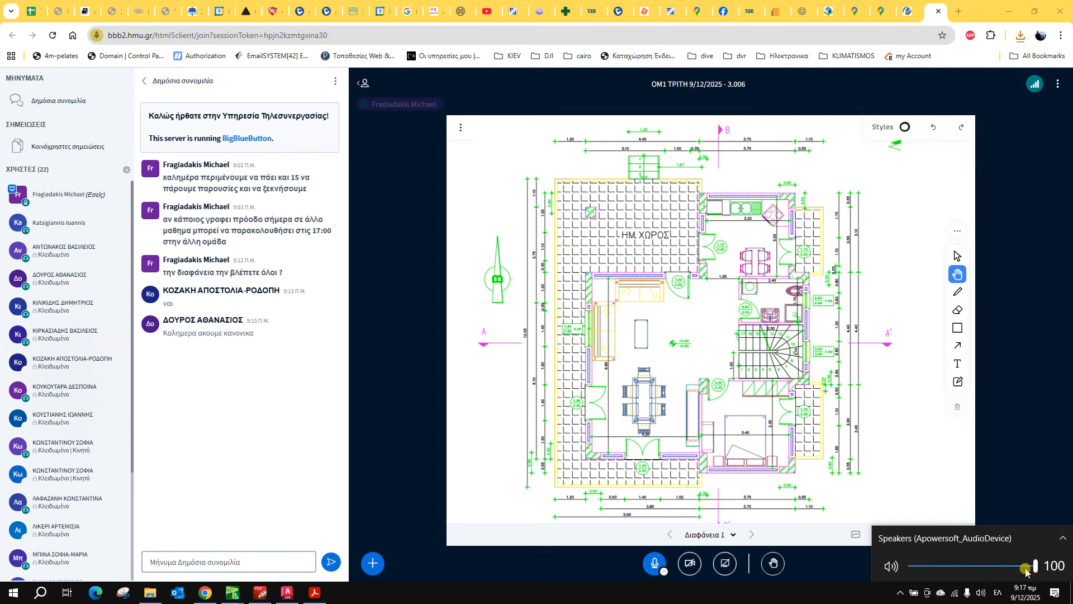
Lower the computer's speaker volume to 72 and reduce it slightly further.
{"action": "left_click_drag", "start_coordinate": [1034, 566], "coordinate": [1000, 570]}
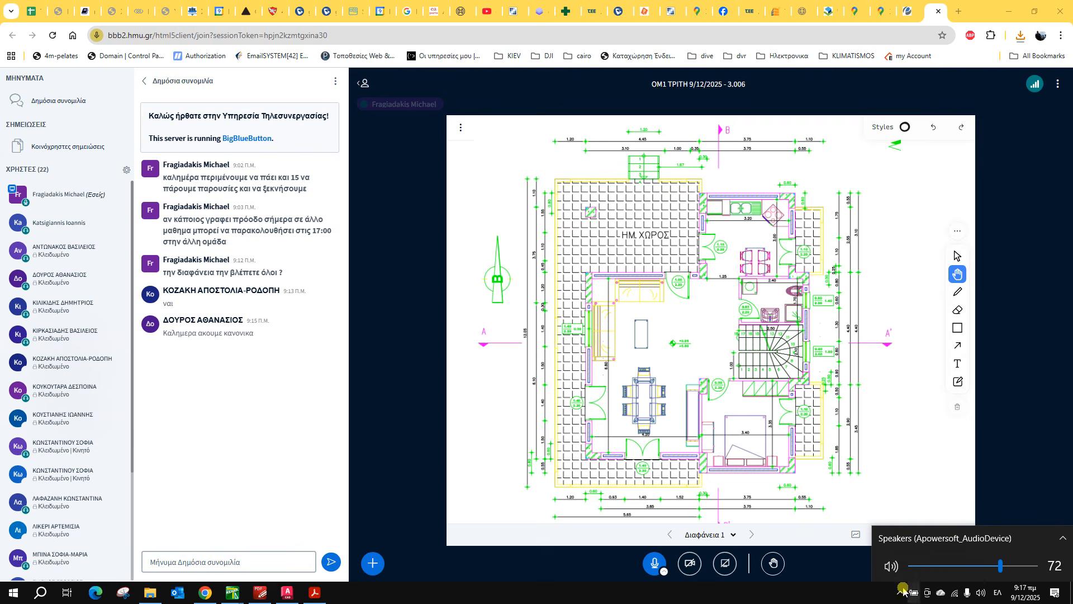
{"action": "left_click", "coordinate": [820, 594]}
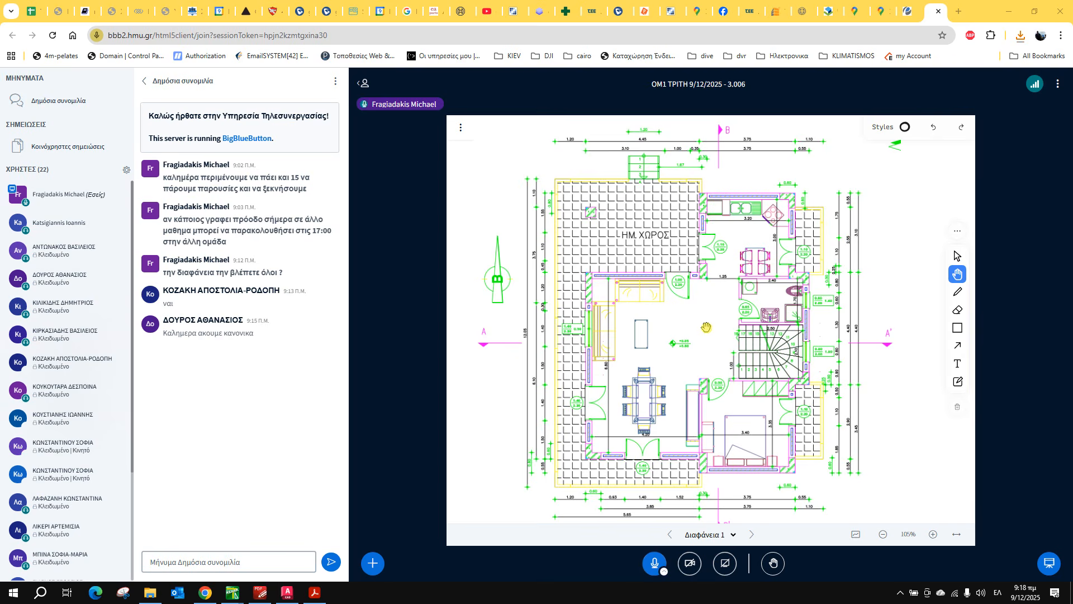
{"action": "left_click", "coordinate": [978, 596]}
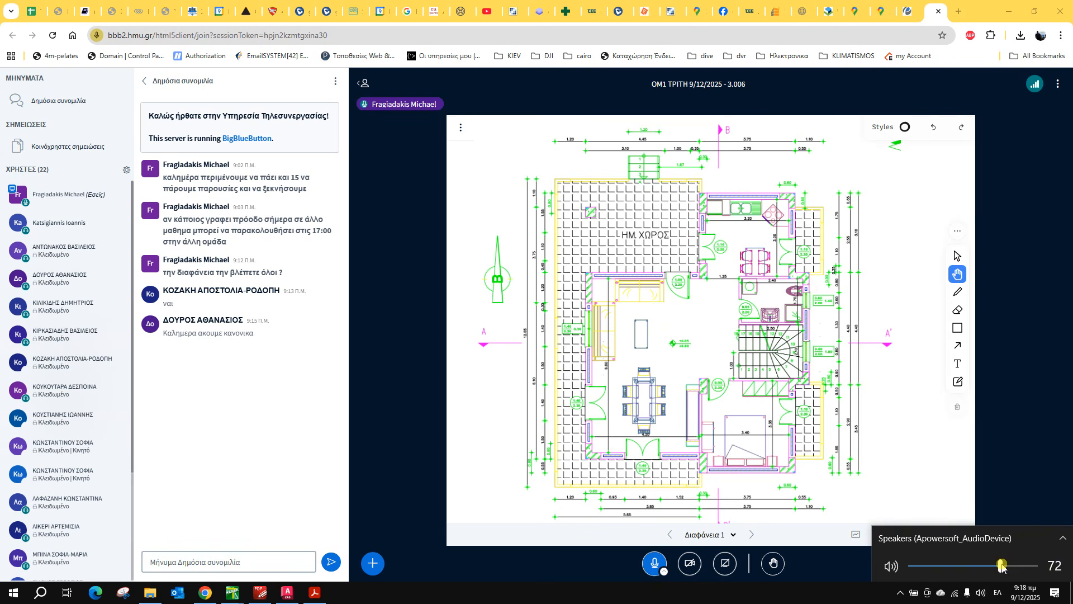
{"action": "left_click_drag", "start_coordinate": [1000, 566], "coordinate": [988, 566]}
{"action": "left_click", "coordinate": [850, 596]}
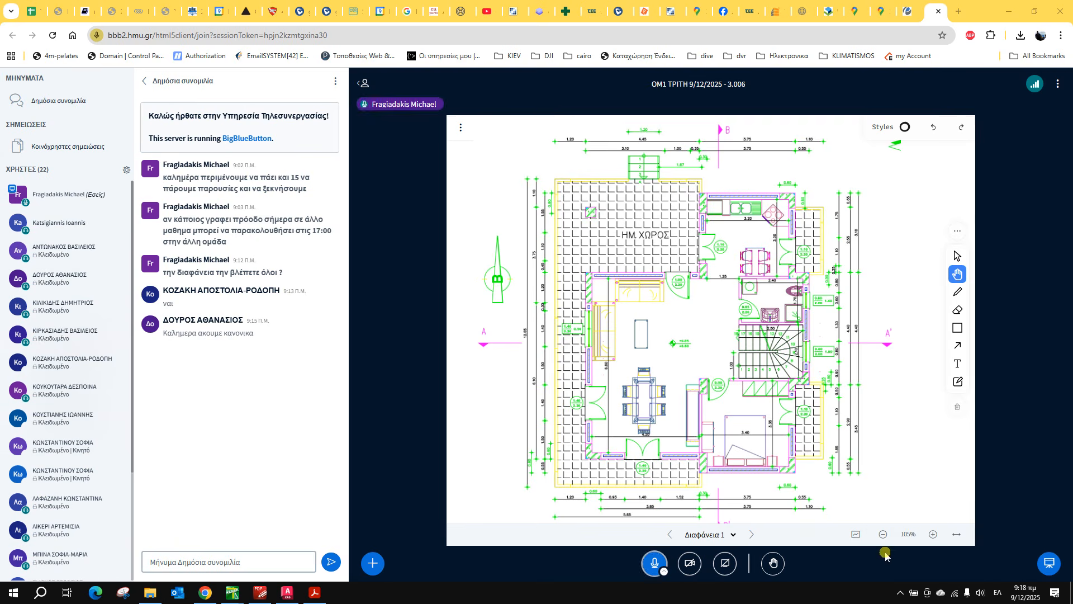
Examine the overall ground floor plan on the shared slide, including its room layout and outer dimension lines.
{"action": "left_click_drag", "start_coordinate": [709, 331], "coordinate": [728, 313]}
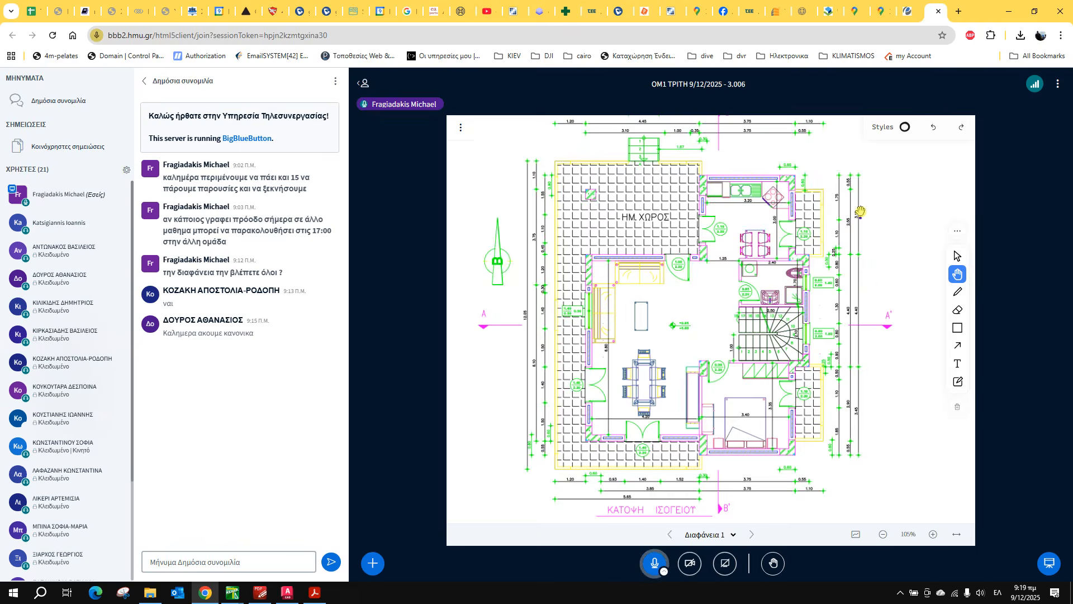
{"action": "scroll", "coordinate": [859, 208], "scroll_direction": "up", "scroll_amount": 4}
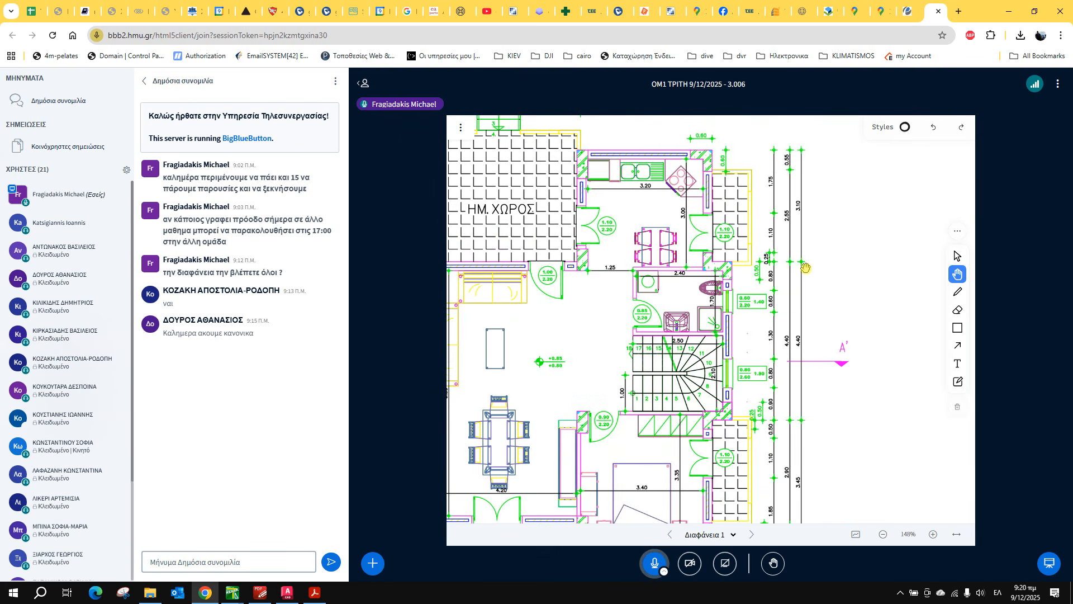
{"action": "scroll", "coordinate": [822, 229], "scroll_direction": "down", "scroll_amount": 2}
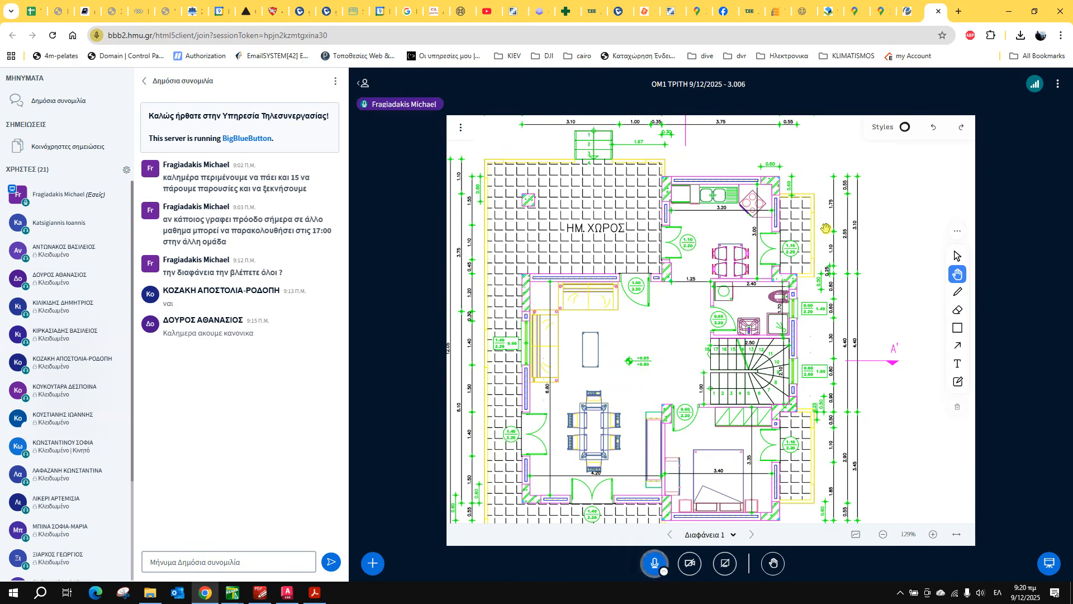
{"action": "left_click_drag", "start_coordinate": [747, 317], "coordinate": [787, 234]}
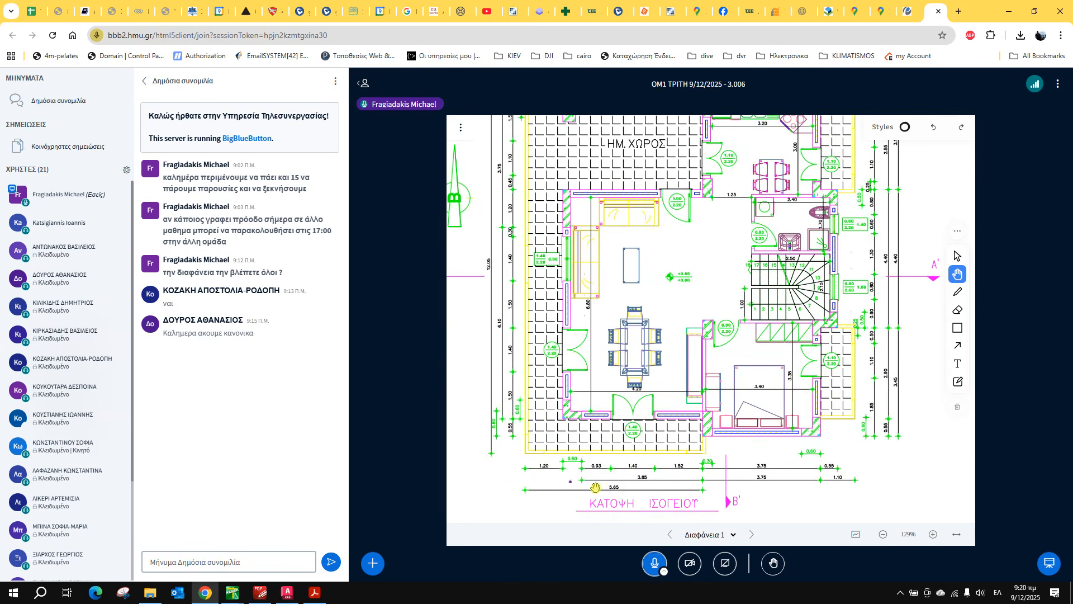
{"action": "left_click_drag", "start_coordinate": [779, 228], "coordinate": [709, 287]}
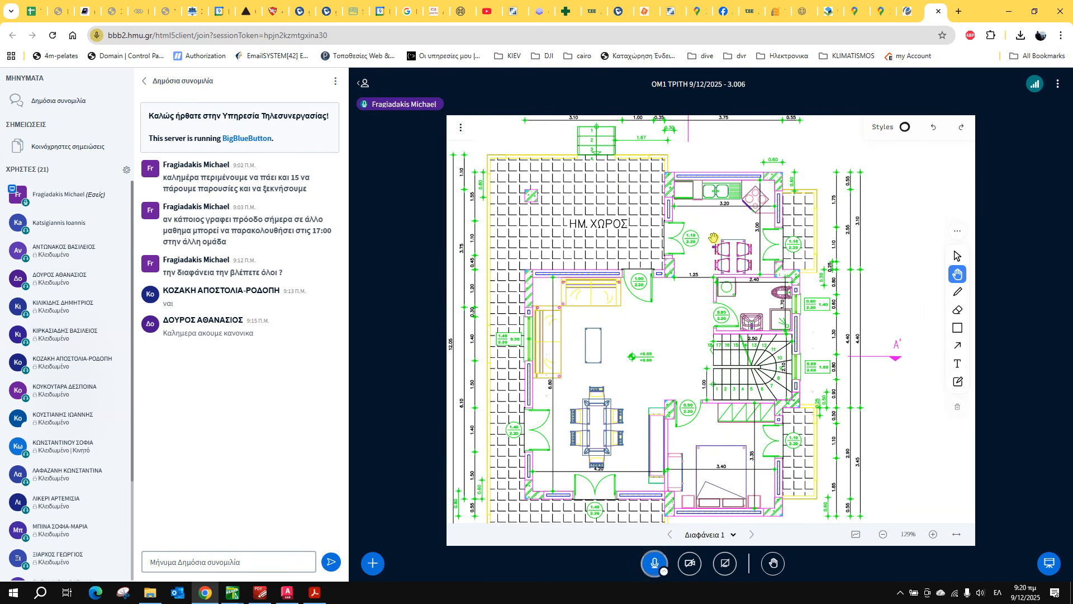
{"action": "left_click_drag", "start_coordinate": [719, 228], "coordinate": [757, 265]}
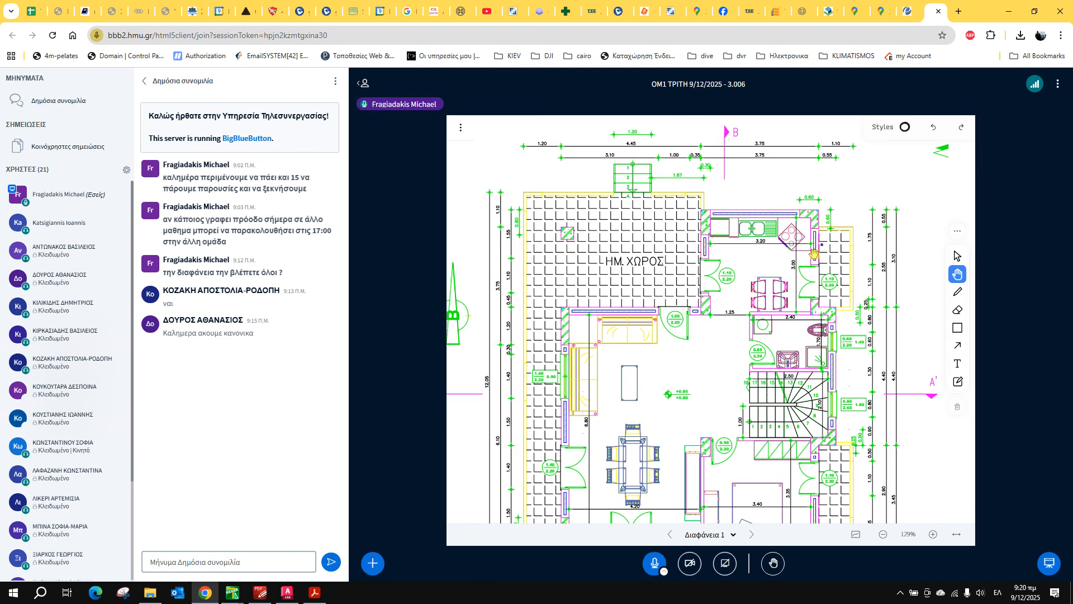
{"action": "left_click_drag", "start_coordinate": [712, 350], "coordinate": [674, 312]}
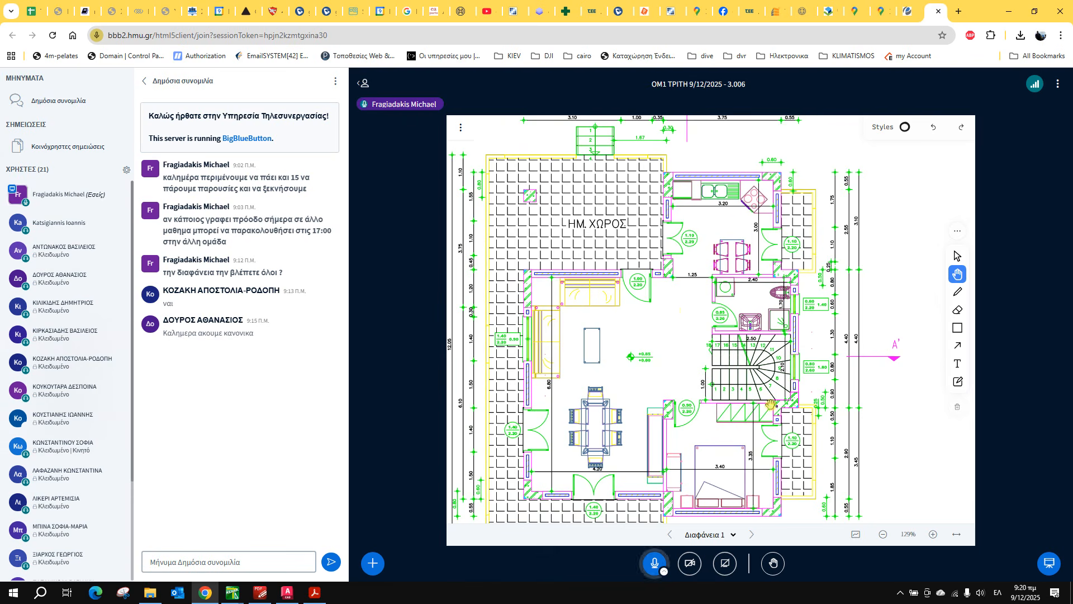
{"action": "left_click_drag", "start_coordinate": [718, 366], "coordinate": [743, 290]}
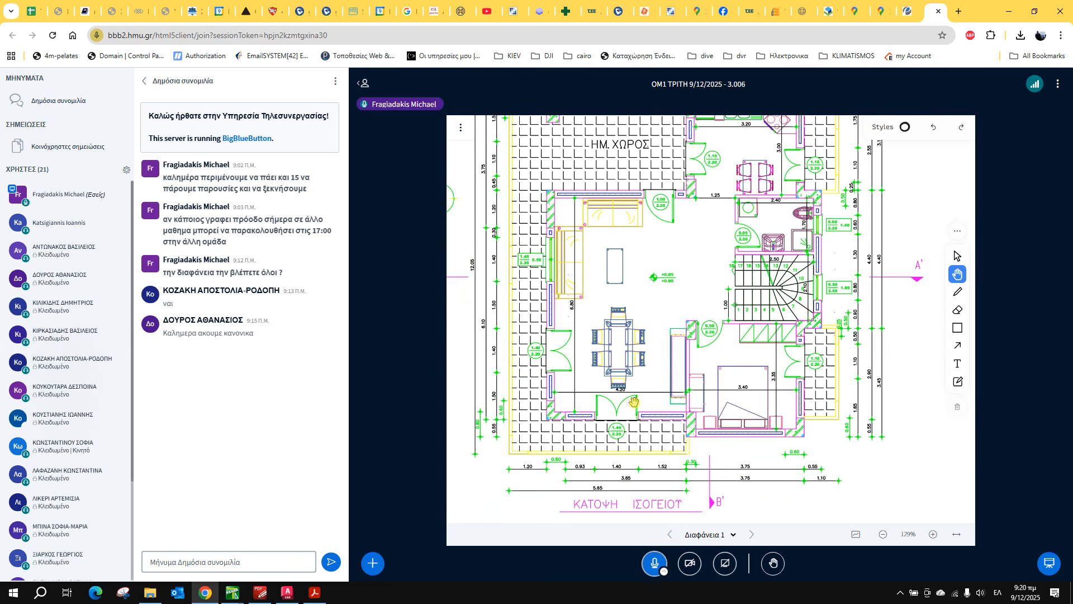
Examine the double door below the dining table, its width and height label, and the dimension chain beneath it.
{"action": "scroll", "coordinate": [626, 404], "scroll_direction": "up", "scroll_amount": 3}
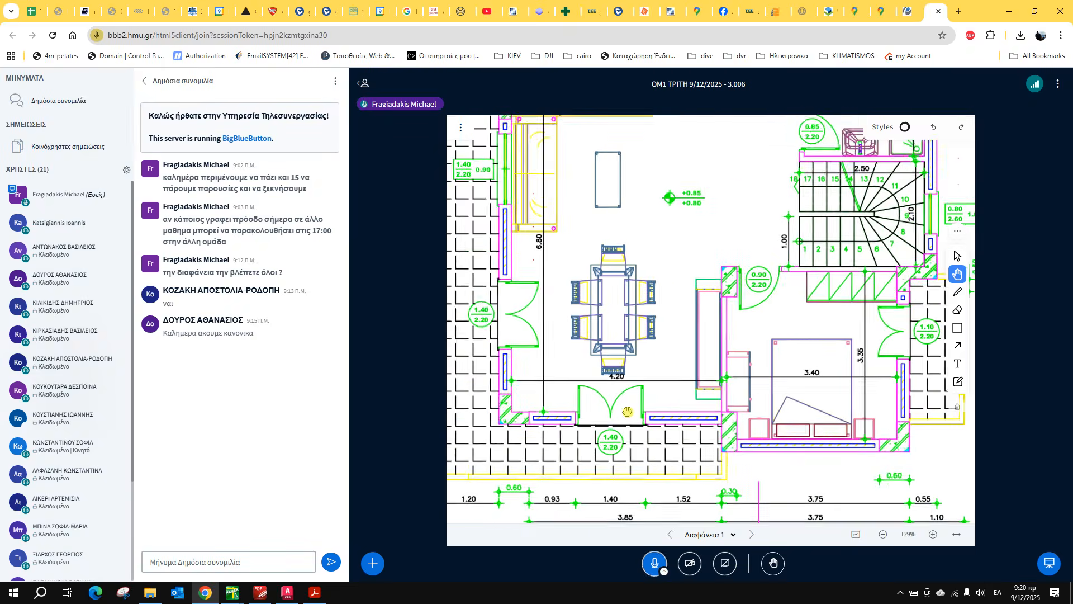
{"action": "scroll", "coordinate": [610, 406], "scroll_direction": "up", "scroll_amount": 3}
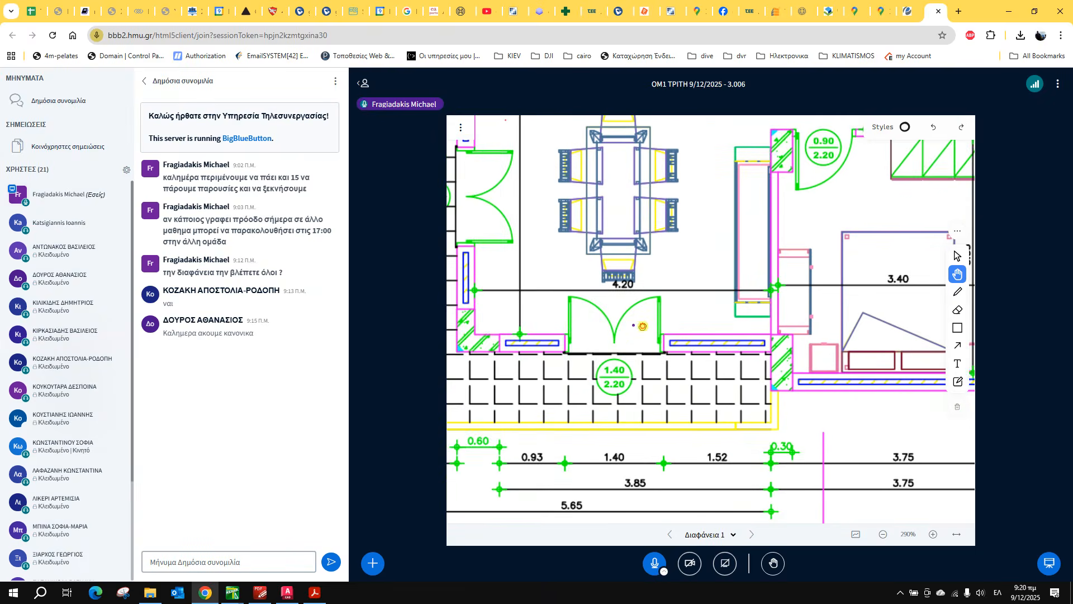
{"action": "left_click_drag", "start_coordinate": [624, 328], "coordinate": [692, 333]}
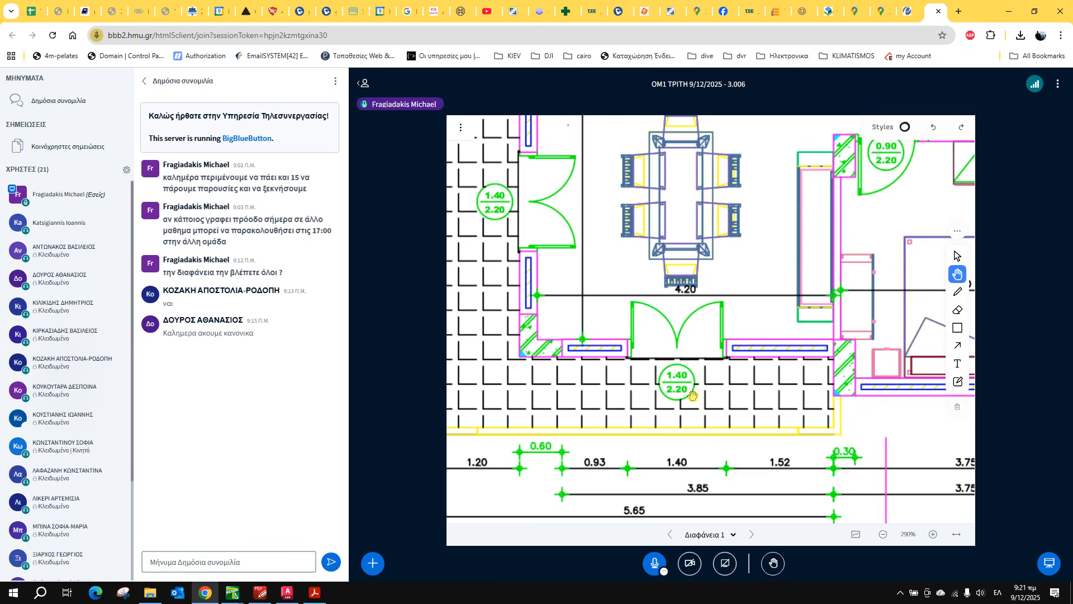
{"action": "scroll", "coordinate": [679, 395], "scroll_direction": "up", "scroll_amount": 3}
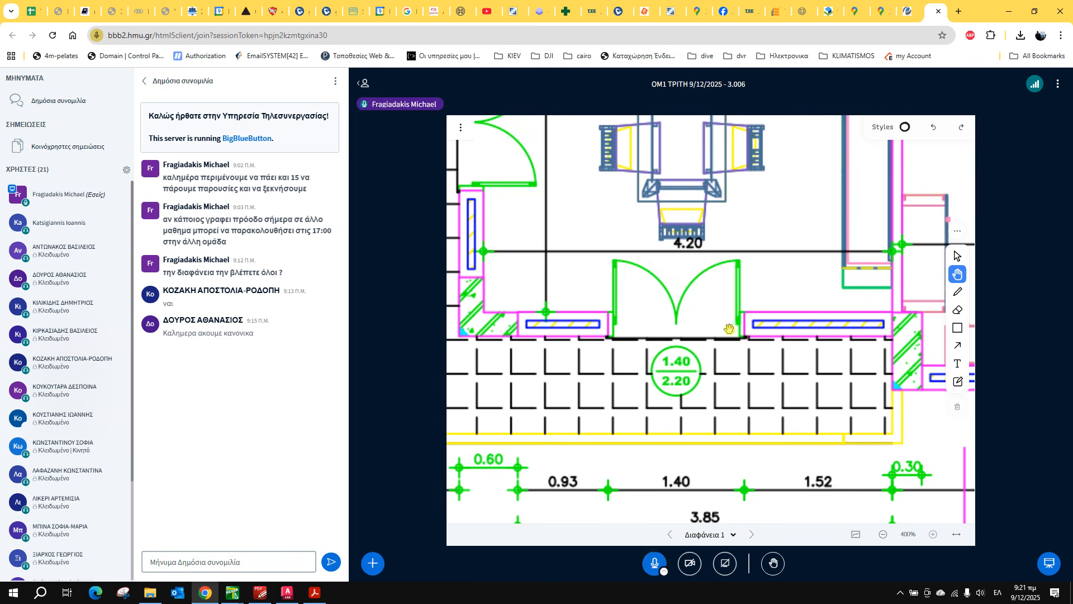
Examine the bedroom's interior door and its balcony double door, together with their opening labels.
{"action": "scroll", "coordinate": [731, 328], "scroll_direction": "down", "scroll_amount": 2}
{"action": "left_click_drag", "start_coordinate": [570, 172], "coordinate": [484, 317]}
{"action": "left_click_drag", "start_coordinate": [806, 271], "coordinate": [656, 272]}
{"action": "scroll", "coordinate": [656, 273], "scroll_direction": "up", "scroll_amount": 2}
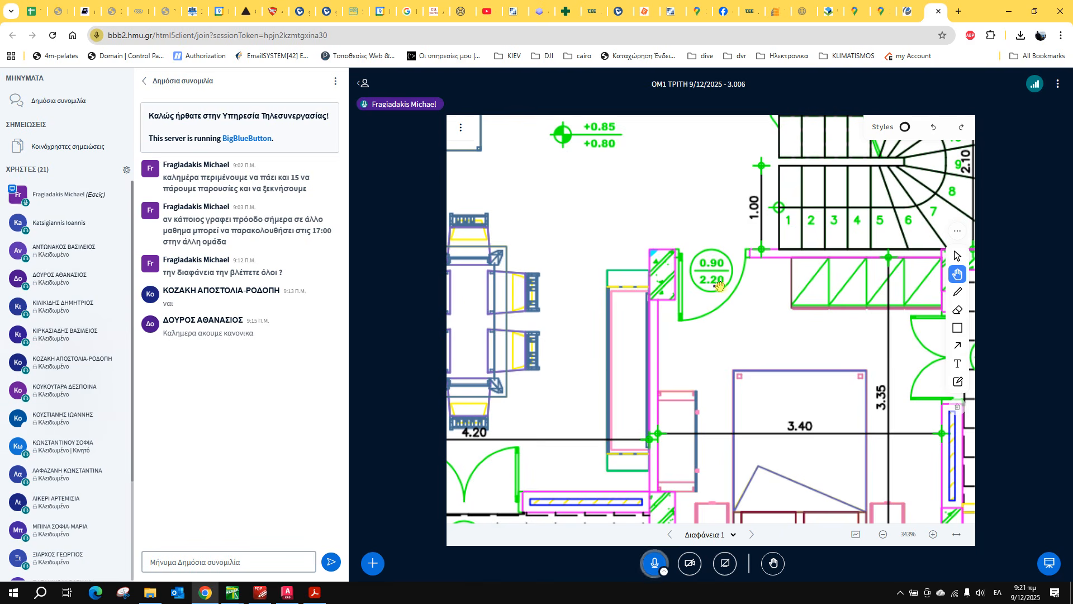
{"action": "scroll", "coordinate": [722, 285], "scroll_direction": "down", "scroll_amount": 5}
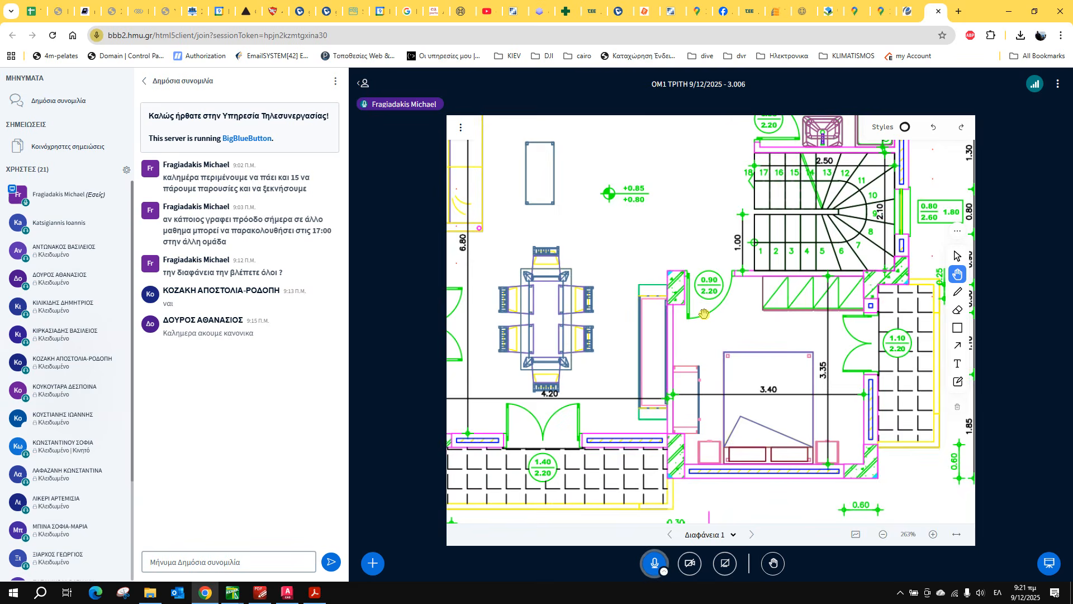
{"action": "scroll", "coordinate": [765, 329], "scroll_direction": "up", "scroll_amount": 3}
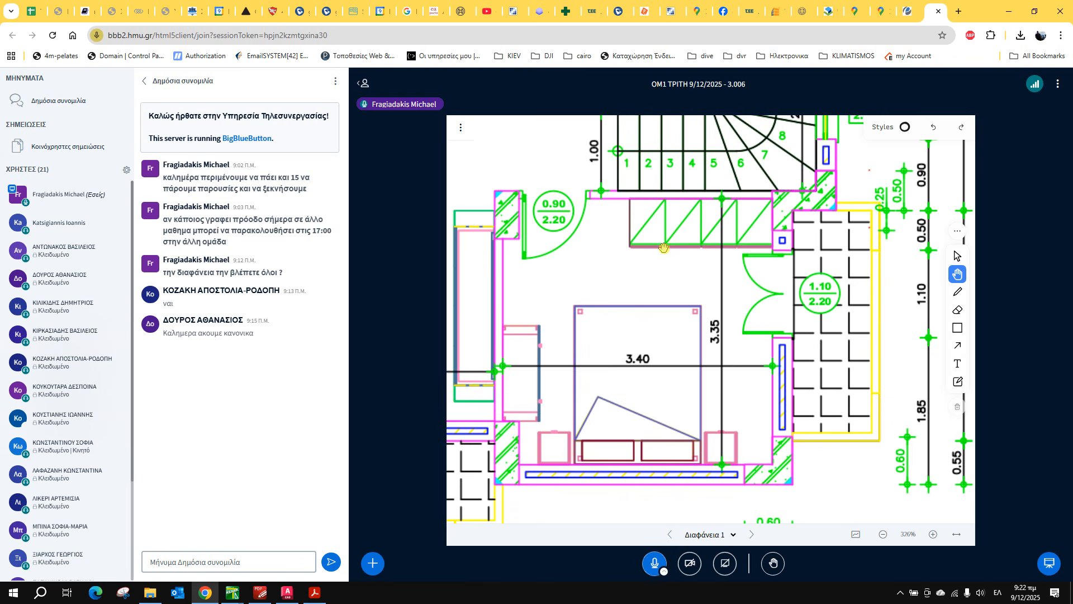
{"action": "scroll", "coordinate": [665, 251], "scroll_direction": "down", "scroll_amount": 2}
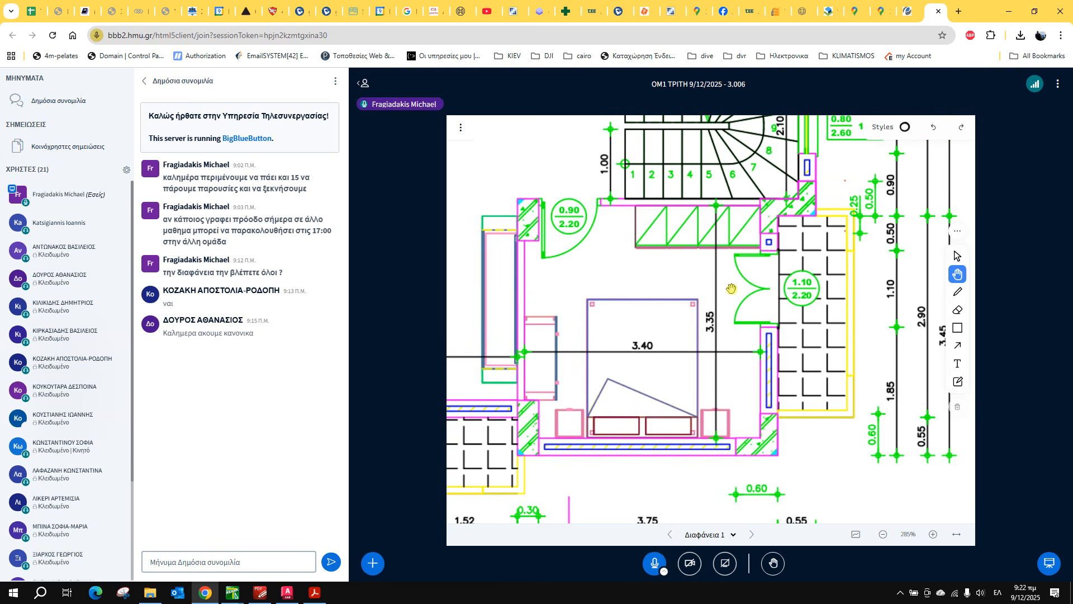
{"action": "scroll", "coordinate": [743, 277], "scroll_direction": "up", "scroll_amount": 2}
{"action": "scroll", "coordinate": [764, 305], "scroll_direction": "up", "scroll_amount": 3}
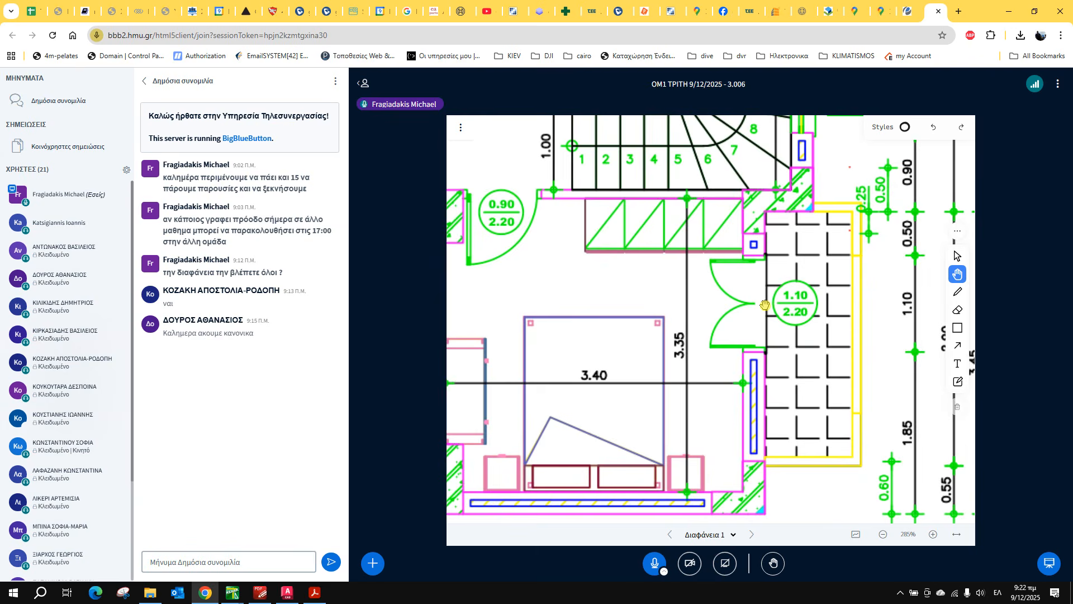
{"action": "scroll", "coordinate": [766, 326], "scroll_direction": "down", "scroll_amount": 7}
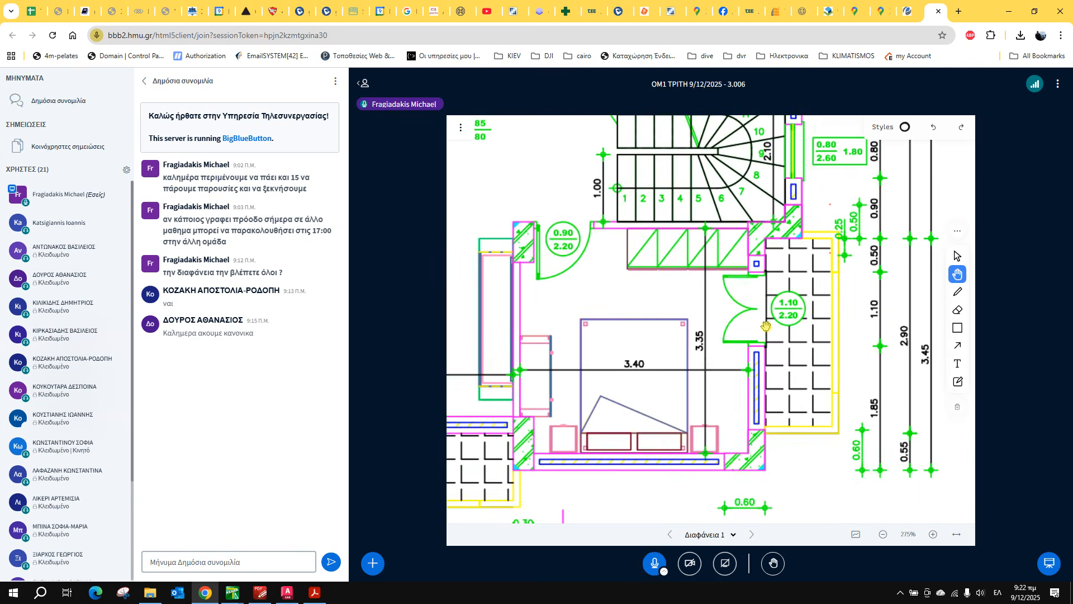
Examine the living room window behind the side sofa, including its opening size and sill height label.
{"action": "left_click_drag", "start_coordinate": [762, 265], "coordinate": [897, 280]}
{"action": "left_click_drag", "start_coordinate": [560, 288], "coordinate": [713, 282]}
{"action": "scroll", "coordinate": [599, 278], "scroll_direction": "up", "scroll_amount": 4}
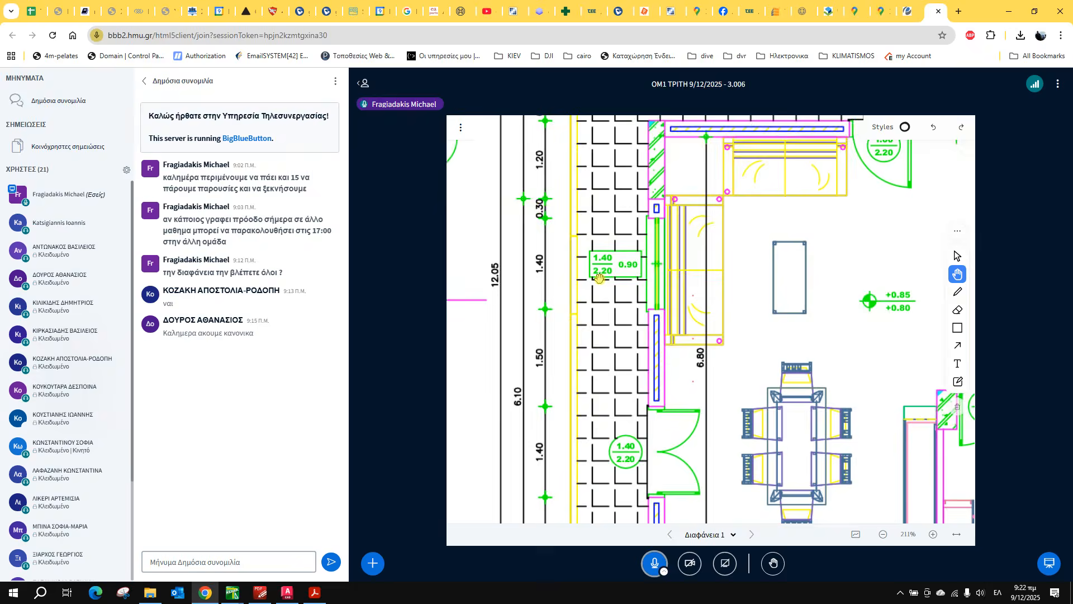
{"action": "scroll", "coordinate": [622, 306], "scroll_direction": "up", "scroll_amount": 1}
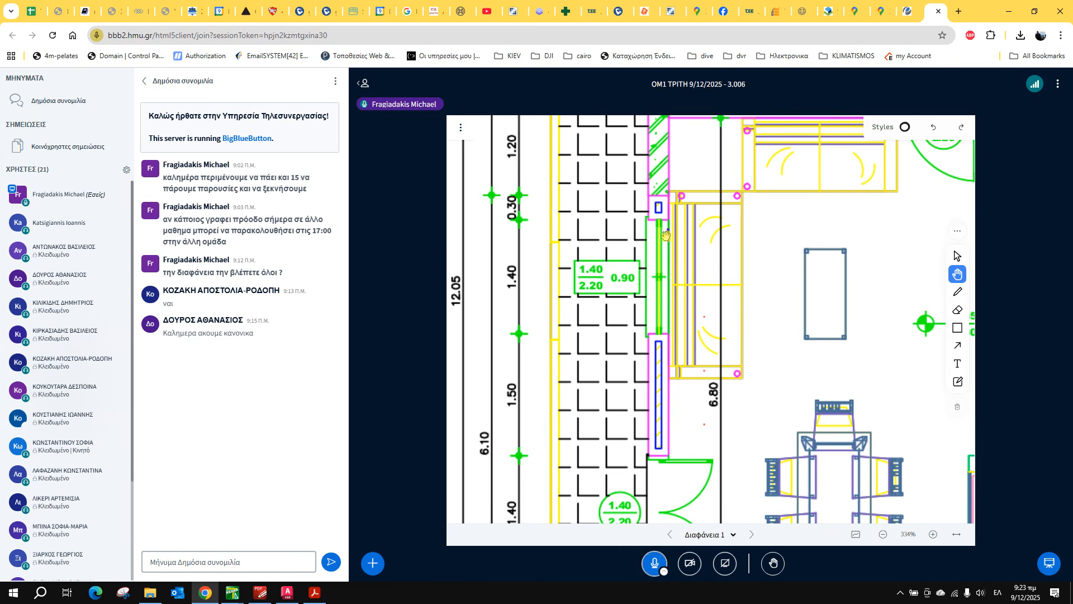
{"action": "left_click_drag", "start_coordinate": [609, 274], "coordinate": [615, 286]}
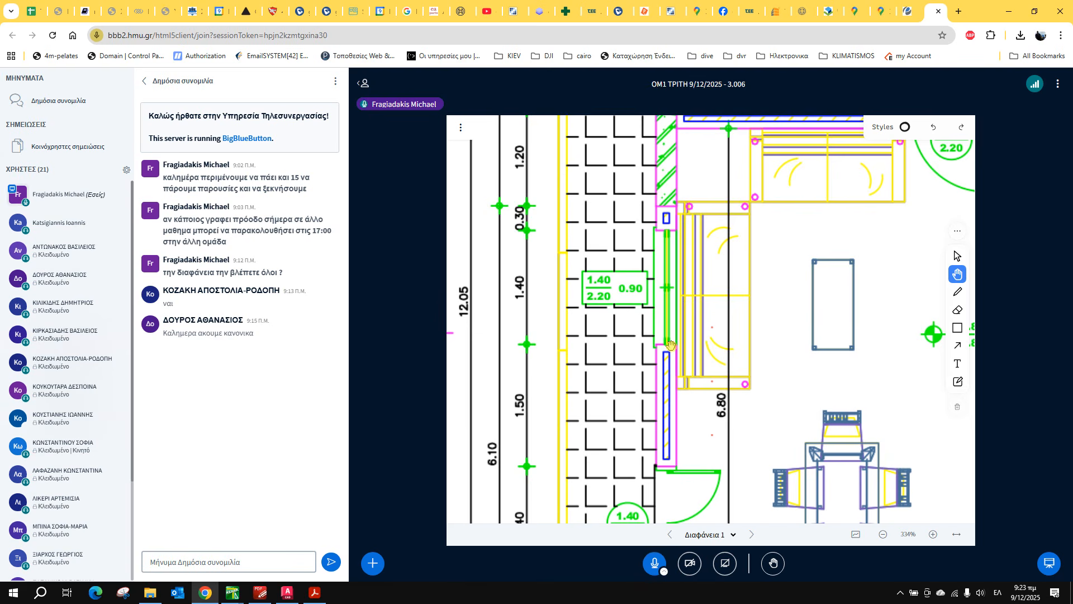
Examine the main entrance door, the kitchen's double doors, and the bathroom's door and window labels.
{"action": "scroll", "coordinate": [671, 345], "scroll_direction": "down", "scroll_amount": 2}
{"action": "left_click_drag", "start_coordinate": [912, 259], "coordinate": [618, 331]}
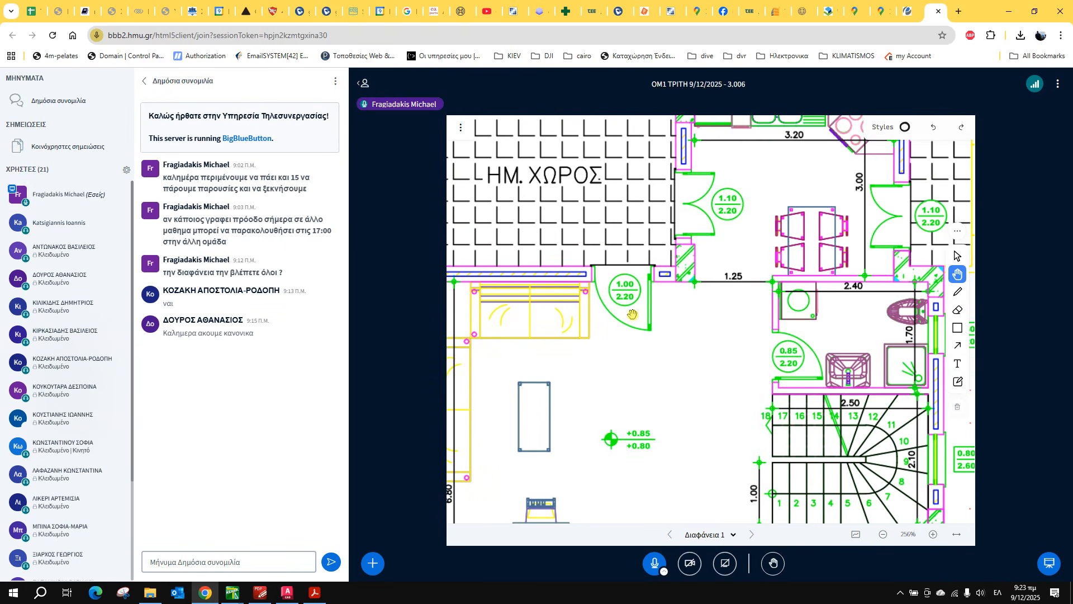
{"action": "left_click_drag", "start_coordinate": [726, 217], "coordinate": [640, 256]}
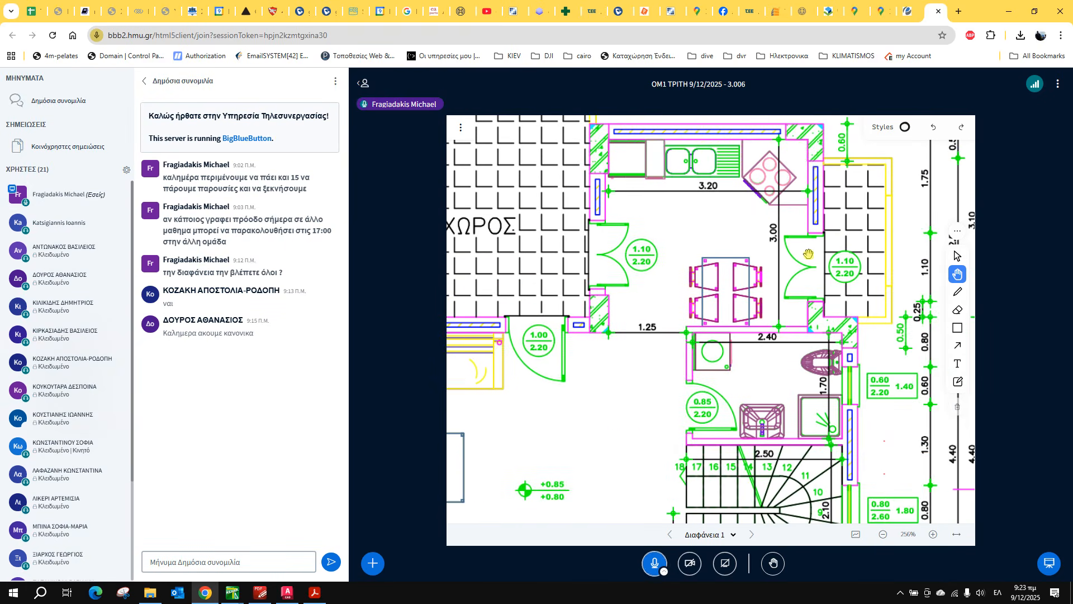
{"action": "left_click_drag", "start_coordinate": [805, 331], "coordinate": [668, 174]}
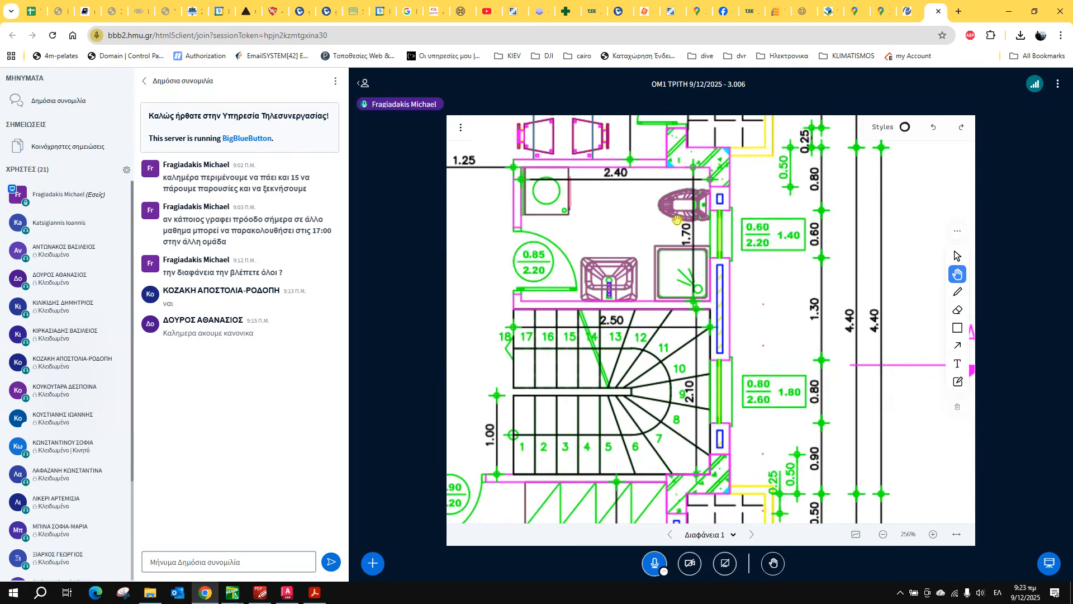
{"action": "scroll", "coordinate": [637, 232], "scroll_direction": "up", "scroll_amount": 2}
{"action": "scroll", "coordinate": [634, 232], "scroll_direction": "up", "scroll_amount": 2}
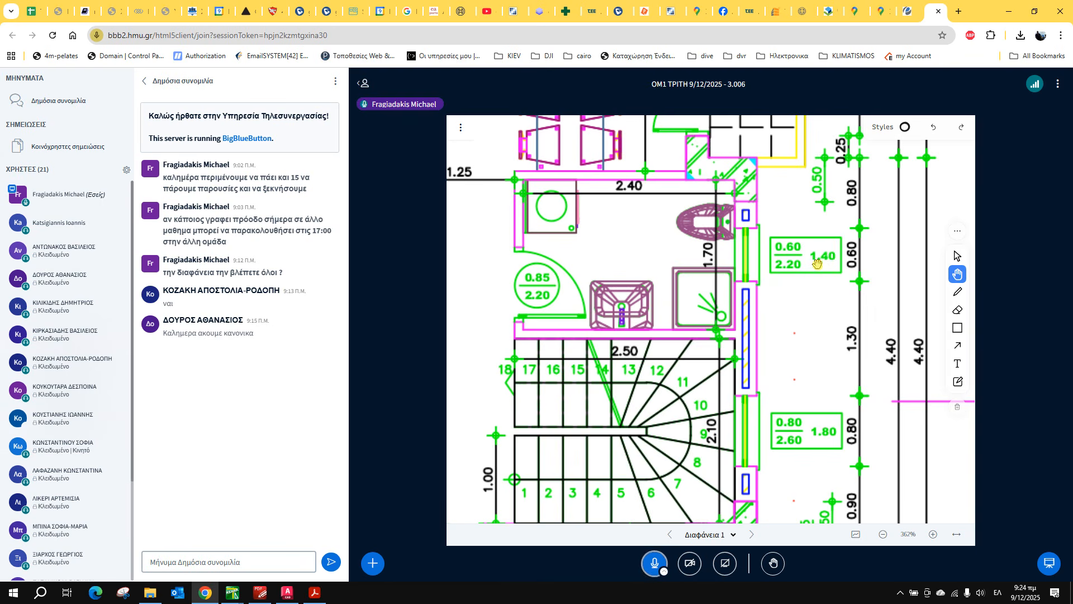
Examine the staircase window's size label and the L-shaped corner column between the staircase and bedroom balcony.
{"action": "scroll", "coordinate": [807, 369], "scroll_direction": "down", "scroll_amount": 3}
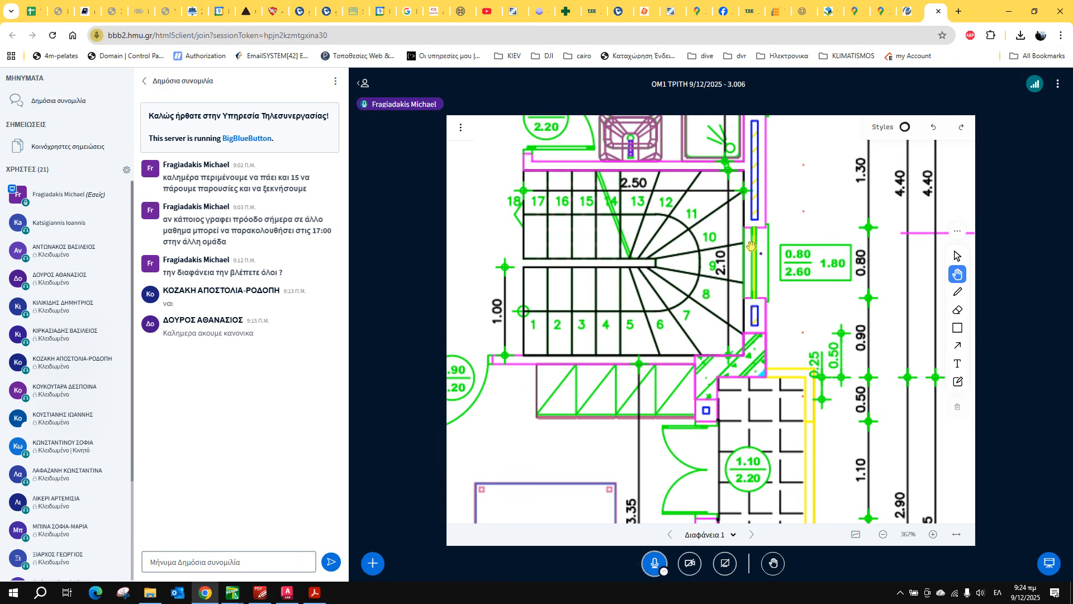
{"action": "scroll", "coordinate": [751, 242], "scroll_direction": "down", "scroll_amount": 3}
{"action": "scroll", "coordinate": [720, 308], "scroll_direction": "up", "scroll_amount": 4}
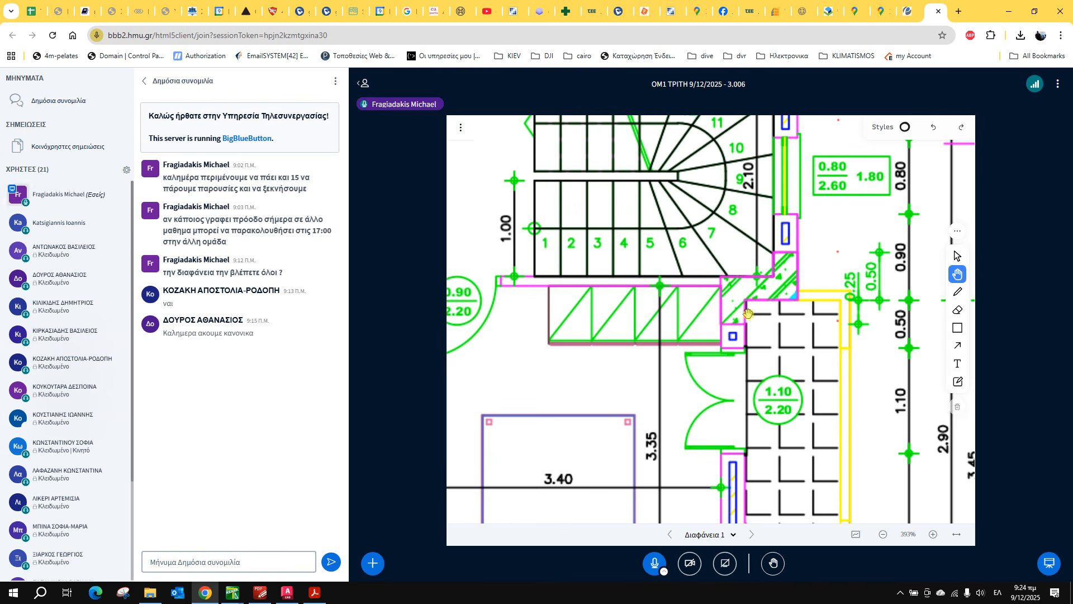
{"action": "scroll", "coordinate": [769, 282], "scroll_direction": "down", "scroll_amount": 2}
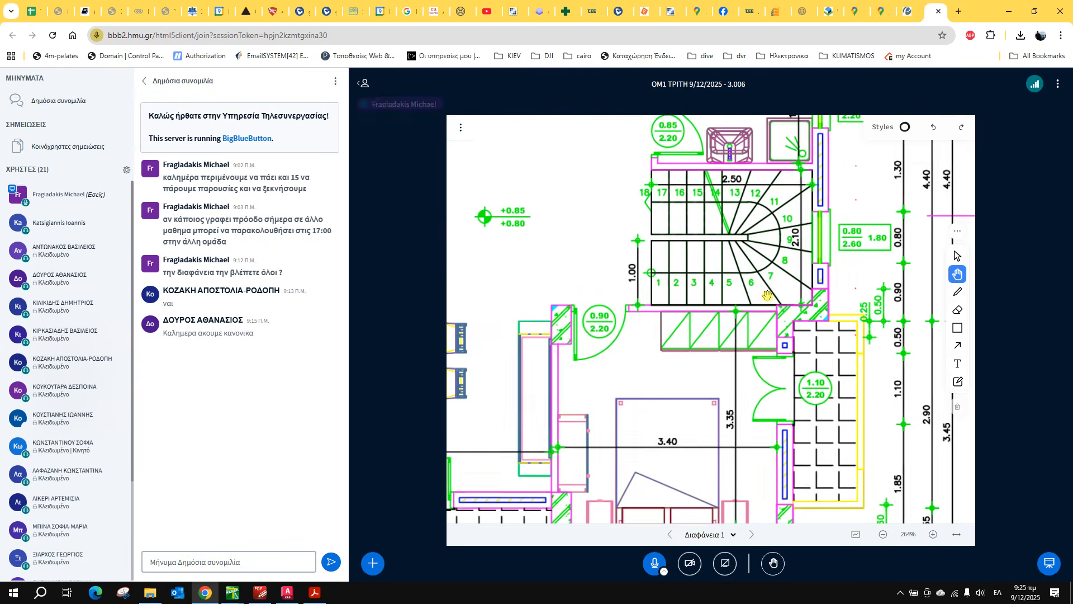
Examine the kitchen's corner columns, insulated walls and the column dimensions around them.
{"action": "scroll", "coordinate": [770, 289], "scroll_direction": "down", "scroll_amount": 1}
{"action": "left_click_drag", "start_coordinate": [771, 289], "coordinate": [759, 432]}
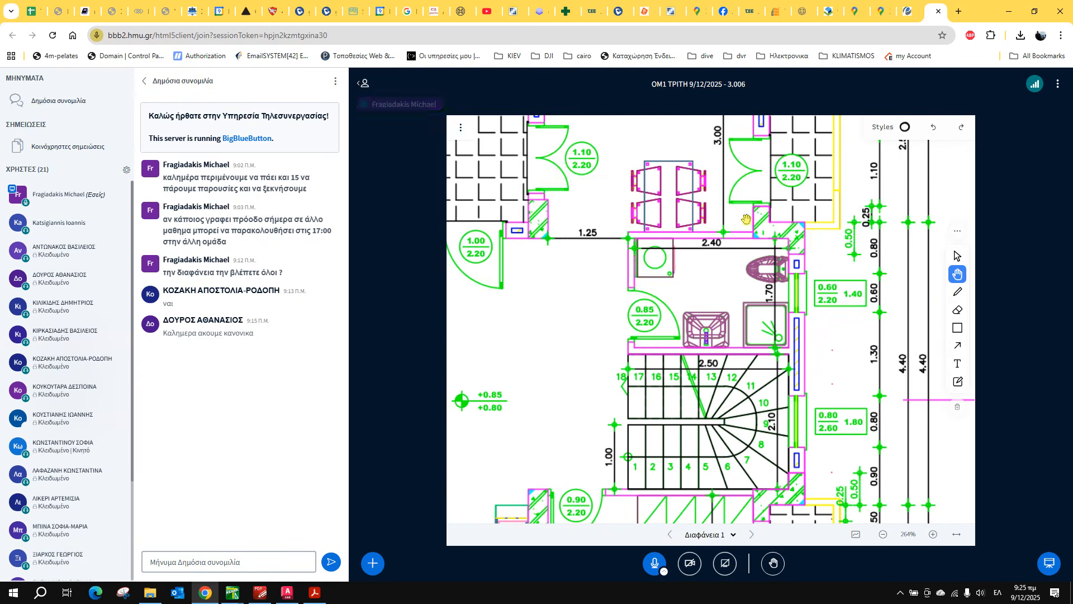
{"action": "left_click_drag", "start_coordinate": [746, 177], "coordinate": [751, 360]}
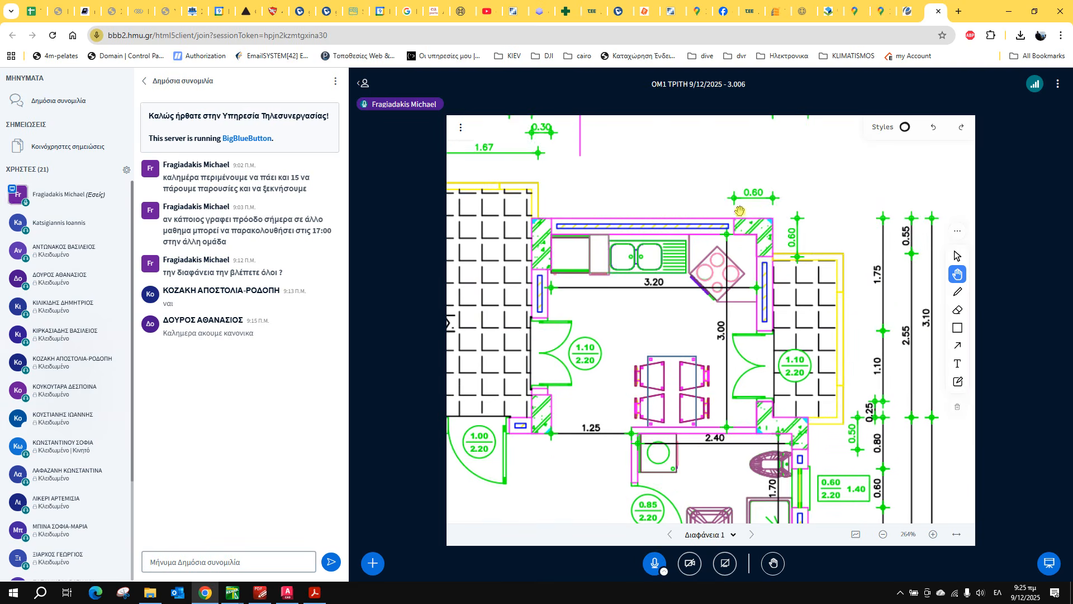
{"action": "scroll", "coordinate": [758, 228], "scroll_direction": "up", "scroll_amount": 1}
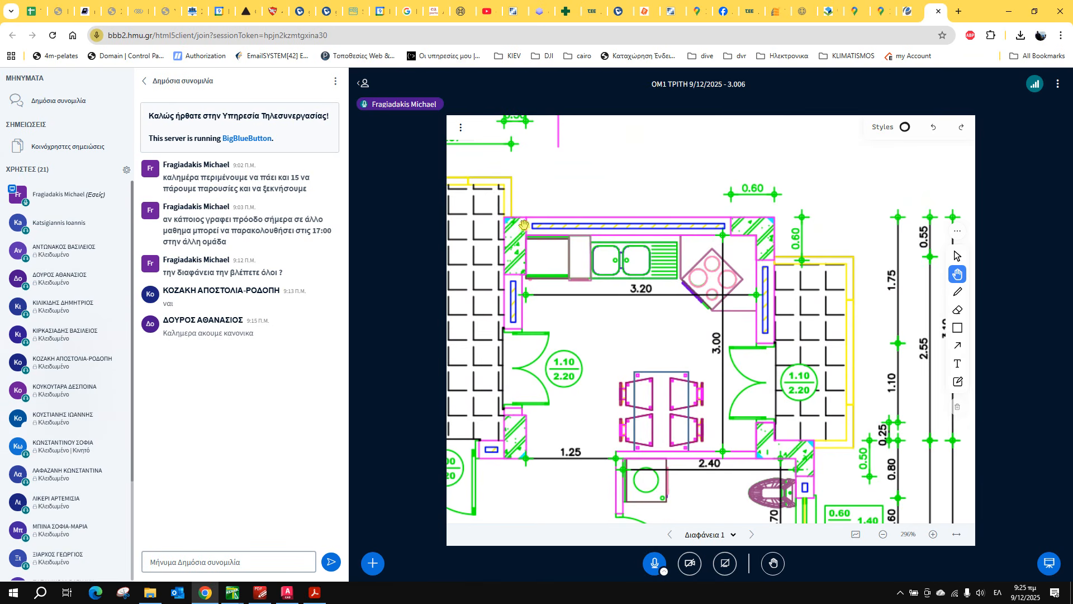
Examine the semi-outdoor area (ΗΜ. ΧΩΡΟΣ) beside the kitchen, including its freestanding column and the dimensions alongside it.
{"action": "left_click_drag", "start_coordinate": [575, 302], "coordinate": [659, 306]}
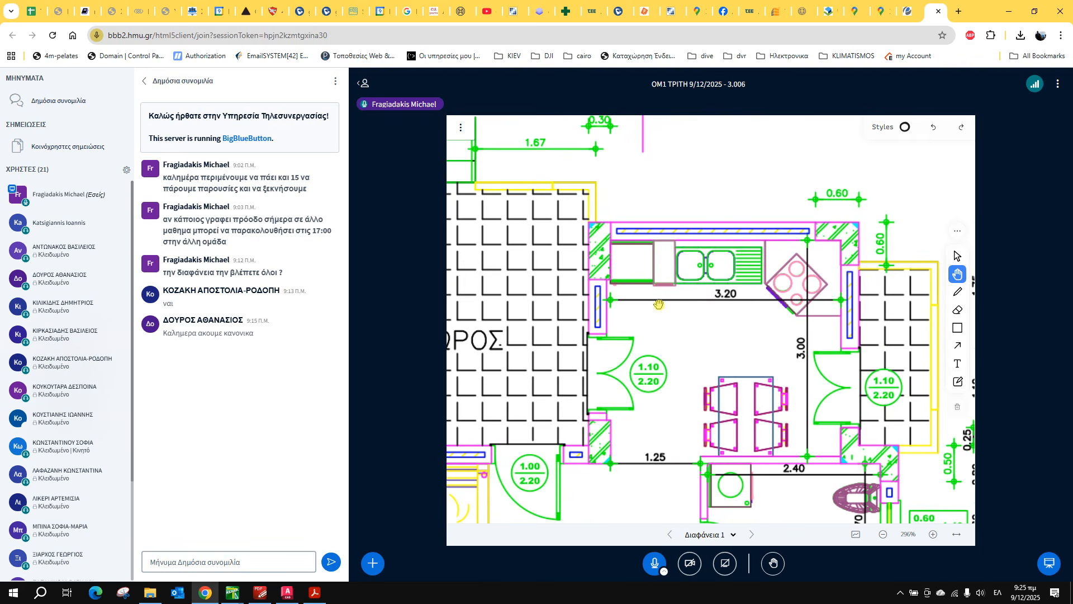
{"action": "scroll", "coordinate": [620, 269], "scroll_direction": "down", "scroll_amount": 3}
{"action": "scroll", "coordinate": [719, 274], "scroll_direction": "down", "scroll_amount": 3}
{"action": "left_click_drag", "start_coordinate": [719, 274], "coordinate": [831, 264]}
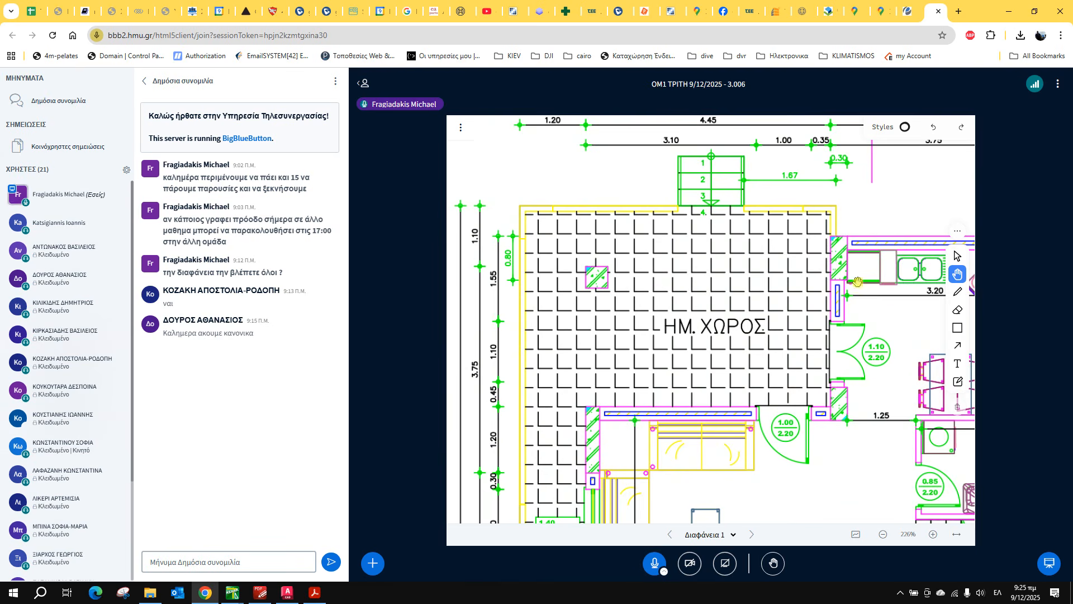
{"action": "scroll", "coordinate": [777, 257], "scroll_direction": "up", "scroll_amount": 1}
{"action": "left_click_drag", "start_coordinate": [727, 259], "coordinate": [766, 260]}
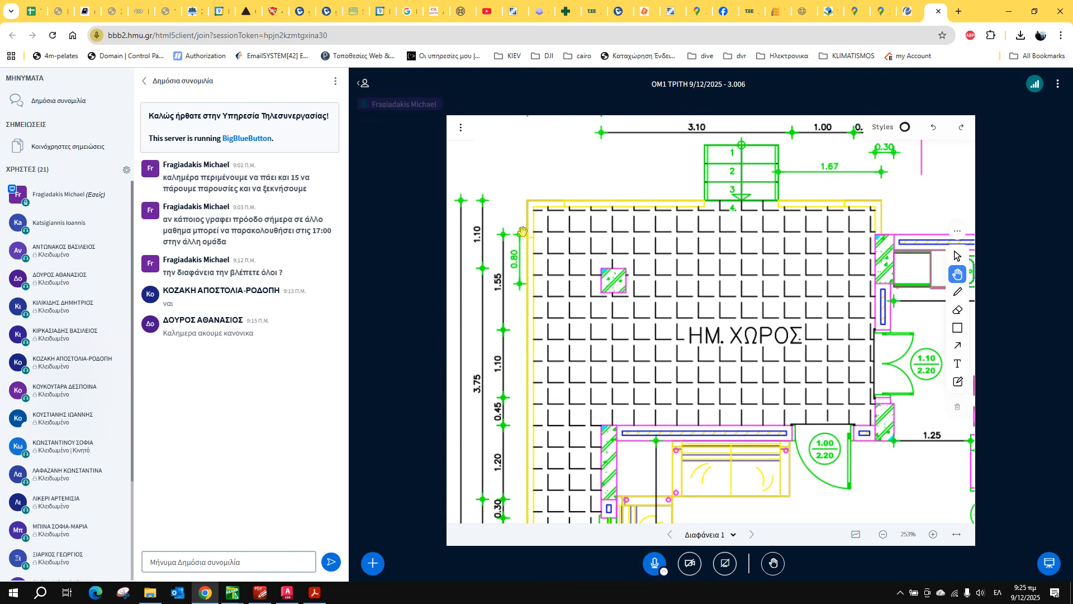
{"action": "scroll", "coordinate": [661, 267], "scroll_direction": "up", "scroll_amount": 1}
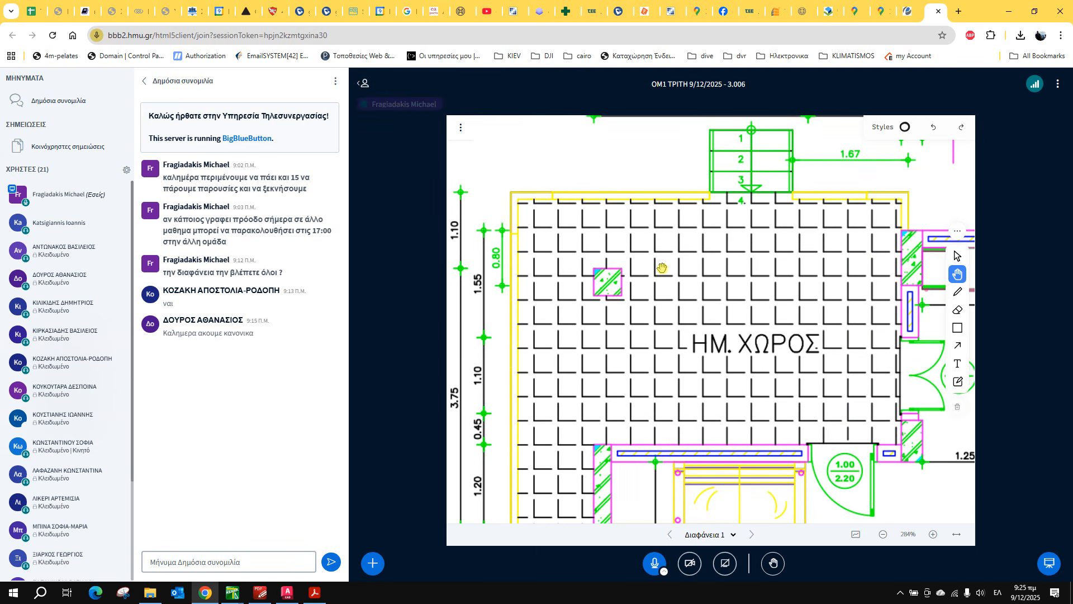
{"action": "left_click_drag", "start_coordinate": [640, 271], "coordinate": [631, 280]}
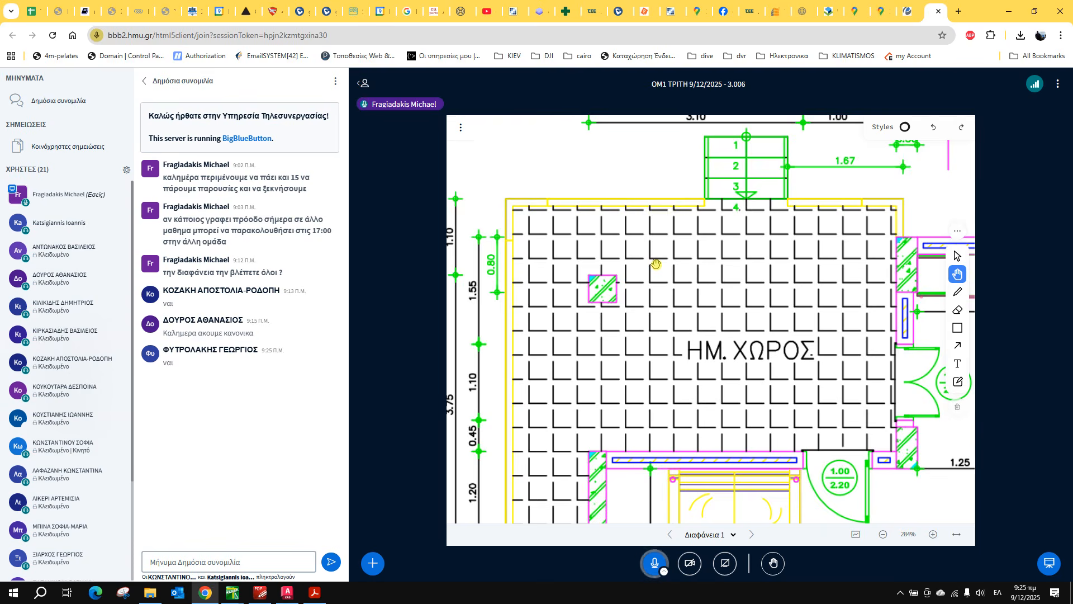
Examine the perimeter edge of the semi-outdoor area, from the outdoor steps to the main entrance and kitchen doors.
{"action": "left_click_drag", "start_coordinate": [730, 205], "coordinate": [687, 278]}
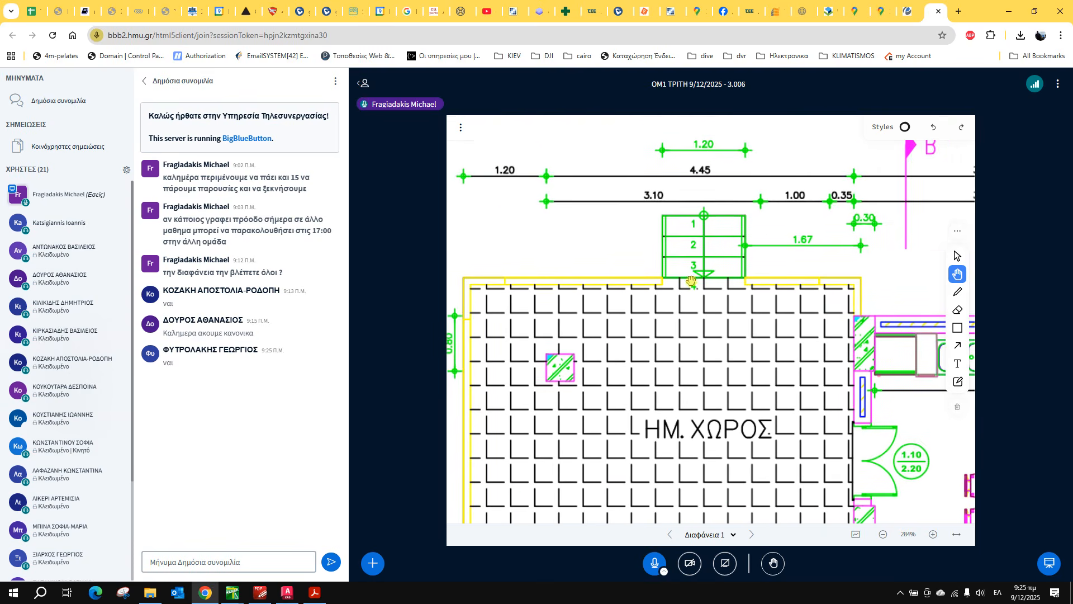
{"action": "left_click_drag", "start_coordinate": [659, 417], "coordinate": [635, 275]}
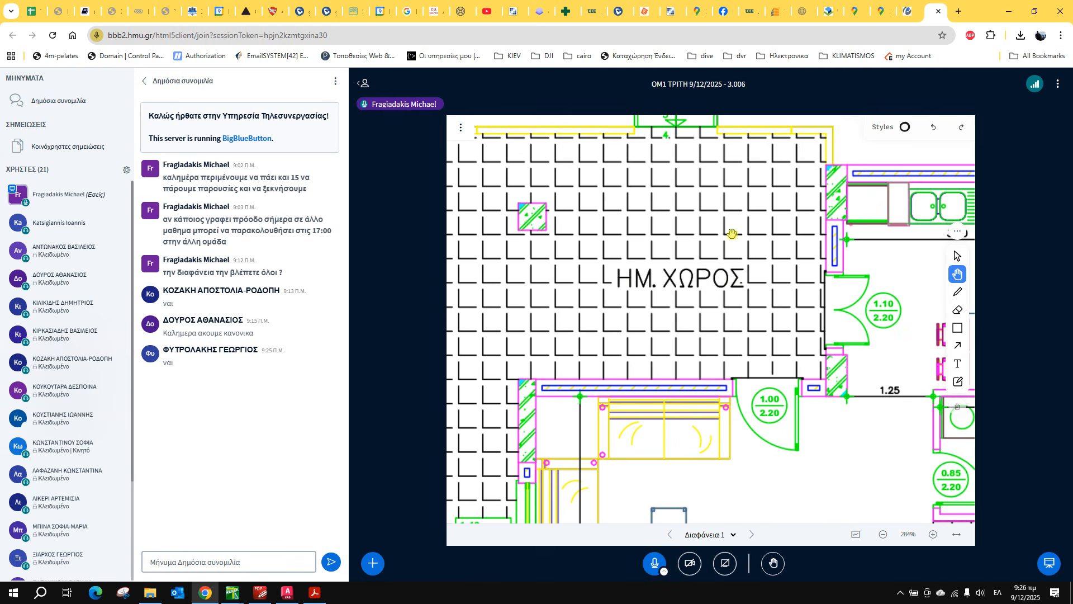
{"action": "scroll", "coordinate": [730, 233], "scroll_direction": "down", "scroll_amount": 2}
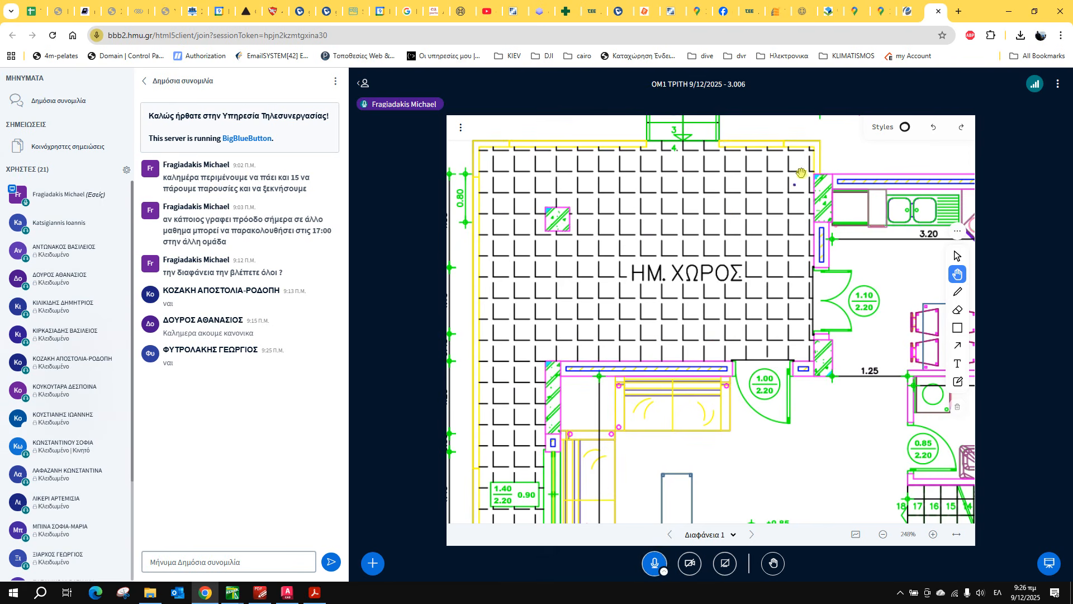
{"action": "mouse_move", "coordinate": [746, 163]}
{"action": "left_mouse_down"}
{"action": "mouse_move", "coordinate": [757, 232]}
{"action": "mouse_move", "coordinate": [749, 249]}
{"action": "left_mouse_up"}
{"action": "scroll", "coordinate": [707, 221], "scroll_direction": "up", "scroll_amount": 3}
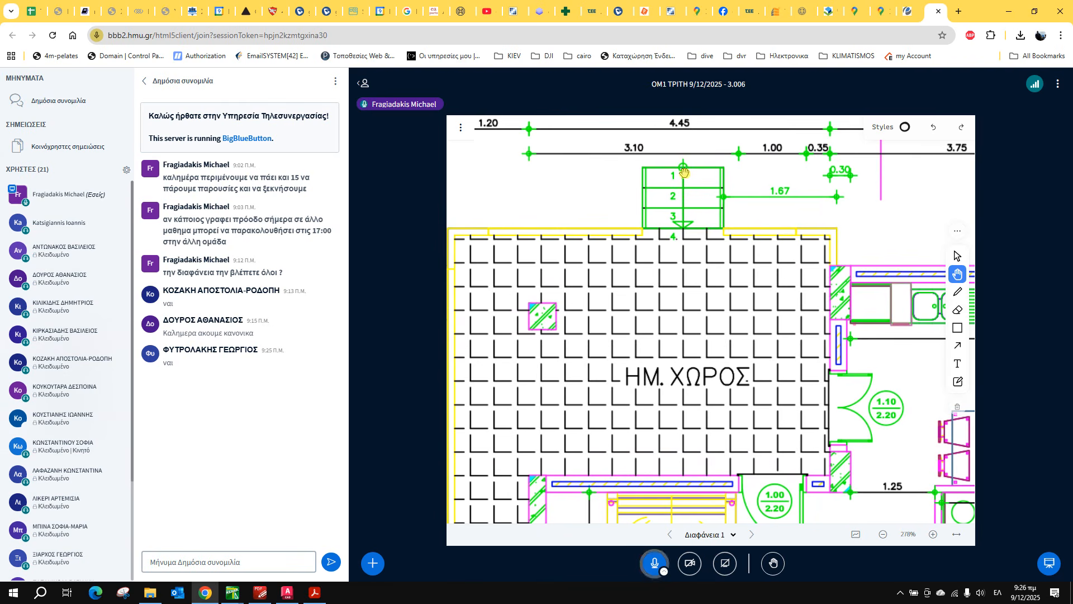
Examine the outdoor entrance steps, including the step numbering, direction arrow, width and distance to the edge of the semi-outdoor area.
{"action": "scroll", "coordinate": [685, 171], "scroll_direction": "up", "scroll_amount": 5}
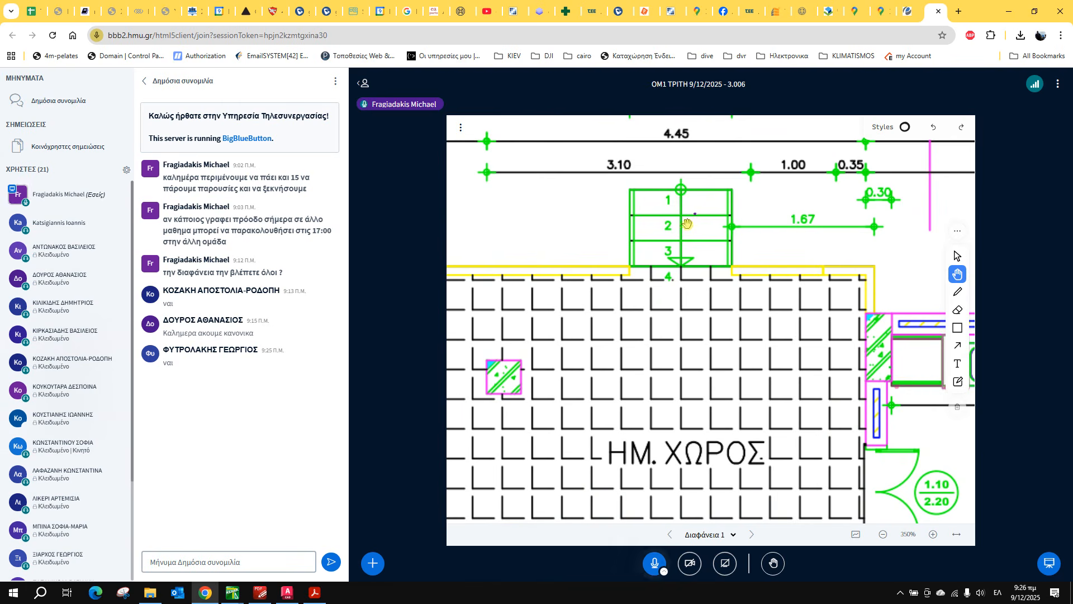
{"action": "scroll", "coordinate": [681, 227], "scroll_direction": "down", "scroll_amount": 4}
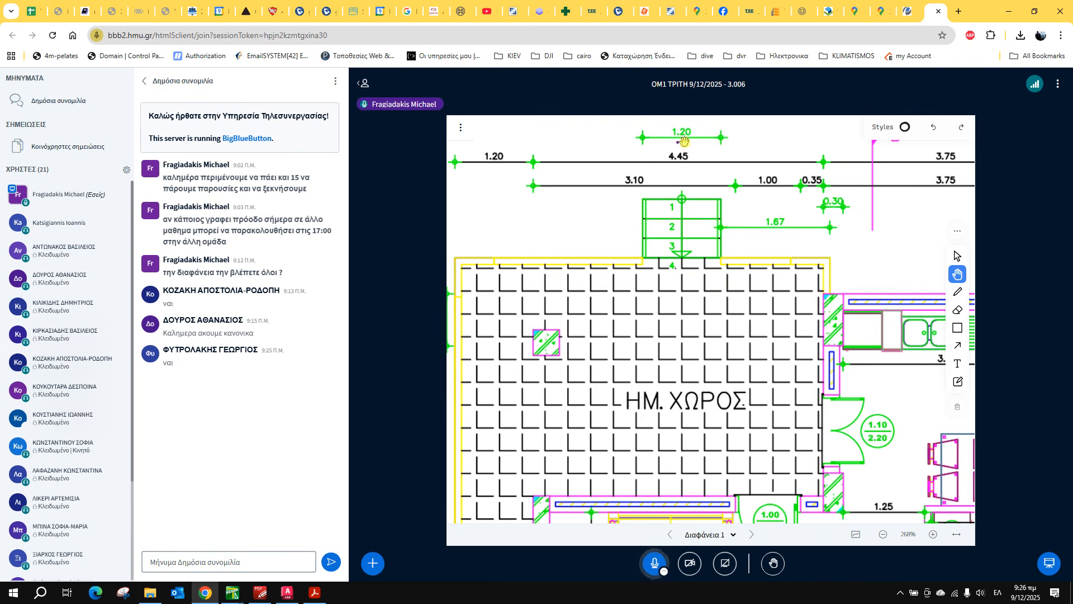
{"action": "scroll", "coordinate": [666, 246], "scroll_direction": "up", "scroll_amount": 1}
{"action": "scroll", "coordinate": [668, 239], "scroll_direction": "up", "scroll_amount": 3}
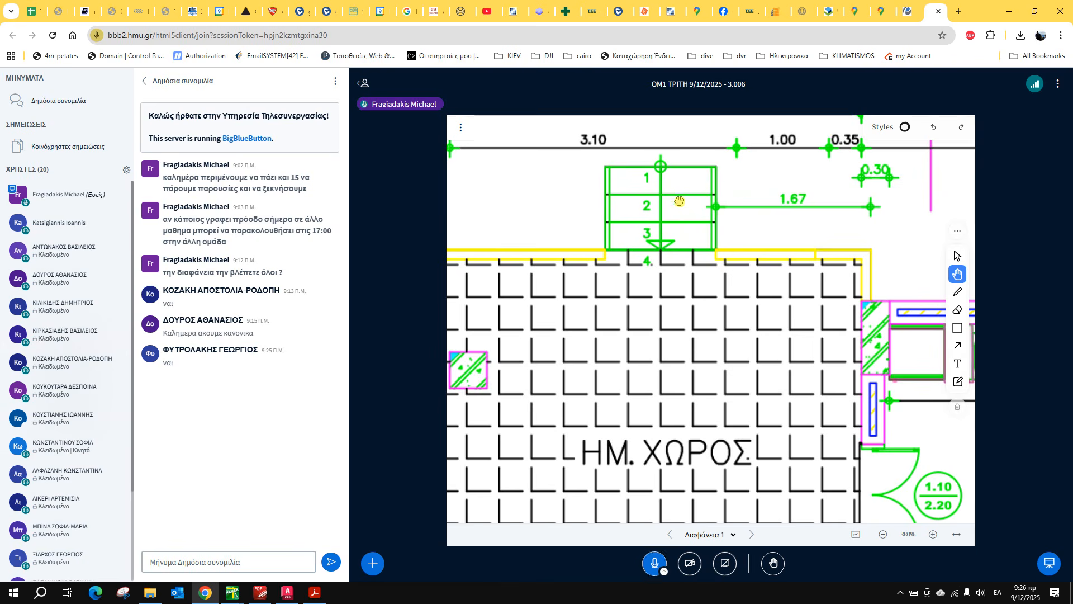
{"action": "scroll", "coordinate": [680, 192], "scroll_direction": "down", "scroll_amount": 5}
{"action": "scroll", "coordinate": [677, 186], "scroll_direction": "down", "scroll_amount": 2}
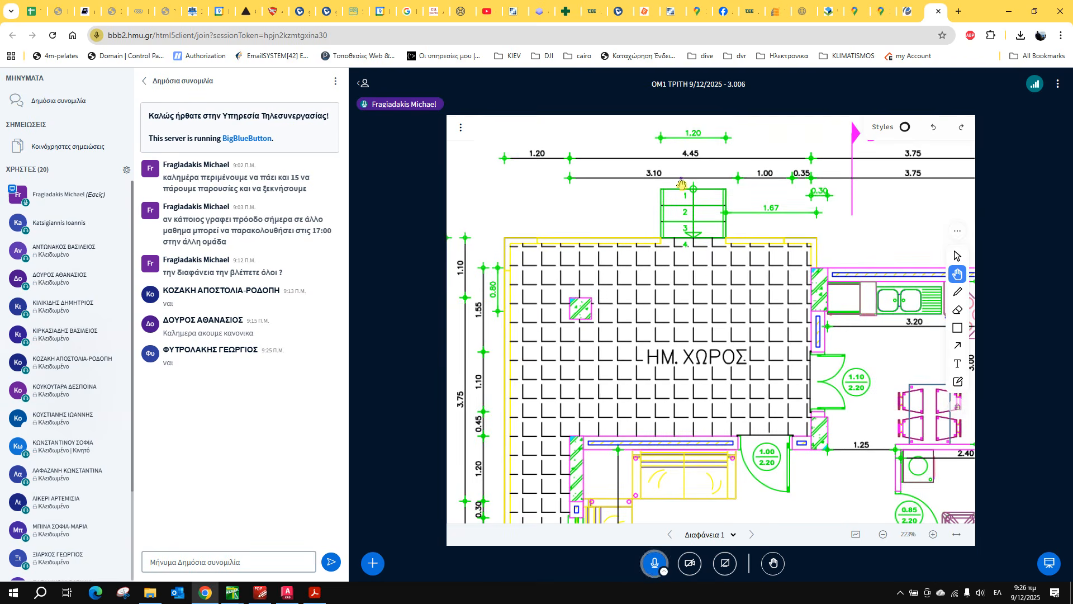
Examine the paved veranda running around the living room and the overall interior room layout.
{"action": "left_click_drag", "start_coordinate": [701, 271], "coordinate": [690, 193]}
{"action": "scroll", "coordinate": [713, 211], "scroll_direction": "down", "scroll_amount": 1}
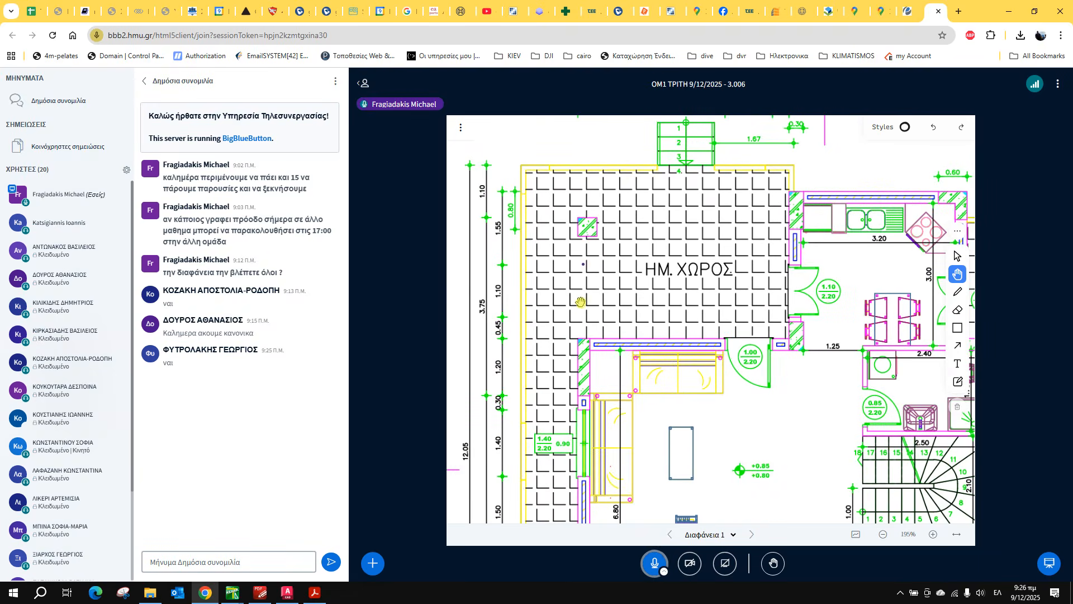
{"action": "left_click_drag", "start_coordinate": [584, 356], "coordinate": [585, 356]}
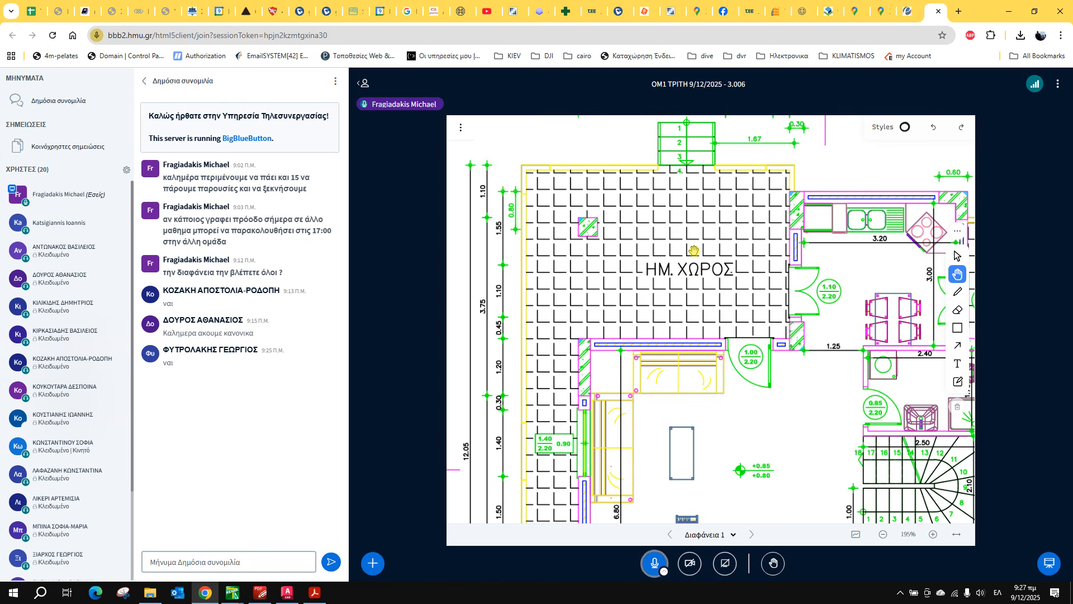
{"action": "left_click_drag", "start_coordinate": [553, 397], "coordinate": [563, 148]}
{"action": "left_click_drag", "start_coordinate": [761, 476], "coordinate": [678, 497]}
{"action": "left_click_drag", "start_coordinate": [695, 251], "coordinate": [655, 292]}
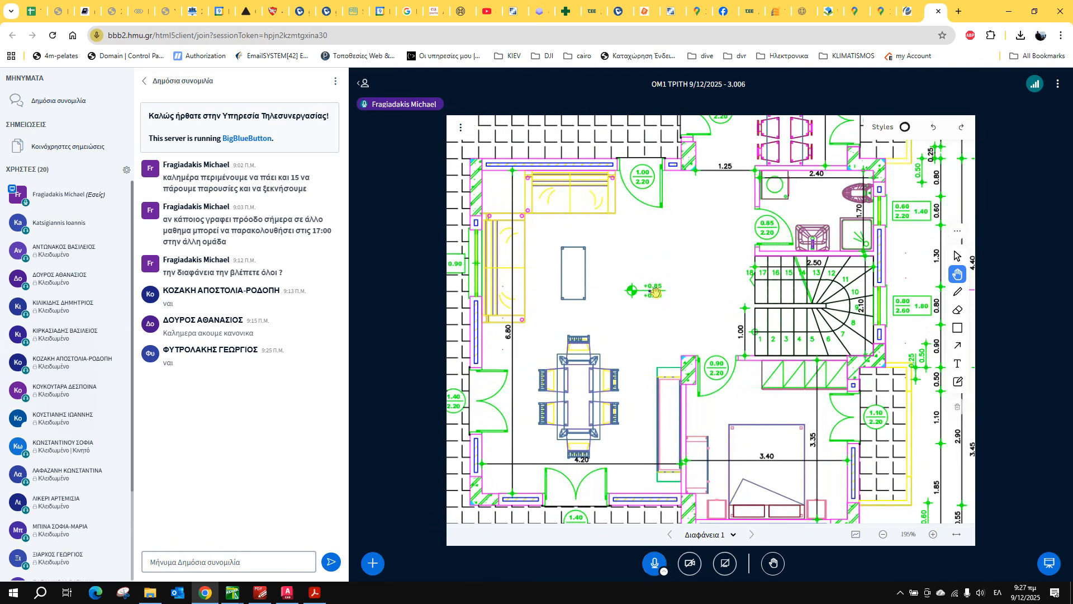
{"action": "scroll", "coordinate": [662, 288], "scroll_direction": "down", "scroll_amount": 2}
{"action": "left_click_drag", "start_coordinate": [694, 222], "coordinate": [700, 274]}
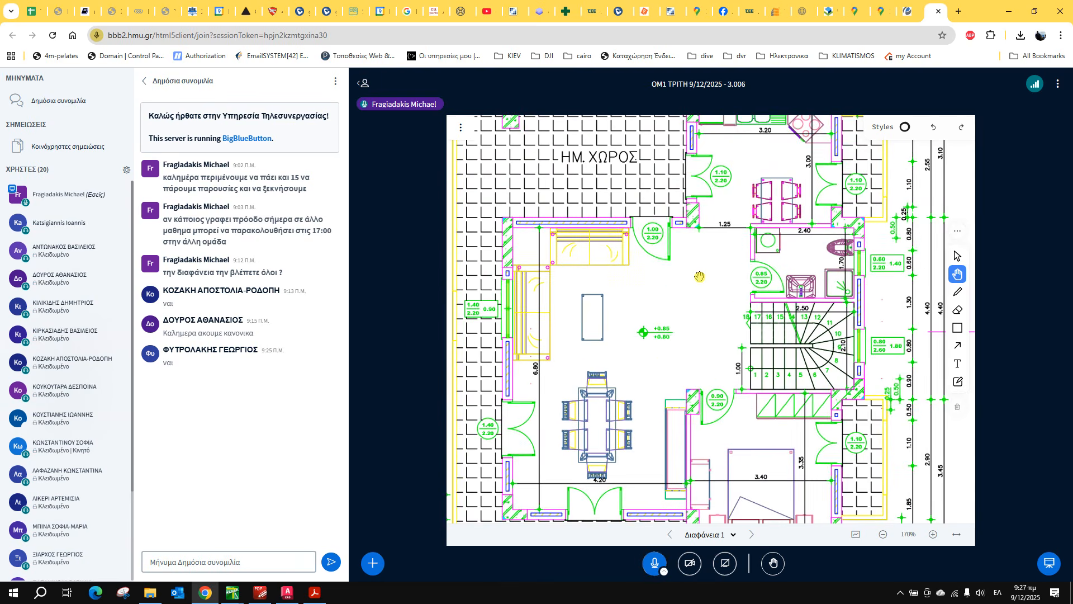
{"action": "scroll", "coordinate": [700, 274], "scroll_direction": "down", "scroll_amount": 2}
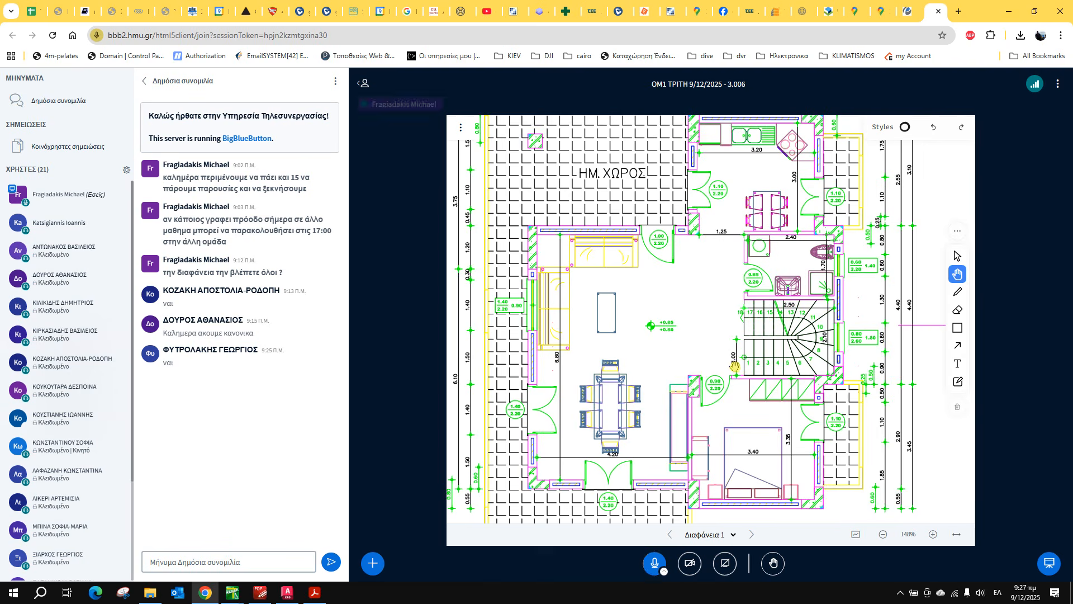
Examine the internal staircase, including its step numbering, flight width and overall dimensions.
{"action": "scroll", "coordinate": [734, 365], "scroll_direction": "up", "scroll_amount": 5}
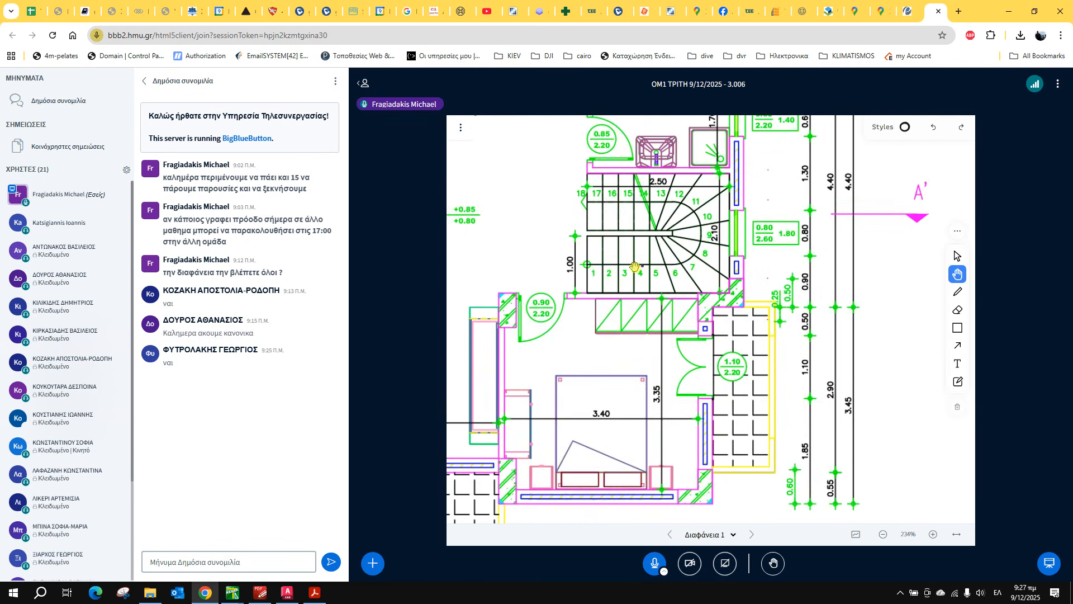
{"action": "scroll", "coordinate": [642, 266], "scroll_direction": "up", "scroll_amount": 1}
{"action": "scroll", "coordinate": [614, 269], "scroll_direction": "up", "scroll_amount": 2}
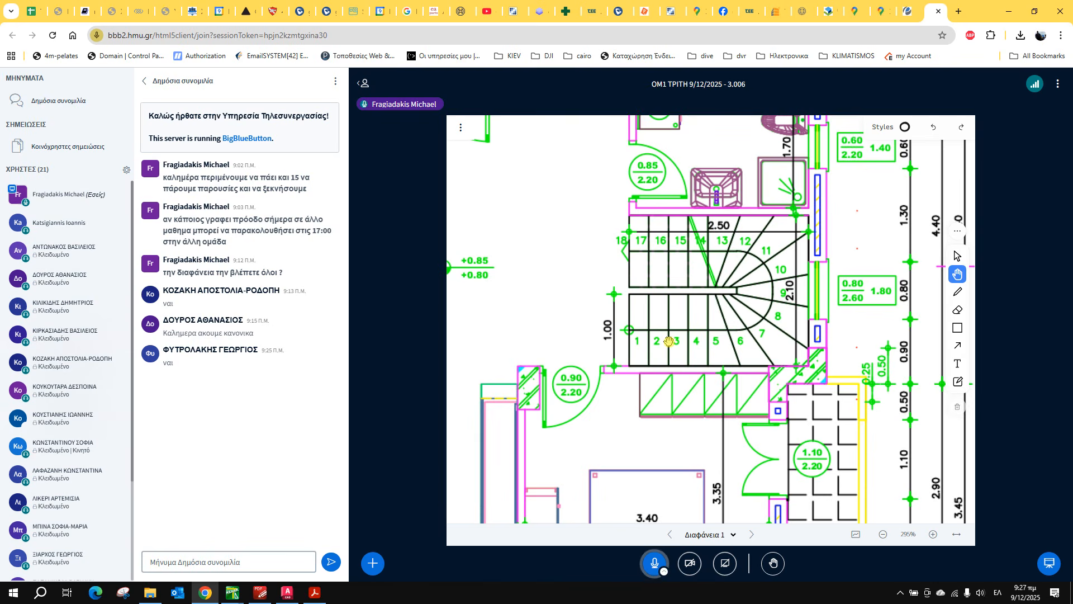
{"action": "scroll", "coordinate": [702, 299], "scroll_direction": "down", "scroll_amount": 2}
Examine the furniture layout of the living room, dining area and bedroom.
{"action": "left_click_drag", "start_coordinate": [665, 400], "coordinate": [810, 329]}
{"action": "scroll", "coordinate": [585, 285], "scroll_direction": "down", "scroll_amount": 1}
{"action": "left_click_drag", "start_coordinate": [612, 300], "coordinate": [664, 282]}
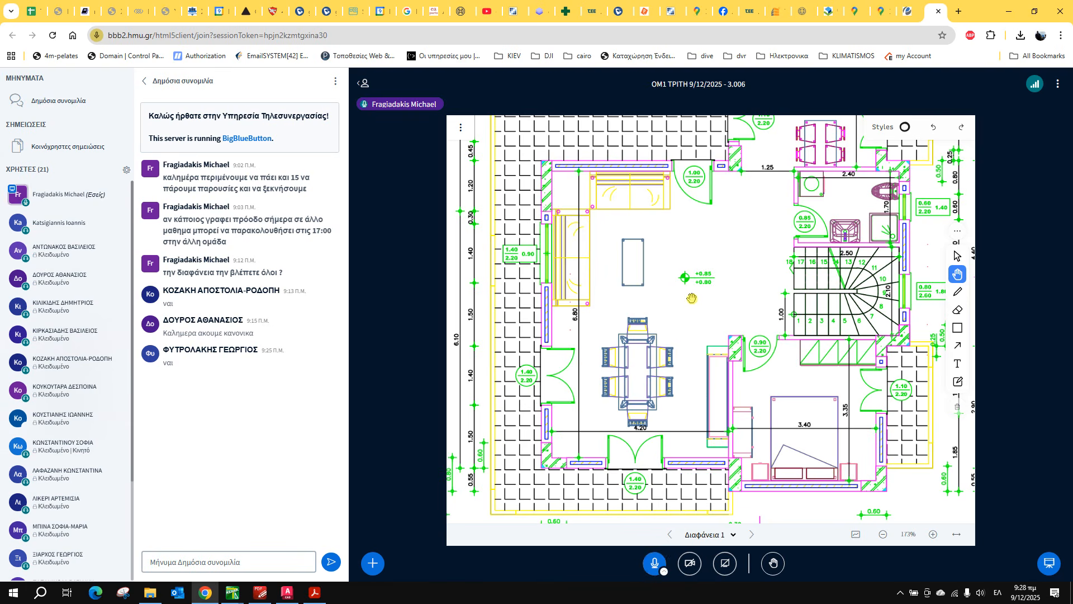
{"action": "scroll", "coordinate": [659, 241], "scroll_direction": "up", "scroll_amount": 8}
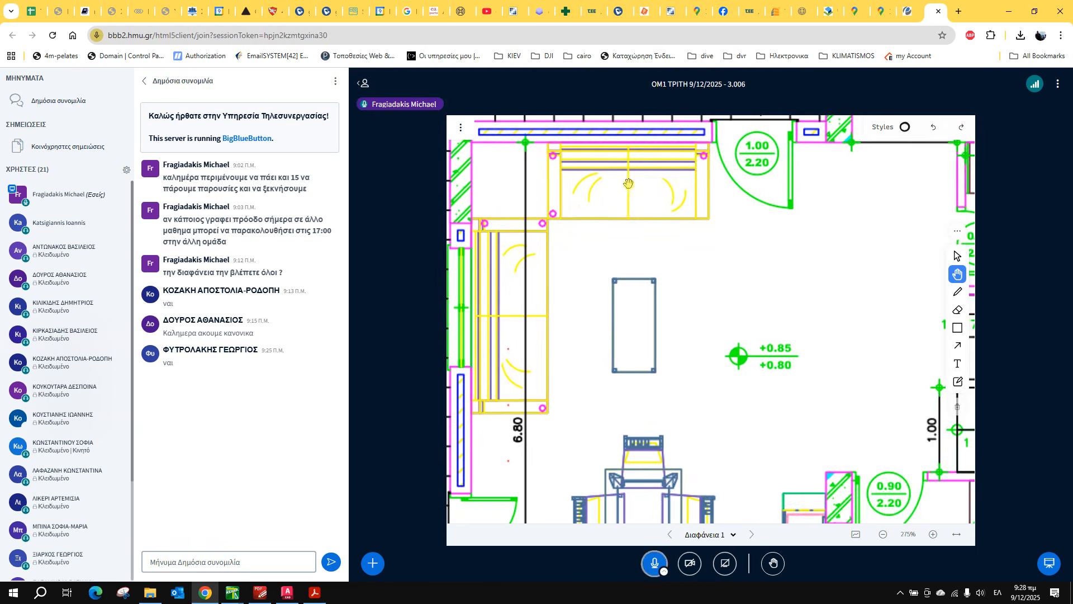
{"action": "left_click_drag", "start_coordinate": [721, 353], "coordinate": [653, 225]}
{"action": "left_click_drag", "start_coordinate": [658, 386], "coordinate": [620, 182]}
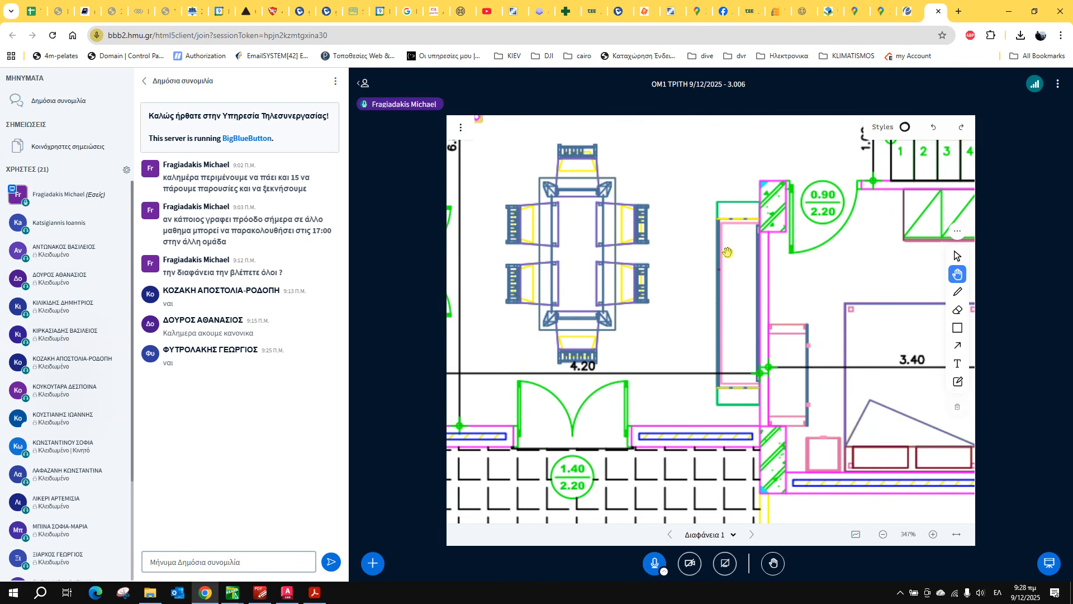
{"action": "left_click_drag", "start_coordinate": [733, 292], "coordinate": [534, 298]}
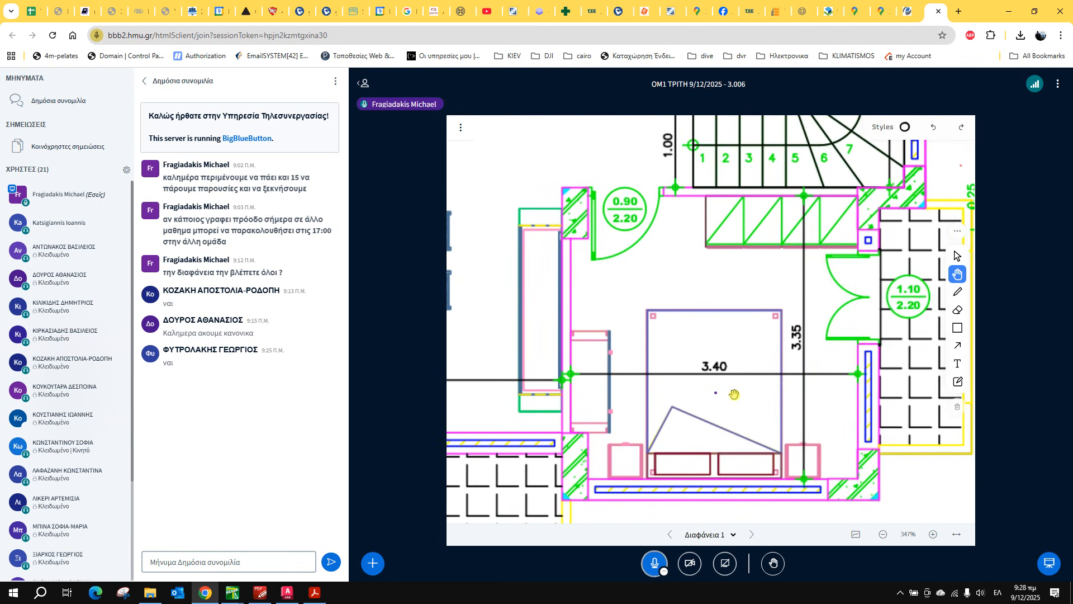
Examine the floor level marker in the living room and its two elevation values.
{"action": "scroll", "coordinate": [726, 394], "scroll_direction": "down", "scroll_amount": 3}
{"action": "left_click_drag", "start_coordinate": [608, 199], "coordinate": [742, 327]}
{"action": "scroll", "coordinate": [673, 276], "scroll_direction": "up", "scroll_amount": 5}
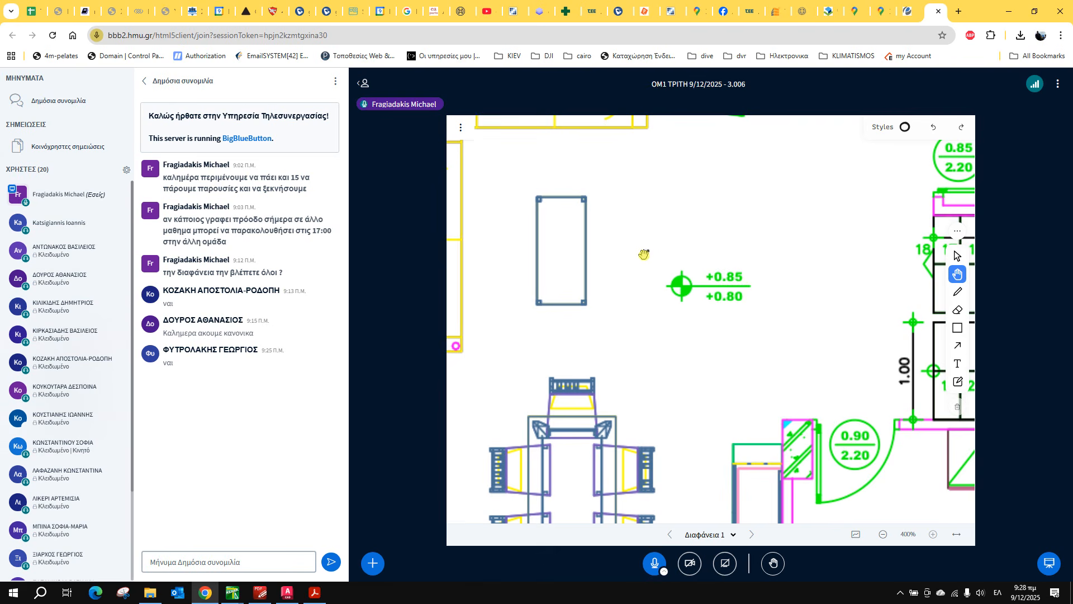
{"action": "scroll", "coordinate": [692, 339], "scroll_direction": "down", "scroll_amount": 3}
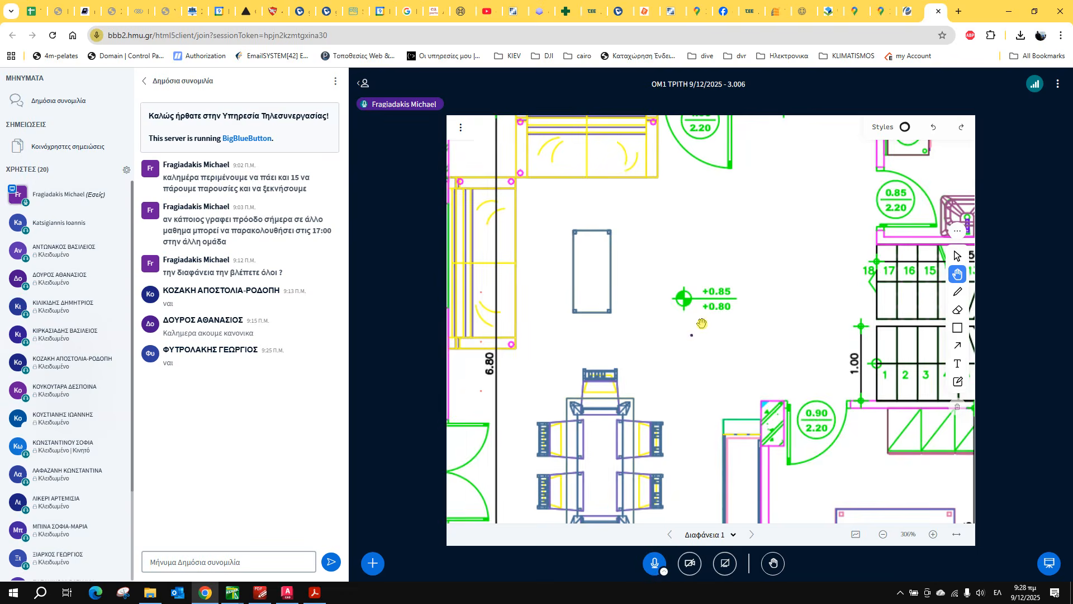
{"action": "scroll", "coordinate": [705, 332], "scroll_direction": "down", "scroll_amount": 6}
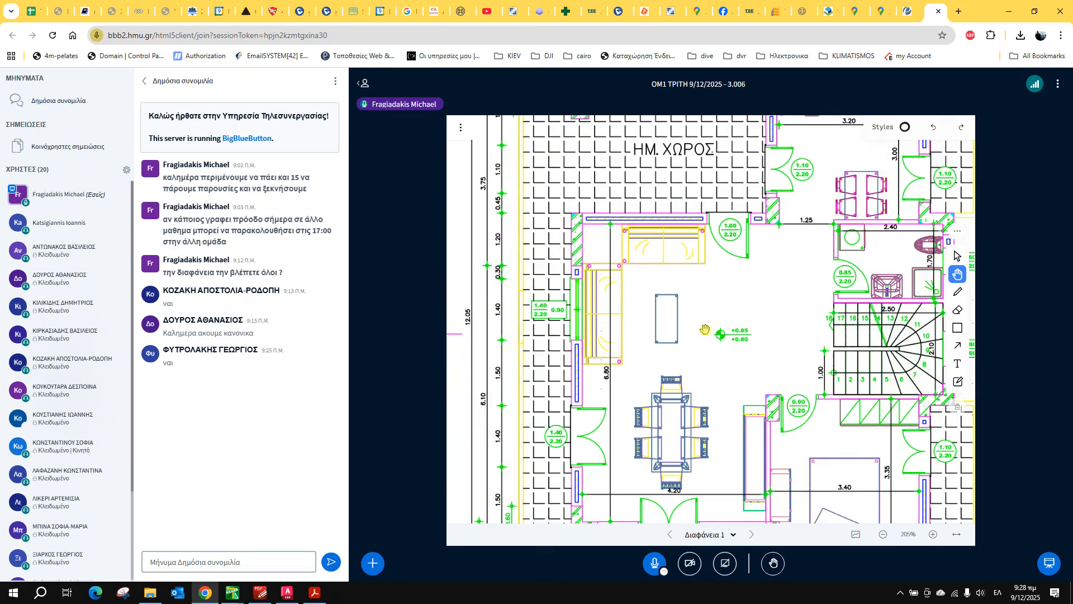
{"action": "scroll", "coordinate": [735, 341], "scroll_direction": "up", "scroll_amount": 3}
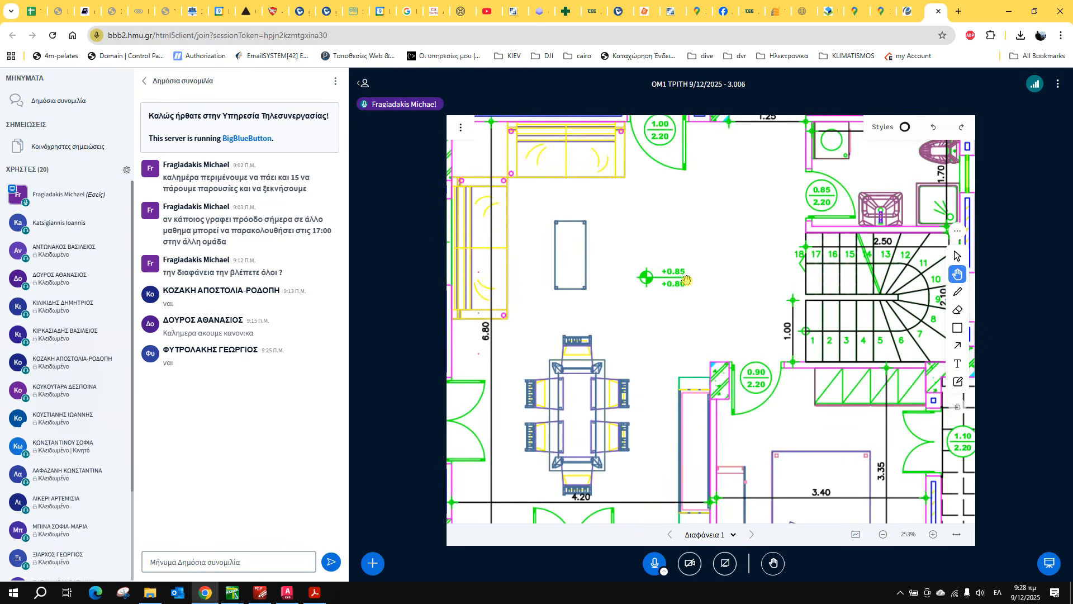
{"action": "scroll", "coordinate": [684, 299], "scroll_direction": "down", "scroll_amount": 5}
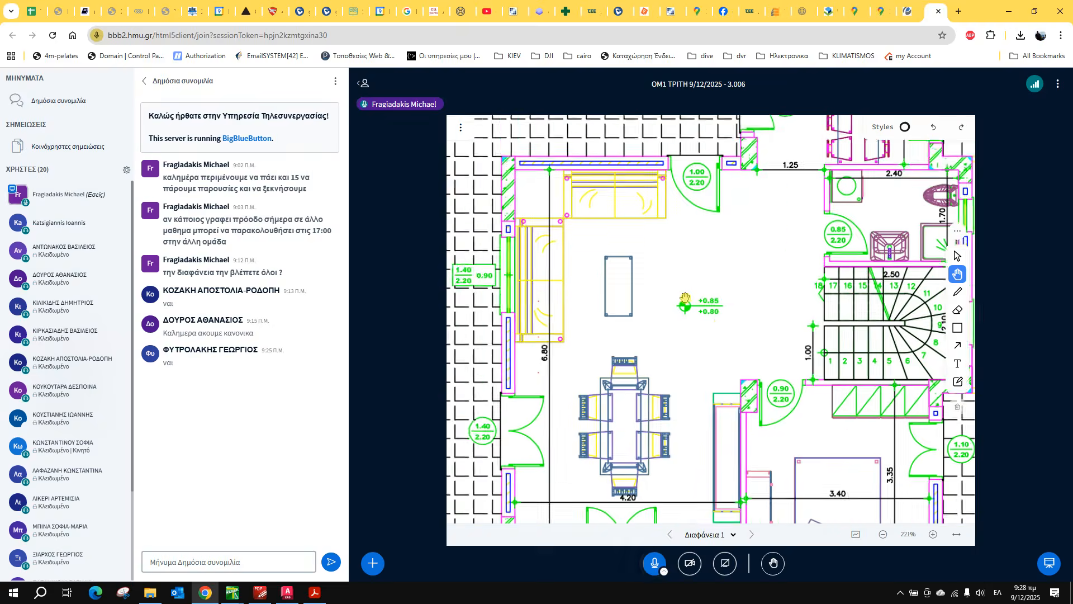
{"action": "scroll", "coordinate": [709, 296], "scroll_direction": "down", "scroll_amount": 3}
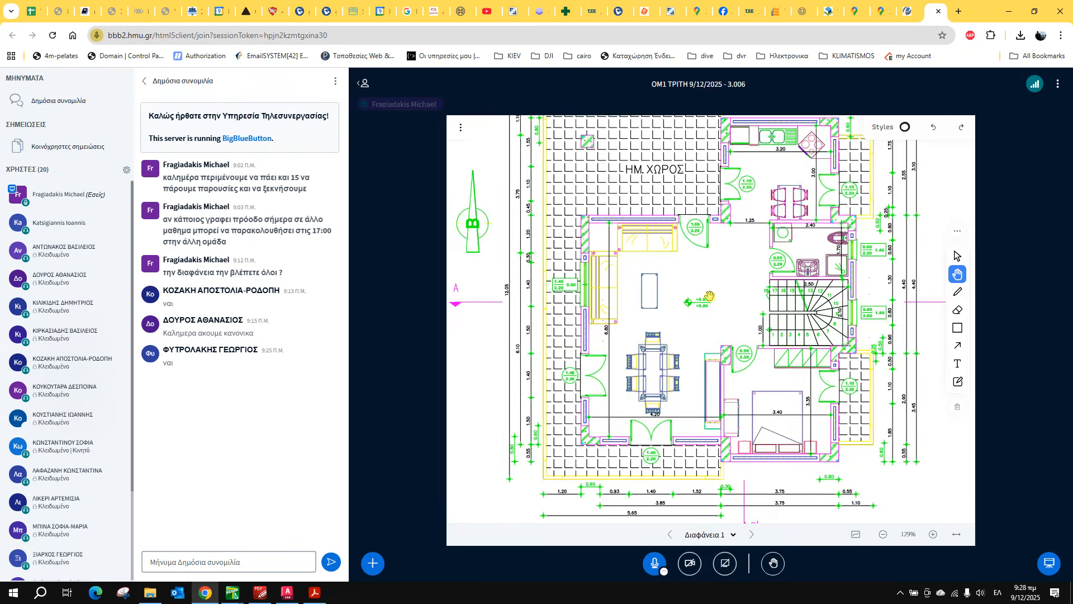
Examine the north arrow and the section A marker beside the veranda.
{"action": "scroll", "coordinate": [489, 222], "scroll_direction": "up", "scroll_amount": 4}
{"action": "scroll", "coordinate": [490, 223], "scroll_direction": "down", "scroll_amount": 2}
{"action": "scroll", "coordinate": [489, 223], "scroll_direction": "up", "scroll_amount": 4}
{"action": "left_click_drag", "start_coordinate": [527, 200], "coordinate": [598, 288]}
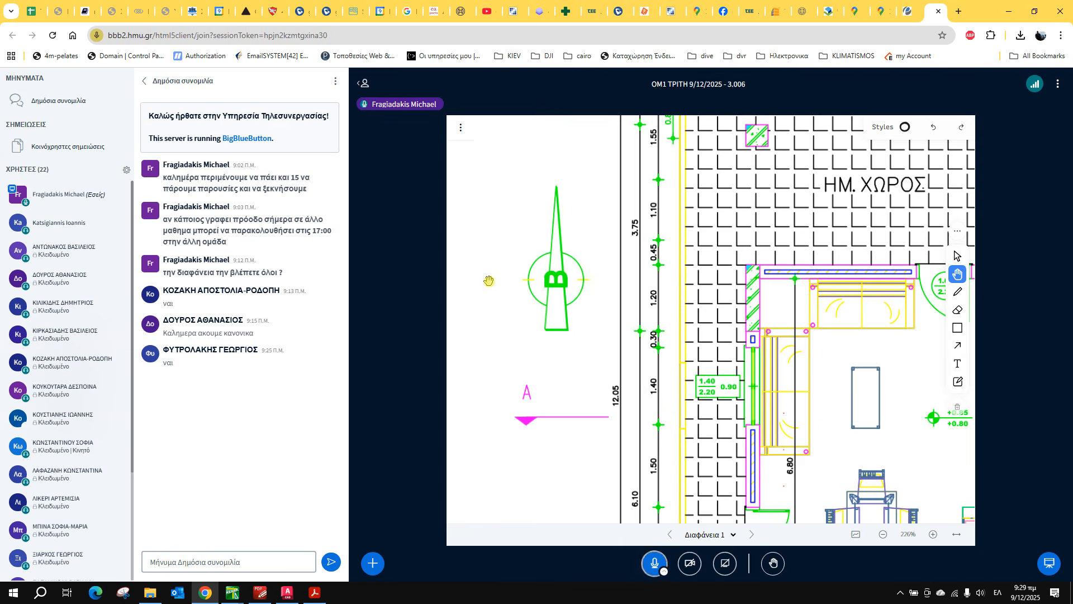
Examine the section B' marker, the dimension chains below the plan, and the column and insulated wall between the dining area and bedroom.
{"action": "scroll", "coordinate": [495, 283], "scroll_direction": "down", "scroll_amount": 3}
{"action": "scroll", "coordinate": [525, 288], "scroll_direction": "down", "scroll_amount": 5}
{"action": "left_click_drag", "start_coordinate": [706, 401], "coordinate": [634, 296]}
{"action": "scroll", "coordinate": [613, 433], "scroll_direction": "up", "scroll_amount": 3}
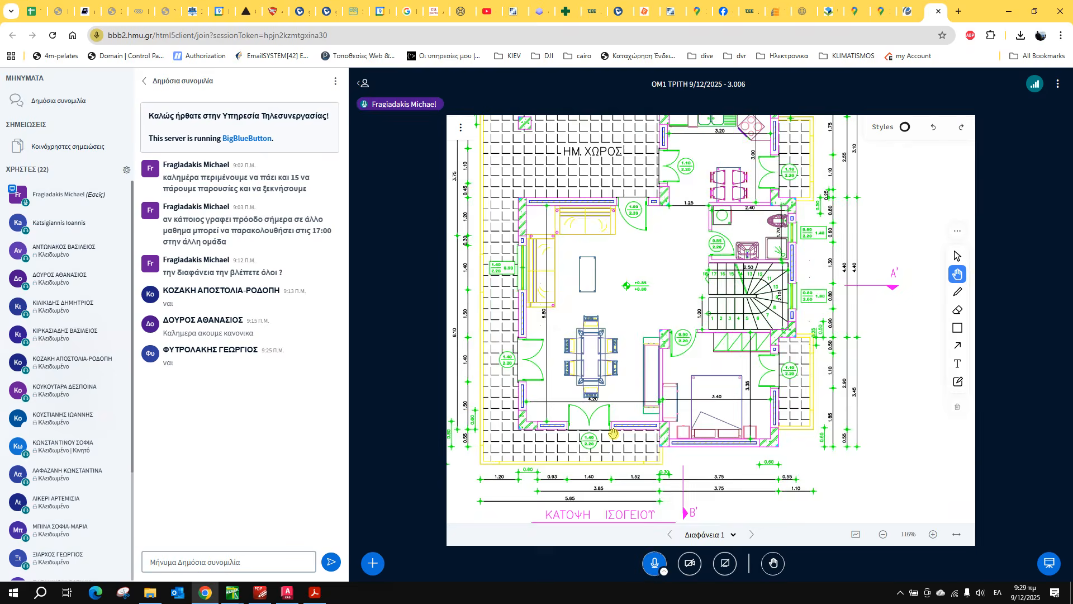
{"action": "scroll", "coordinate": [613, 433], "scroll_direction": "up", "scroll_amount": 3}
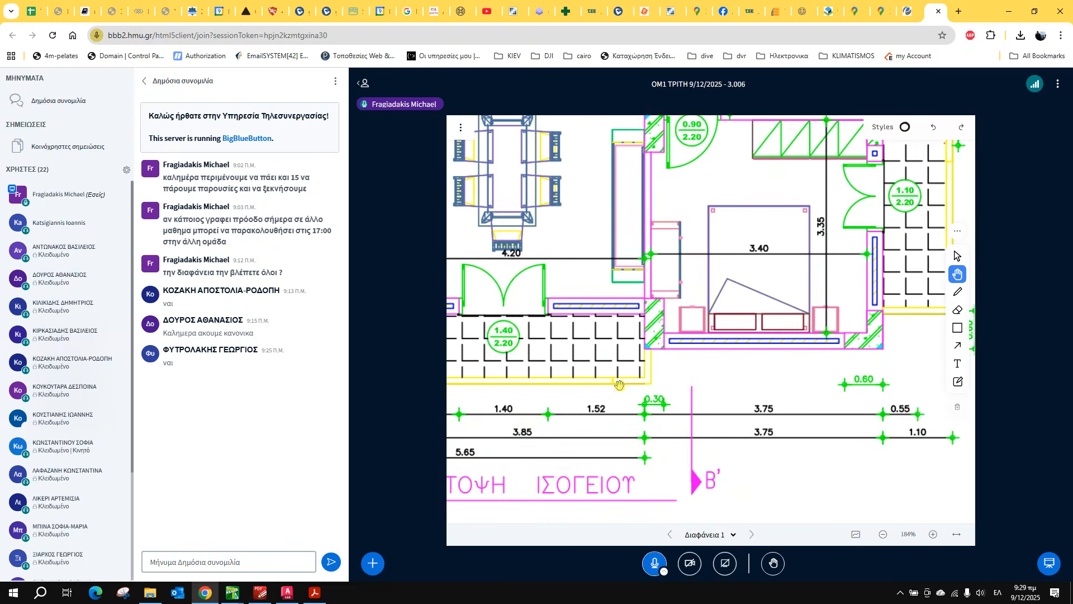
{"action": "scroll", "coordinate": [581, 319], "scroll_direction": "up", "scroll_amount": 2}
{"action": "scroll", "coordinate": [581, 319], "scroll_direction": "up", "scroll_amount": 2}
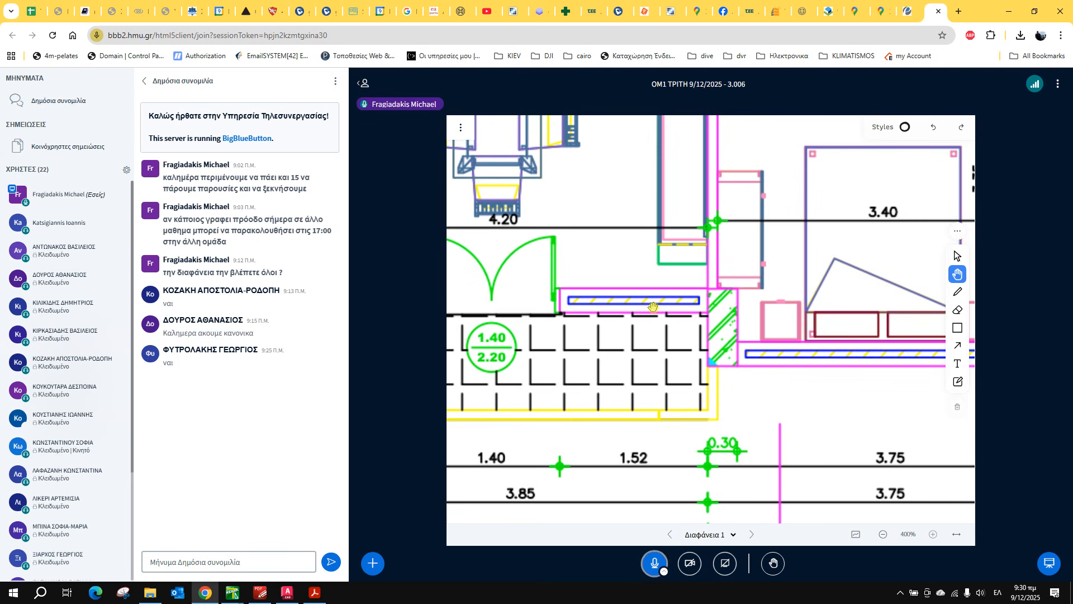
{"action": "scroll", "coordinate": [653, 306], "scroll_direction": "down", "scroll_amount": 5}
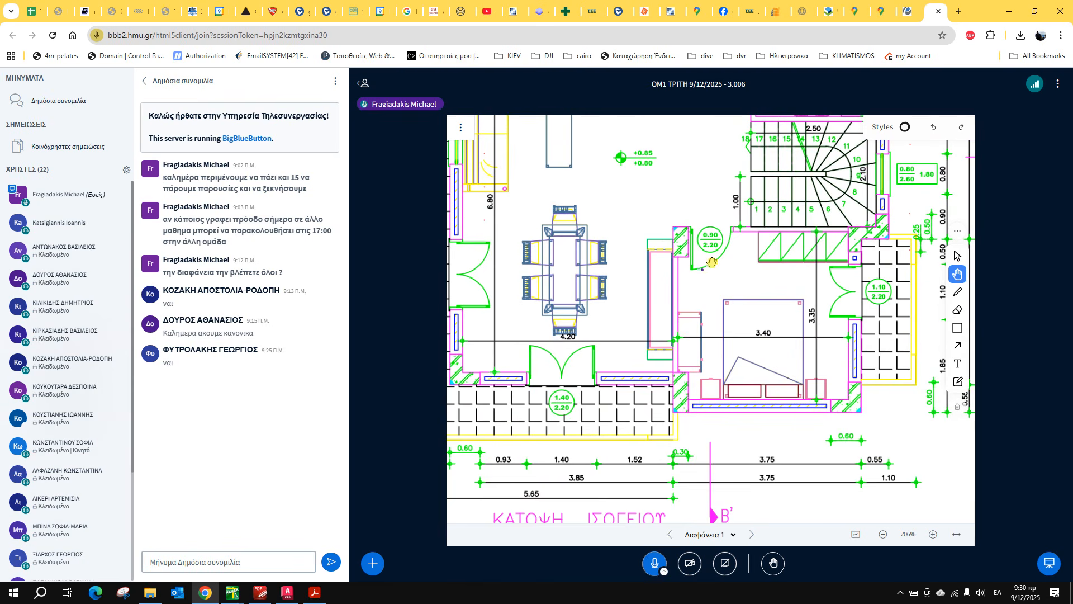
Review the whole ground floor plan, from the bedroom and dining area up to the kitchen and veranda.
{"action": "left_click_drag", "start_coordinate": [697, 192], "coordinate": [749, 287]}
{"action": "scroll", "coordinate": [724, 291], "scroll_direction": "down", "scroll_amount": 2}
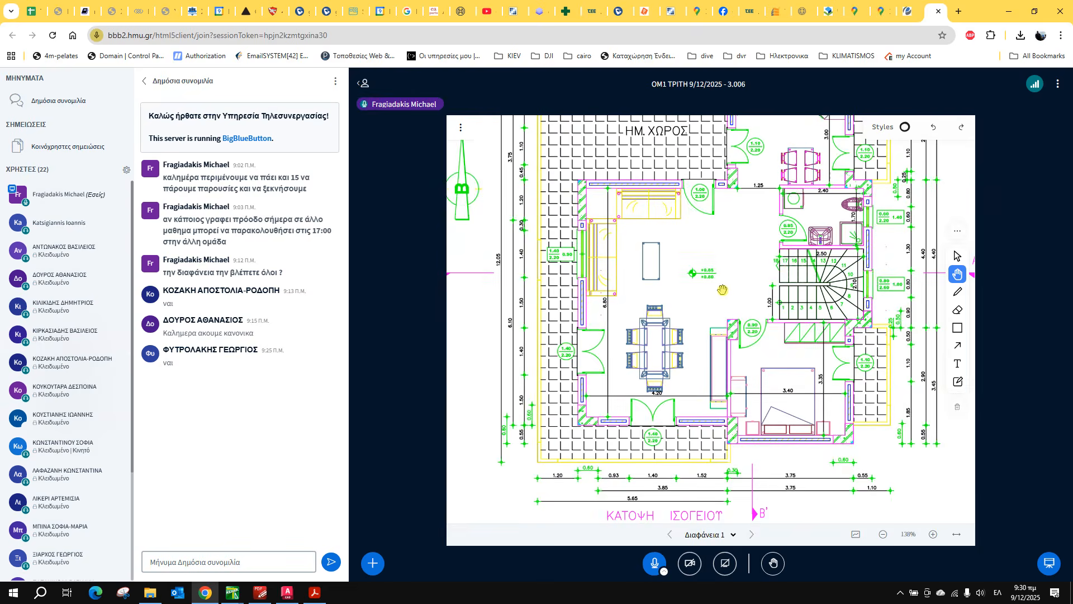
{"action": "scroll", "coordinate": [722, 290], "scroll_direction": "down", "scroll_amount": 2}
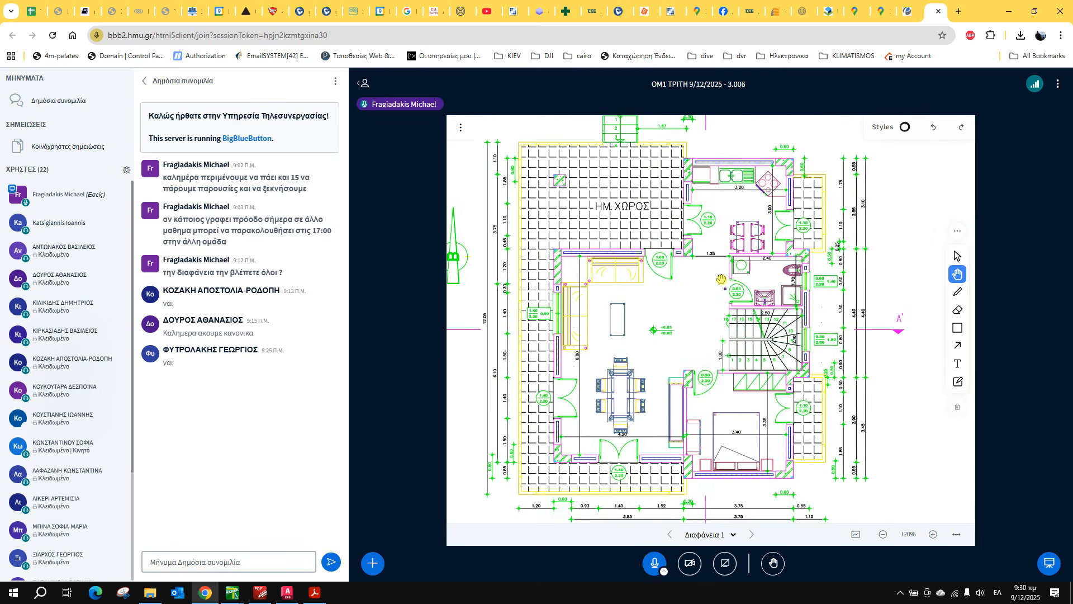
{"action": "left_click_drag", "start_coordinate": [722, 271], "coordinate": [749, 272]}
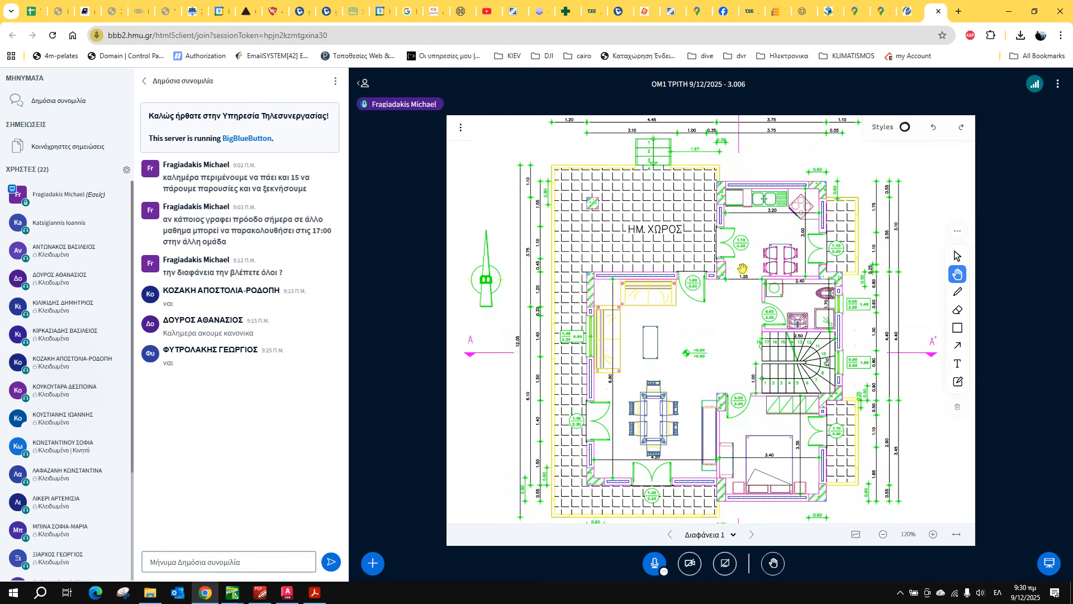
Share the entire screen with the class, including system audio.
{"action": "left_click", "coordinate": [723, 565]}
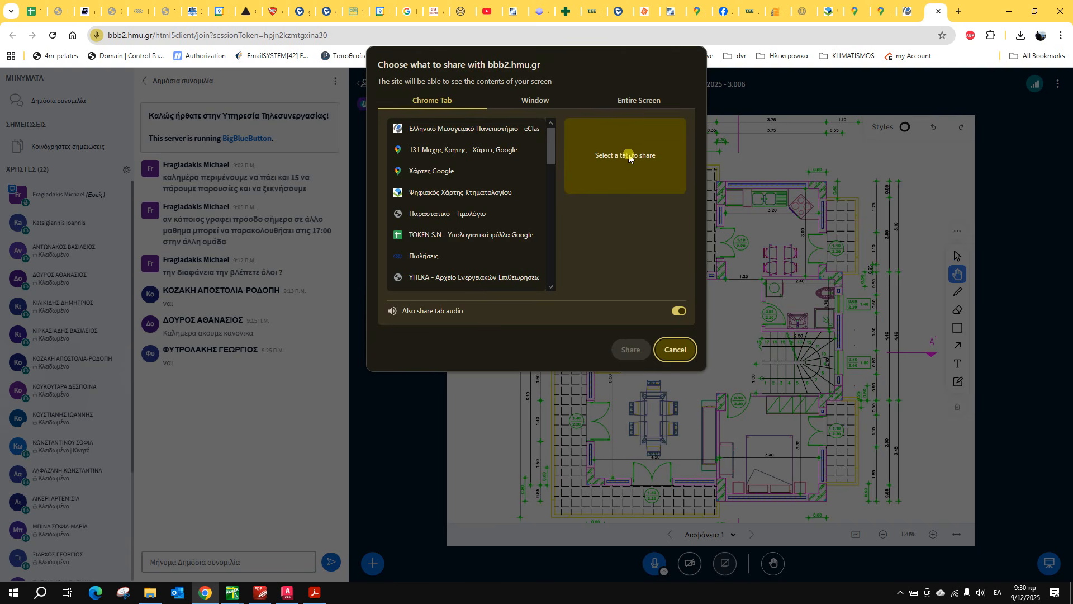
{"action": "left_click", "coordinate": [646, 101]}
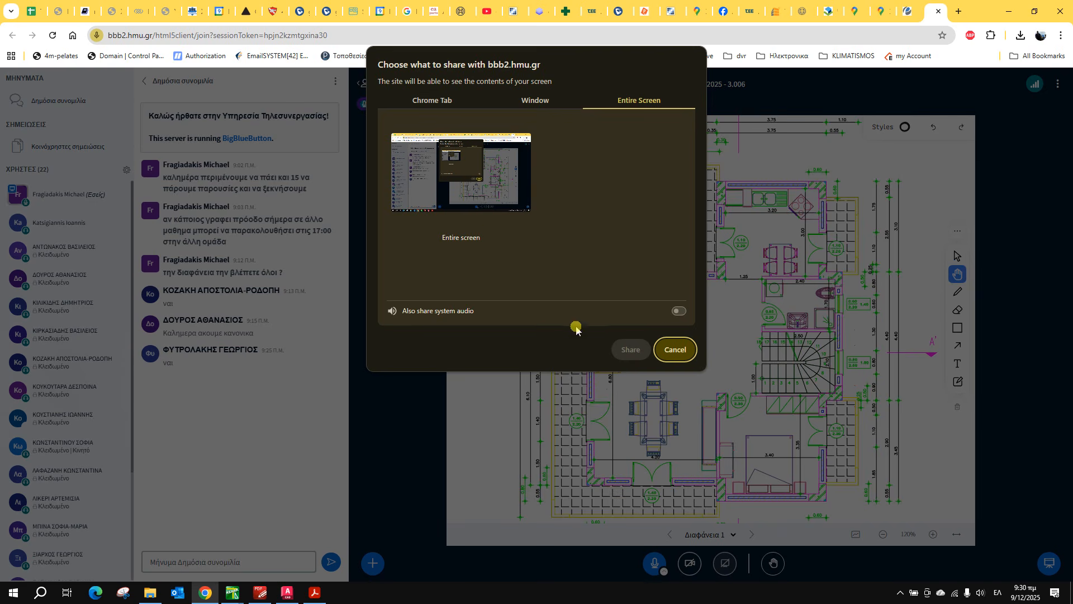
{"action": "left_click", "coordinate": [679, 313]}
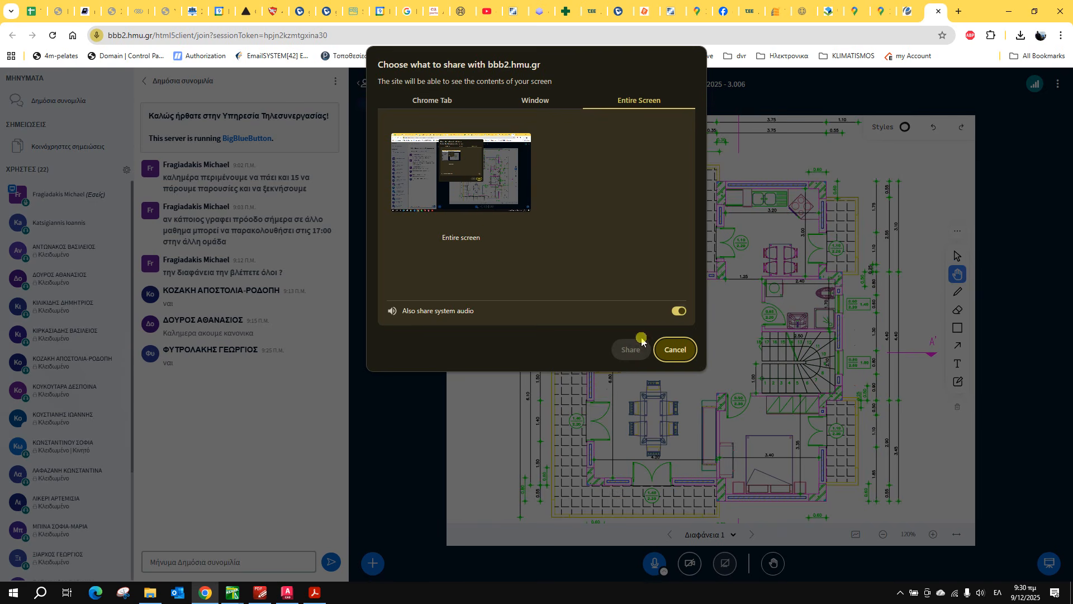
{"action": "left_click", "coordinate": [478, 193]}
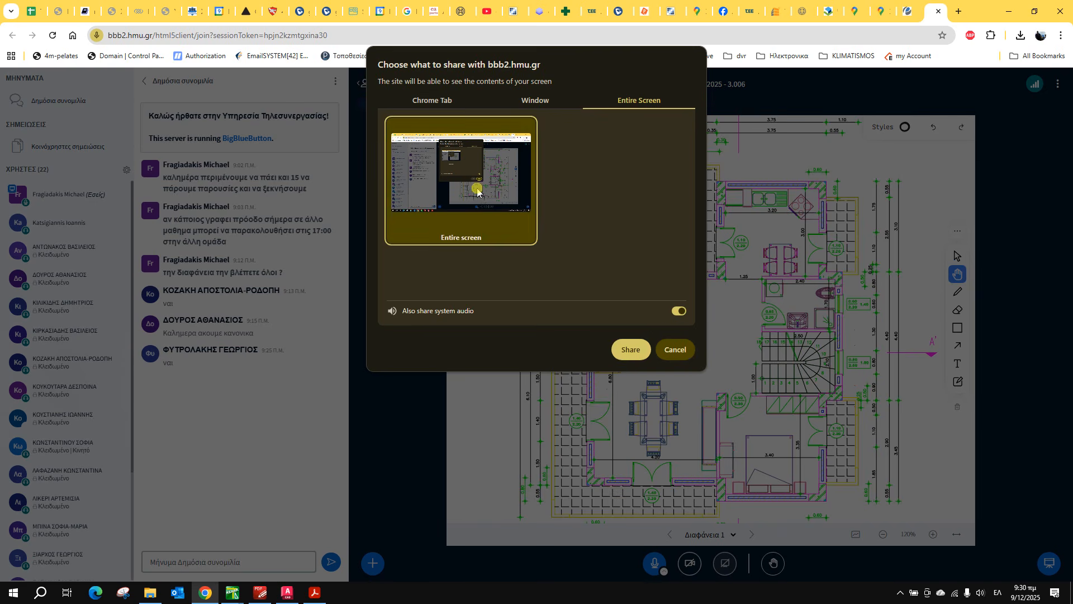
{"action": "left_click", "coordinate": [629, 351]}
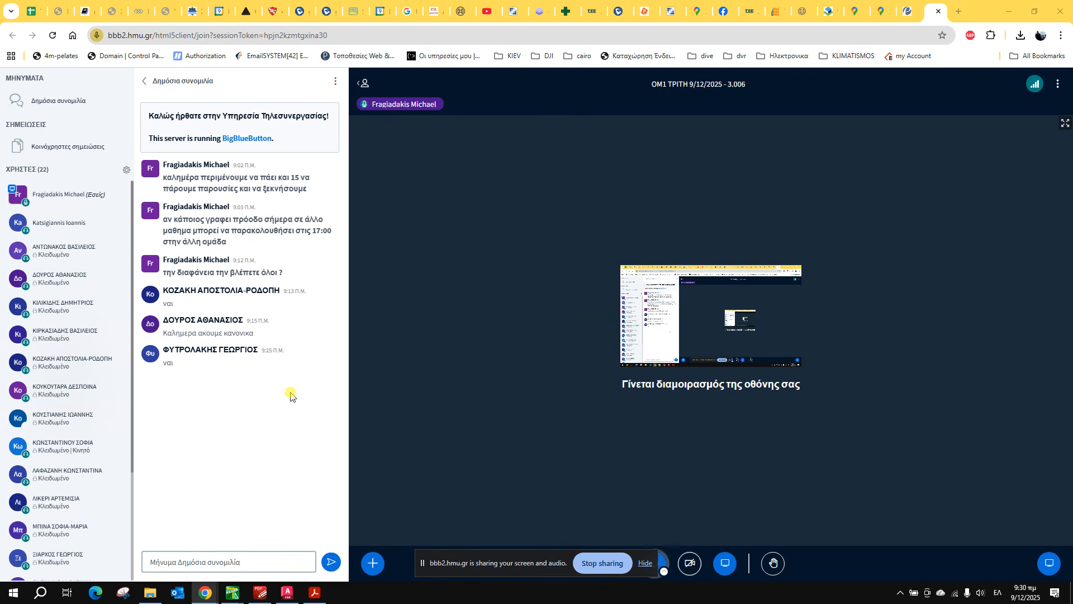
Switch to AutoCAD and look over the floor plan sheets of Architektonika 10.25, focusing on ground floor sheet A. 2.1.
{"action": "left_click", "coordinate": [287, 593]}
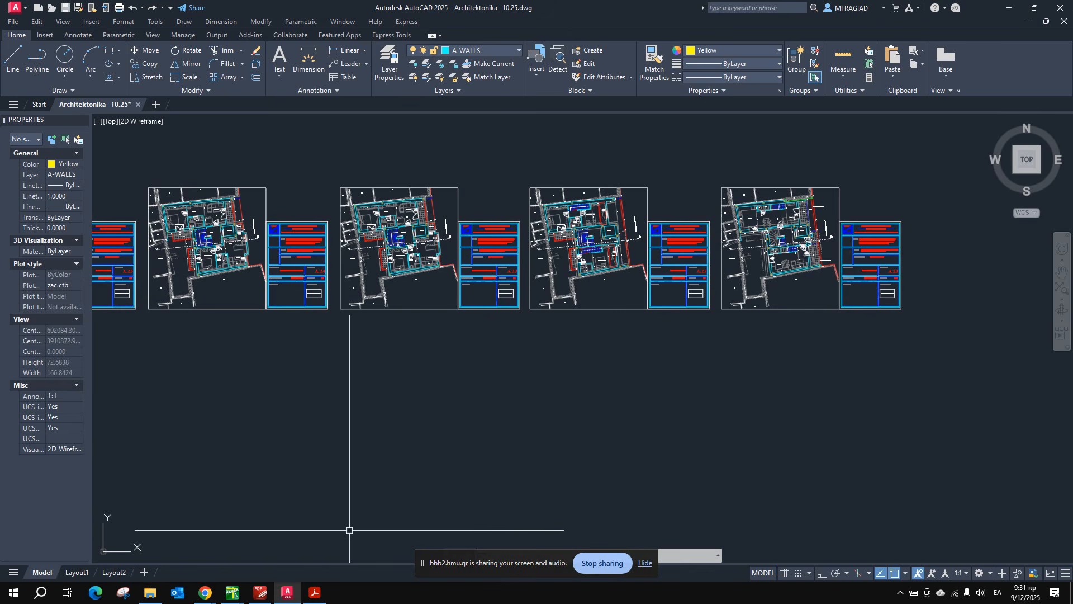
{"action": "scroll", "coordinate": [774, 220], "scroll_direction": "up", "scroll_amount": 2}
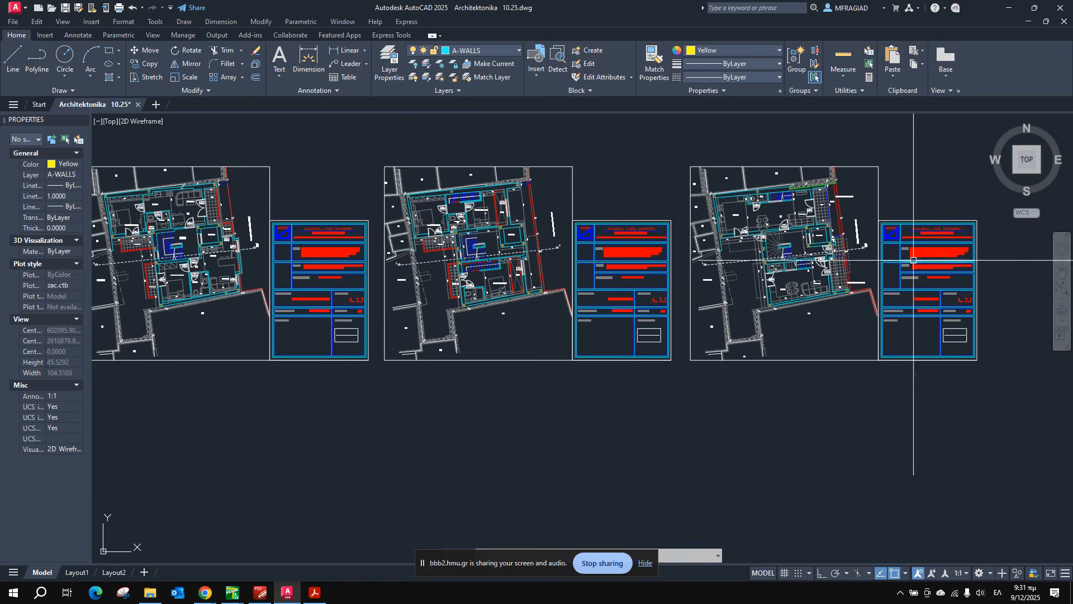
{"action": "scroll", "coordinate": [883, 254], "scroll_direction": "up", "scroll_amount": 5}
{"action": "scroll", "coordinate": [672, 246], "scroll_direction": "down", "scroll_amount": 6}
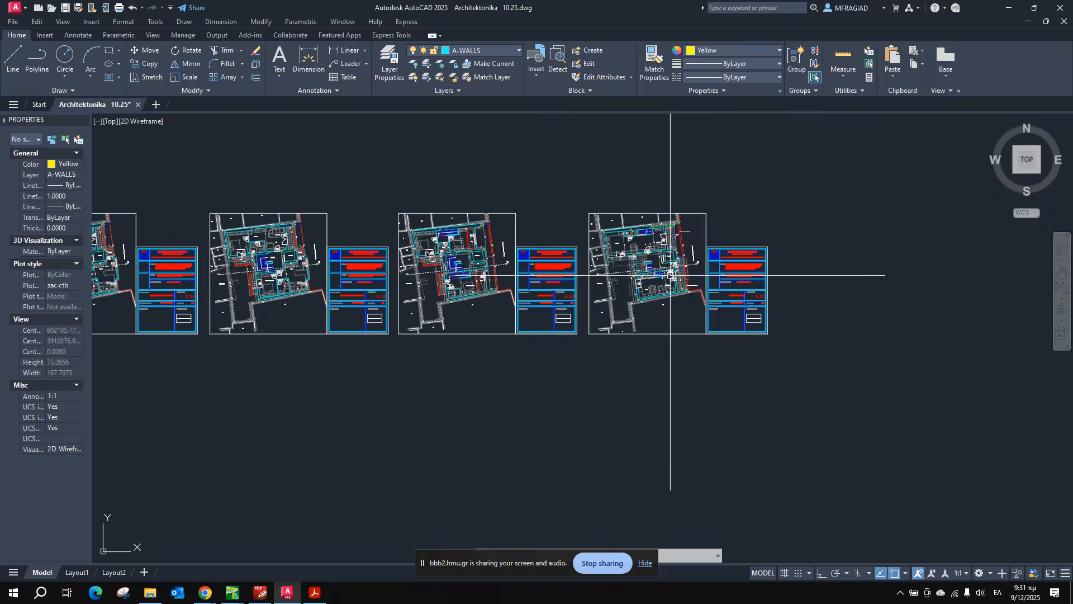
{"action": "scroll", "coordinate": [672, 242], "scroll_direction": "up", "scroll_amount": 6}
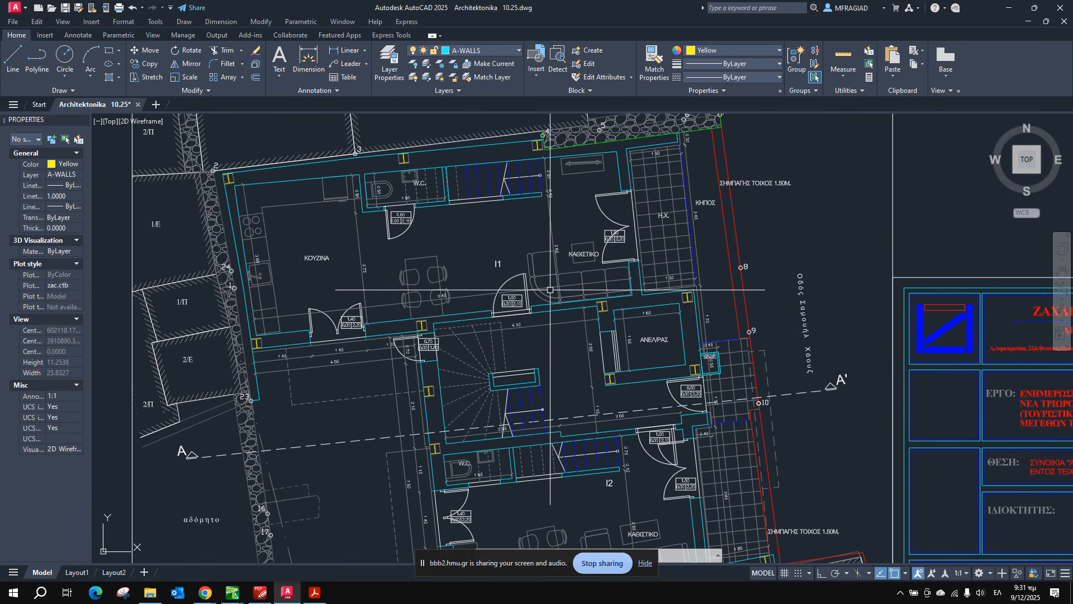
{"action": "scroll", "coordinate": [558, 278], "scroll_direction": "down", "scroll_amount": 2}
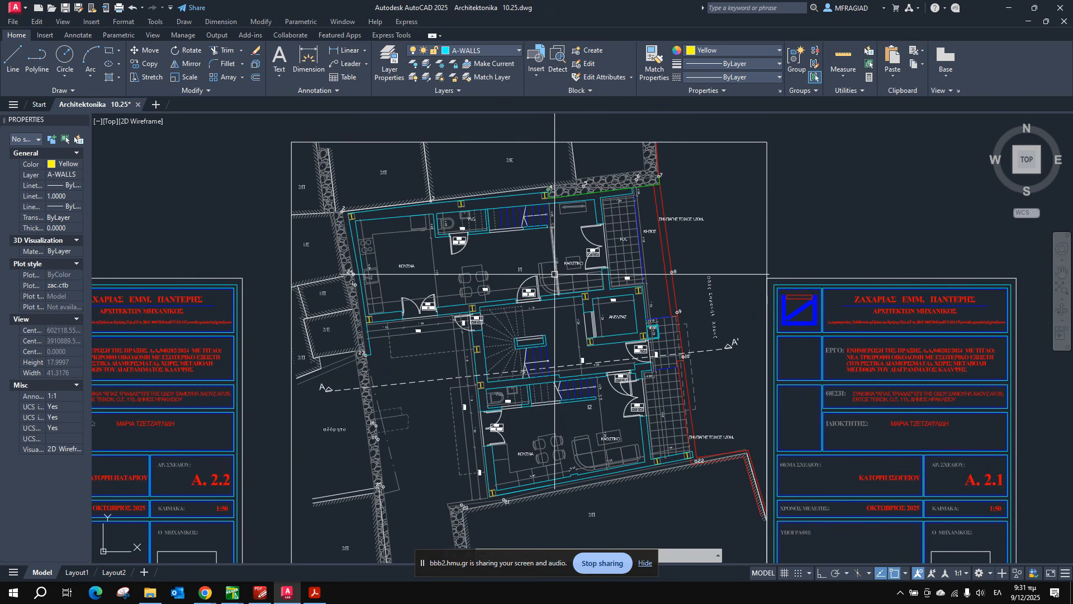
Examine the kitchen, living room, openings and dimensions of apartment I2 on the ground floor sheet.
{"action": "scroll", "coordinate": [553, 446], "scroll_direction": "up", "scroll_amount": 4}
{"action": "mouse_move", "coordinate": [556, 426]}
{"action": "middle_mouse_down"}
{"action": "mouse_move", "coordinate": [528, 294]}
{"action": "mouse_move", "coordinate": [522, 308]}
{"action": "middle_mouse_up"}
{"action": "scroll", "coordinate": [524, 266], "scroll_direction": "down", "scroll_amount": 1}
{"action": "scroll", "coordinate": [525, 266], "scroll_direction": "up", "scroll_amount": 2}
{"action": "scroll", "coordinate": [525, 266], "scroll_direction": "down", "scroll_amount": 2}
{"action": "scroll", "coordinate": [525, 266], "scroll_direction": "up", "scroll_amount": 1}
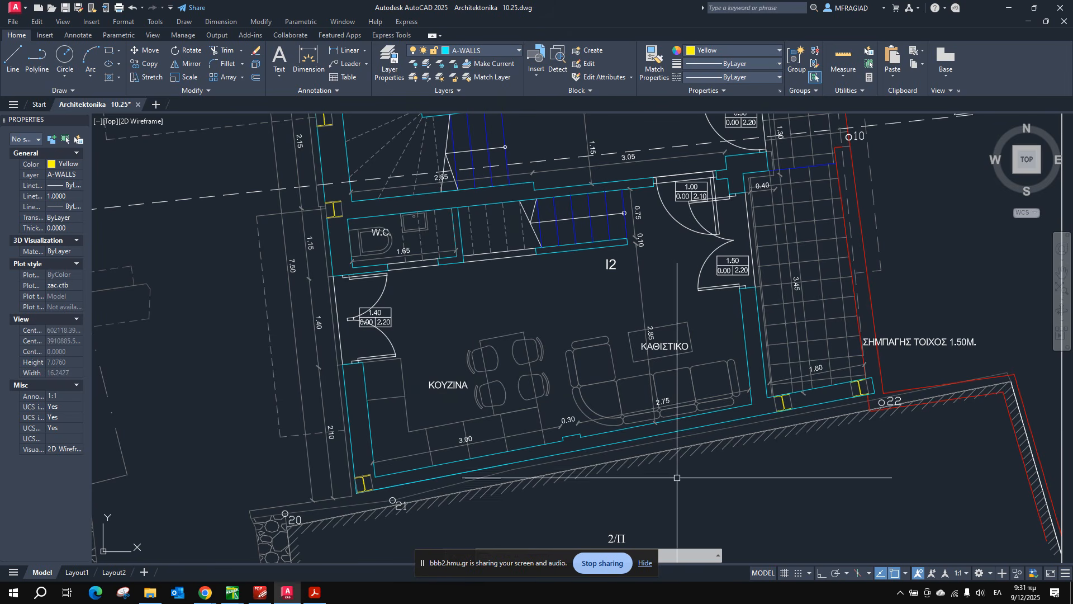
Hide the screen-sharing bar and point out the inner wall line beside apartment I2's kitchen by selecting and deselecting it.
{"action": "left_click", "coordinate": [645, 563]}
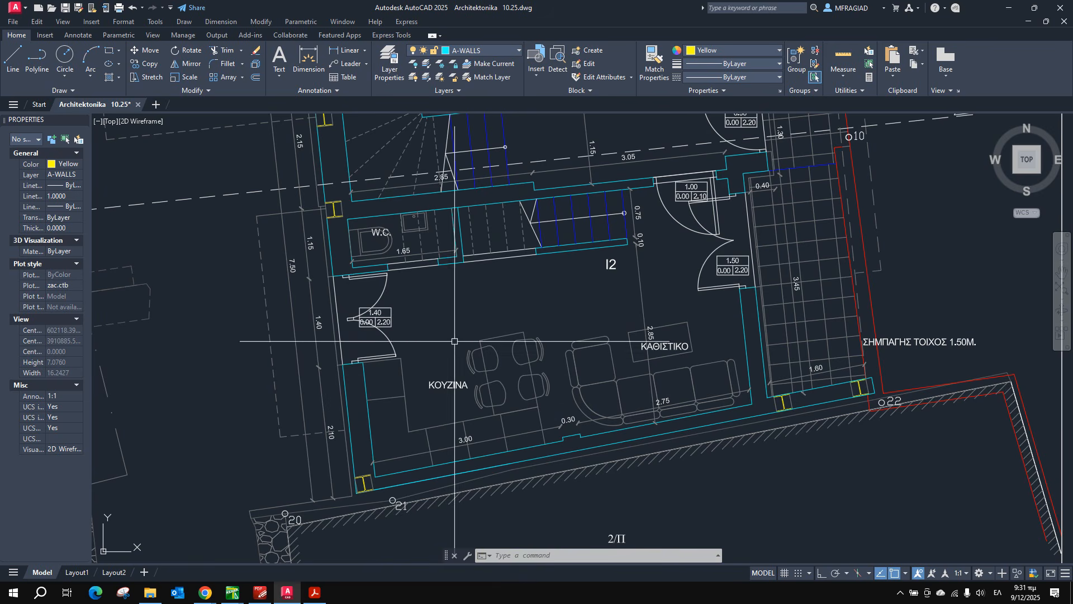
{"action": "left_click", "coordinate": [364, 385]}
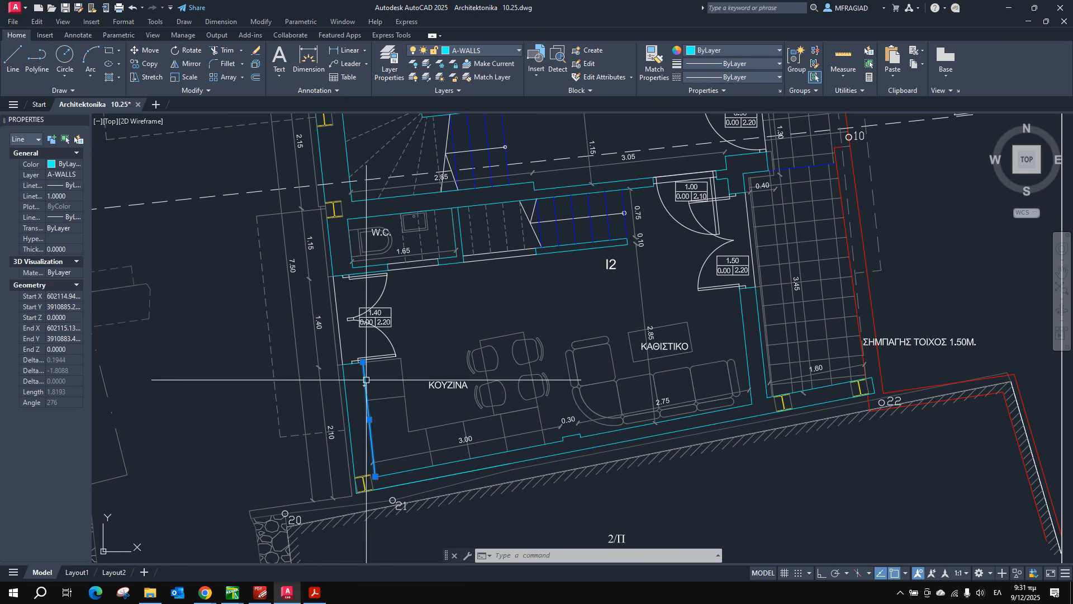
{"action": "key", "text": "Escape"}
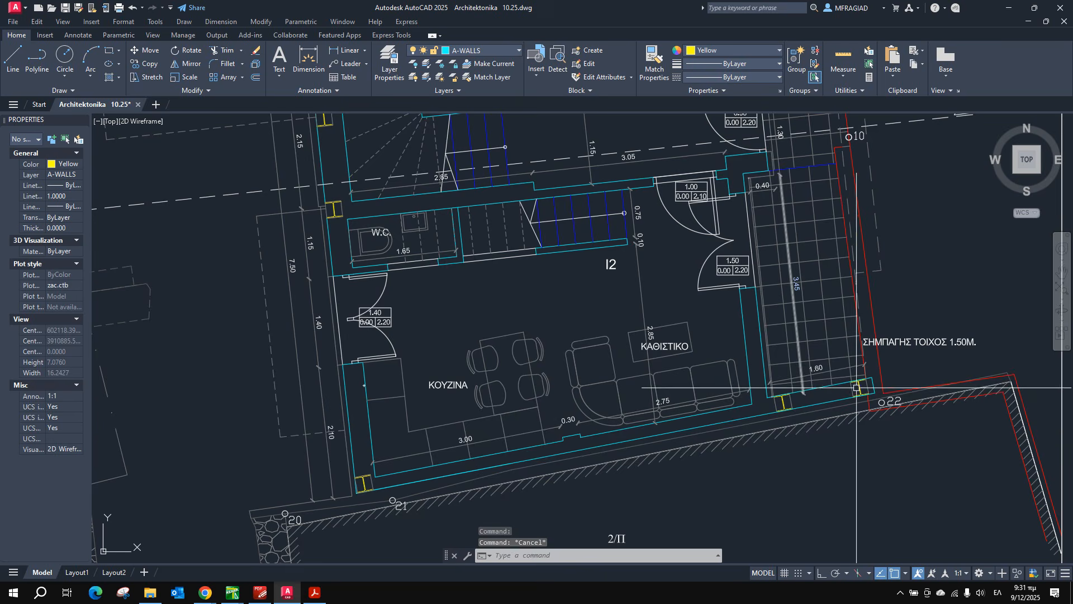
Examine the steel I-section column at the corner of apartment I2's kitchen walls.
{"action": "scroll", "coordinate": [352, 482], "scroll_direction": "up", "scroll_amount": 8}
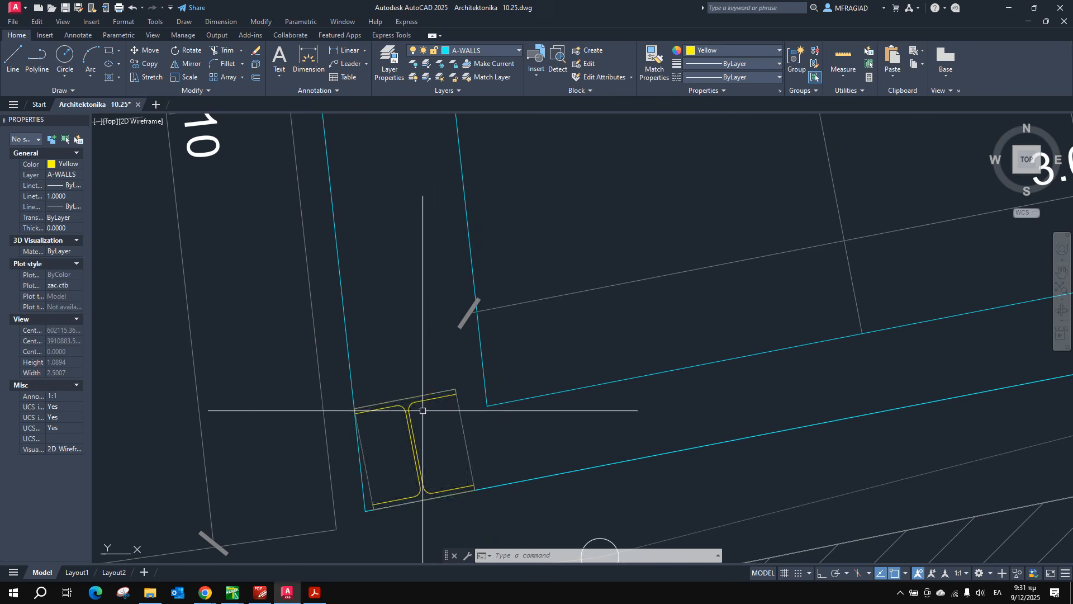
{"action": "scroll", "coordinate": [420, 408], "scroll_direction": "down", "scroll_amount": 4}
{"action": "scroll", "coordinate": [479, 319], "scroll_direction": "down", "scroll_amount": 7}
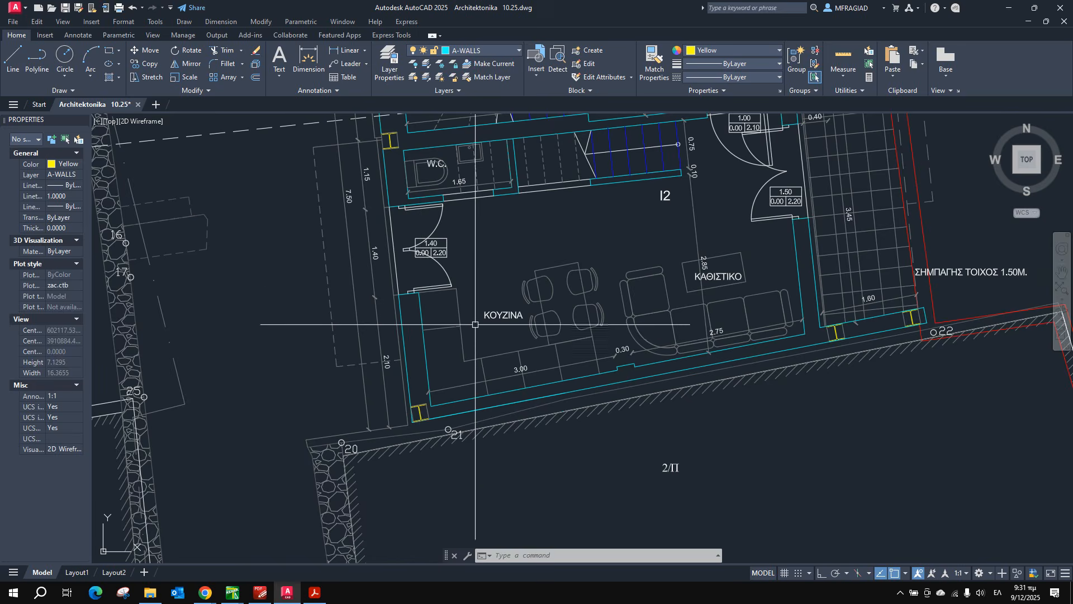
Examine the W.C. and the internal staircase of apartment I2 on the ground floor.
{"action": "scroll", "coordinate": [479, 233], "scroll_direction": "down", "scroll_amount": 3}
{"action": "middle_click_drag", "start_coordinate": [523, 223], "coordinate": [527, 303]}
{"action": "scroll", "coordinate": [479, 324], "scroll_direction": "up", "scroll_amount": 5}
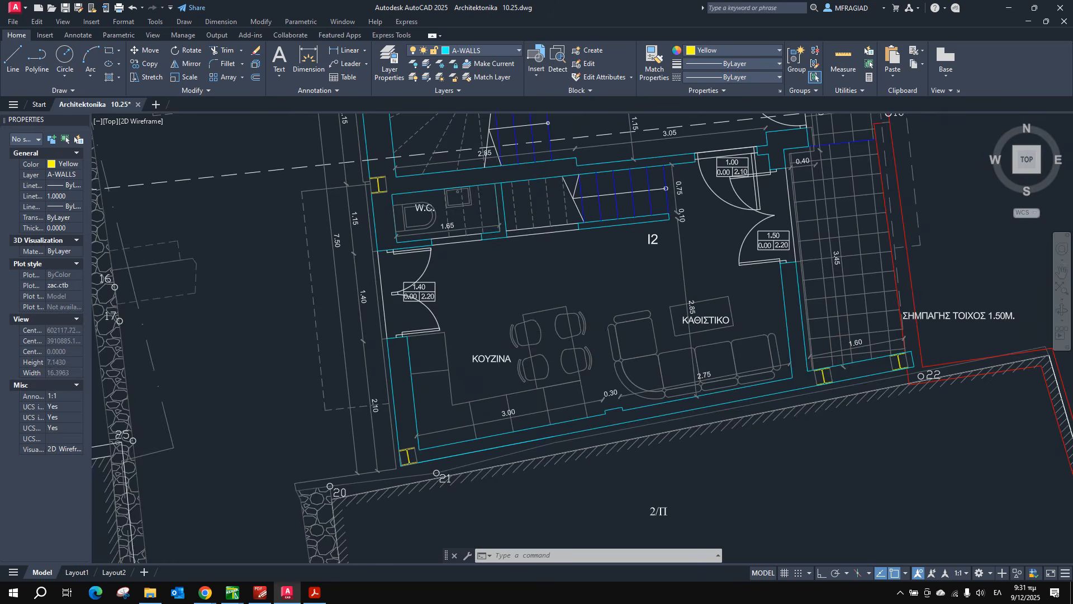
{"action": "scroll", "coordinate": [803, 250], "scroll_direction": "down", "scroll_amount": 2}
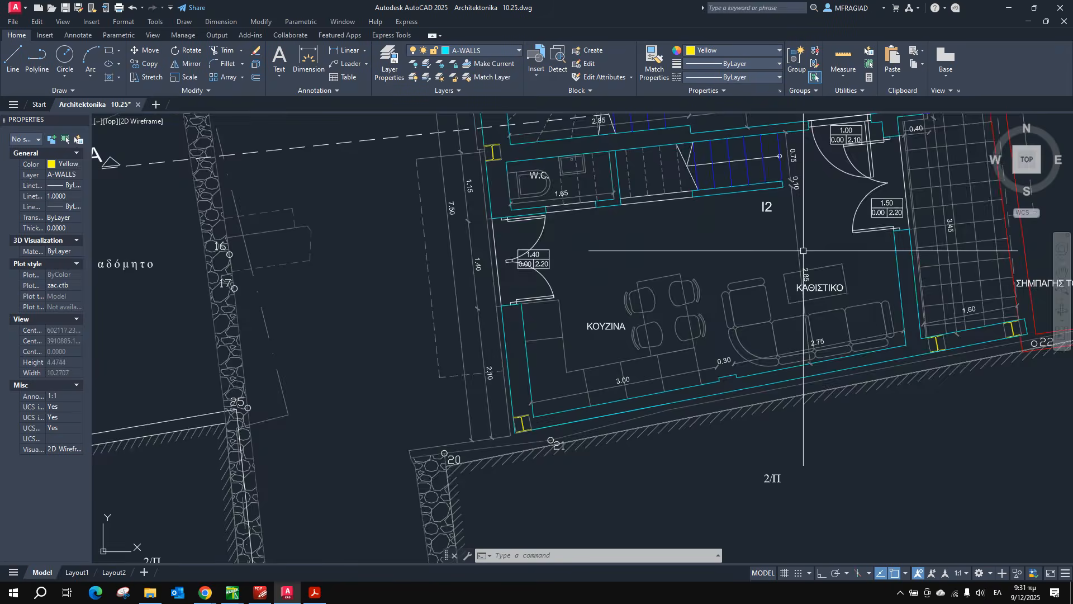
{"action": "middle_click_drag", "start_coordinate": [812, 221], "coordinate": [699, 311]}
{"action": "scroll", "coordinate": [632, 289], "scroll_direction": "up", "scroll_amount": 7}
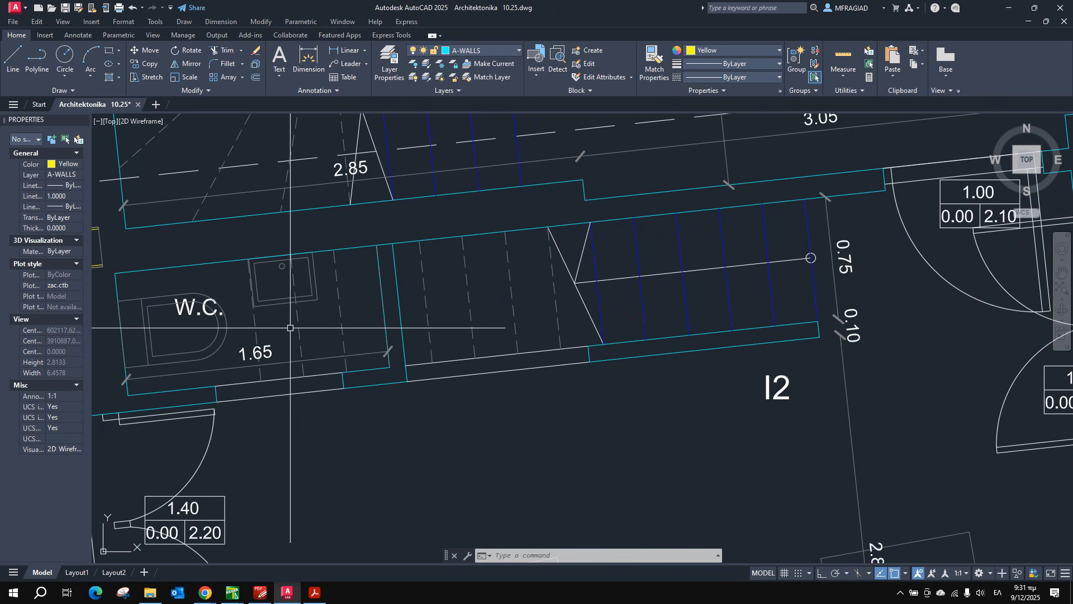
Examine the master bedroom, bathroom, stairs and void opening on the adjacent upper floor sheet A. 2.2.
{"action": "scroll", "coordinate": [391, 347], "scroll_direction": "down", "scroll_amount": 2}
{"action": "scroll", "coordinate": [391, 347], "scroll_direction": "down", "scroll_amount": 4}
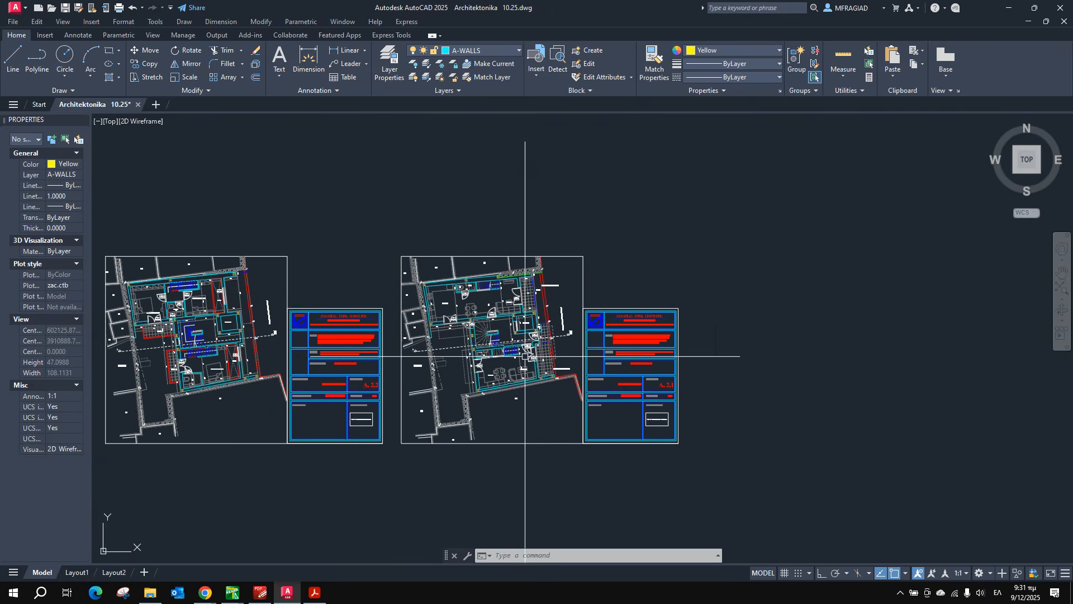
{"action": "middle_click_drag", "start_coordinate": [444, 360], "coordinate": [381, 342]}
{"action": "scroll", "coordinate": [430, 346], "scroll_direction": "up", "scroll_amount": 8}
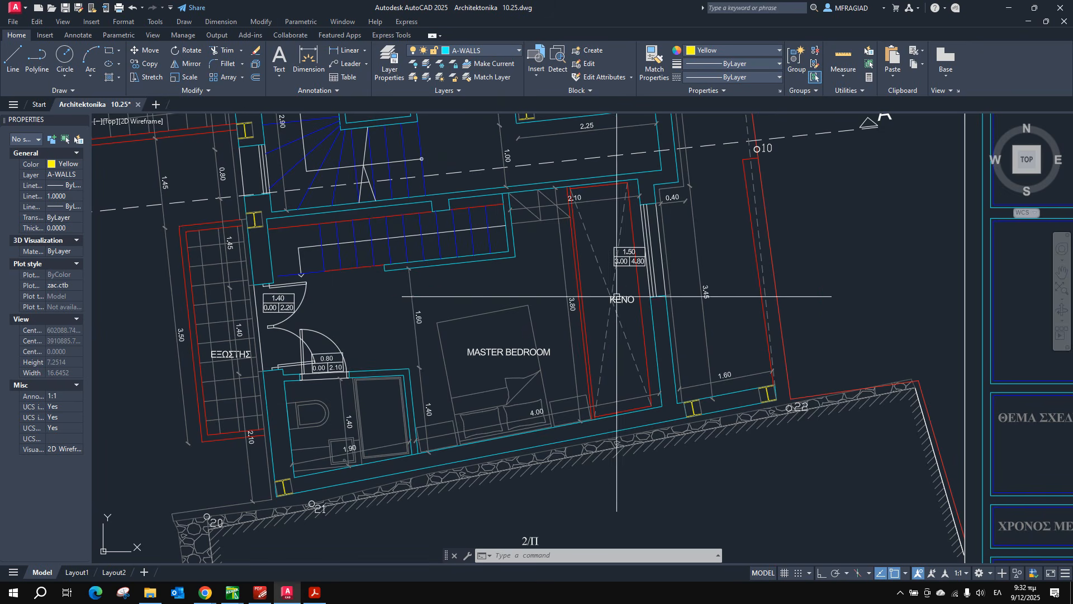
Compare the upper floor sheet with the kitchen, living room and stairs of apartment I2 on ground floor sheet A. 2.1.
{"action": "scroll", "coordinate": [601, 310], "scroll_direction": "down", "scroll_amount": 4}
{"action": "scroll", "coordinate": [600, 308], "scroll_direction": "down", "scroll_amount": 3}
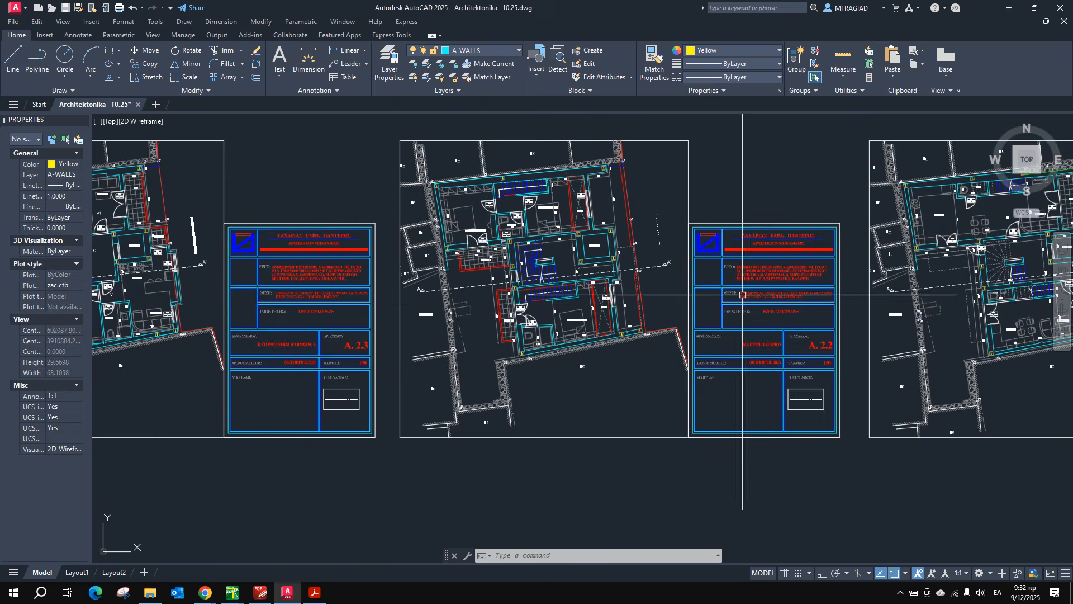
{"action": "scroll", "coordinate": [830, 306], "scroll_direction": "up", "scroll_amount": 3}
{"action": "scroll", "coordinate": [829, 306], "scroll_direction": "up", "scroll_amount": 5}
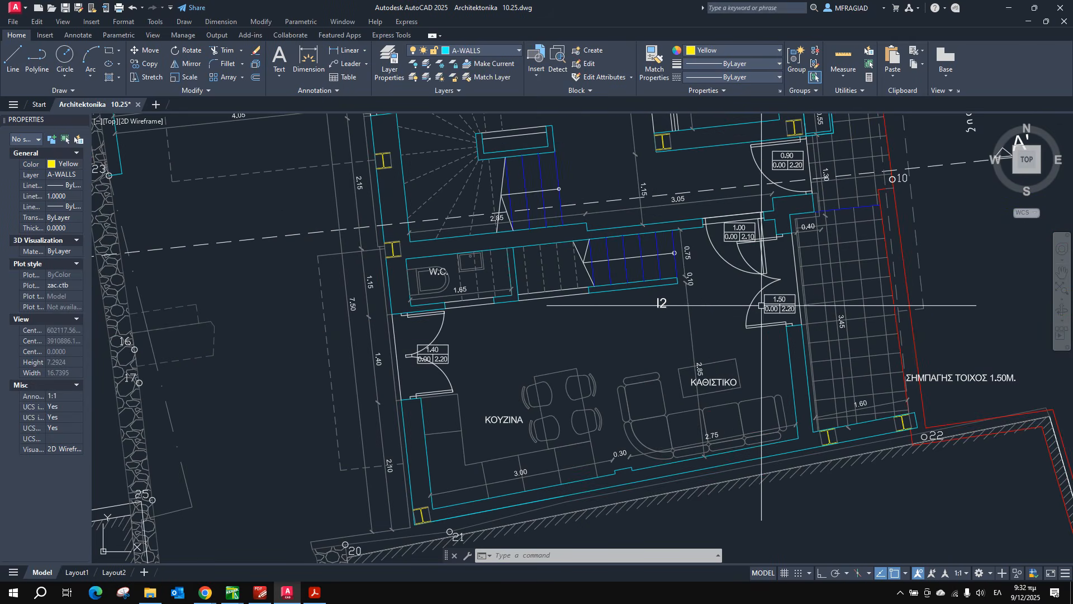
{"action": "scroll", "coordinate": [738, 363], "scroll_direction": "down", "scroll_amount": 4}
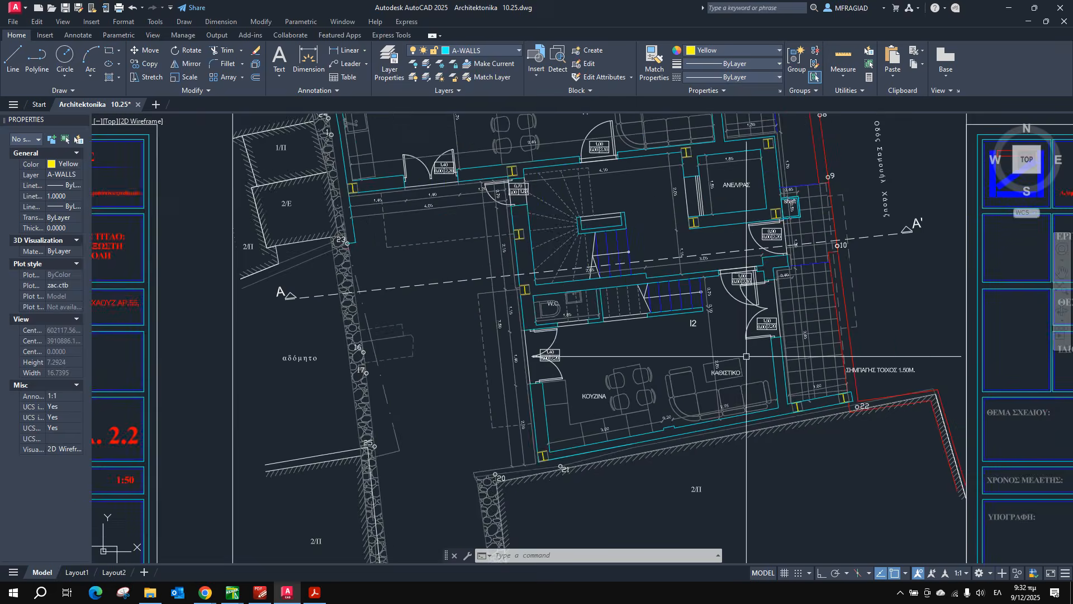
Look across the row of floor plan sheets and start a new blank drawing.
{"action": "middle_click_drag", "start_coordinate": [317, 322], "coordinate": [779, 326]}
{"action": "scroll", "coordinate": [469, 306], "scroll_direction": "down", "scroll_amount": 4}
{"action": "middle_click_drag", "start_coordinate": [282, 292], "coordinate": [518, 313]}
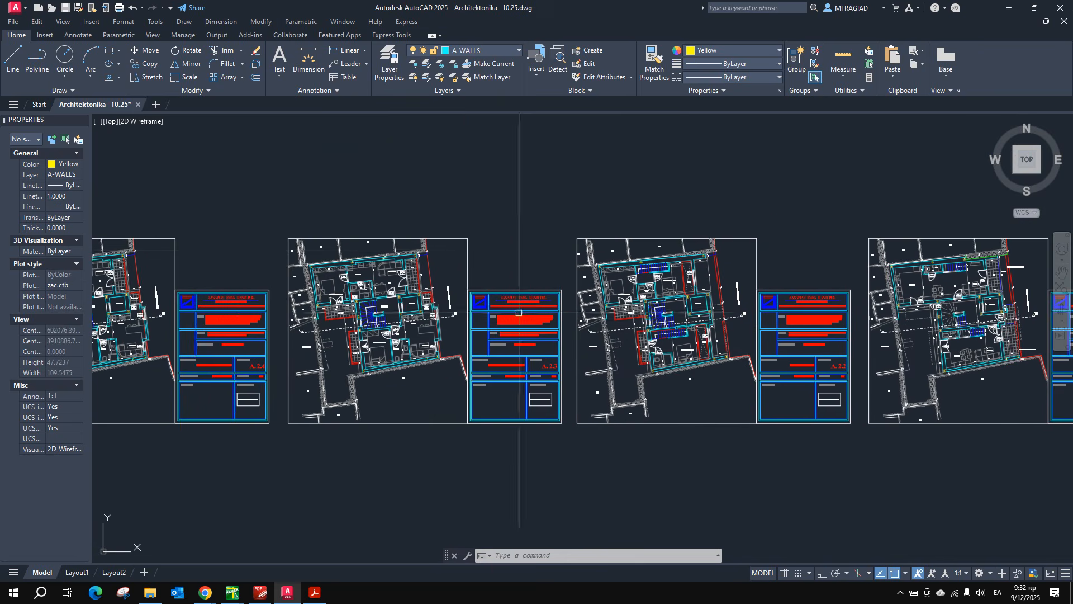
{"action": "left_click", "coordinate": [156, 105]}
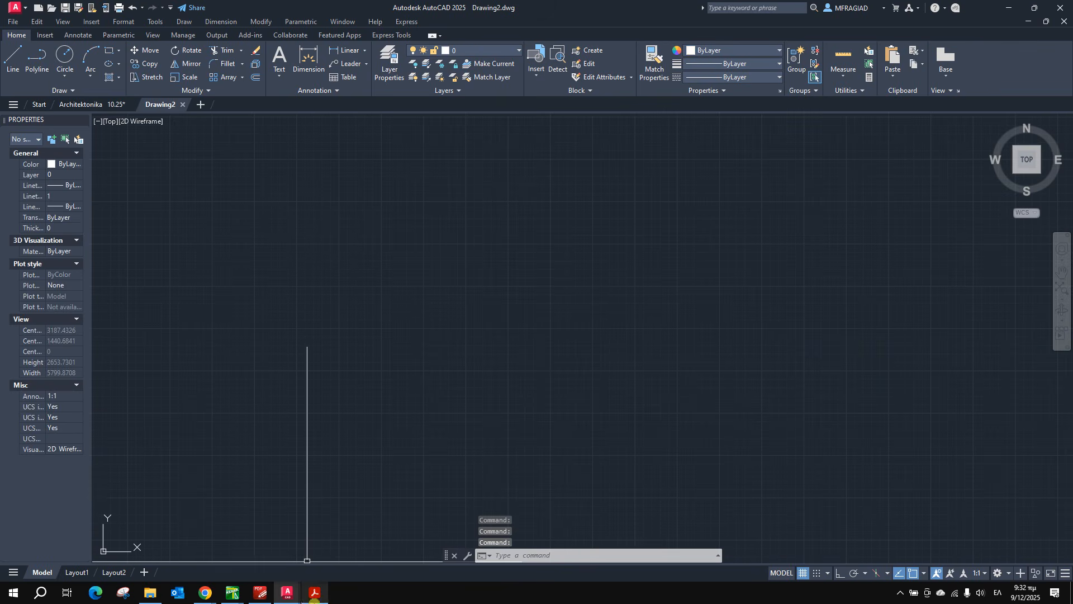
Switch to Acrobat, view katopsi-new.pdf in a maximized window, and close it.
{"action": "left_click", "coordinate": [314, 592]}
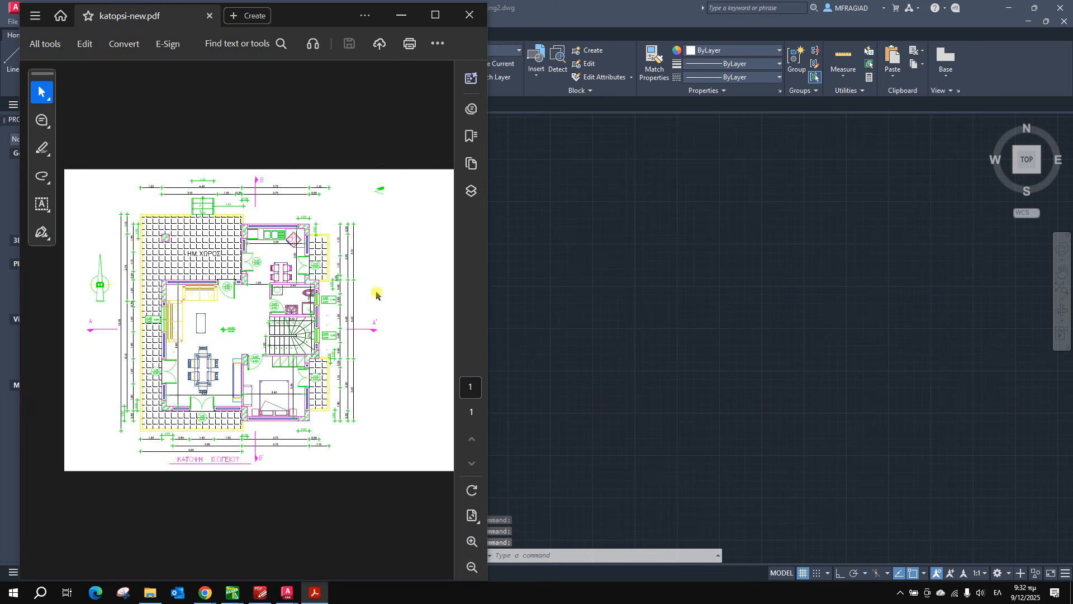
{"action": "left_click", "coordinate": [435, 15]}
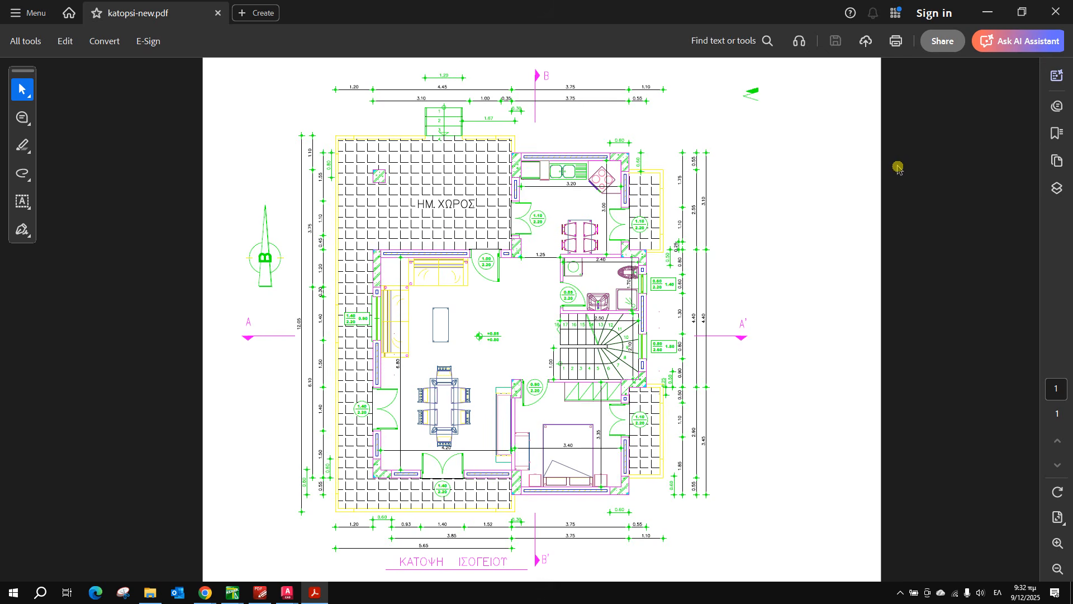
{"action": "left_click", "coordinate": [1052, 13]}
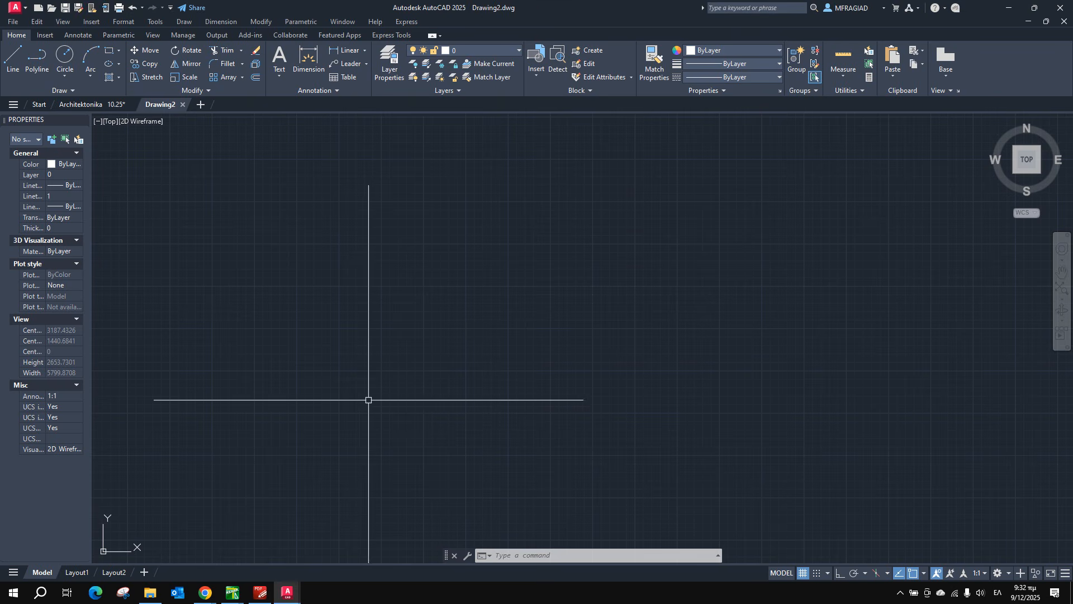
Open katopsi-new.pdf from the Downloads folder in PDF-XChange Editor and view the upper part of the floor plan.
{"action": "left_click", "coordinate": [150, 593]}
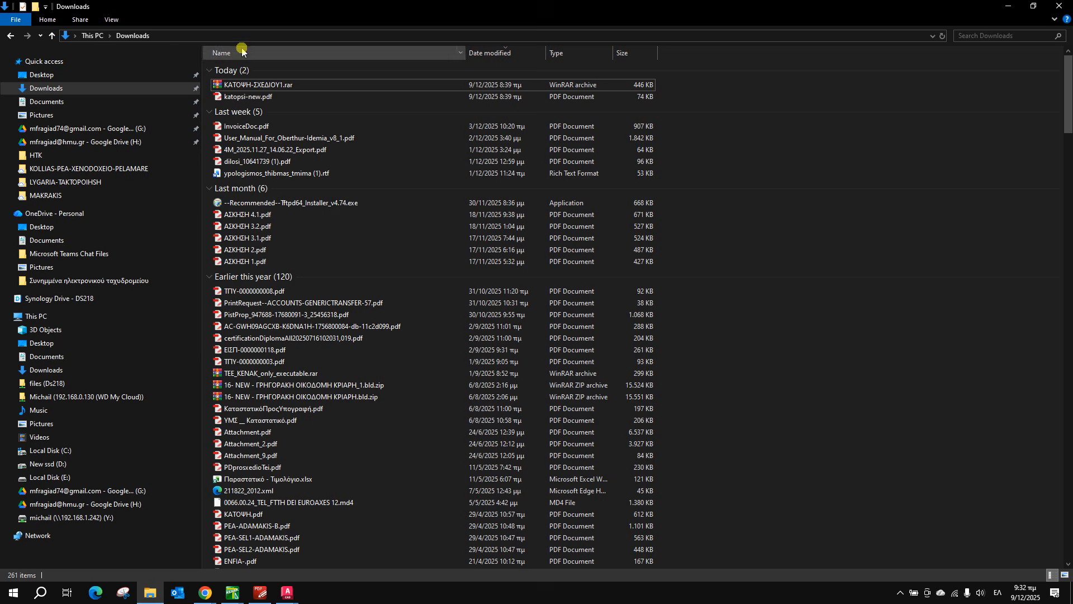
{"action": "left_click", "coordinate": [251, 99]}
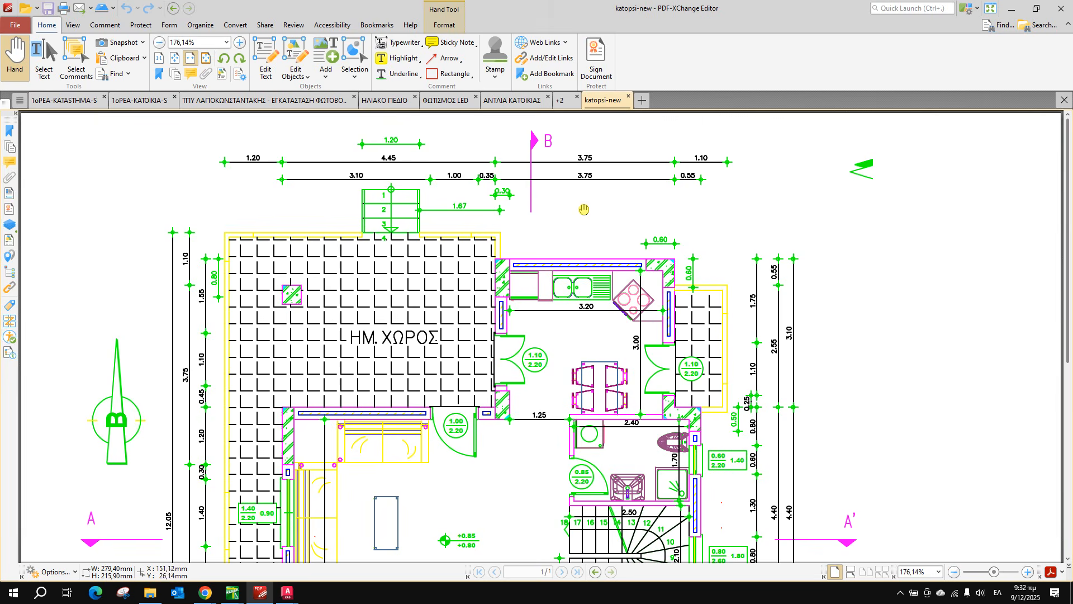
{"action": "scroll", "coordinate": [580, 217], "scroll_direction": "down", "scroll_amount": 2}
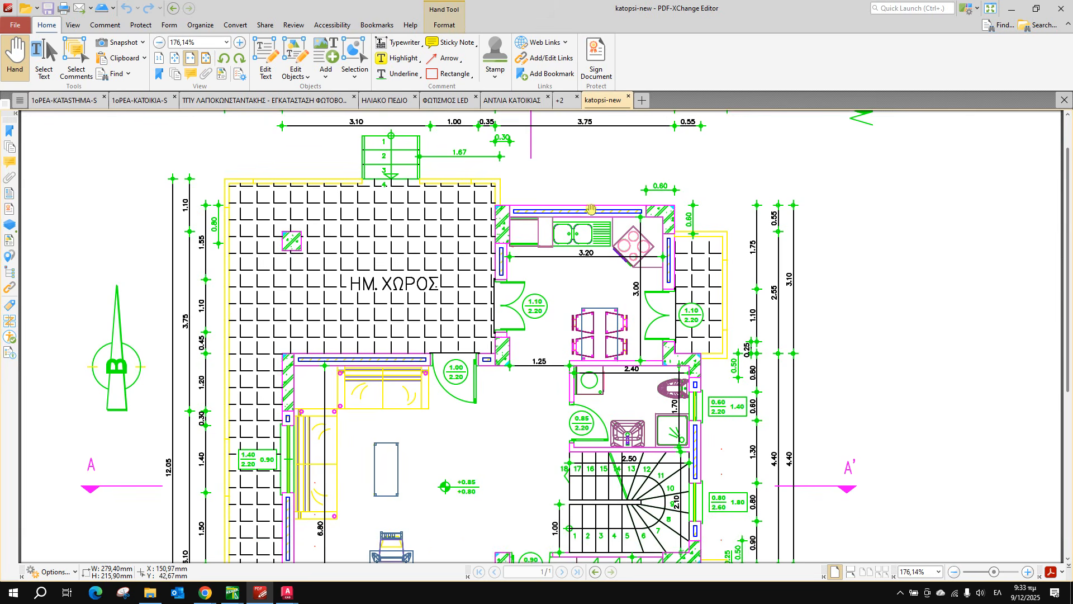
Close katopsi-new.pdf in PDF-XChange Editor and minimize the editor to return to the Downloads folder.
{"action": "left_click", "coordinate": [627, 99]}
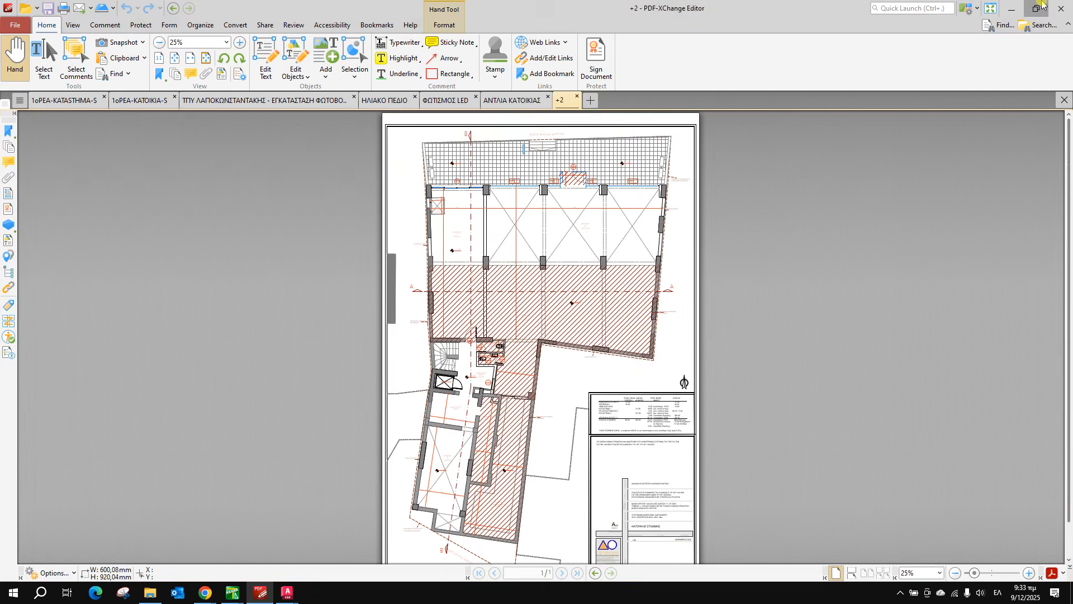
{"action": "left_click", "coordinate": [1011, 8]}
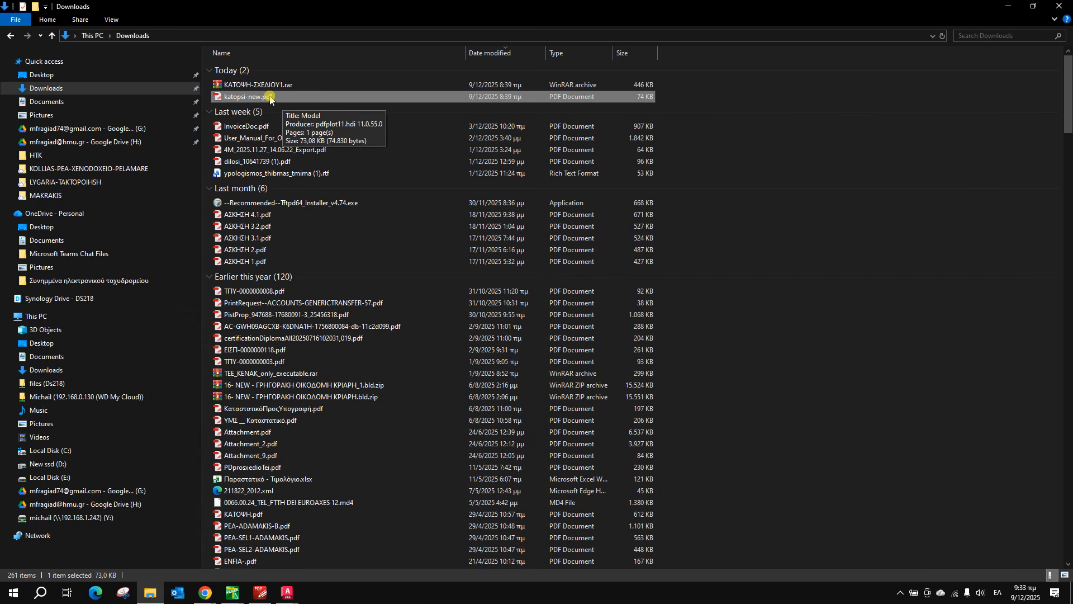
Pause the screen recording in Apowersoft Screen Recorder Pro and minimize the recorder's window.
{"action": "left_click", "coordinate": [898, 594]}
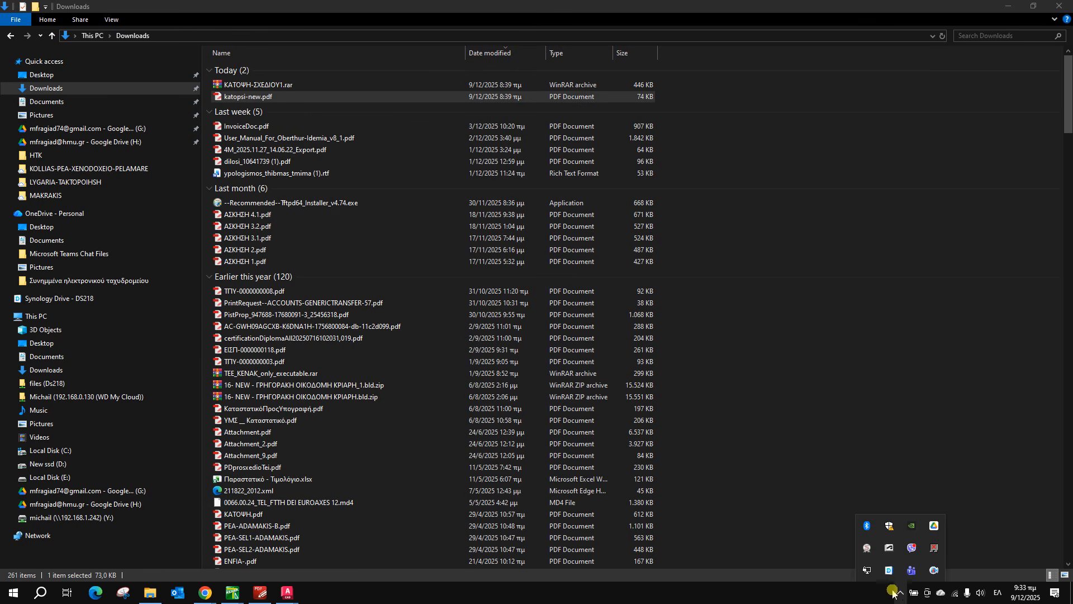
{"action": "right_click", "coordinate": [935, 570]}
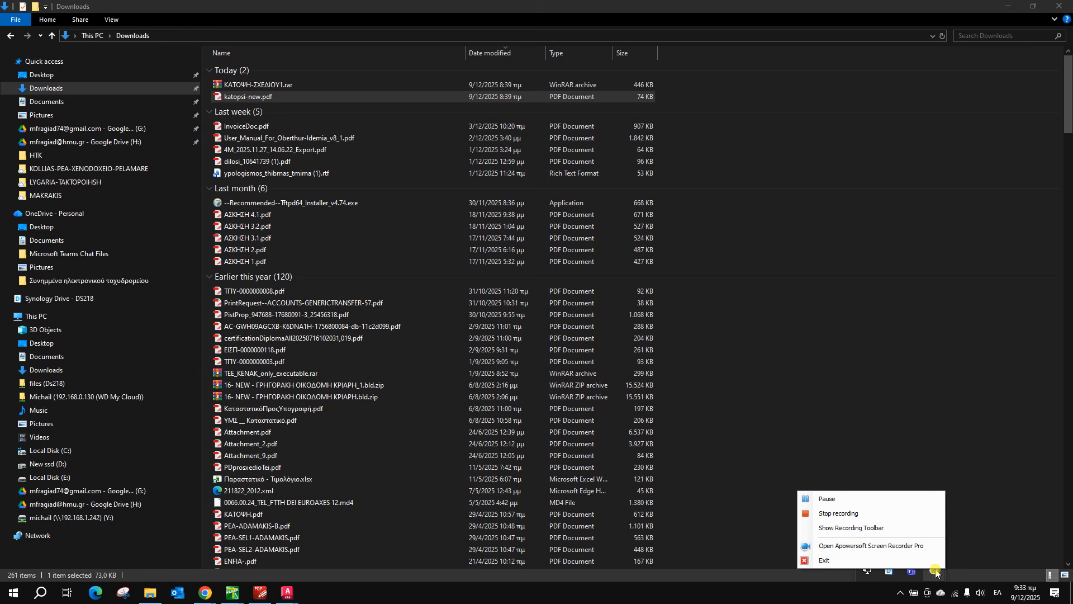
{"action": "left_click", "coordinate": [855, 502]}
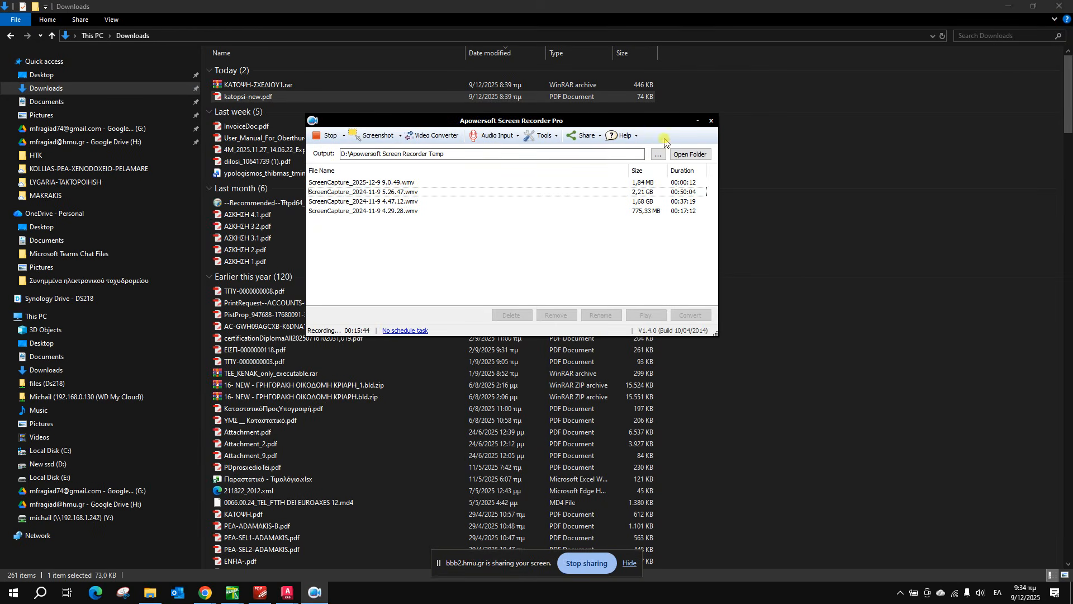
{"action": "left_click", "coordinate": [696, 120]}
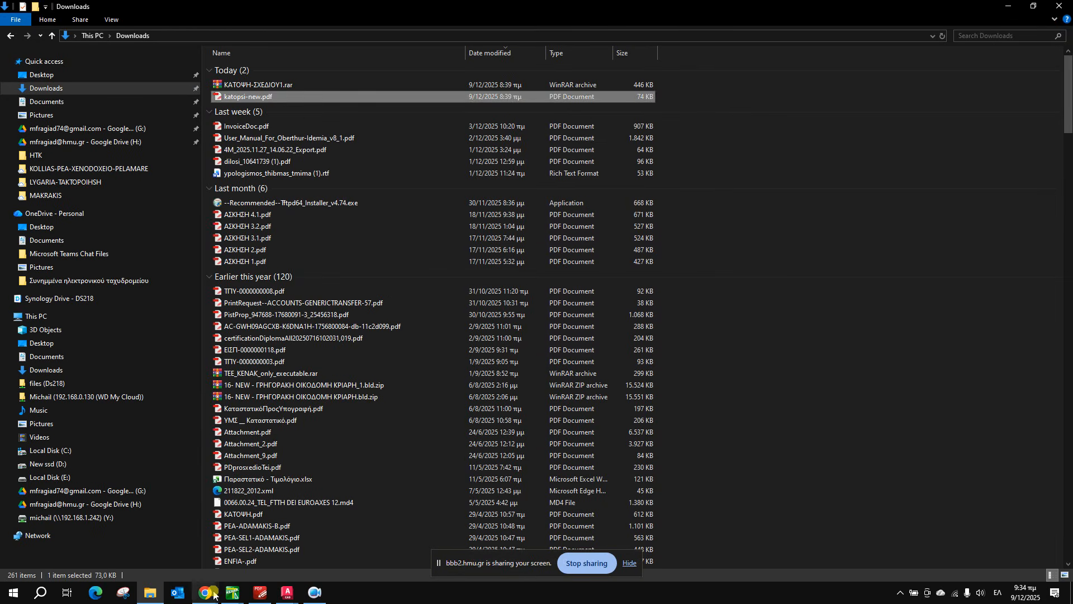
Switch to Chrome to check the class's public chat, and open katopsi-new.pdf from the Downloads folder in Acrobat.
{"action": "left_click", "coordinate": [205, 593]}
{"action": "left_click", "coordinate": [183, 551]}
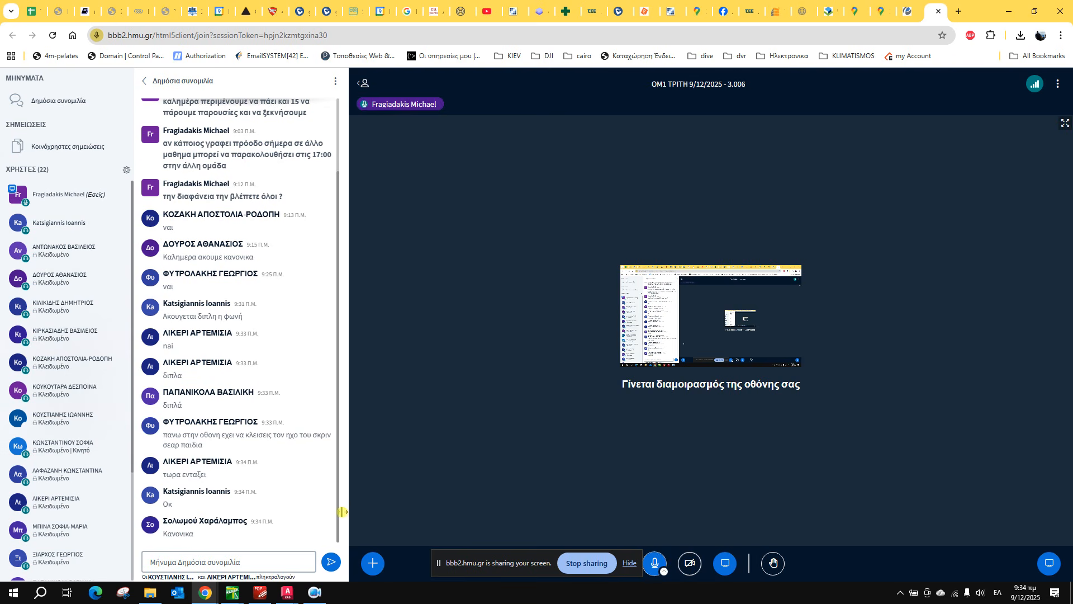
{"action": "left_click", "coordinate": [150, 594]}
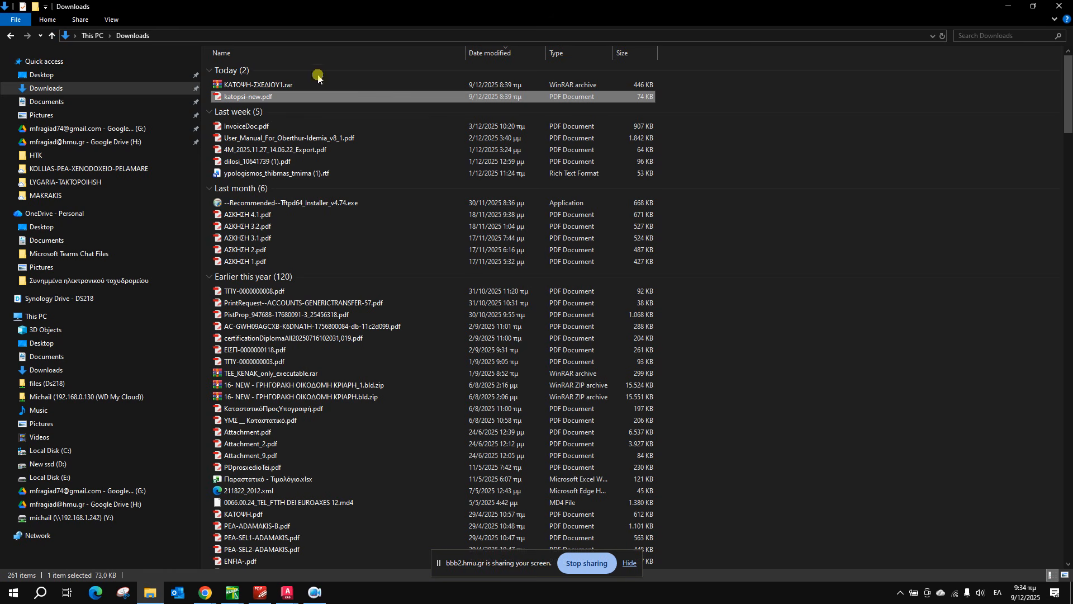
{"action": "right_click", "coordinate": [256, 97]}
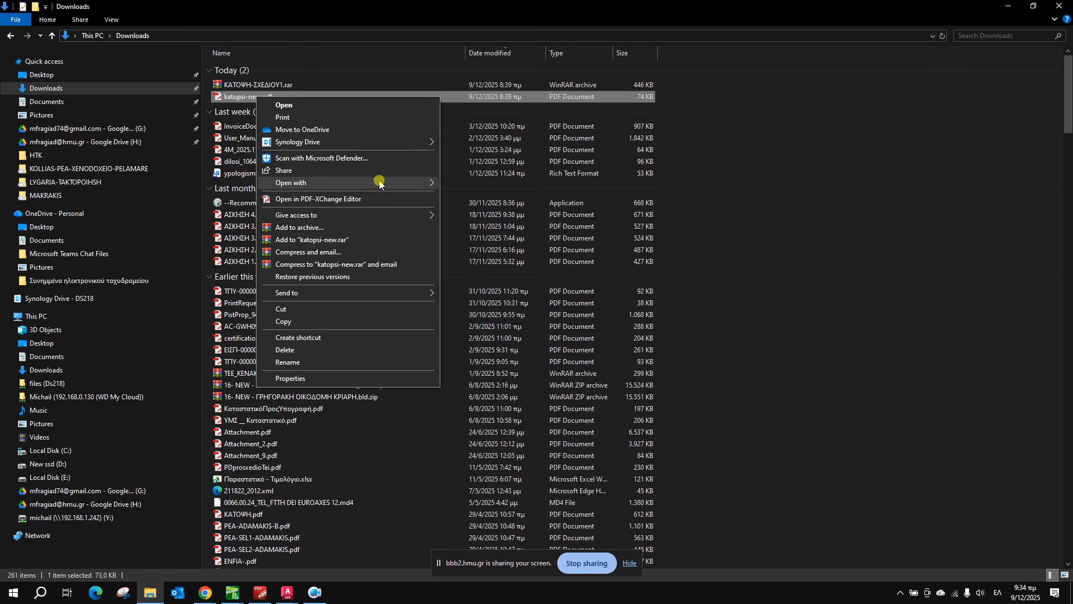
{"action": "mouse_move", "coordinate": [378, 182]}
{"action": "left_click", "coordinate": [471, 184]}
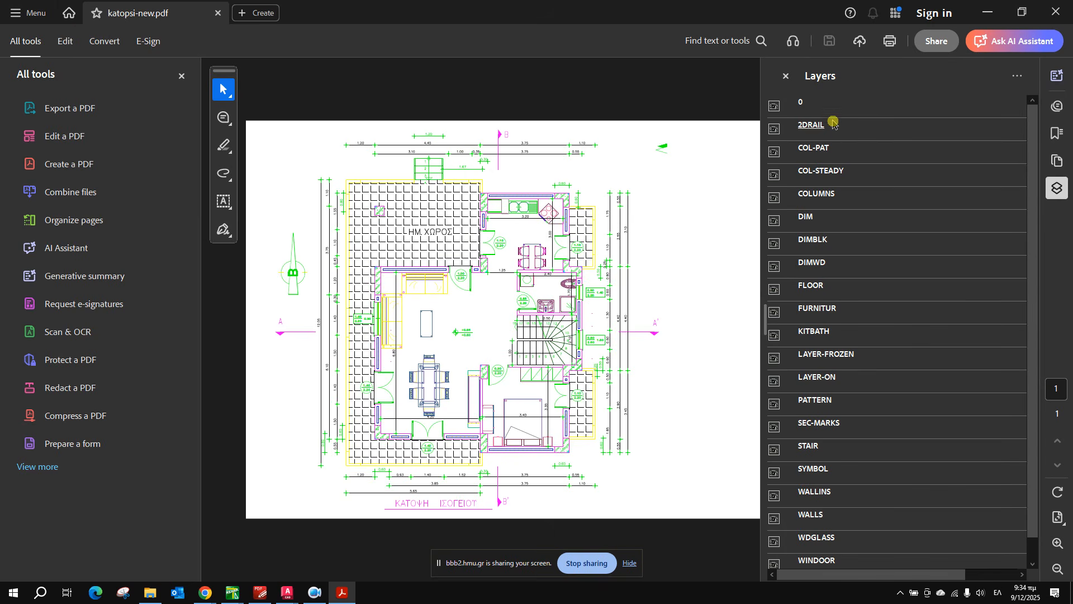
Look through the drawing's layer list and repeatedly hide and show the COLUMNS layer to identify its elements.
{"action": "scroll", "coordinate": [849, 191], "scroll_direction": "down", "scroll_amount": 1}
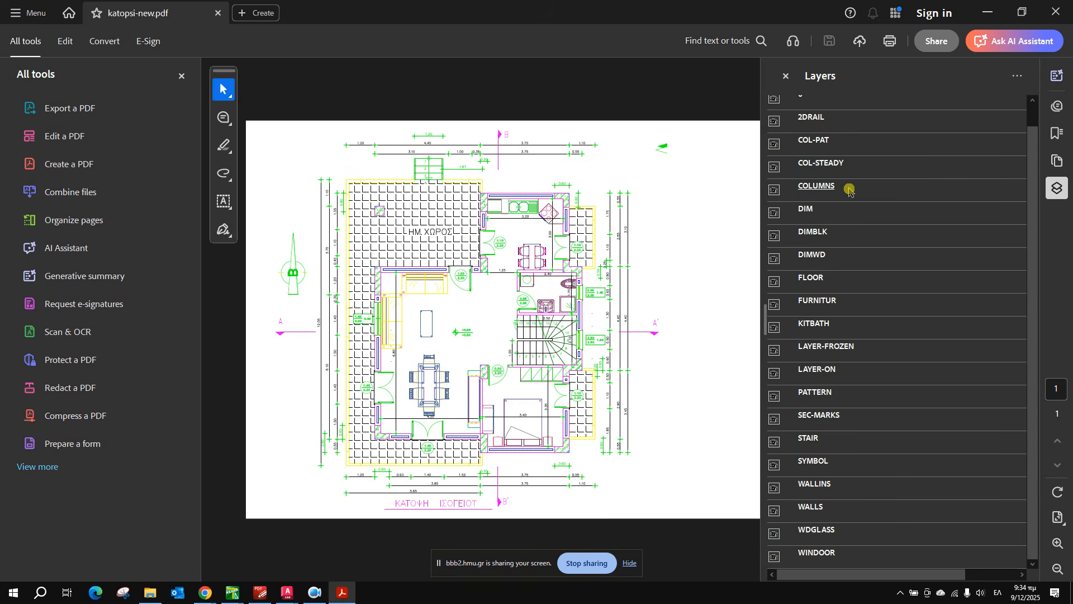
{"action": "scroll", "coordinate": [850, 192], "scroll_direction": "up", "scroll_amount": 1}
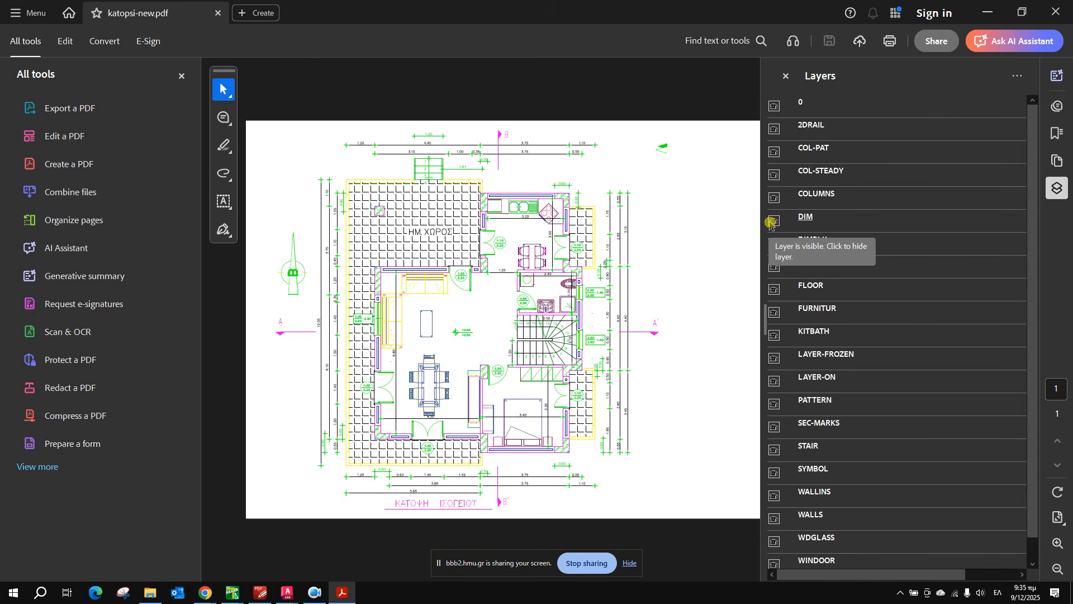
{"action": "left_click", "coordinate": [774, 199]}
{"action": "left_click", "coordinate": [774, 199]}
{"action": "left_click", "coordinate": [774, 199]}
{"action": "left_click", "coordinate": [774, 200]}
{"action": "left_click", "coordinate": [774, 200]}
{"action": "left_click", "coordinate": [774, 200]}
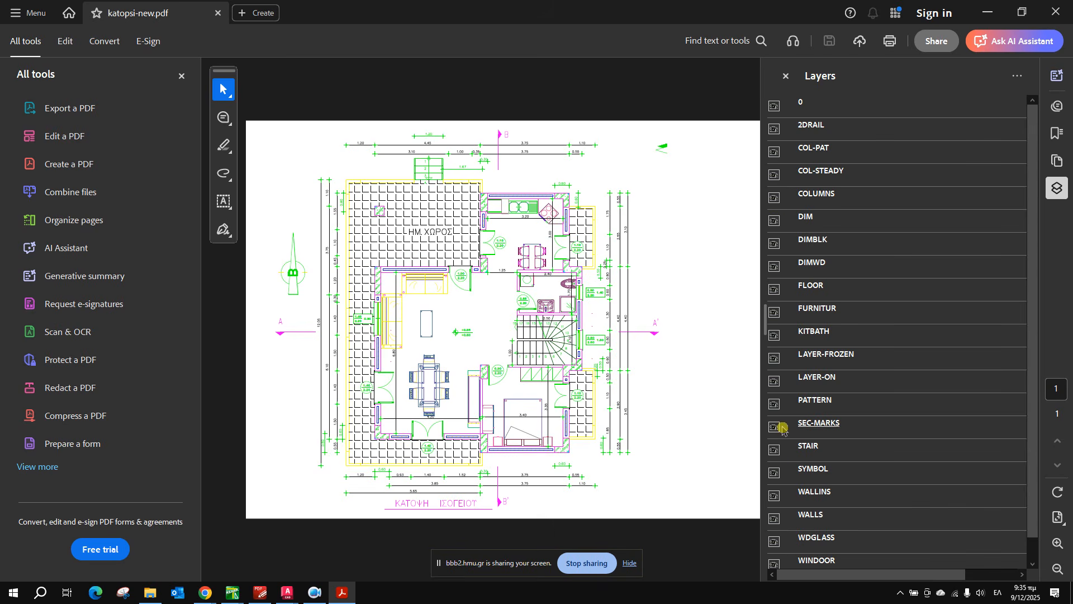
Hide and show the WALLS layer, and do the same with WALLINS, to compare wall outlines with insulation.
{"action": "left_click", "coordinate": [774, 521]}
{"action": "left_click", "coordinate": [775, 520]}
{"action": "left_click", "coordinate": [775, 520]}
{"action": "left_click", "coordinate": [776, 519]}
{"action": "left_click", "coordinate": [774, 495]}
{"action": "left_click", "coordinate": [773, 495]}
{"action": "left_click", "coordinate": [774, 495]}
{"action": "left_click", "coordinate": [774, 495]}
{"action": "left_click", "coordinate": [774, 495]}
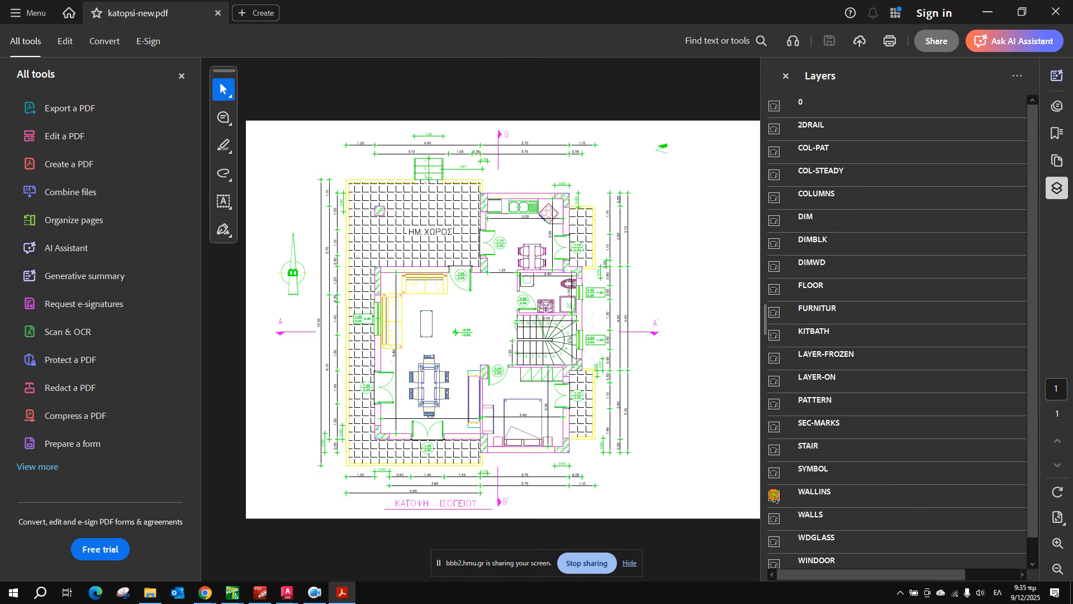
{"action": "left_click", "coordinate": [773, 496]}
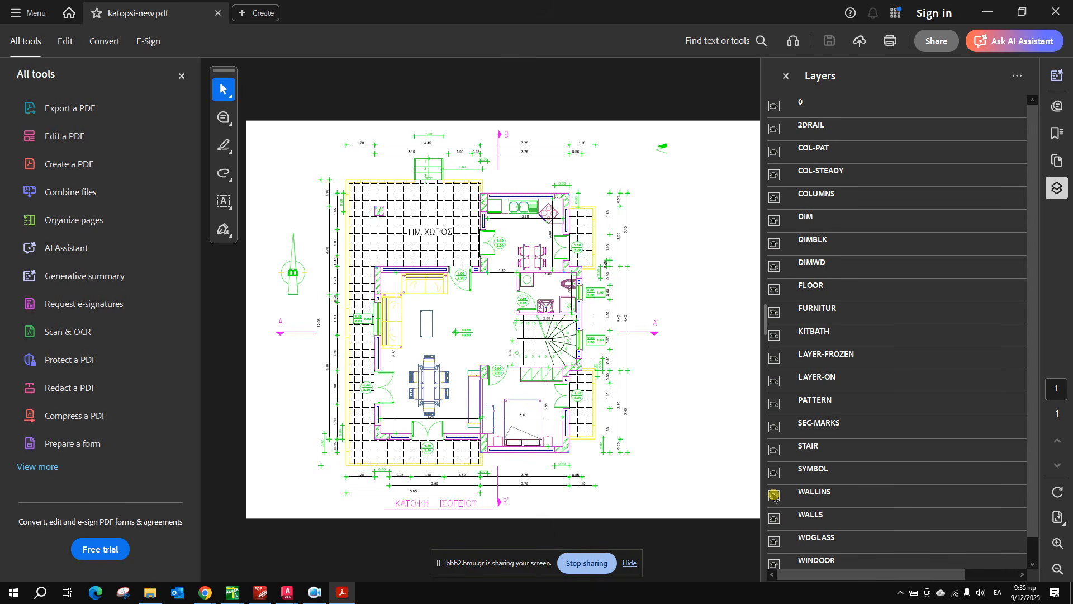
Toggle the visibility of the FURNITUR and 2DRAIL layers to examine which plan elements each one holds.
{"action": "left_click", "coordinate": [774, 314]}
{"action": "left_click", "coordinate": [774, 314]}
{"action": "left_click", "coordinate": [774, 314]}
{"action": "left_click", "coordinate": [774, 314]}
{"action": "left_click", "coordinate": [774, 130]}
{"action": "left_click", "coordinate": [774, 131]}
{"action": "left_click", "coordinate": [774, 130]}
{"action": "left_click", "coordinate": [774, 130]}
Toggle the WINDOOR layer off and on several times to examine the door and window elements.
{"action": "scroll", "coordinate": [805, 280], "scroll_direction": "down", "scroll_amount": 1}
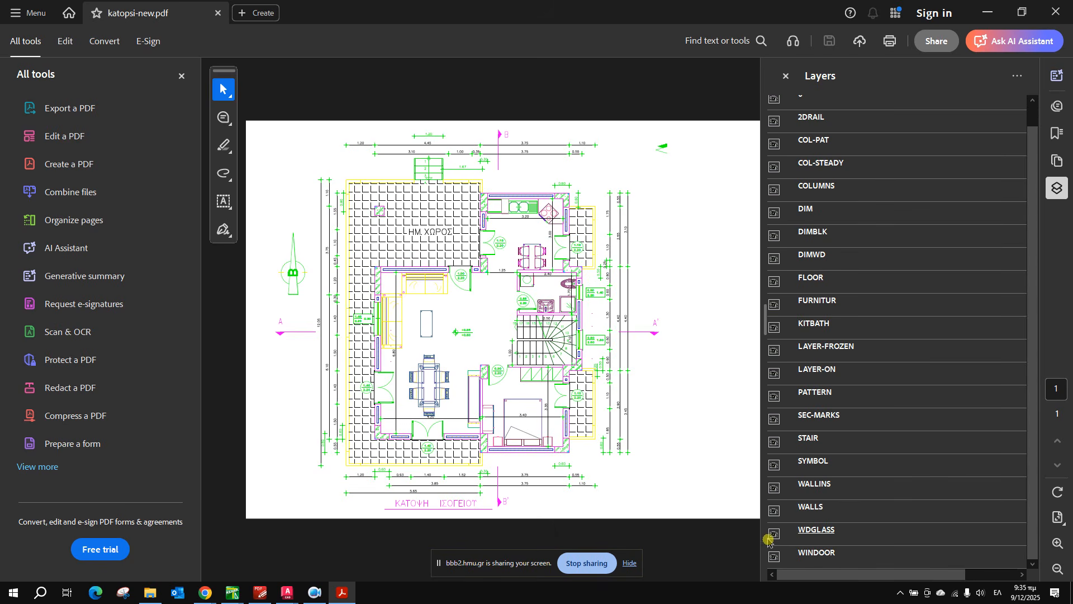
{"action": "left_click", "coordinate": [775, 557]}
{"action": "left_click", "coordinate": [775, 557]}
{"action": "left_click", "coordinate": [775, 557]}
{"action": "left_click", "coordinate": [775, 557]}
{"action": "left_click", "coordinate": [775, 557]}
{"action": "left_click", "coordinate": [776, 554]}
Toggle the KITBATH layer off and on to examine the kitchen and bathroom fixtures.
{"action": "scroll", "coordinate": [783, 378], "scroll_direction": "up", "scroll_amount": 1}
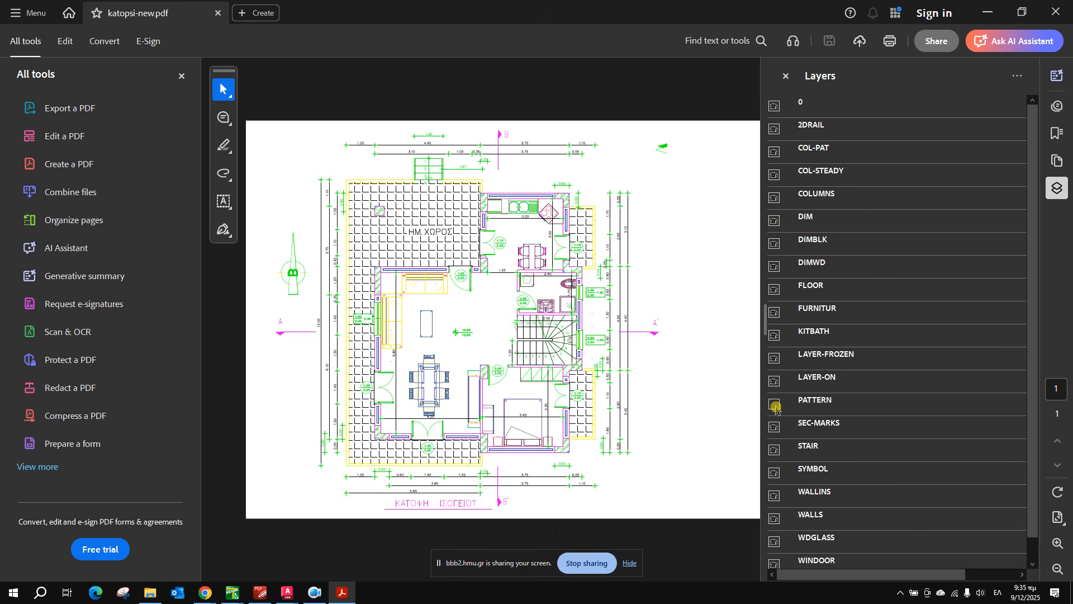
{"action": "left_click", "coordinate": [775, 336]}
{"action": "left_click", "coordinate": [775, 335]}
{"action": "left_click", "coordinate": [775, 336]}
{"action": "left_click", "coordinate": [775, 338]}
Toggle the COLUMNS and COL-PAT layers to compare column outlines with their hatching, and review the remaining layer names.
{"action": "left_click", "coordinate": [775, 199]}
{"action": "left_click", "coordinate": [775, 200]}
{"action": "left_click", "coordinate": [775, 153]}
{"action": "left_click", "coordinate": [774, 155]}
{"action": "left_click", "coordinate": [773, 155]}
{"action": "left_click", "coordinate": [774, 156]}
{"action": "scroll", "coordinate": [805, 162], "scroll_direction": "down", "scroll_amount": 1}
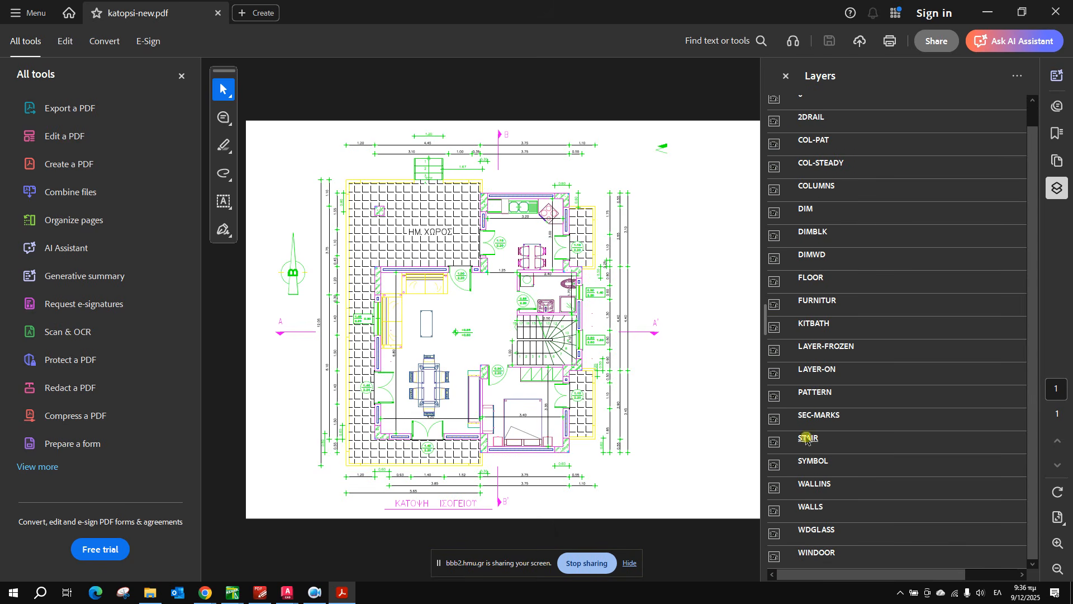
{"action": "scroll", "coordinate": [803, 391], "scroll_direction": "up", "scroll_amount": 1}
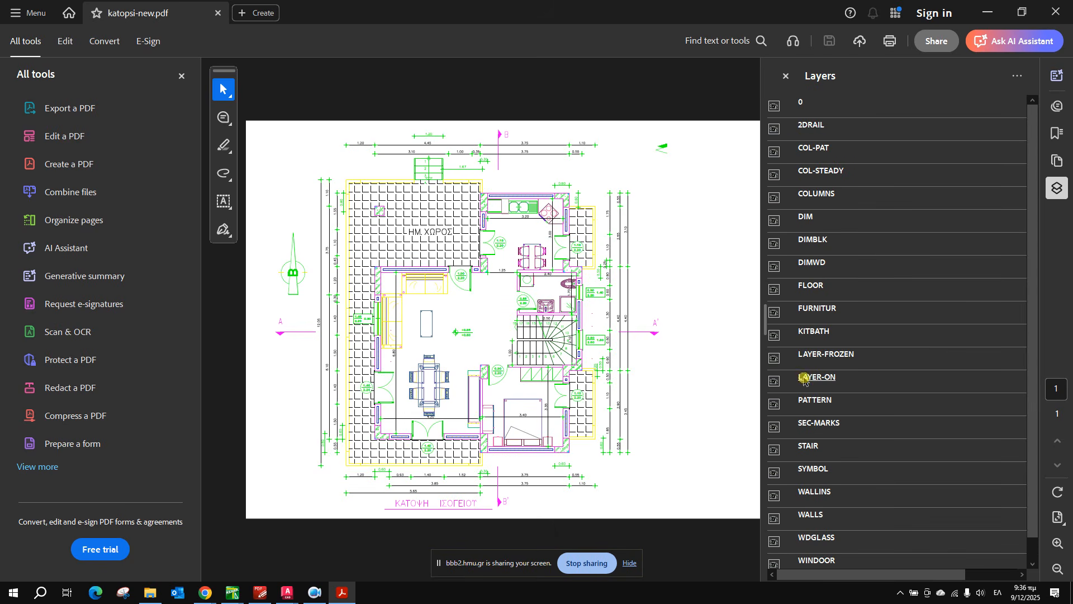
Hide the screen-sharing notice and close the layer list and tool list to give the floor plan more room.
{"action": "left_click", "coordinate": [630, 564]}
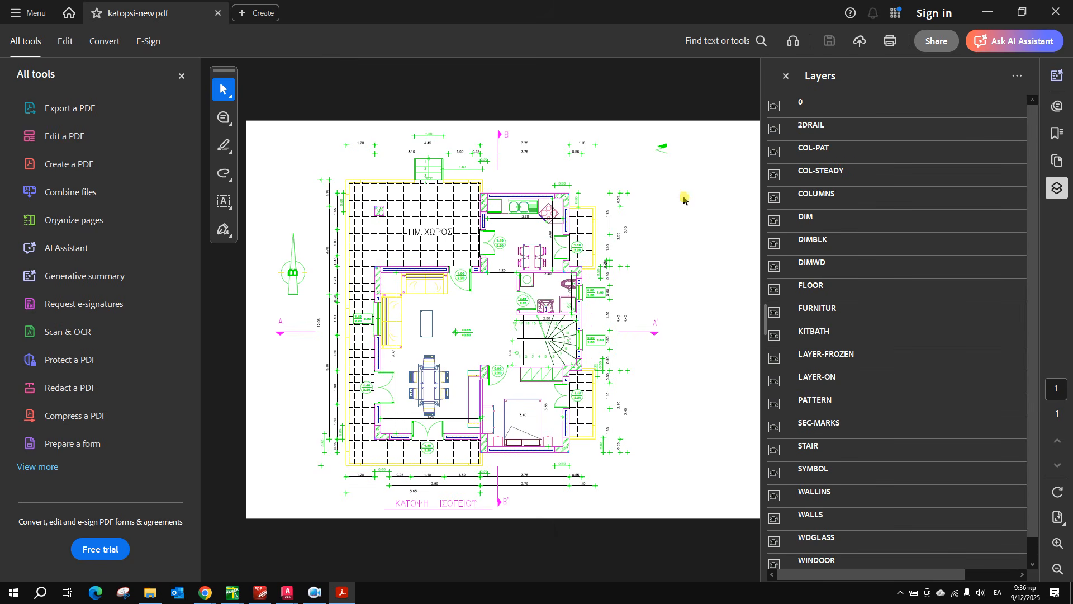
{"action": "left_click", "coordinate": [786, 80]}
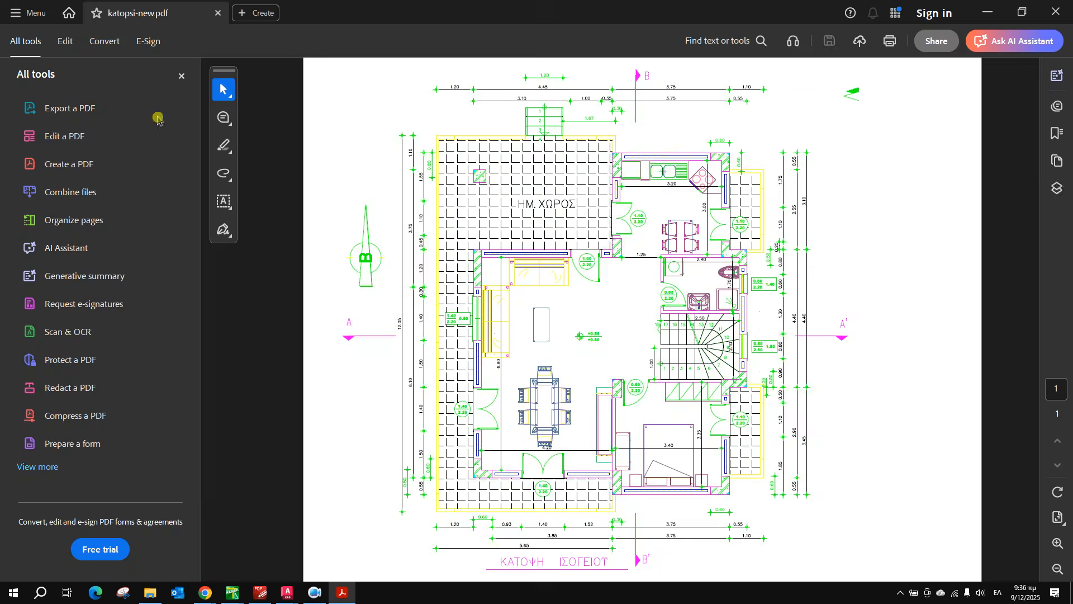
{"action": "left_click", "coordinate": [183, 75]}
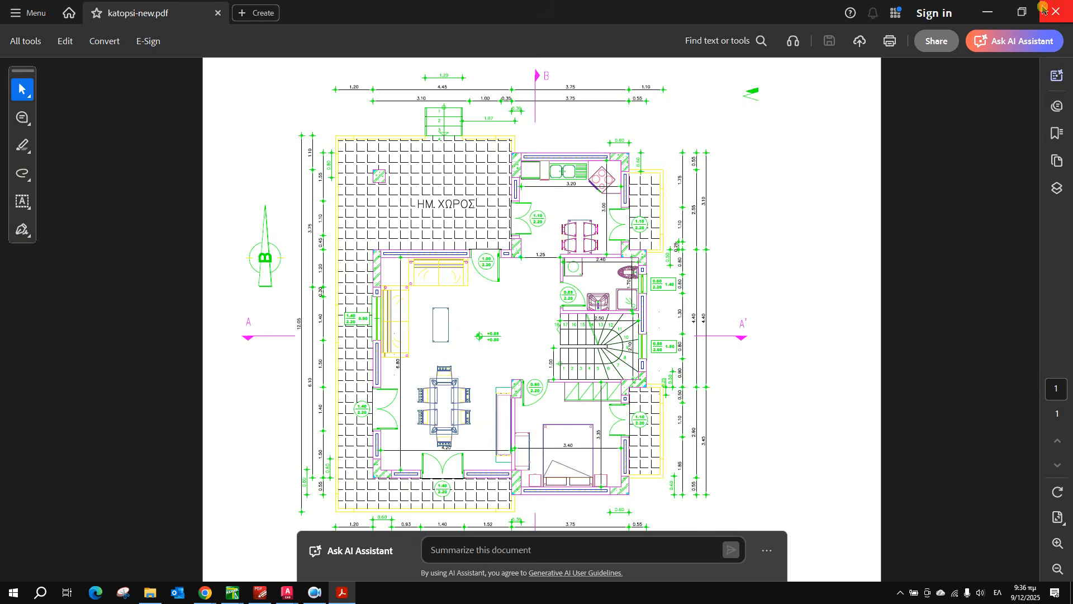
Shrink the katopsi-new.pdf window to a narrow one at the desktop's left edge, and switch to Drawing2.dwg in AutoCAD.
{"action": "left_click", "coordinate": [1022, 12]}
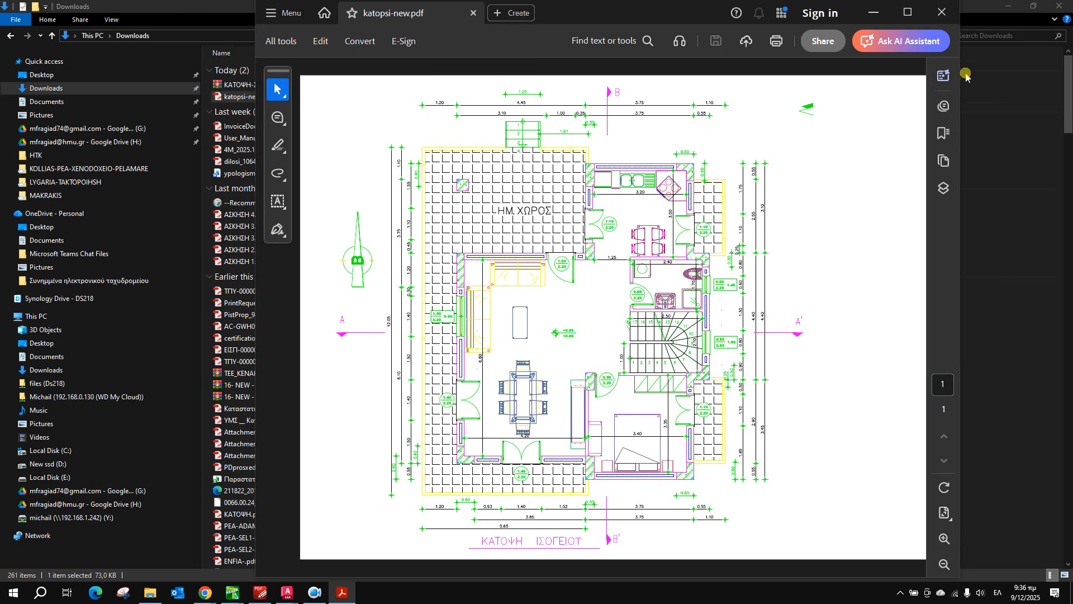
{"action": "left_click_drag", "start_coordinate": [959, 83], "coordinate": [776, 111]}
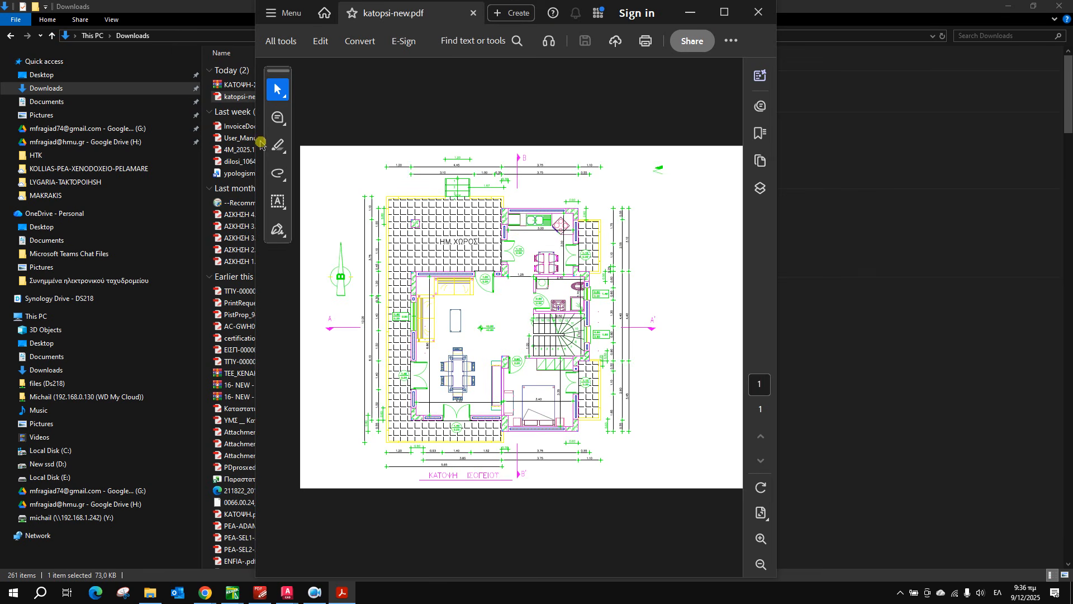
{"action": "left_click_drag", "start_coordinate": [254, 142], "coordinate": [84, 141]}
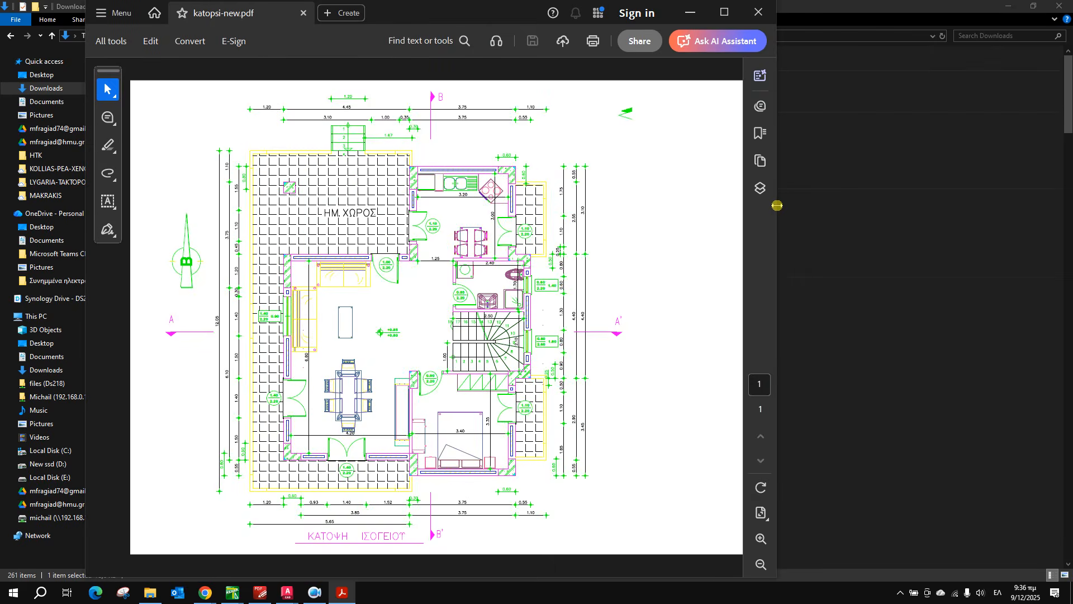
{"action": "left_click_drag", "start_coordinate": [777, 206], "coordinate": [532, 205]}
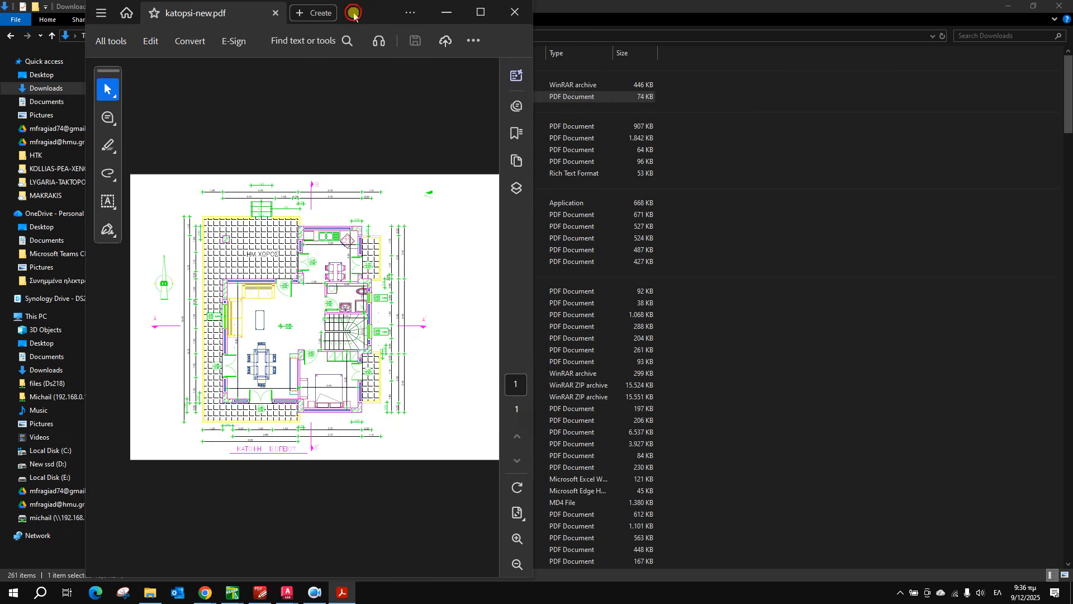
{"action": "left_click_drag", "start_coordinate": [360, 12], "coordinate": [274, 20]}
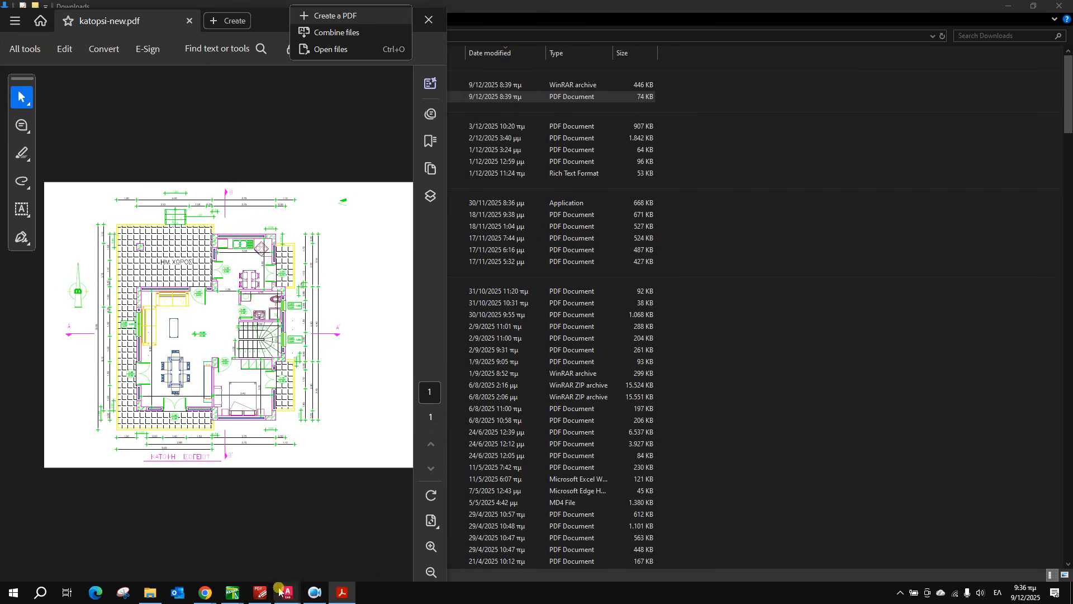
{"action": "mouse_move", "coordinate": [284, 591]}
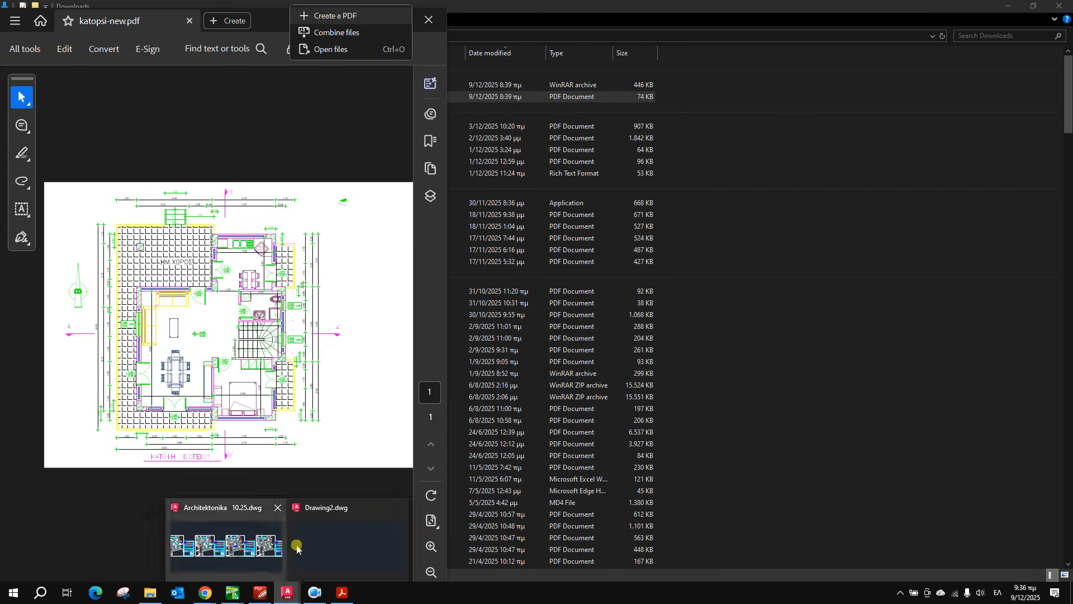
{"action": "left_click", "coordinate": [321, 537]}
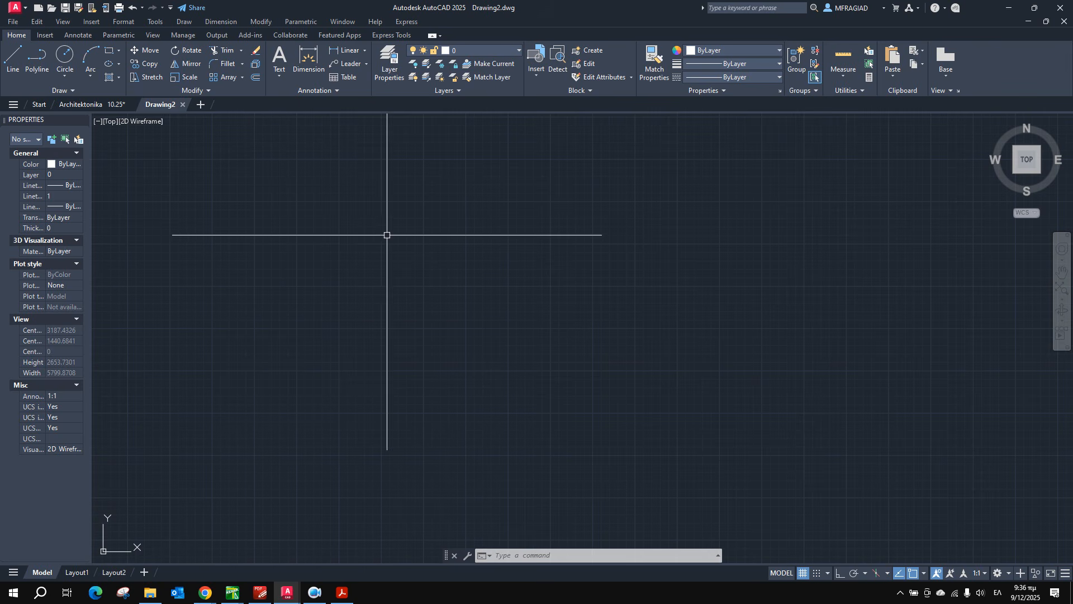
Open ΚΑΤΟΨΗ-ΣΧΕΔΙΟΥ1.rar from the Downloads folder, select ΚΑΤΟΨΗ-ΣΧΕΔΙΟΥ1.dwg inside it, and dismiss the WinRAR licence reminder.
{"action": "left_click", "coordinate": [150, 592]}
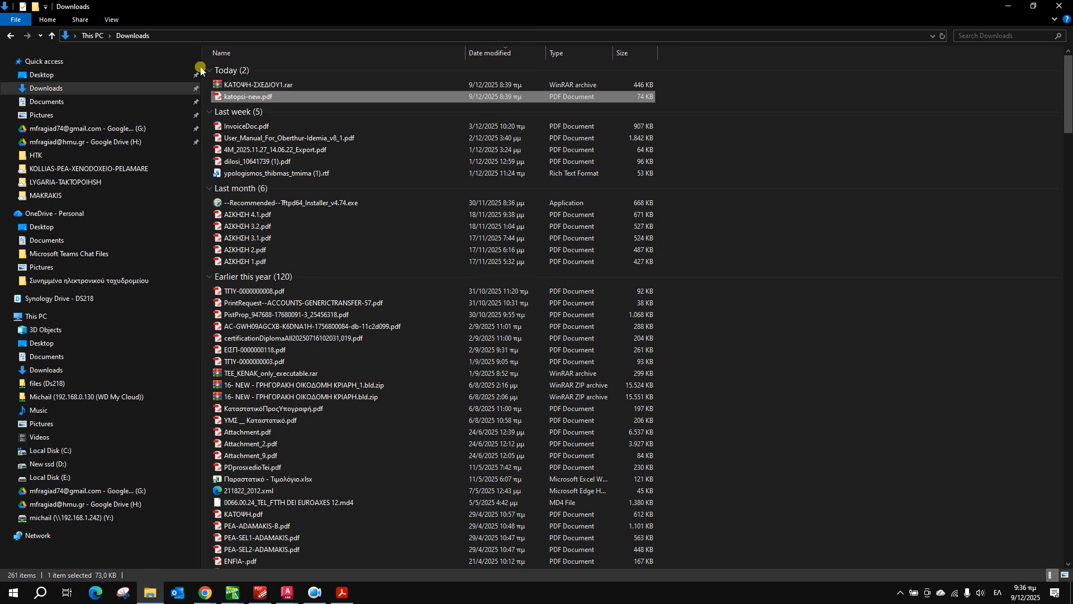
{"action": "left_click", "coordinate": [234, 84]}
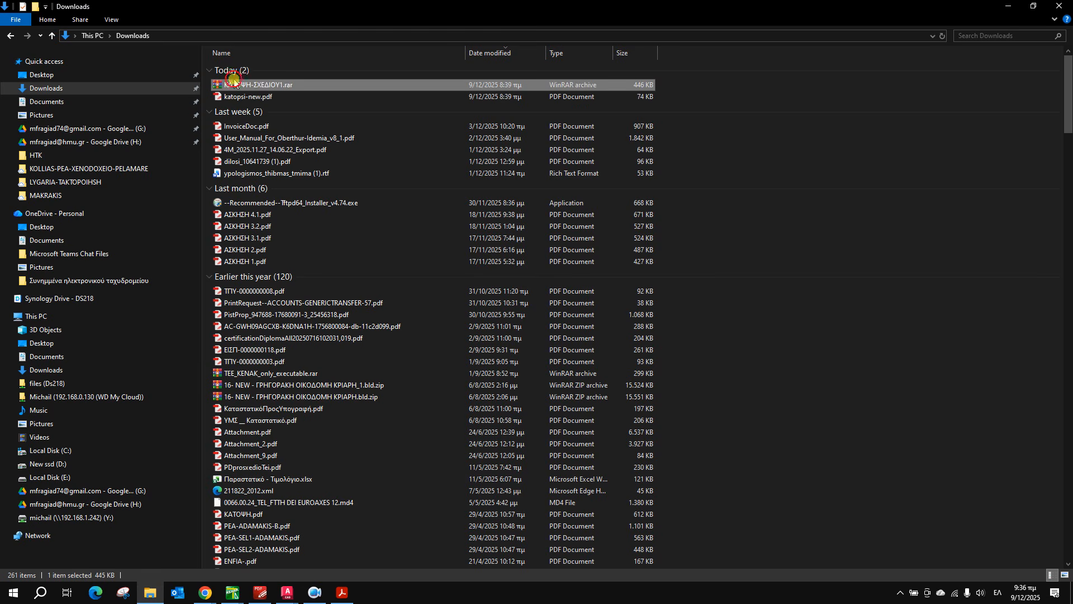
{"action": "double_click", "coordinate": [270, 88]}
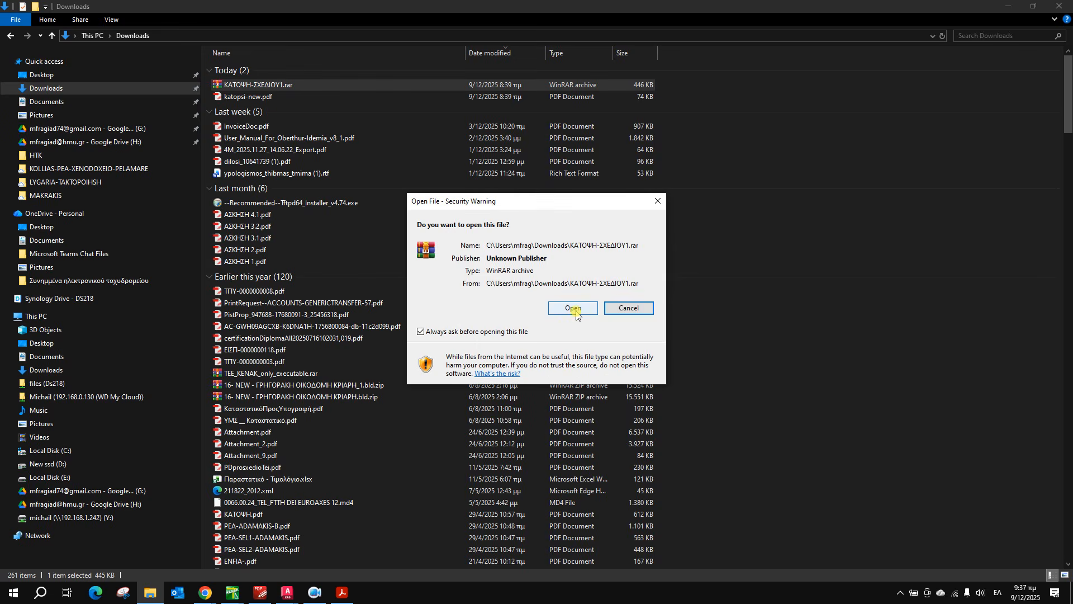
{"action": "left_click", "coordinate": [576, 309]}
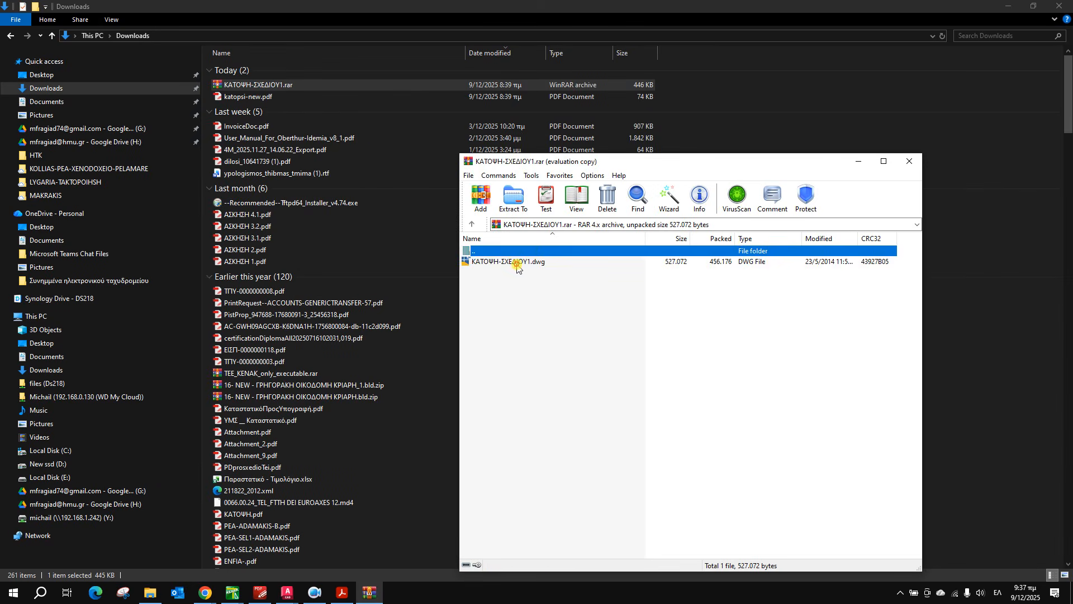
{"action": "left_click", "coordinate": [517, 266]}
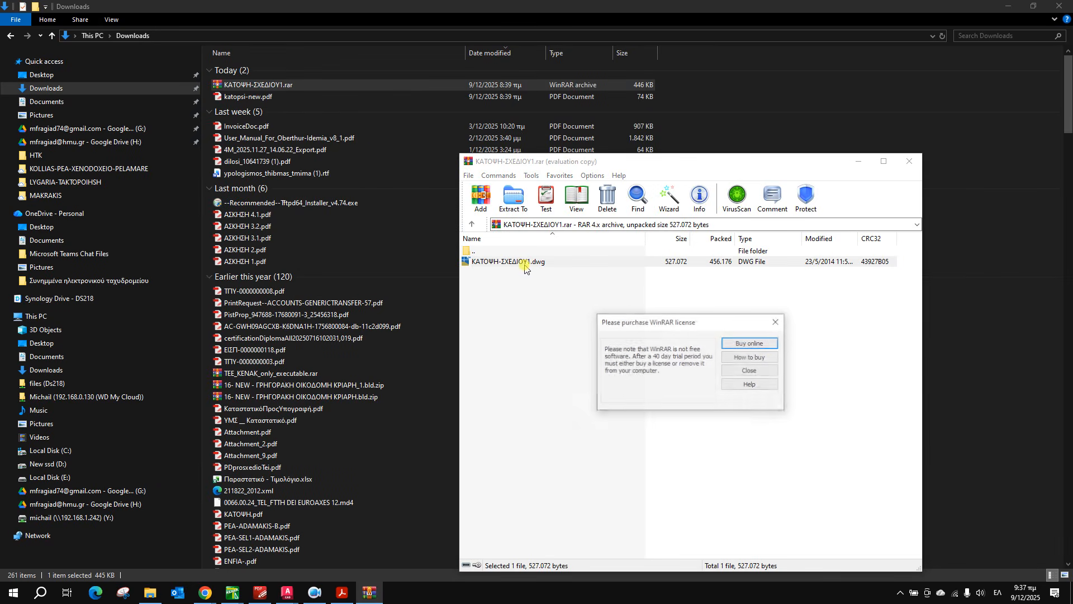
{"action": "left_click", "coordinate": [776, 322]}
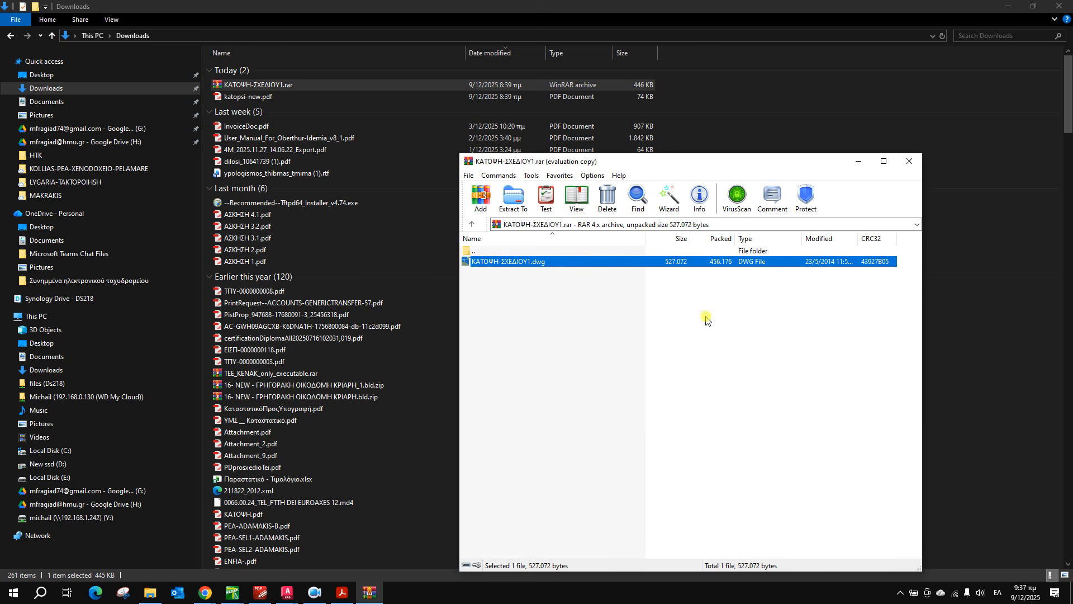
Open ΚΑΤΟΨΗ-ΣΧΕΔΙΟΥ1.dwg from the archive in AutoCAD and look over its furniture, door, window and stair blocks.
{"action": "double_click", "coordinate": [501, 262]}
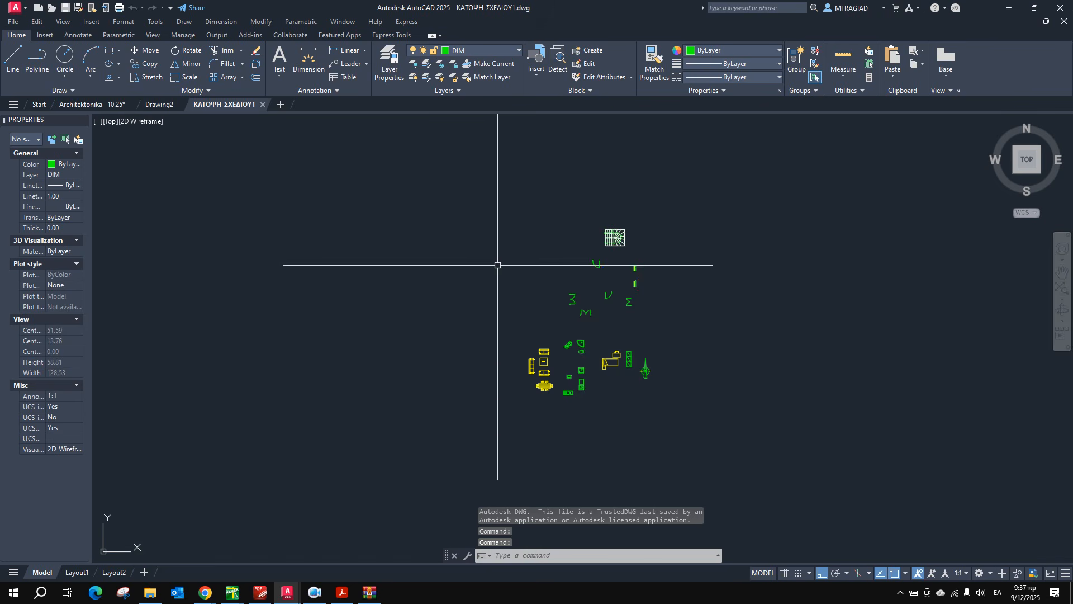
{"action": "scroll", "coordinate": [649, 366], "scroll_direction": "up", "scroll_amount": 4}
{"action": "scroll", "coordinate": [635, 358], "scroll_direction": "down", "scroll_amount": 2}
{"action": "middle_click_drag", "start_coordinate": [642, 304], "coordinate": [532, 319]}
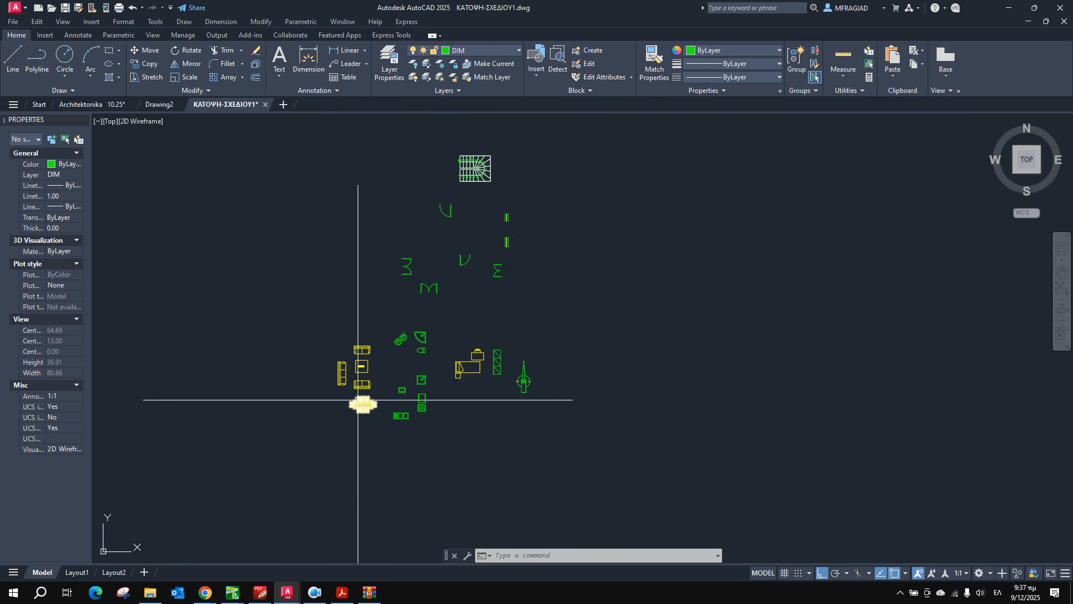
{"action": "scroll", "coordinate": [359, 404], "scroll_direction": "up", "scroll_amount": 7}
{"action": "scroll", "coordinate": [371, 372], "scroll_direction": "down", "scroll_amount": 8}
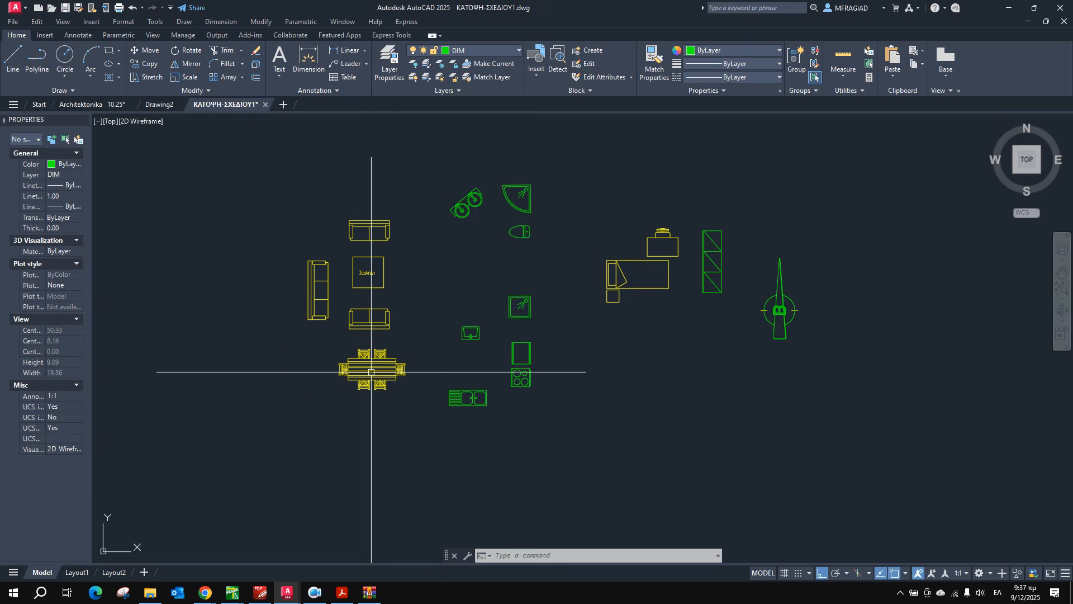
{"action": "scroll", "coordinate": [526, 223], "scroll_direction": "down", "scroll_amount": 2}
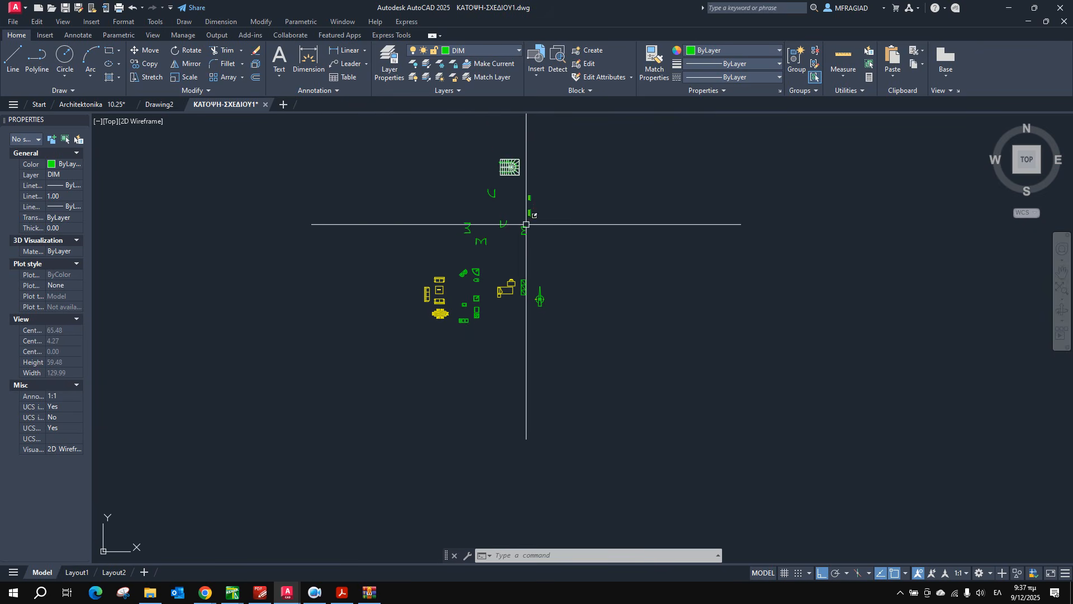
Window-select all the ready-made blocks in the drawing to point them out, and clear the selection.
{"action": "left_click", "coordinate": [382, 143]}
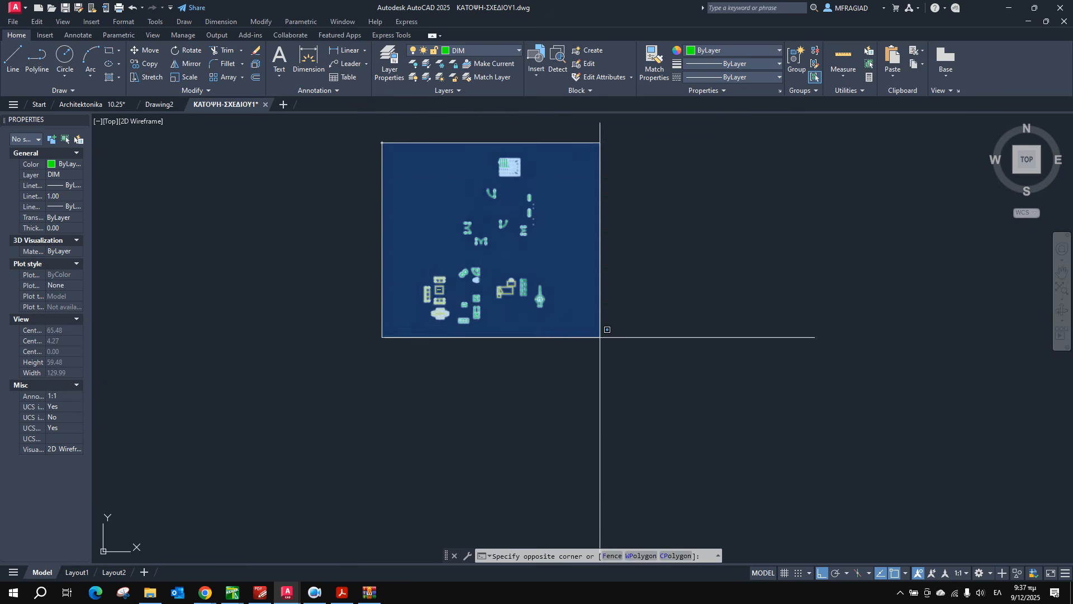
{"action": "left_click", "coordinate": [601, 357]}
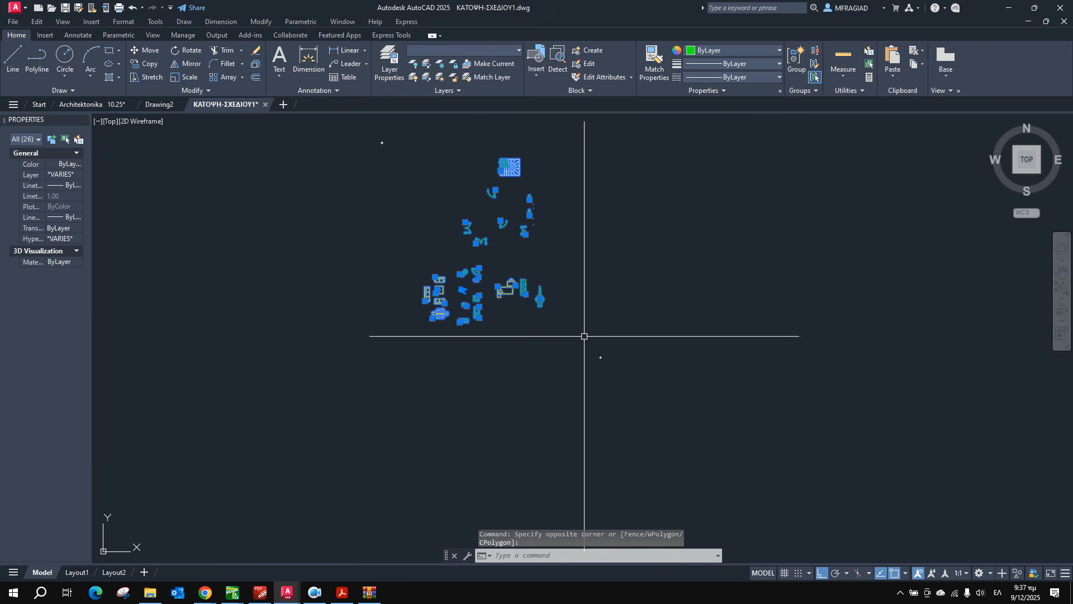
{"action": "key", "text": "Escape"}
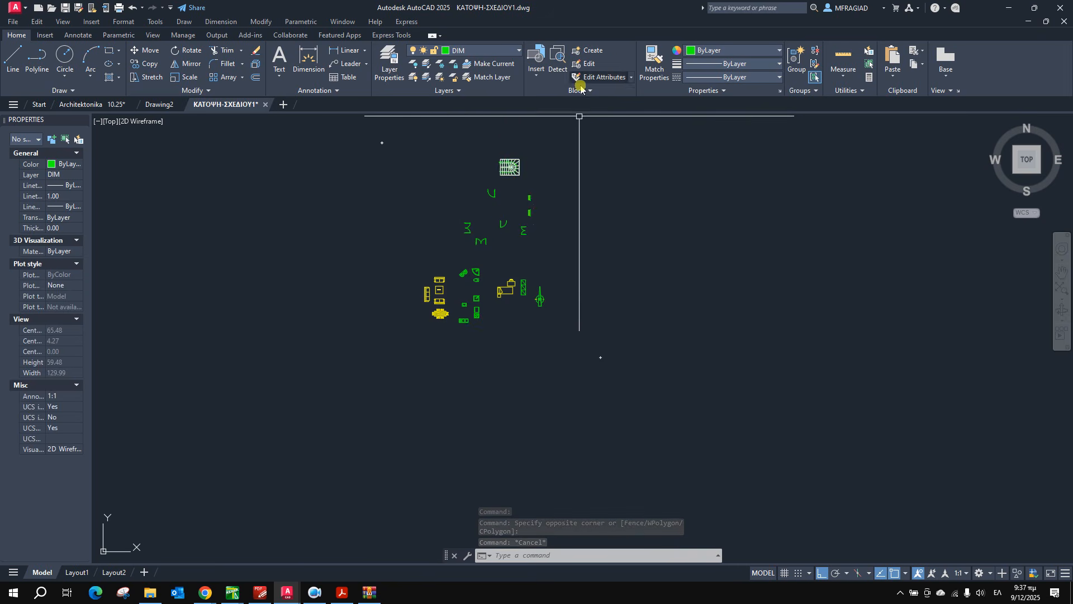
Browse the gallery of blocks stored in the drawing, and close it without inserting one.
{"action": "left_click", "coordinate": [540, 76]}
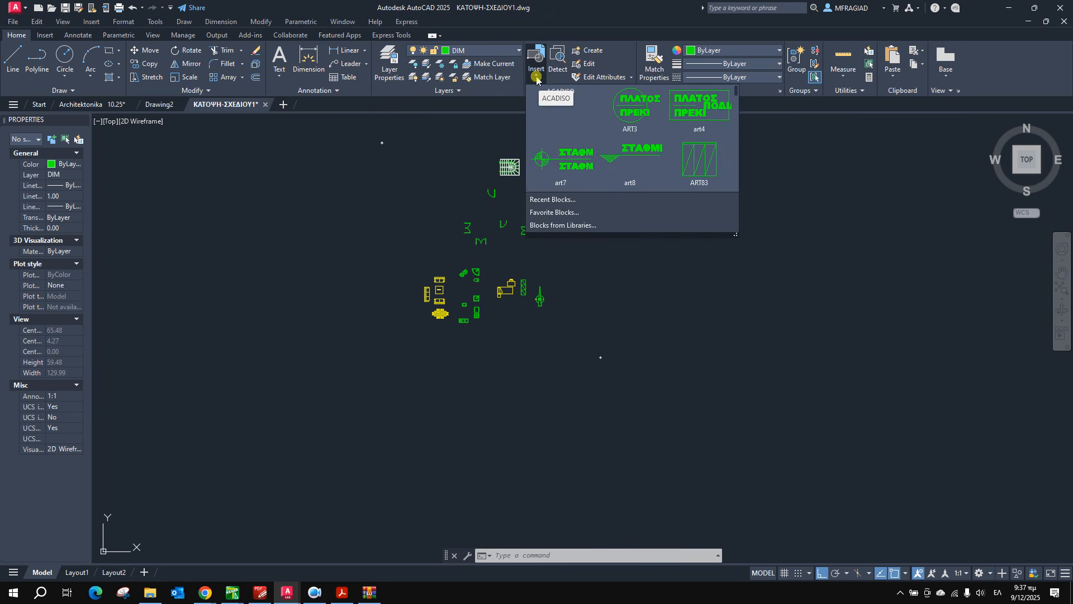
{"action": "scroll", "coordinate": [642, 158], "scroll_direction": "down", "scroll_amount": 1}
{"action": "scroll", "coordinate": [645, 157], "scroll_direction": "down", "scroll_amount": 5}
{"action": "scroll", "coordinate": [643, 145], "scroll_direction": "down", "scroll_amount": 5}
{"action": "scroll", "coordinate": [643, 156], "scroll_direction": "down", "scroll_amount": 6}
{"action": "scroll", "coordinate": [642, 148], "scroll_direction": "down", "scroll_amount": 5}
{"action": "left_click_drag", "start_coordinate": [737, 151], "coordinate": [732, 79]}
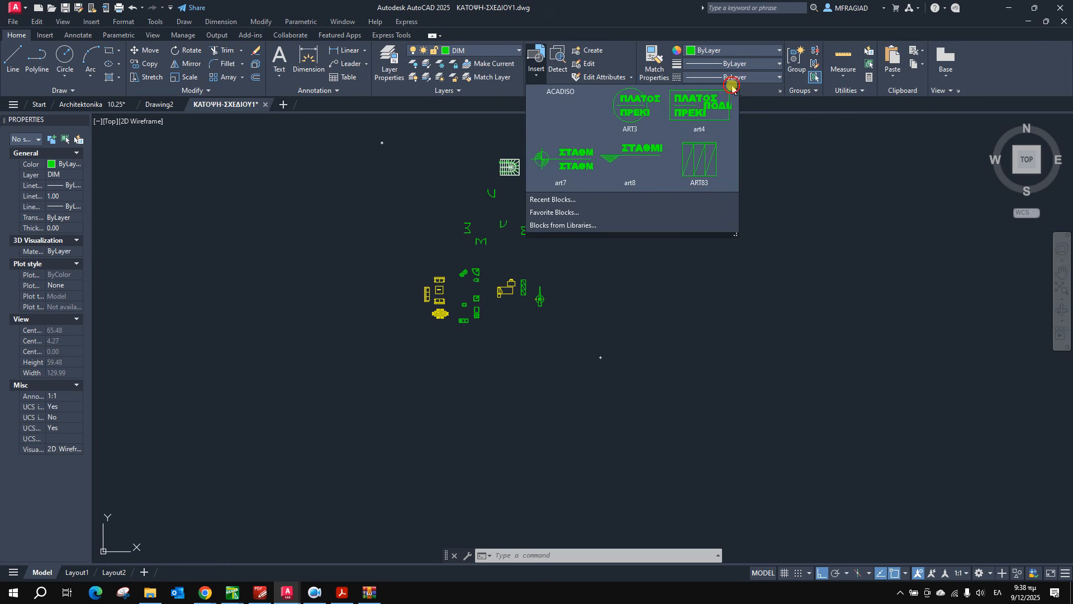
{"action": "left_click", "coordinate": [700, 115]}
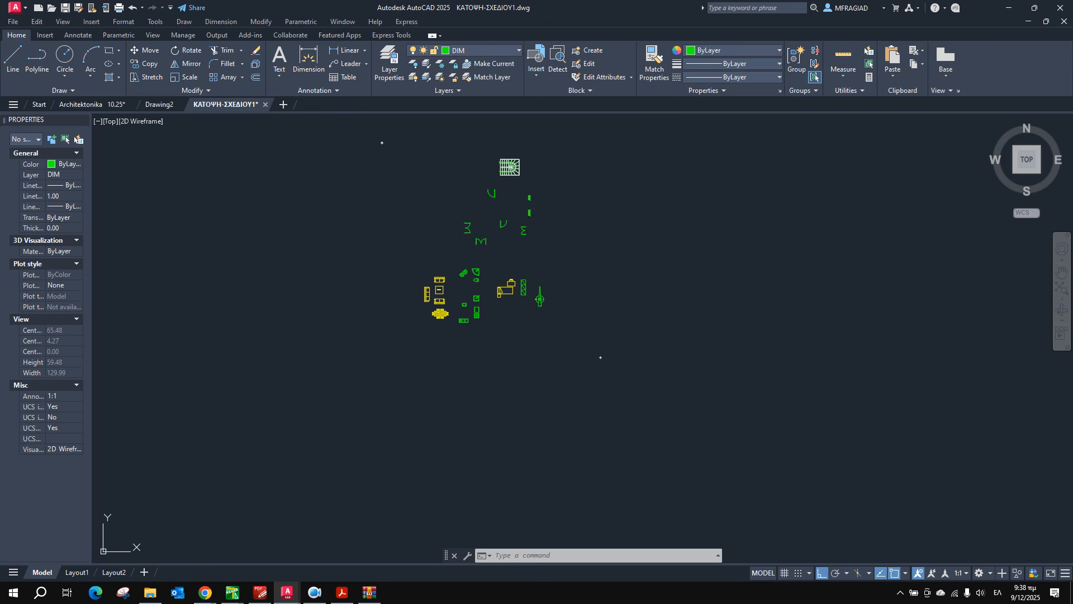
Review the drawing's predefined layers and make WALLS the current layer.
{"action": "scroll", "coordinate": [654, 269], "scroll_direction": "down", "scroll_amount": 3}
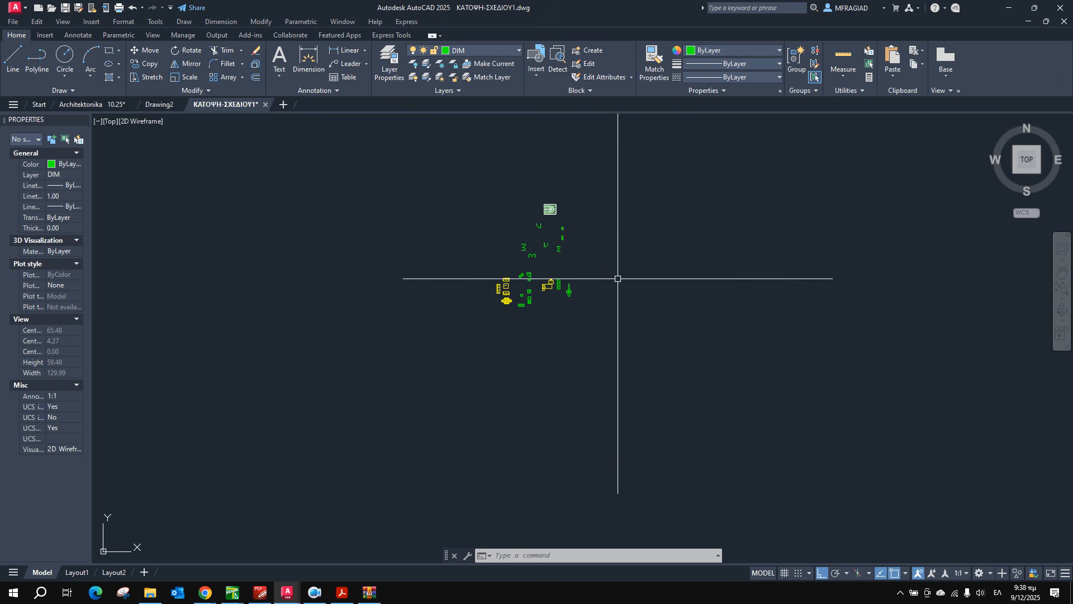
{"action": "left_click", "coordinate": [469, 50]}
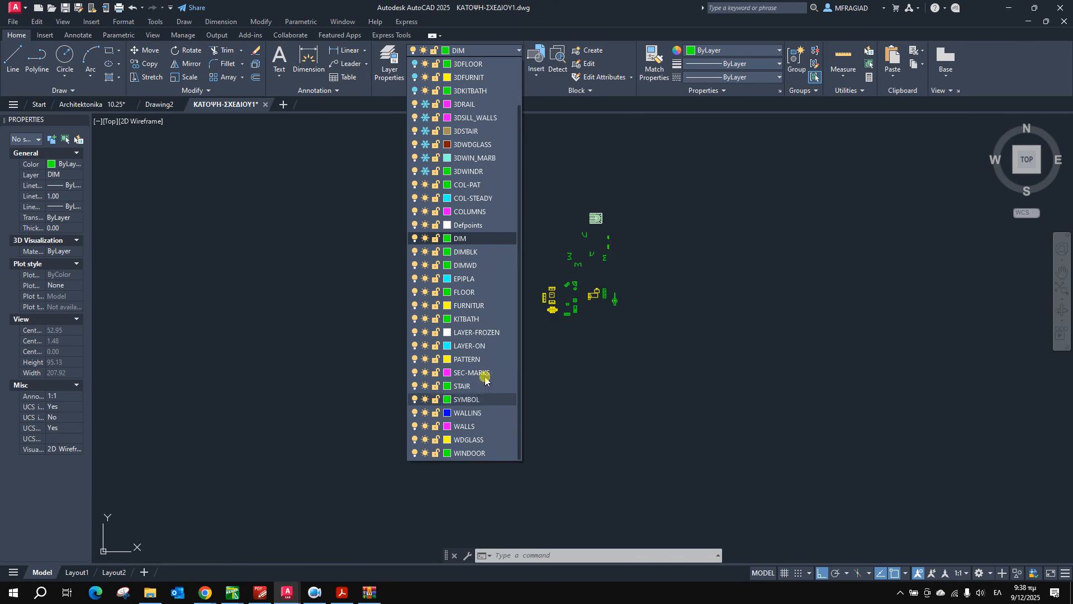
{"action": "scroll", "coordinate": [456, 107], "scroll_direction": "up", "scroll_amount": 2}
{"action": "scroll", "coordinate": [458, 134], "scroll_direction": "down", "scroll_amount": 1}
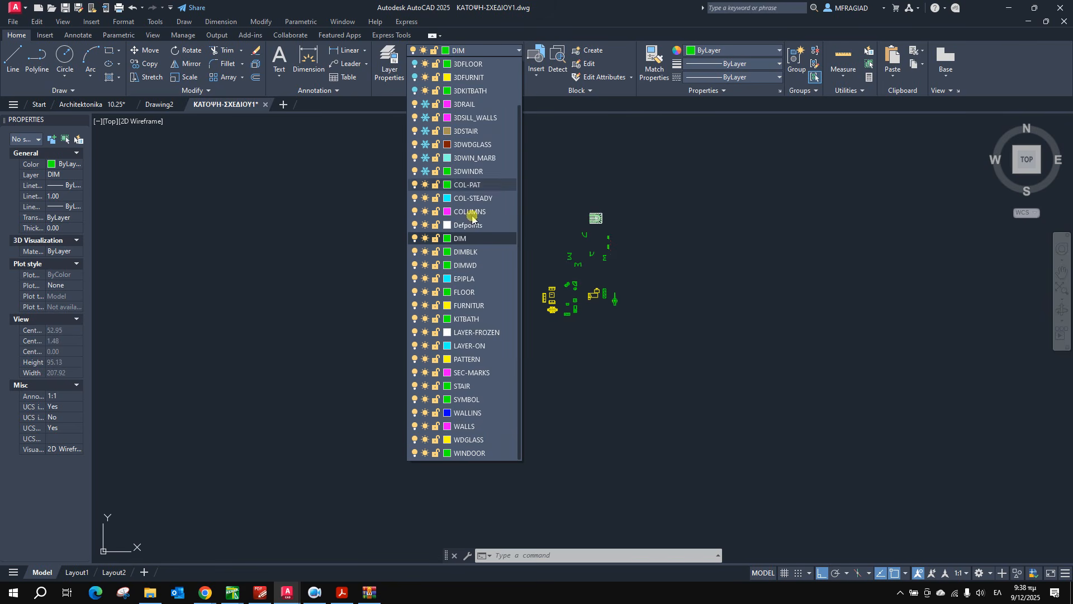
{"action": "left_click", "coordinate": [467, 426]}
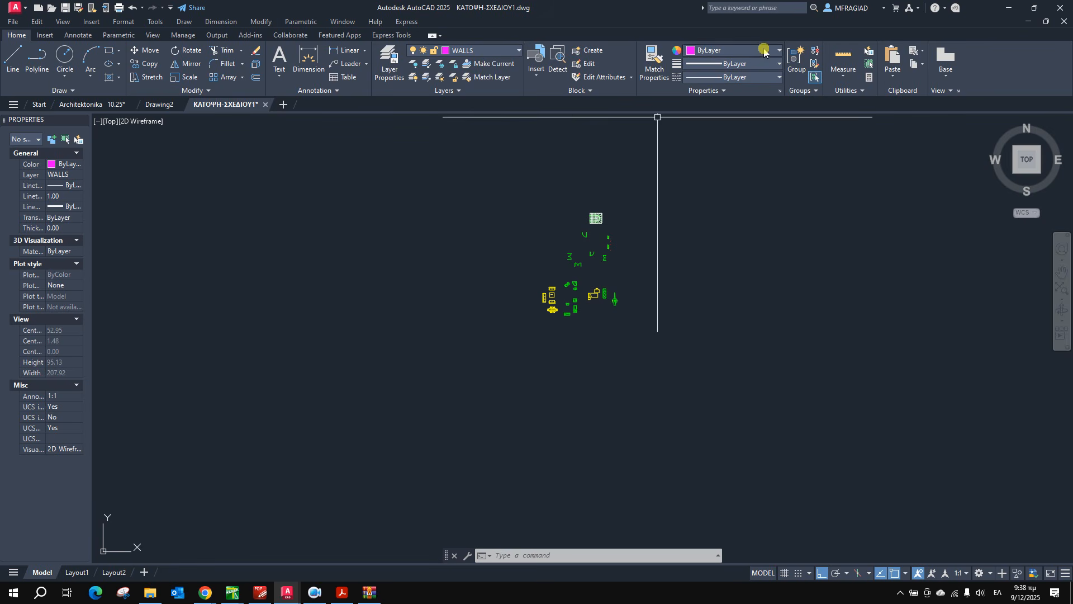
Narrow the AutoCAD window, bring up katopsi-new.pdf beside it, and enlarge the floor plan to readable dimensions.
{"action": "double_click", "coordinate": [651, 5]}
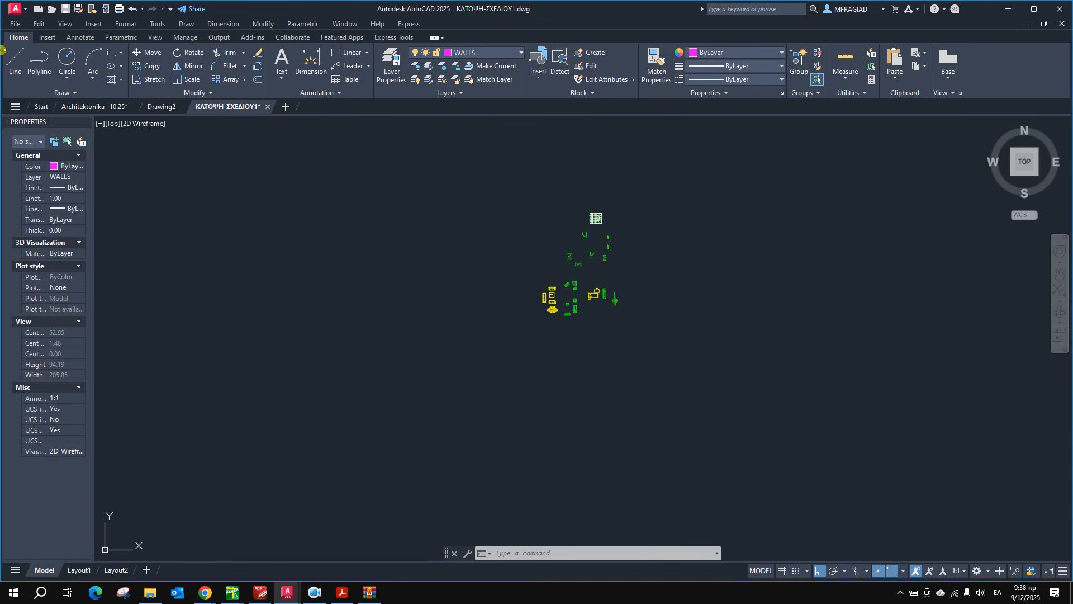
{"action": "left_click_drag", "start_coordinate": [3, 50], "coordinate": [448, 57]}
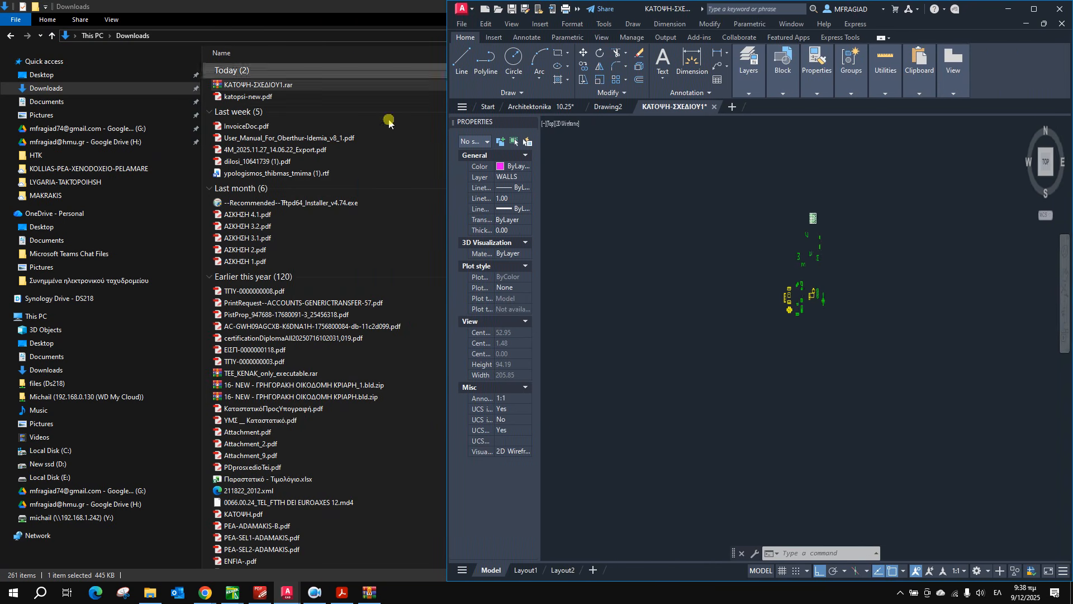
{"action": "left_click", "coordinate": [342, 592]}
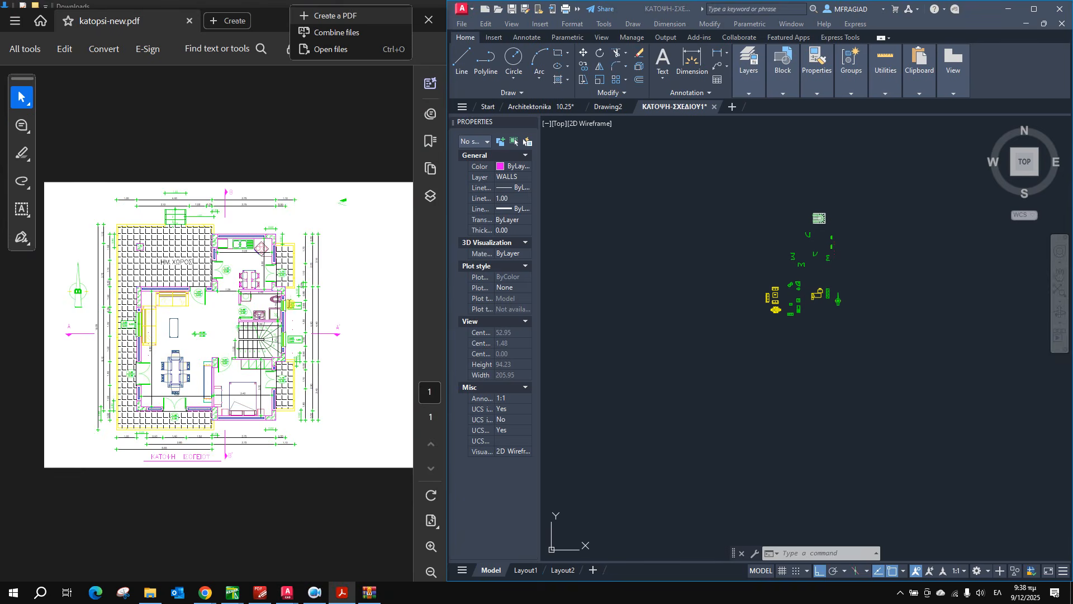
{"action": "scroll", "coordinate": [227, 305], "scroll_direction": "up", "scroll_amount": 3, "text": "ctrl"}
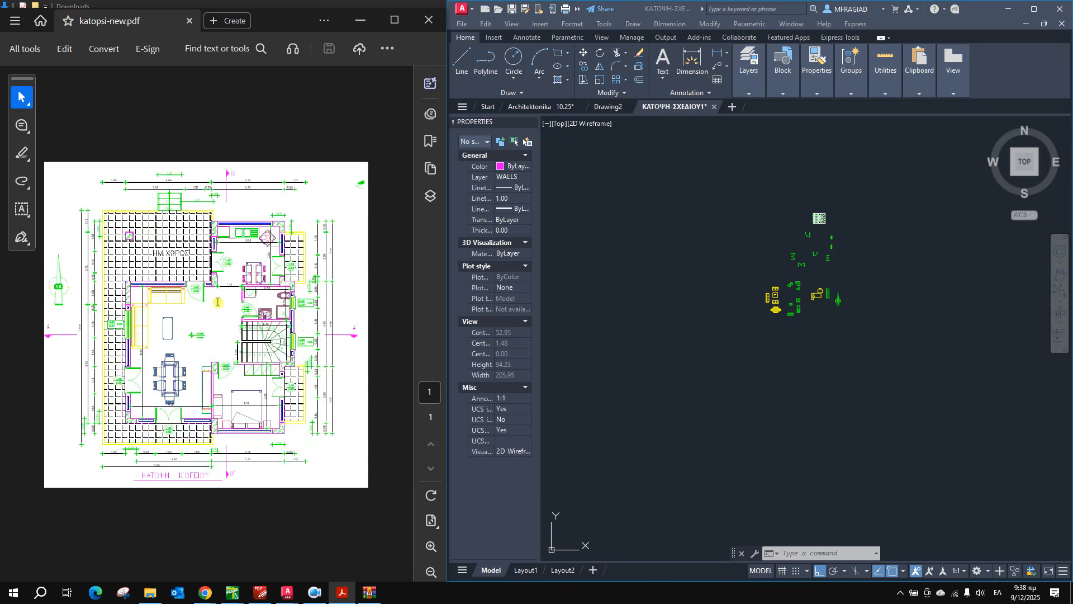
{"action": "scroll", "coordinate": [278, 244], "scroll_direction": "up", "scroll_amount": 1, "text": "ctrl"}
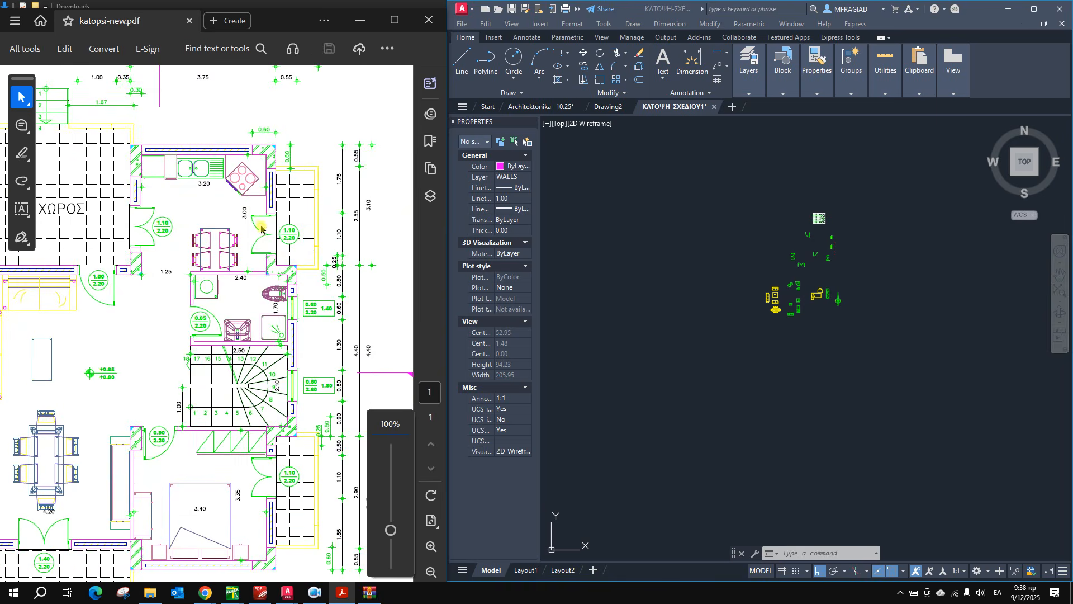
Close AutoCAD's Properties palette to widen the drawing area.
{"action": "left_click", "coordinate": [648, 255]}
{"action": "scroll", "coordinate": [749, 247], "scroll_direction": "down", "scroll_amount": 2}
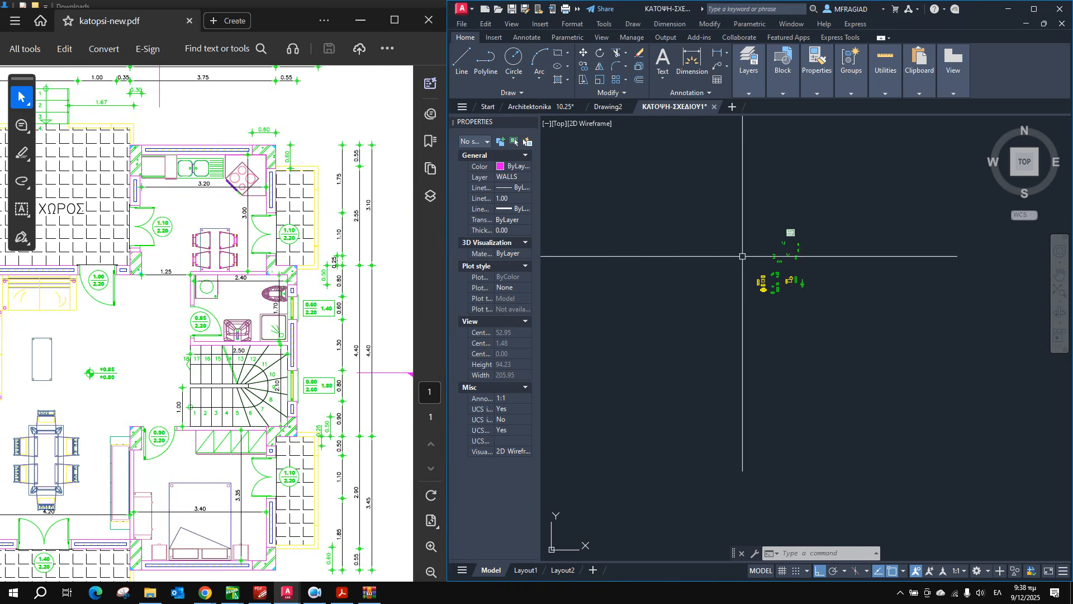
{"action": "left_click", "coordinate": [527, 123]}
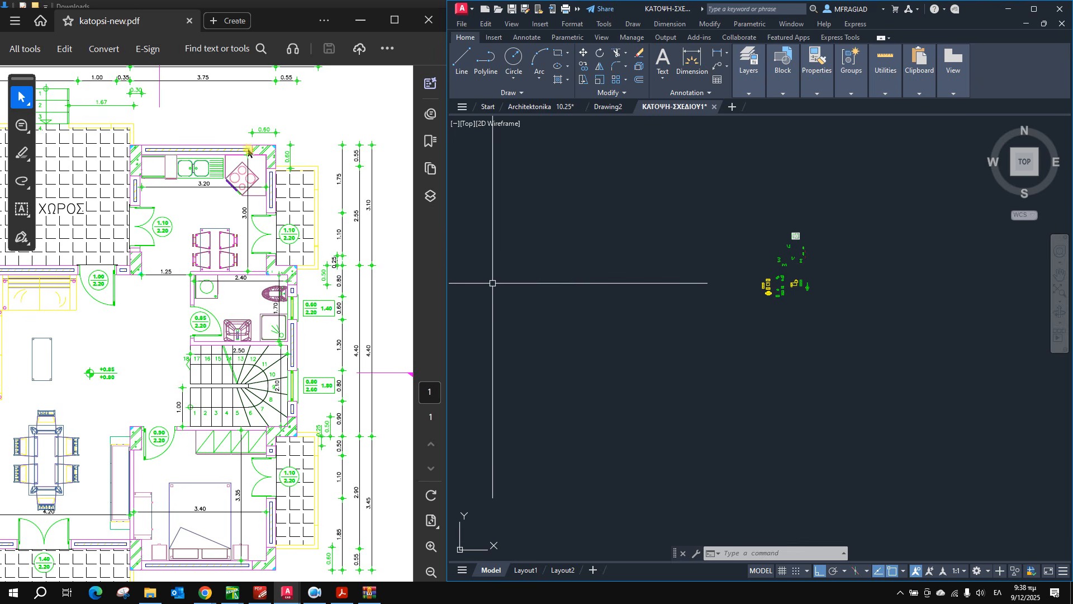
Examine the exterior dimension chains beside the kitchen, bathroom and bedroom walls in katopsi-new.pdf.
{"action": "left_click", "coordinate": [260, 299]}
{"action": "scroll", "coordinate": [323, 231], "scroll_direction": "down", "scroll_amount": 3}
{"action": "scroll", "coordinate": [323, 232], "scroll_direction": "down", "scroll_amount": 1}
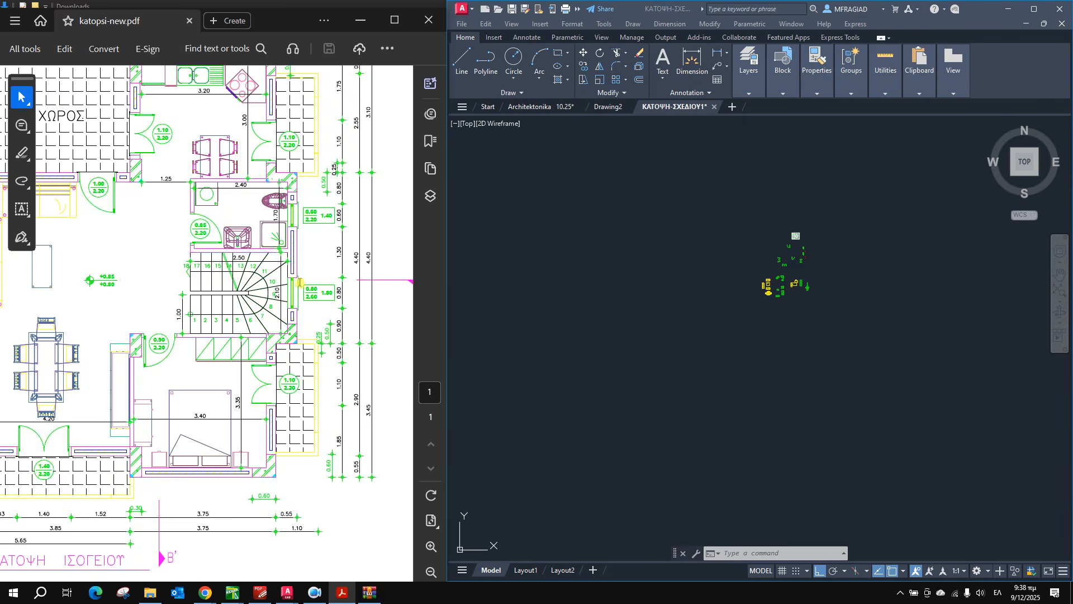
{"action": "scroll", "coordinate": [296, 277], "scroll_direction": "down", "scroll_amount": 1, "text": "ctrl"}
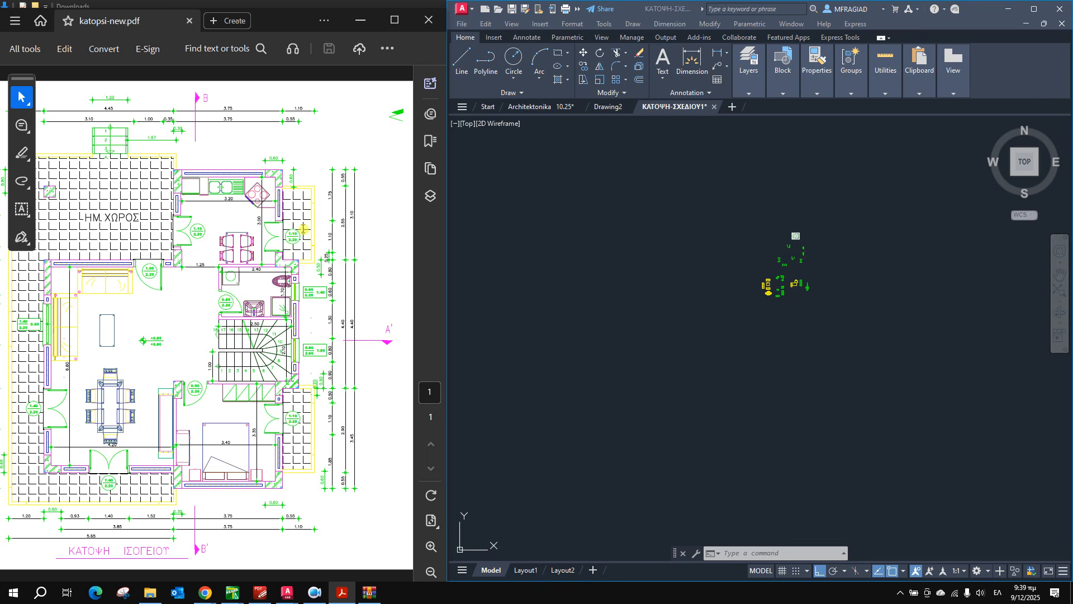
{"action": "scroll", "coordinate": [303, 229], "scroll_direction": "up", "scroll_amount": 4, "text": "ctrl"}
{"action": "scroll", "coordinate": [269, 177], "scroll_direction": "down", "scroll_amount": 4, "text": "ctrl"}
{"action": "scroll", "coordinate": [324, 175], "scroll_direction": "up", "scroll_amount": 3, "text": "ctrl"}
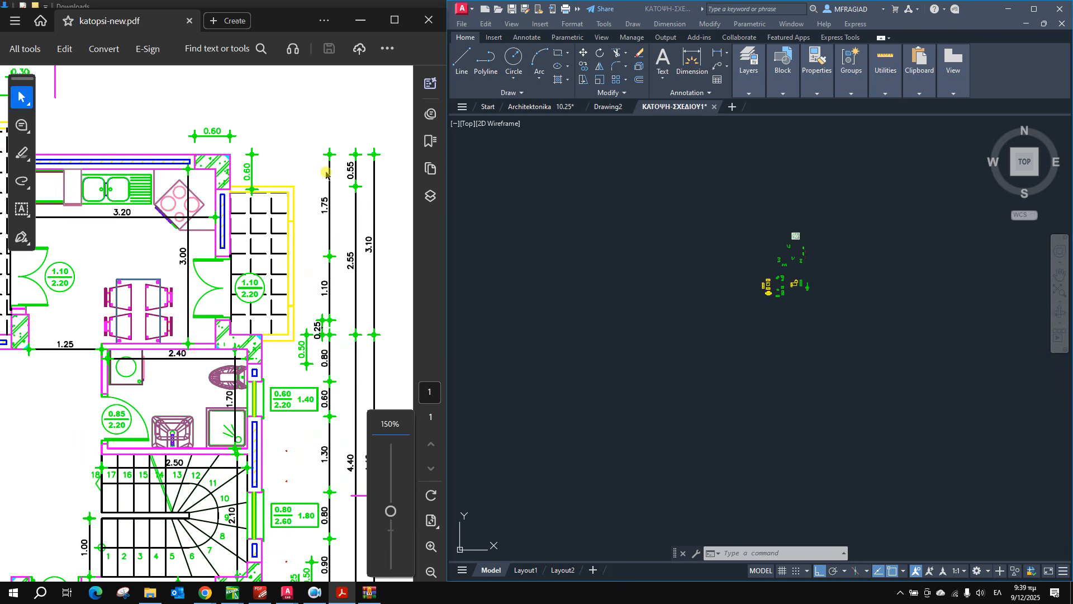
Start a polyline in the empty area beside the blocks and enter 3,1 for its first segment.
{"action": "left_click", "coordinate": [559, 193]}
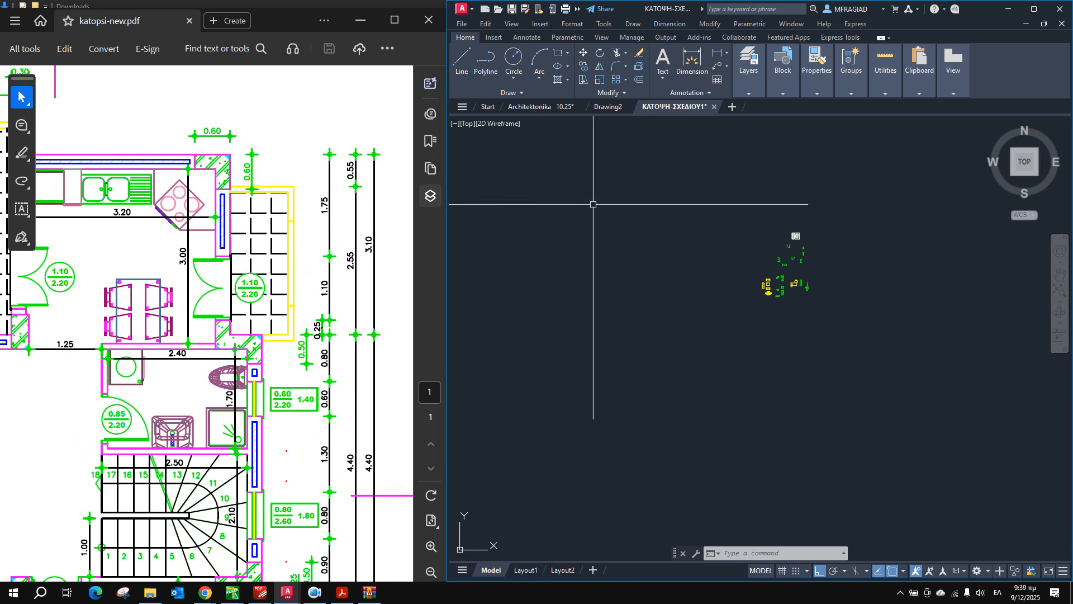
{"action": "left_click", "coordinate": [485, 65]}
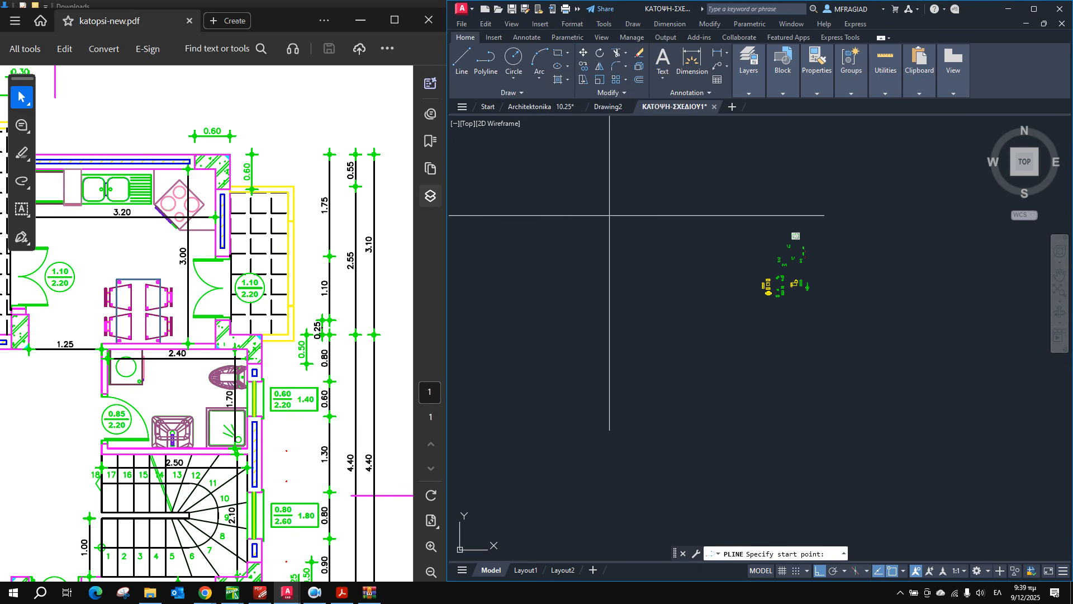
{"action": "scroll", "coordinate": [648, 224], "scroll_direction": "up", "scroll_amount": 4}
{"action": "left_click", "coordinate": [622, 214]}
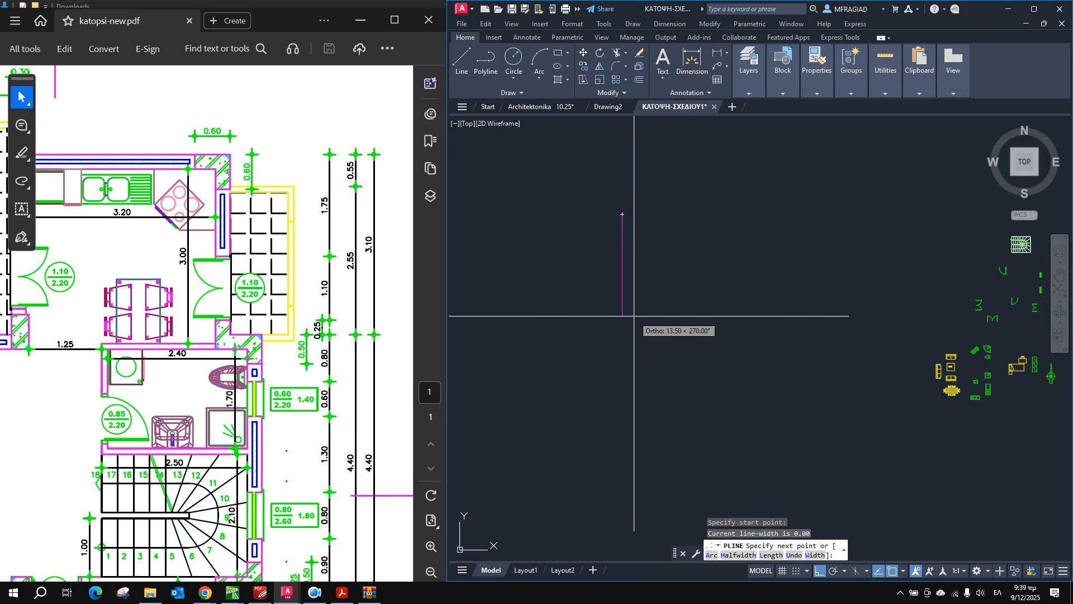
{"action": "type", "text": "3,1"}
{"action": "key", "text": "Return"}
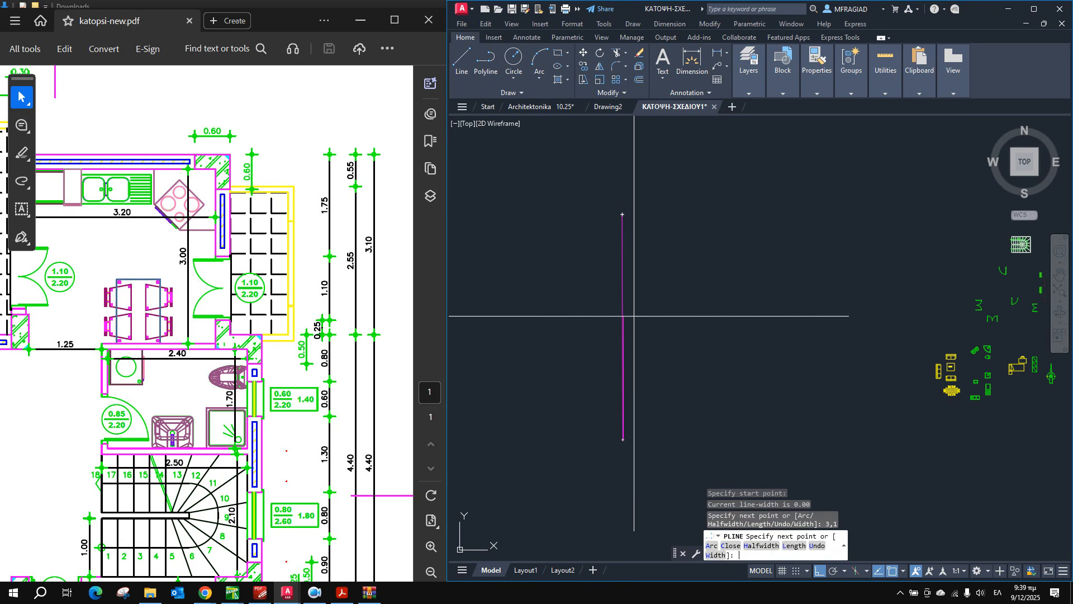
Check the wall offset near the kitchen in katopsi-new.pdf, try 0,55 for the next polyline segment, and undo it.
{"action": "scroll", "coordinate": [651, 288], "scroll_direction": "down", "scroll_amount": 2}
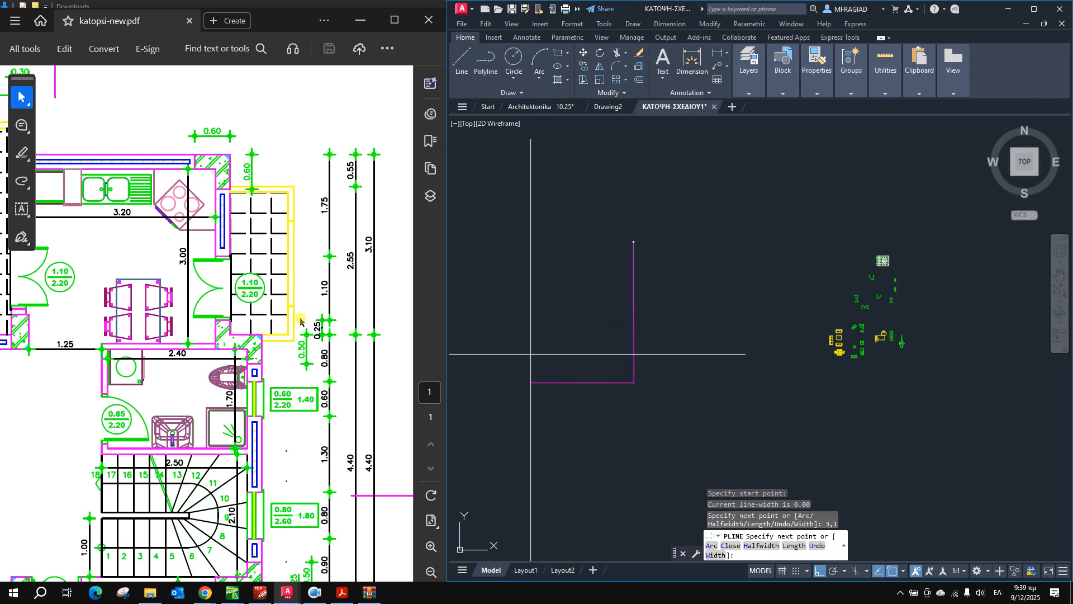
{"action": "left_click", "coordinate": [293, 170]}
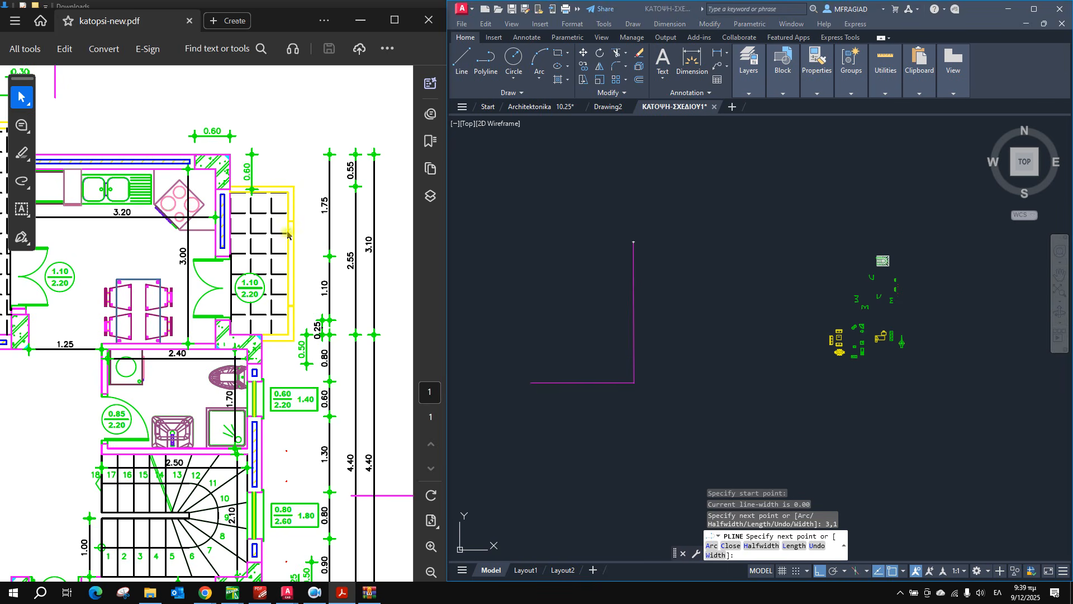
{"action": "scroll", "coordinate": [296, 161], "scroll_direction": "up", "scroll_amount": 2}
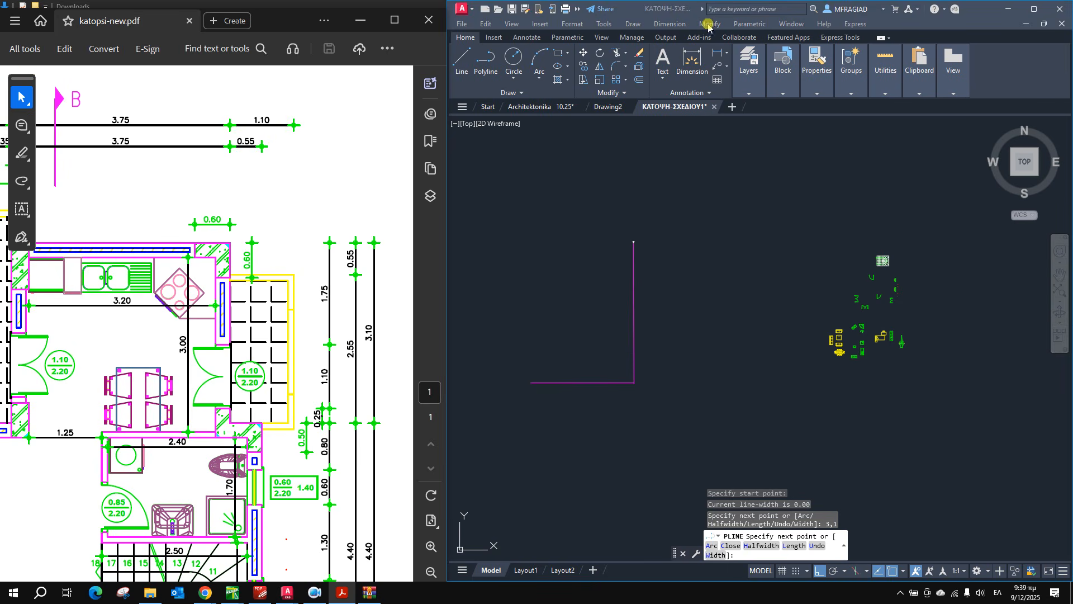
{"action": "left_click", "coordinate": [686, 10]}
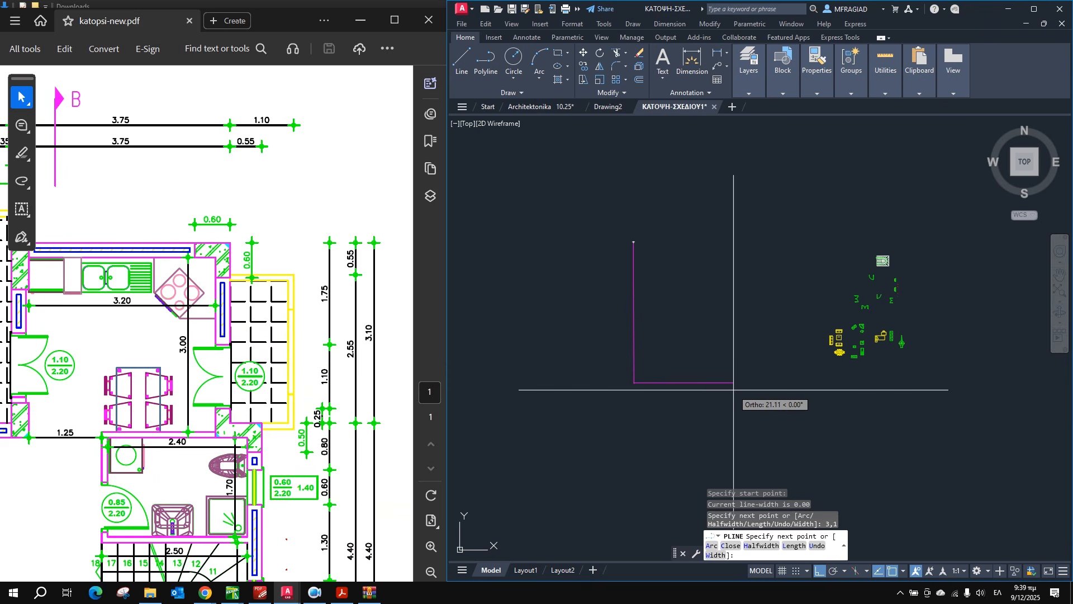
{"action": "key", "text": "Return"}
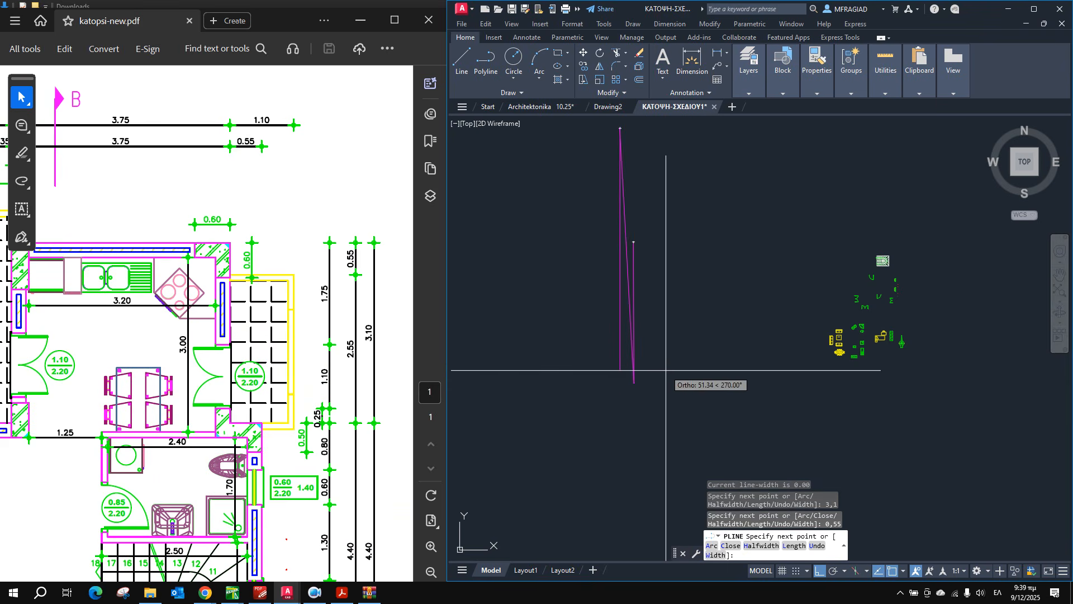
{"action": "key", "text": "ctrl+z"}
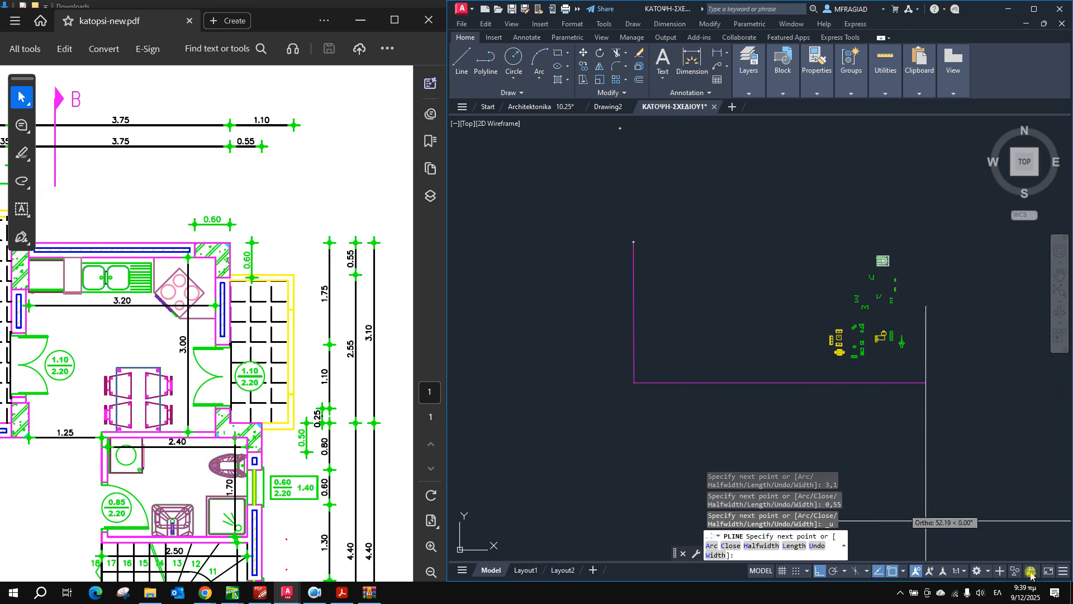
Switch the keyboard input language to English while keeping the polyline command active.
{"action": "left_click", "coordinate": [998, 592]}
{"action": "left_click", "coordinate": [992, 496]}
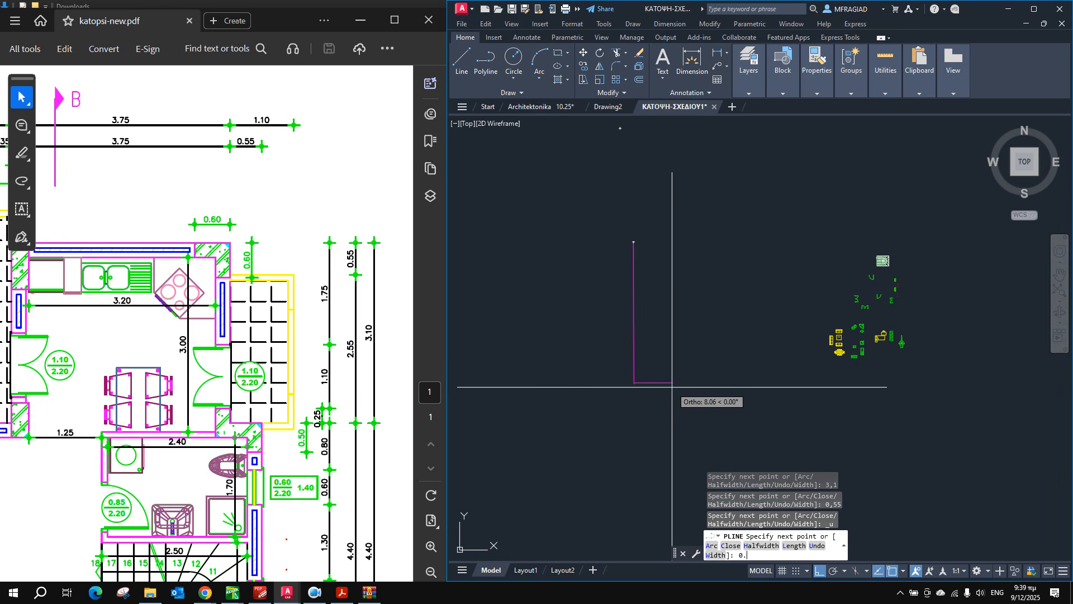
Try 0.55 for the polyline's short rightward segment after the long vertical one.
{"action": "type", "text": "0.55"}
{"action": "key", "text": "Return"}
{"action": "scroll", "coordinate": [602, 422], "scroll_direction": "up", "scroll_amount": 8}
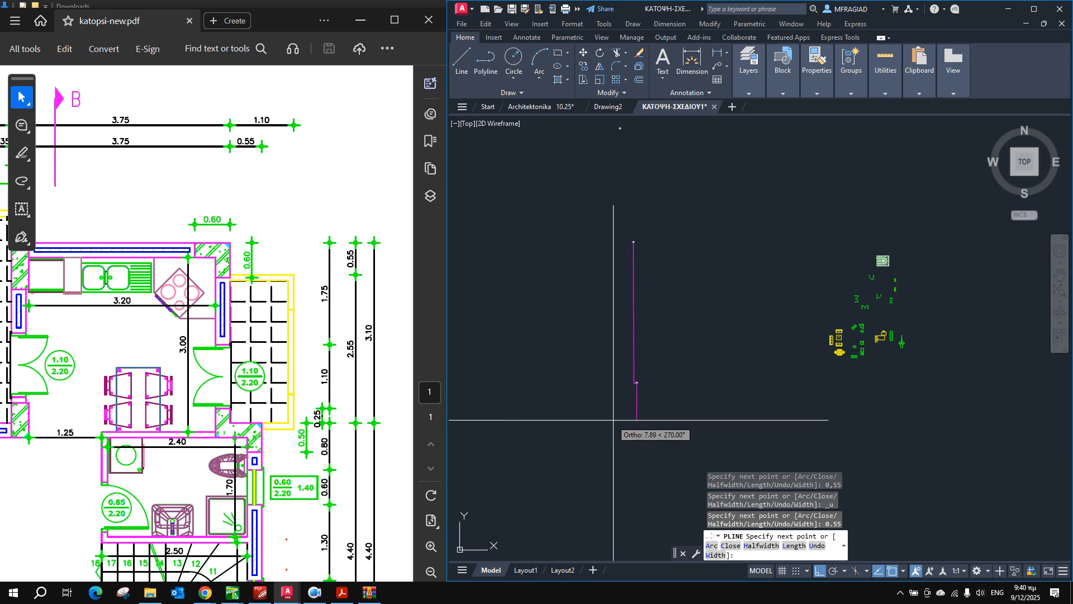
{"action": "scroll", "coordinate": [686, 383], "scroll_direction": "down", "scroll_amount": 3}
{"action": "middle_click_drag", "start_coordinate": [710, 353], "coordinate": [591, 448]}
{"action": "scroll", "coordinate": [590, 449], "scroll_direction": "down", "scroll_amount": 5}
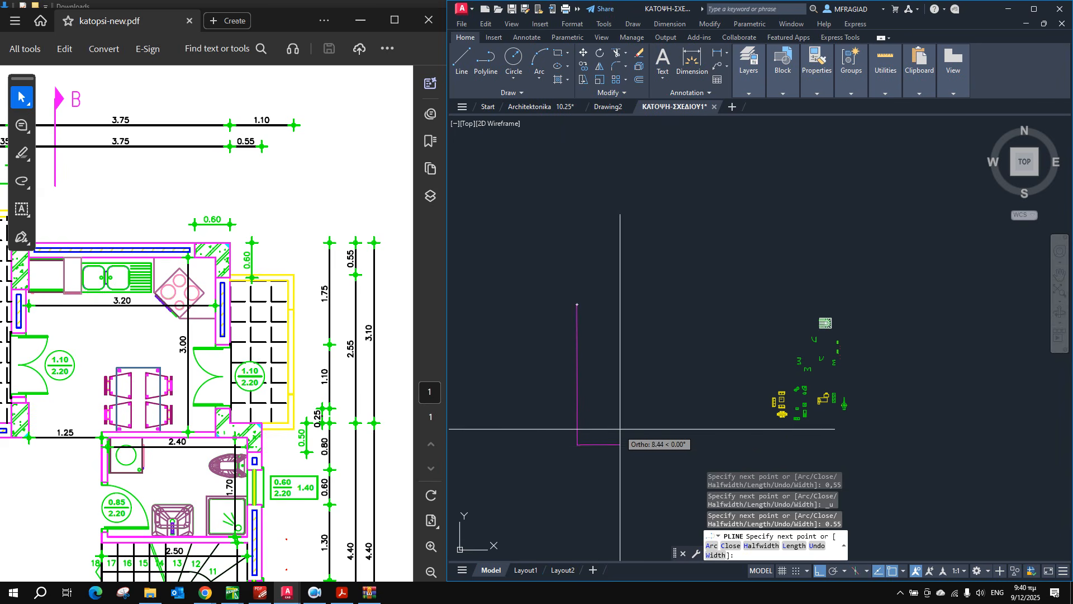
End the polyline command and erase the wrongly sized polyline.
{"action": "key", "text": "Escape"}
{"action": "left_click", "coordinate": [559, 266]}
{"action": "left_click", "coordinate": [600, 466]}
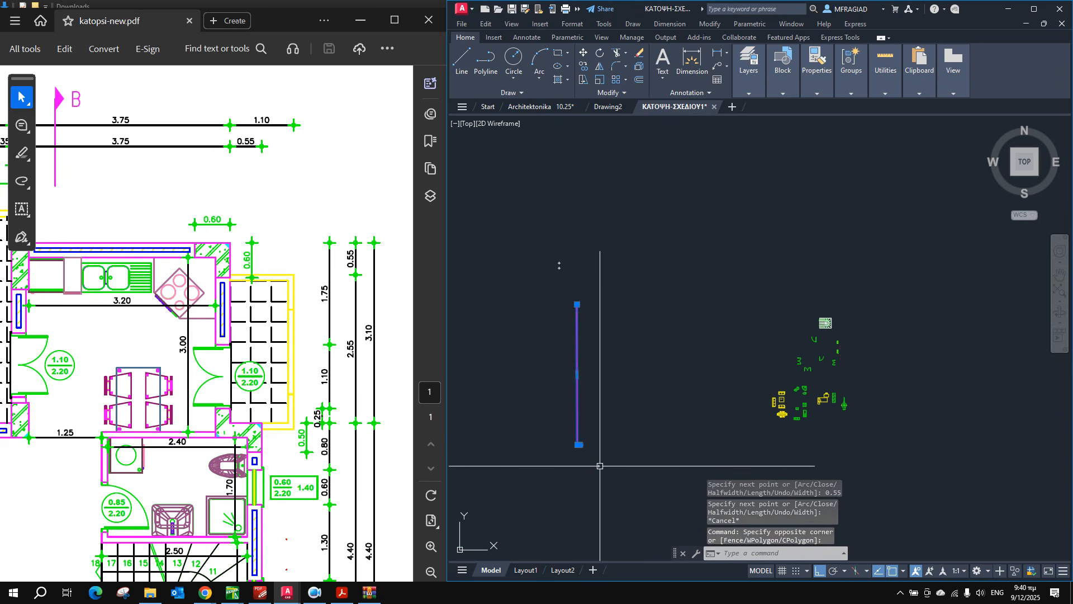
{"action": "key", "text": "Delete"}
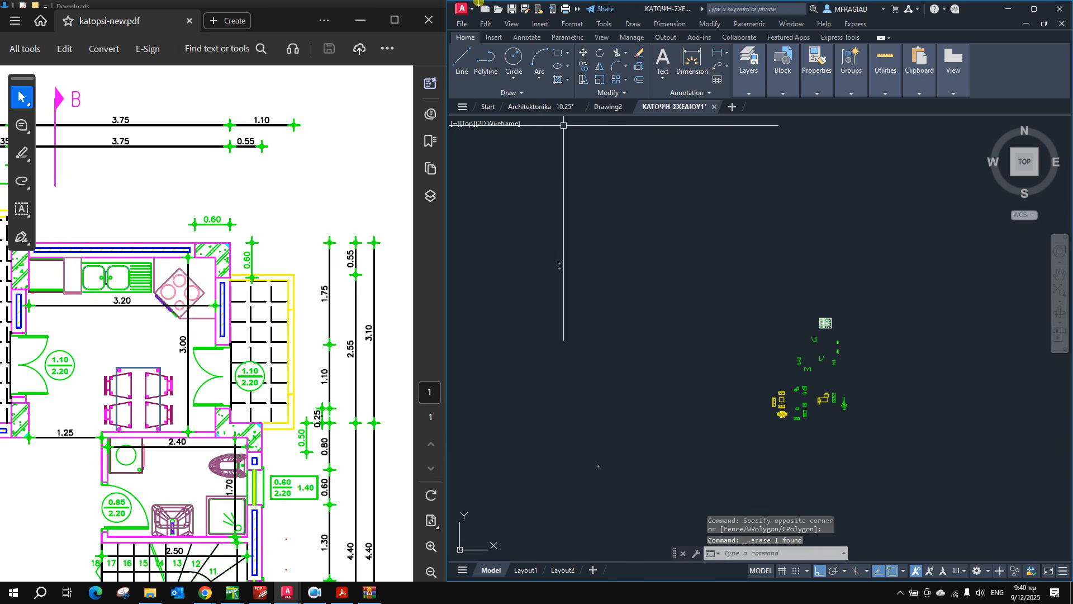
Draw a new polyline in the empty area beside the blocks, with segments 3.1 downward and 0.55 to the right.
{"action": "left_click", "coordinate": [481, 63]}
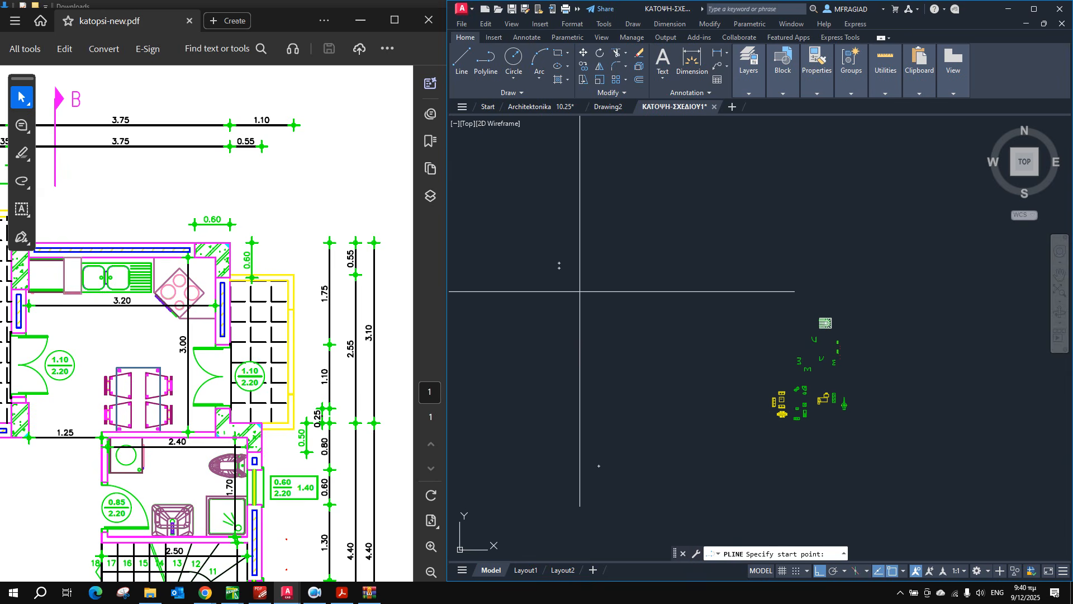
{"action": "left_click", "coordinate": [584, 261]}
{"action": "type", "text": "3."}
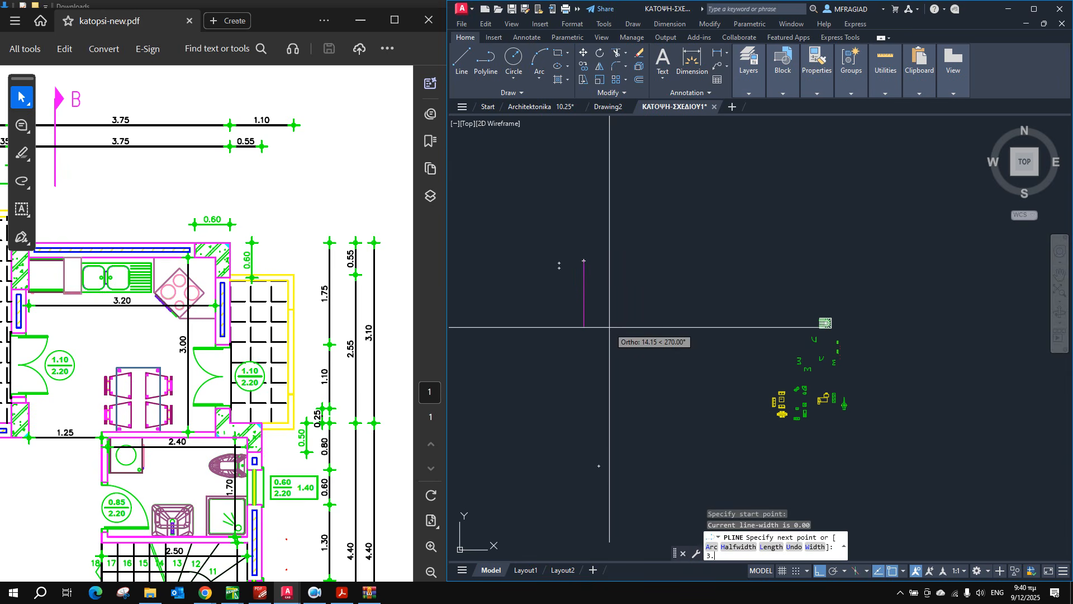
{"action": "type", "text": "1"}
{"action": "key", "text": "Return"}
{"action": "scroll", "coordinate": [609, 301], "scroll_direction": "up", "scroll_amount": 10}
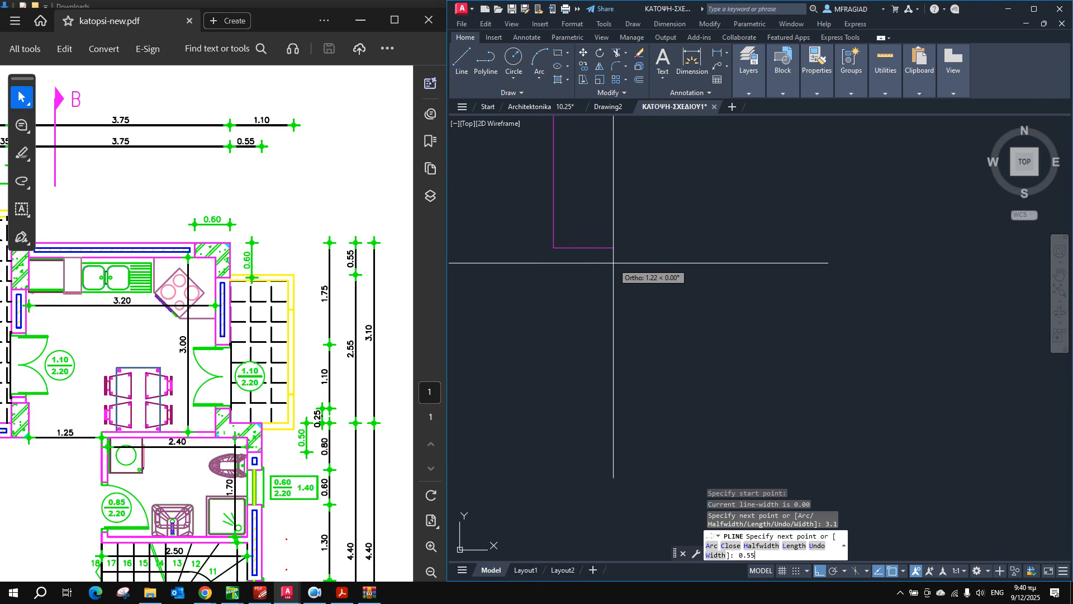
{"action": "key", "text": "Return"}
Check the bathroom and stair wall length in katopsi-new.pdf and add a 4.4 downward segment to the polyline.
{"action": "scroll", "coordinate": [623, 283], "scroll_direction": "down", "scroll_amount": 8}
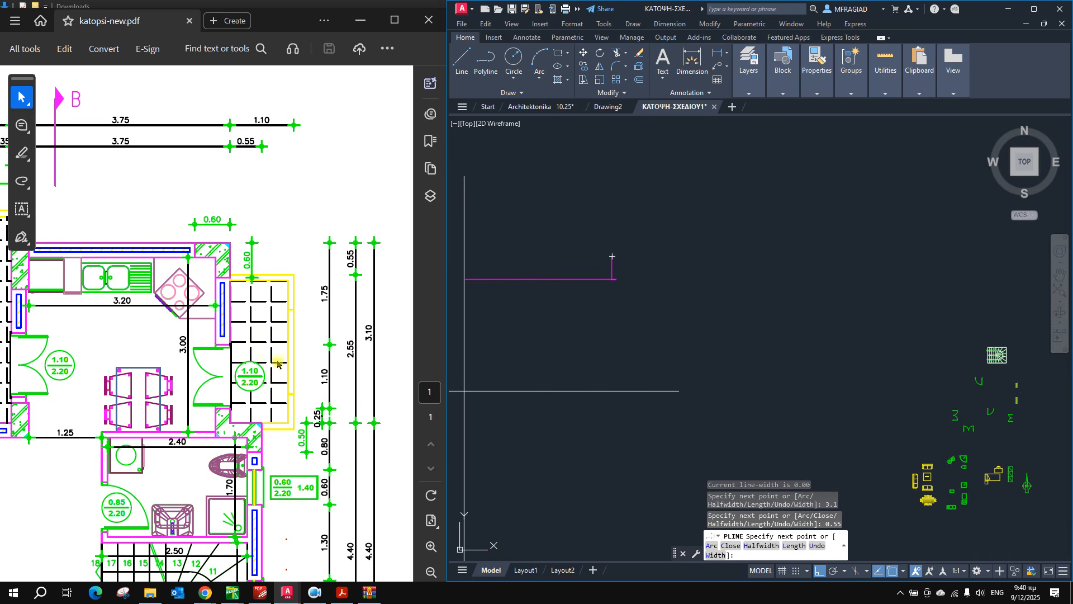
{"action": "scroll", "coordinate": [291, 411], "scroll_direction": "down", "scroll_amount": 5}
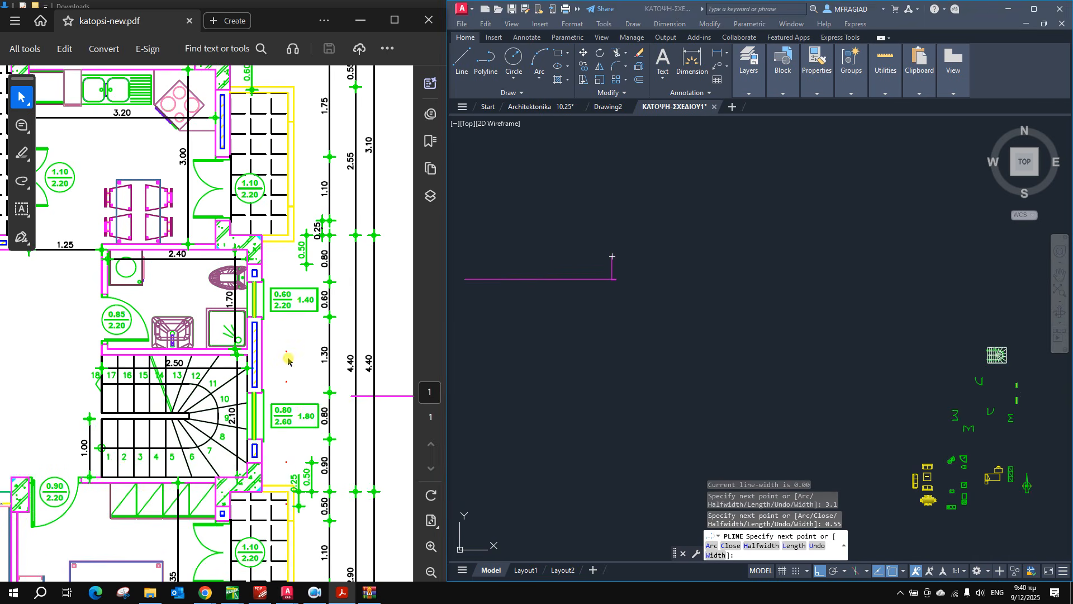
{"action": "left_click", "coordinate": [611, 13]}
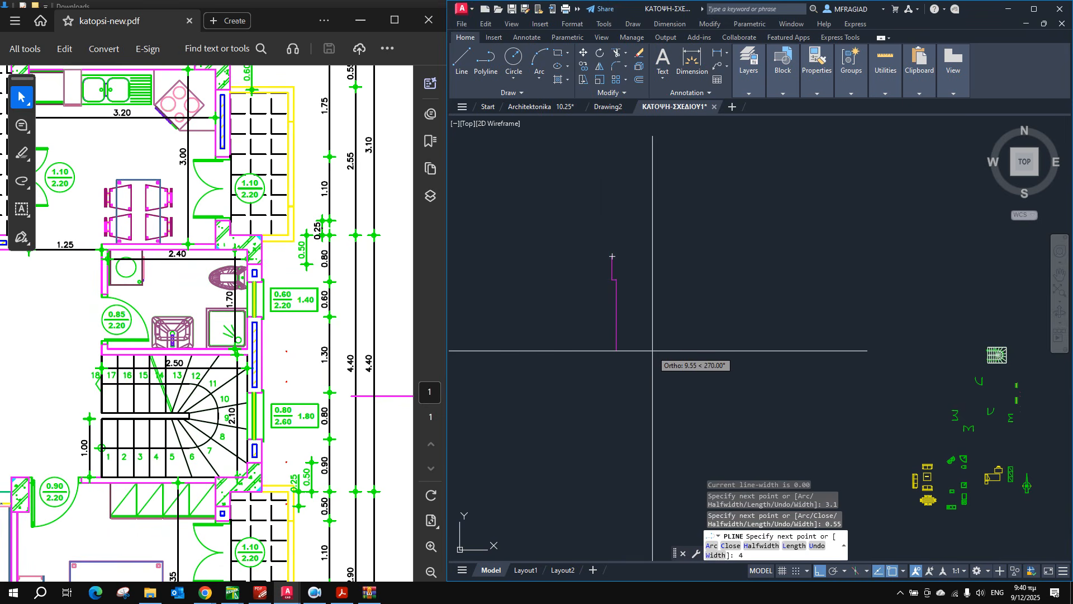
{"action": "key", "text": "Return"}
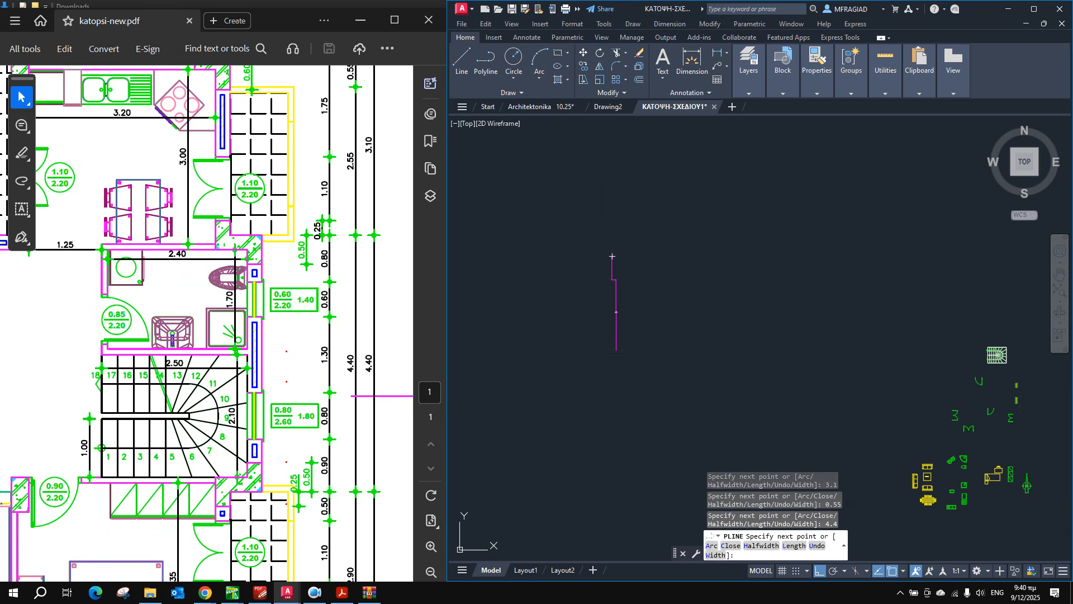
Check the wall offset beside the bedroom in katopsi-new.pdf and add a 0.55 leftward polyline segment.
{"action": "left_click", "coordinate": [294, 484]}
{"action": "scroll", "coordinate": [290, 481], "scroll_direction": "down", "scroll_amount": 5}
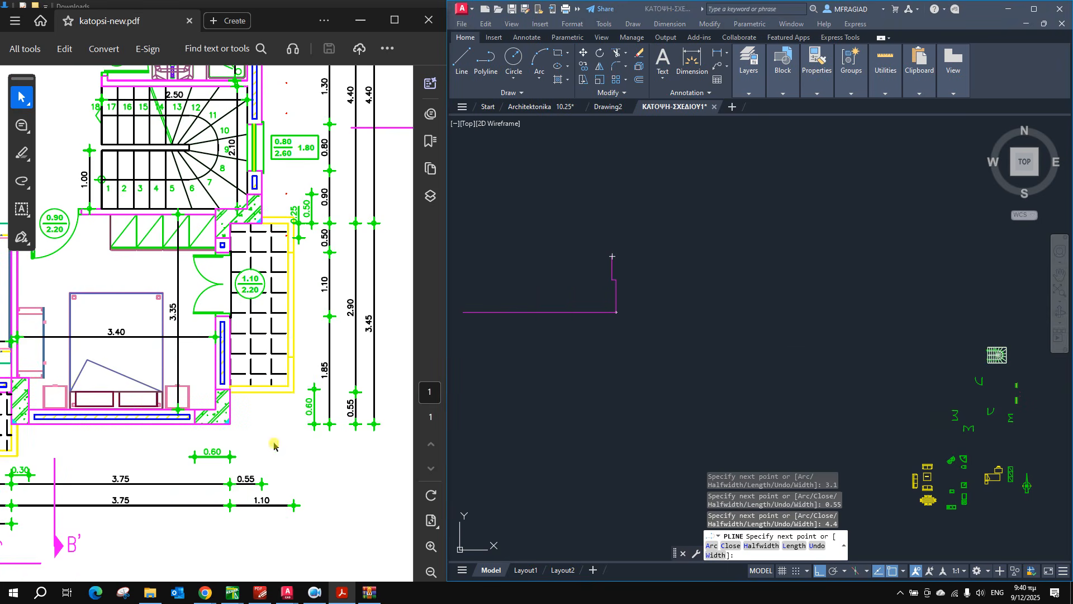
{"action": "left_click", "coordinate": [626, 11]}
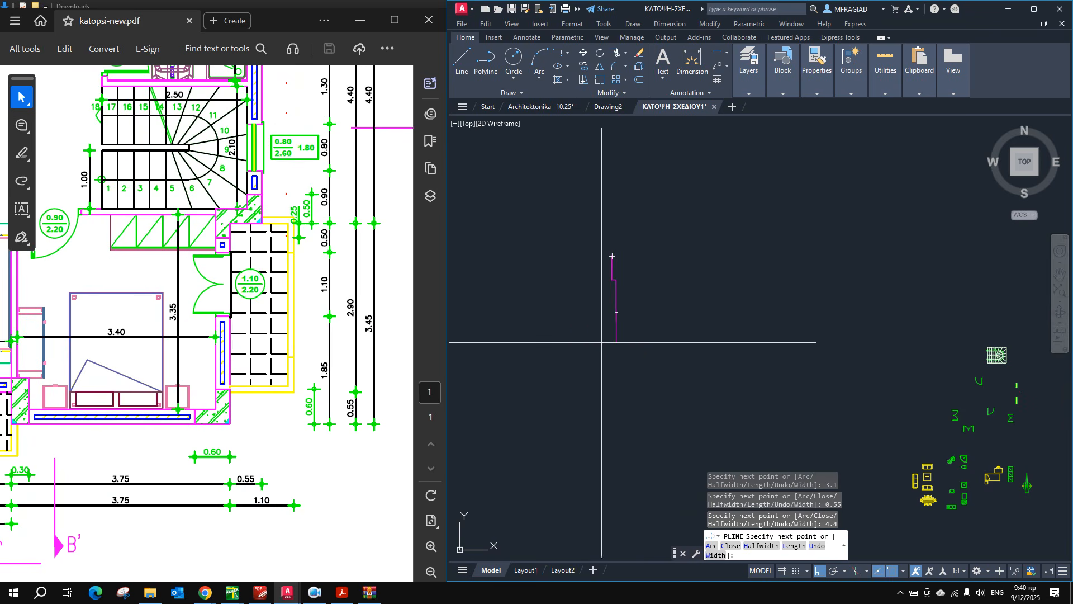
{"action": "type", "text": "0.5"}
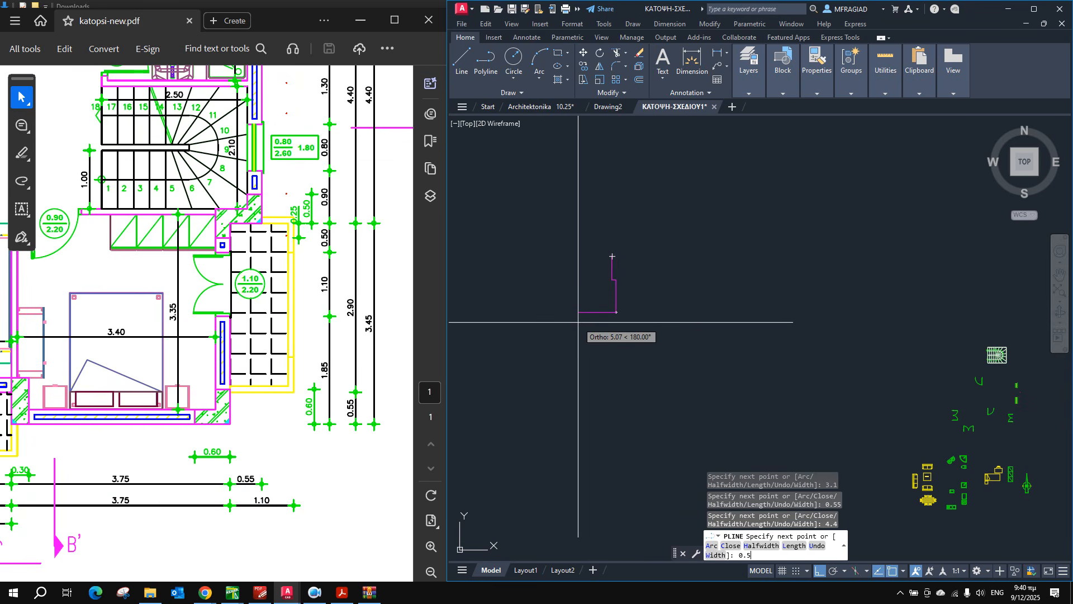
{"action": "type", "text": "5"}
{"action": "key", "text": "Return"}
Continue the polyline around the bedroom's outer corner with segments 3.45 downward and 3.75 to the left, following katopsi-new.pdf.
{"action": "scroll", "coordinate": [615, 333], "scroll_direction": "up", "scroll_amount": 5}
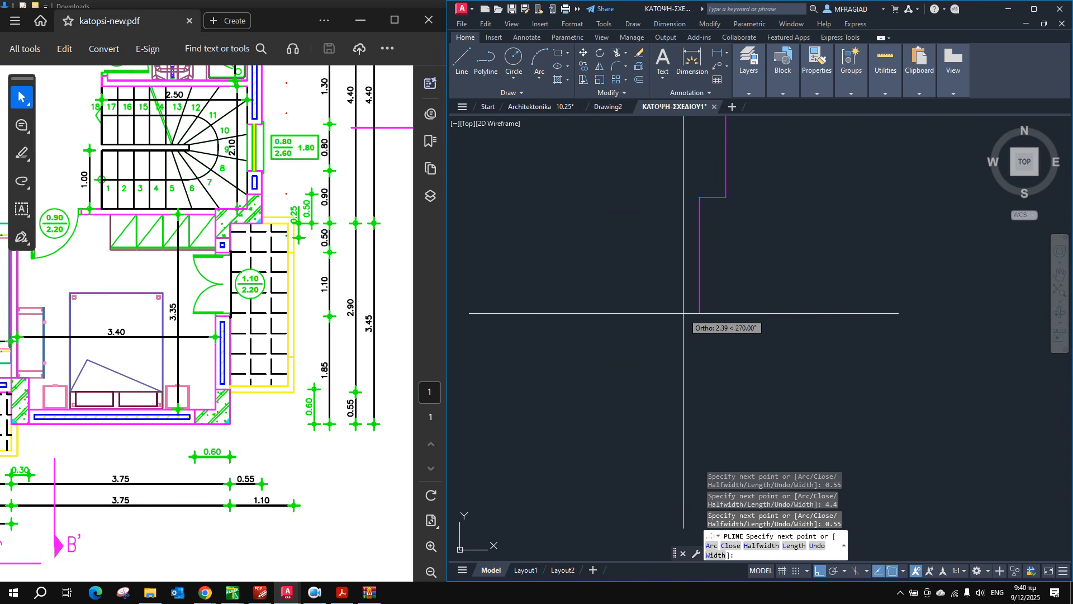
{"action": "type", "text": "3.45"}
{"action": "key", "text": "Return"}
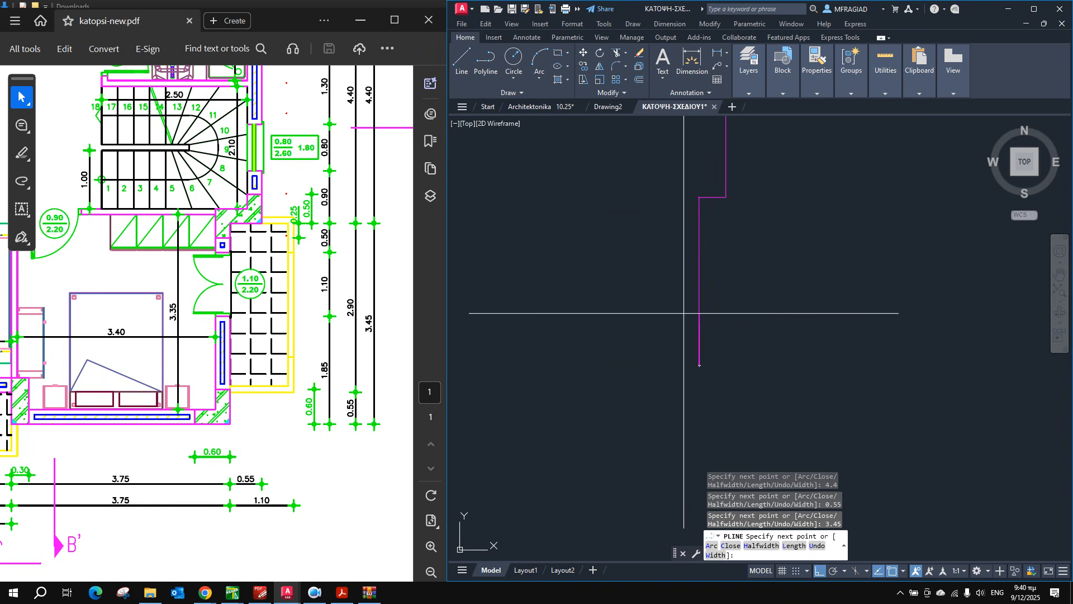
{"action": "left_click", "coordinate": [256, 336]}
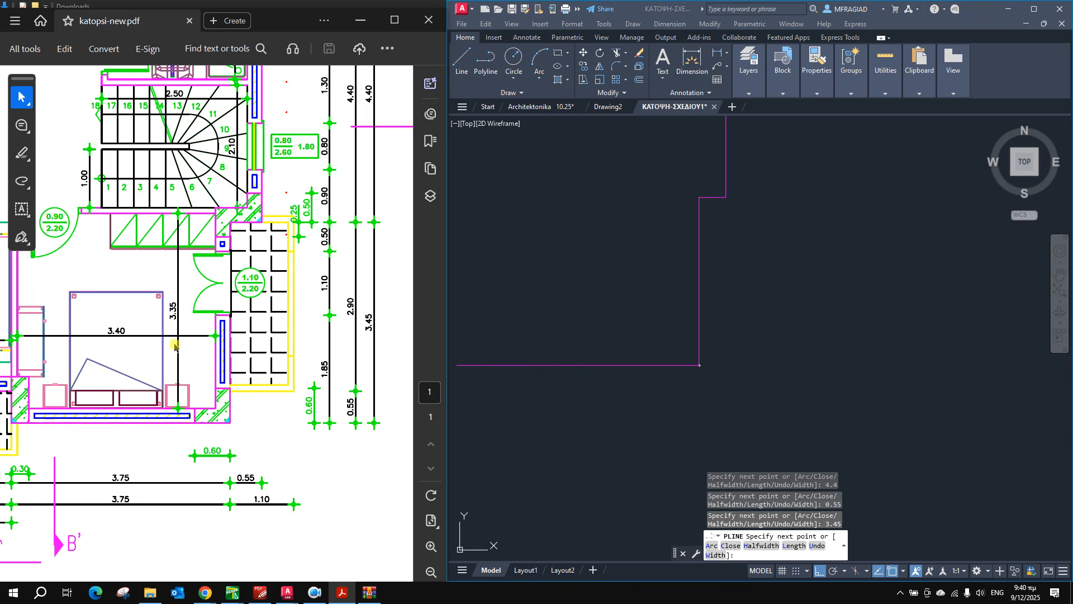
{"action": "scroll", "coordinate": [180, 348], "scroll_direction": "down", "scroll_amount": 1, "text": "ctrl"}
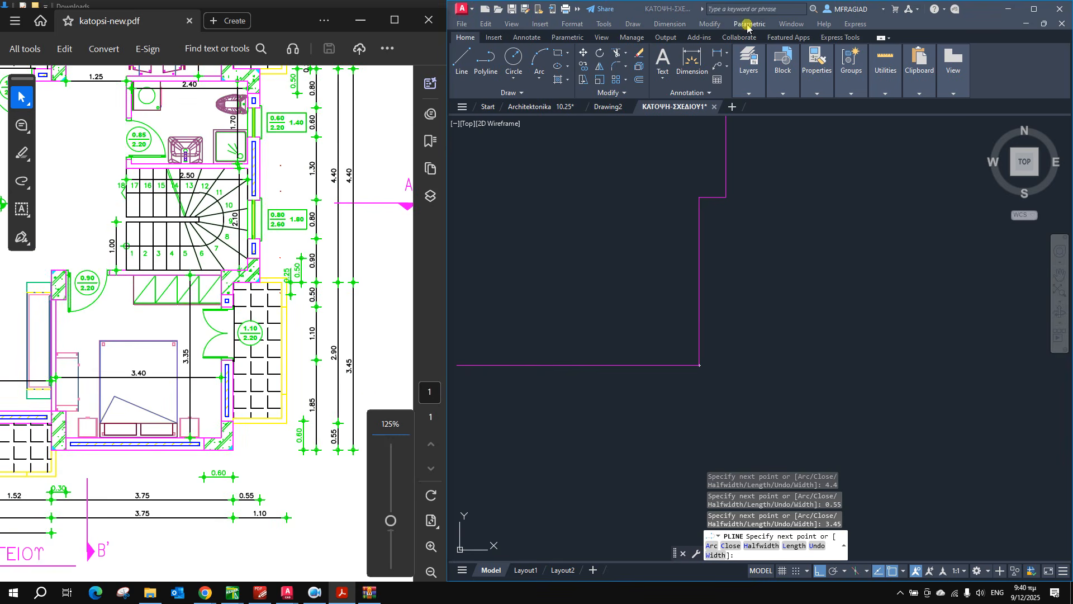
{"action": "left_click", "coordinate": [674, 14]}
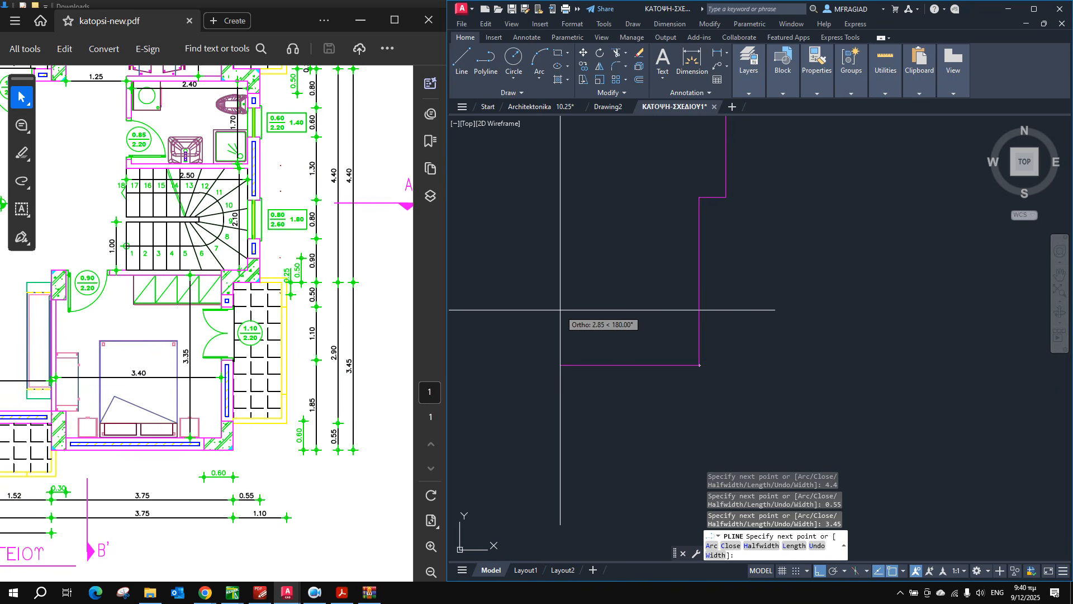
{"action": "key", "text": "Return"}
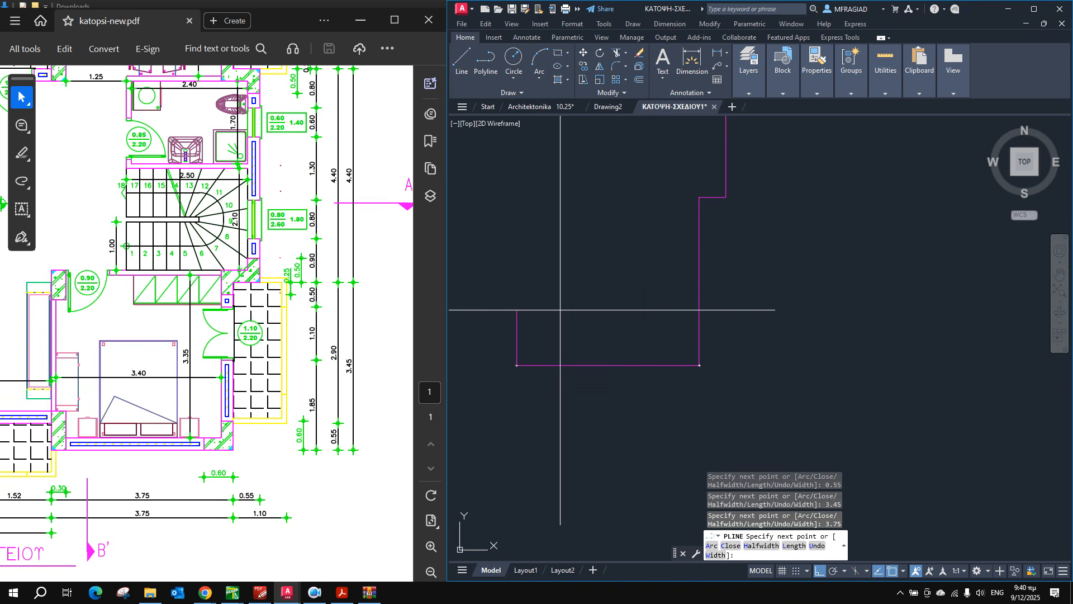
Find the setback between the bedroom and living room in katopsi-new.pdf and add a 0.55 upward polyline segment.
{"action": "left_click", "coordinate": [163, 359]}
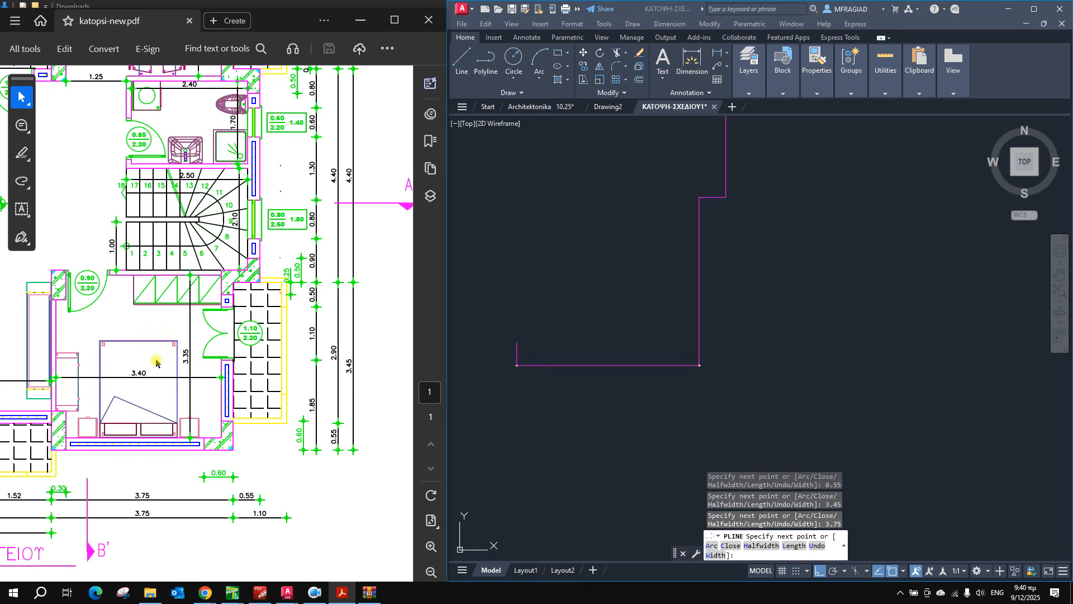
{"action": "scroll", "coordinate": [267, 374], "scroll_direction": "down", "scroll_amount": 2, "text": "ctrl"}
{"action": "scroll", "coordinate": [59, 500], "scroll_direction": "down", "scroll_amount": 2, "text": "ctrl"}
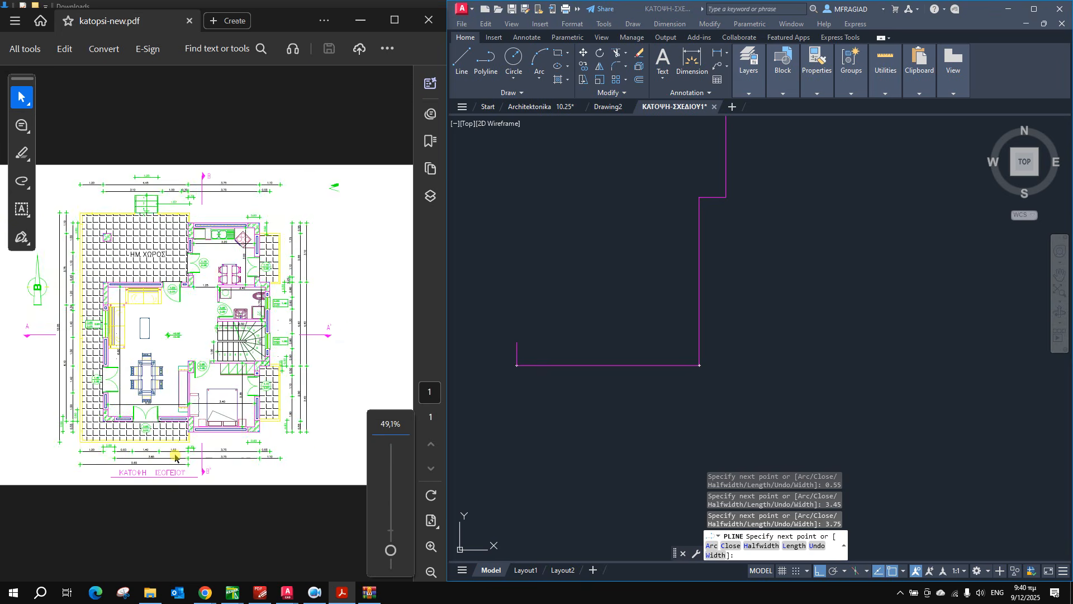
{"action": "scroll", "coordinate": [56, 438], "scroll_direction": "up", "scroll_amount": 3, "text": "ctrl"}
{"action": "scroll", "coordinate": [56, 438], "scroll_direction": "up", "scroll_amount": 1, "text": "ctrl"}
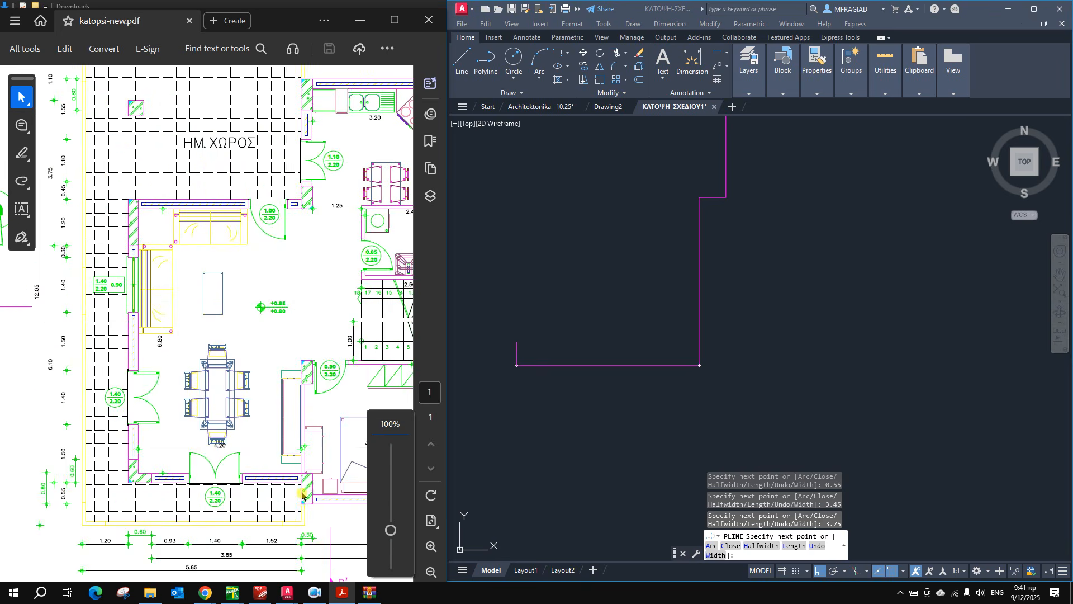
{"action": "left_click", "coordinate": [646, 8]}
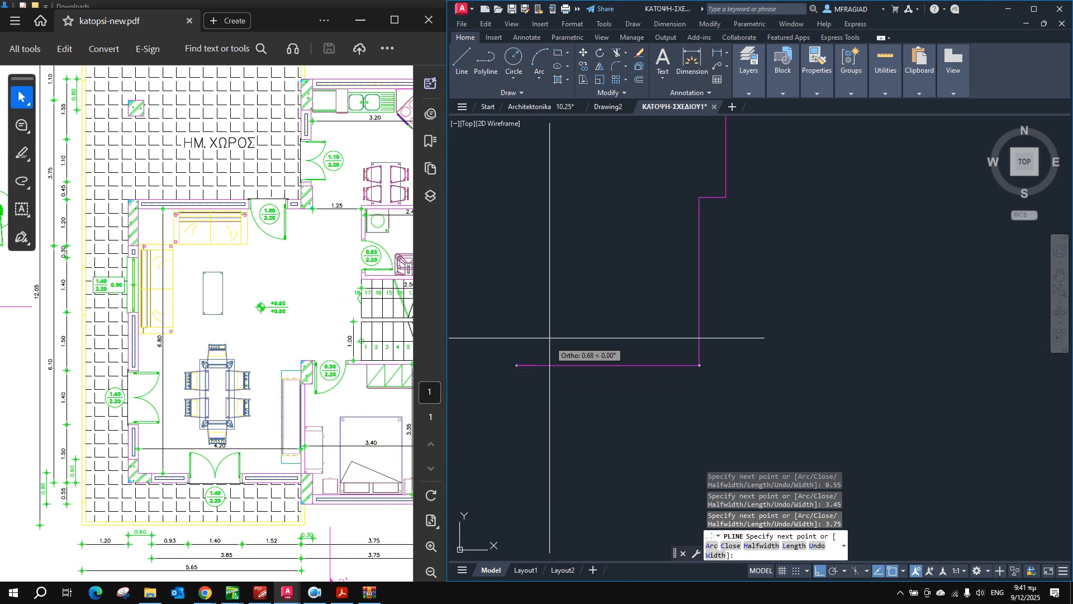
{"action": "type", "text": "5"}
{"action": "key", "text": "Return"}
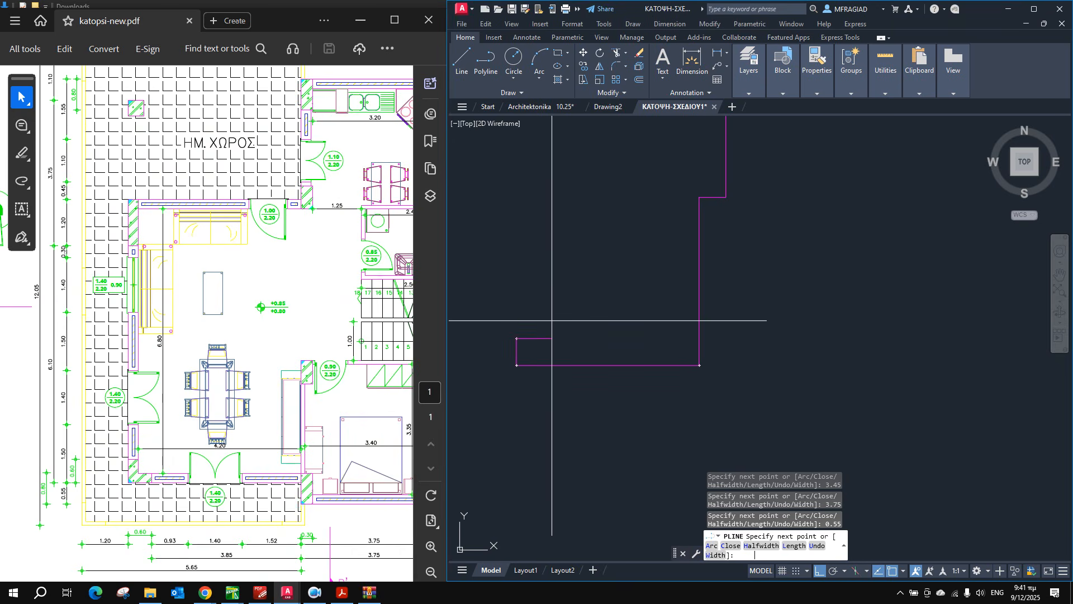
Read the living room's lower wall dimensions in katopsi-new.pdf and add leftward polyline segments of 3.85 and 0.6.
{"action": "left_click", "coordinate": [139, 435]}
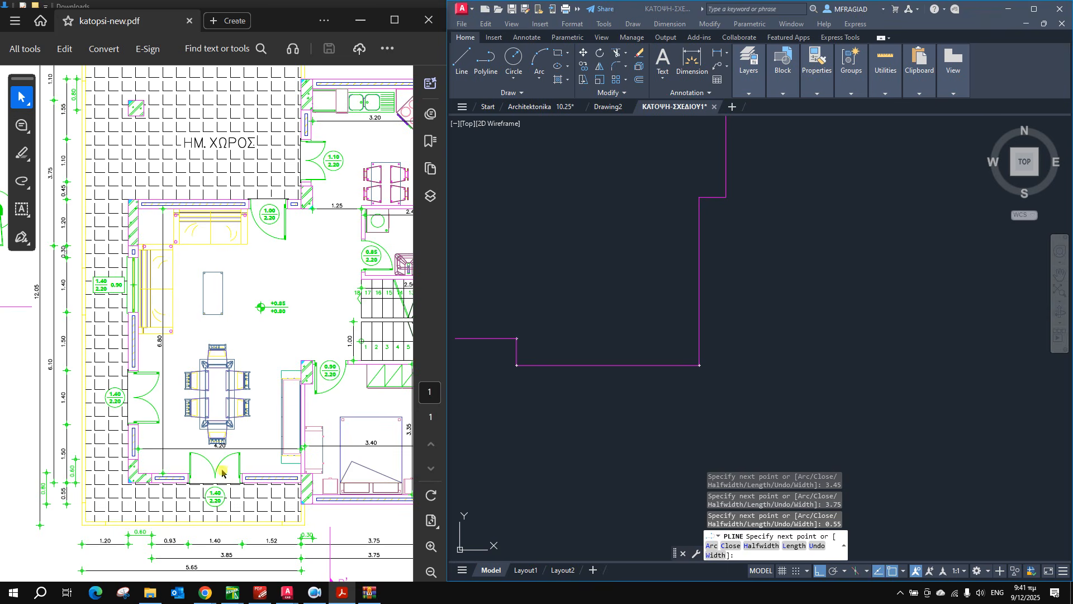
{"action": "scroll", "coordinate": [223, 499], "scroll_direction": "down", "scroll_amount": 1}
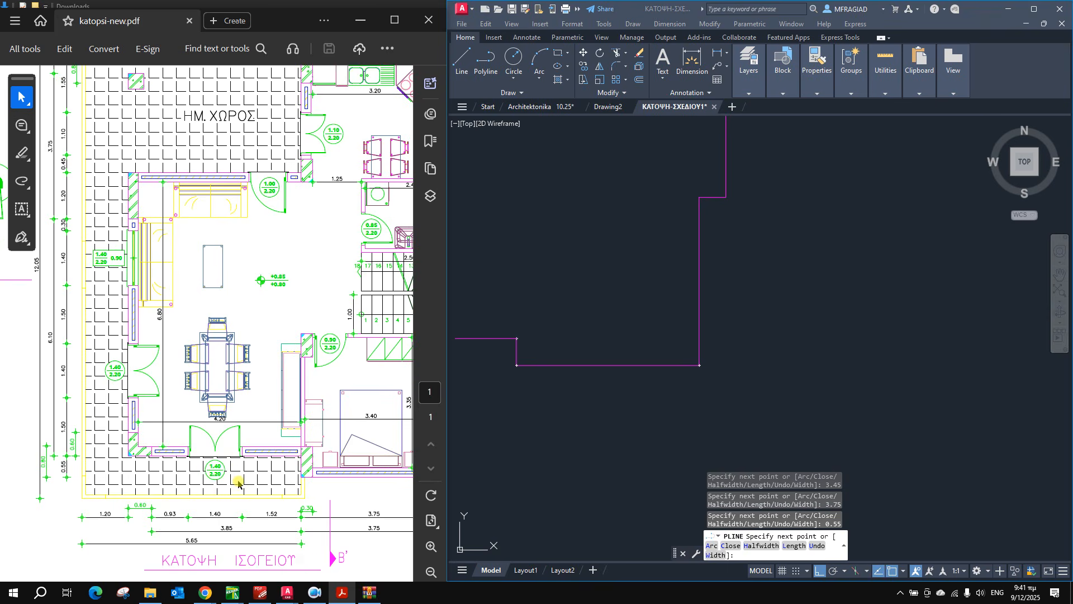
{"action": "scroll", "coordinate": [237, 481], "scroll_direction": "up", "scroll_amount": 1, "text": "ctrl"}
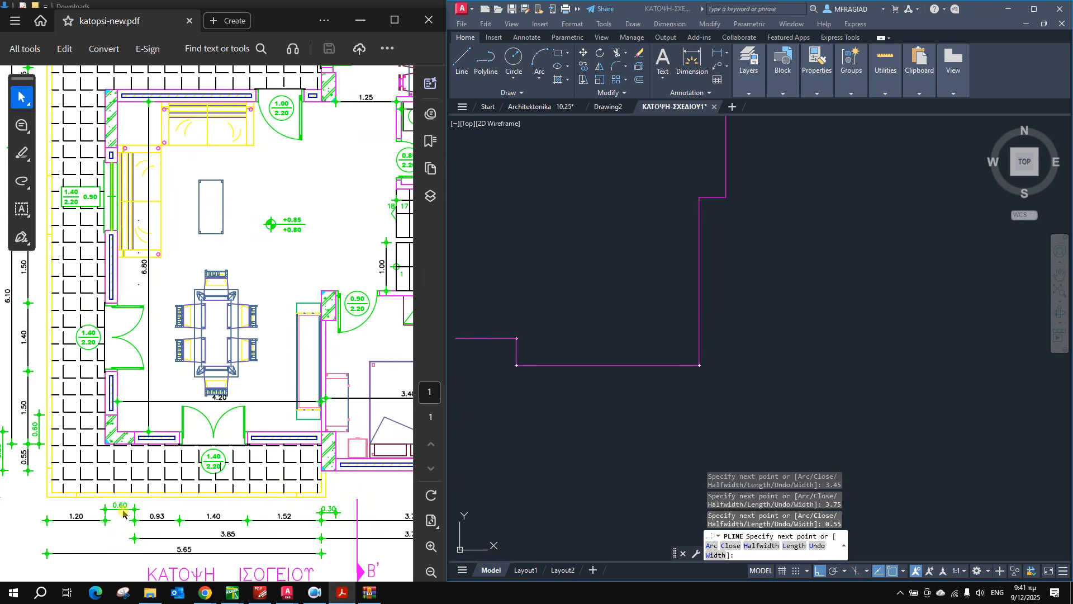
{"action": "left_click", "coordinate": [634, 8]}
{"action": "scroll", "coordinate": [772, 338], "scroll_direction": "down", "scroll_amount": 4}
{"action": "scroll", "coordinate": [633, 328], "scroll_direction": "up", "scroll_amount": 4}
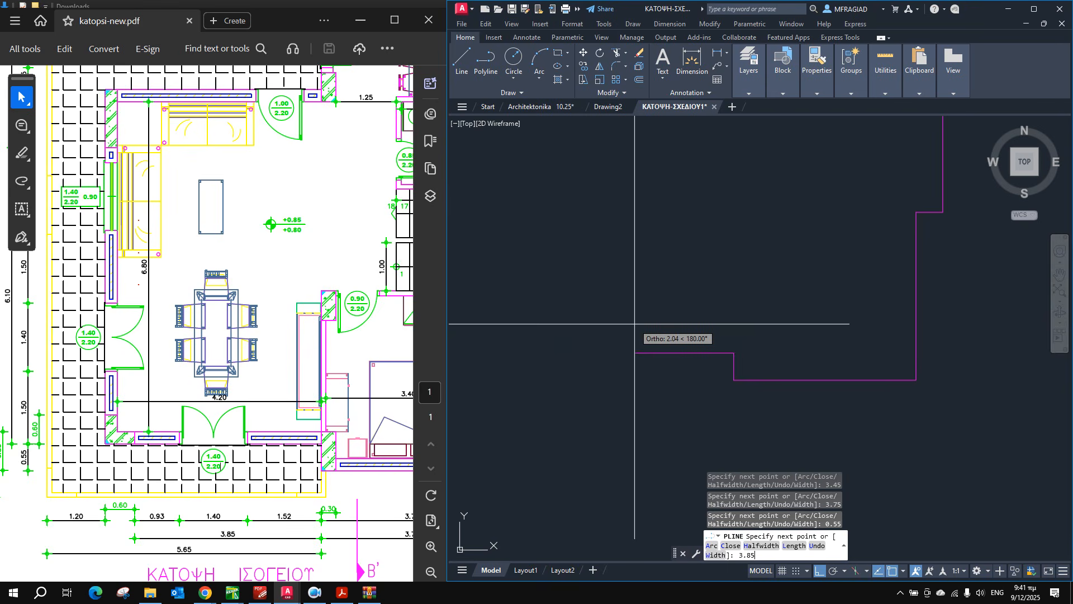
{"action": "key", "text": "Return"}
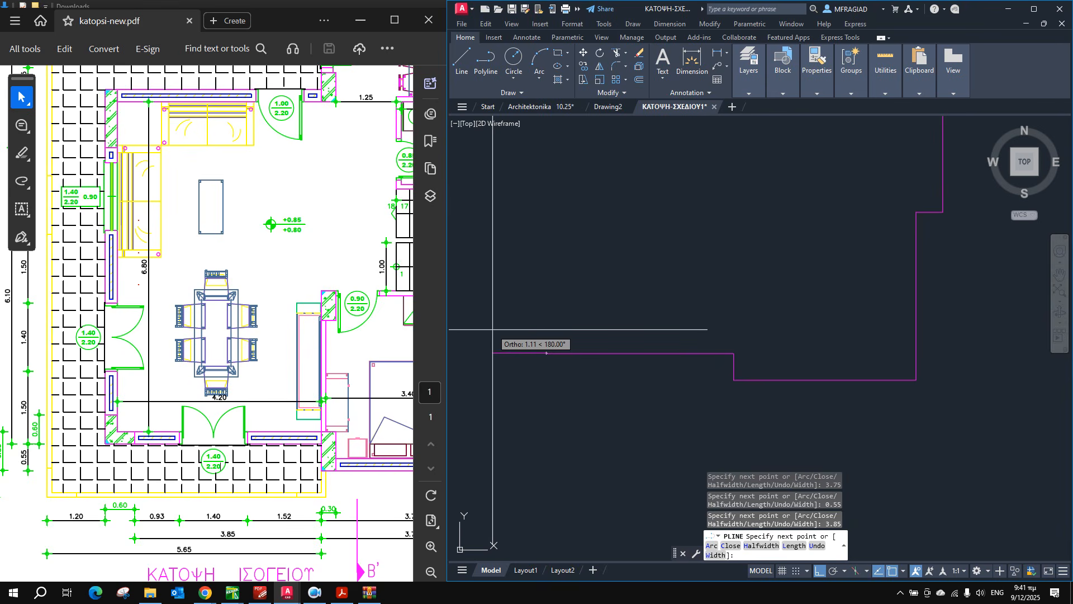
{"action": "type", "text": "0.6"}
{"action": "key", "text": "Return"}
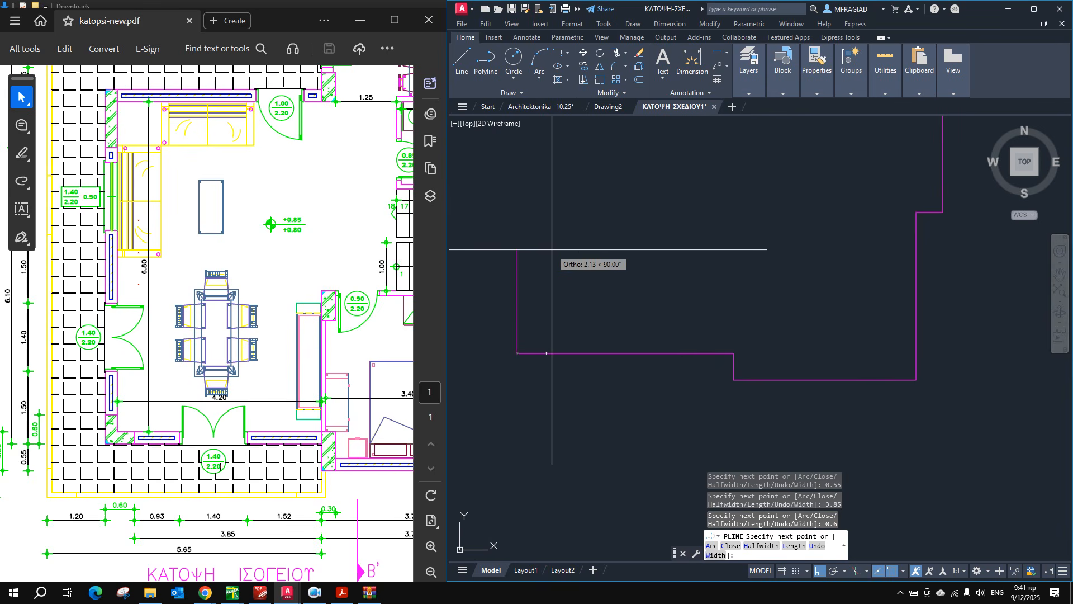
Check the living room's outer side wall length in katopsi-new.pdf and add a 6.1 upward polyline segment.
{"action": "left_click", "coordinate": [184, 306]}
{"action": "scroll", "coordinate": [196, 302], "scroll_direction": "down", "scroll_amount": 2, "text": "ctrl"}
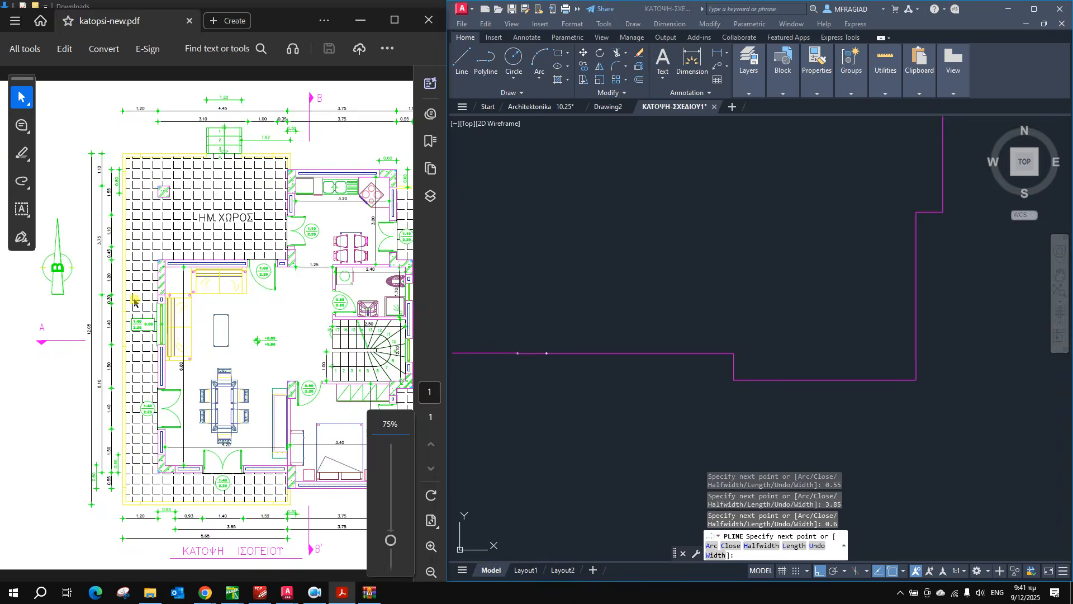
{"action": "scroll", "coordinate": [120, 300], "scroll_direction": "up", "scroll_amount": 1, "text": "ctrl"}
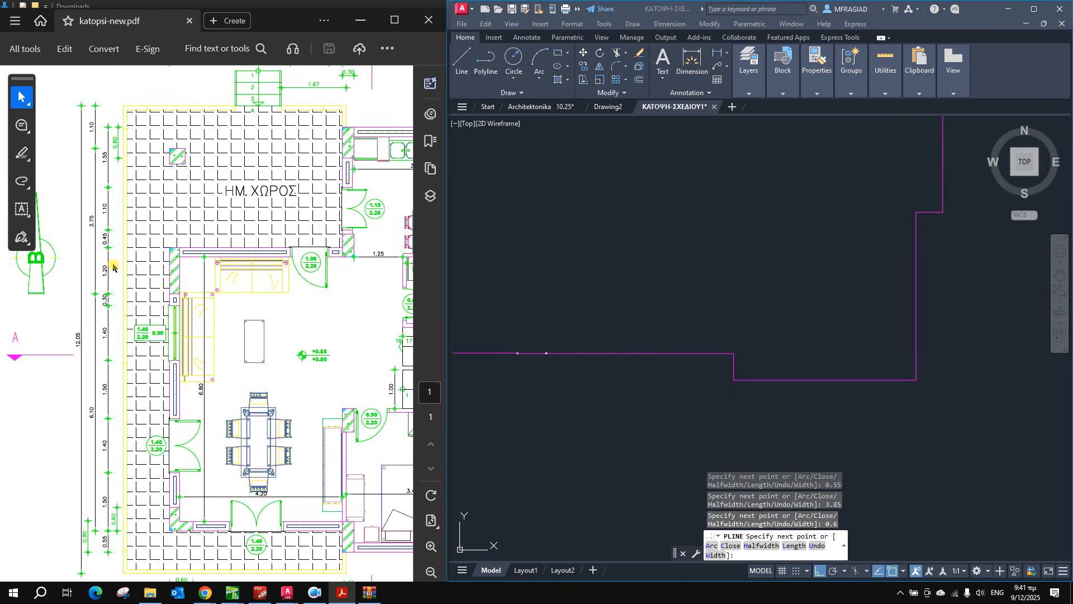
{"action": "left_click", "coordinate": [630, 8]}
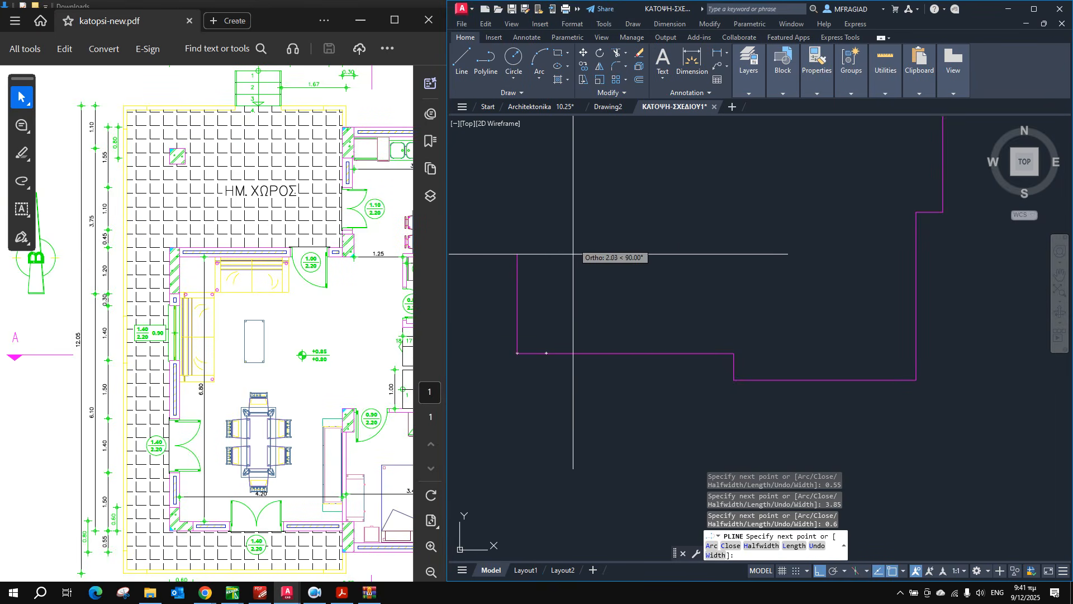
{"action": "type", "text": "6.1"}
{"action": "key", "text": "Return"}
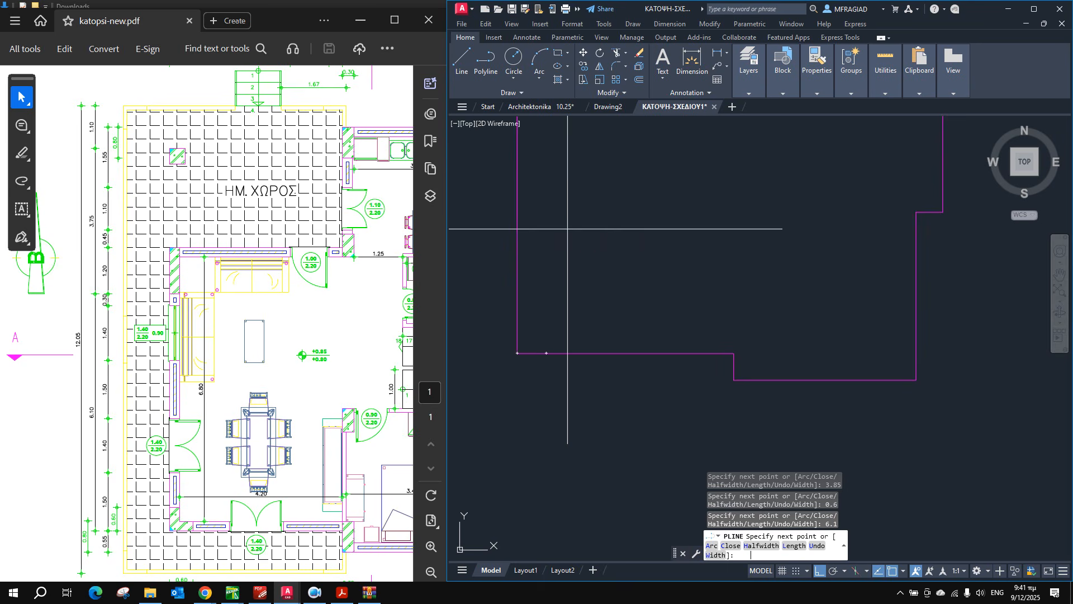
Add a 1.2 upward polyline segment to complete the living room's outer side wall.
{"action": "scroll", "coordinate": [569, 287], "scroll_direction": "down", "scroll_amount": 3}
{"action": "scroll", "coordinate": [602, 186], "scroll_direction": "up", "scroll_amount": 3}
{"action": "middle_click_drag", "start_coordinate": [556, 183], "coordinate": [588, 223]}
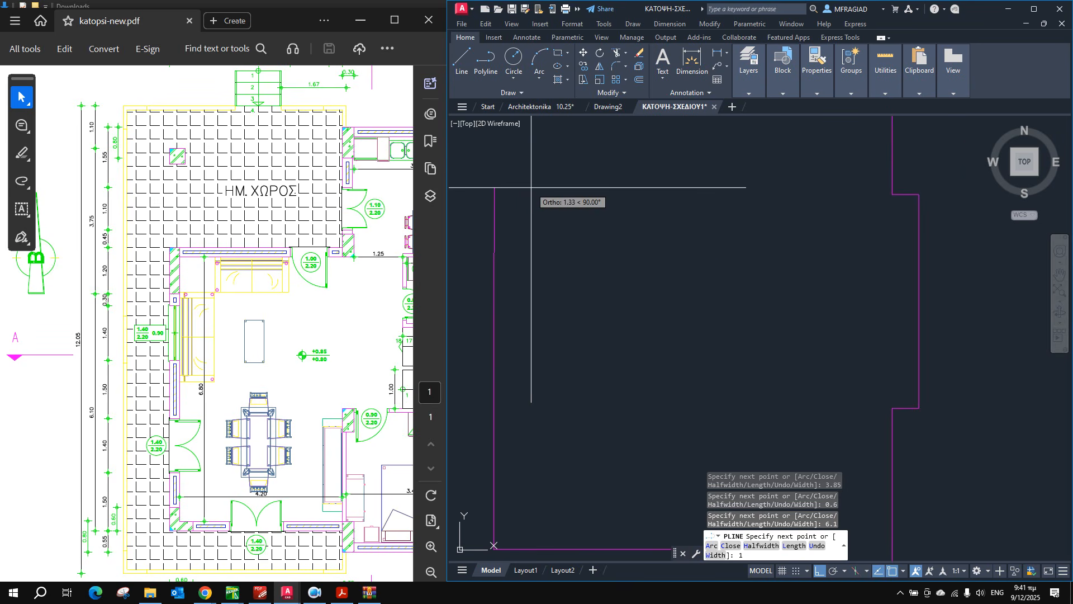
{"action": "type", "text": "1.2"}
{"action": "key", "text": "Return"}
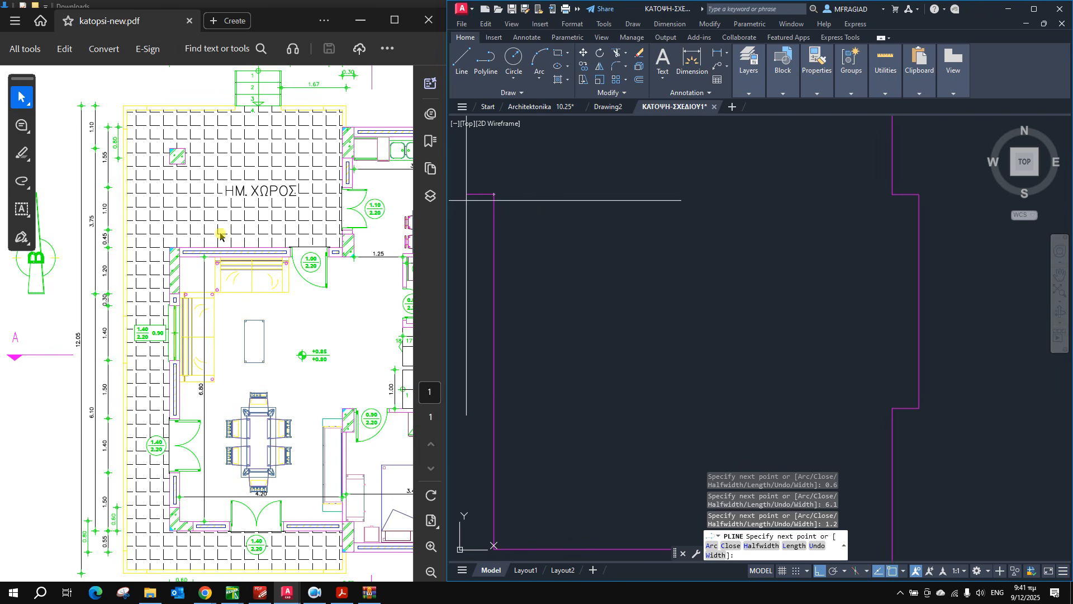
Read the dimensions along the living room's upper wall in katopsi-new.pdf and add rightward polyline segments of 3.1, 1 and 0.35.
{"action": "left_click", "coordinate": [247, 253]}
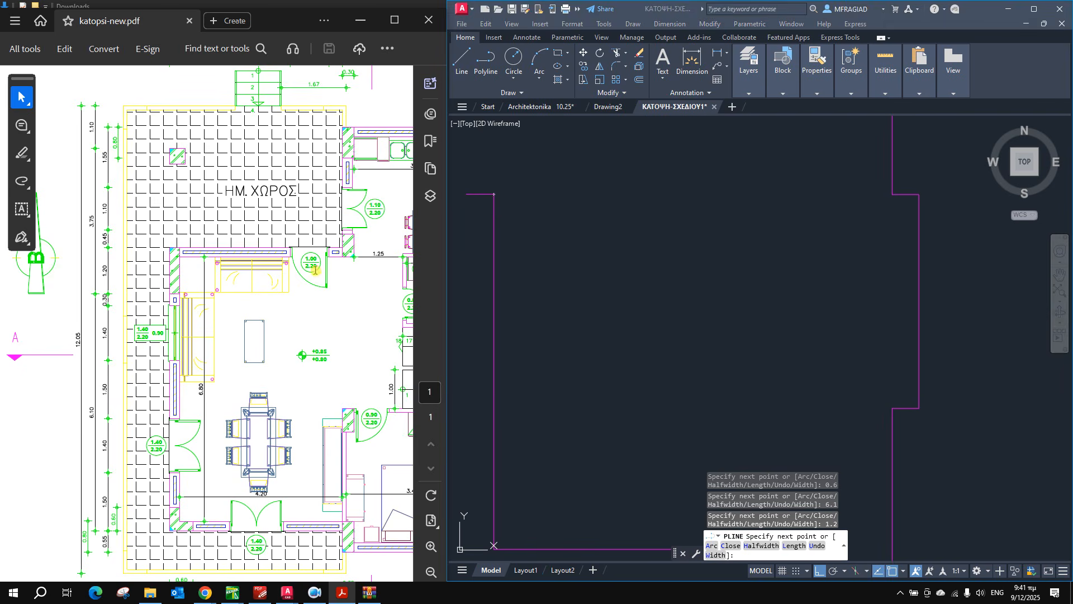
{"action": "scroll", "coordinate": [315, 270], "scroll_direction": "up", "scroll_amount": 2}
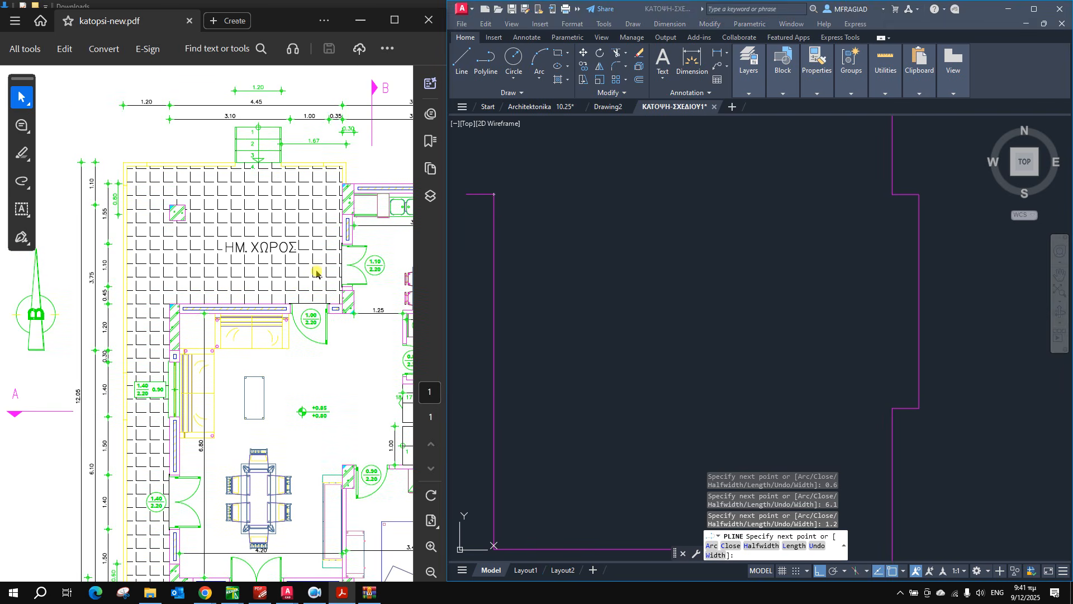
{"action": "left_click", "coordinate": [626, 10]}
{"action": "type", "text": "3.1"}
{"action": "key", "text": "Return"}
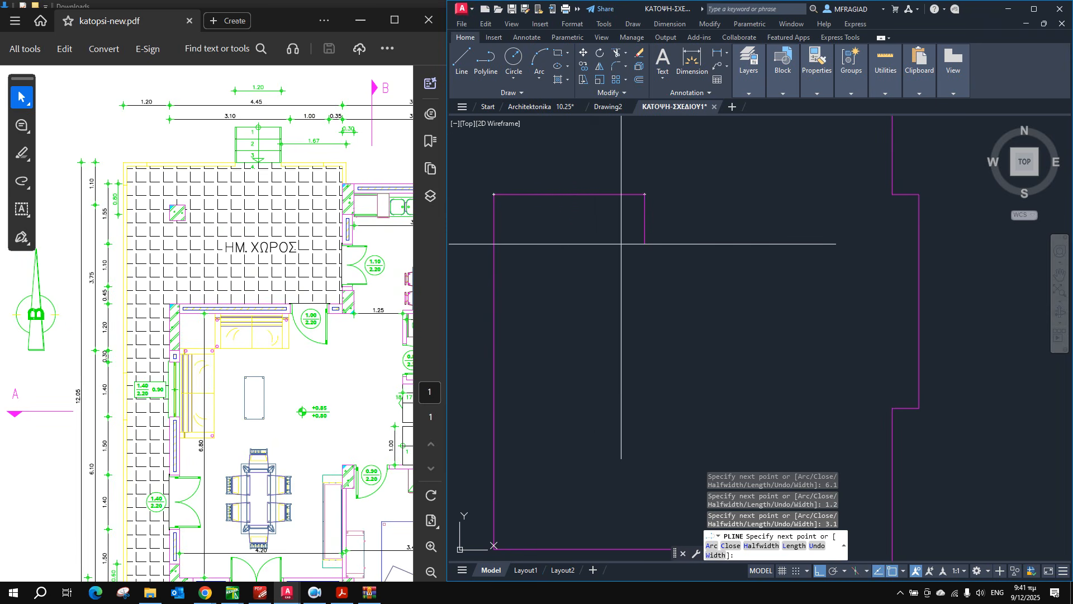
{"action": "type", "text": "1"}
{"action": "key", "text": "Return"}
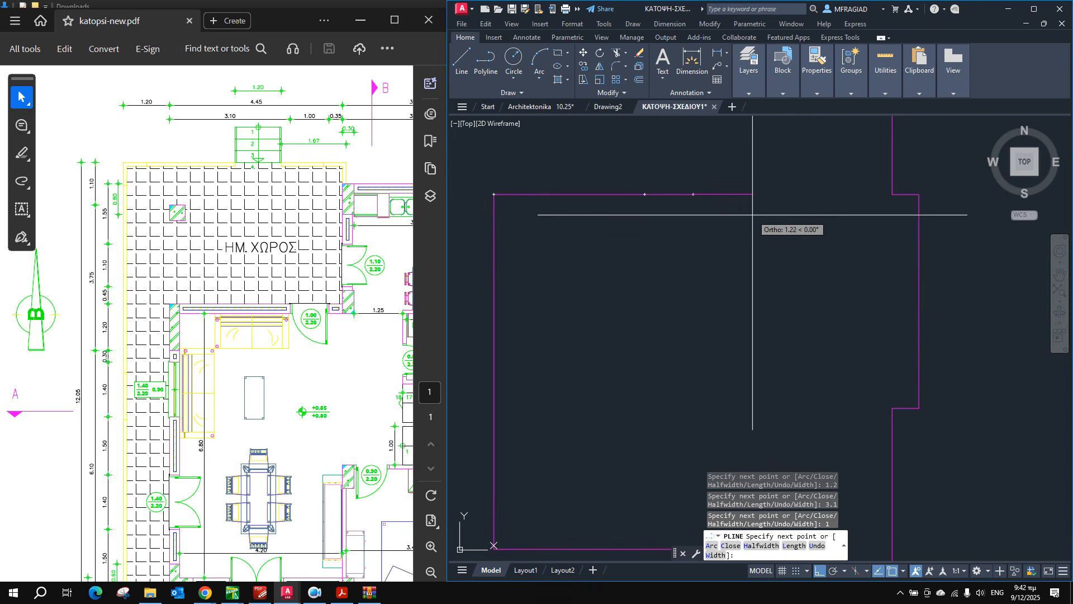
{"action": "type", "text": "0.35"}
{"action": "key", "text": "Return"}
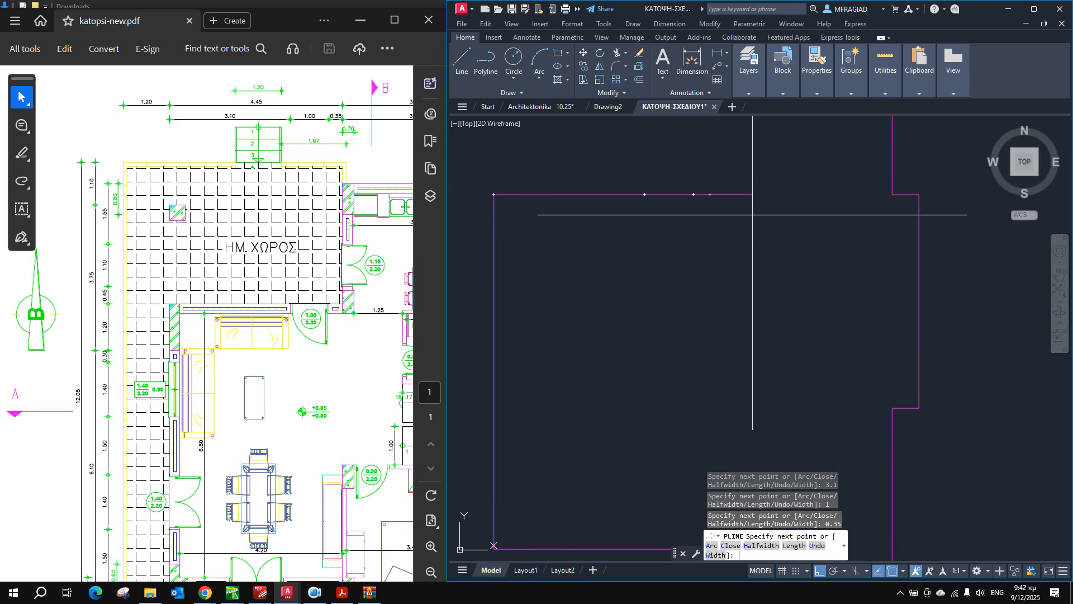
Check the corner between the living room and kitchen in katopsi-new.pdf and add a 0.45 upward polyline segment.
{"action": "left_click", "coordinate": [214, 119]}
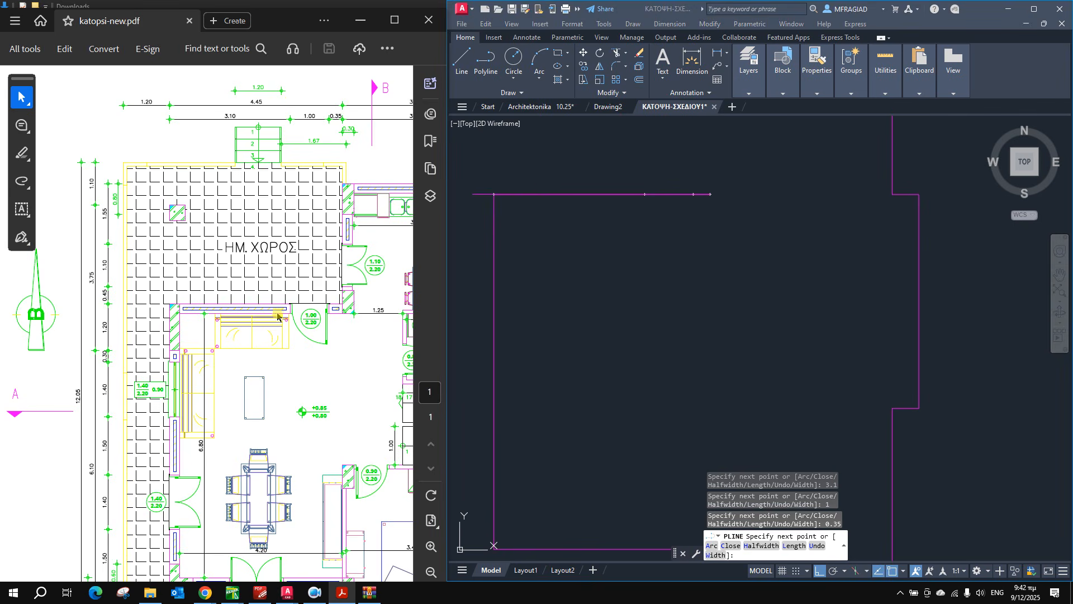
{"action": "scroll", "coordinate": [277, 314], "scroll_direction": "up", "scroll_amount": 2, "text": "ctrl"}
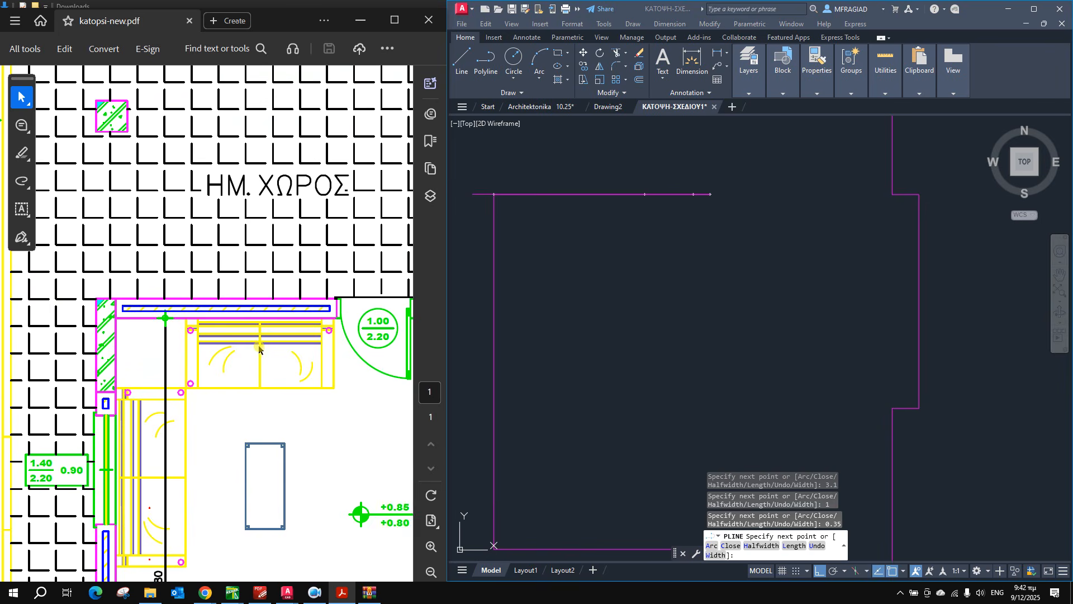
{"action": "middle_click_drag", "start_coordinate": [253, 346], "coordinate": [280, 342]}
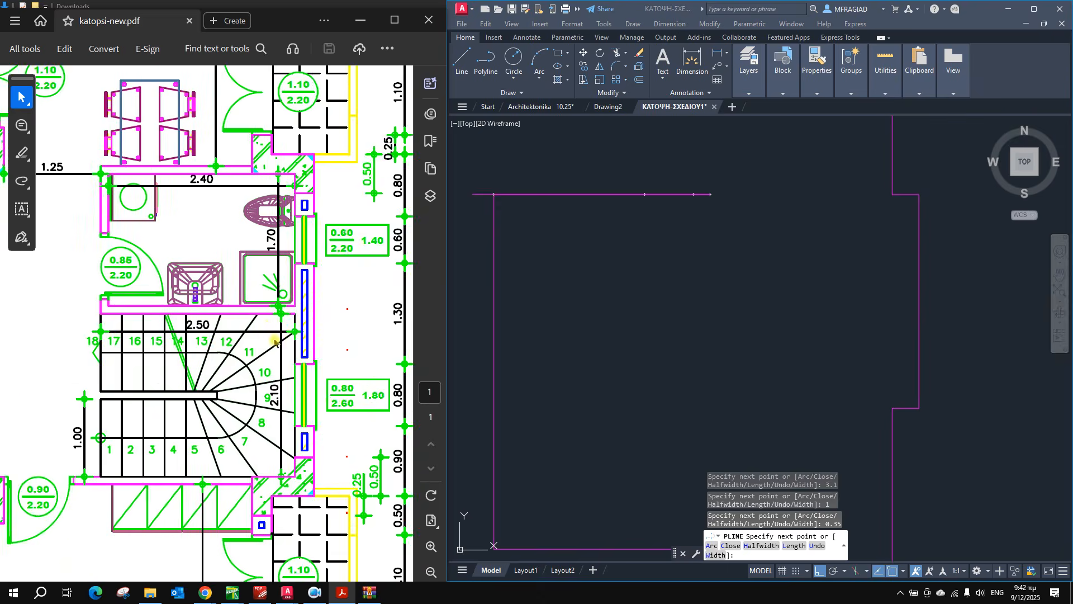
{"action": "scroll", "coordinate": [280, 320], "scroll_direction": "down", "scroll_amount": 3, "text": "ctrl"}
{"action": "scroll", "coordinate": [76, 250], "scroll_direction": "up", "scroll_amount": 3, "text": "ctrl"}
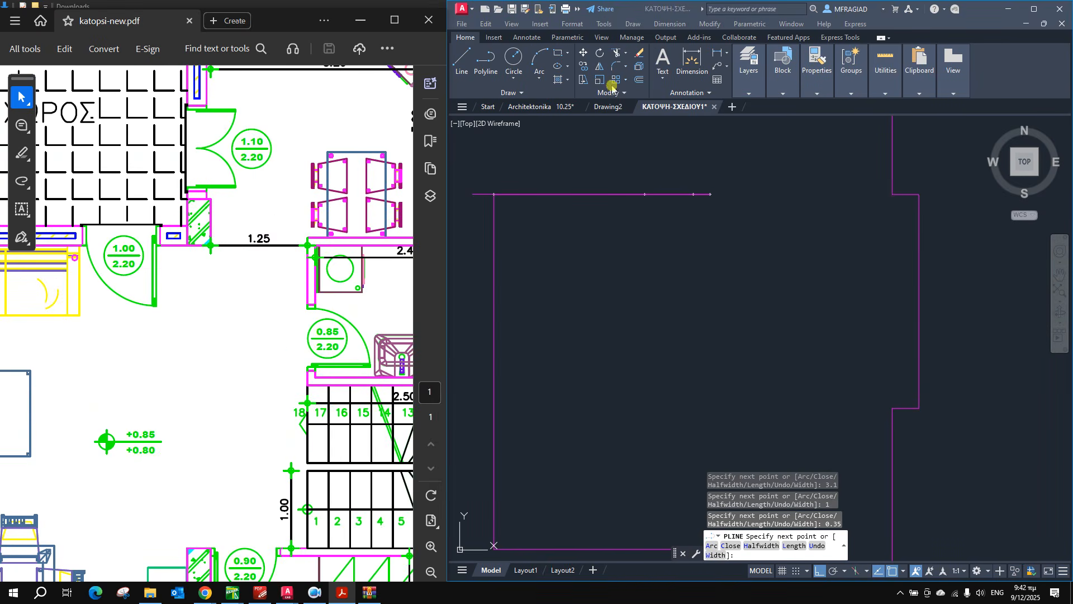
{"action": "left_click", "coordinate": [671, 10]}
{"action": "scroll", "coordinate": [685, 329], "scroll_direction": "down", "scroll_amount": 2}
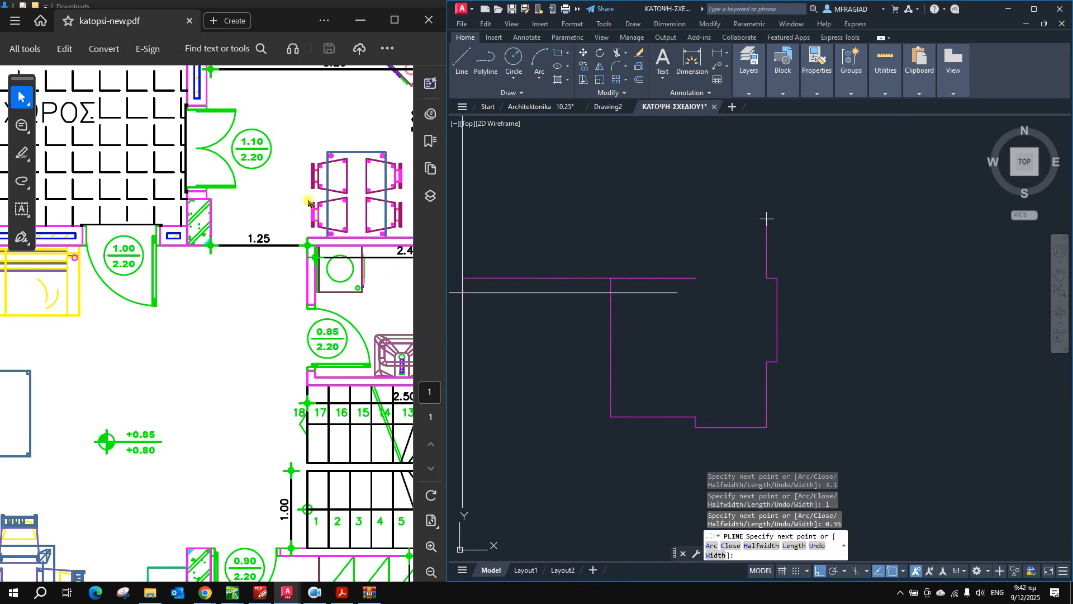
{"action": "left_click", "coordinate": [272, 216]}
{"action": "scroll", "coordinate": [292, 255], "scroll_direction": "down", "scroll_amount": 2, "text": "ctrl"}
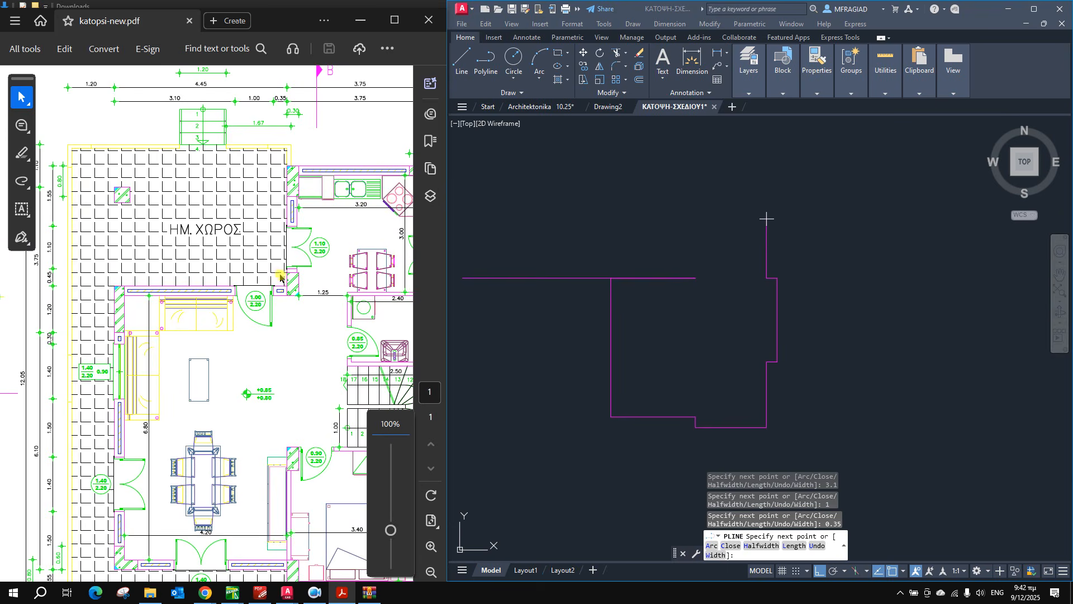
{"action": "left_click", "coordinate": [679, 14]}
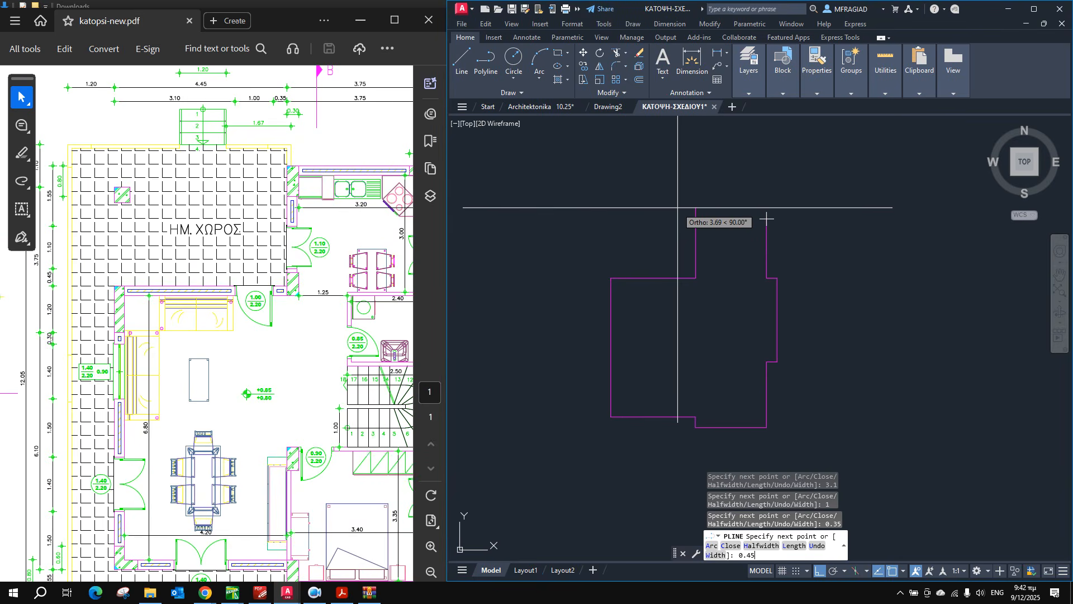
{"action": "key", "text": "Return"}
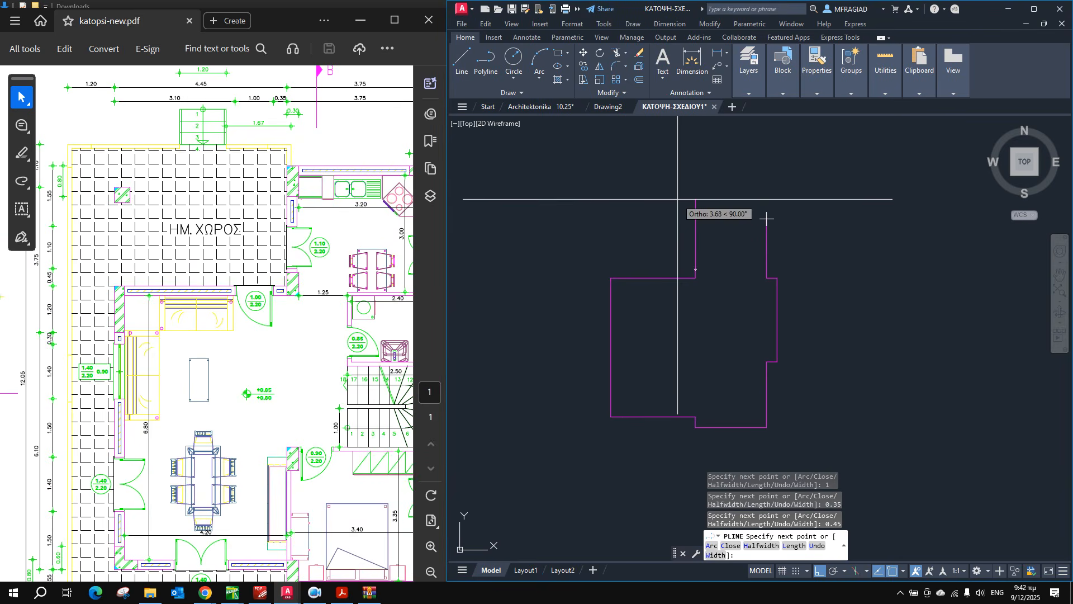
Add upward polyline segments of 1.1 and 1.55 along the kitchen's side wall and close the exterior outline.
{"action": "type", "text": "1.1"}
{"action": "key", "text": "Return"}
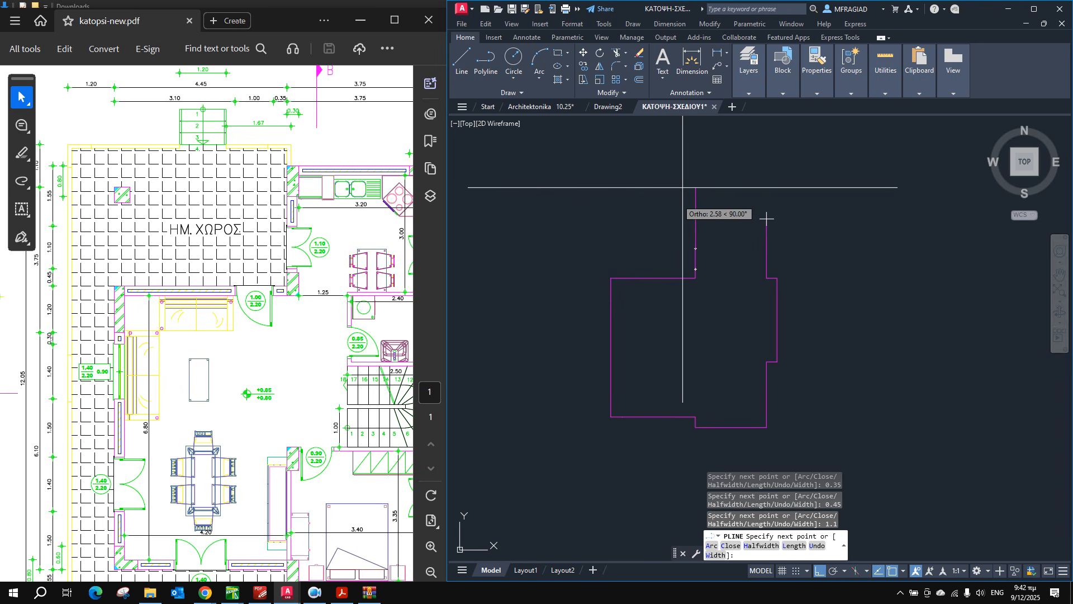
{"action": "type", "text": "1.55"}
{"action": "key", "text": "Return"}
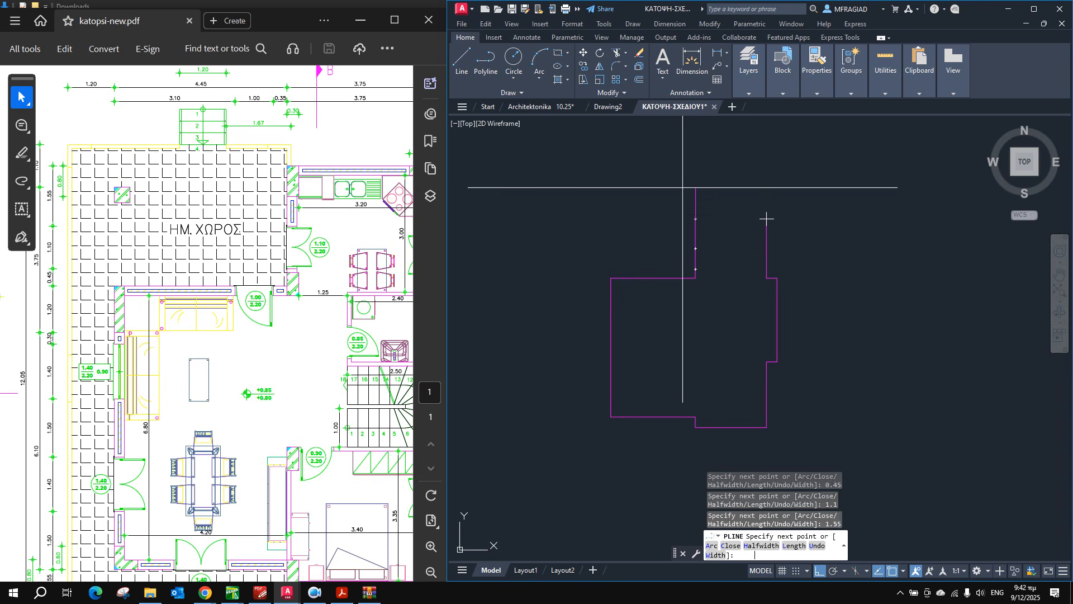
{"action": "scroll", "coordinate": [732, 215], "scroll_direction": "up", "scroll_amount": 4}
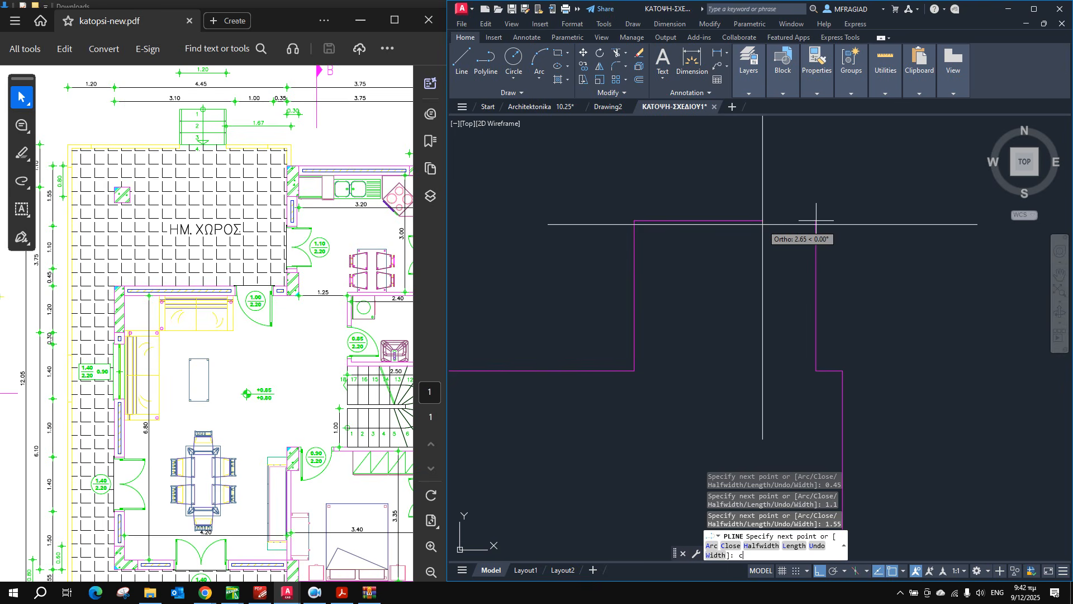
{"action": "key", "text": "Return"}
{"action": "scroll", "coordinate": [763, 216], "scroll_direction": "down", "scroll_amount": 2}
{"action": "scroll", "coordinate": [618, 361], "scroll_direction": "up", "scroll_amount": 2}
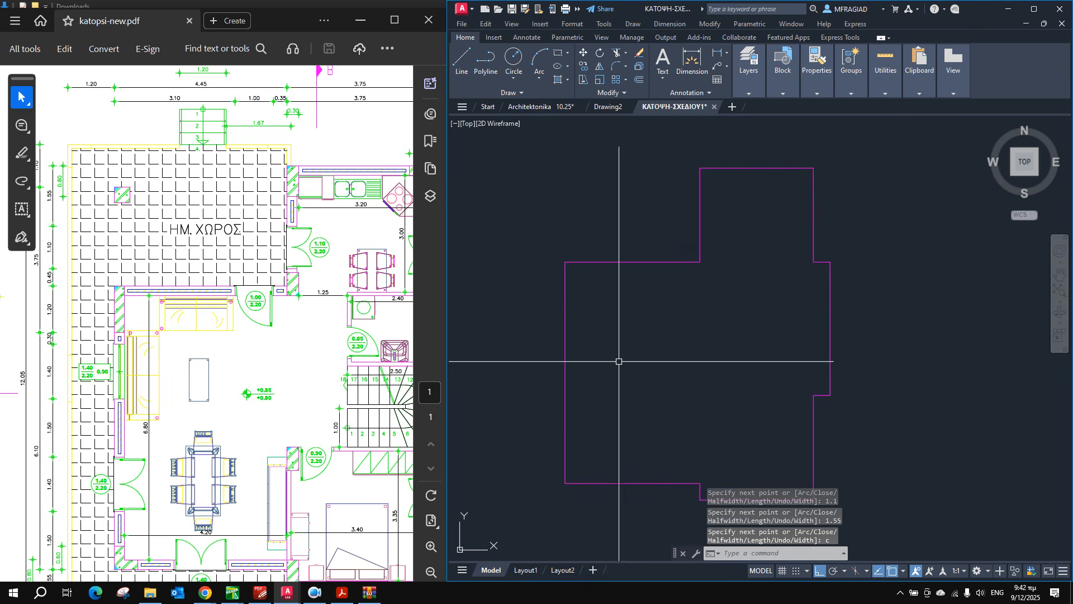
Review the full plan in katopsi-new.pdf and offset the closed exterior outline 0.25 inward.
{"action": "left_click", "coordinate": [303, 235]}
{"action": "scroll", "coordinate": [257, 218], "scroll_direction": "down", "scroll_amount": 3, "text": "ctrl"}
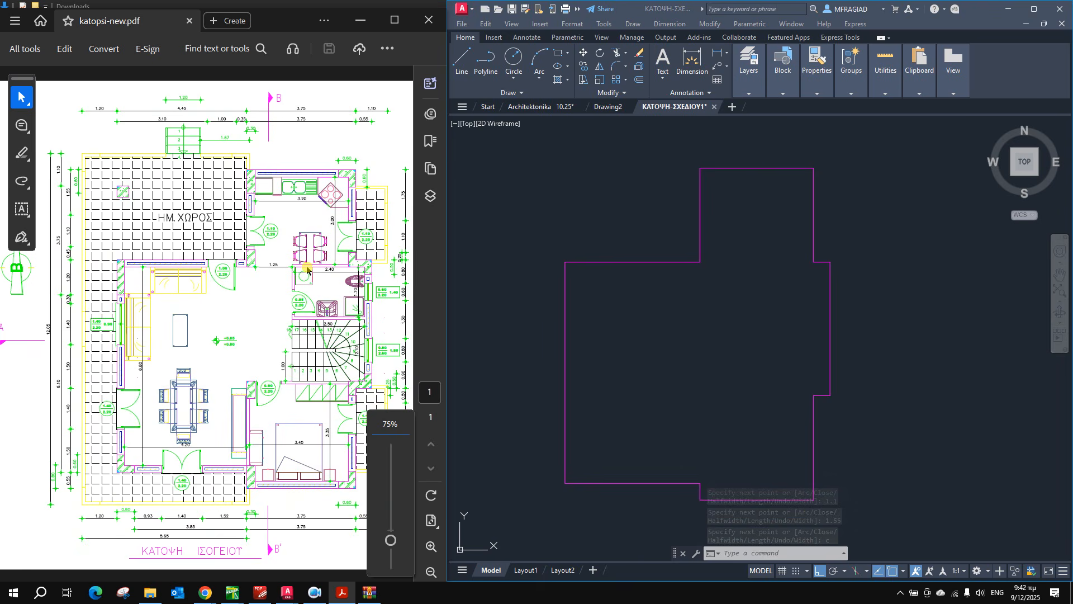
{"action": "left_click", "coordinate": [637, 327]}
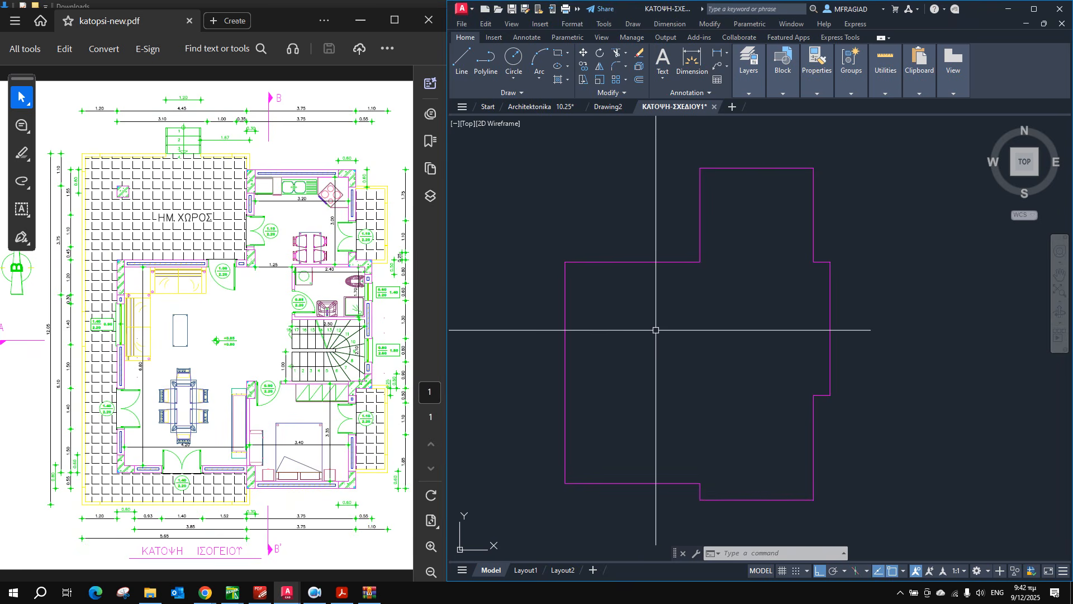
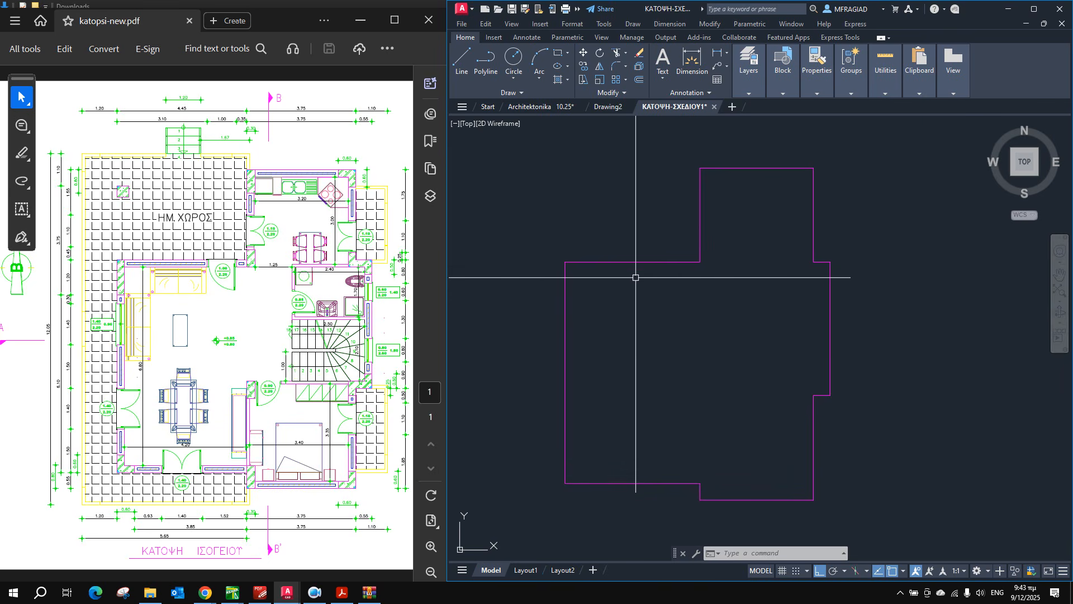
{"action": "left_click", "coordinate": [638, 82]}
{"action": "type", "text": "0.25"}
{"action": "key", "text": "Return"}
{"action": "left_click", "coordinate": [652, 256]}
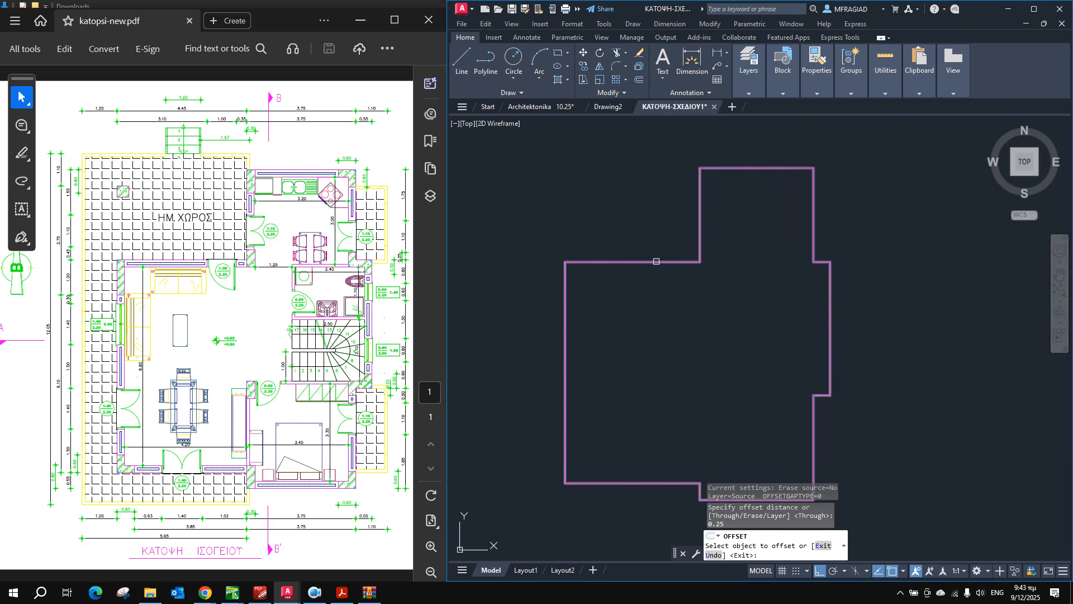
{"action": "left_click", "coordinate": [663, 291]}
{"action": "right_click", "coordinate": [667, 287]}
{"action": "left_click", "coordinate": [687, 291]}
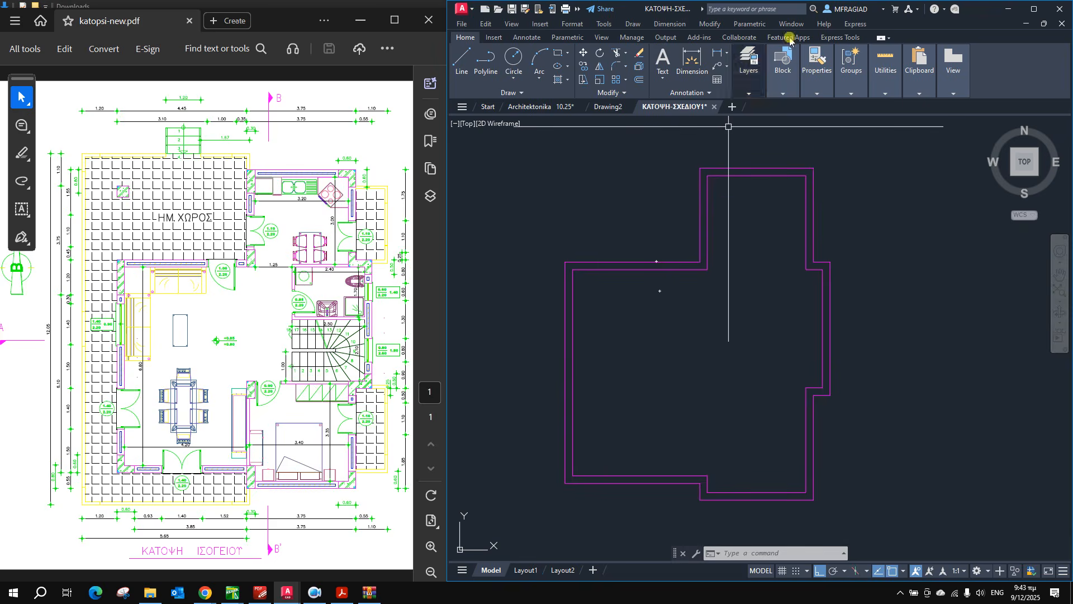
Maximize the drawing window and check the current layer.
{"action": "left_click", "coordinate": [1038, 9]}
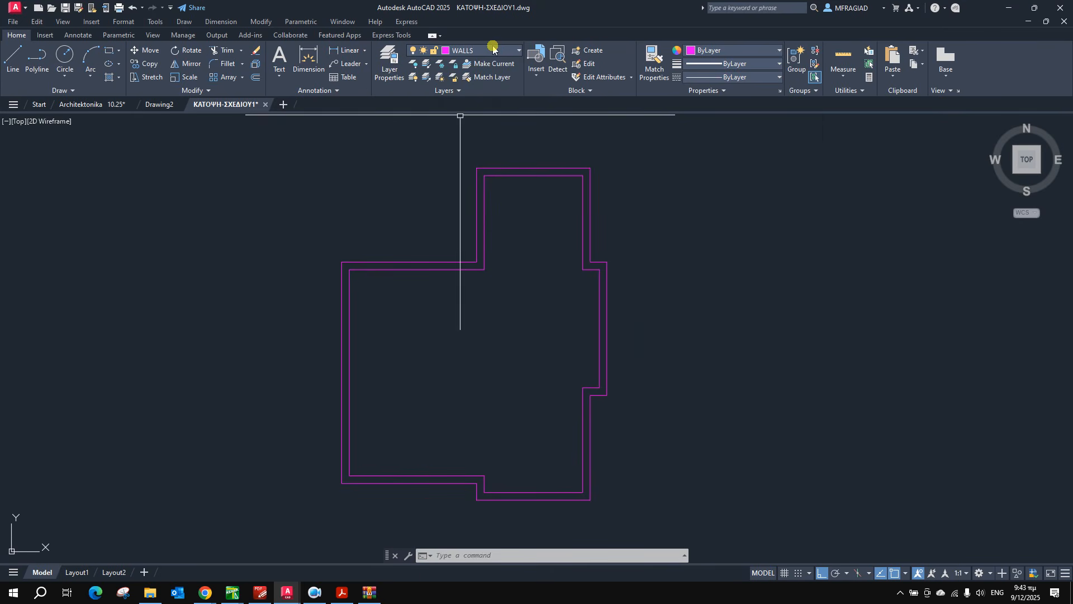
{"action": "left_click", "coordinate": [499, 51]}
{"action": "left_click", "coordinate": [499, 50]}
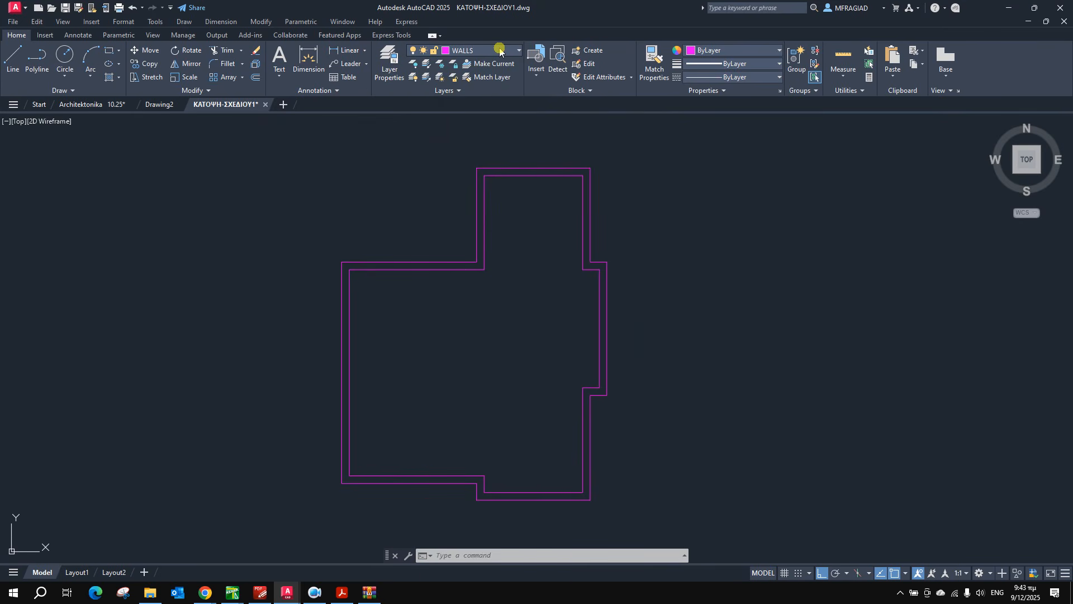
Offset the outer wall outline inward and the inner wall outline outward by 0.1, within the wall thickness.
{"action": "scroll", "coordinate": [508, 177], "scroll_direction": "up", "scroll_amount": 3}
{"action": "scroll", "coordinate": [508, 177], "scroll_direction": "up", "scroll_amount": 2}
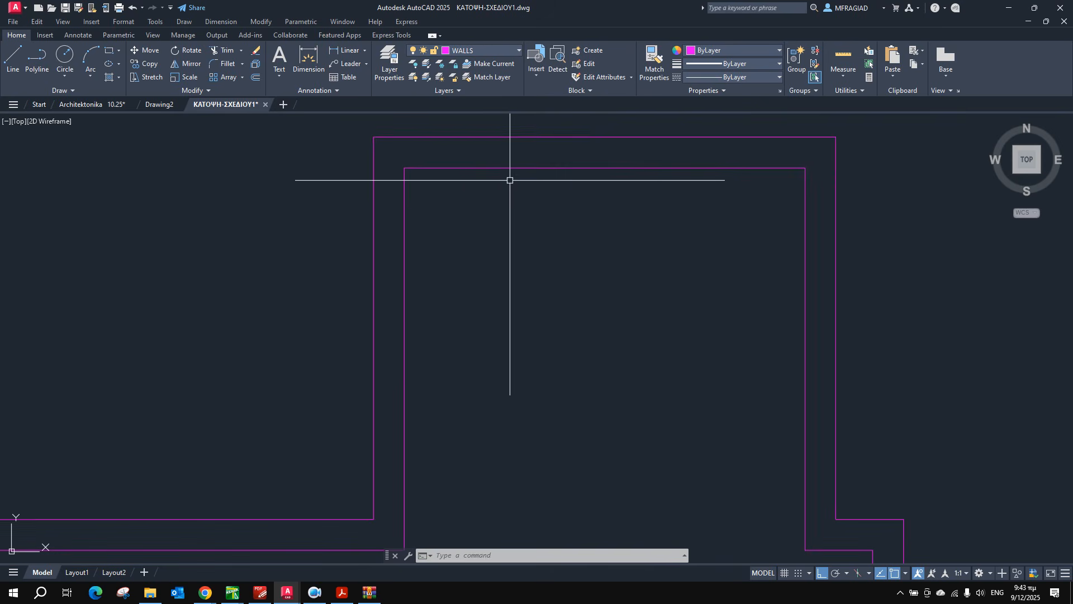
{"action": "left_click", "coordinate": [258, 78]}
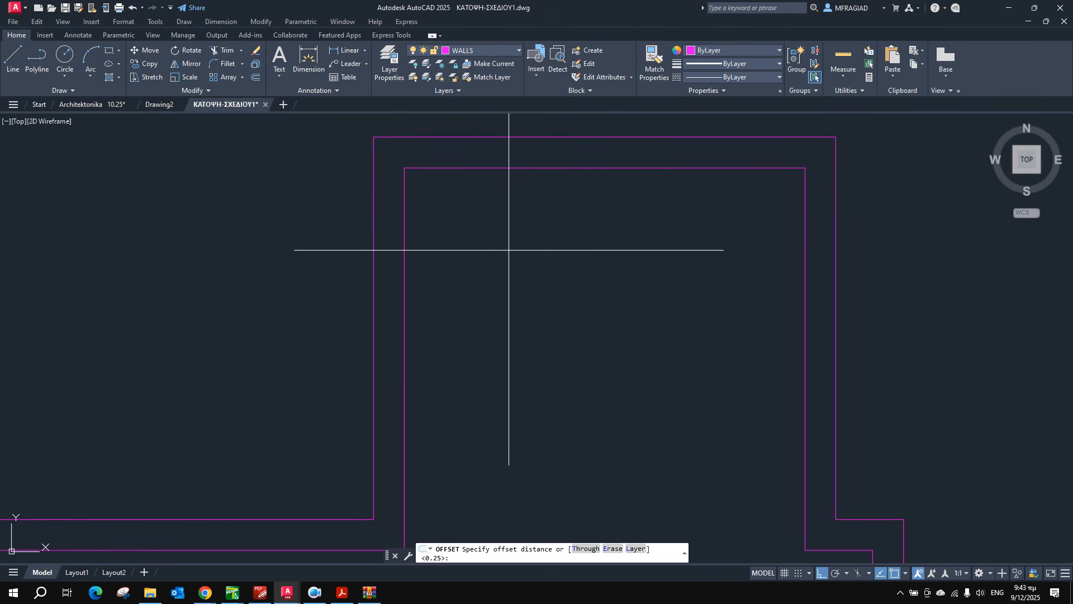
{"action": "key", "text": "Return"}
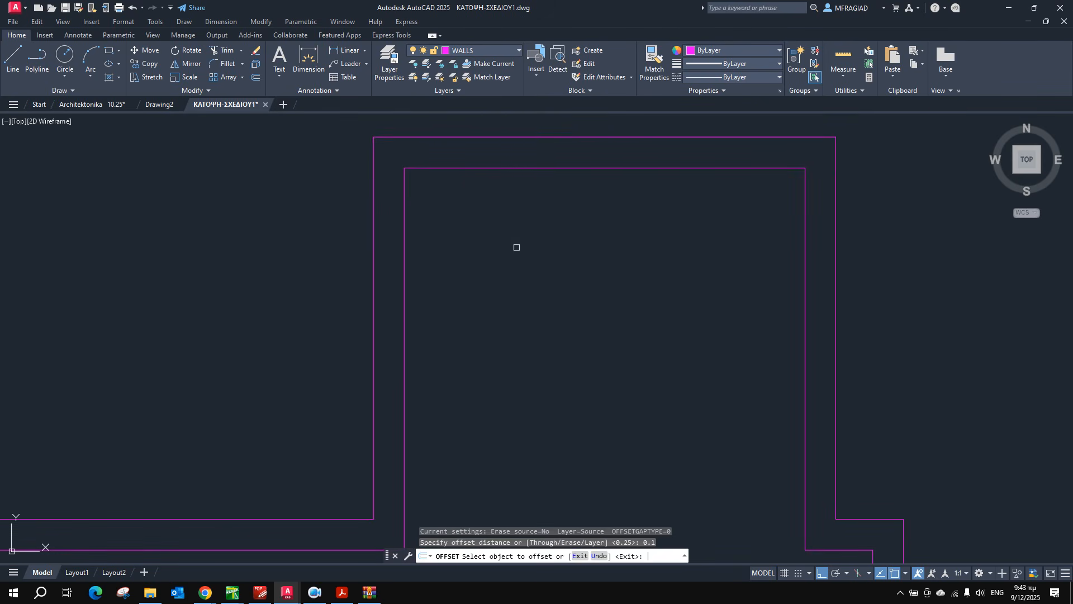
{"action": "left_click", "coordinate": [582, 136]}
{"action": "left_click", "coordinate": [572, 190]}
{"action": "left_click", "coordinate": [584, 168]}
{"action": "left_click", "coordinate": [586, 137]}
{"action": "right_click", "coordinate": [579, 187]}
{"action": "left_click", "coordinate": [590, 196]}
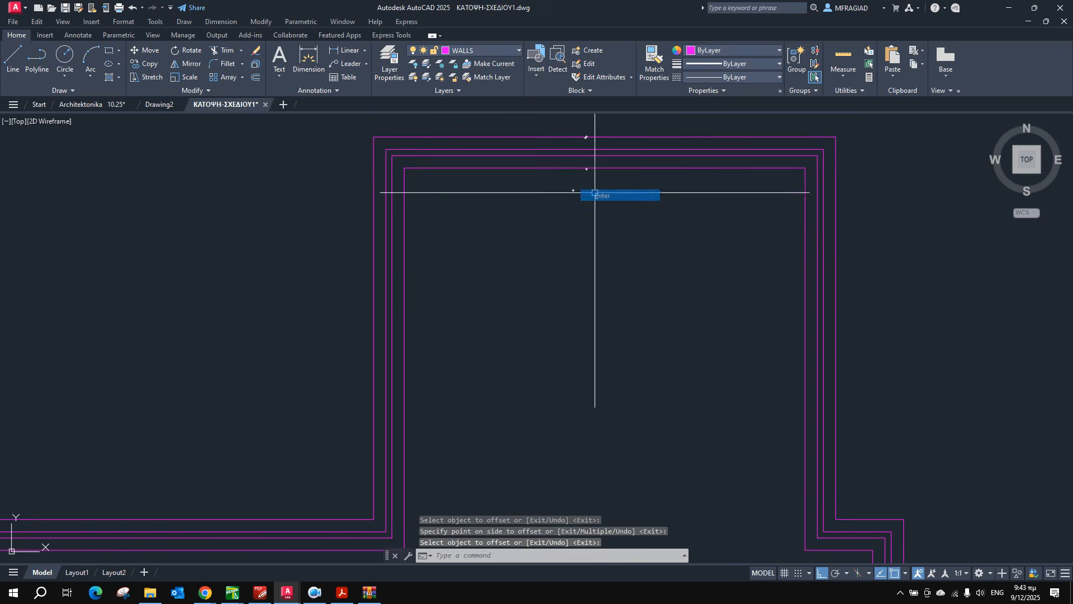
Move the two middle wall outlines to the WALLINS layer and clear the selection.
{"action": "left_click", "coordinate": [588, 161]}
{"action": "left_click", "coordinate": [580, 144]}
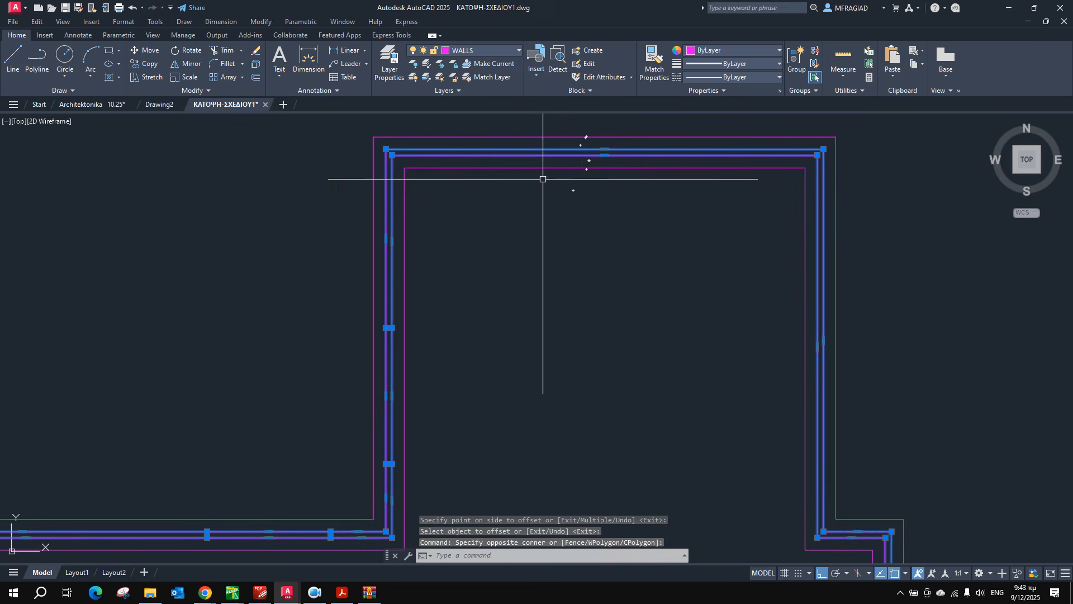
{"action": "left_click", "coordinate": [466, 51]}
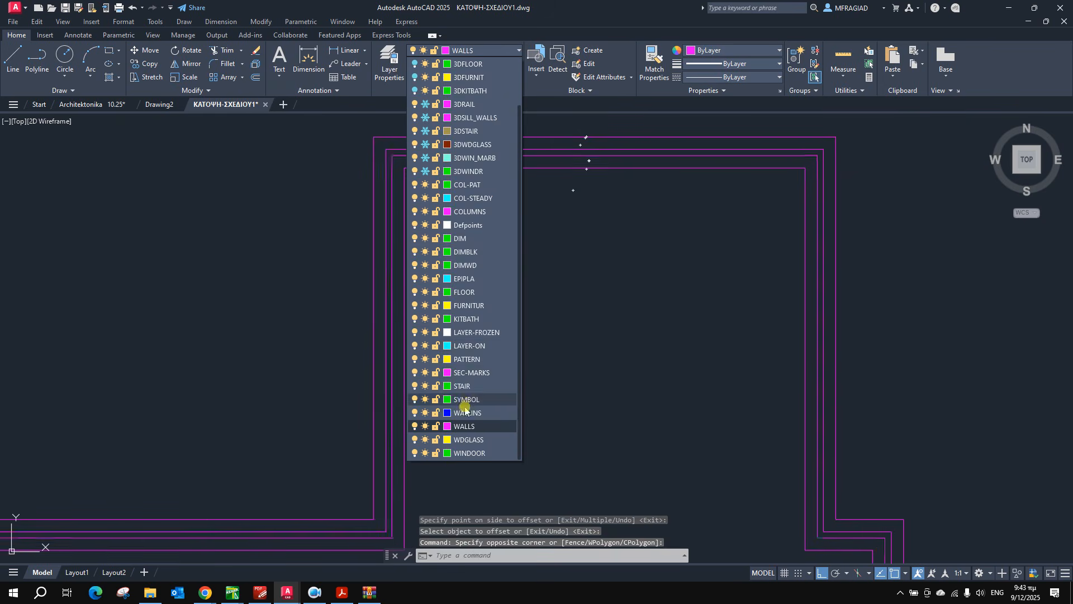
{"action": "left_click", "coordinate": [465, 412]}
{"action": "key", "text": "Escape"}
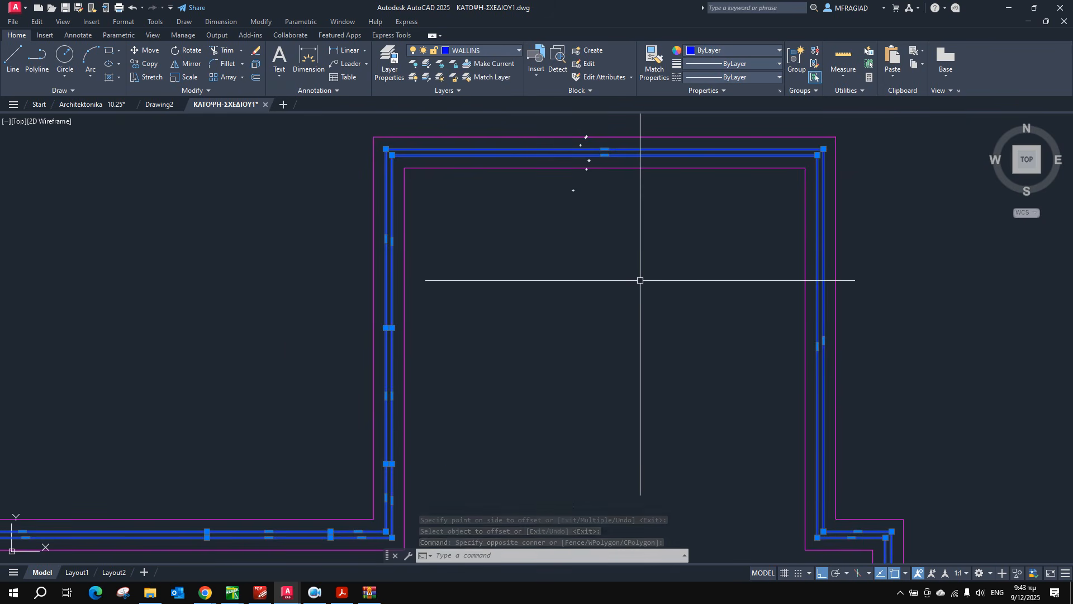
{"action": "key", "text": "Escape"}
{"action": "scroll", "coordinate": [586, 232], "scroll_direction": "down", "scroll_amount": 4}
{"action": "scroll", "coordinate": [581, 226], "scroll_direction": "down", "scroll_amount": 4}
{"action": "scroll", "coordinate": [580, 408], "scroll_direction": "up", "scroll_amount": 2}
{"action": "mouse_move", "coordinate": [587, 204]}
{"action": "middle_mouse_down"}
{"action": "mouse_move", "coordinate": [581, 265]}
{"action": "mouse_move", "coordinate": [572, 233]}
{"action": "middle_mouse_up"}
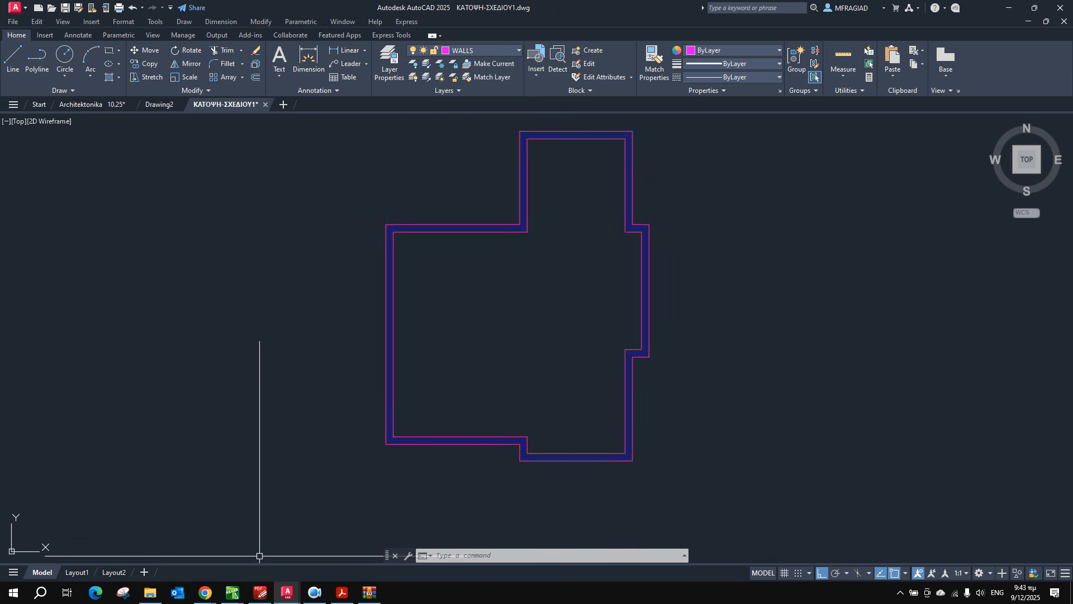
{"action": "left_click", "coordinate": [259, 594]}
{"action": "left_click", "coordinate": [264, 590]}
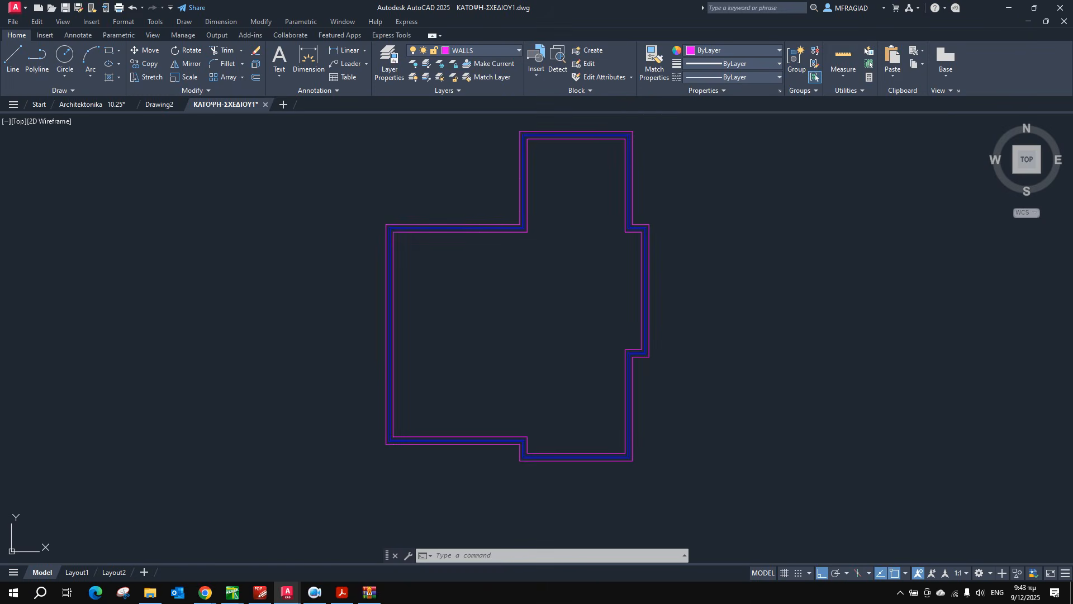
Restore the smaller drawing window beside katopsi-new.pdf and examine the plan's lower-right corner column and its 0.60 dimension.
{"action": "left_click", "coordinate": [1036, 7]}
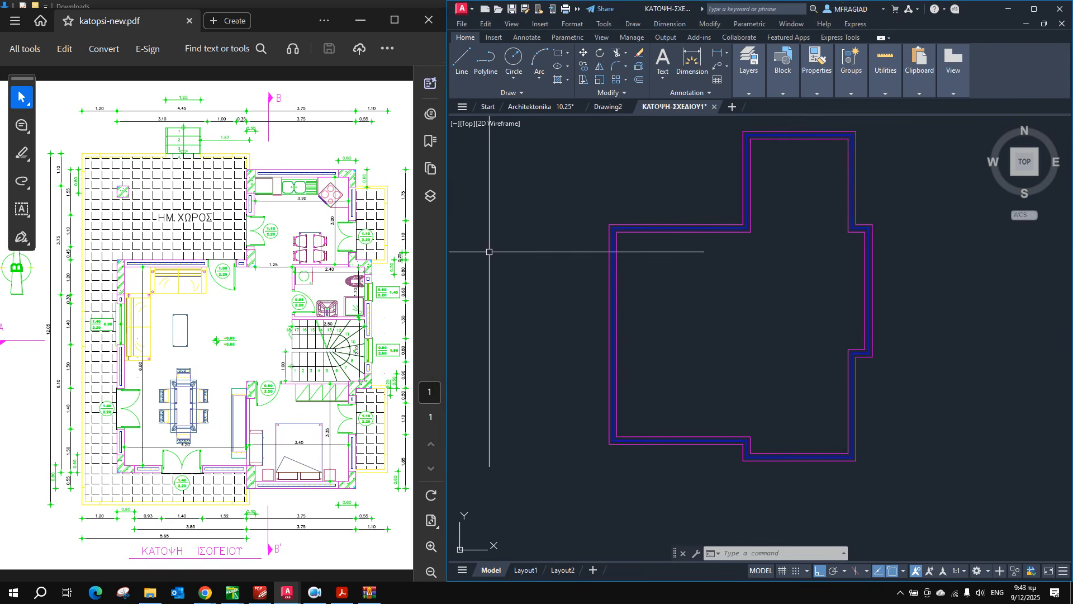
{"action": "left_click", "coordinate": [317, 250]}
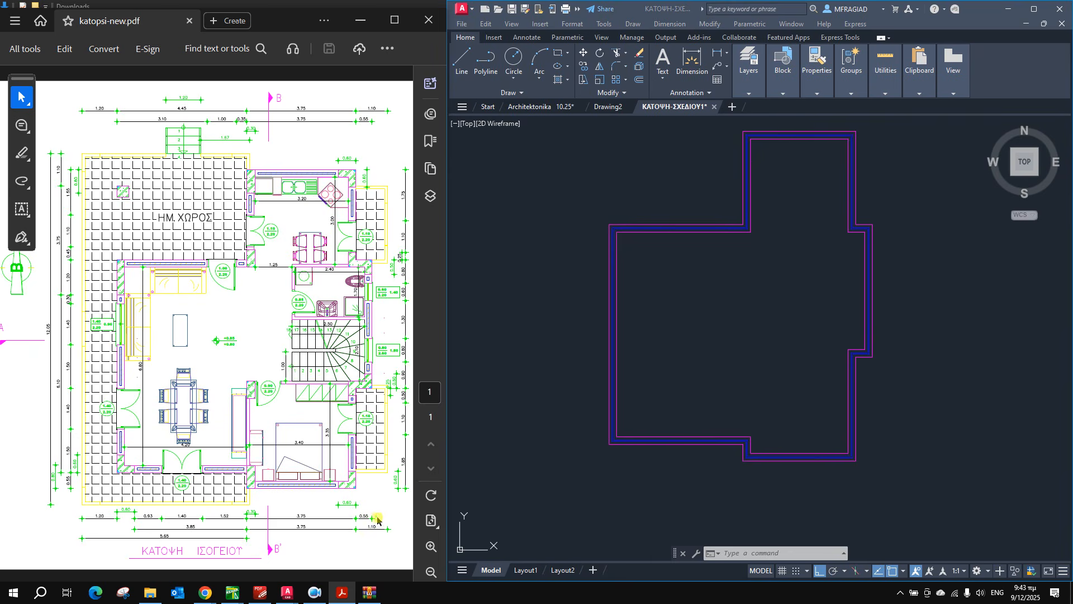
{"action": "scroll", "coordinate": [359, 508], "scroll_direction": "up", "scroll_amount": 5, "text": "ctrl"}
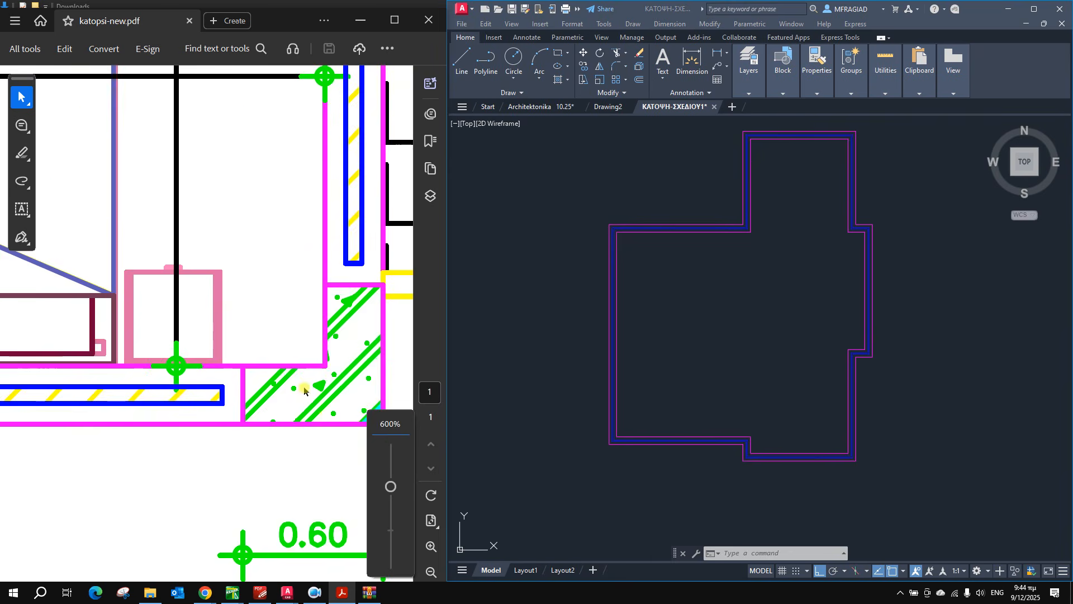
{"action": "scroll", "coordinate": [342, 366], "scroll_direction": "up", "scroll_amount": 1, "text": "ctrl"}
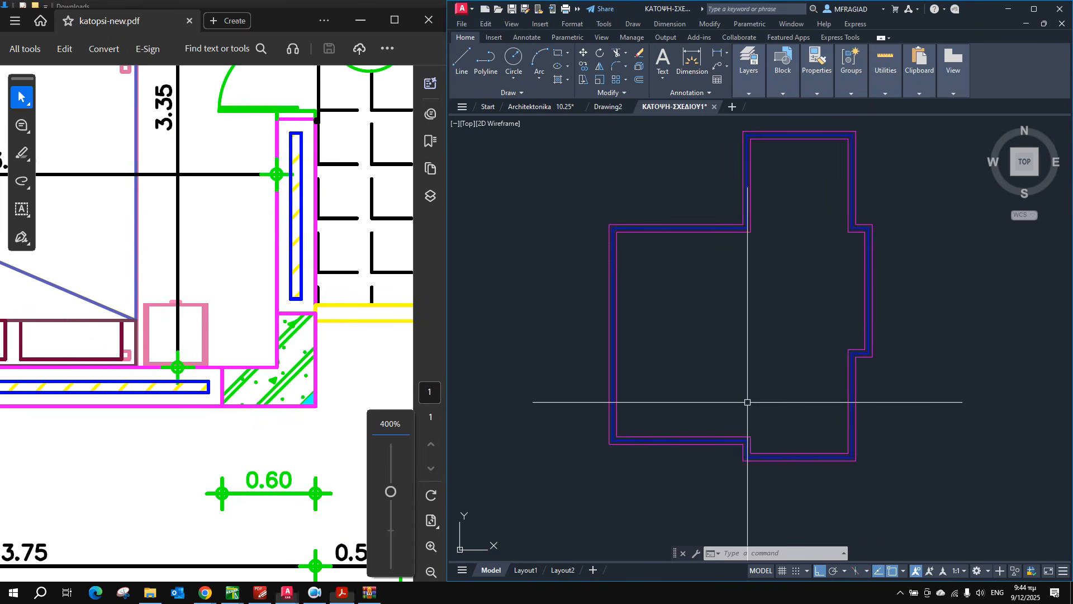
Make COLUMNS the current layer for drawing at the lower-right corner of the walls.
{"action": "scroll", "coordinate": [860, 463], "scroll_direction": "up", "scroll_amount": 6}
{"action": "middle_click_drag", "start_coordinate": [868, 468], "coordinate": [769, 427]}
{"action": "scroll", "coordinate": [771, 424], "scroll_direction": "up", "scroll_amount": 2}
{"action": "scroll", "coordinate": [770, 426], "scroll_direction": "down", "scroll_amount": 2}
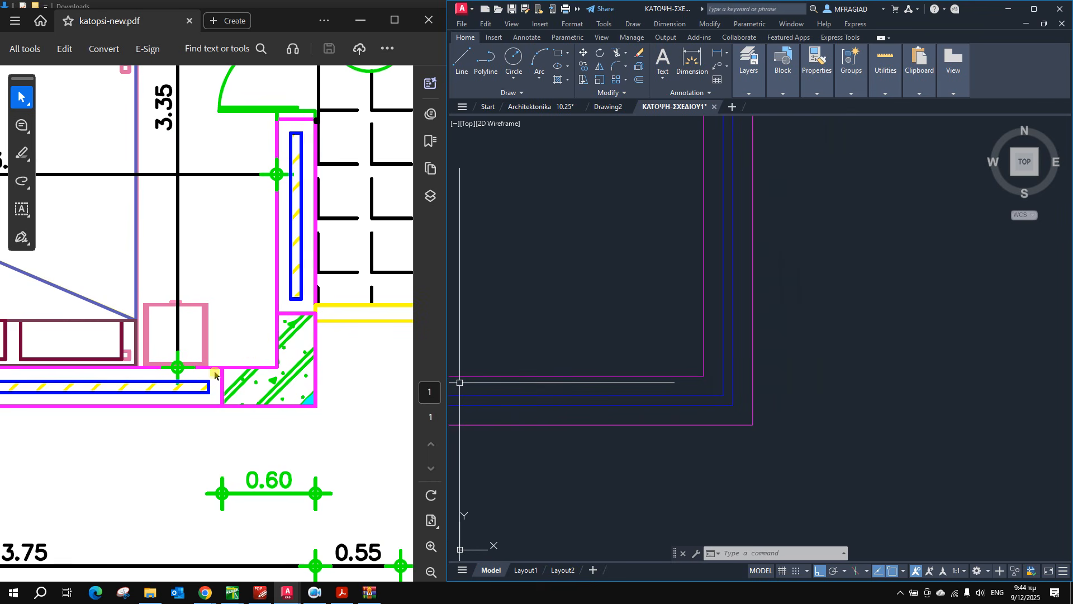
{"action": "left_click", "coordinate": [636, 304]}
{"action": "left_click", "coordinate": [649, 327]}
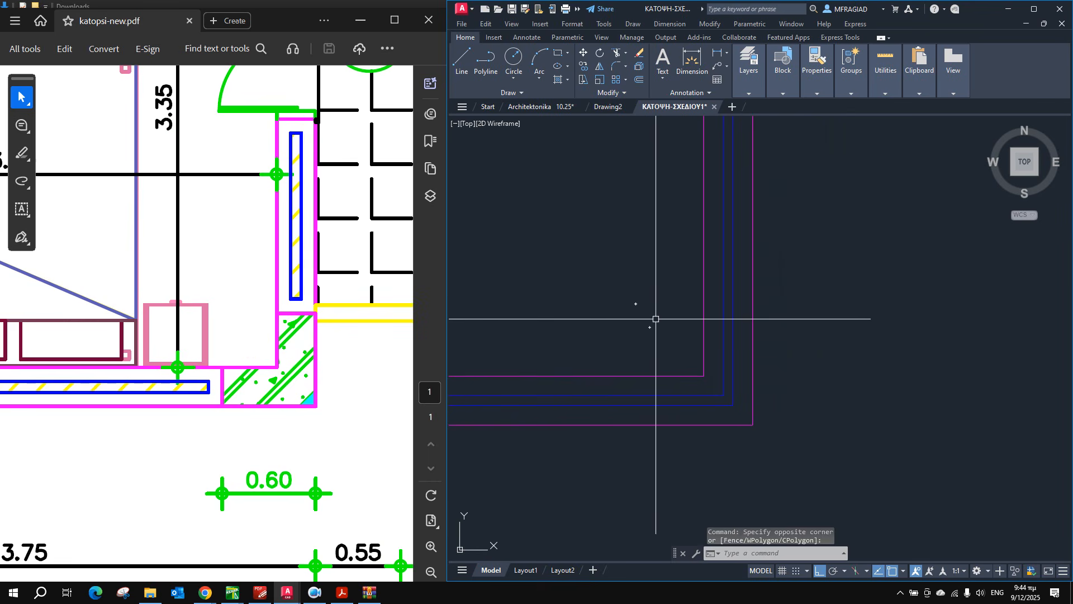
{"action": "left_click", "coordinate": [748, 83]}
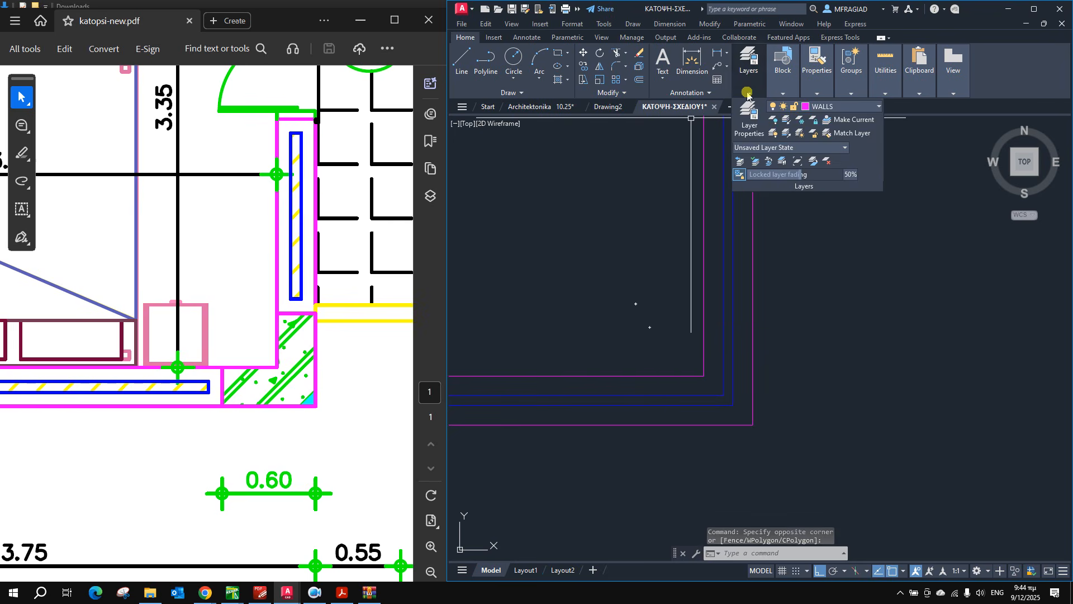
{"action": "left_click", "coordinate": [815, 107]}
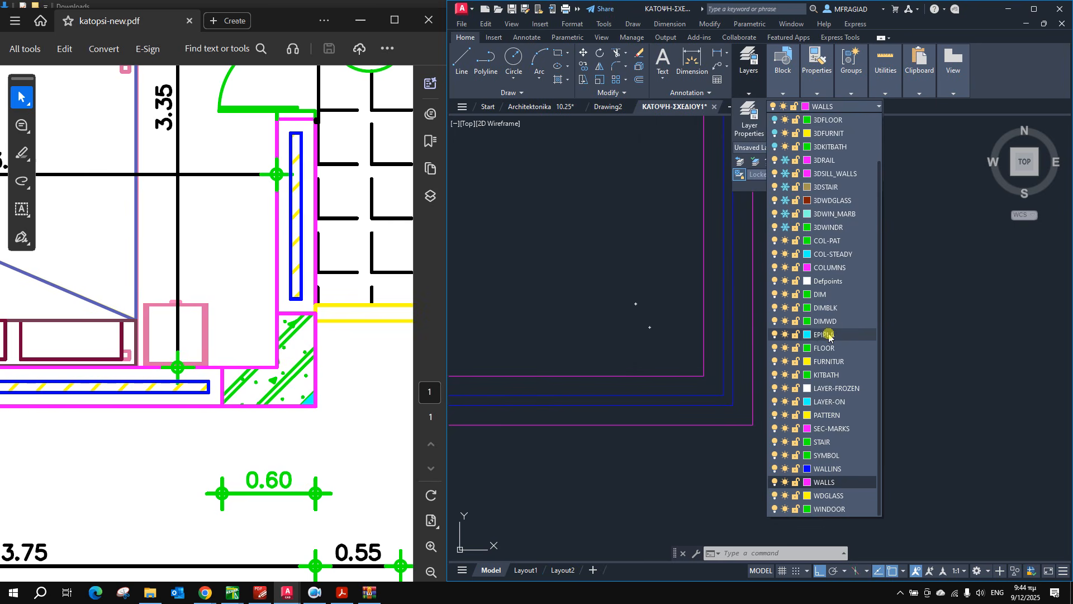
{"action": "scroll", "coordinate": [829, 339], "scroll_direction": "up", "scroll_amount": 2}
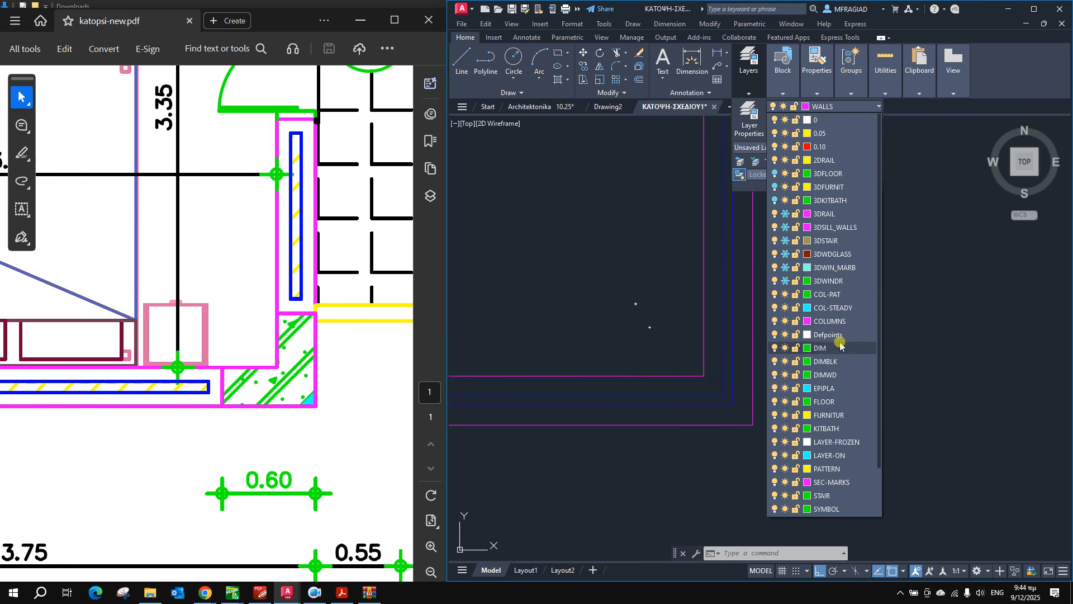
{"action": "left_click", "coordinate": [833, 317]}
{"action": "left_click", "coordinate": [636, 243]}
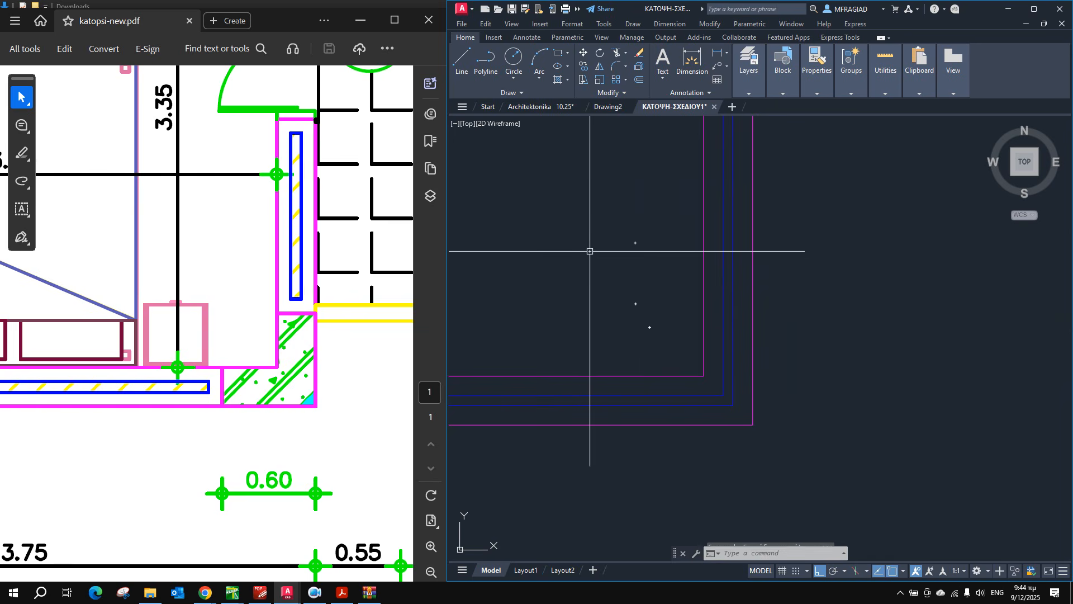
{"action": "left_click", "coordinate": [590, 251]}
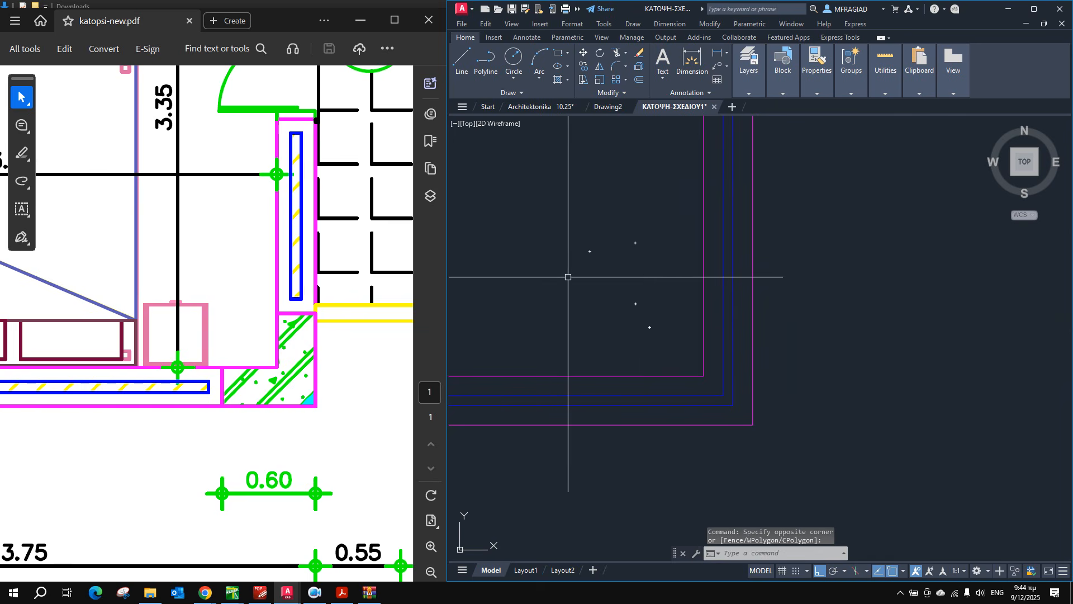
Draw a closed L-shaped column polyline at the lower-right wall corner, 0.6 along the outer face and 0.35 along the lower inner face.
{"action": "left_click", "coordinate": [489, 73]}
{"action": "left_click", "coordinate": [752, 424]}
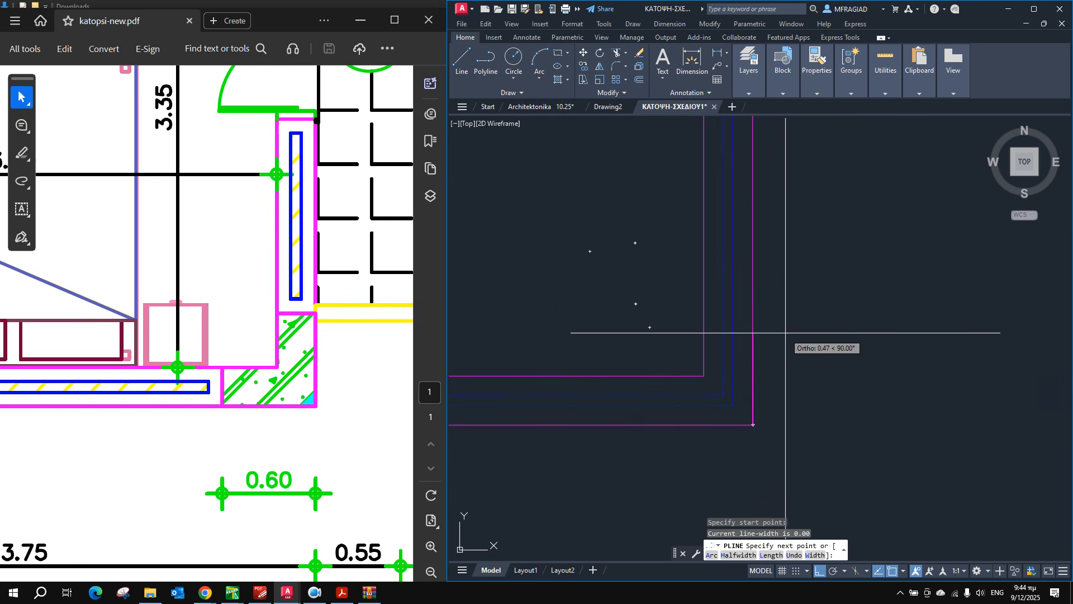
{"action": "type", "text": "0.6"}
{"action": "key", "text": "Return"}
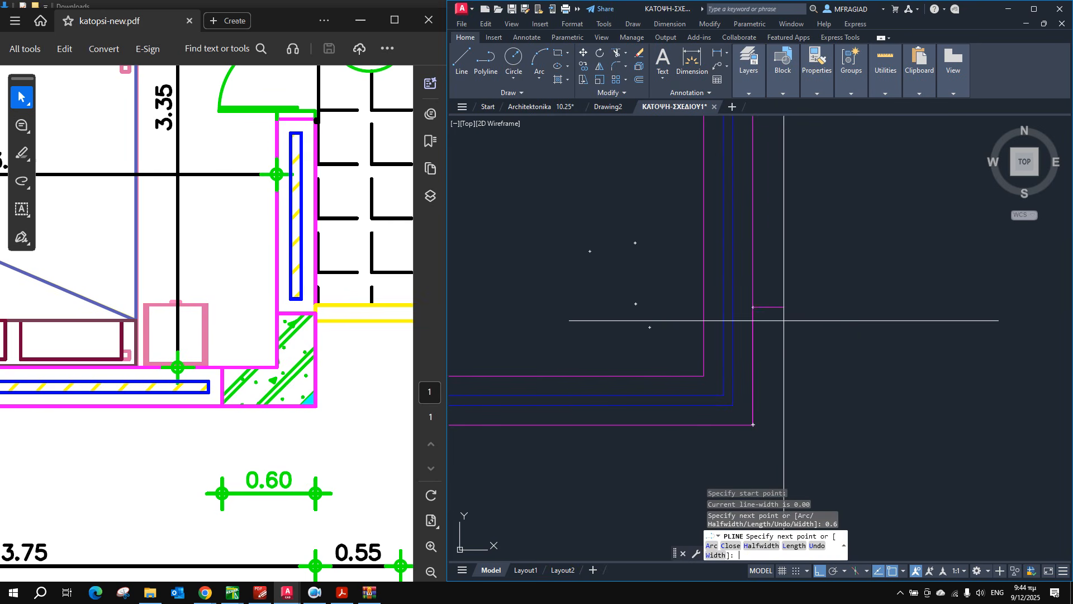
{"action": "left_click", "coordinate": [706, 312]}
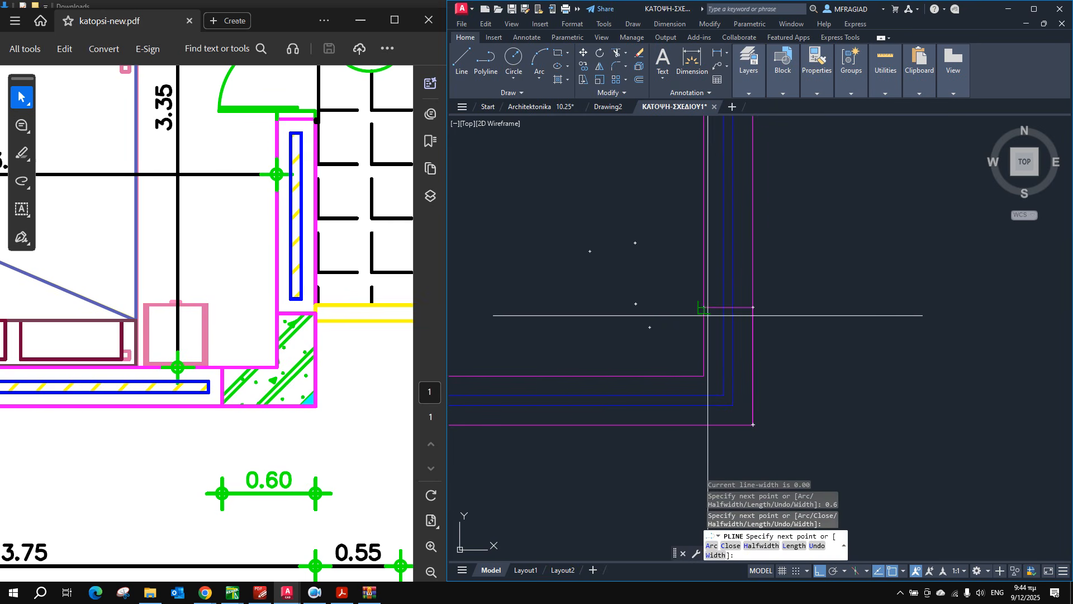
{"action": "left_click", "coordinate": [703, 374]}
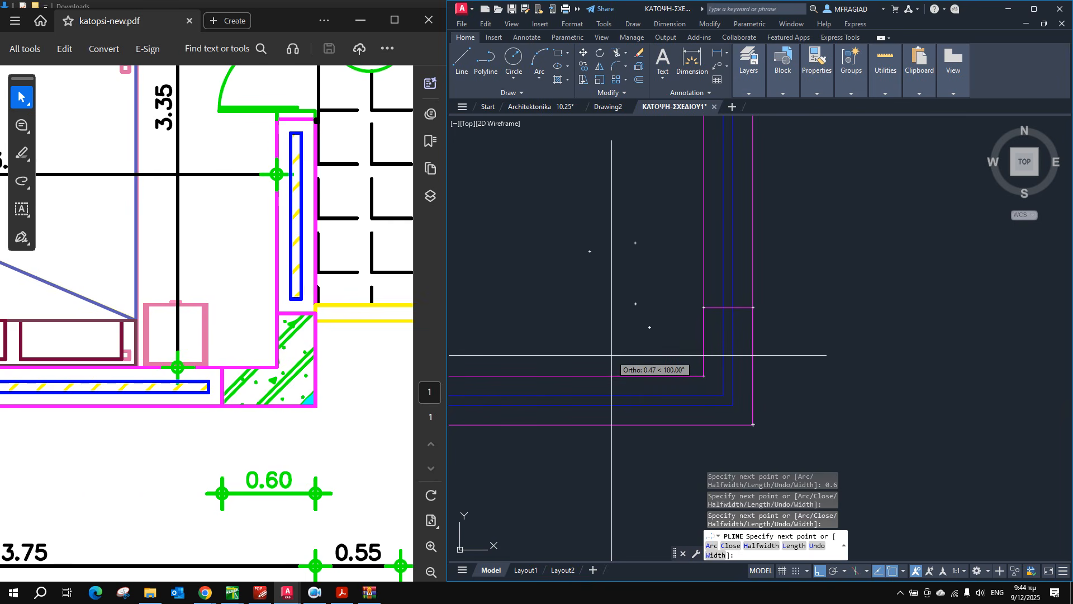
{"action": "type", "text": "0.35"}
{"action": "key", "text": "Return"}
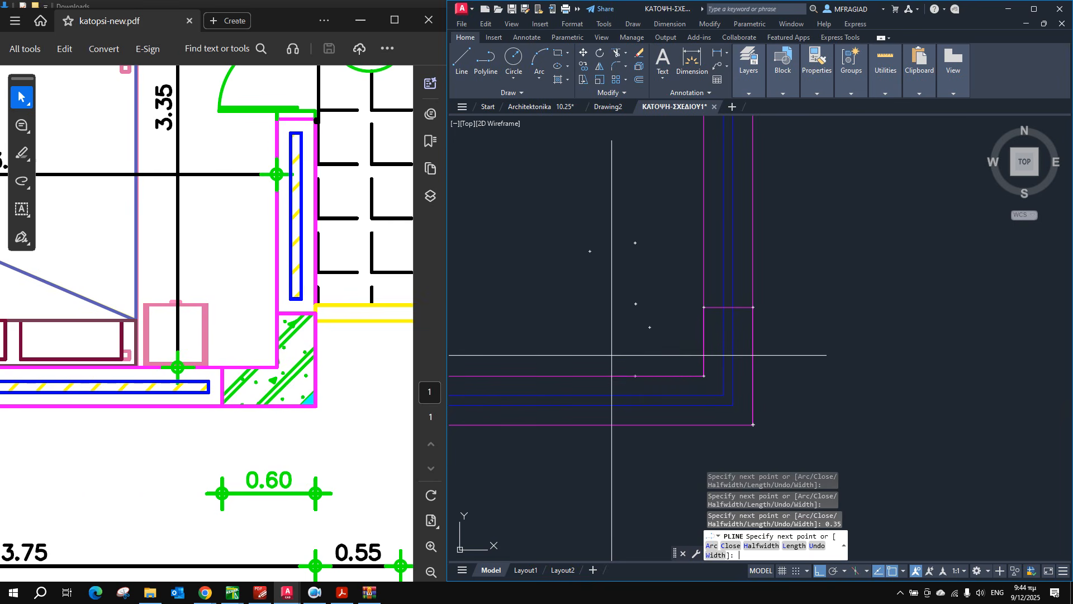
{"action": "left_click", "coordinate": [635, 425]}
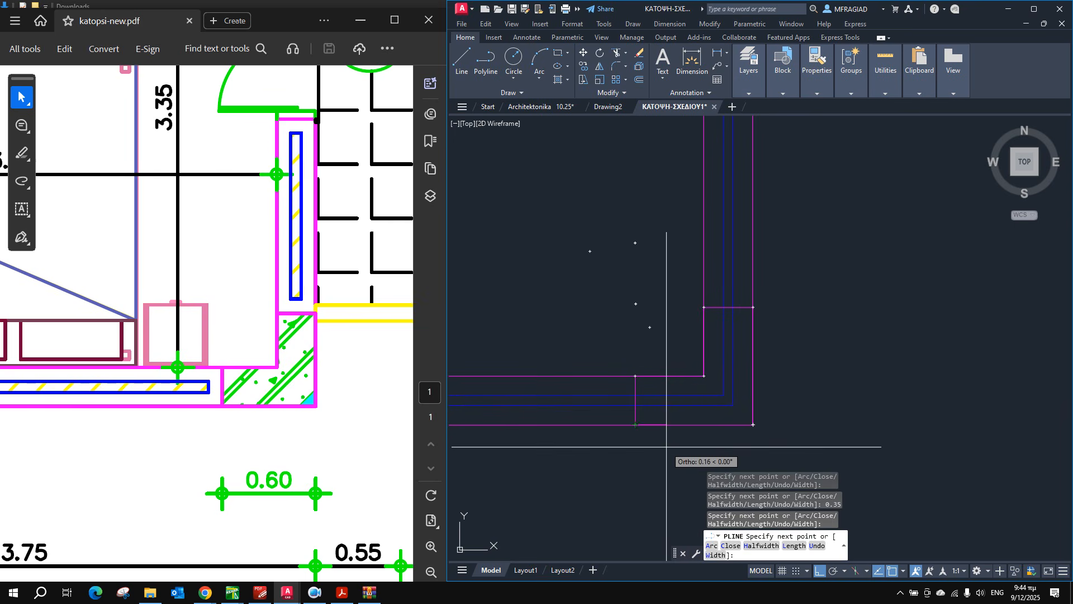
{"action": "type", "text": "c"}
{"action": "key", "text": "Return"}
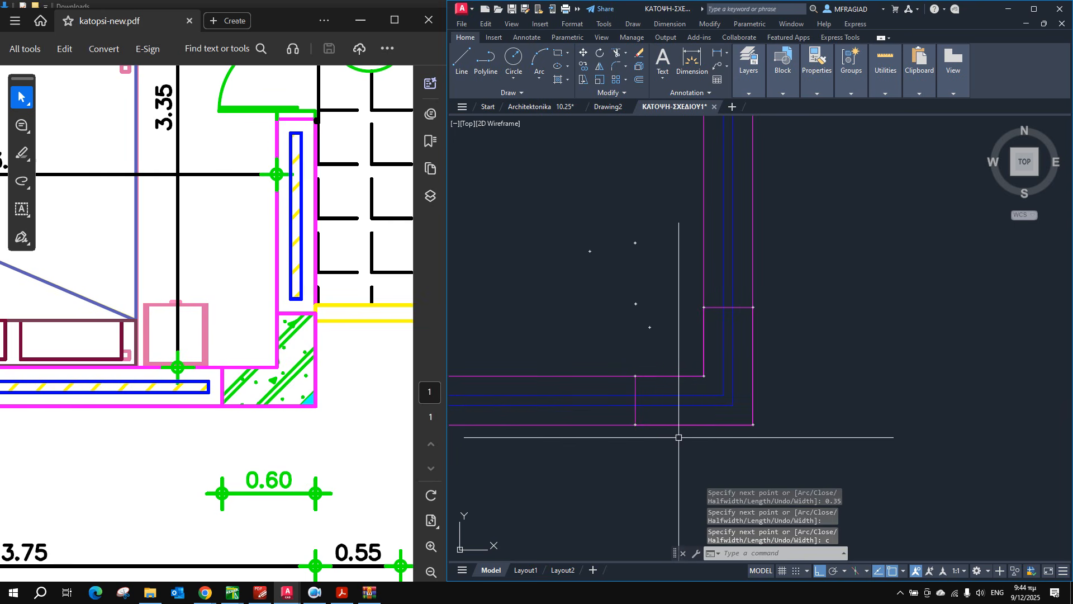
{"action": "left_click", "coordinate": [685, 425]}
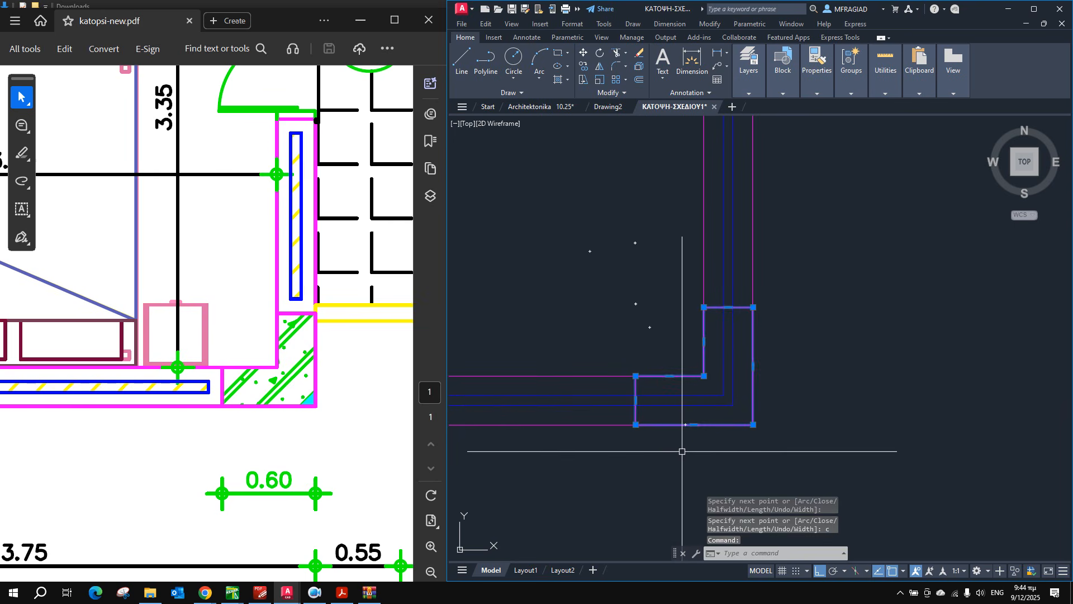
{"action": "key", "text": "Escape"}
{"action": "key", "text": "Escape"}
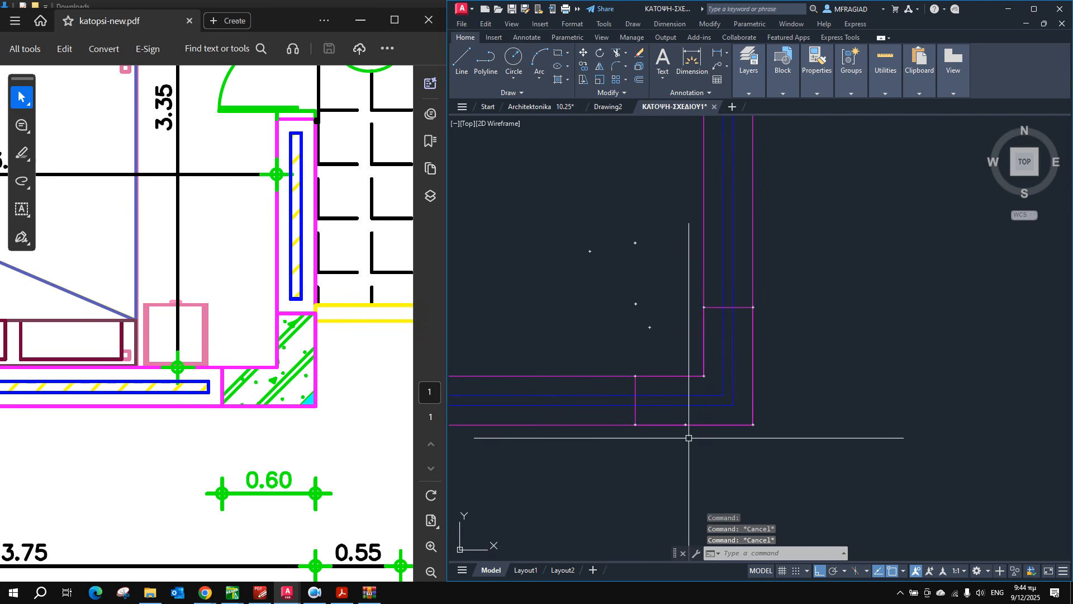
Trim the insulation lines that run inside the L-shaped corner column.
{"action": "type", "text": "tr"}
{"action": "key", "text": "Return"}
{"action": "left_click", "coordinate": [735, 411]}
{"action": "left_click", "coordinate": [730, 384]}
{"action": "key", "text": "Return"}
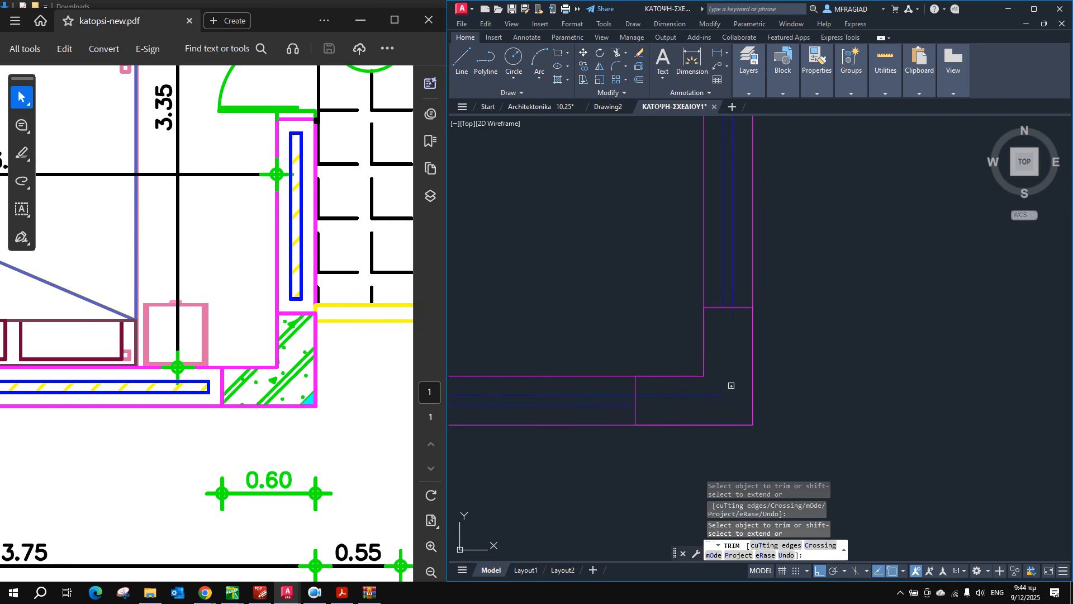
{"action": "key", "text": "Return"}
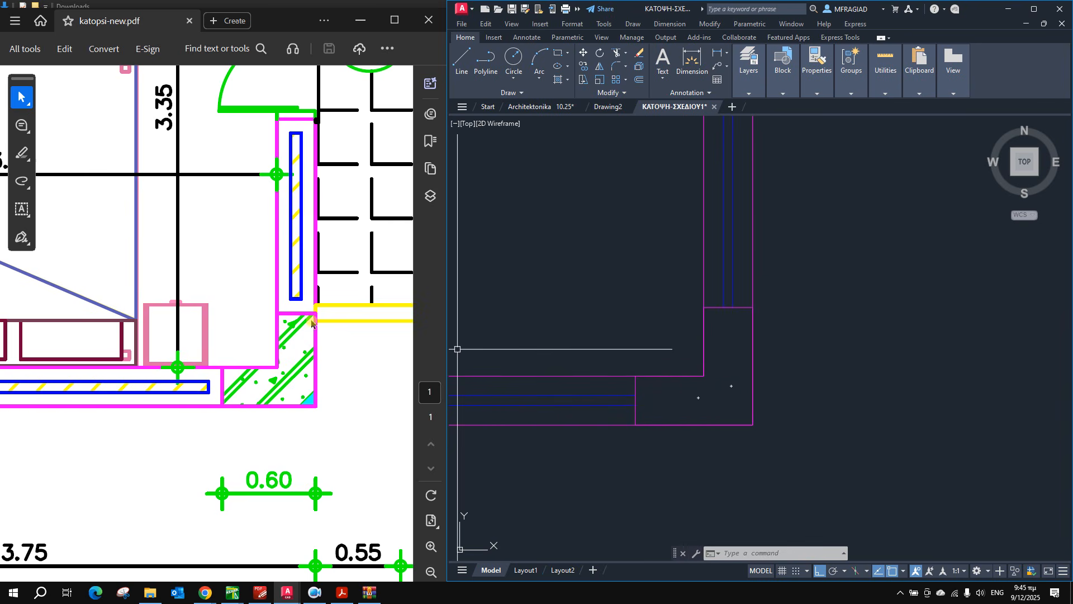
Check the corner column in the PDF plan and hatch the inside of the L-shaped column.
{"action": "left_click", "coordinate": [284, 307]}
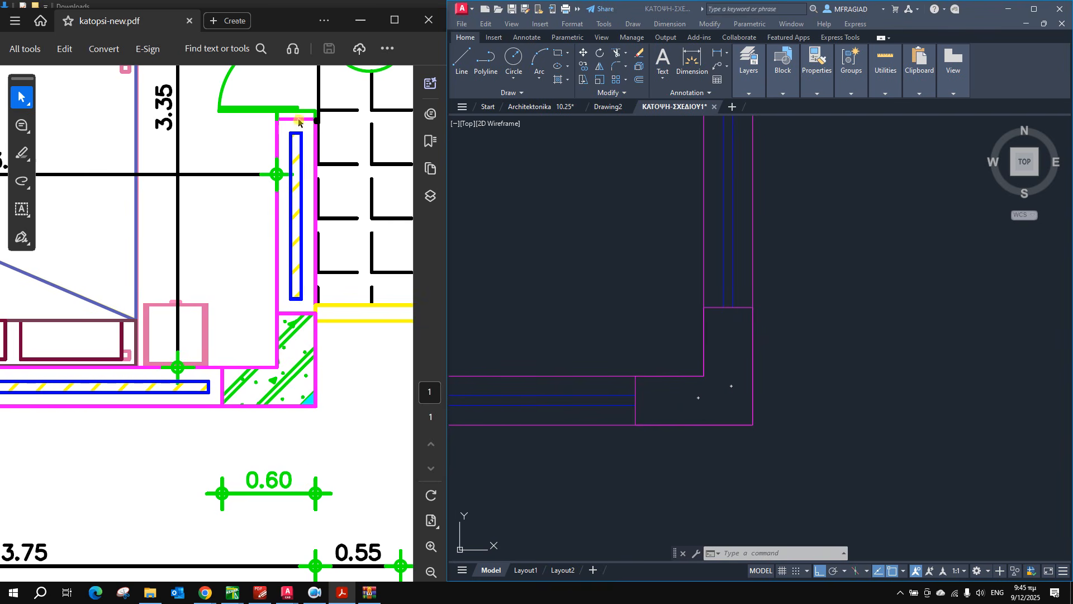
{"action": "left_click", "coordinate": [666, 304]}
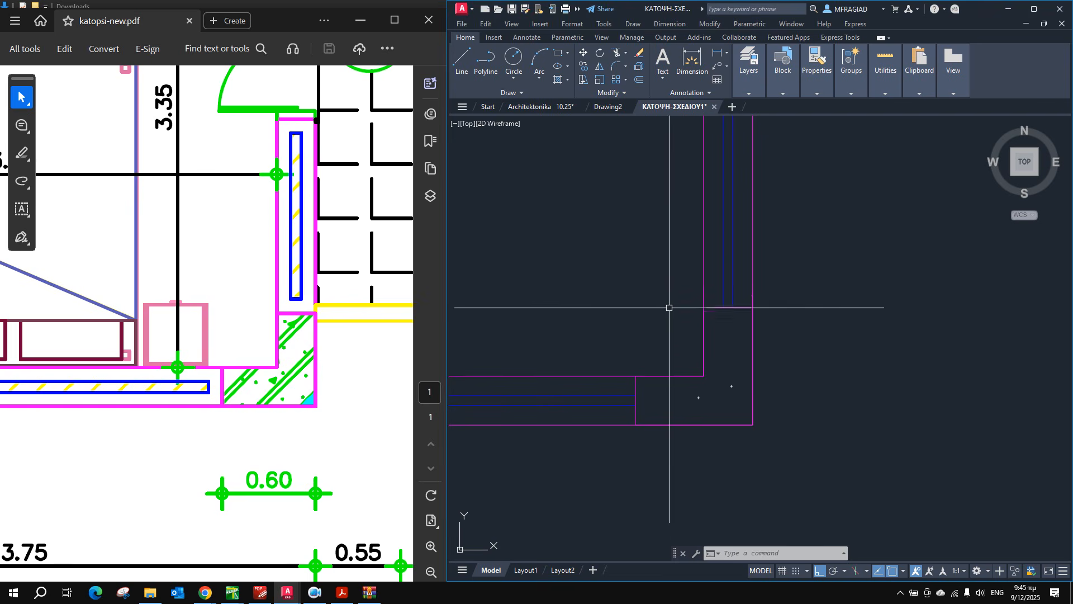
{"action": "scroll", "coordinate": [731, 378], "scroll_direction": "up", "scroll_amount": 2}
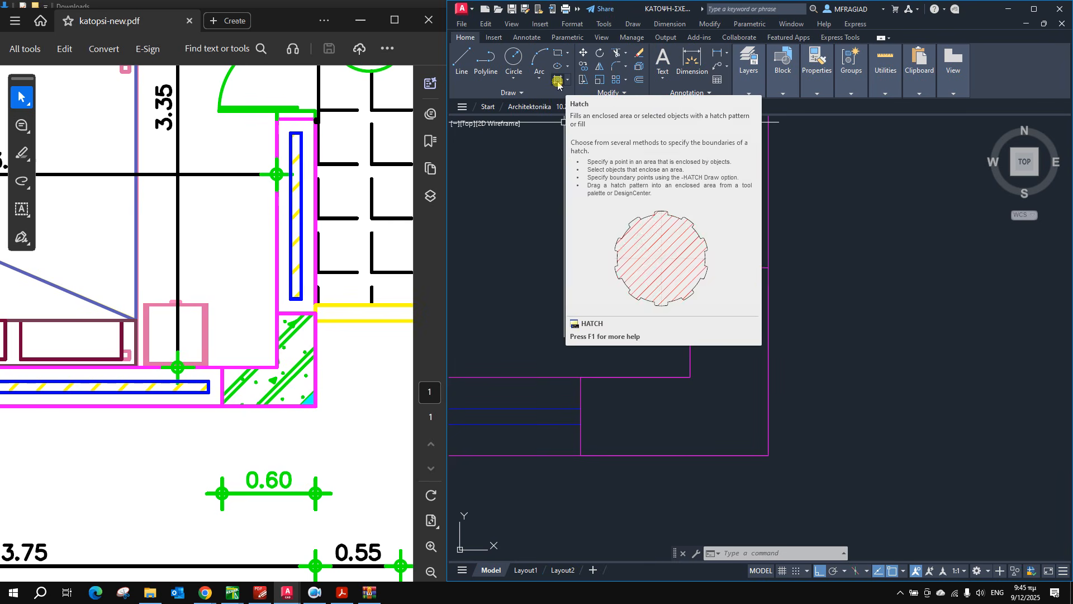
{"action": "left_click", "coordinate": [759, 89]}
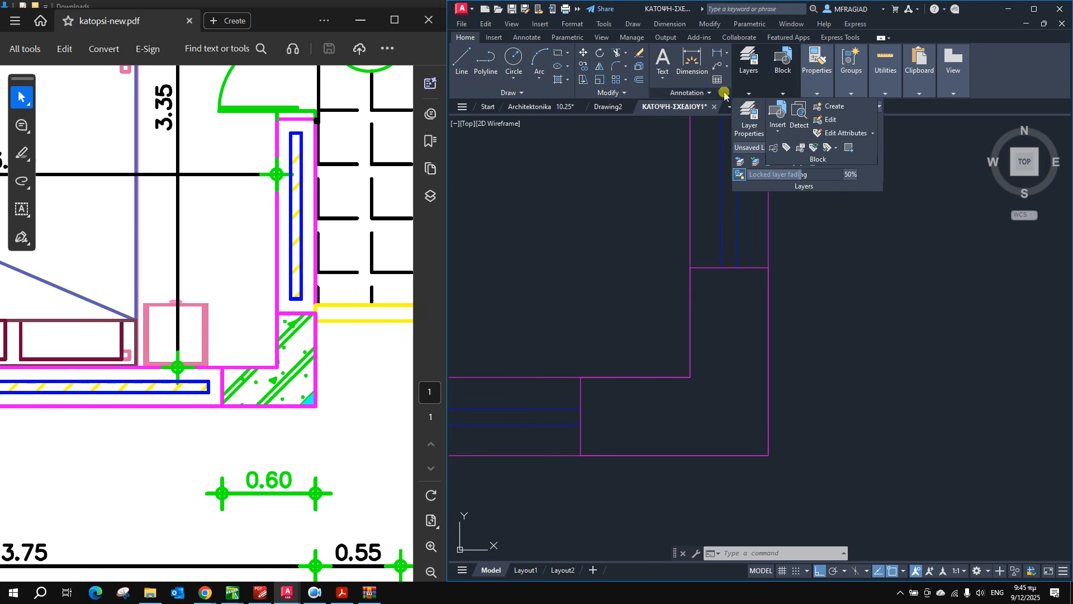
{"action": "left_click", "coordinate": [562, 80]}
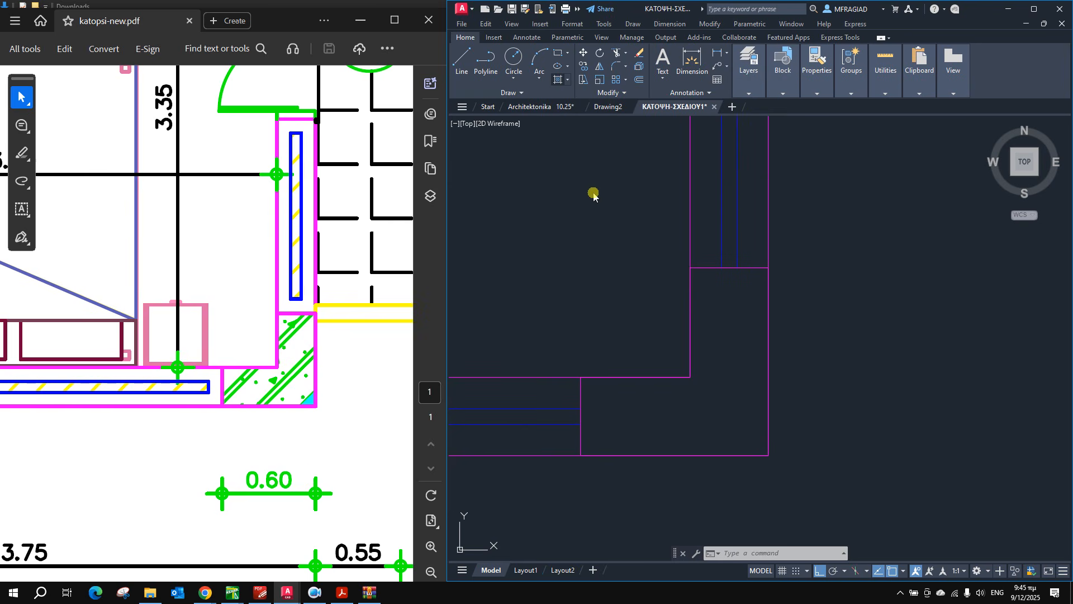
{"action": "left_click", "coordinate": [728, 329]}
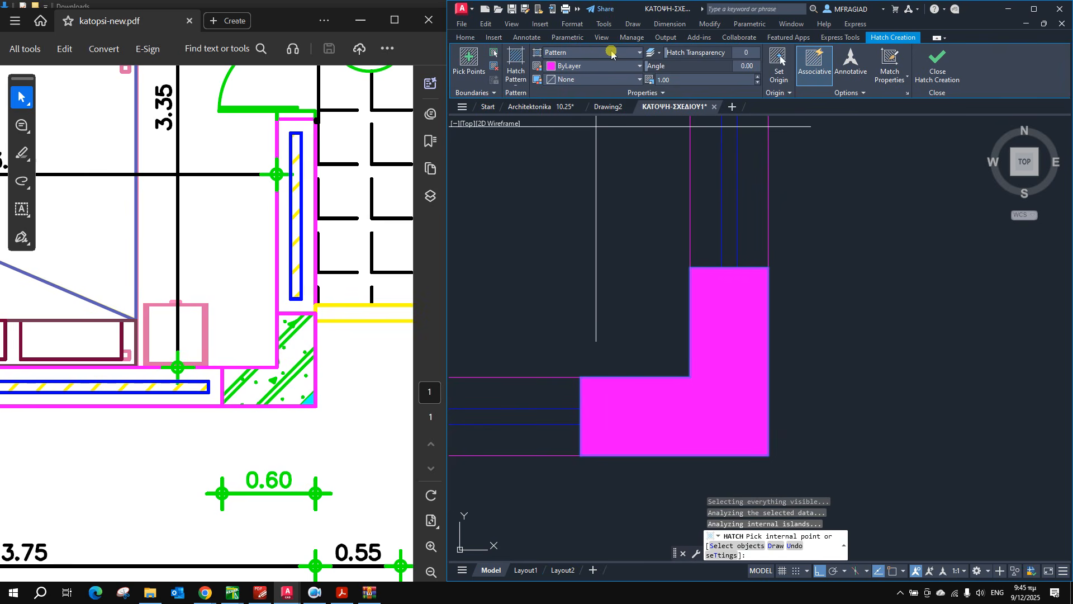
Maximize the drawing window and end the running Hatch command.
{"action": "left_click", "coordinate": [1034, 9]}
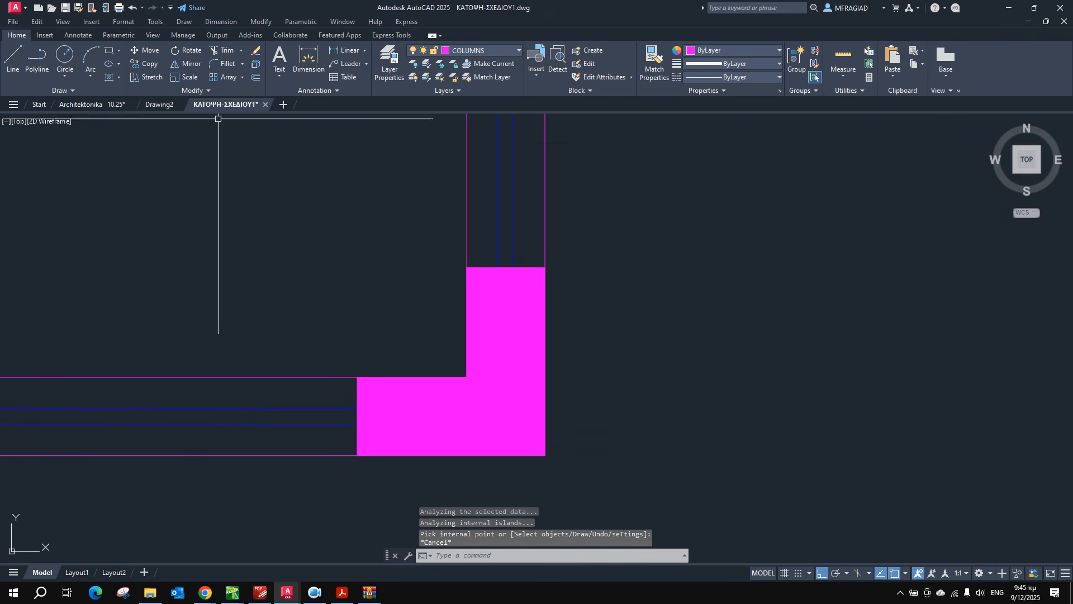
{"action": "key", "text": "Escape"}
Try the ANSI32 pattern at scale 0.01 on the L-shaped column's hatch.
{"action": "left_click", "coordinate": [511, 299]}
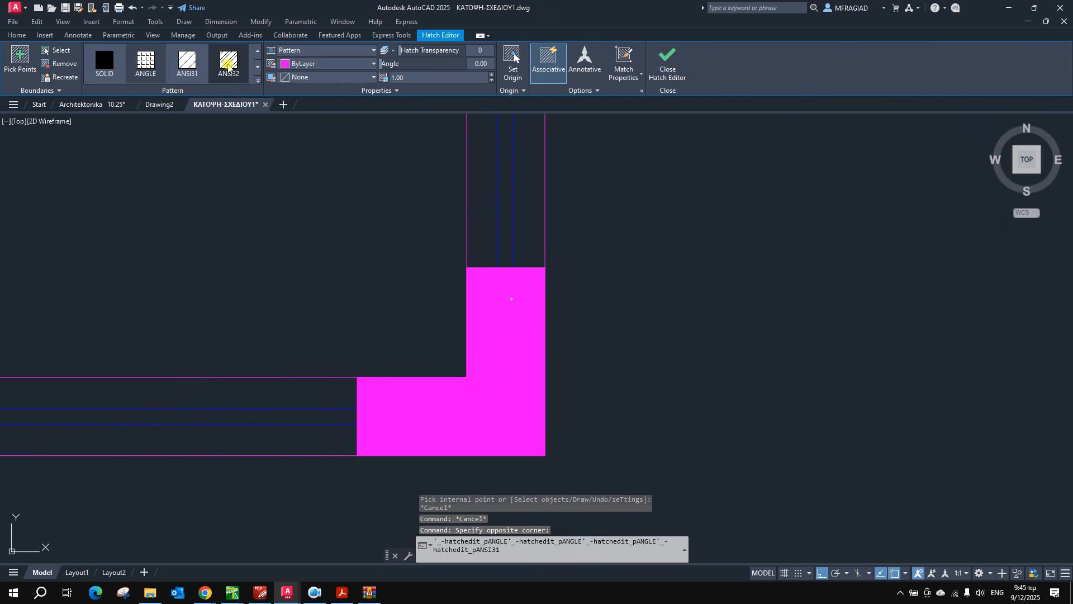
{"action": "left_click", "coordinate": [227, 62]}
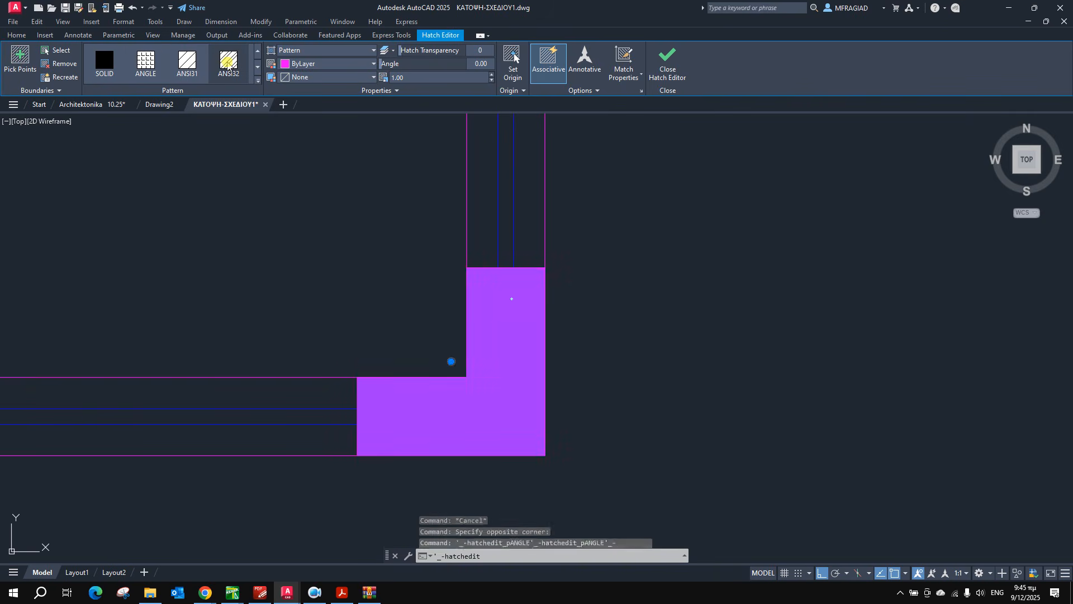
{"action": "left_click", "coordinate": [424, 78]}
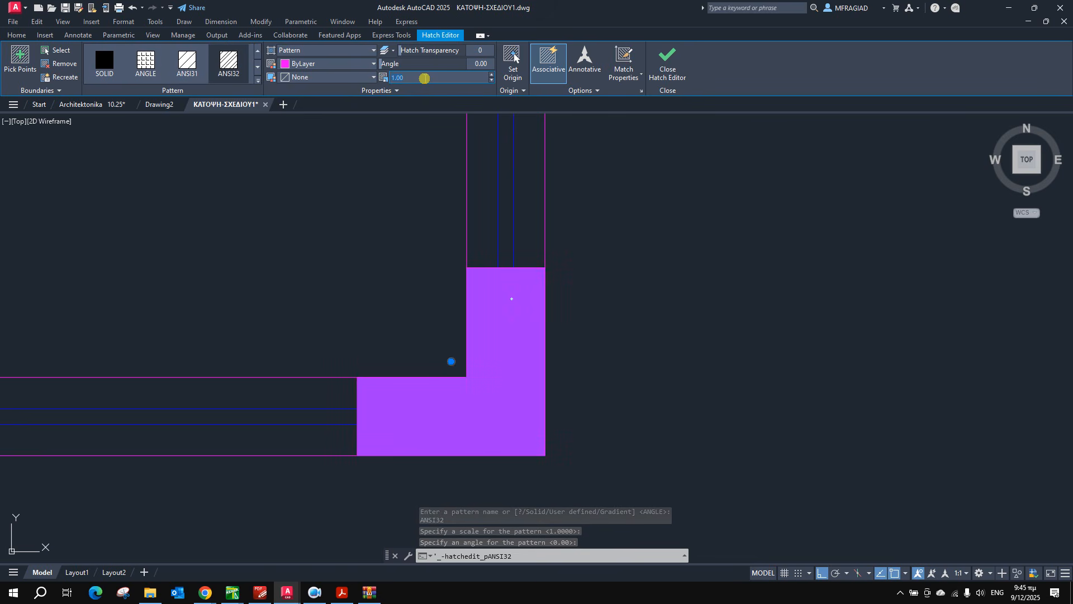
{"action": "type", "text": "0"}
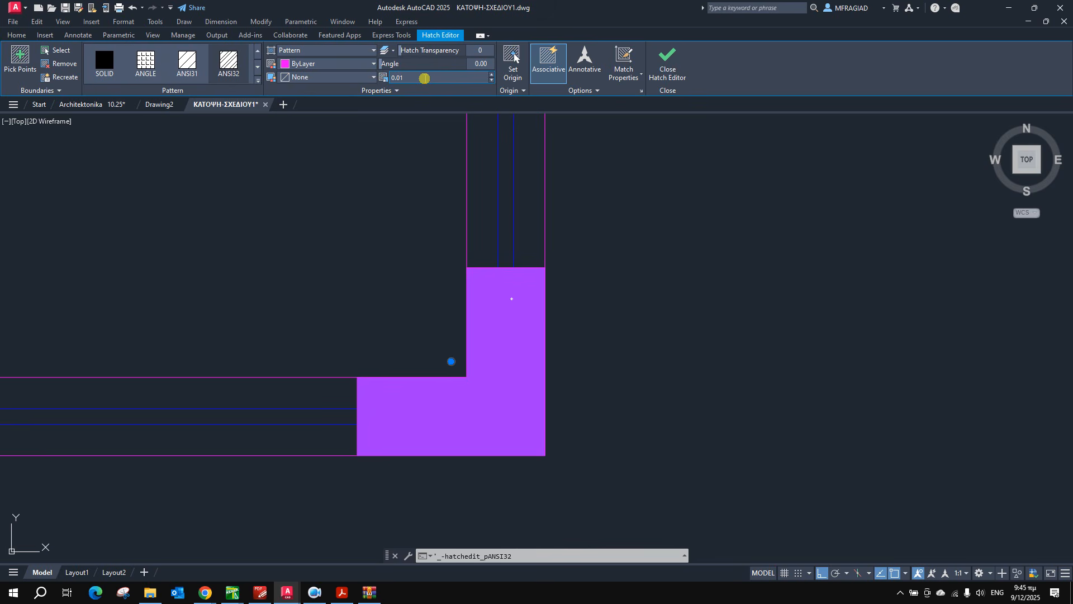
{"action": "left_click", "coordinate": [518, 329]}
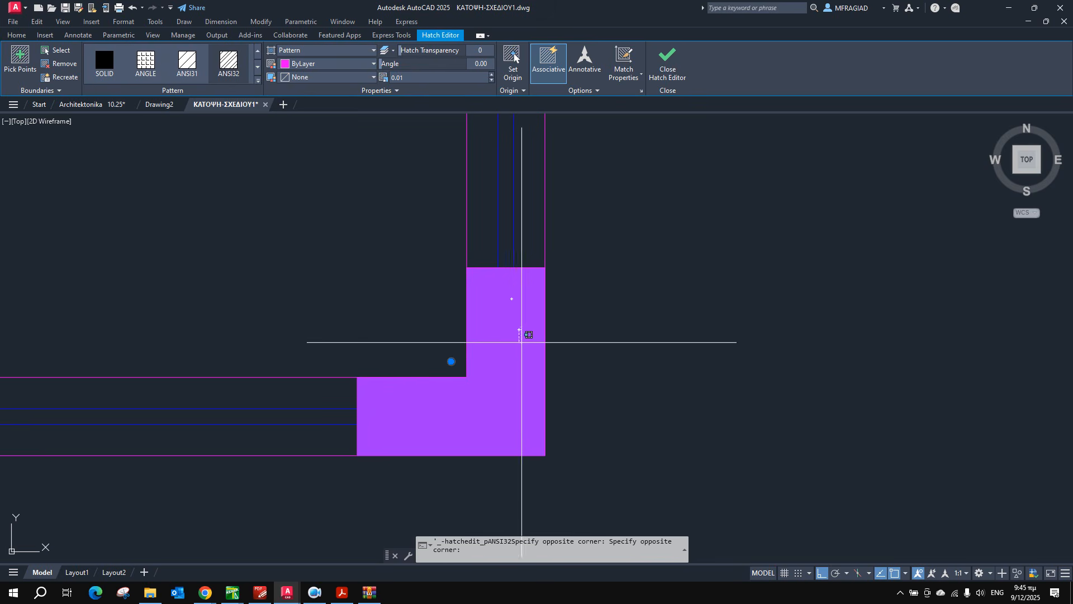
{"action": "left_click_drag", "start_coordinate": [518, 344], "coordinate": [517, 352]}
{"action": "left_click", "coordinate": [517, 335]}
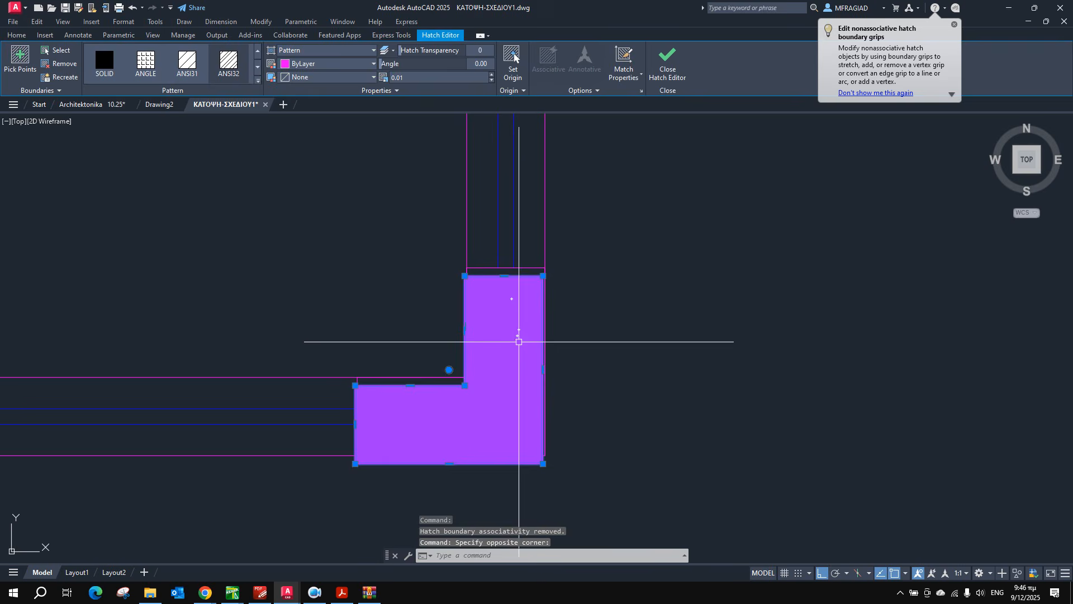
{"action": "key", "text": "ctrl+z"}
Try a smaller pattern scale on the column's hatch and delete that hatch from the L-shaped outline.
{"action": "left_click", "coordinate": [520, 356]}
{"action": "left_click", "coordinate": [416, 79]}
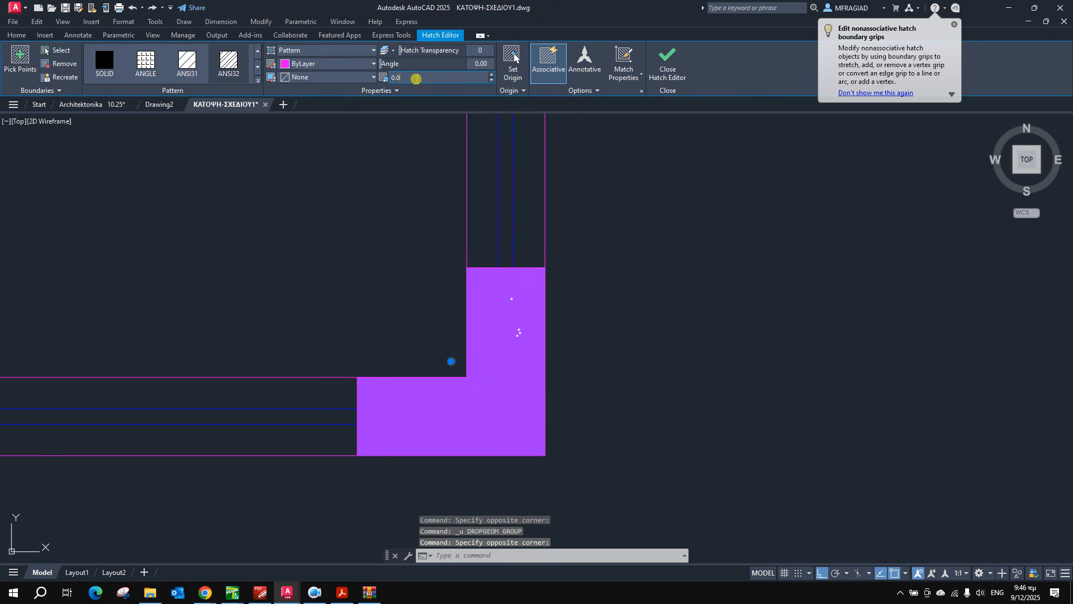
{"action": "type", "text": "0"}
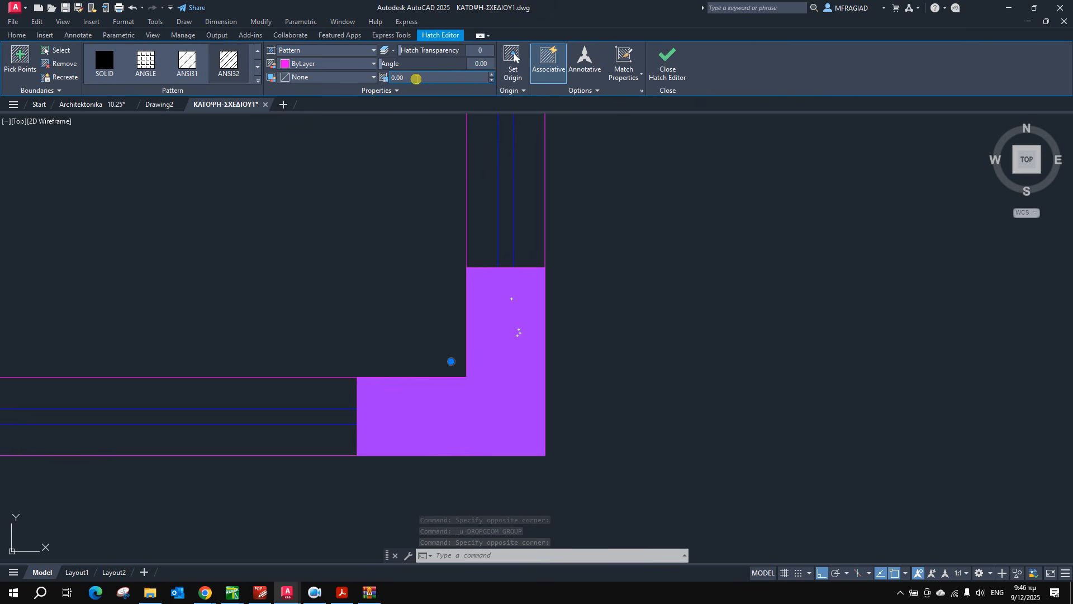
{"action": "key", "text": "Escape"}
{"action": "left_click", "coordinate": [494, 303]}
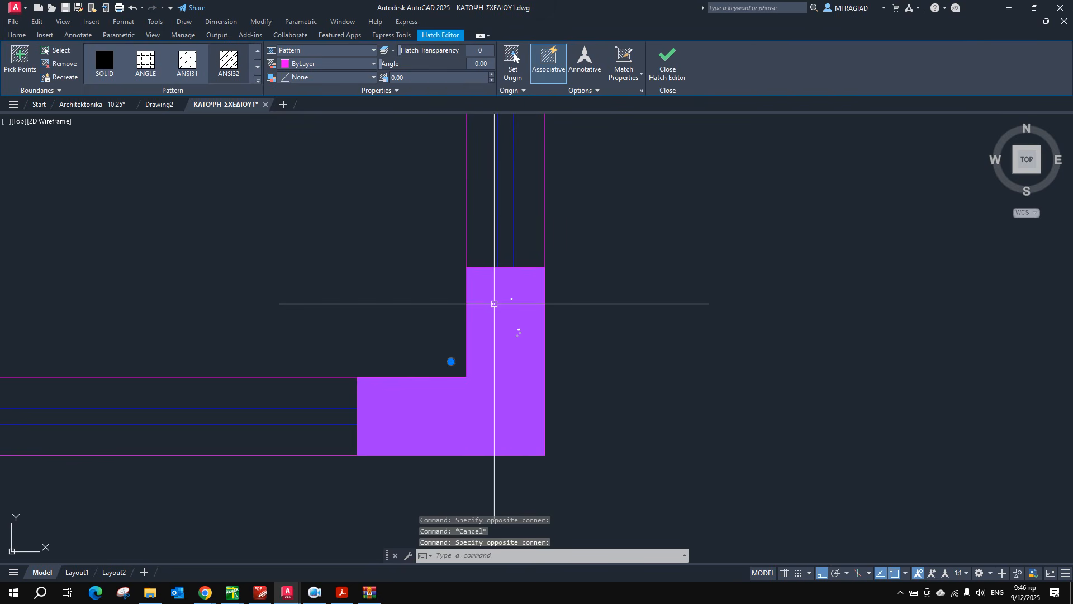
{"action": "key", "text": "Delete"}
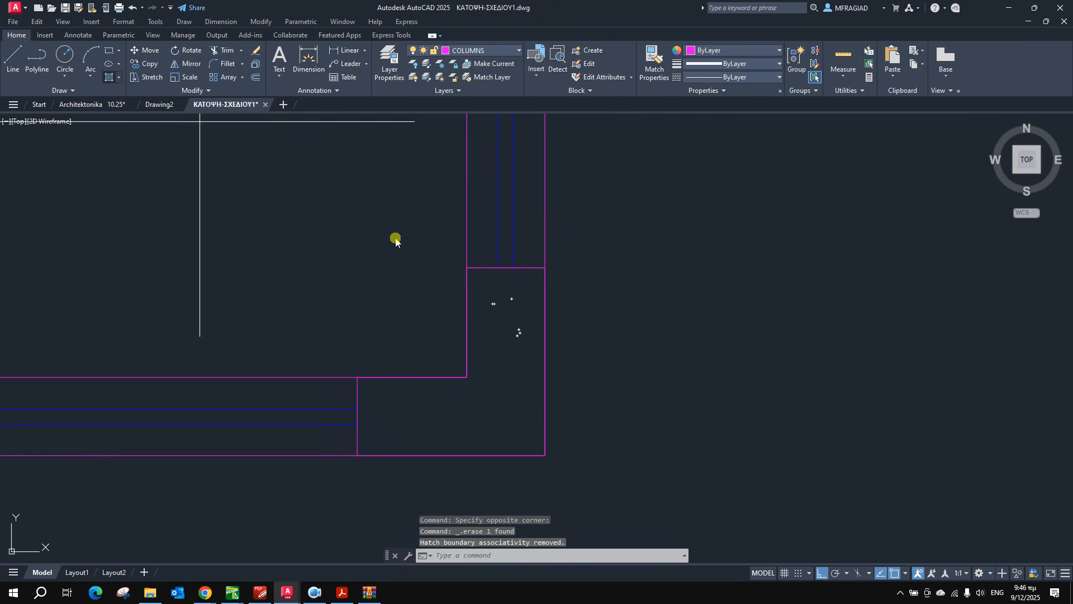
Try hatching the L-shaped column with ANSI32 at scales 10 and 0.05, and delete that hatch.
{"action": "type", "text": "h"}
{"action": "key", "text": "Return"}
{"action": "left_click", "coordinate": [509, 307]}
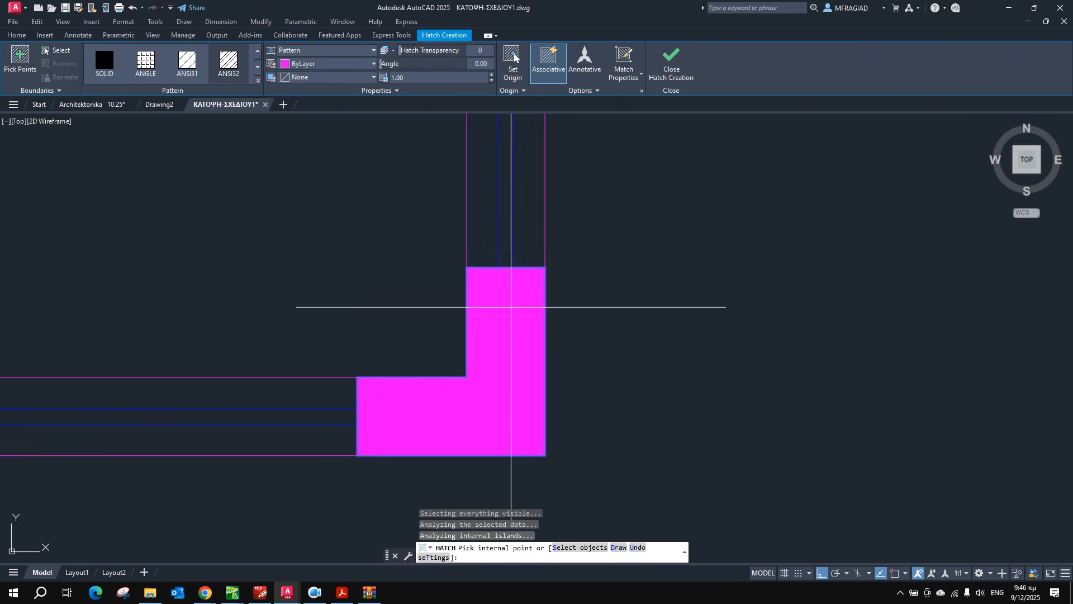
{"action": "left_click", "coordinate": [188, 62]}
{"action": "left_click", "coordinate": [226, 79]}
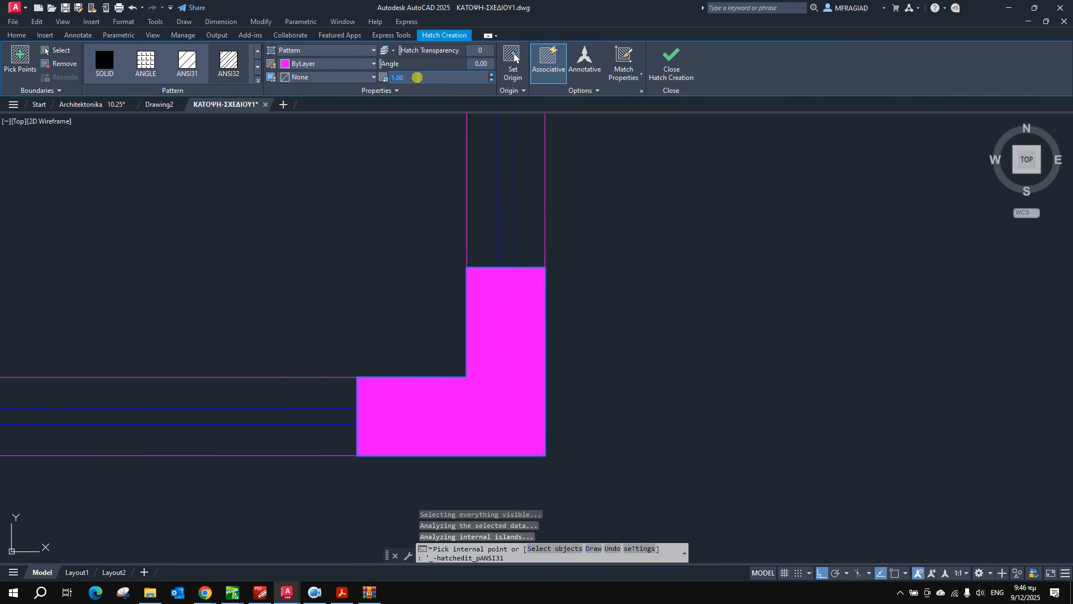
{"action": "type", "text": "0."}
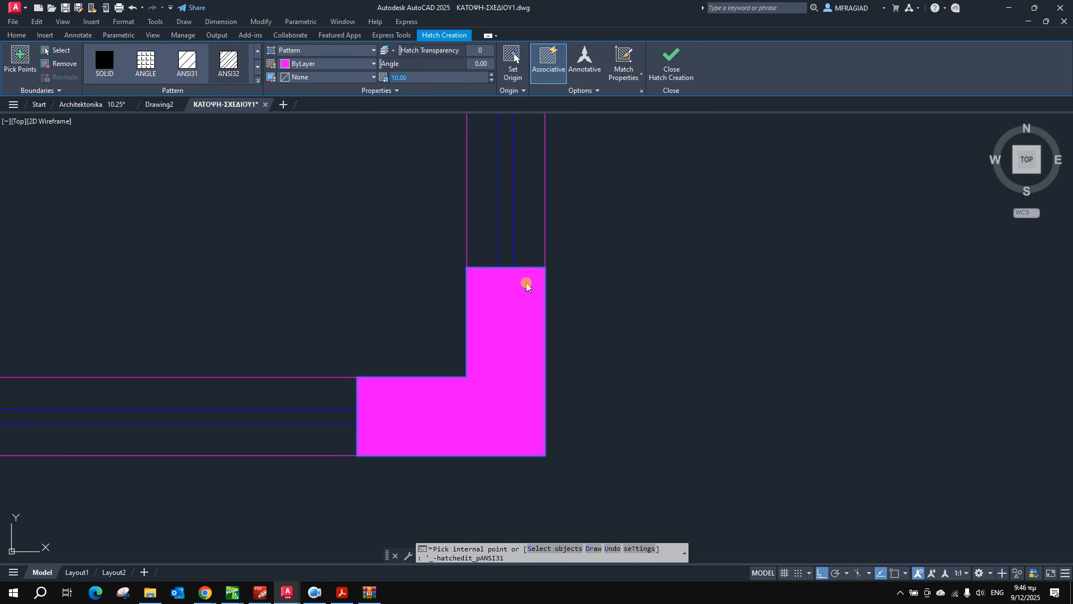
{"action": "left_click", "coordinate": [228, 65]}
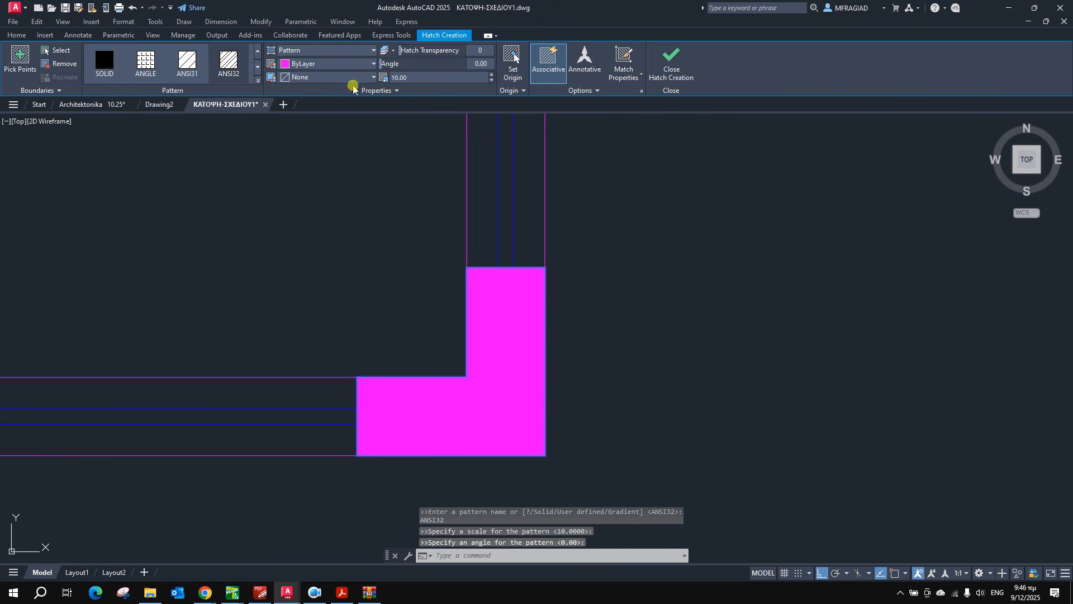
{"action": "left_click", "coordinate": [423, 78]}
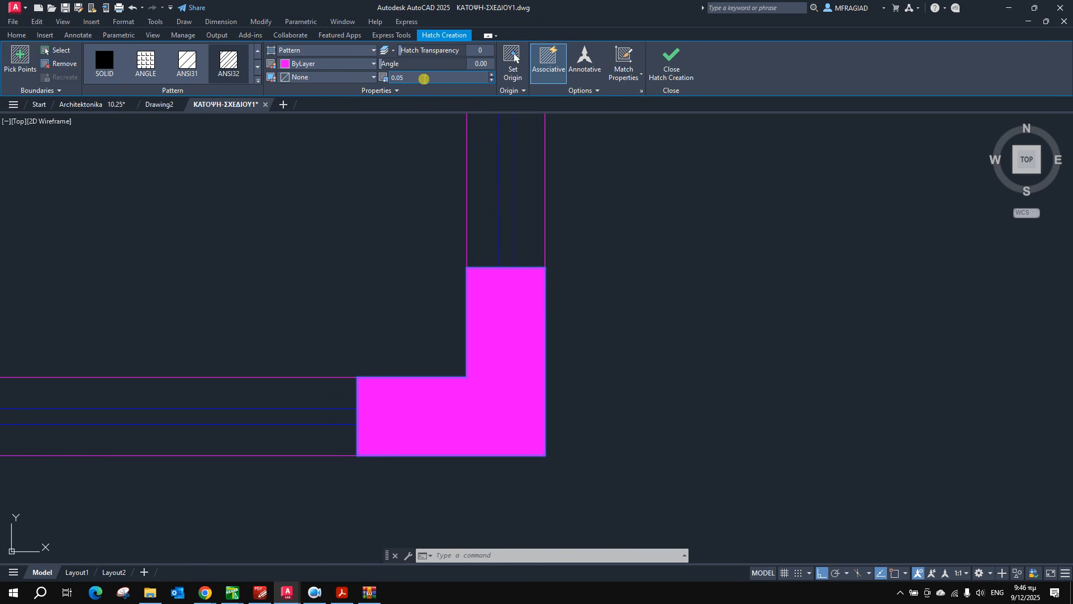
{"action": "double_click", "coordinate": [438, 78]}
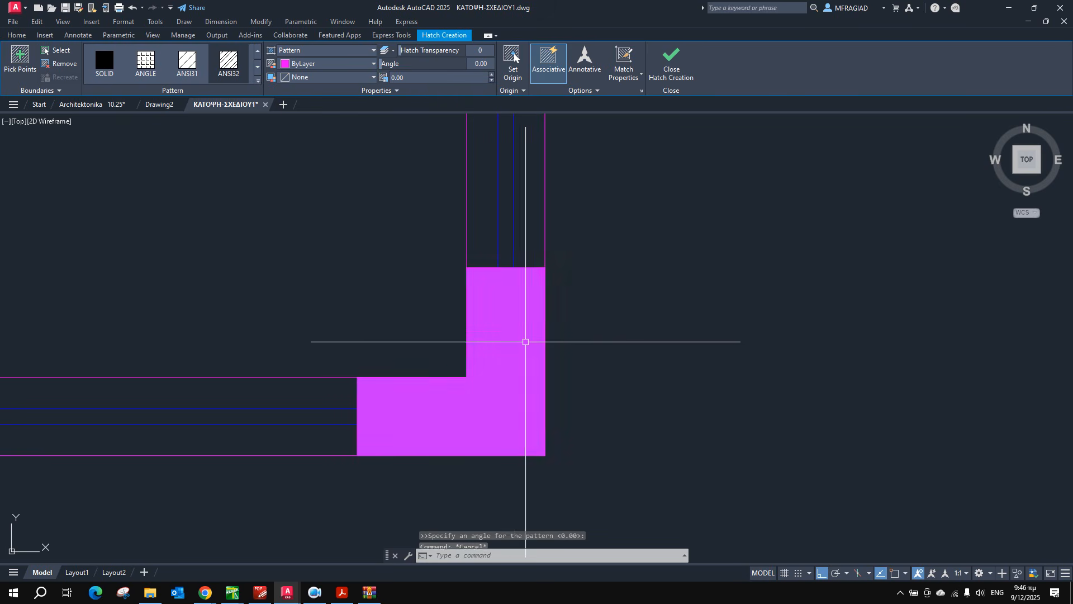
{"action": "key", "text": "Escape"}
{"action": "left_click", "coordinate": [514, 338]}
{"action": "key", "text": "Delete"}
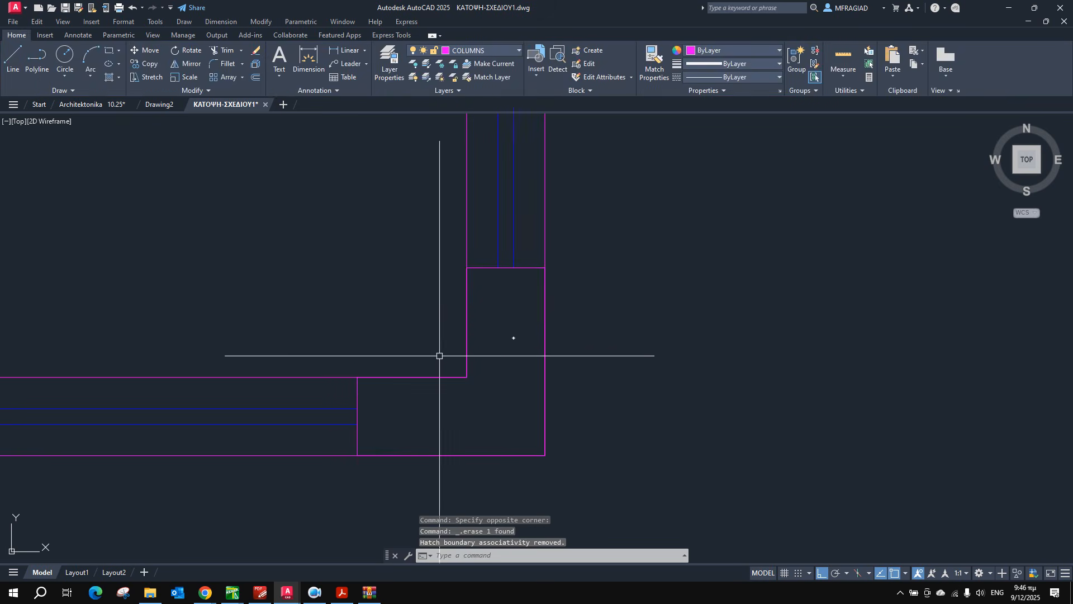
Hatch the inside of the empty L-shaped column again with the ANSI32 pattern.
{"action": "left_click", "coordinate": [109, 77]}
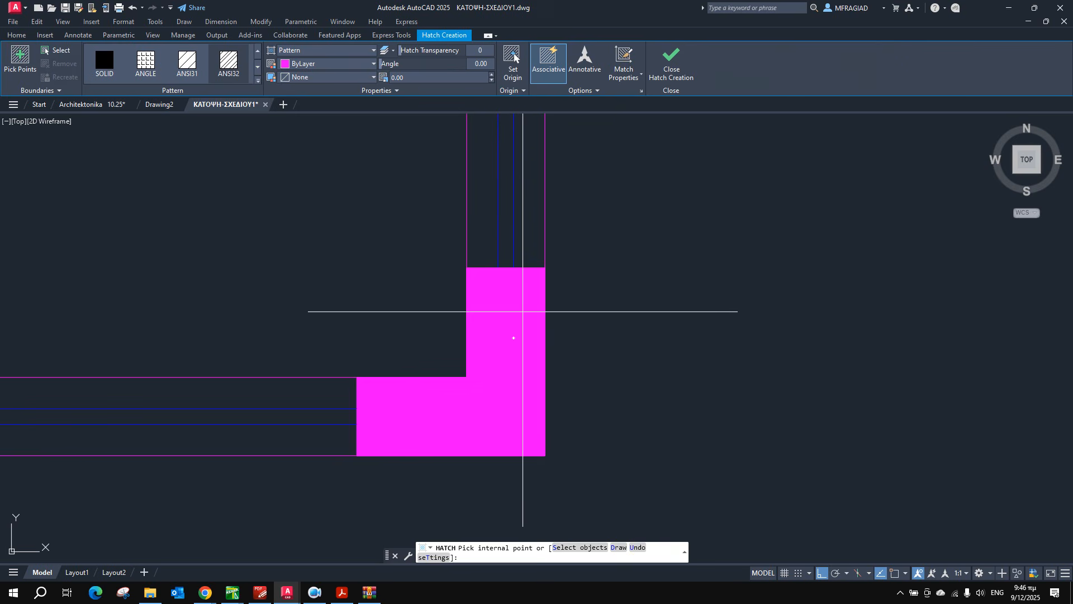
{"action": "left_click", "coordinate": [187, 61]}
{"action": "left_click", "coordinate": [518, 300]}
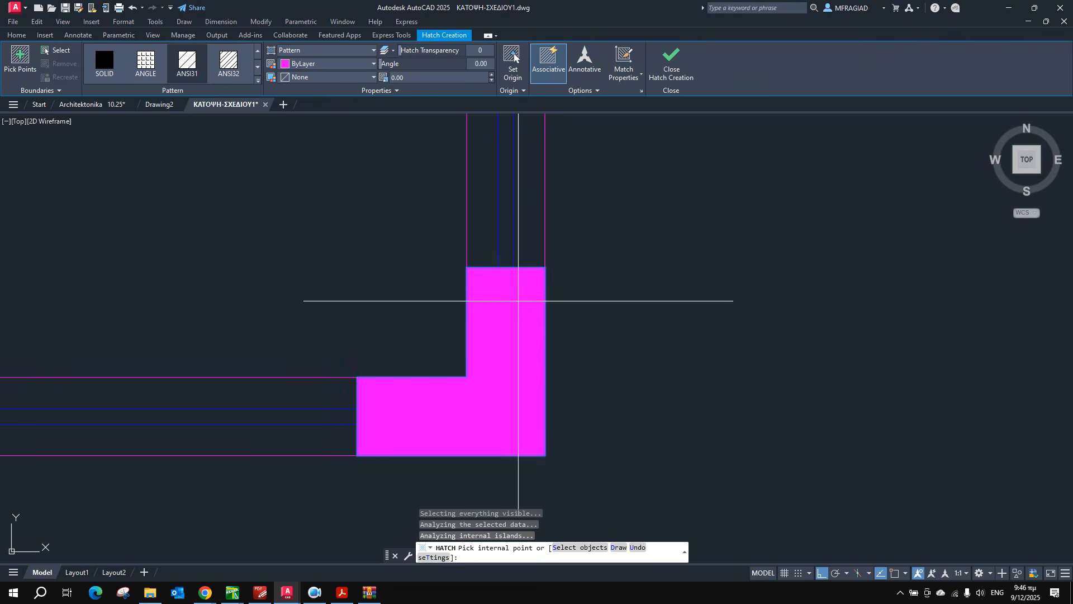
{"action": "left_click", "coordinate": [221, 64]}
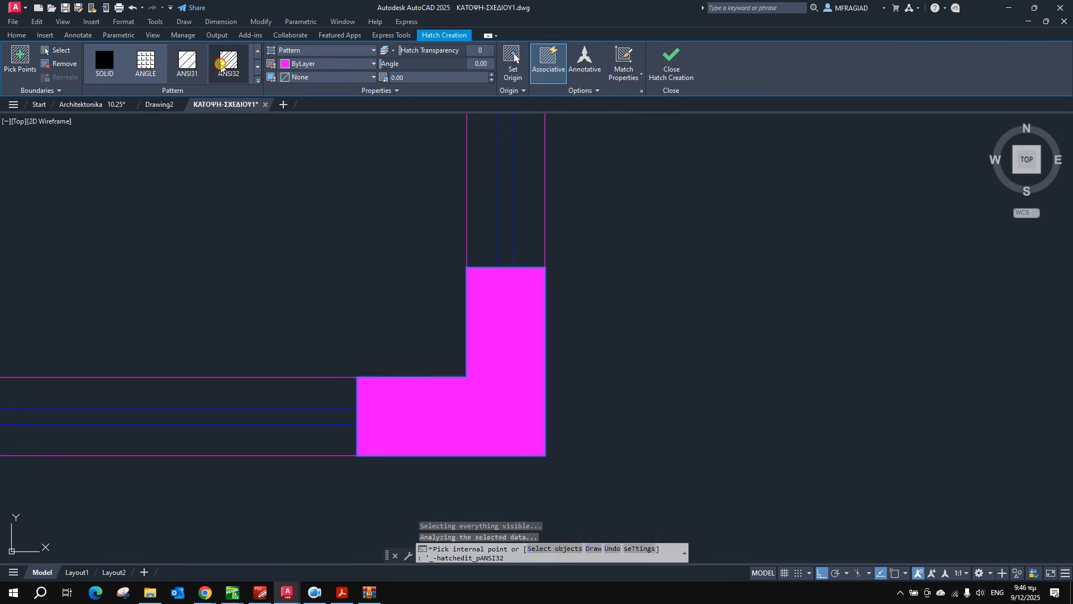
Set the ANSI32 hatch scale to 0.01 and finish the column hatch.
{"action": "left_click", "coordinate": [421, 79]}
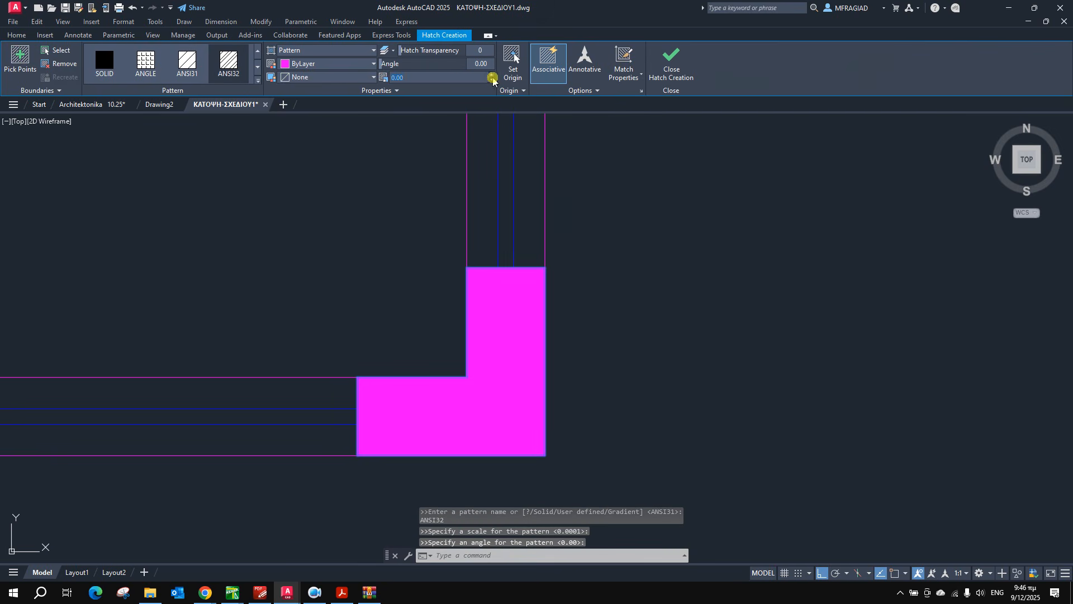
{"action": "left_click", "coordinate": [446, 79]}
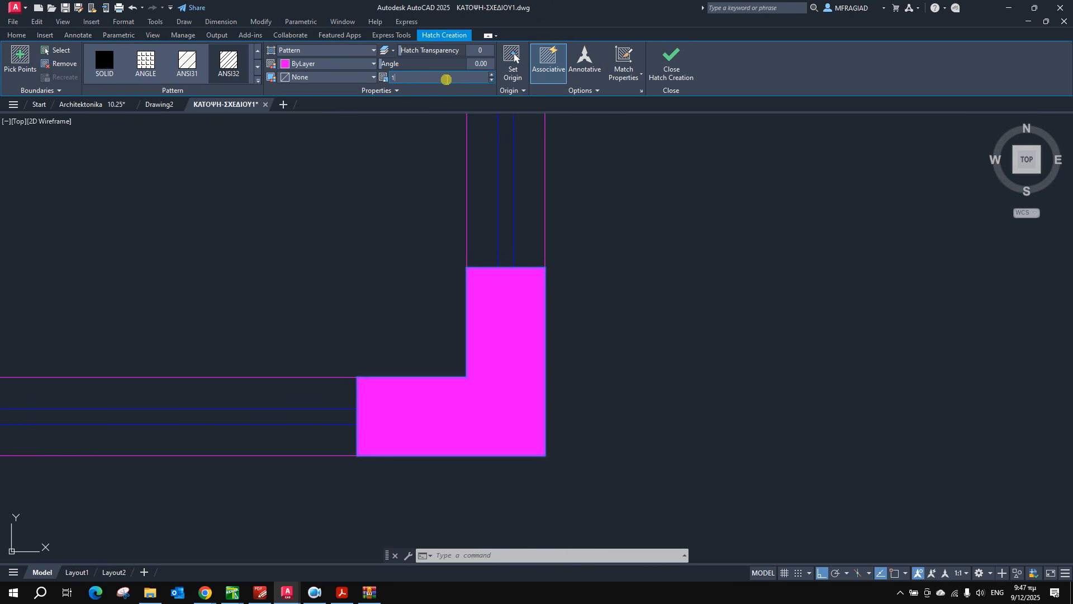
{"action": "type", "text": "0.5"}
{"action": "key", "text": "Return"}
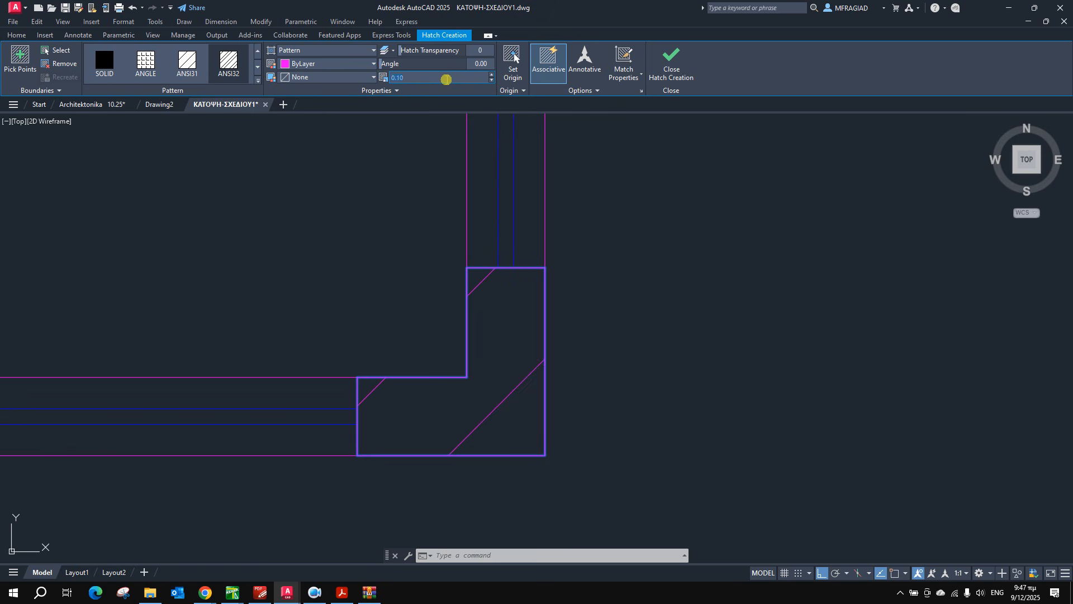
{"action": "key", "text": "Return"}
{"action": "type", "text": "1"}
{"action": "key", "text": "Return"}
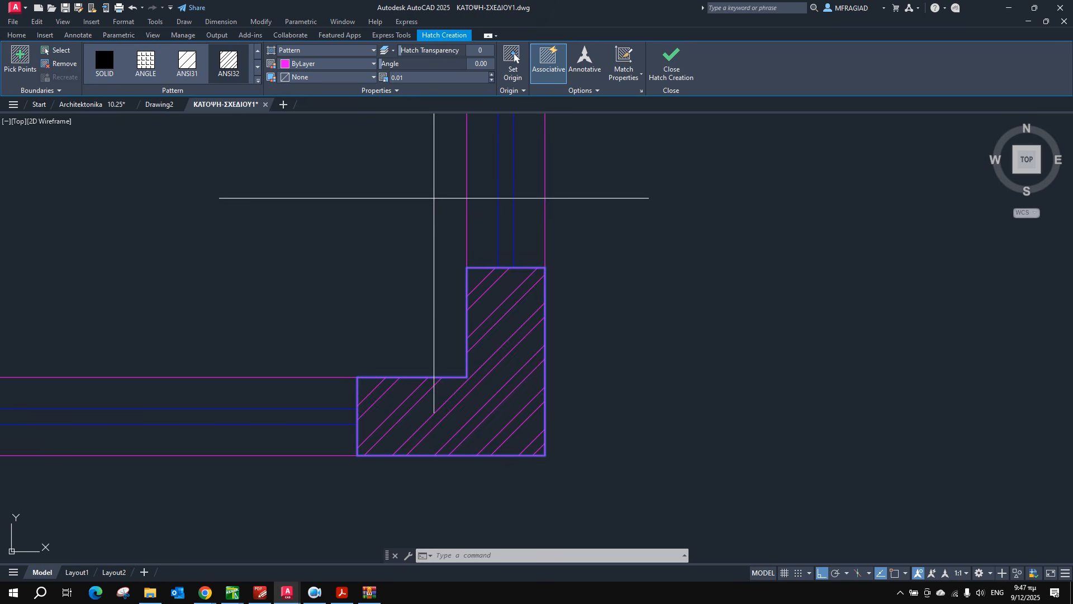
{"action": "key", "text": "Return"}
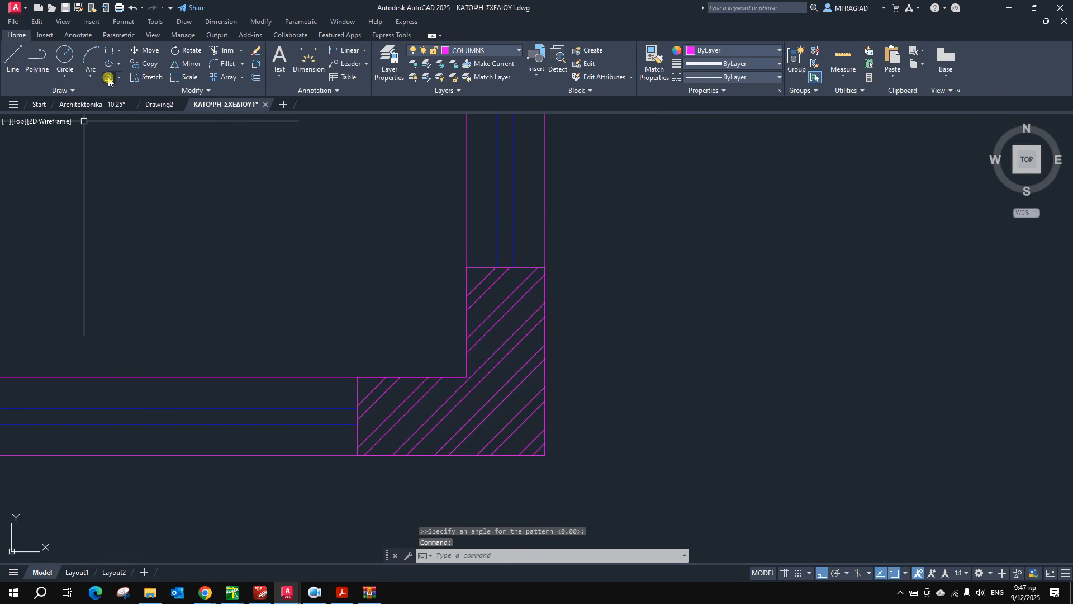
Start a second hatch over the same L-shaped column using the AR-CONC concrete pattern.
{"action": "left_click", "coordinate": [113, 79]}
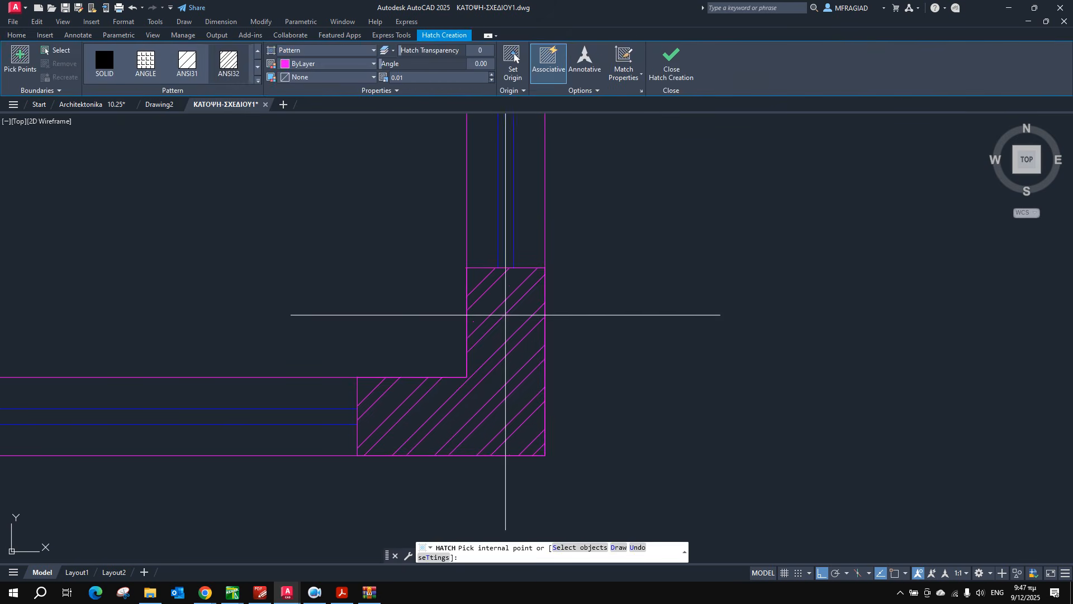
{"action": "left_click", "coordinate": [258, 68]}
{"action": "left_click", "coordinate": [257, 69]}
{"action": "left_click", "coordinate": [258, 69]}
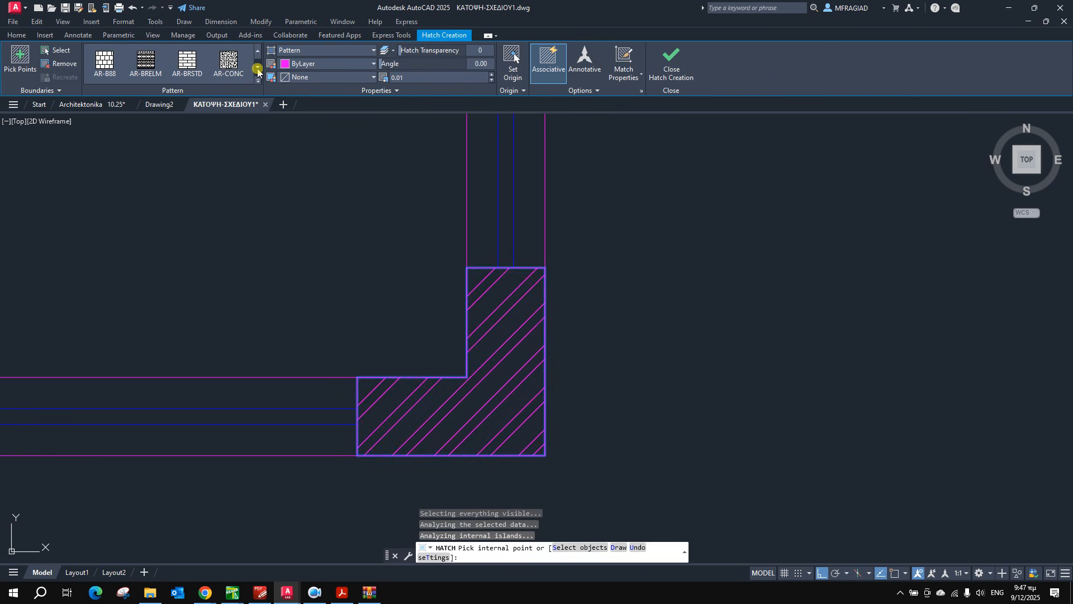
{"action": "left_click", "coordinate": [230, 69]}
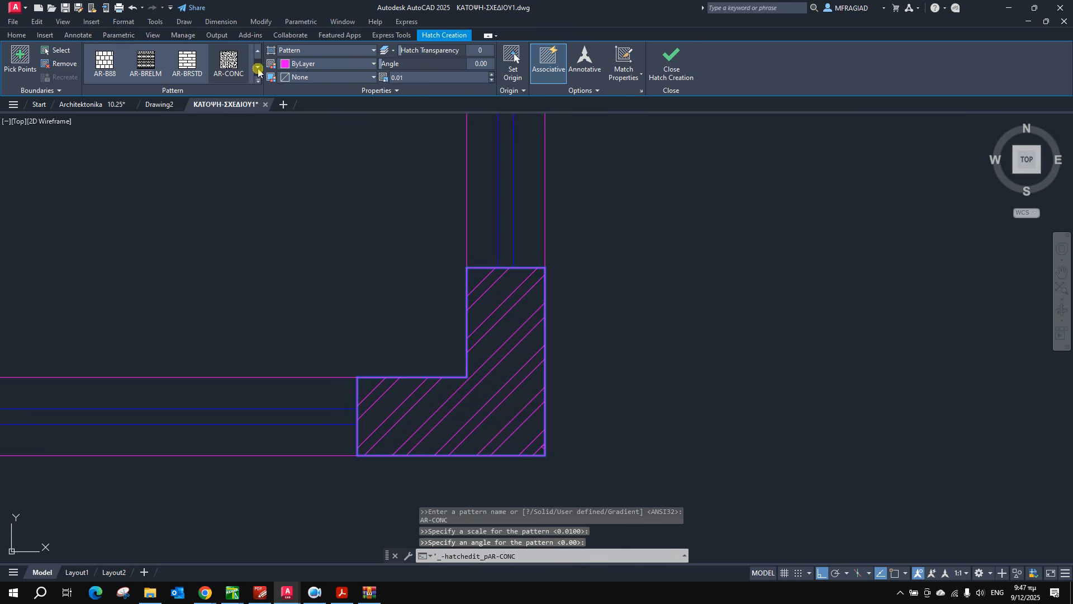
Reduce the AR-CONC pattern scale until its aggregate symbols fit inside the column, and finish the hatch.
{"action": "left_click", "coordinate": [405, 80]}
{"action": "type", "text": "1.00"}
{"action": "key", "text": "Return"}
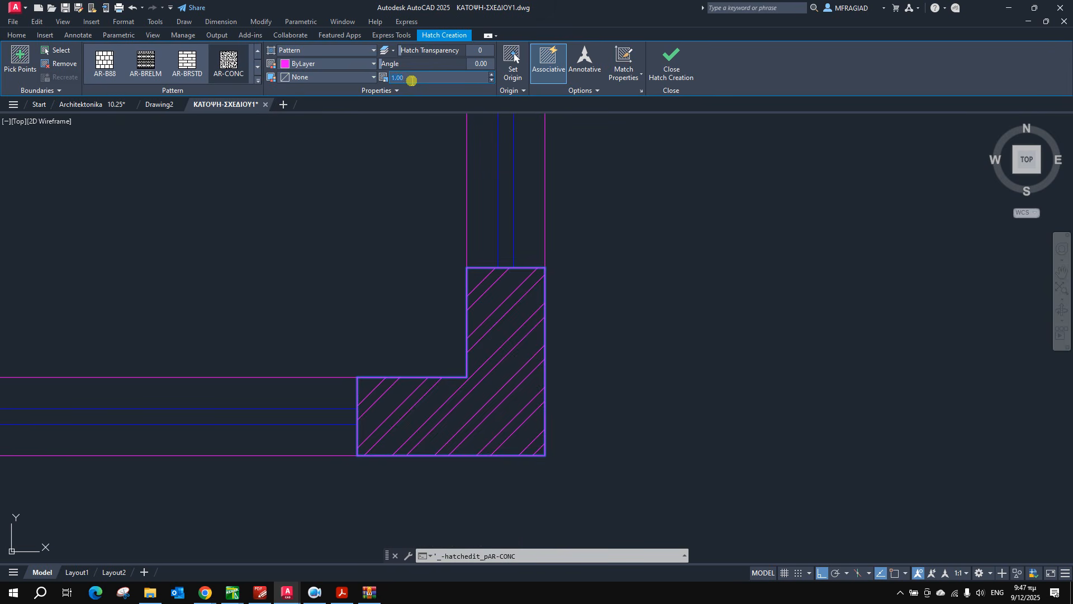
{"action": "left_click", "coordinate": [424, 79]}
{"action": "key", "text": "Return"}
{"action": "left_click", "coordinate": [422, 77]}
{"action": "key", "text": "Return"}
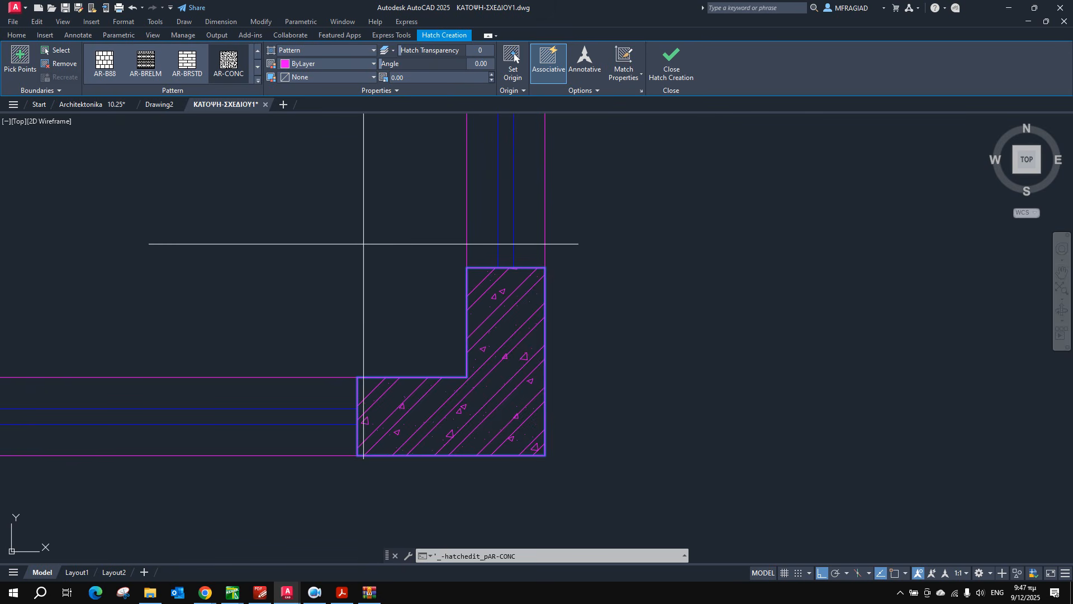
{"action": "key", "text": "Return"}
Move both the ANSI32 and AR-CONC hatches of the L-shaped column to the COL-PAT layer.
{"action": "scroll", "coordinate": [365, 242], "scroll_direction": "down", "scroll_amount": 2}
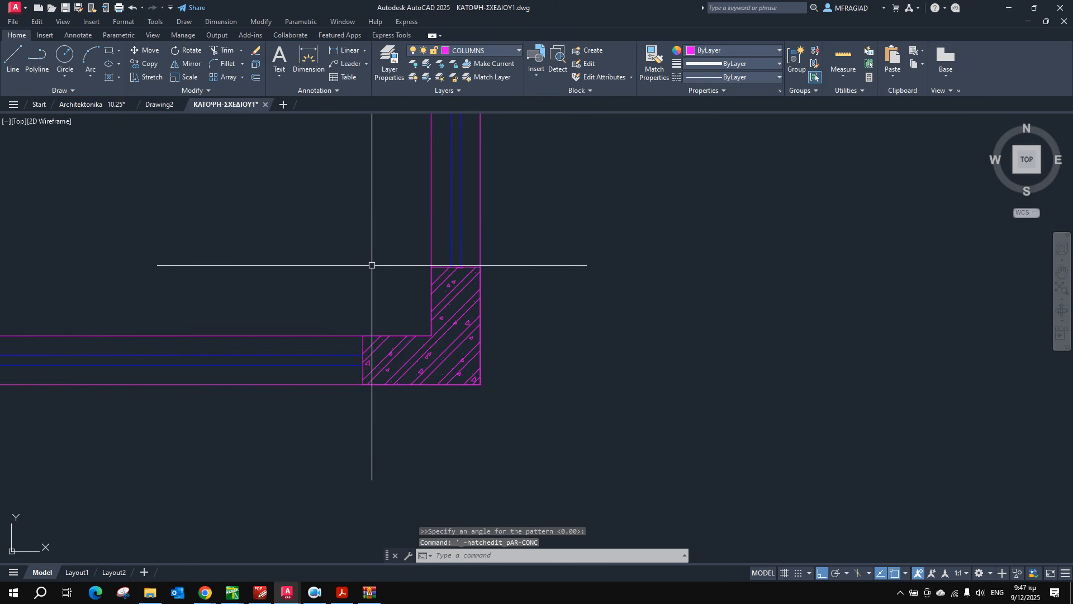
{"action": "left_click", "coordinate": [460, 287]}
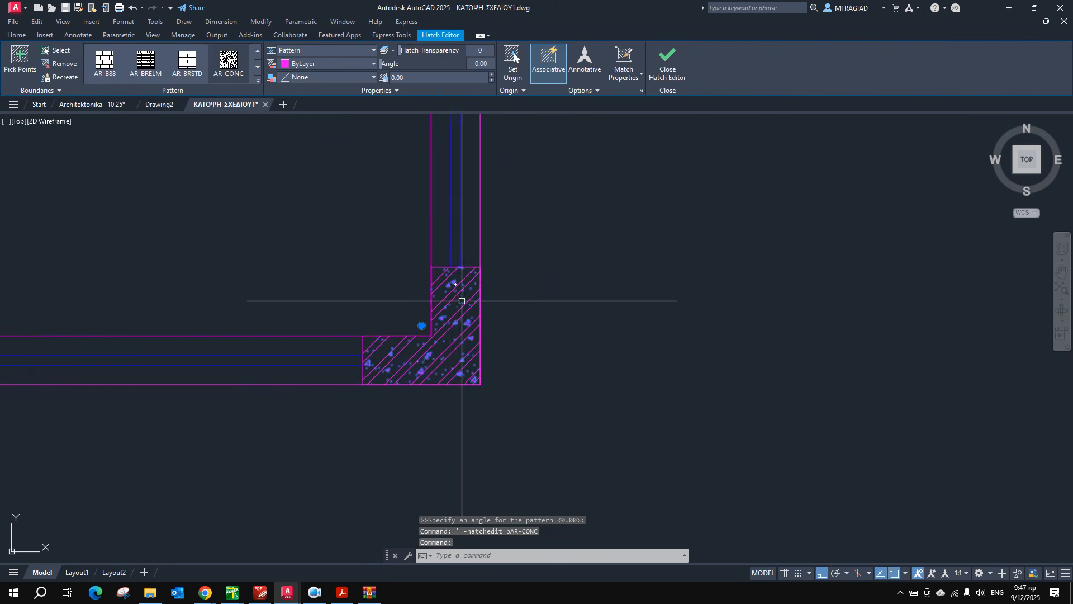
{"action": "left_click", "coordinate": [456, 296]}
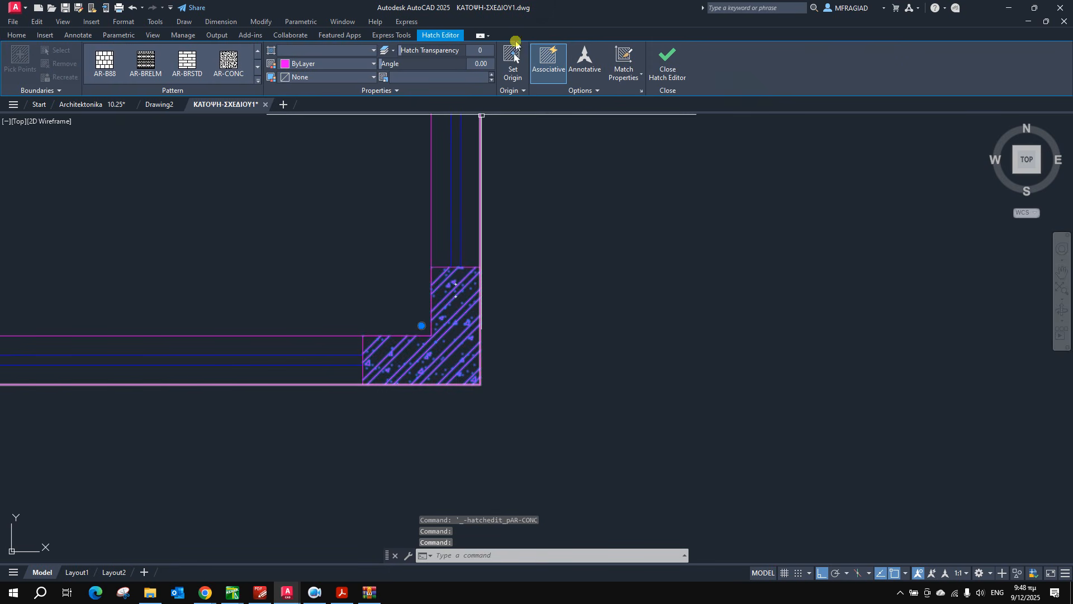
{"action": "left_click", "coordinate": [18, 36]}
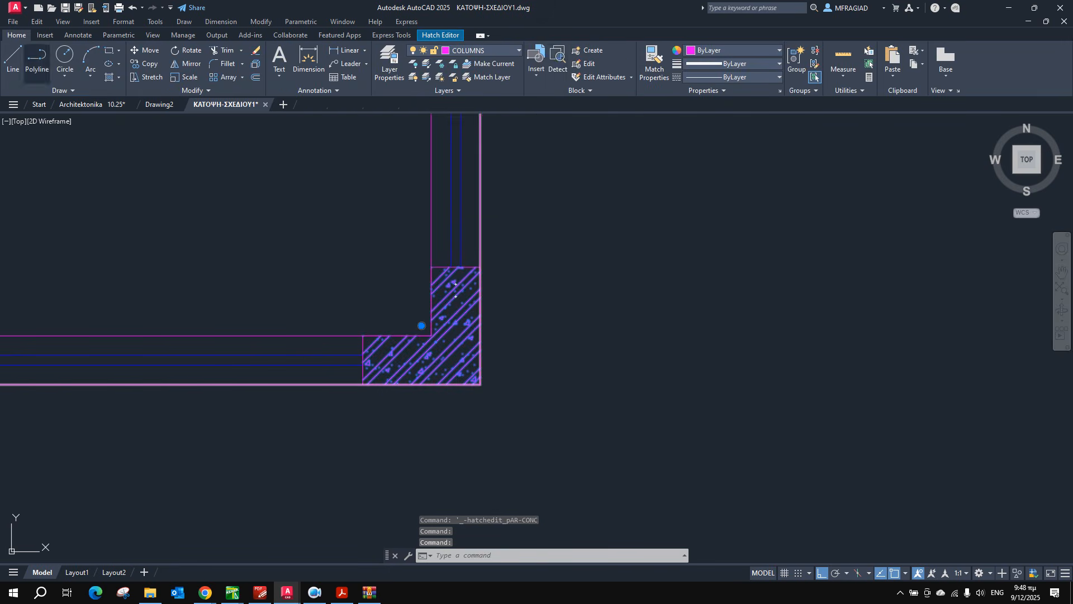
{"action": "left_click", "coordinate": [515, 52]}
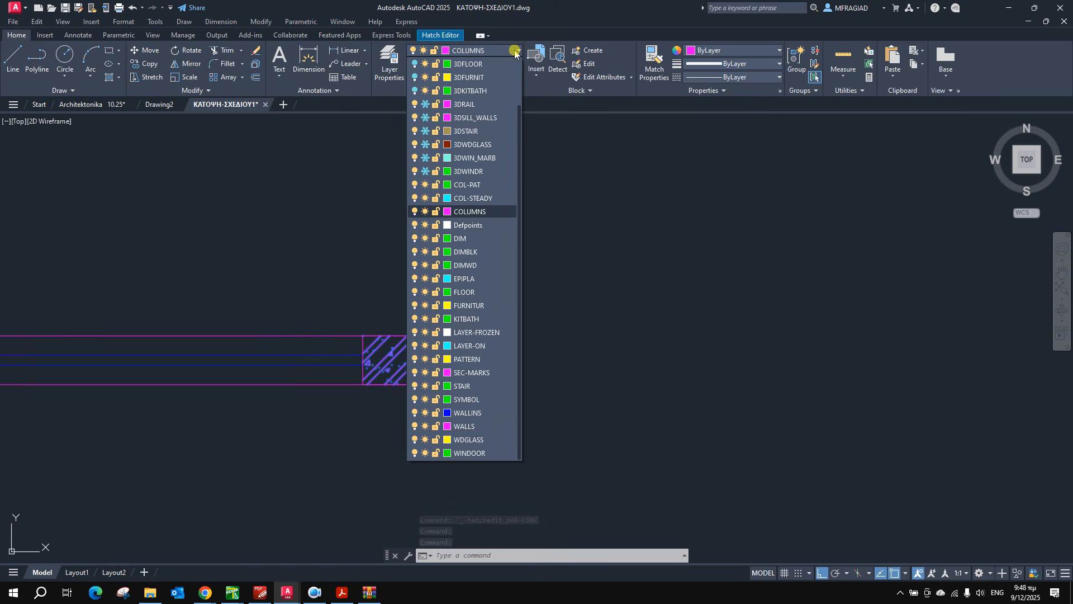
{"action": "left_click", "coordinate": [473, 184]}
{"action": "key", "text": "Escape"}
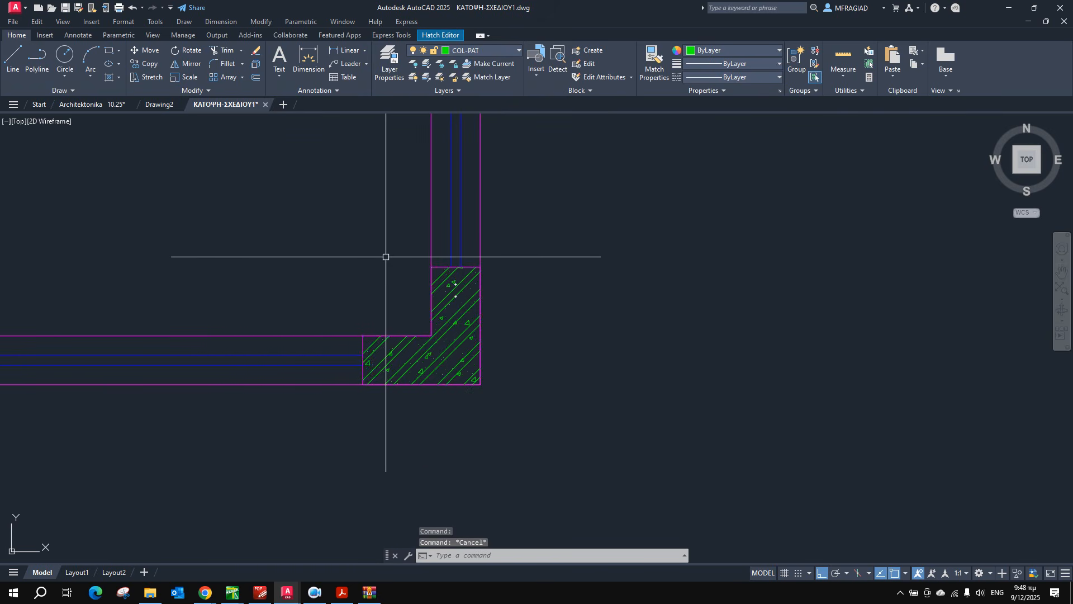
{"action": "scroll", "coordinate": [425, 302], "scroll_direction": "up", "scroll_amount": 4}
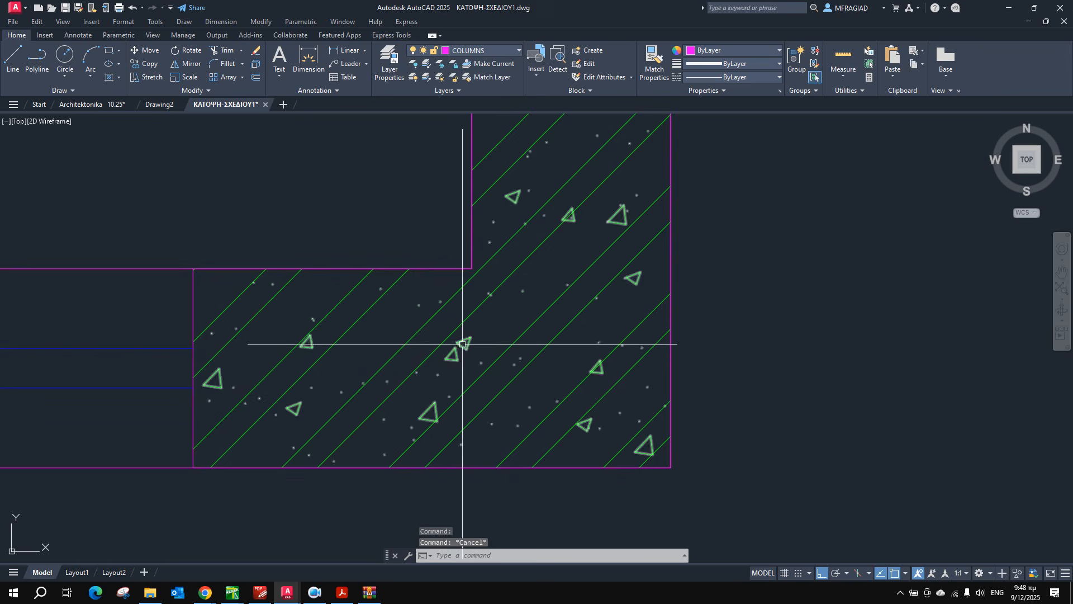
{"action": "scroll", "coordinate": [491, 330], "scroll_direction": "down", "scroll_amount": 10}
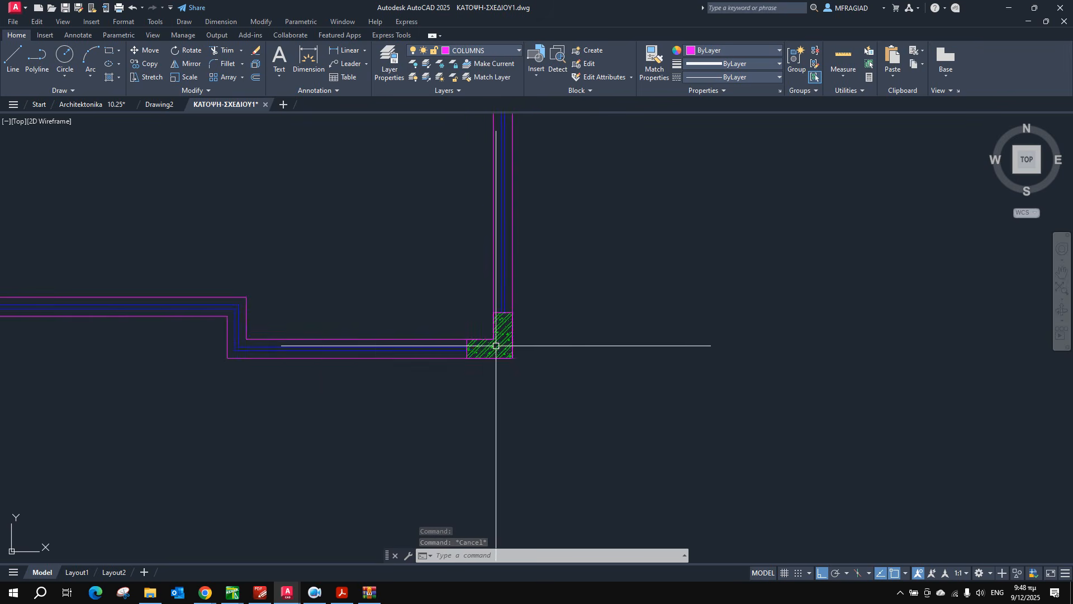
Examine the L-shaped column at the kitchen's outer corner in katopsi-new.pdf and locate the matching wall corner in the AutoCAD drawing.
{"action": "middle_click_drag", "start_coordinate": [477, 276], "coordinate": [455, 388]}
{"action": "left_click", "coordinate": [342, 592]}
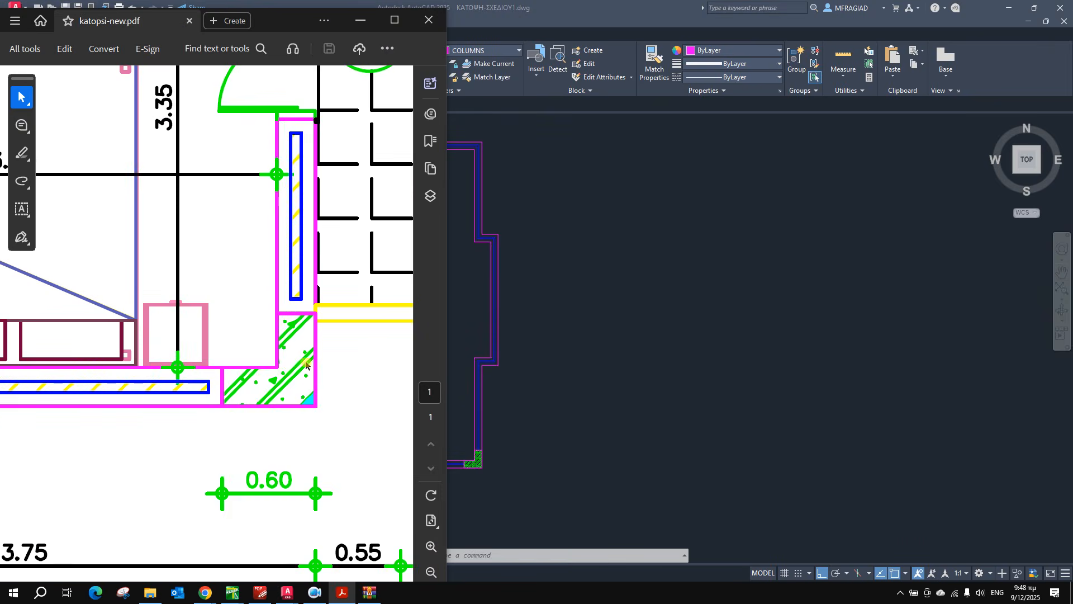
{"action": "scroll", "coordinate": [279, 285], "scroll_direction": "down", "scroll_amount": 2, "text": "ctrl"}
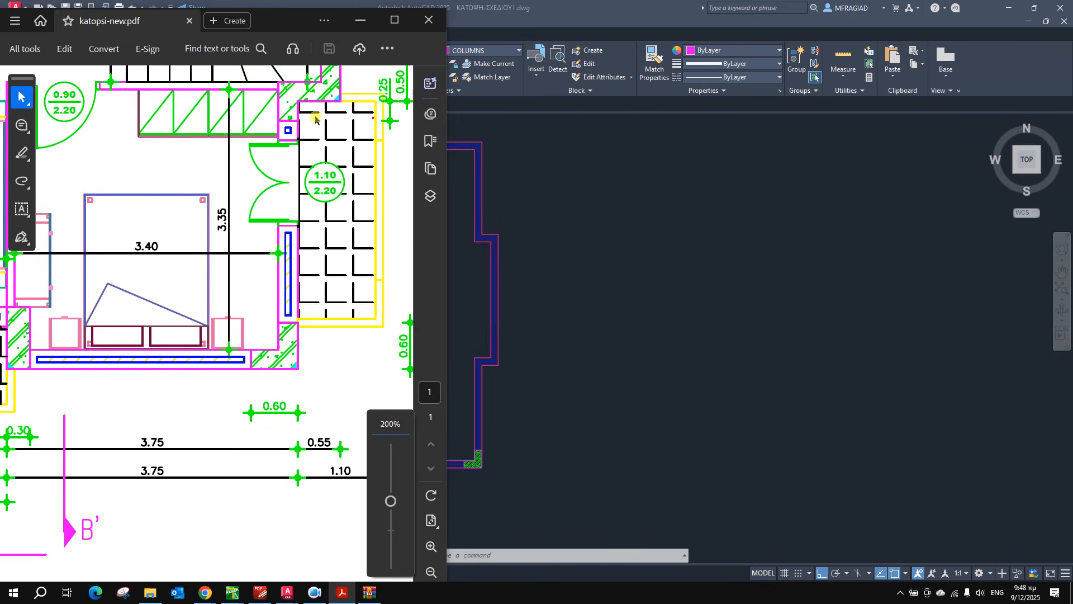
{"action": "scroll", "coordinate": [318, 184], "scroll_direction": "up", "scroll_amount": 10}
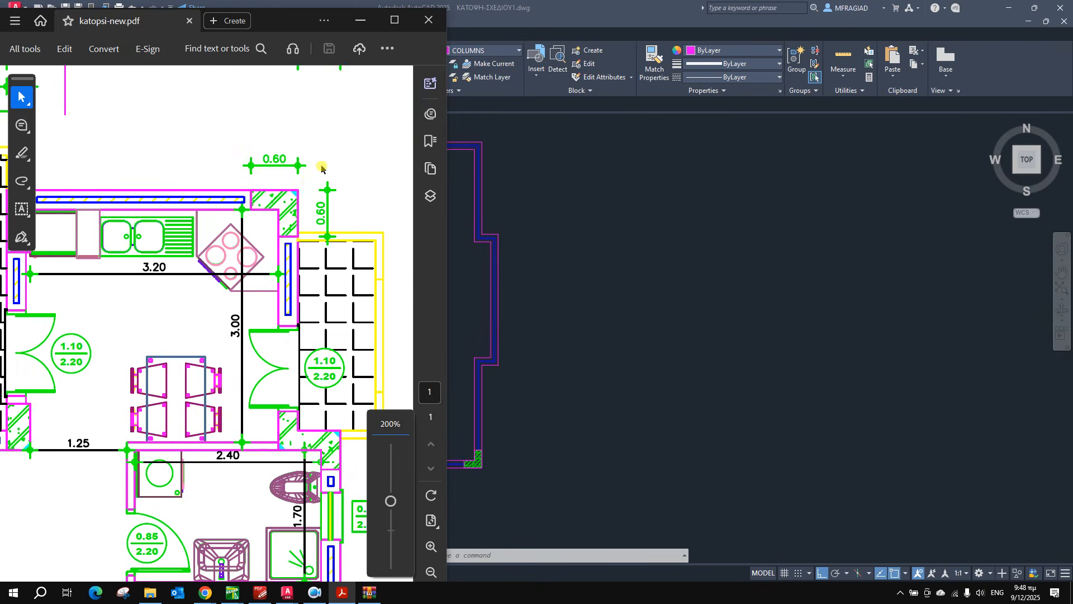
{"action": "scroll", "coordinate": [293, 216], "scroll_direction": "up", "scroll_amount": 4, "text": "ctrl"}
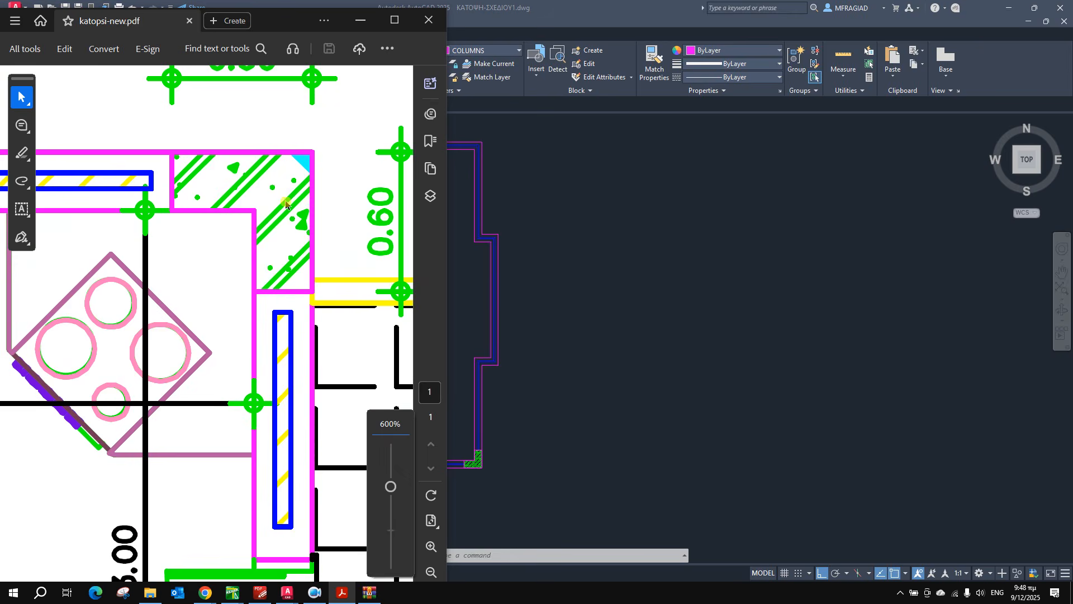
{"action": "scroll", "coordinate": [285, 204], "scroll_direction": "down", "scroll_amount": 4, "text": "ctrl"}
{"action": "left_click", "coordinate": [542, 176]}
{"action": "scroll", "coordinate": [461, 120], "scroll_direction": "up", "scroll_amount": 3}
{"action": "scroll", "coordinate": [461, 120], "scroll_direction": "up", "scroll_amount": 1}
{"action": "scroll", "coordinate": [527, 207], "scroll_direction": "up", "scroll_amount": 2}
{"action": "middle_click_drag", "start_coordinate": [503, 213], "coordinate": [551, 141]}
{"action": "scroll", "coordinate": [537, 166], "scroll_direction": "down", "scroll_amount": 2}
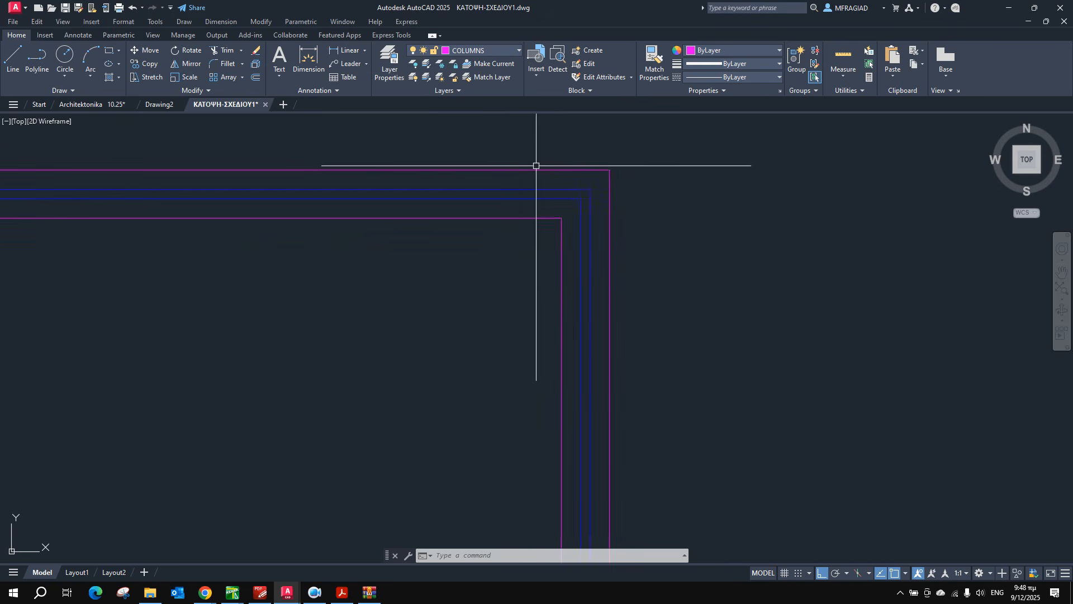
Copy the hatched L-shaped column from its outer corner to the outer wall corner at the kitchen.
{"action": "scroll", "coordinate": [503, 144], "scroll_direction": "down", "scroll_amount": 5}
{"action": "scroll", "coordinate": [521, 366], "scroll_direction": "up", "scroll_amount": 4}
{"action": "scroll", "coordinate": [517, 389], "scroll_direction": "up", "scroll_amount": 4}
{"action": "left_click", "coordinate": [442, 347]}
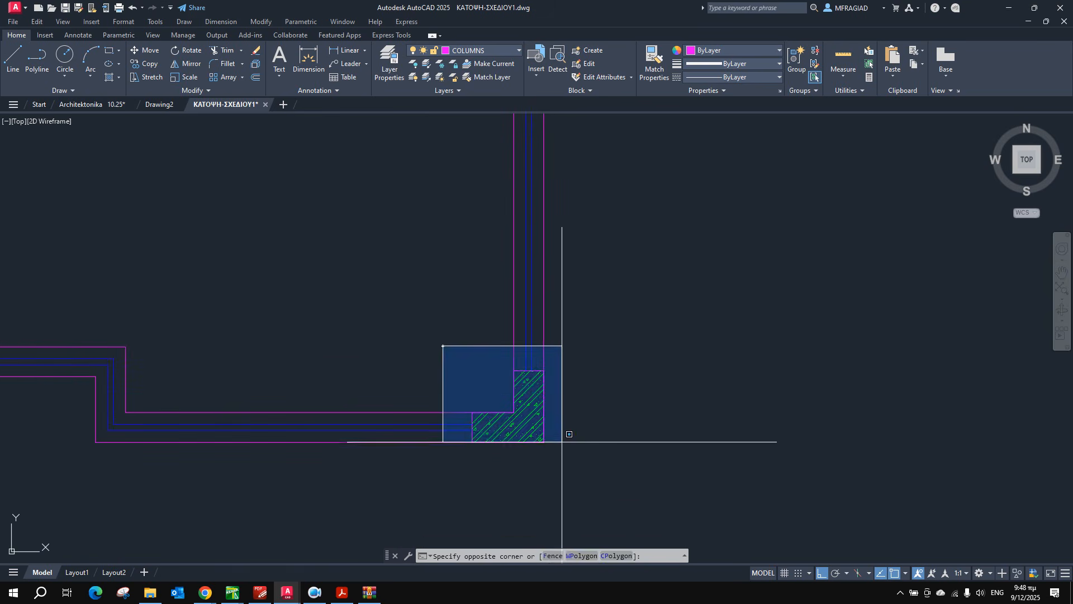
{"action": "left_click", "coordinate": [570, 462]}
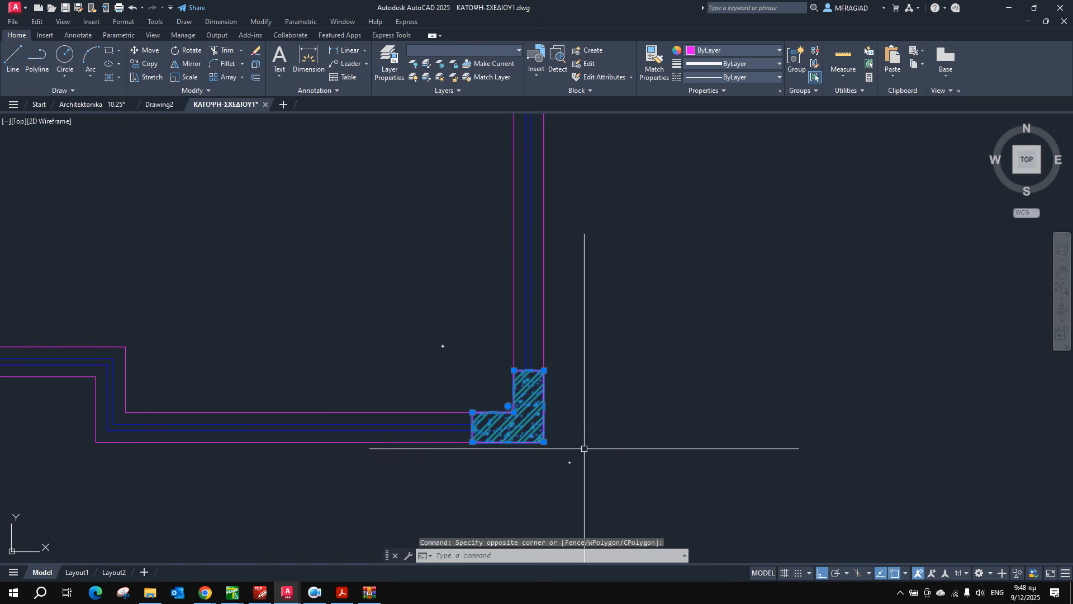
{"action": "type", "text": "cp"}
{"action": "key", "text": "Return"}
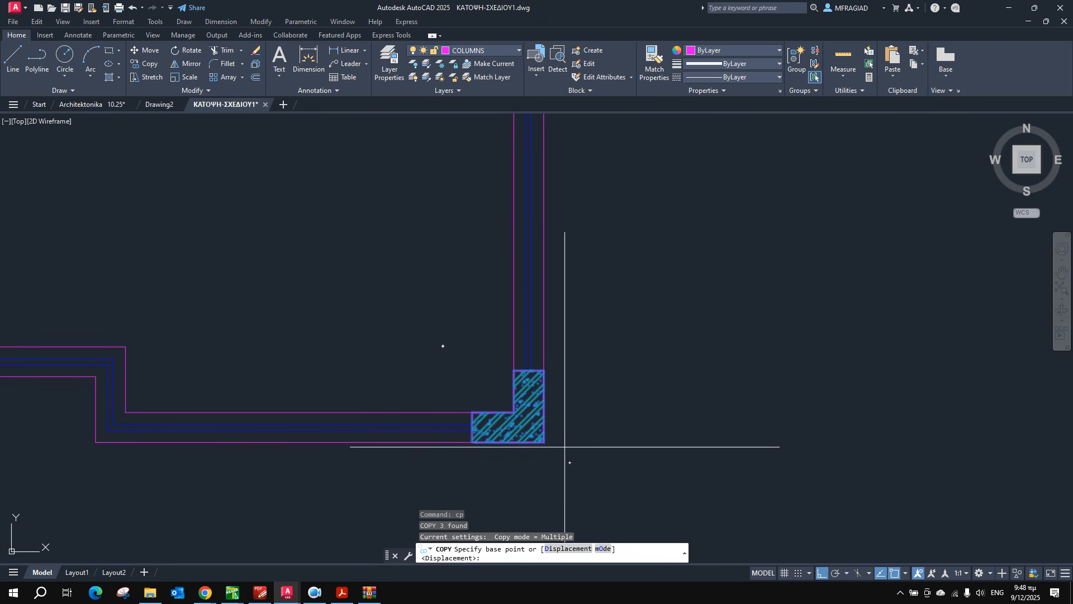
{"action": "left_click", "coordinate": [544, 442]}
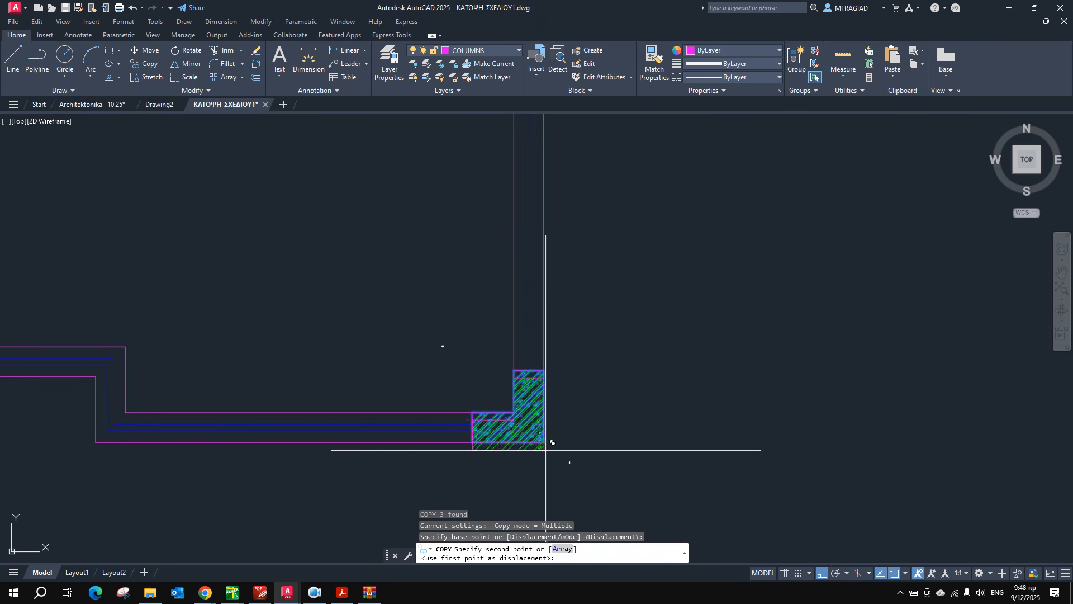
{"action": "scroll", "coordinate": [586, 408], "scroll_direction": "down", "scroll_amount": 5}
{"action": "scroll", "coordinate": [587, 239], "scroll_direction": "up", "scroll_amount": 8}
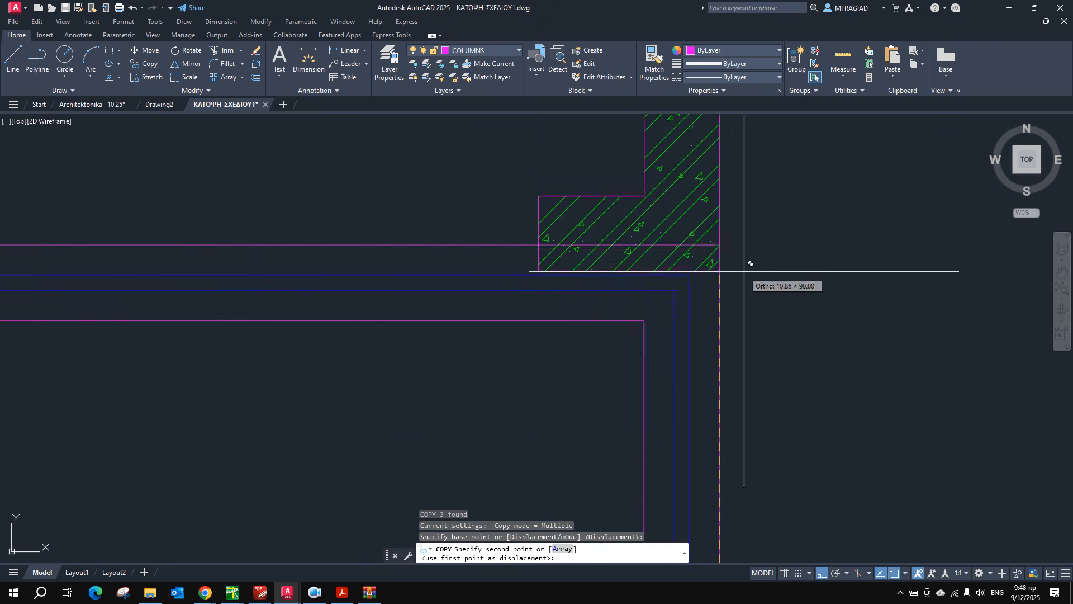
{"action": "left_click", "coordinate": [719, 244]}
{"action": "key", "text": "Escape"}
Rotate the copied column with its hatches 90 degrees counterclockwise about its outer corner to fit the kitchen wall corner.
{"action": "scroll", "coordinate": [651, 255], "scroll_direction": "down", "scroll_amount": 2}
{"action": "scroll", "coordinate": [495, 321], "scroll_direction": "up", "scroll_amount": 2}
{"action": "left_click", "coordinate": [257, 145]}
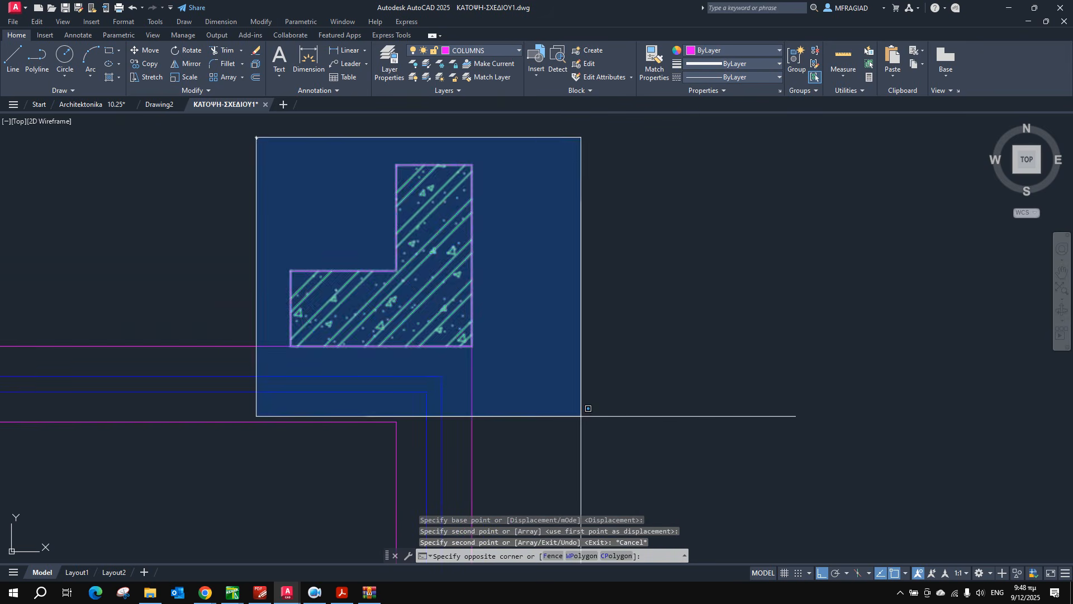
{"action": "left_click", "coordinate": [564, 371]}
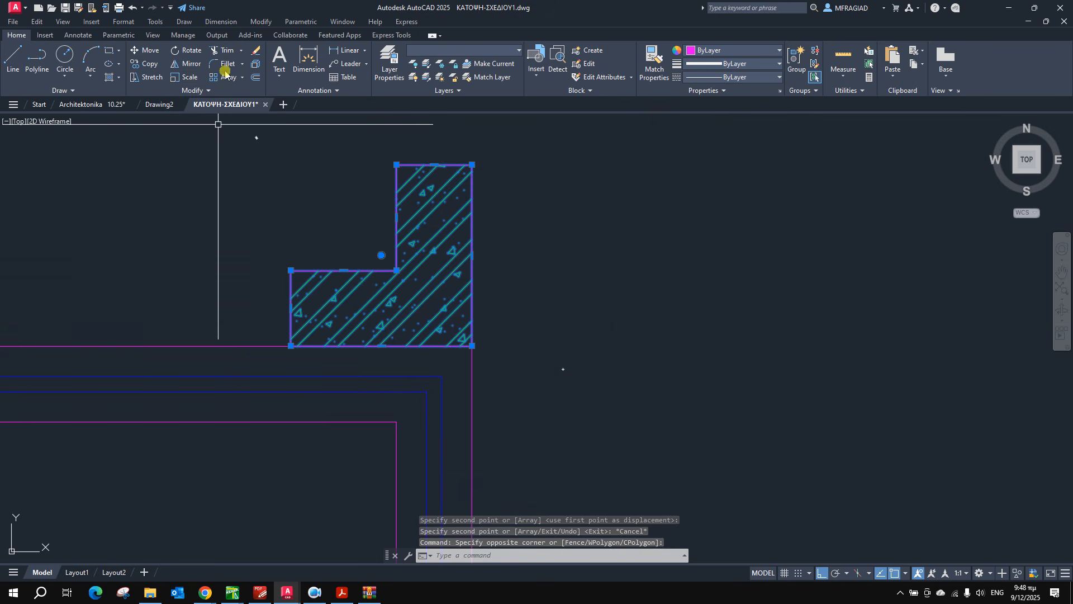
{"action": "left_click", "coordinate": [176, 53]}
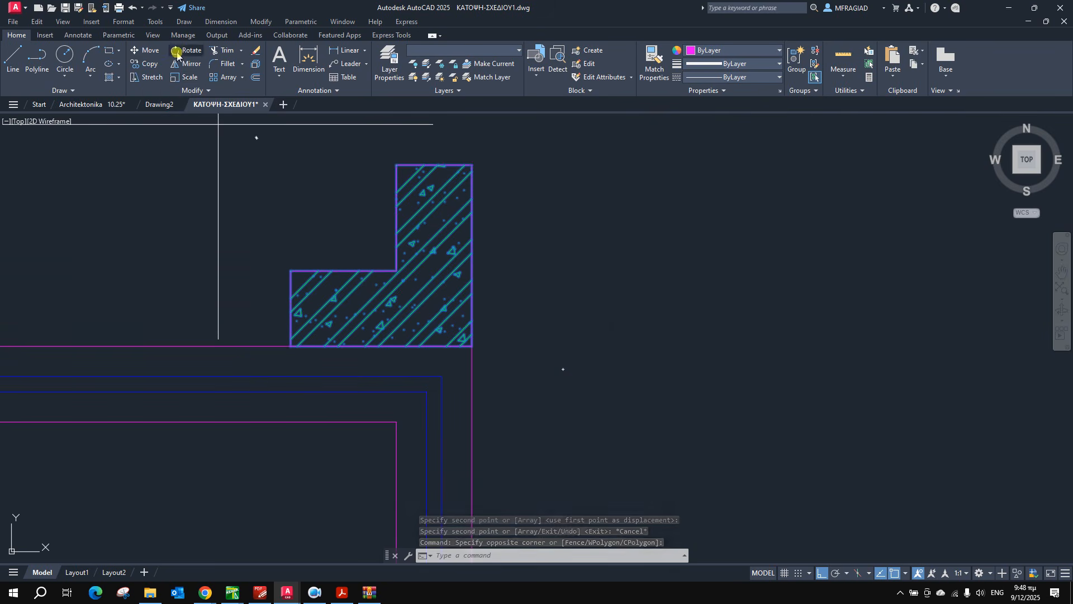
{"action": "left_click", "coordinate": [472, 346]}
{"action": "left_click", "coordinate": [502, 172]}
{"action": "scroll", "coordinate": [510, 168], "scroll_direction": "down", "scroll_amount": 3}
{"action": "scroll", "coordinate": [512, 259], "scroll_direction": "up", "scroll_amount": 3}
{"action": "middle_click_drag", "start_coordinate": [511, 259], "coordinate": [587, 333]}
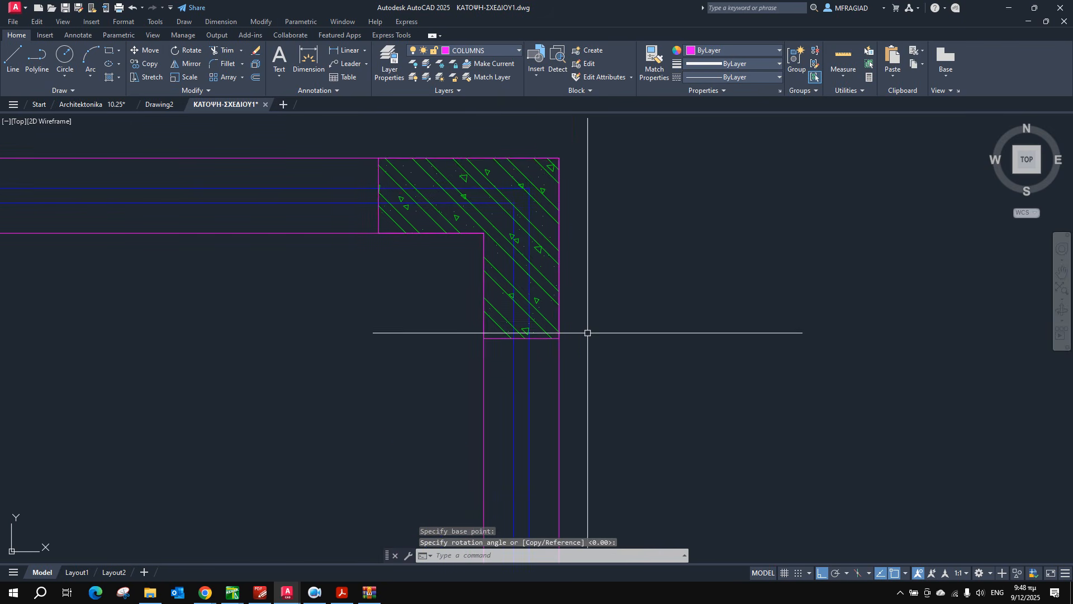
Trim the two blue inner wall lines running through the vertical leg of the kitchen corner column.
{"action": "type", "text": "tr"}
{"action": "key", "text": "Return"}
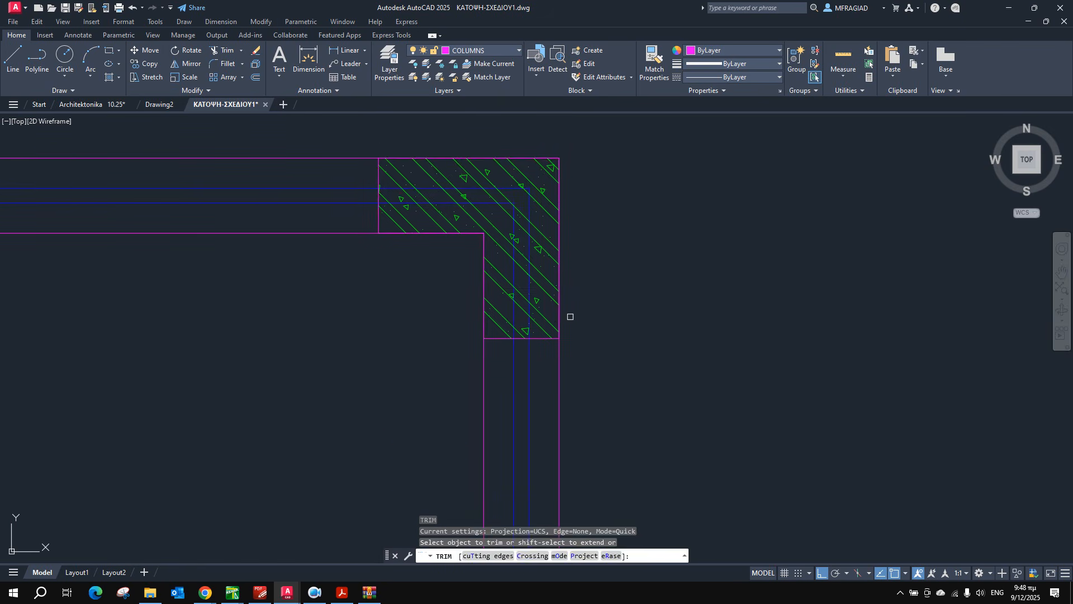
{"action": "scroll", "coordinate": [528, 330], "scroll_direction": "up", "scroll_amount": 4}
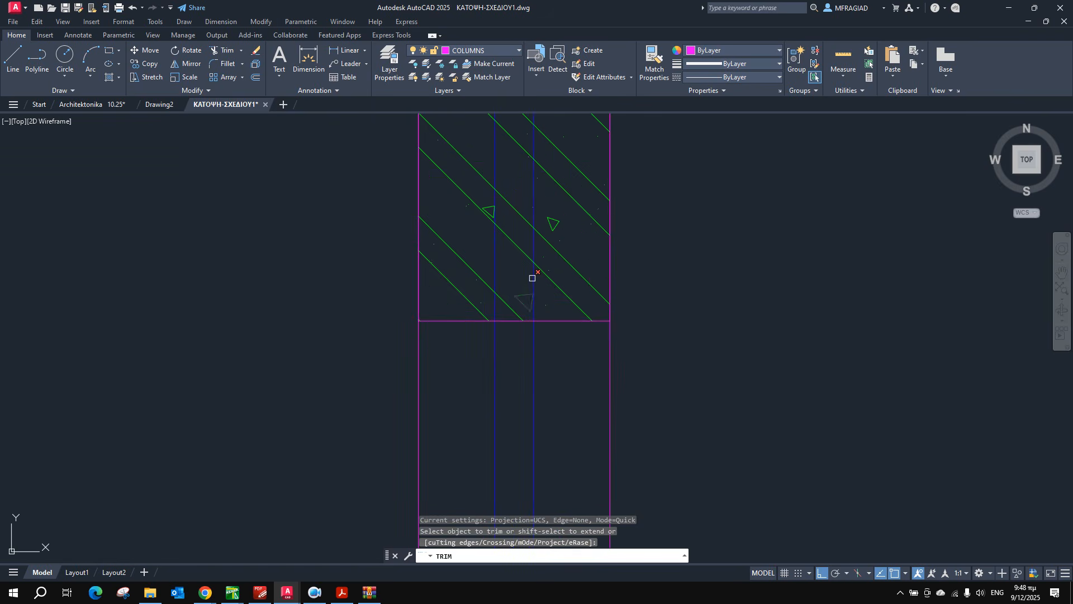
{"action": "left_click", "coordinate": [532, 278]}
{"action": "left_click", "coordinate": [496, 266]}
{"action": "scroll", "coordinate": [551, 336], "scroll_direction": "down", "scroll_amount": 3}
{"action": "left_click", "coordinate": [549, 321]}
Trim the two blue inner wall lines inside the column's horizontal leg and end the Trim command.
{"action": "scroll", "coordinate": [432, 157], "scroll_direction": "up", "scroll_amount": 3}
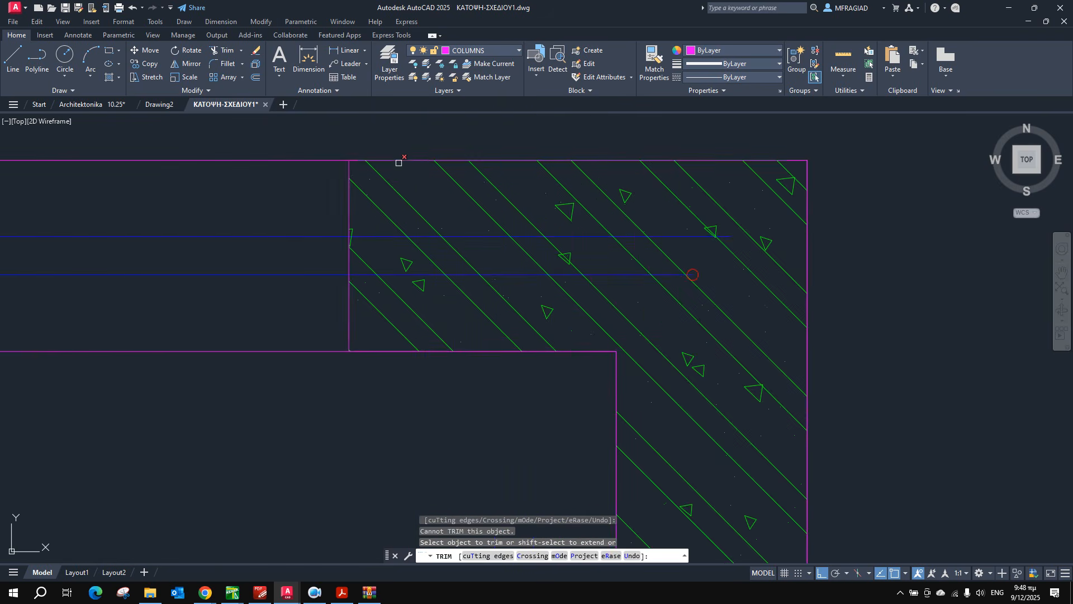
{"action": "left_click", "coordinate": [392, 274]}
{"action": "left_click", "coordinate": [381, 238]}
{"action": "key", "text": "Escape"}
{"action": "scroll", "coordinate": [559, 193], "scroll_direction": "down", "scroll_amount": 3}
{"action": "scroll", "coordinate": [592, 173], "scroll_direction": "up", "scroll_amount": 5}
{"action": "key", "text": "Escape"}
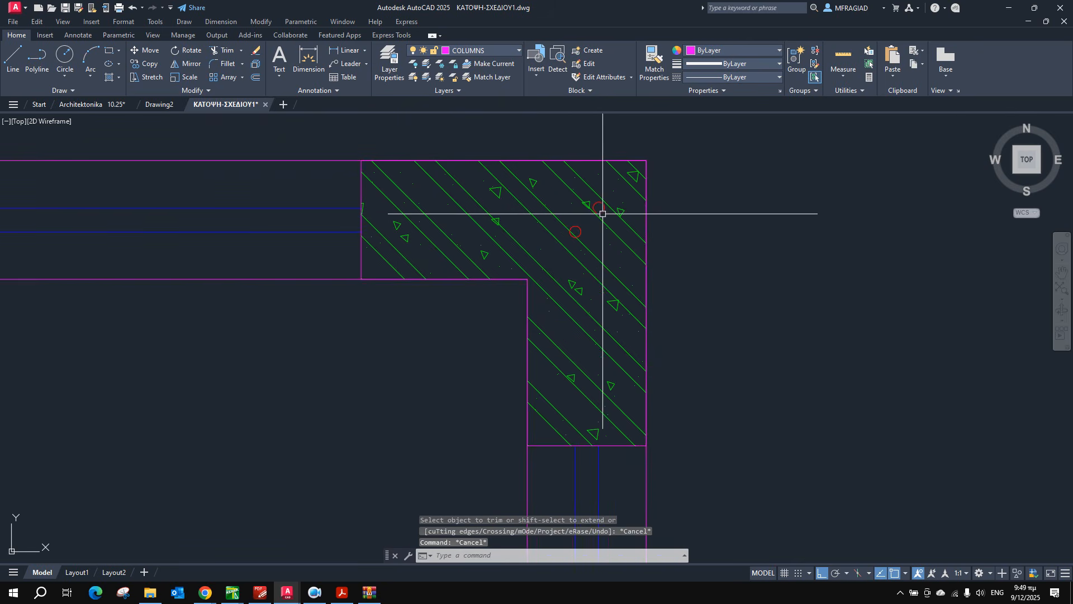
{"action": "left_click", "coordinate": [600, 209]}
{"action": "key", "text": "Escape"}
Switch to katopsi-new.pdf to check the columns around the kitchen.
{"action": "scroll", "coordinate": [612, 210], "scroll_direction": "down", "scroll_amount": 5}
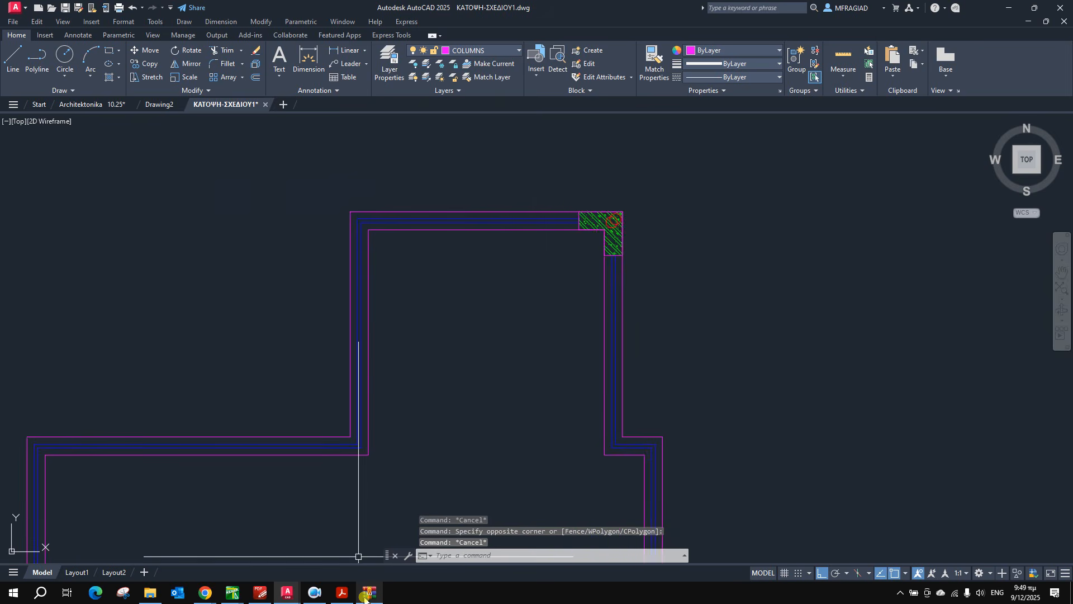
{"action": "left_click", "coordinate": [343, 595]}
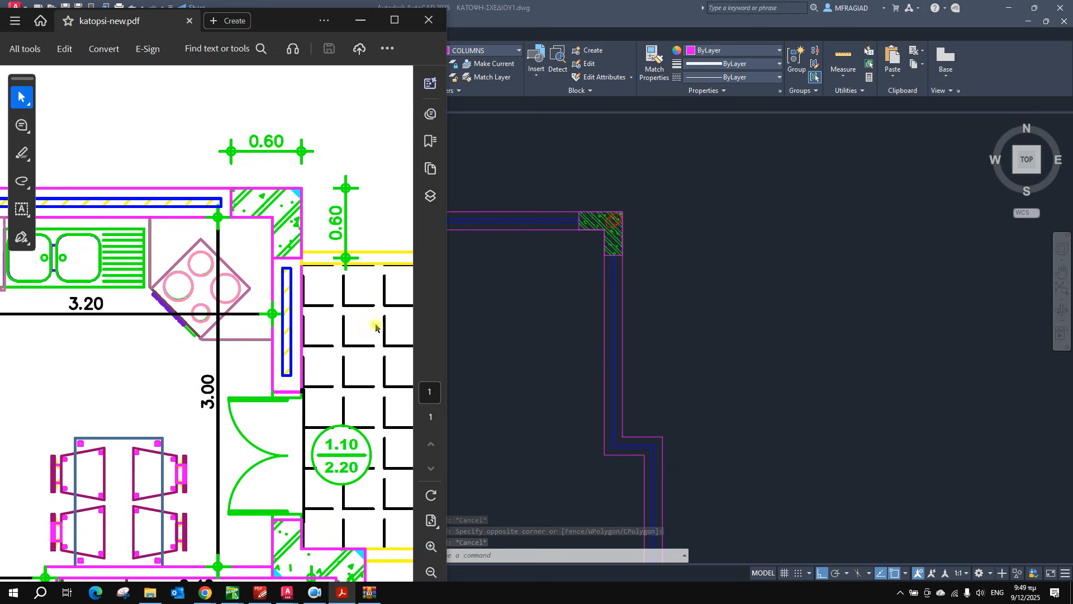
Examine the reference floor plan PDF around the kitchen and porch for the dimensions of the column at the kitchen's upper-left corner.
{"action": "scroll", "coordinate": [337, 317], "scroll_direction": "down", "scroll_amount": 2, "text": "ctrl"}
{"action": "scroll", "coordinate": [338, 317], "scroll_direction": "down", "scroll_amount": 1, "text": "ctrl"}
{"action": "scroll", "coordinate": [84, 287], "scroll_direction": "up", "scroll_amount": 5, "text": "ctrl"}
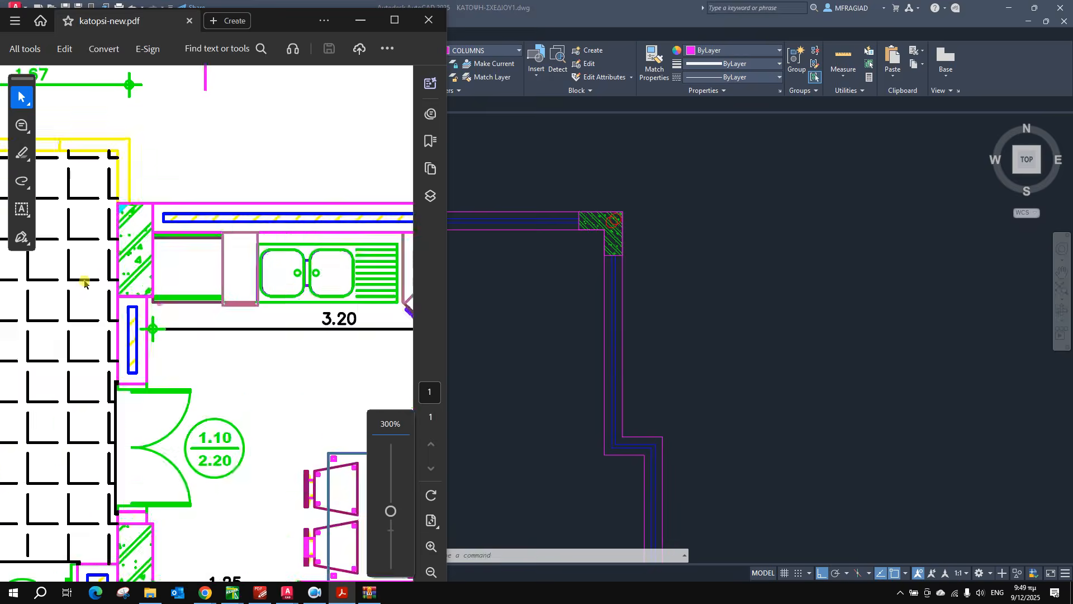
{"action": "scroll", "coordinate": [200, 303], "scroll_direction": "down", "scroll_amount": 3, "text": "ctrl"}
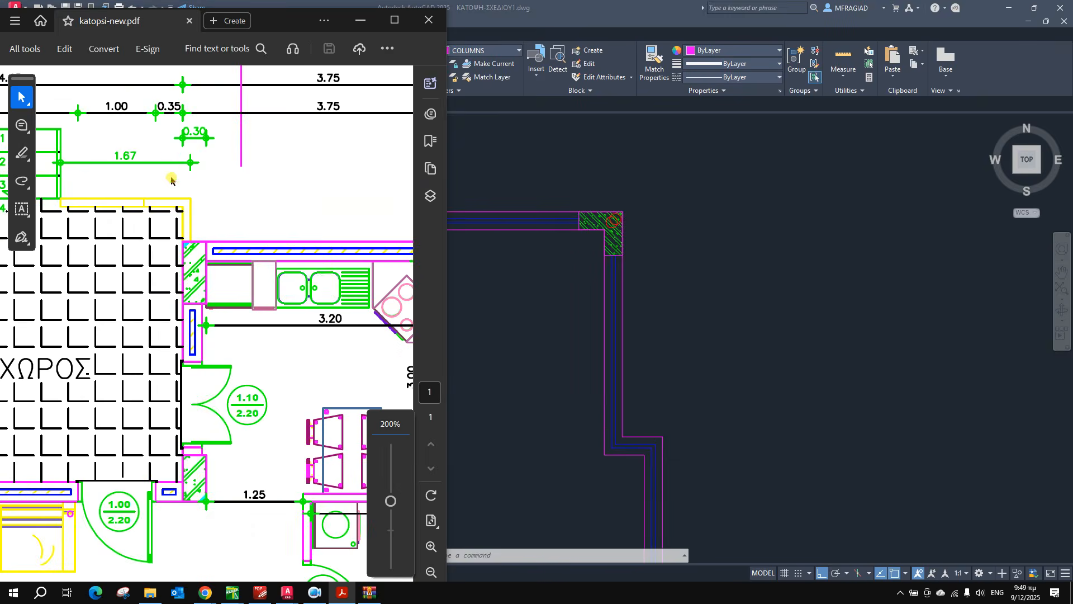
{"action": "scroll", "coordinate": [161, 186], "scroll_direction": "up", "scroll_amount": 3, "text": "ctrl"}
{"action": "scroll", "coordinate": [244, 276], "scroll_direction": "down", "scroll_amount": 1, "text": "ctrl"}
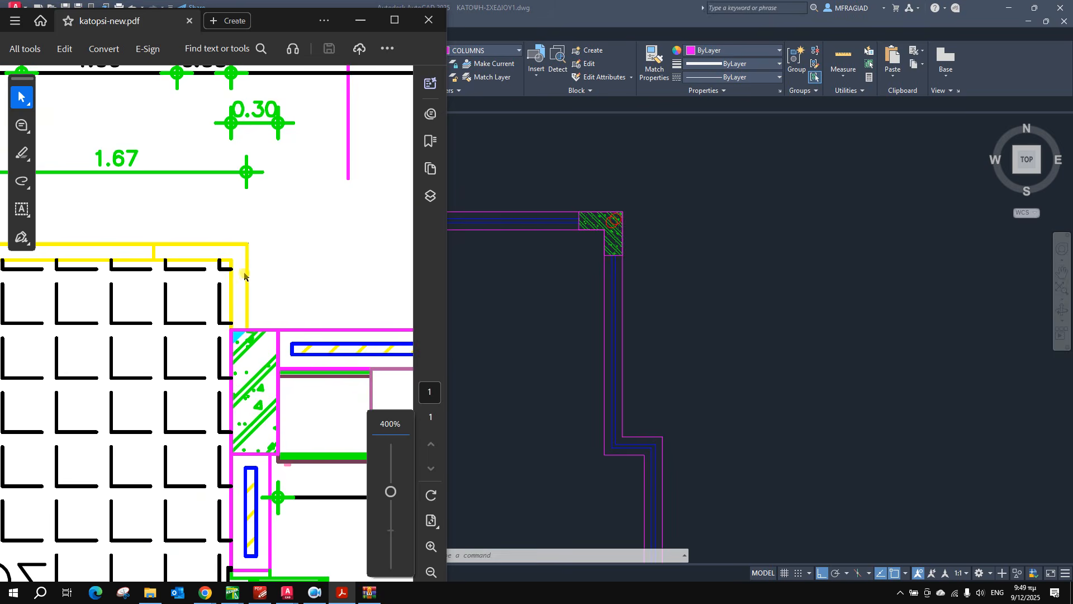
{"action": "scroll", "coordinate": [327, 244], "scroll_direction": "down", "scroll_amount": 3, "text": "ctrl"}
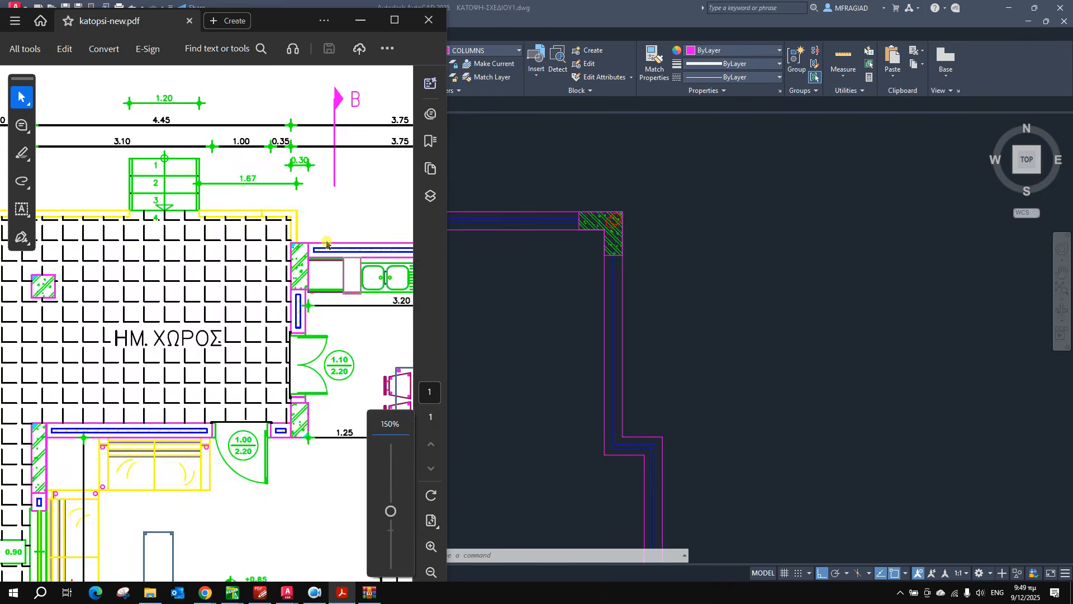
{"action": "scroll", "coordinate": [77, 207], "scroll_direction": "up", "scroll_amount": 4, "text": "ctrl"}
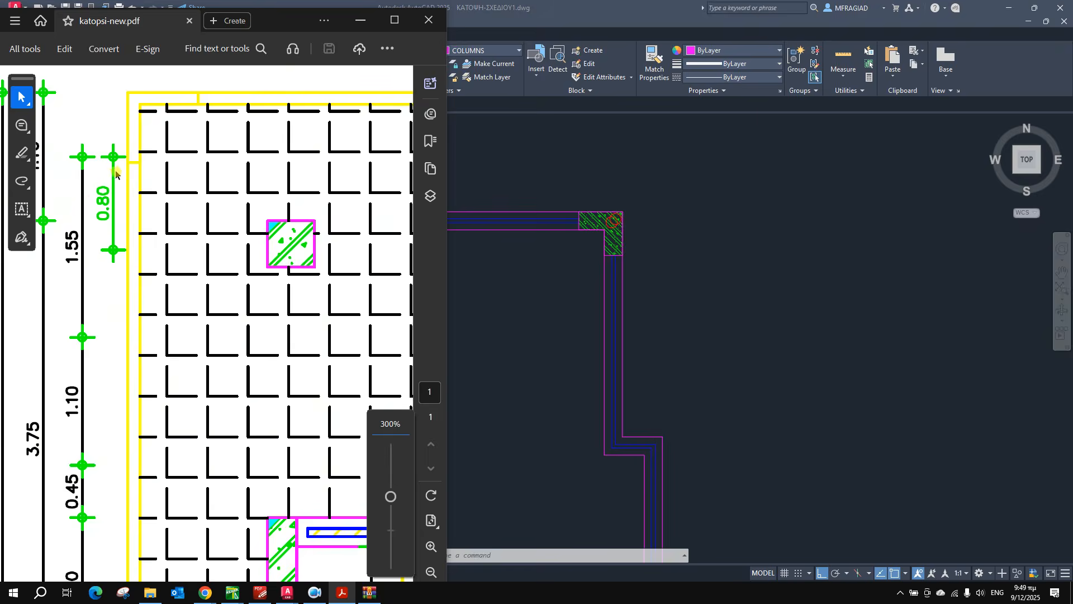
{"action": "scroll", "coordinate": [115, 173], "scroll_direction": "up", "scroll_amount": 2, "text": "ctrl"}
{"action": "scroll", "coordinate": [99, 188], "scroll_direction": "down", "scroll_amount": 4, "text": "ctrl"}
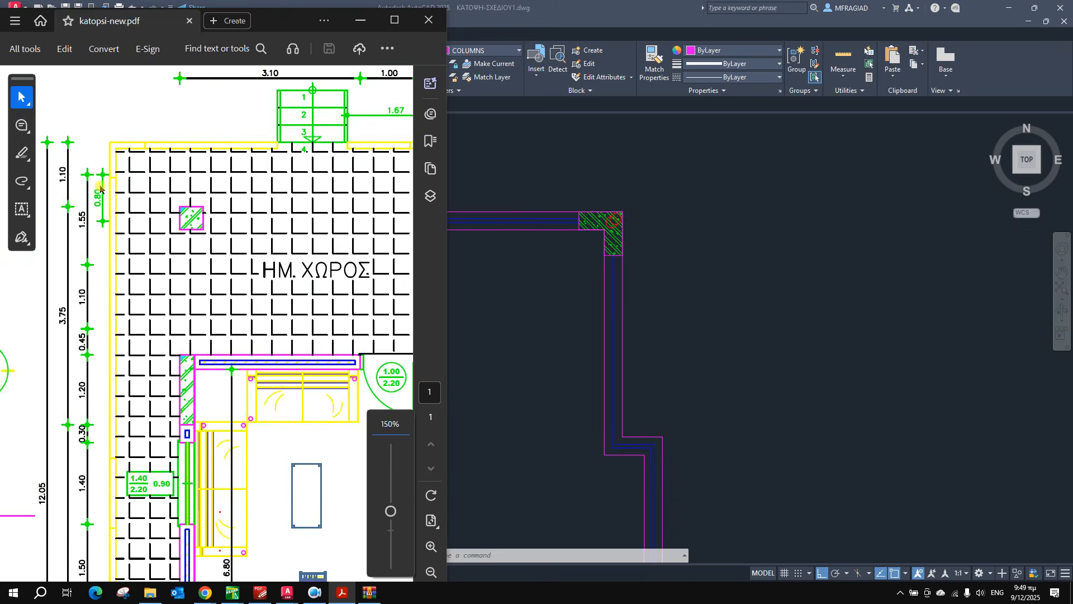
{"action": "scroll", "coordinate": [259, 198], "scroll_direction": "up", "scroll_amount": 3, "text": "ctrl"}
{"action": "scroll", "coordinate": [338, 177], "scroll_direction": "up", "scroll_amount": 2, "text": "ctrl"}
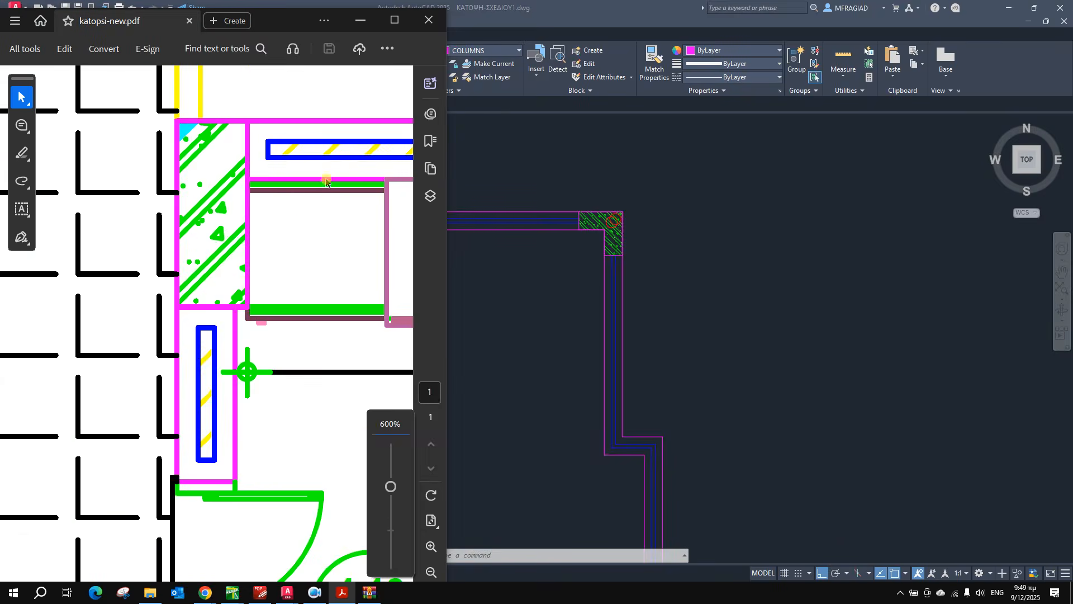
Switch to AutoCAD, draw a 0.3 by 0.8 column rectangle downward from the outer upper-left wall corner, and turn on ortho mode.
{"action": "left_click", "coordinate": [676, 168]}
{"action": "scroll", "coordinate": [359, 220], "scroll_direction": "up", "scroll_amount": 5}
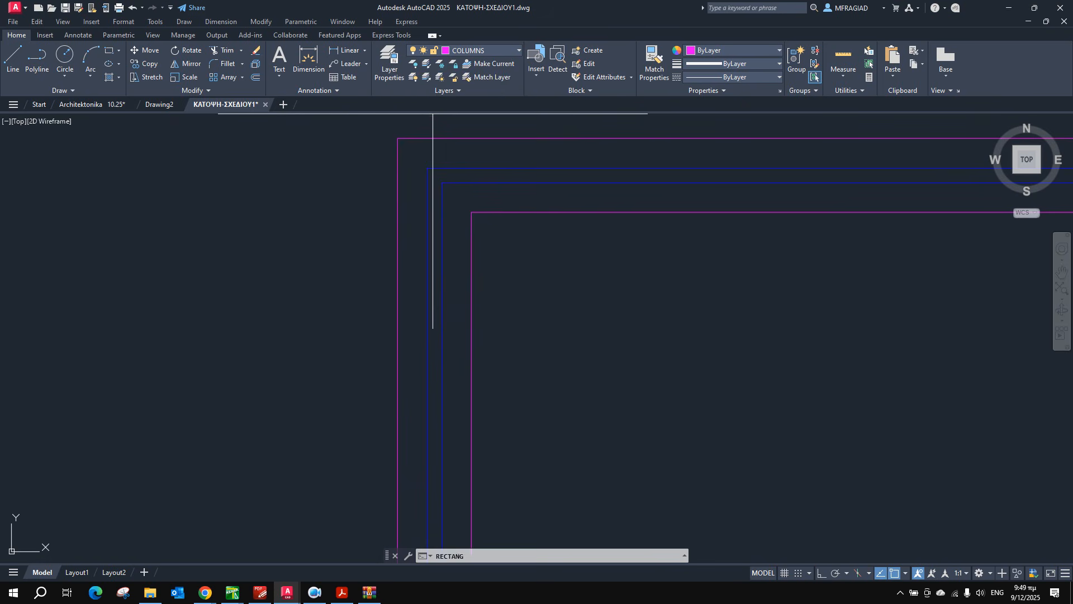
{"action": "left_click", "coordinate": [109, 51]}
{"action": "left_click", "coordinate": [397, 138]}
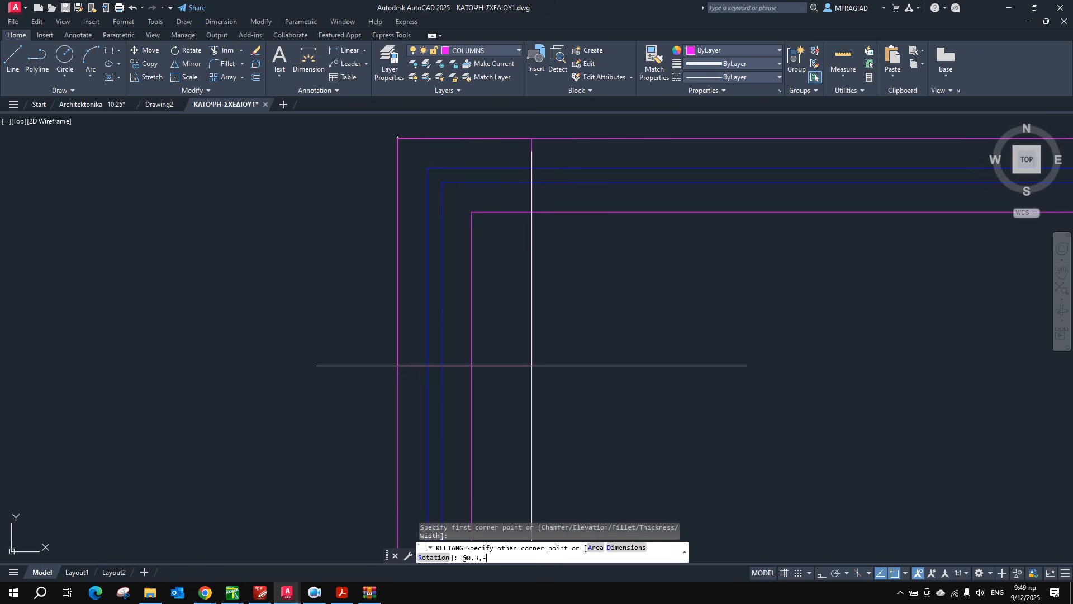
{"action": "key", "text": "Return"}
{"action": "key", "text": "F8"}
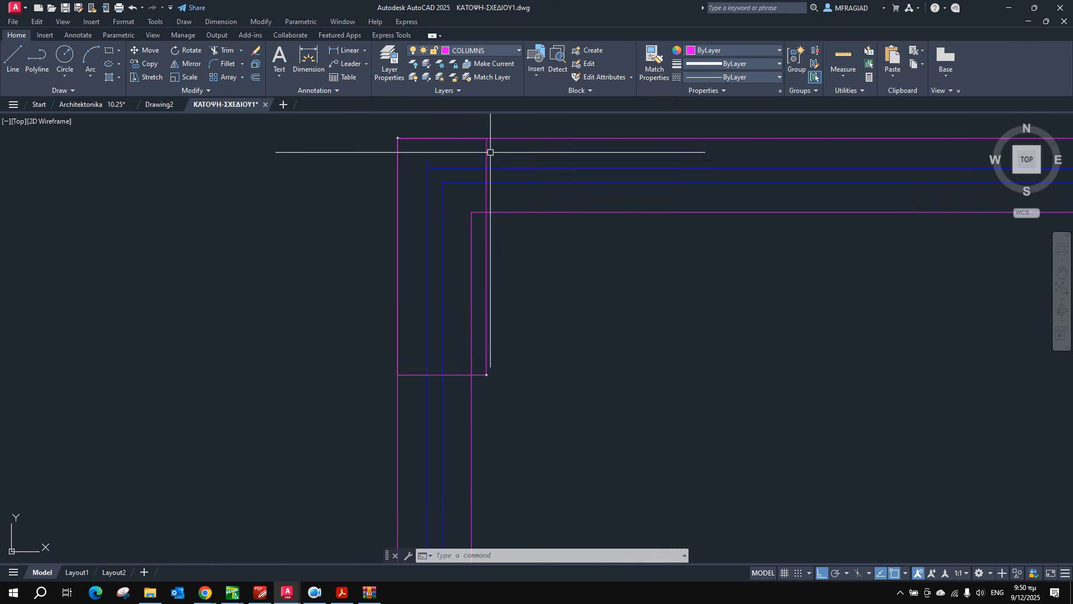
Trim away the wall and insulation lines that run inside the new column rectangle.
{"action": "type", "text": "tr"}
{"action": "key", "text": "Return"}
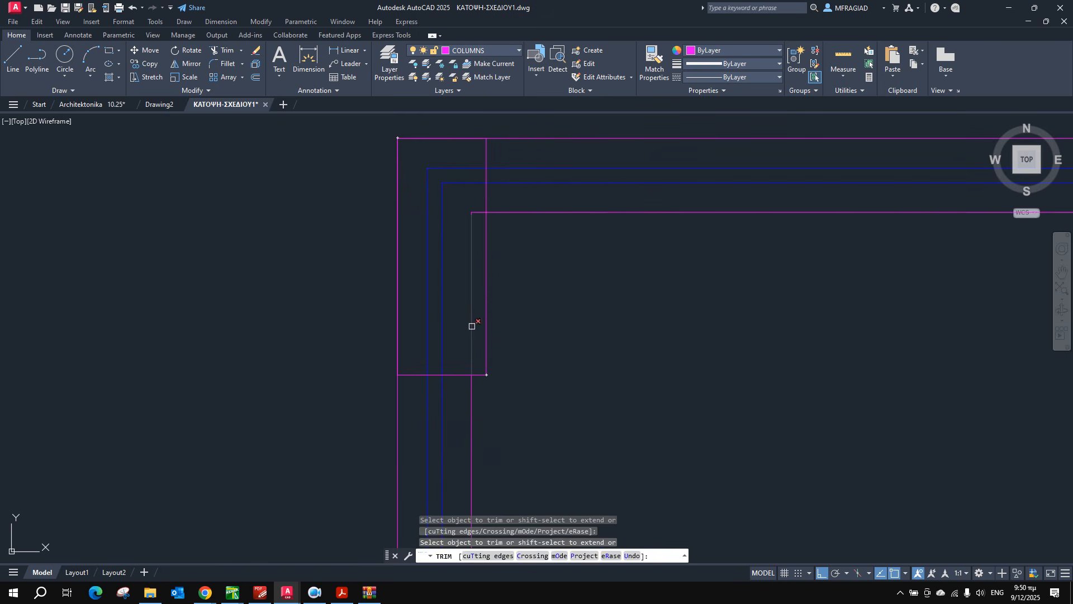
{"action": "mouse_move", "coordinate": [477, 329]}
{"action": "left_mouse_down"}
{"action": "mouse_move", "coordinate": [429, 179]}
{"action": "mouse_move", "coordinate": [447, 185]}
{"action": "left_mouse_up"}
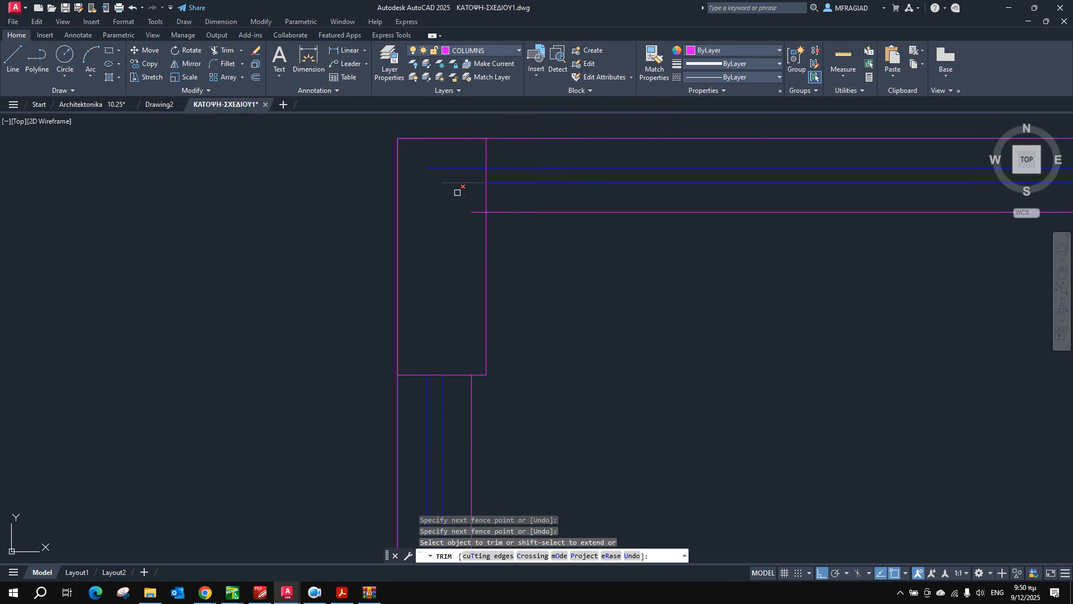
{"action": "mouse_move", "coordinate": [475, 223]}
{"action": "left_mouse_down"}
{"action": "mouse_move", "coordinate": [471, 162]}
{"action": "mouse_move", "coordinate": [460, 182]}
{"action": "left_mouse_up"}
{"action": "key", "text": "Return"}
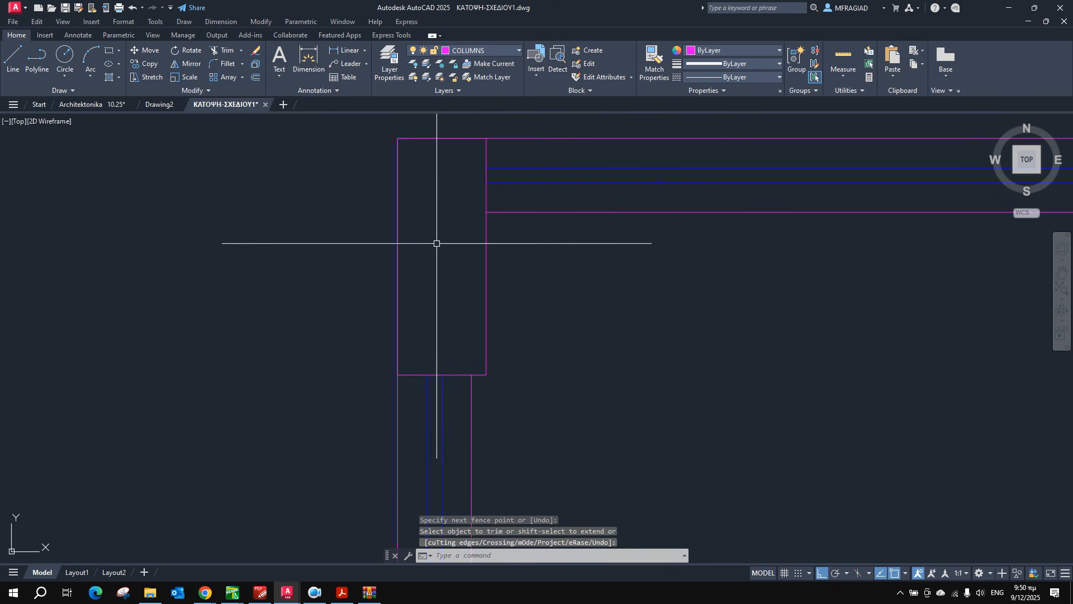
Hatch the new upper-left column with the AR-CONC concrete pattern.
{"action": "left_click", "coordinate": [110, 78]}
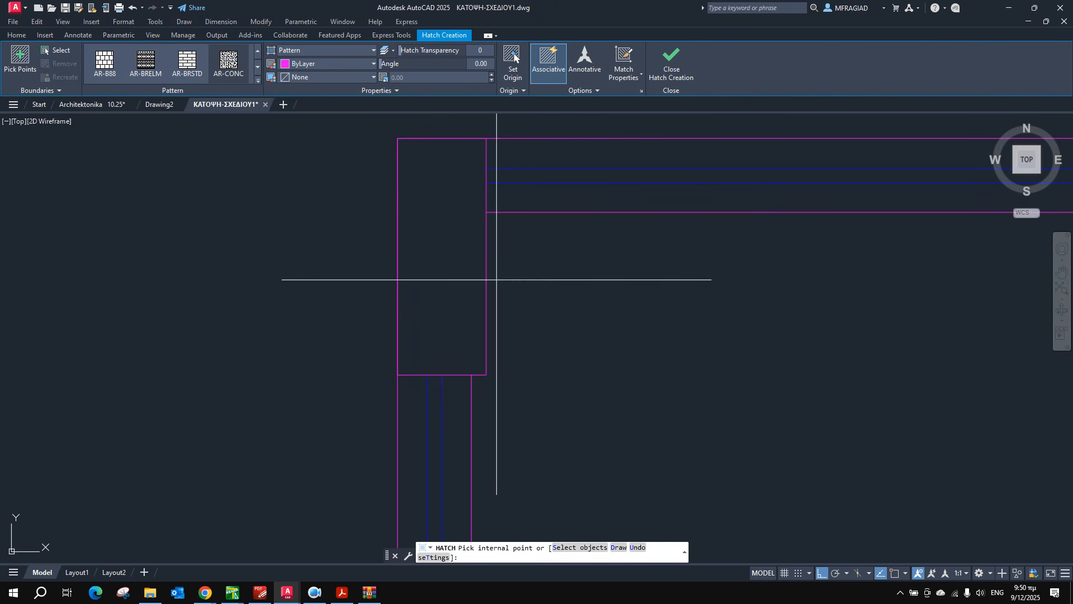
{"action": "left_click", "coordinate": [445, 213]}
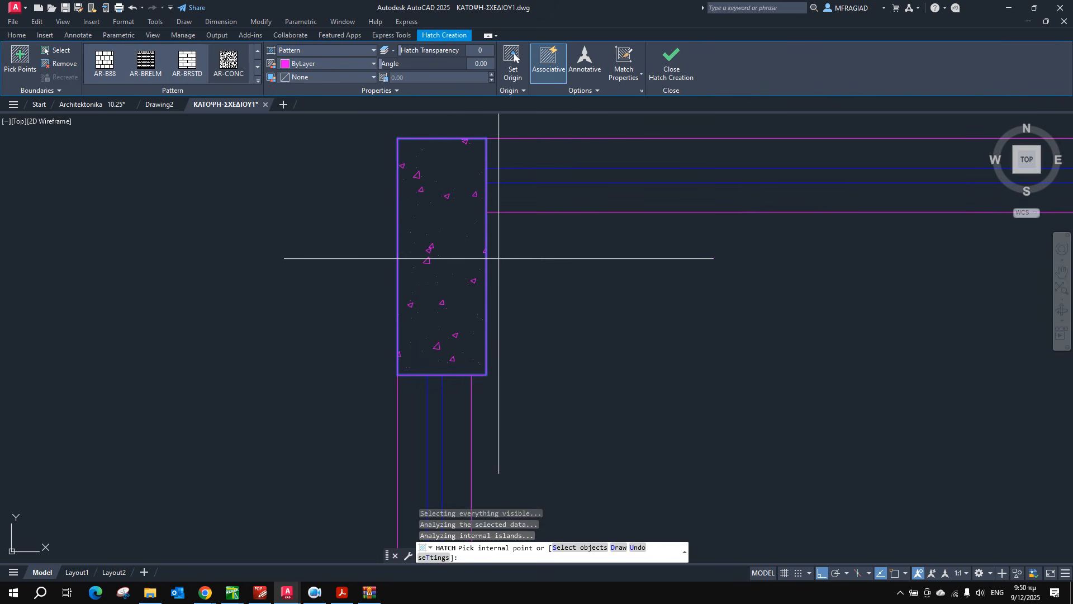
{"action": "key", "text": "Return"}
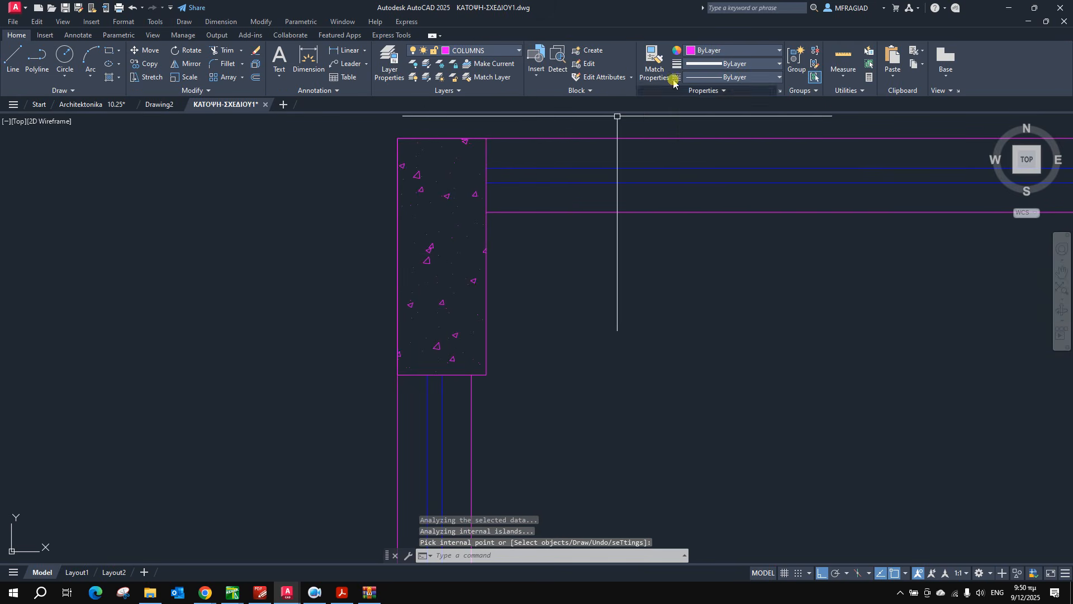
Match the properties of the green concrete hatch in the L-shaped corner column onto the new column's hatch.
{"action": "left_click", "coordinate": [654, 68]}
{"action": "scroll", "coordinate": [539, 285], "scroll_direction": "down", "scroll_amount": 3}
{"action": "scroll", "coordinate": [795, 307], "scroll_direction": "up", "scroll_amount": 2}
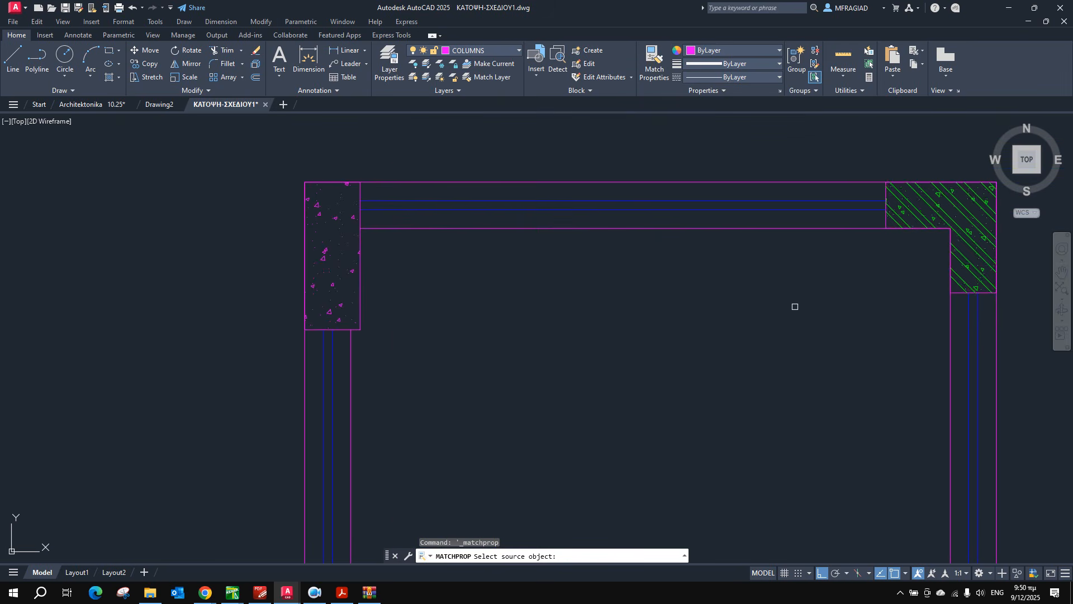
{"action": "left_click", "coordinate": [917, 208]}
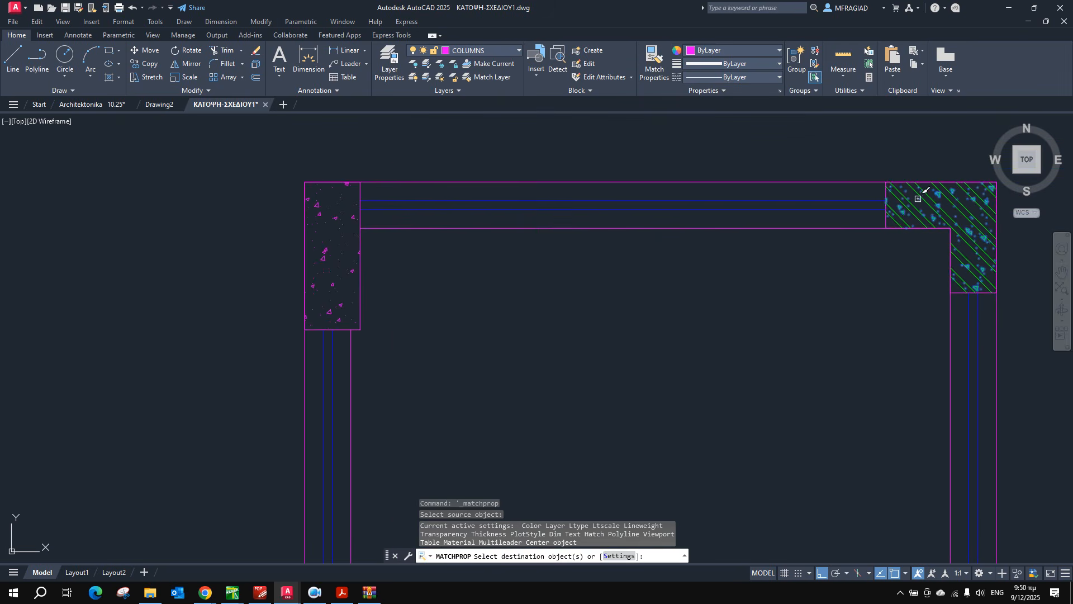
{"action": "left_click", "coordinate": [336, 216]}
{"action": "right_click", "coordinate": [394, 260]}
{"action": "left_click", "coordinate": [410, 266]}
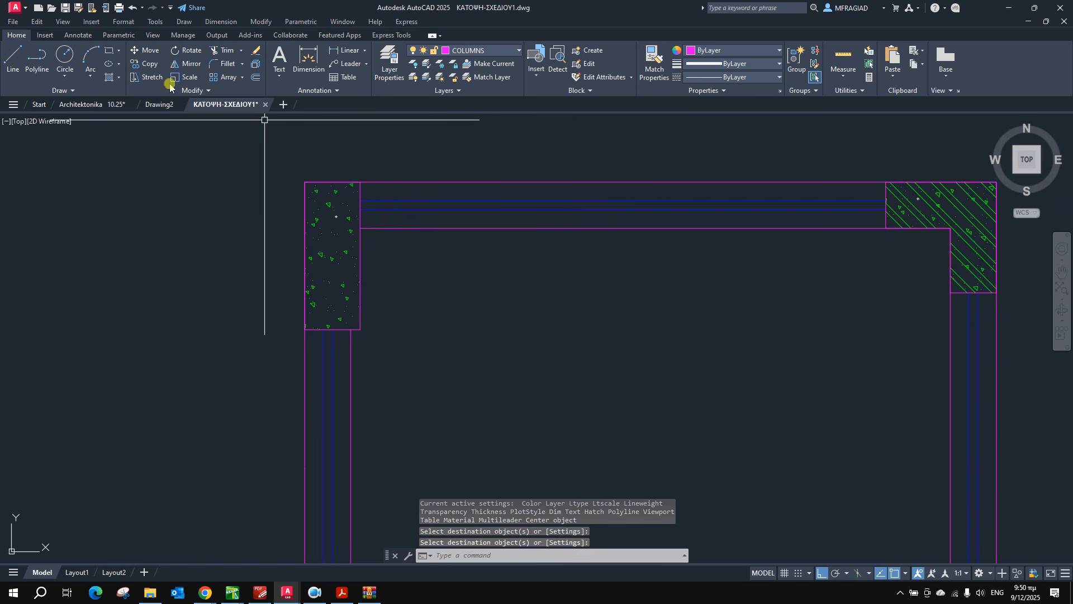
Add a second hatch over the already hatched upper-left column.
{"action": "left_click", "coordinate": [110, 78]}
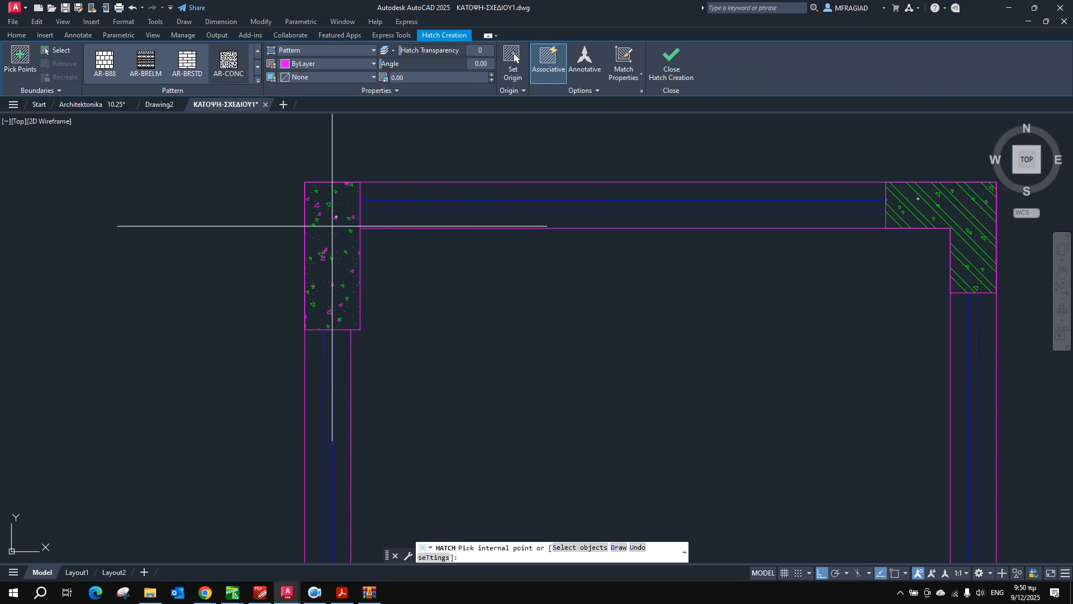
{"action": "left_click", "coordinate": [355, 234]}
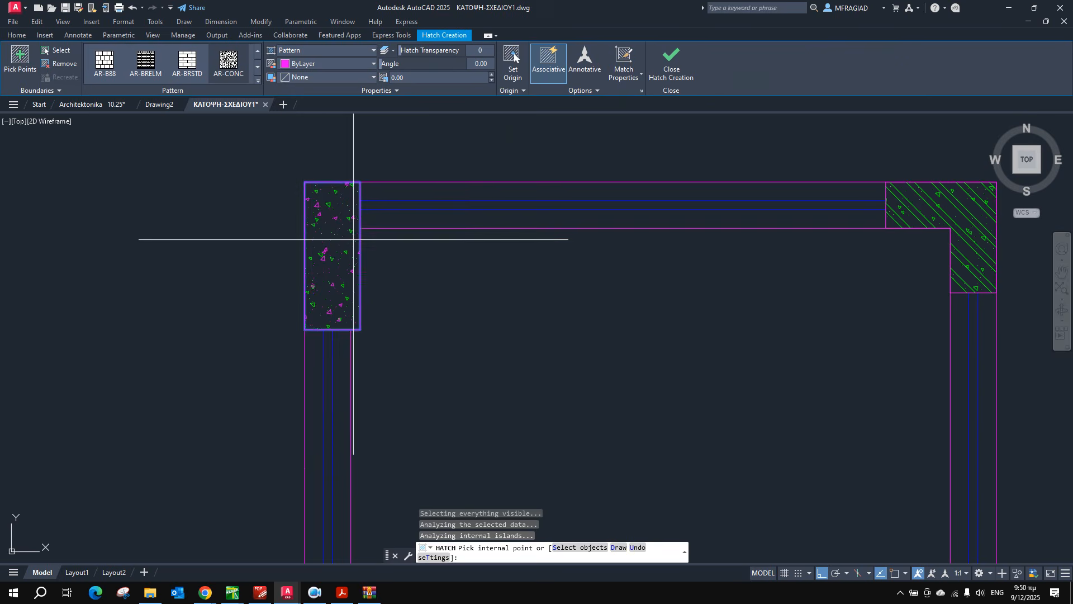
{"action": "key", "text": "Return"}
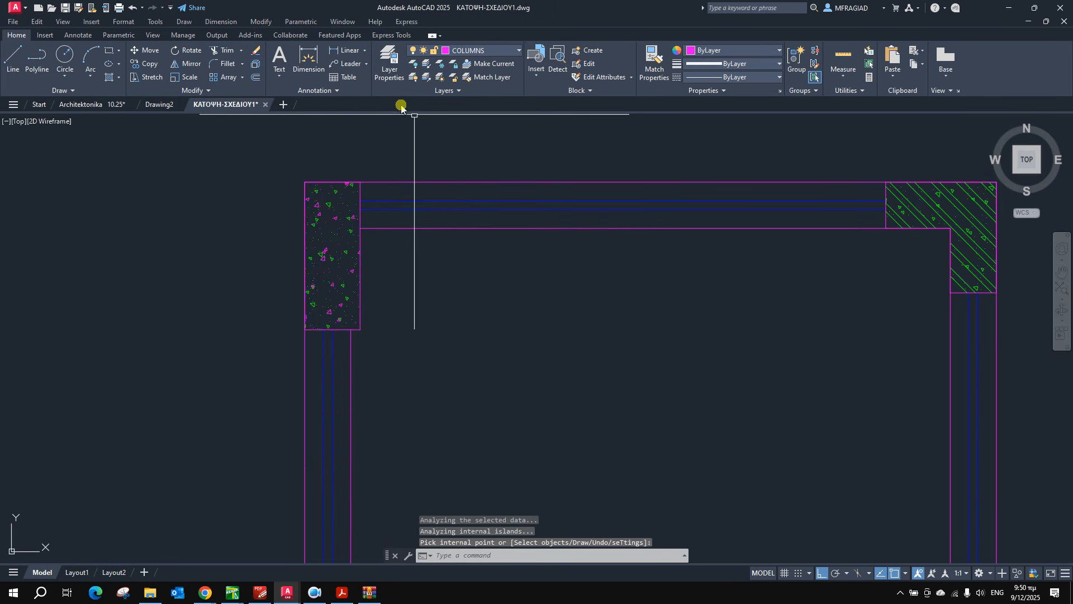
Match the L-shaped column's diagonal line hatch onto the second hatch of the upper-left column.
{"action": "left_click", "coordinate": [654, 58]}
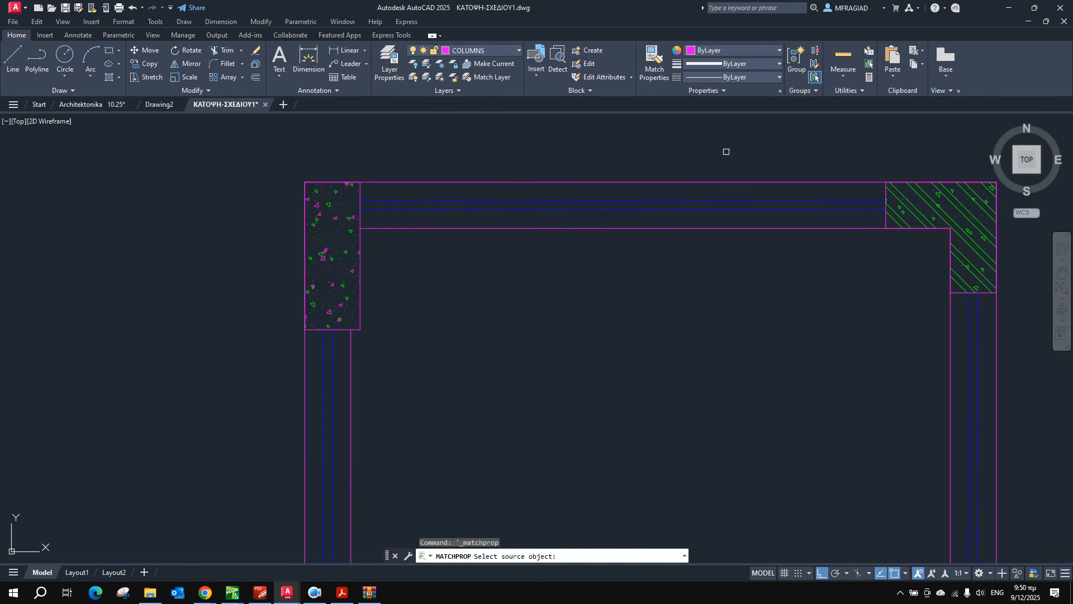
{"action": "left_click", "coordinate": [917, 211]}
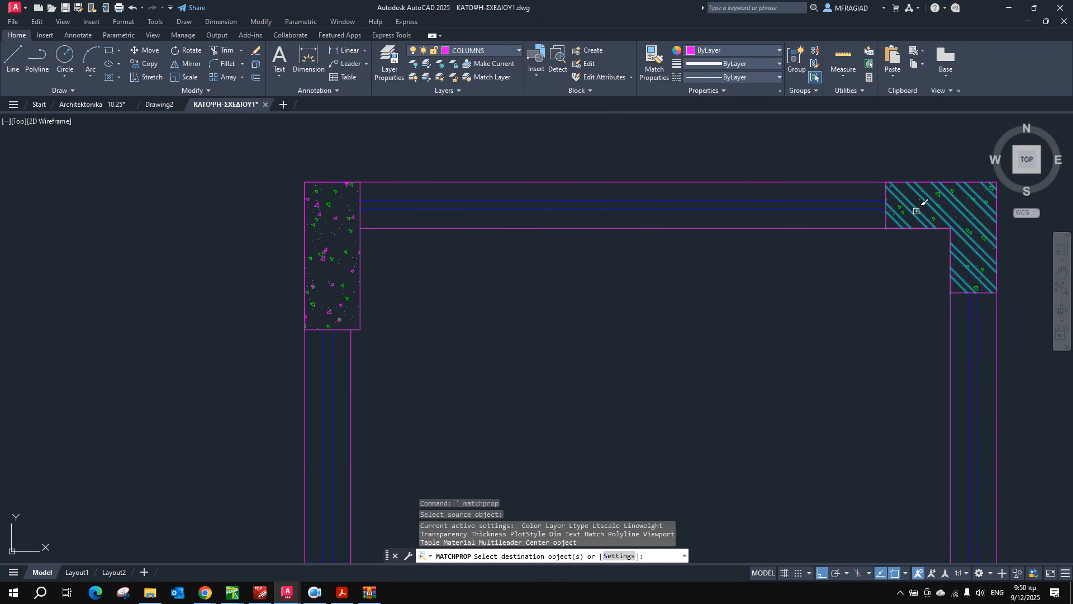
{"action": "left_click", "coordinate": [327, 250]}
{"action": "right_click", "coordinate": [405, 263]}
{"action": "left_click", "coordinate": [414, 269]}
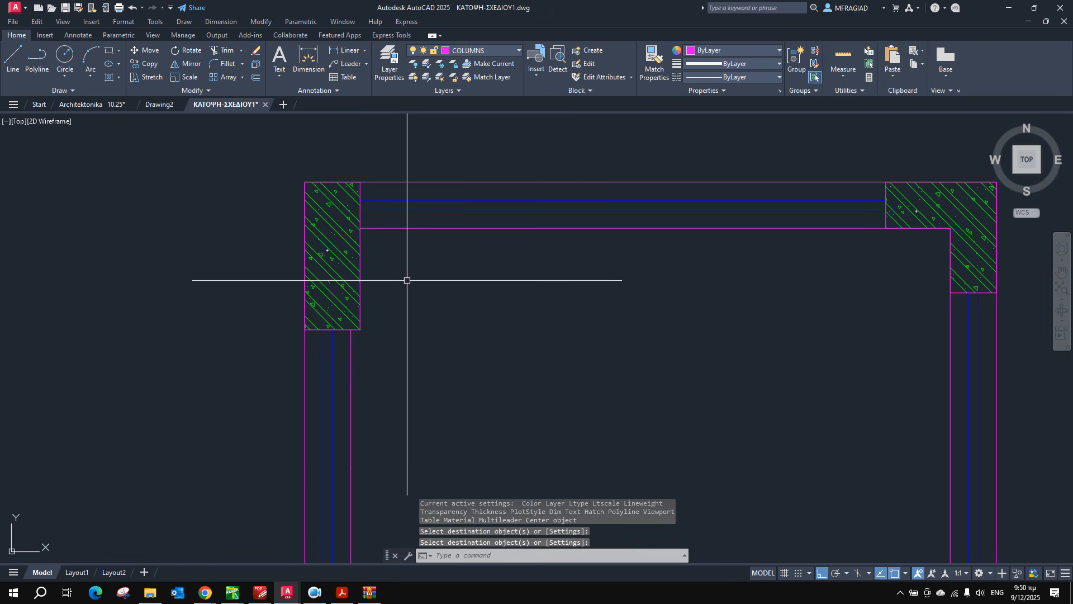
Inspect the stepped wall corner below the finished columns and bring up the katopsi-new.pdf reference plan.
{"action": "scroll", "coordinate": [411, 239], "scroll_direction": "down", "scroll_amount": 4}
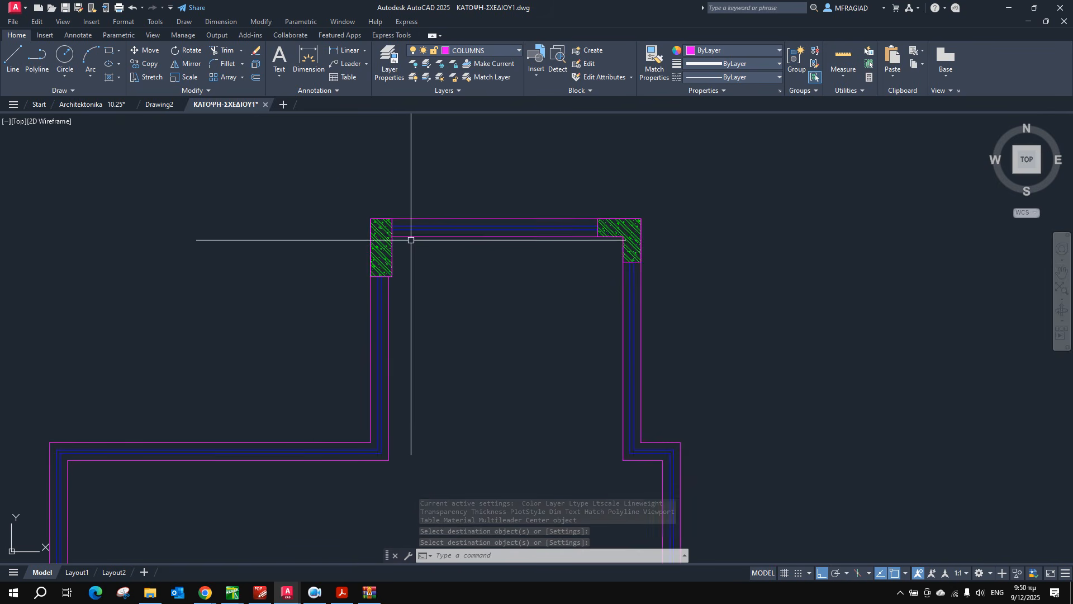
{"action": "middle_click_drag", "start_coordinate": [446, 350], "coordinate": [348, 250]}
{"action": "scroll", "coordinate": [522, 280], "scroll_direction": "up", "scroll_amount": 6}
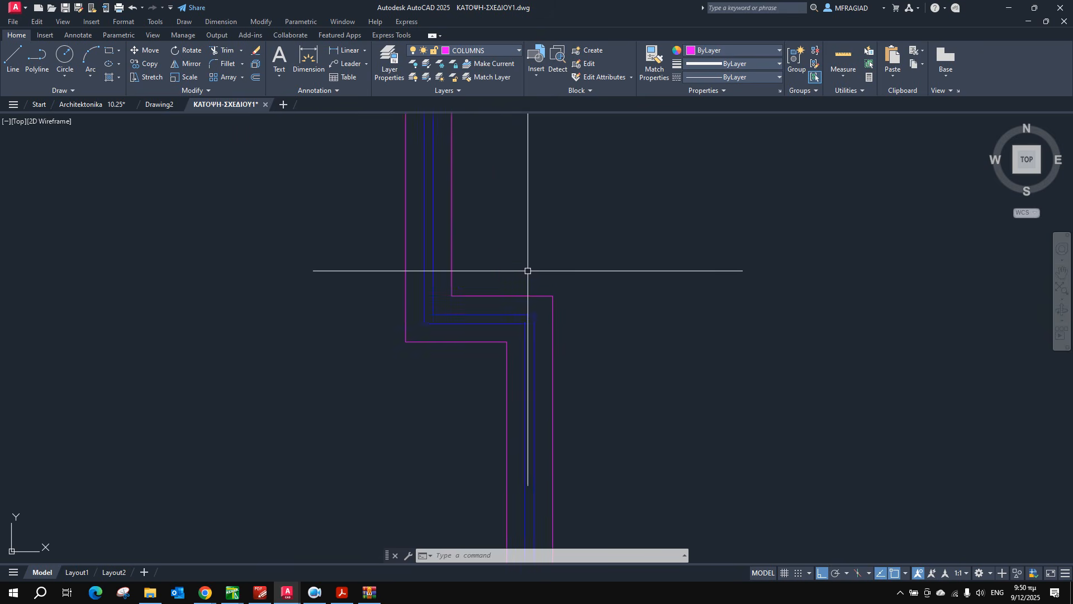
{"action": "left_click", "coordinate": [342, 593]}
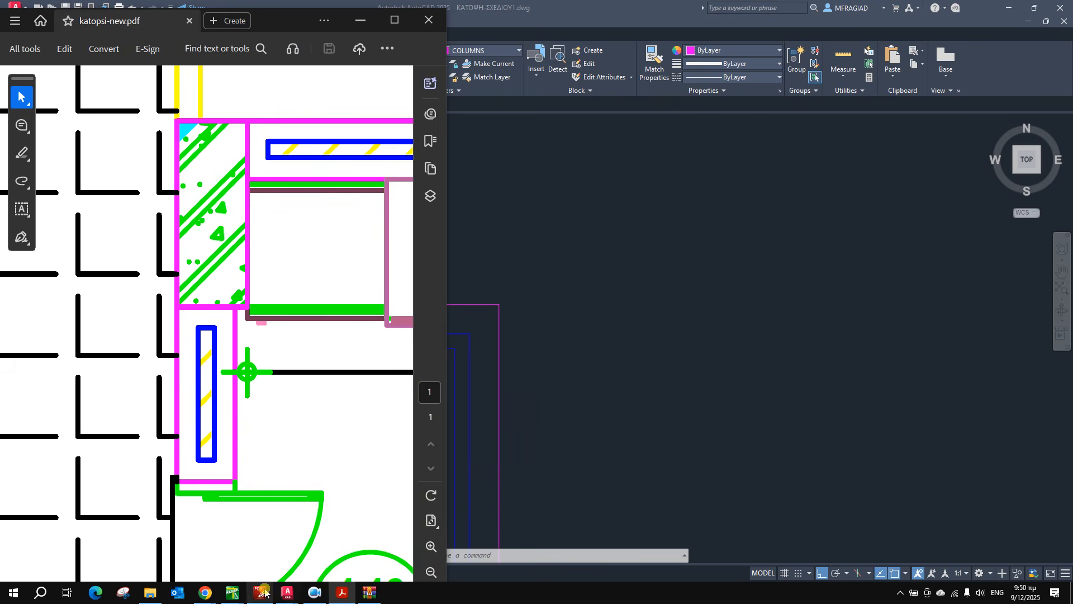
Switch to the BigBlueButton meeting in Chrome, check the participant list and user management options, and return to the reference plan.
{"action": "mouse_move", "coordinate": [204, 594]}
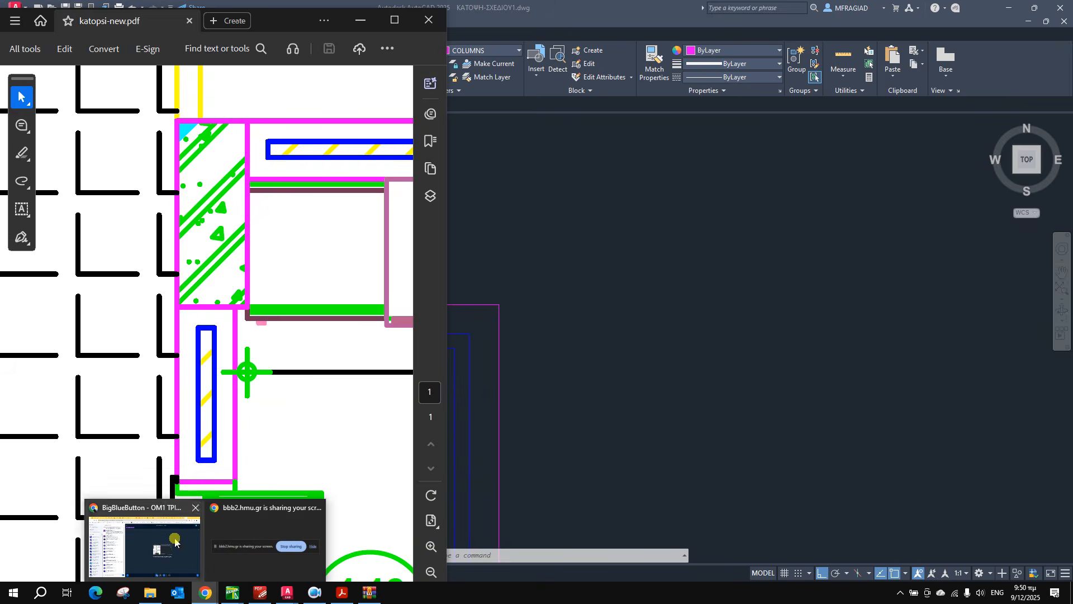
{"action": "left_click", "coordinate": [170, 537]}
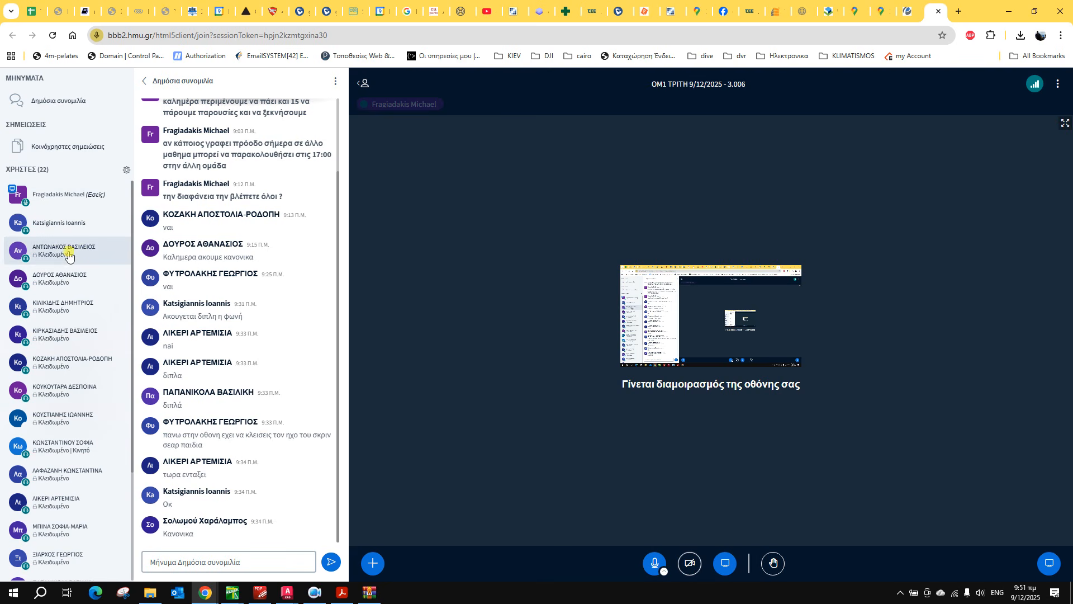
{"action": "right_click", "coordinate": [60, 192]}
{"action": "left_click", "coordinate": [62, 196]}
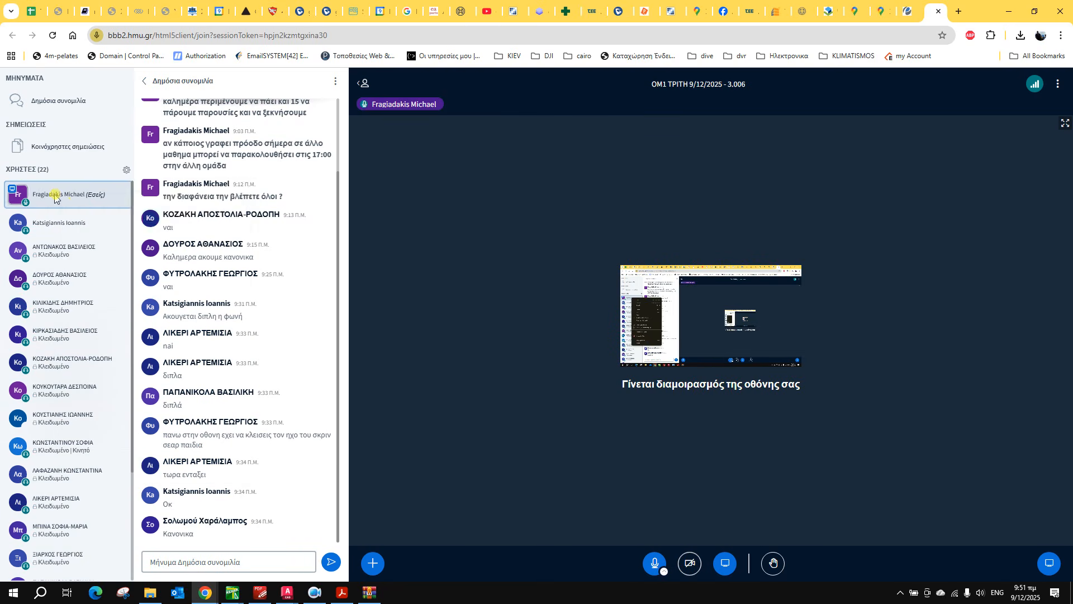
{"action": "left_click", "coordinate": [63, 196]}
{"action": "left_click", "coordinate": [126, 172]}
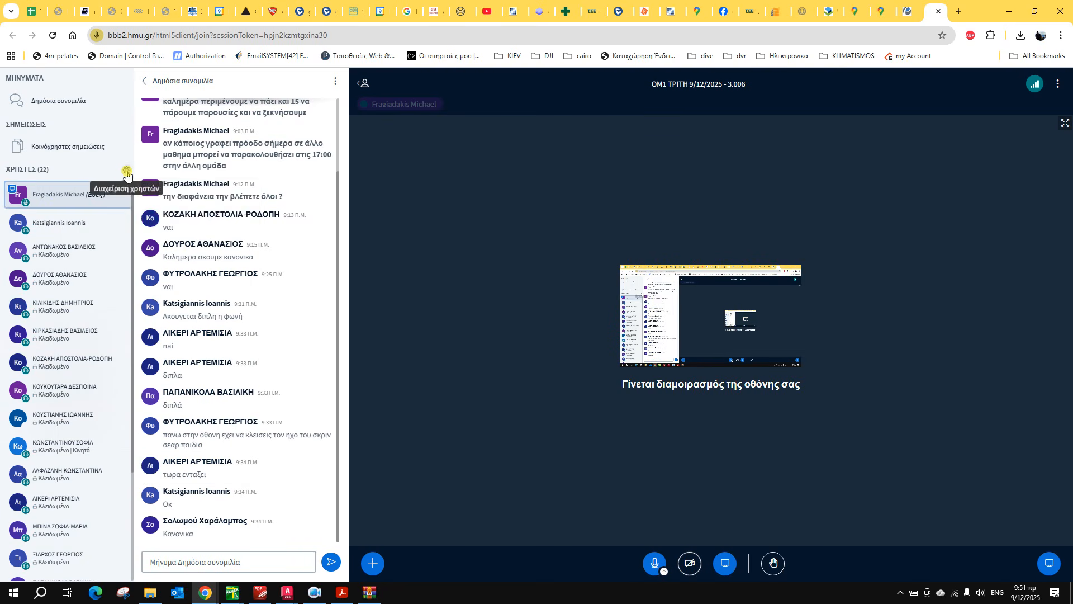
{"action": "left_click", "coordinate": [126, 173]}
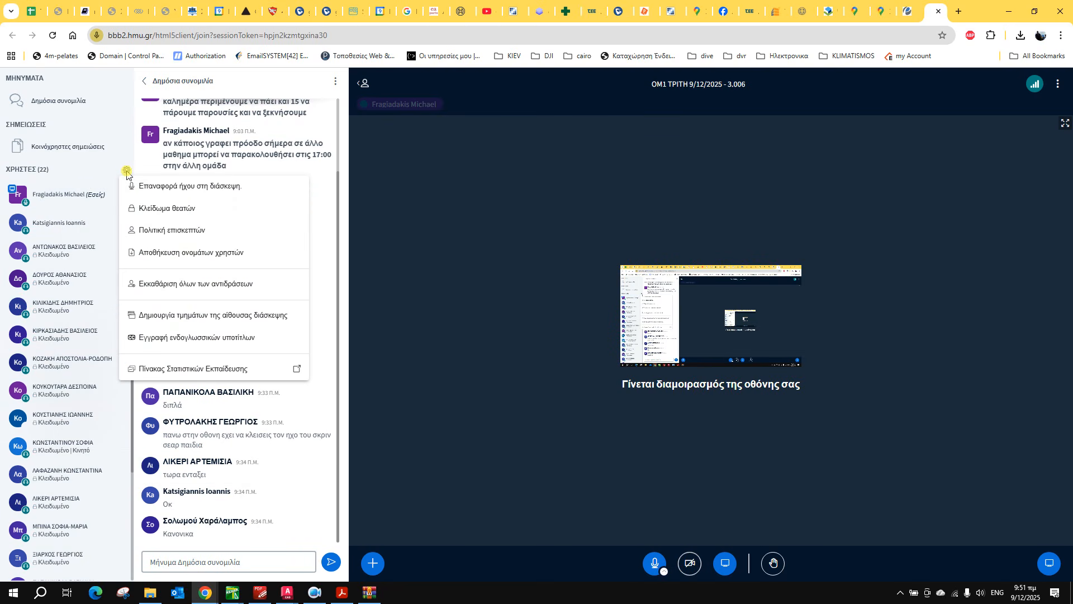
{"action": "left_click", "coordinate": [100, 180]}
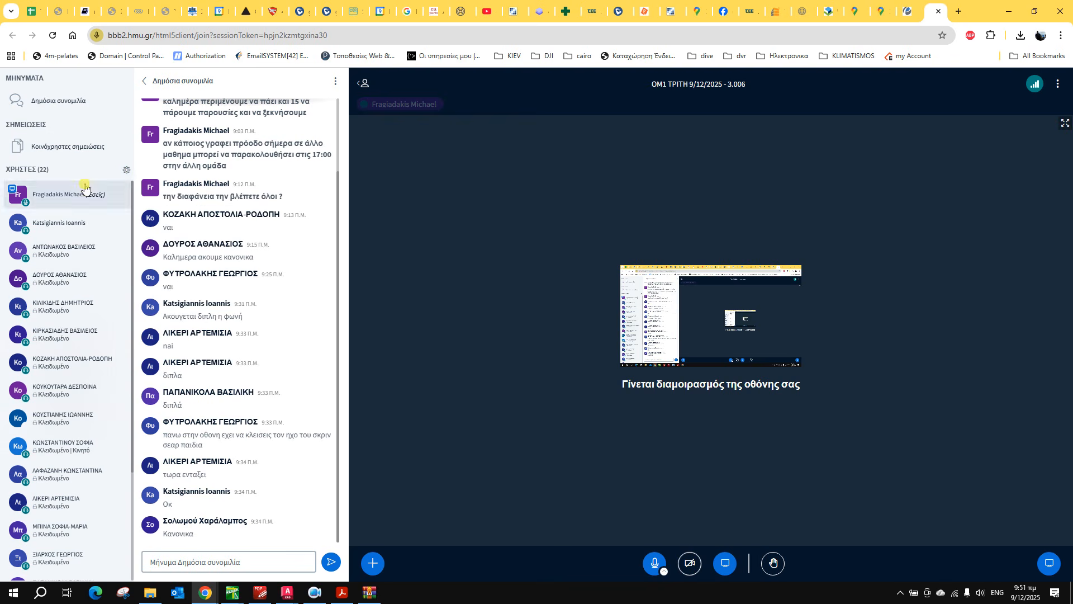
{"action": "left_click", "coordinate": [1004, 7]}
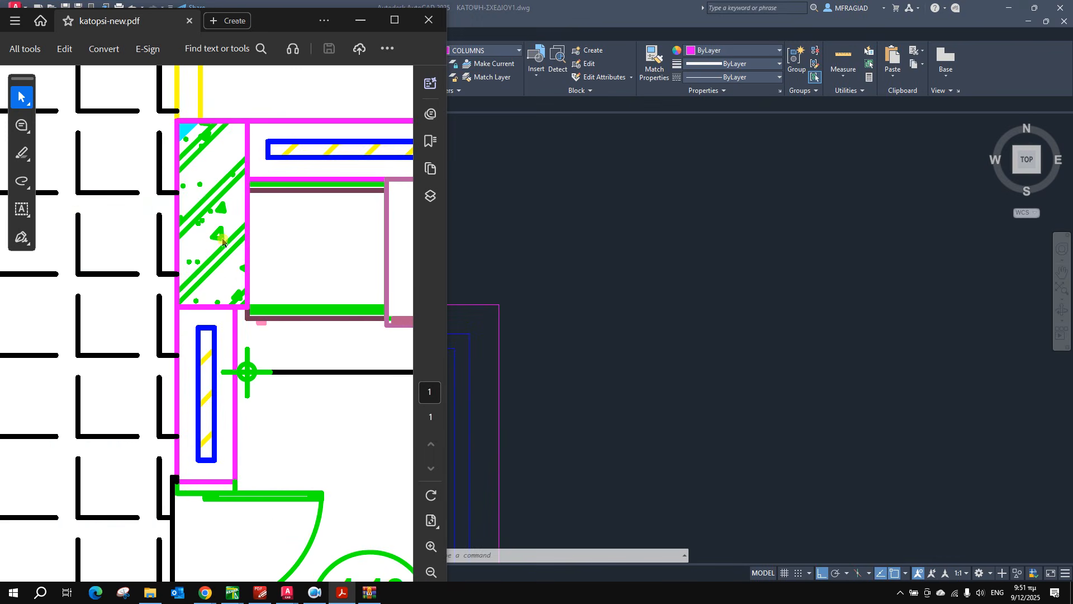
Check the stepped corner column's dimensions in the katopsi-new.pdf reference plan and return to the AutoCAD drawing.
{"action": "scroll", "coordinate": [223, 241], "scroll_direction": "down", "scroll_amount": 5, "text": "ctrl"}
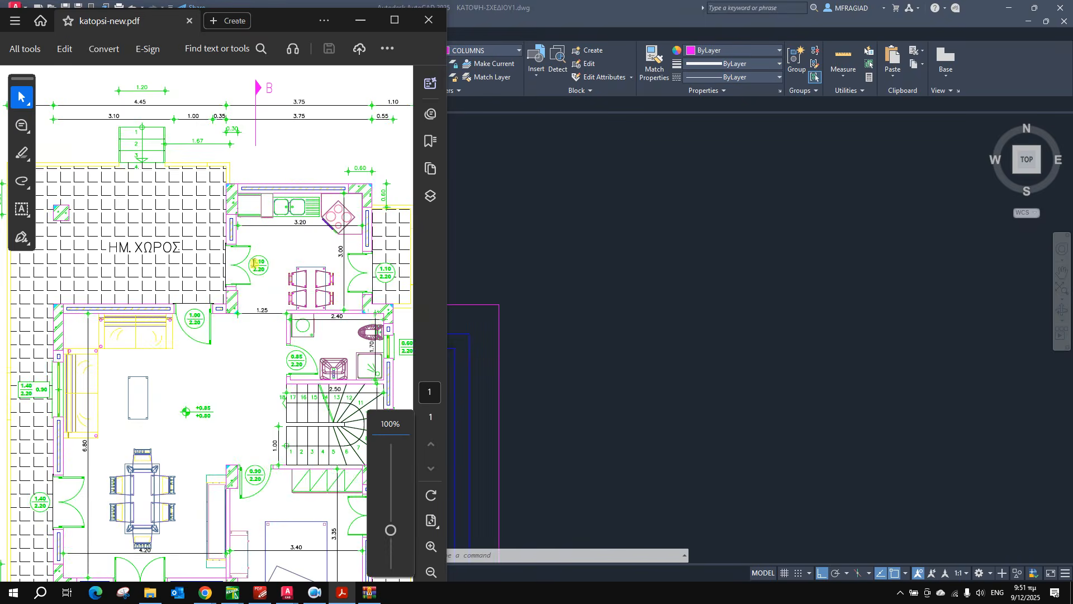
{"action": "scroll", "coordinate": [385, 320], "scroll_direction": "up", "scroll_amount": 4, "text": "ctrl"}
{"action": "scroll", "coordinate": [380, 301], "scroll_direction": "down", "scroll_amount": 5, "text": "ctrl"}
{"action": "scroll", "coordinate": [373, 280], "scroll_direction": "up", "scroll_amount": 4, "text": "ctrl"}
{"action": "scroll", "coordinate": [374, 279], "scroll_direction": "up", "scroll_amount": 1, "text": "ctrl"}
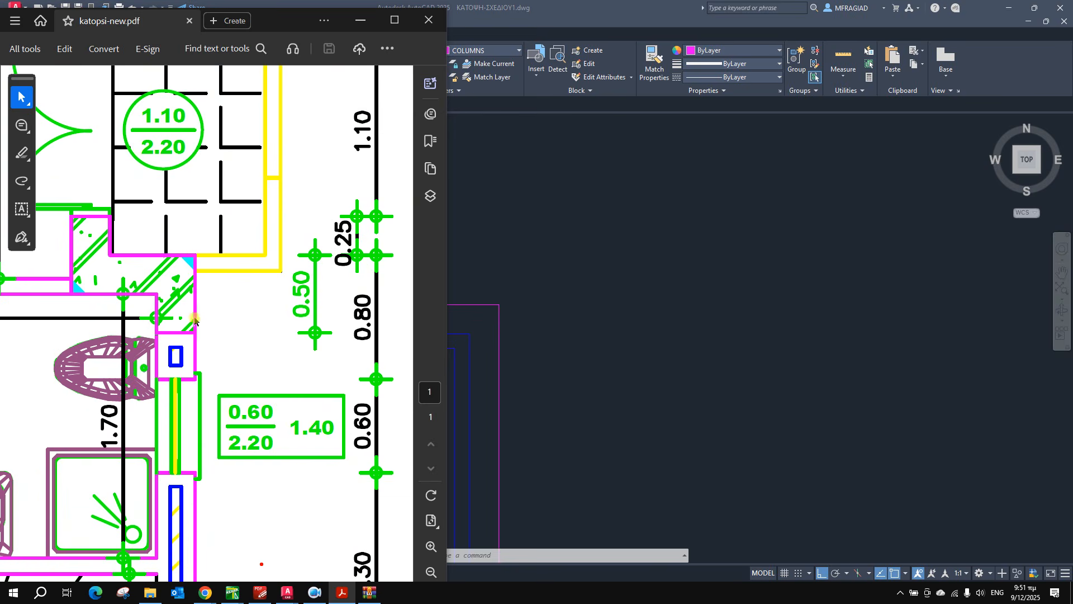
{"action": "left_click", "coordinate": [555, 234]}
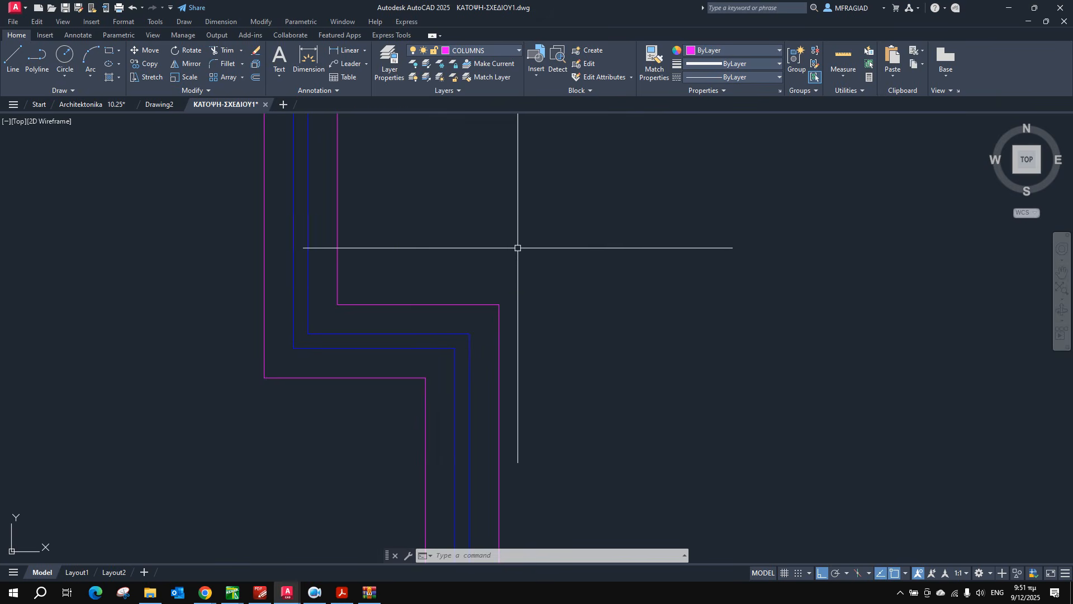
Trace a closed polyline around the stepped wall corner for the column, extending 0.25 up and 0.25 down from the two step corners across the wall thickness.
{"action": "middle_click_drag", "start_coordinate": [468, 229], "coordinate": [486, 268]}
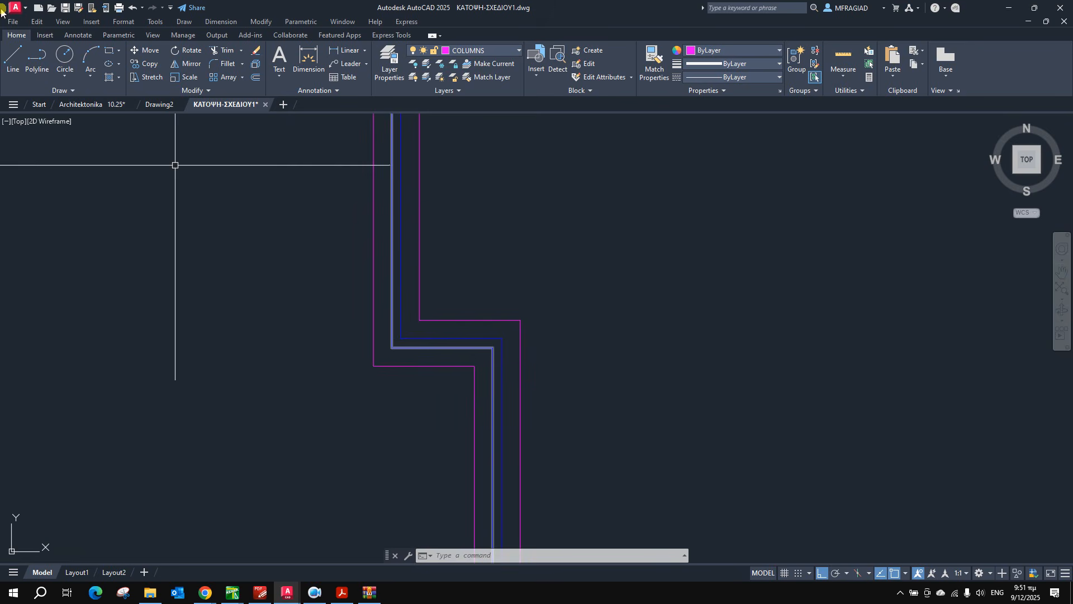
{"action": "left_click", "coordinate": [41, 63]}
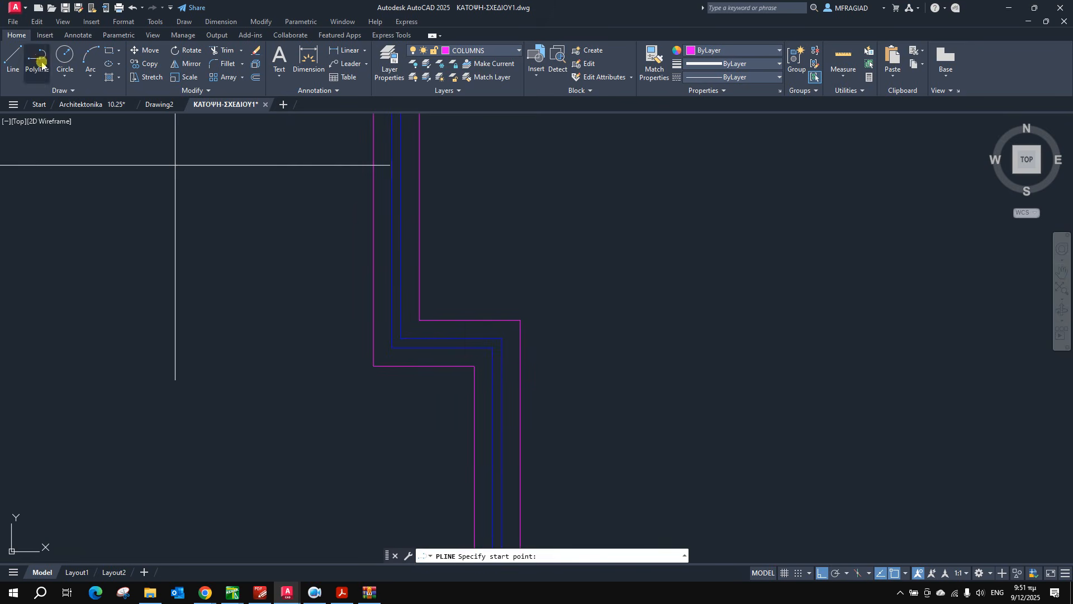
{"action": "left_click", "coordinate": [419, 320]}
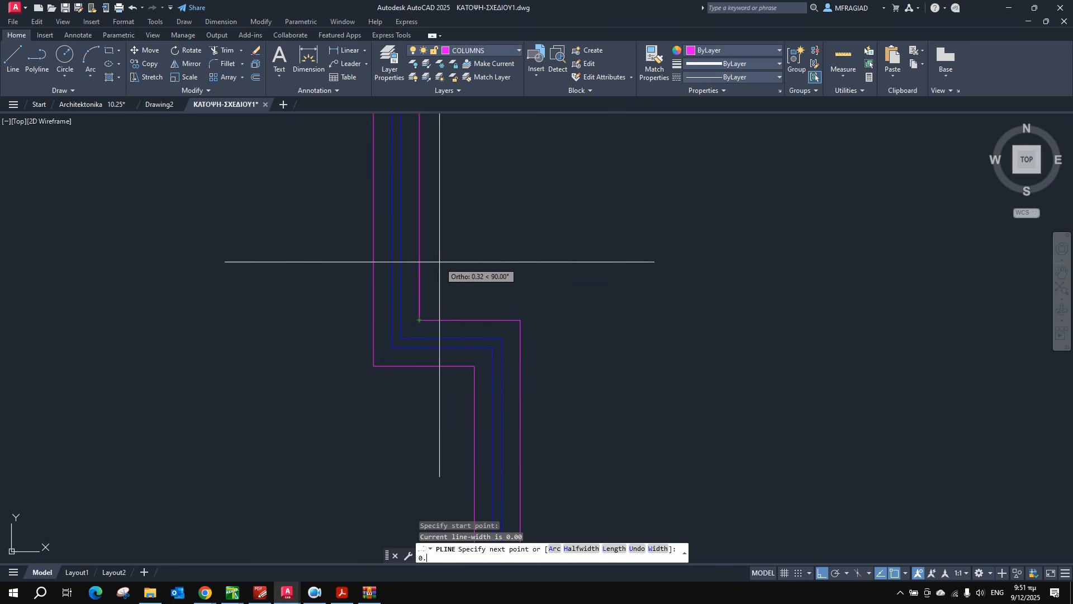
{"action": "type", "text": "0.25"}
{"action": "key", "text": "Return"}
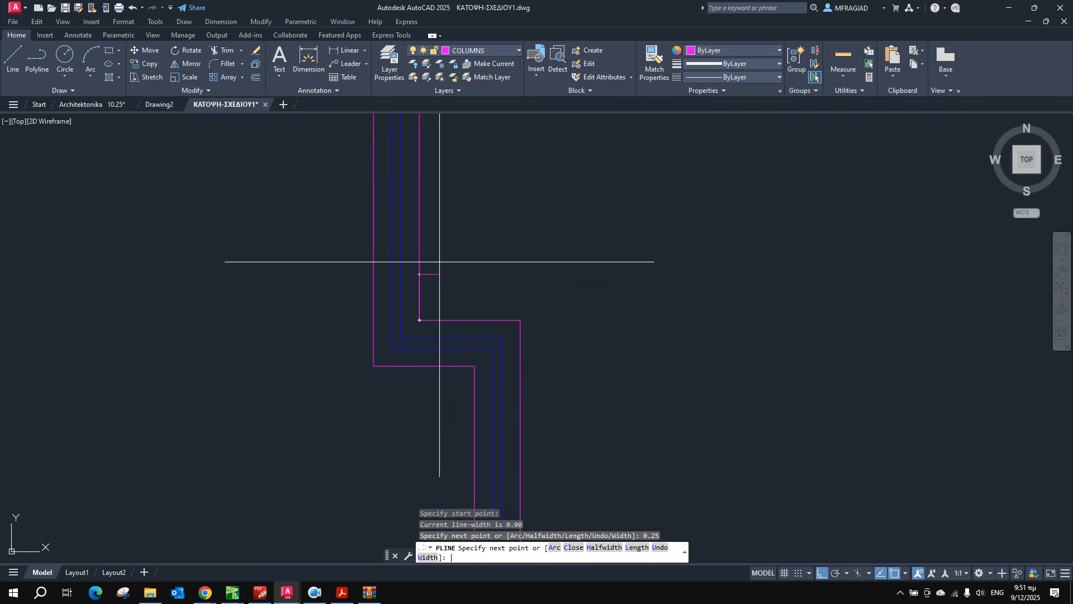
{"action": "left_click", "coordinate": [374, 274]}
{"action": "left_click", "coordinate": [374, 366]}
{"action": "left_click", "coordinate": [475, 366]}
{"action": "type", "text": "0.25"}
{"action": "key", "text": "Return"}
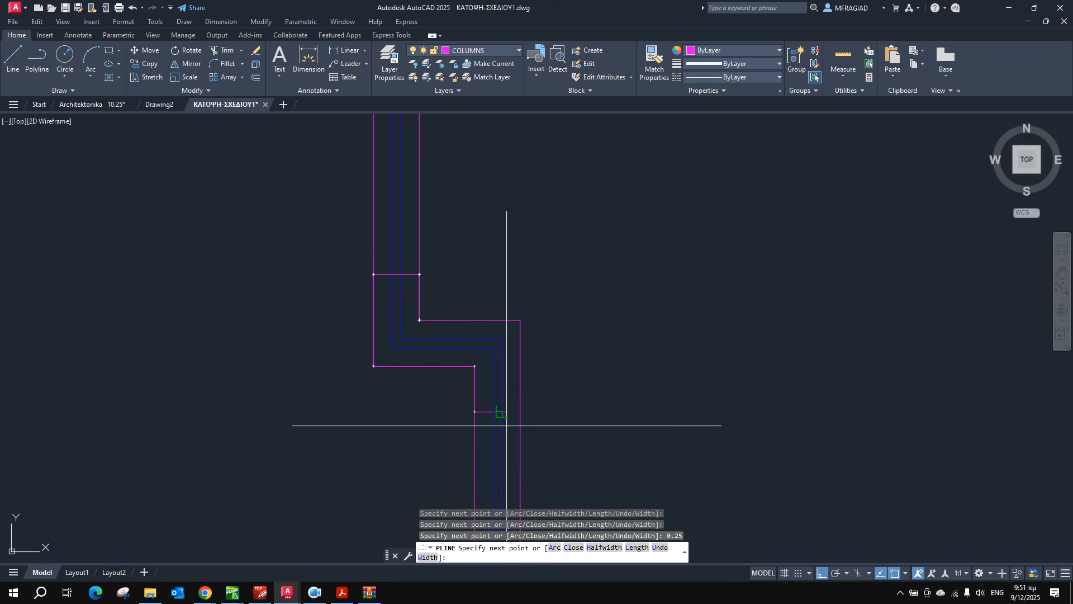
{"action": "left_click", "coordinate": [521, 412]}
{"action": "left_click", "coordinate": [520, 320]}
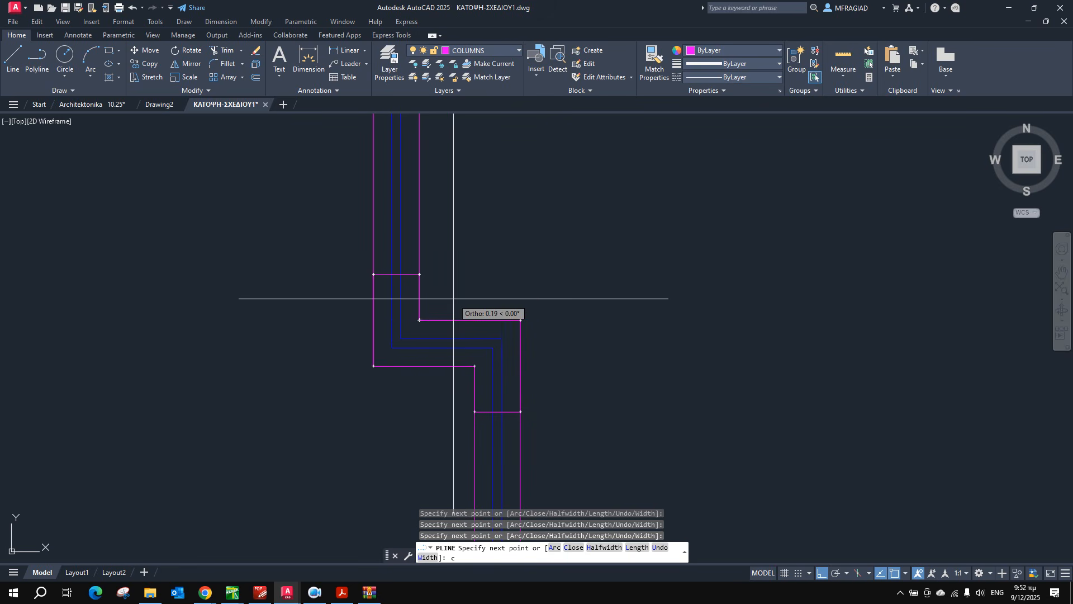
{"action": "type", "text": "c"}
{"action": "key", "text": "Return"}
Trim away the blue inner wall lines that run through the stepped column outline.
{"action": "type", "text": "tr"}
{"action": "key", "text": "Return"}
{"action": "mouse_move", "coordinate": [511, 359]}
{"action": "left_mouse_down"}
{"action": "mouse_move", "coordinate": [408, 336]}
{"action": "mouse_move", "coordinate": [384, 316]}
{"action": "left_mouse_up"}
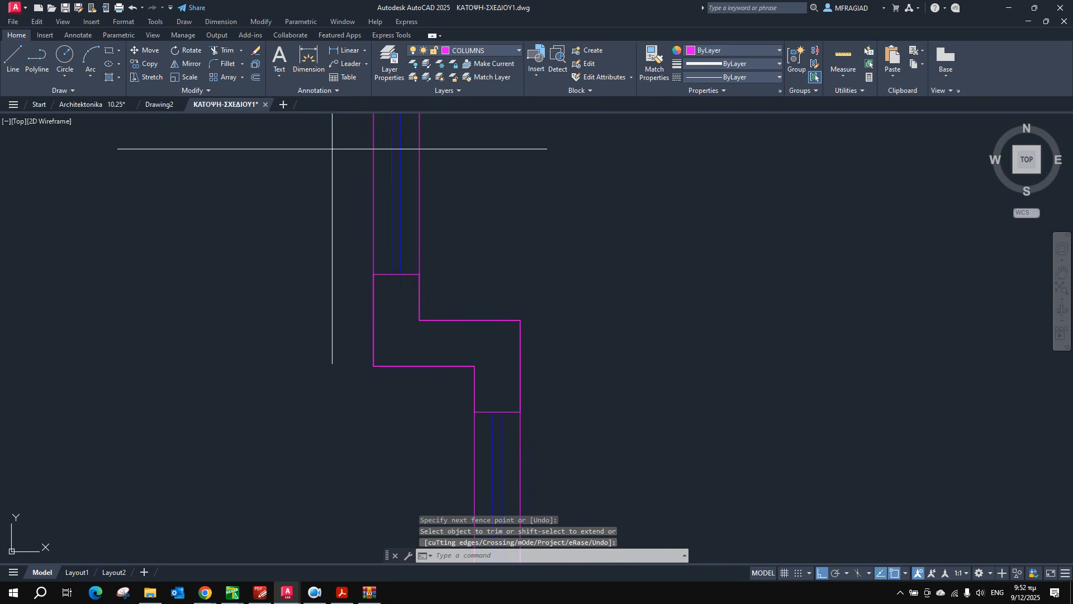
Fill the stepped column outline with an AR-CONC hatch.
{"action": "left_click", "coordinate": [399, 319]}
{"action": "key", "text": "Return"}
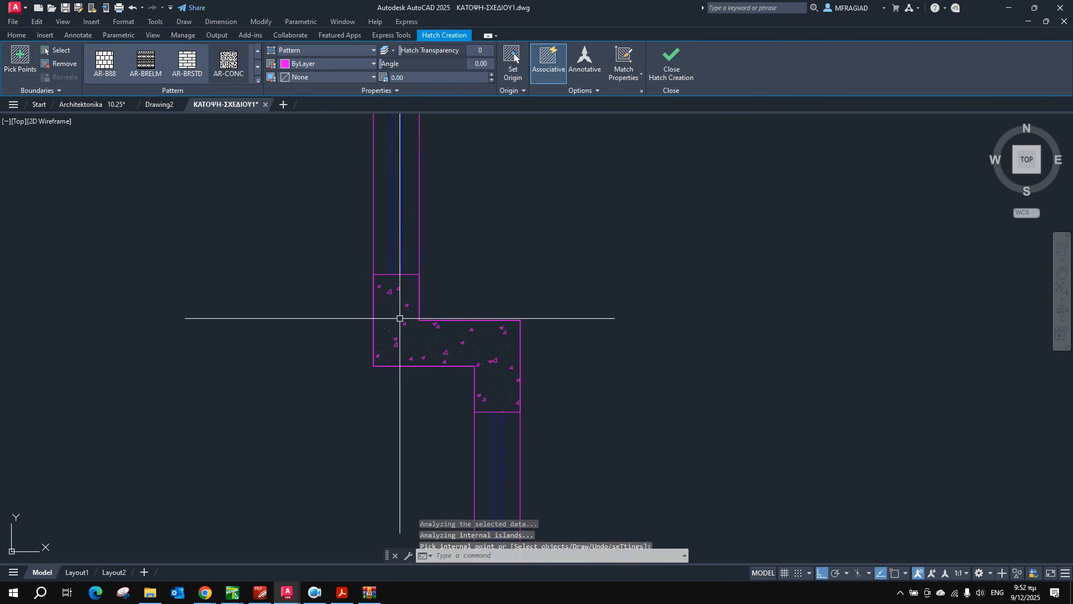
{"action": "scroll", "coordinate": [413, 358], "scroll_direction": "down", "scroll_amount": 5}
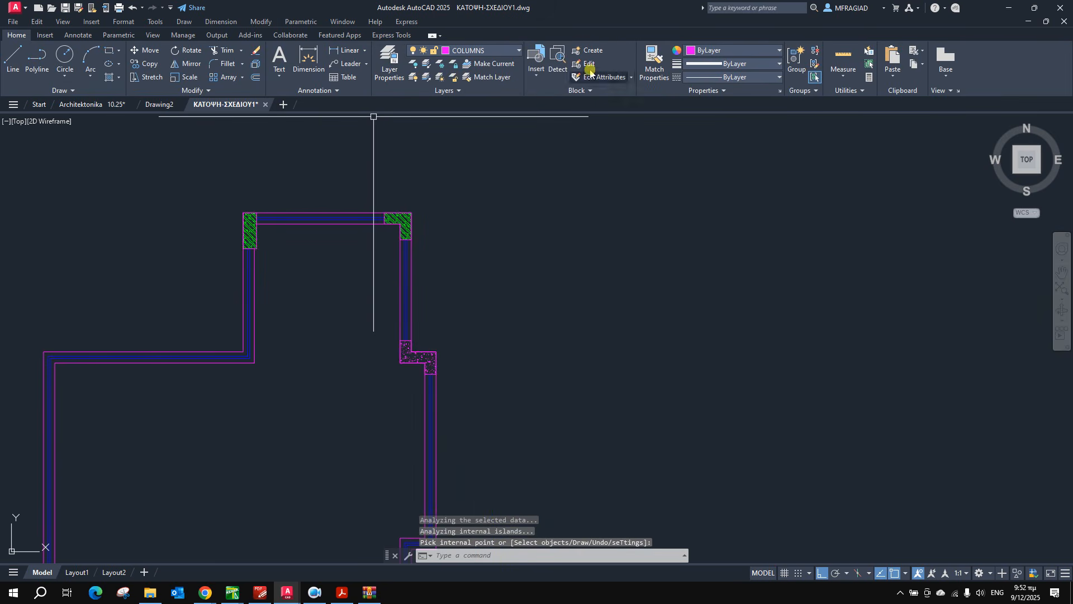
Match the L-shaped column's green diagonal line hatch onto the stepped column's hatch.
{"action": "left_click", "coordinate": [653, 61]}
{"action": "scroll", "coordinate": [406, 232], "scroll_direction": "up", "scroll_amount": 10}
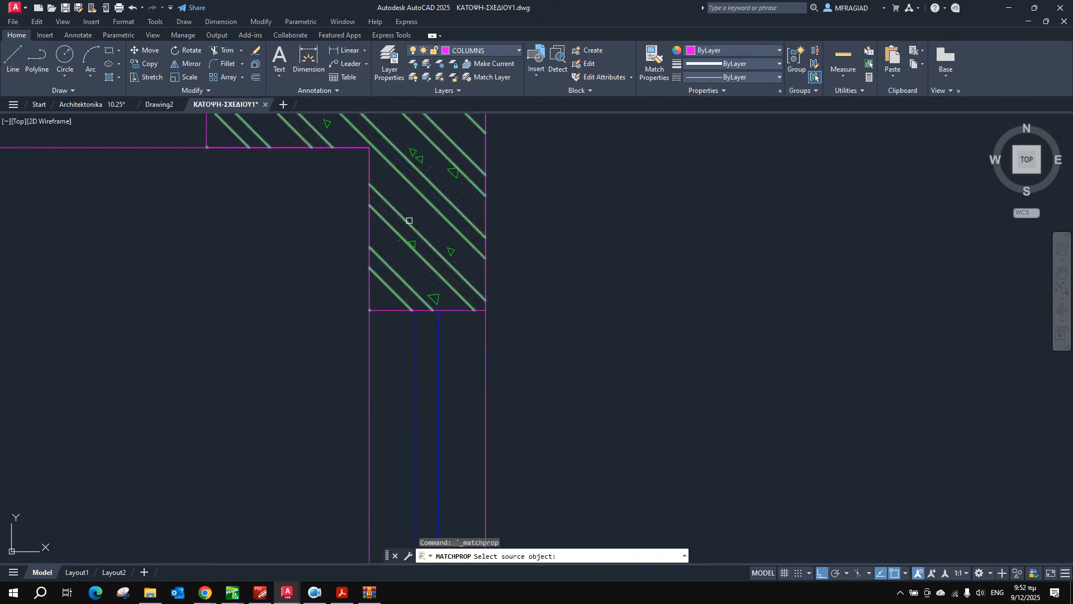
{"action": "left_click", "coordinate": [409, 222]}
{"action": "scroll", "coordinate": [408, 221], "scroll_direction": "down", "scroll_amount": 5}
{"action": "scroll", "coordinate": [427, 376], "scroll_direction": "up", "scroll_amount": 10}
{"action": "left_click", "coordinate": [379, 401]}
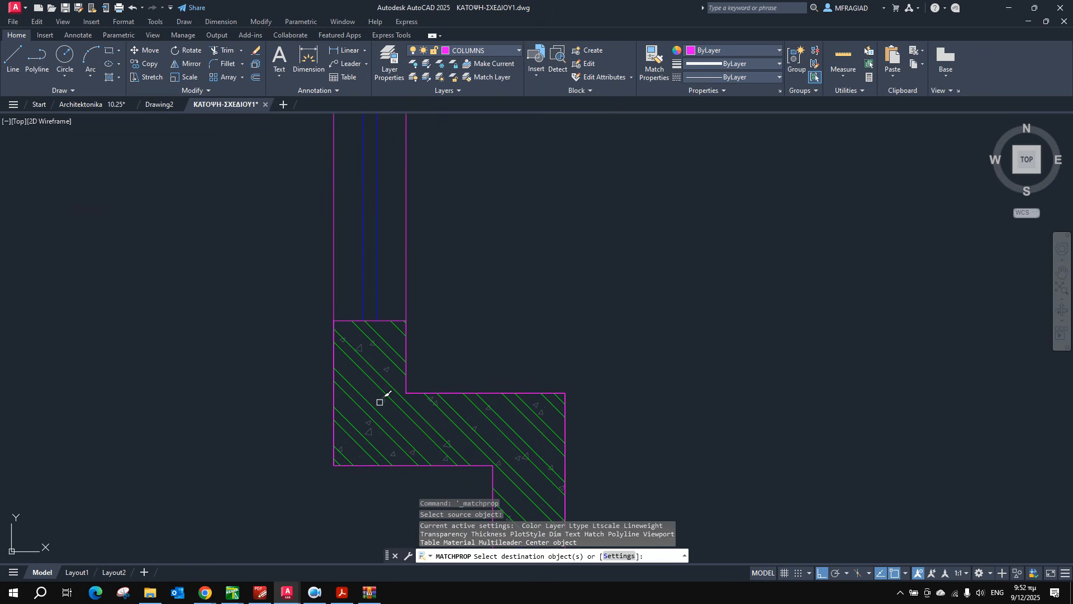
{"action": "key", "text": "Return"}
{"action": "scroll", "coordinate": [385, 403], "scroll_direction": "down", "scroll_amount": 8}
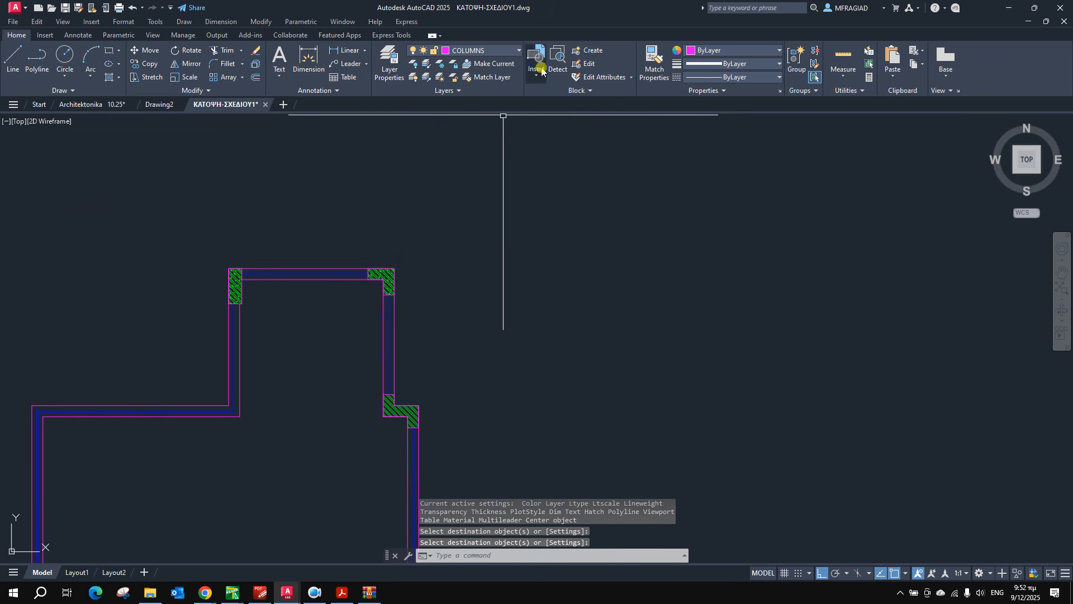
Add a second AR-CONC hatch over the diagonal line hatch of the stepped column.
{"action": "left_click", "coordinate": [110, 78]}
{"action": "scroll", "coordinate": [395, 407], "scroll_direction": "up", "scroll_amount": 8}
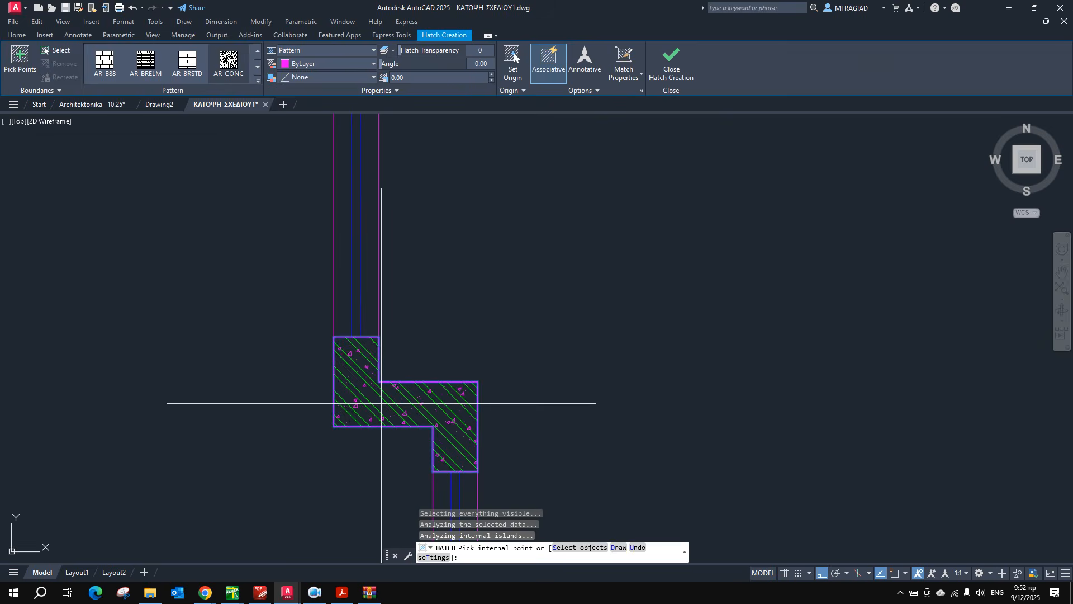
{"action": "key", "text": "Return"}
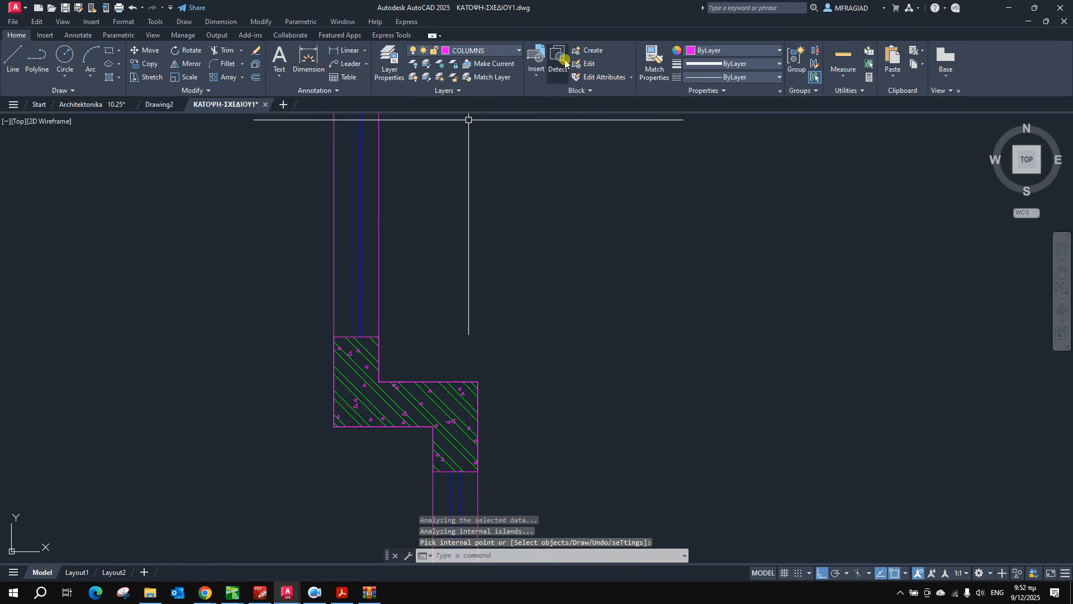
Match the properties of the L-shaped column's green concrete hatch onto the stepped column's AR-CONC hatch.
{"action": "left_click", "coordinate": [647, 67]}
{"action": "scroll", "coordinate": [479, 333], "scroll_direction": "down", "scroll_amount": 5}
{"action": "scroll", "coordinate": [445, 201], "scroll_direction": "up", "scroll_amount": 8}
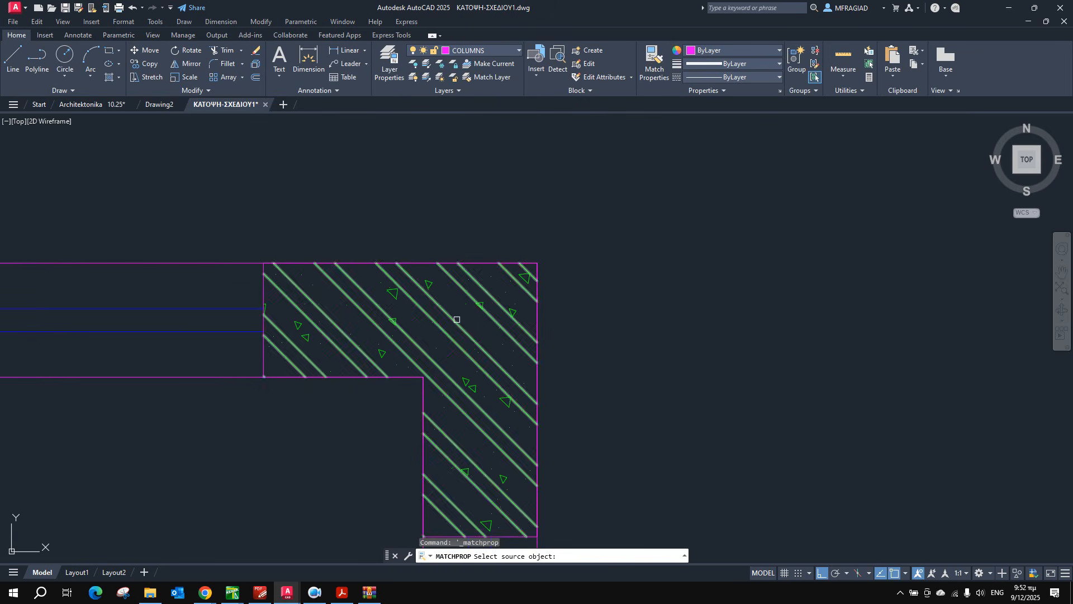
{"action": "left_click", "coordinate": [484, 304]}
{"action": "scroll", "coordinate": [412, 175], "scroll_direction": "down", "scroll_amount": 5}
{"action": "scroll", "coordinate": [421, 347], "scroll_direction": "up", "scroll_amount": 7}
{"action": "left_click", "coordinate": [435, 308]}
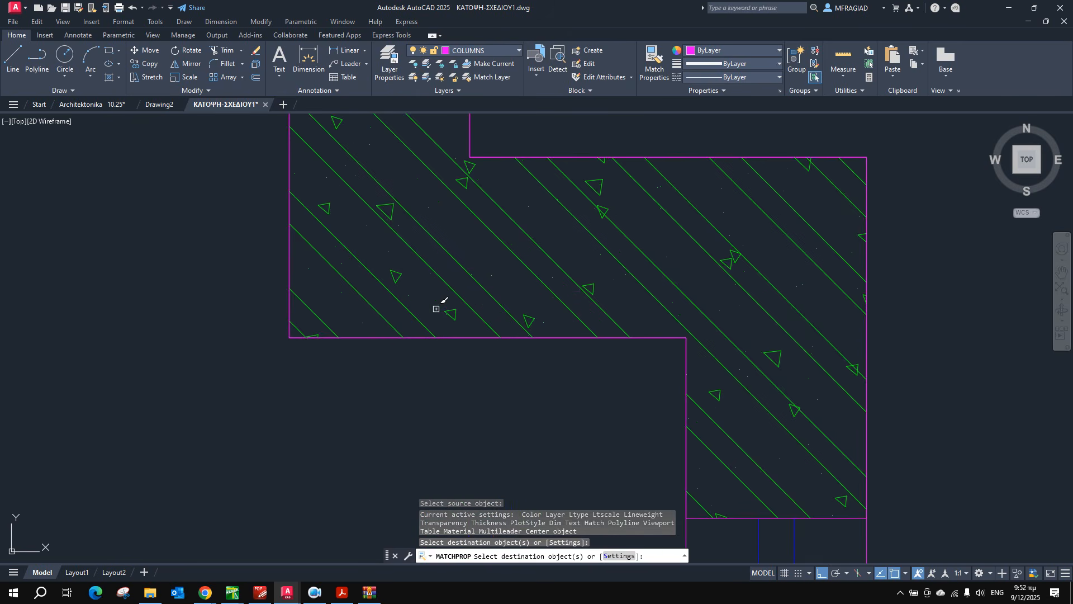
{"action": "key", "text": "Return"}
{"action": "scroll", "coordinate": [436, 312], "scroll_direction": "down", "scroll_amount": 4}
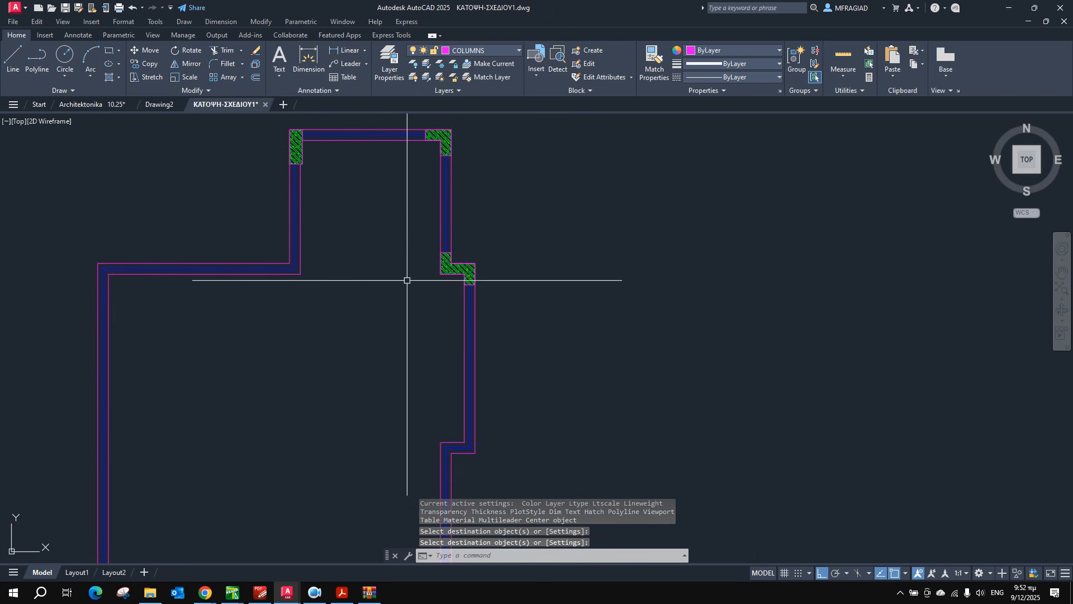
Review the whole wall outline, then examine the door opening above the stepped column in the katopsi-new.pdf reference and return to the drawing.
{"action": "scroll", "coordinate": [395, 236], "scroll_direction": "down", "scroll_amount": 3}
{"action": "scroll", "coordinate": [392, 328], "scroll_direction": "up", "scroll_amount": 3}
{"action": "middle_click_drag", "start_coordinate": [462, 232], "coordinate": [491, 321]}
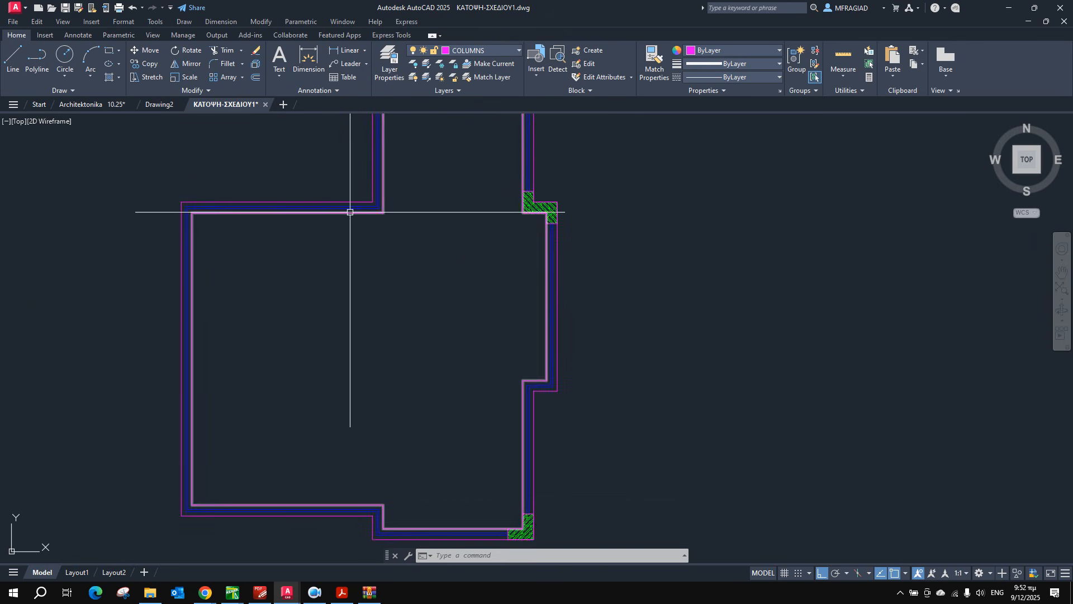
{"action": "scroll", "coordinate": [447, 271], "scroll_direction": "down", "scroll_amount": 2}
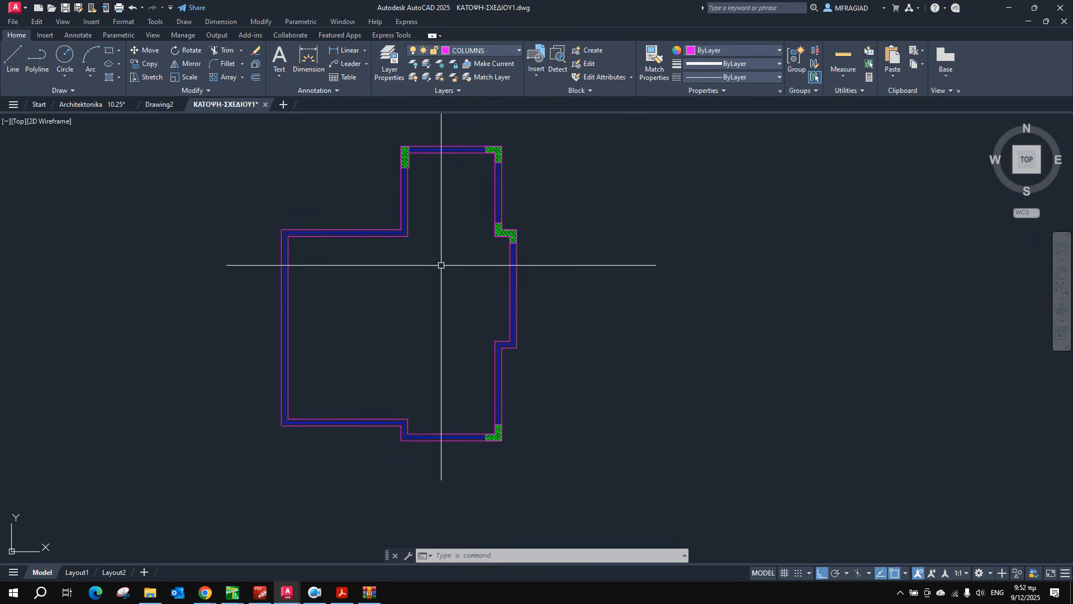
{"action": "mouse_move", "coordinate": [344, 595]}
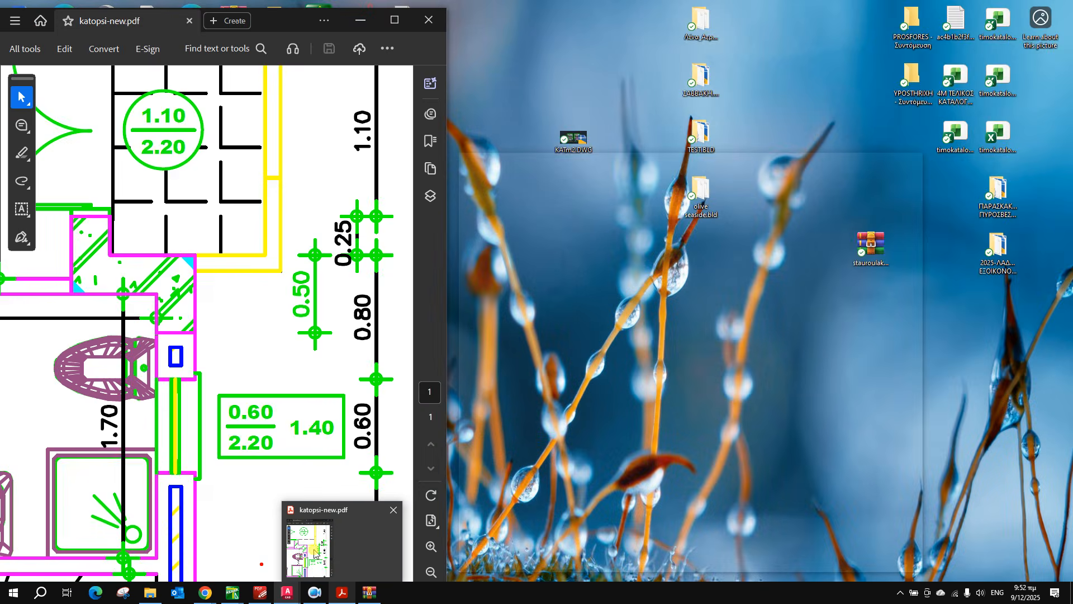
{"action": "left_click", "coordinate": [314, 555]}
{"action": "scroll", "coordinate": [316, 285], "scroll_direction": "down", "scroll_amount": 2}
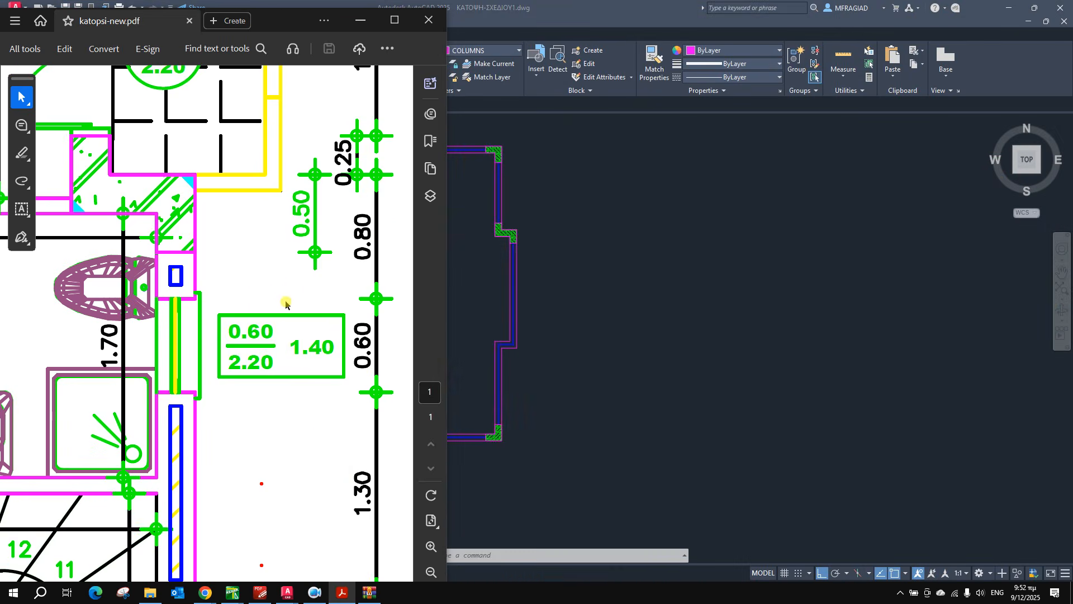
{"action": "scroll", "coordinate": [285, 303], "scroll_direction": "down", "scroll_amount": 2, "text": "ctrl"}
{"action": "scroll", "coordinate": [145, 176], "scroll_direction": "up", "scroll_amount": 3, "text": "ctrl"}
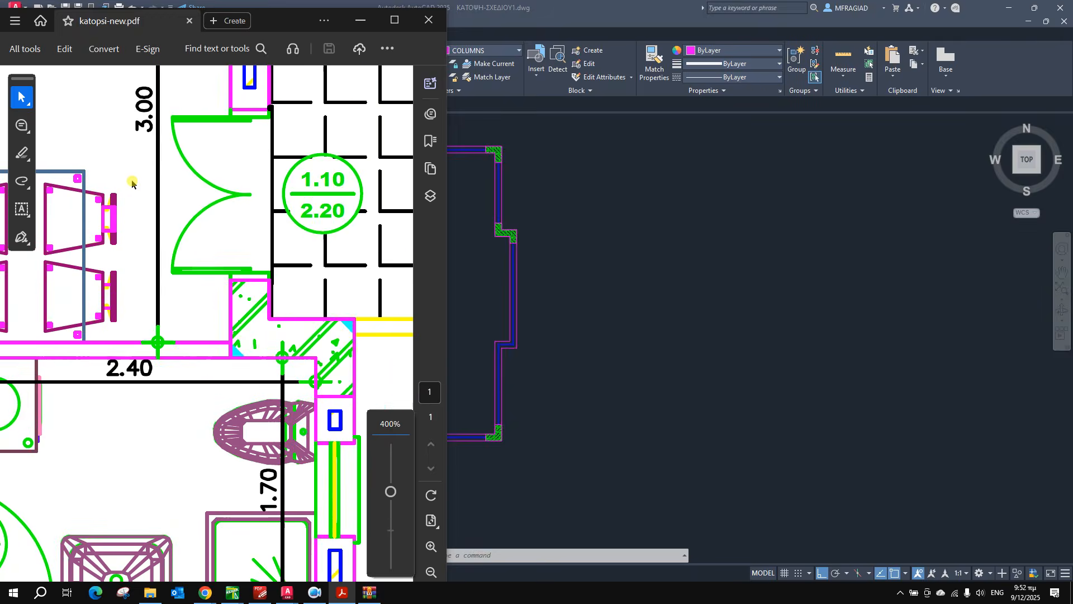
{"action": "scroll", "coordinate": [150, 188], "scroll_direction": "up", "scroll_amount": 1, "text": "ctrl"}
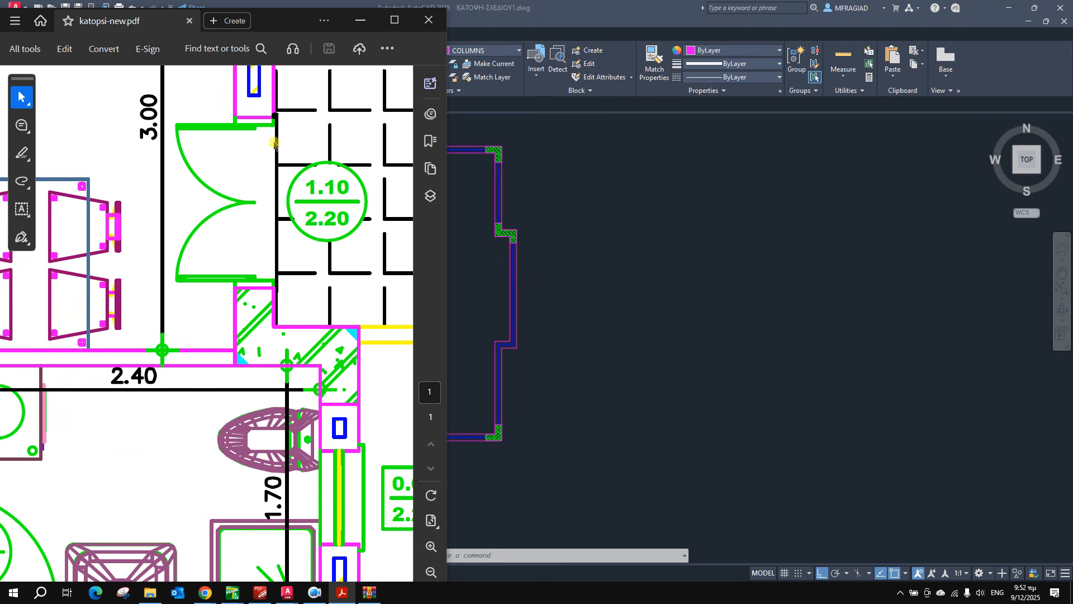
{"action": "left_click", "coordinate": [525, 203]}
On the WALLS layer, draw a line 1.1 up from the stepped column's upper outer corner and across the wall thickness.
{"action": "scroll", "coordinate": [503, 224], "scroll_direction": "up", "scroll_amount": 4}
{"action": "scroll", "coordinate": [510, 249], "scroll_direction": "down", "scroll_amount": 1}
{"action": "mouse_move", "coordinate": [520, 284]}
{"action": "middle_mouse_down"}
{"action": "mouse_move", "coordinate": [438, 347]}
{"action": "mouse_move", "coordinate": [431, 342]}
{"action": "middle_mouse_up"}
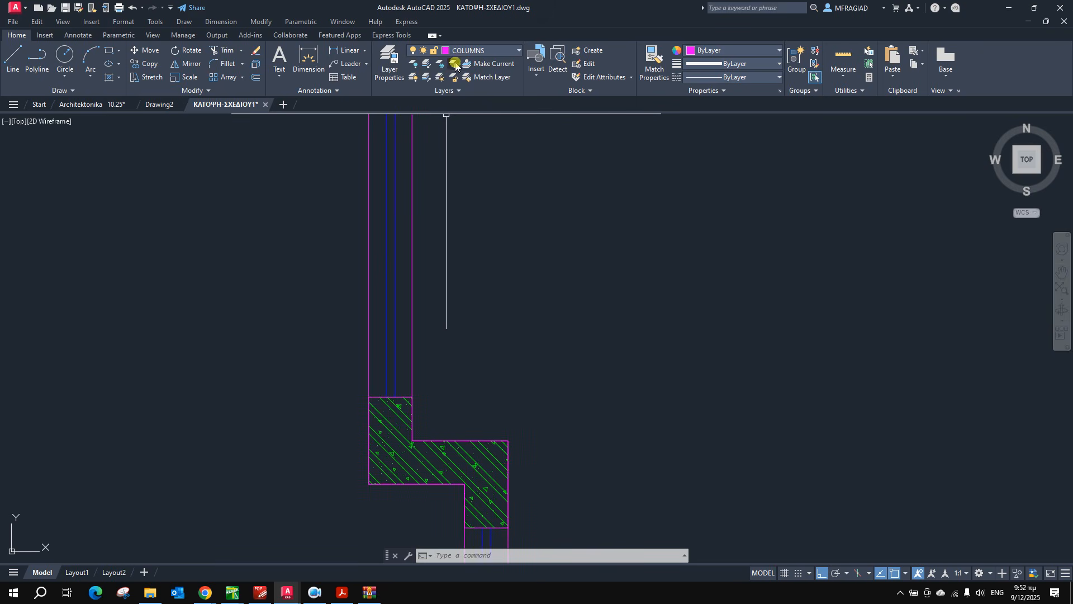
{"action": "left_click", "coordinate": [477, 51]}
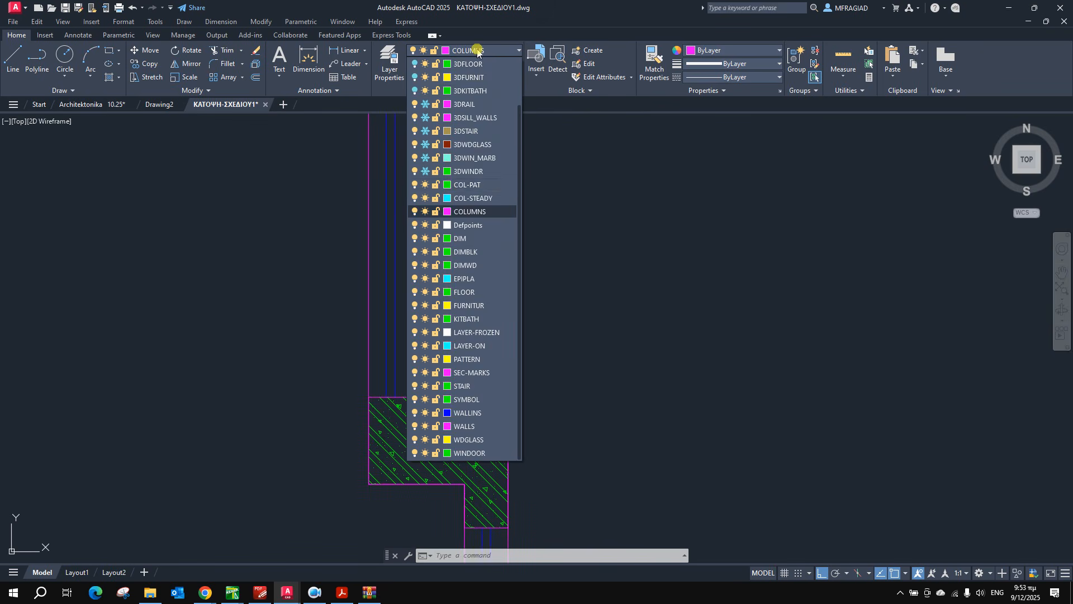
{"action": "left_click", "coordinate": [470, 426]}
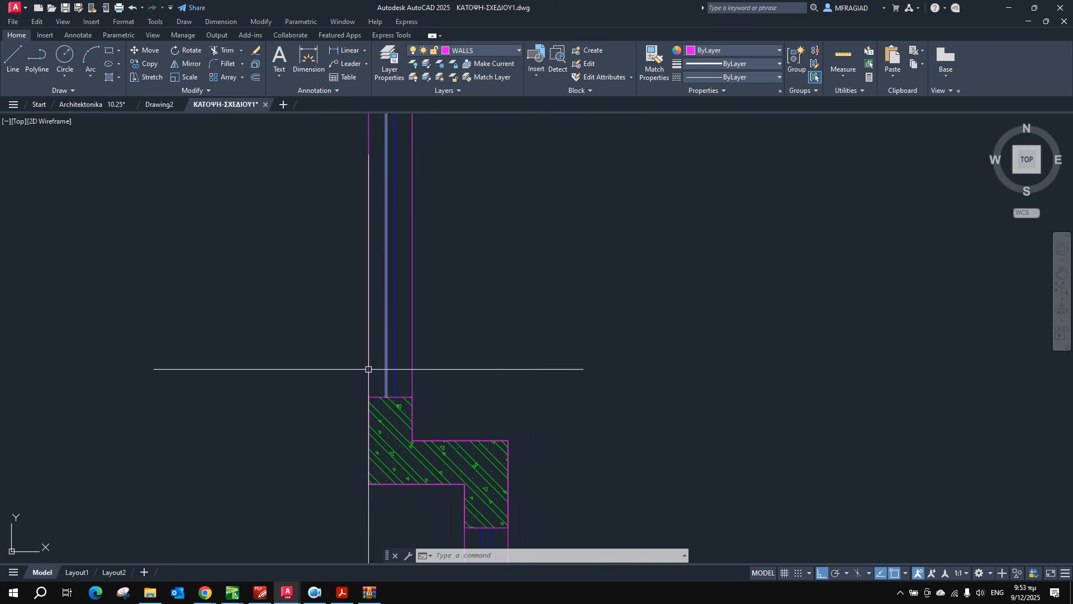
{"action": "left_click", "coordinate": [9, 57]}
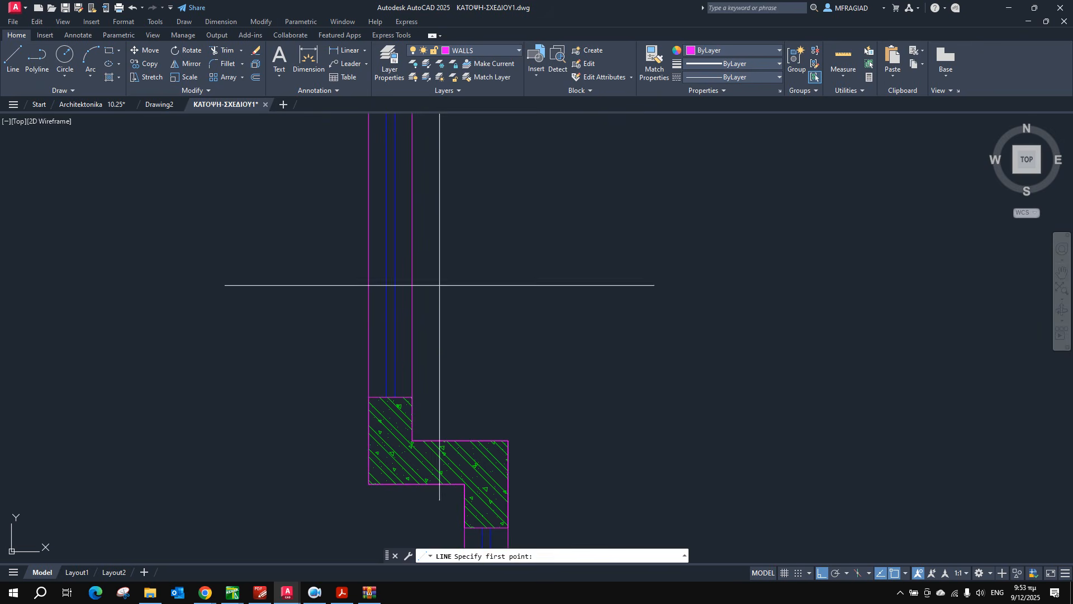
{"action": "left_click", "coordinate": [412, 397]}
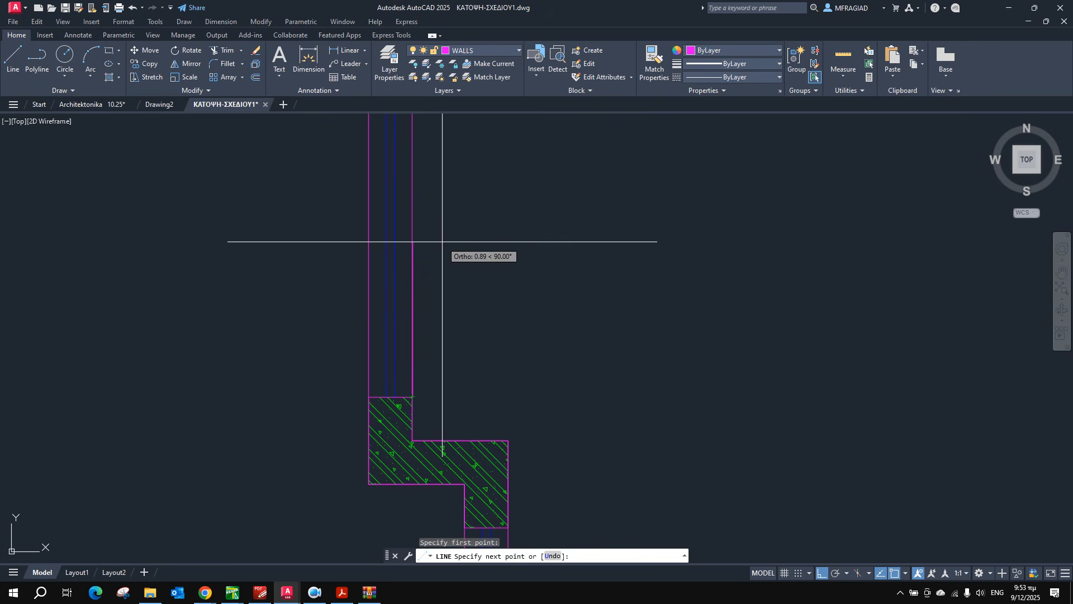
{"action": "key", "text": "Return"}
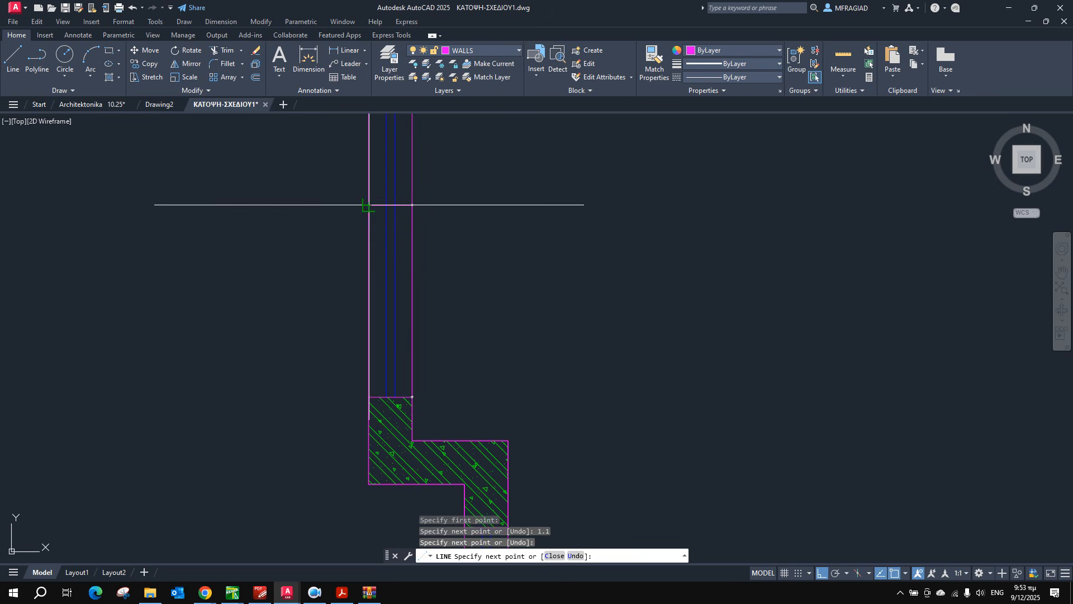
{"action": "key", "text": "Escape"}
Trim the wall lines between the stepped column and the new cross line to open the doorway.
{"action": "type", "text": "tr"}
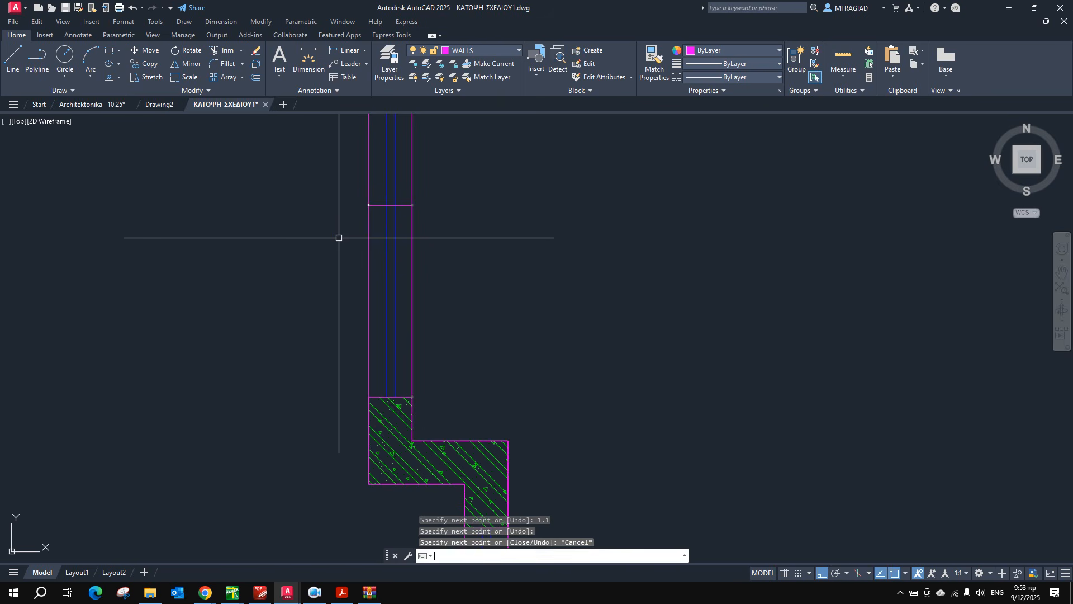
{"action": "key", "text": "Return"}
{"action": "left_click_drag", "start_coordinate": [345, 242], "coordinate": [440, 247]}
{"action": "key", "text": "Return"}
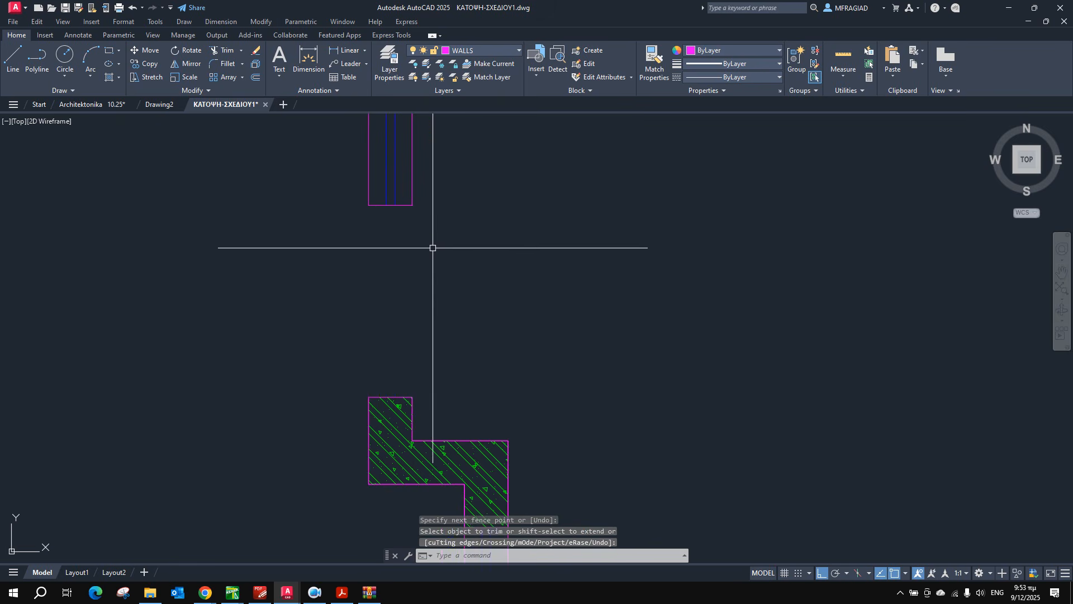
{"action": "scroll", "coordinate": [427, 257], "scroll_direction": "down", "scroll_amount": 4}
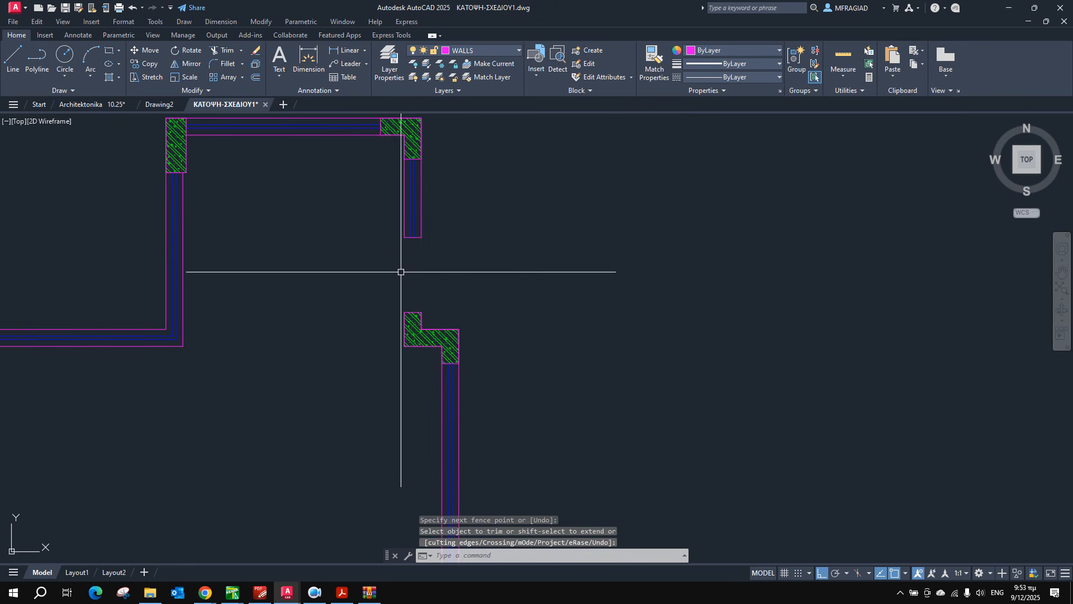
Show the drawing beside the katopsi-new.pdf reference, survey the door and furniture blocks outside the plan, and return to the new doorway.
{"action": "double_click", "coordinate": [605, 5]}
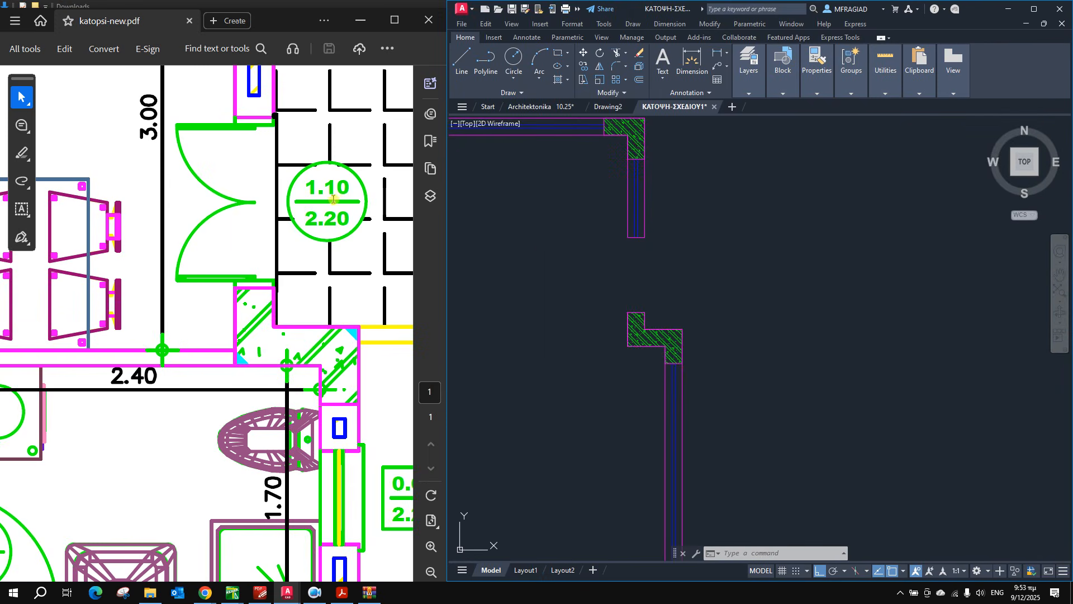
{"action": "scroll", "coordinate": [591, 265], "scroll_direction": "down", "scroll_amount": 12}
{"action": "scroll", "coordinate": [818, 338], "scroll_direction": "up", "scroll_amount": 6}
{"action": "scroll", "coordinate": [743, 412], "scroll_direction": "up", "scroll_amount": 5}
{"action": "scroll", "coordinate": [749, 378], "scroll_direction": "down", "scroll_amount": 5}
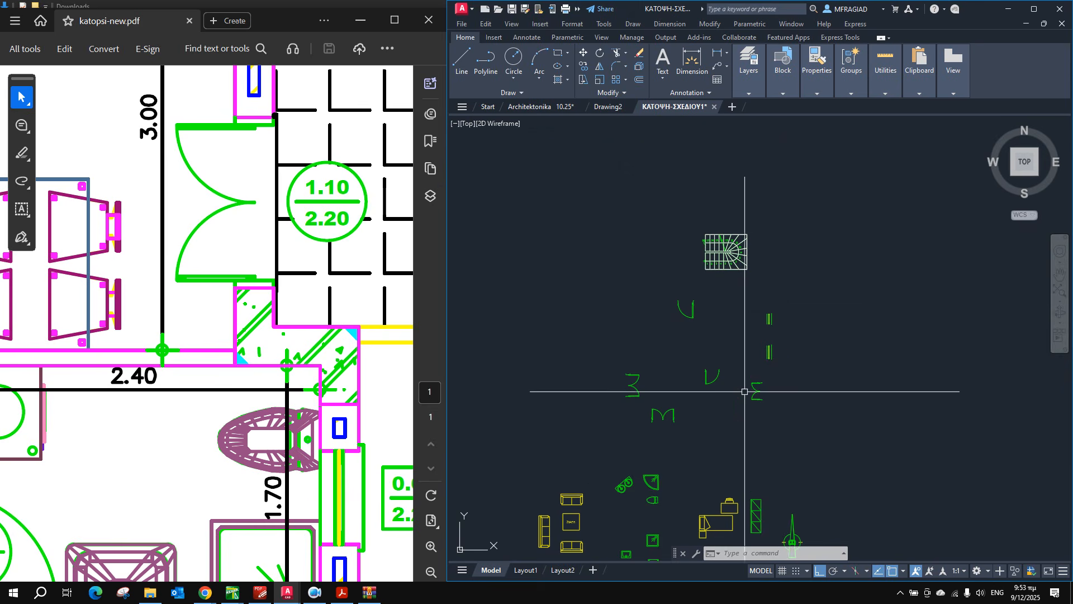
{"action": "scroll", "coordinate": [867, 293], "scroll_direction": "down", "scroll_amount": 5}
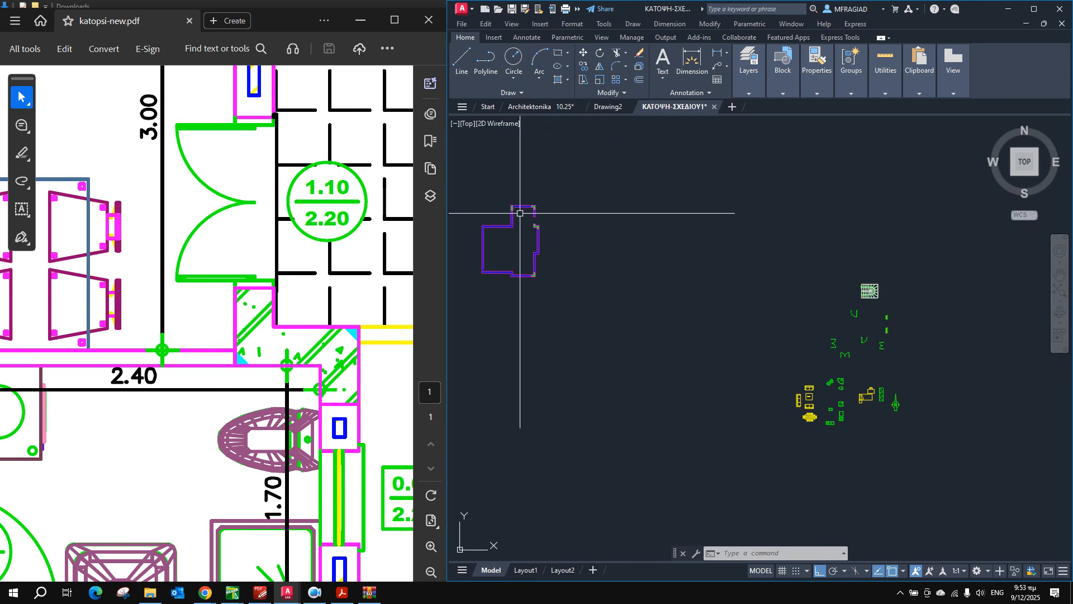
{"action": "scroll", "coordinate": [522, 230], "scroll_direction": "up", "scroll_amount": 8}
{"action": "middle_click_drag", "start_coordinate": [789, 284], "coordinate": [633, 276]}
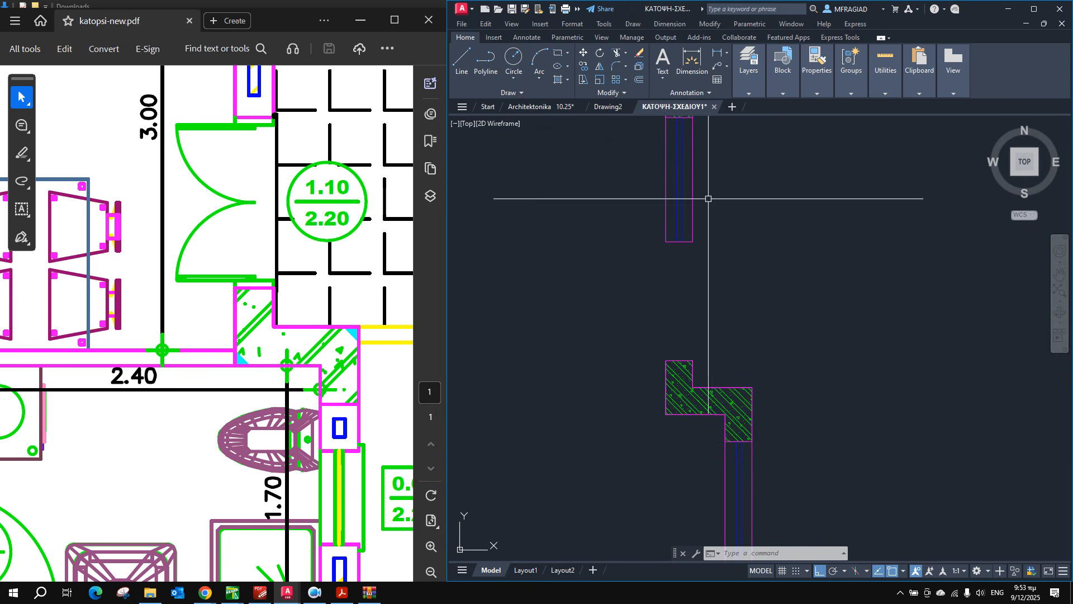
Insert the mpalkonoporta110 balcony door block at the stepped column's upper outer corner, with scale 1 and rotation 0.
{"action": "mouse_move", "coordinate": [782, 88]}
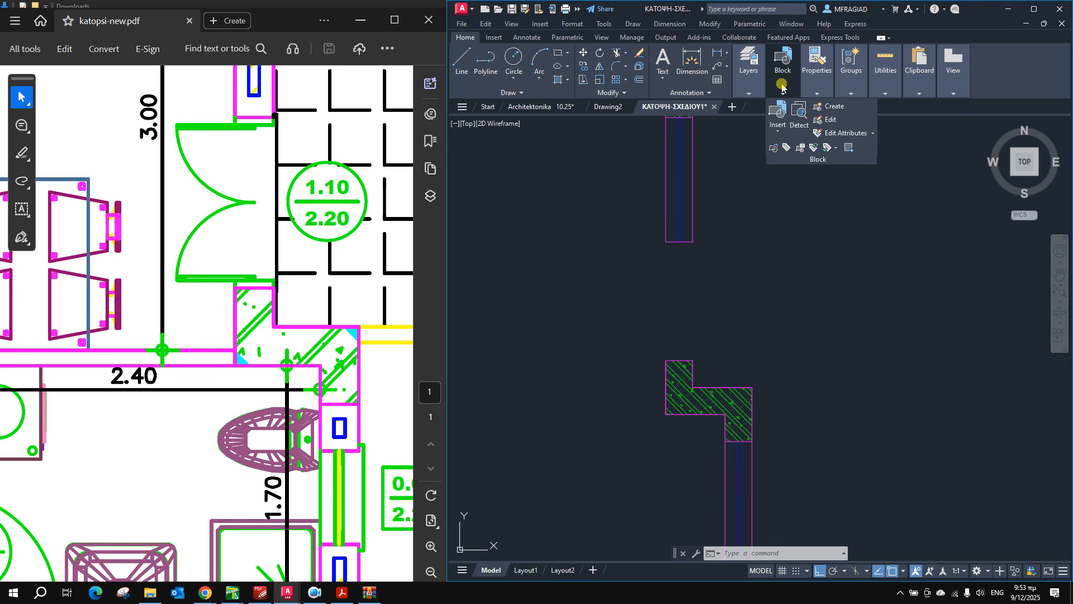
{"action": "left_click", "coordinate": [779, 122]}
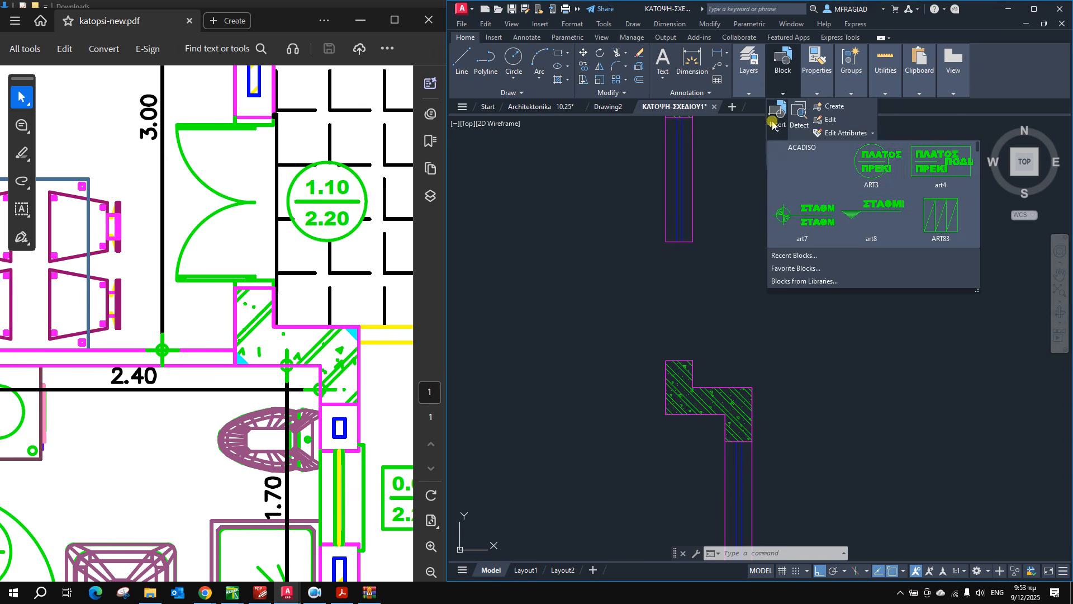
{"action": "scroll", "coordinate": [859, 192], "scroll_direction": "down", "scroll_amount": 2}
{"action": "scroll", "coordinate": [858, 190], "scroll_direction": "down", "scroll_amount": 5}
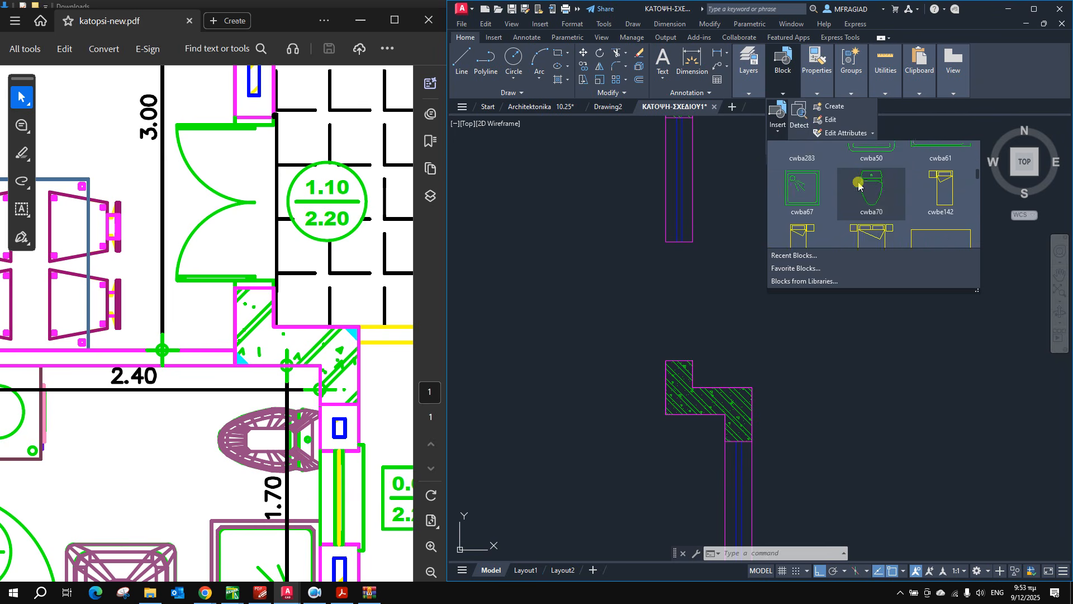
{"action": "scroll", "coordinate": [858, 185], "scroll_direction": "down", "scroll_amount": 6}
{"action": "scroll", "coordinate": [861, 183], "scroll_direction": "down", "scroll_amount": 6}
{"action": "scroll", "coordinate": [870, 190], "scroll_direction": "down", "scroll_amount": 6}
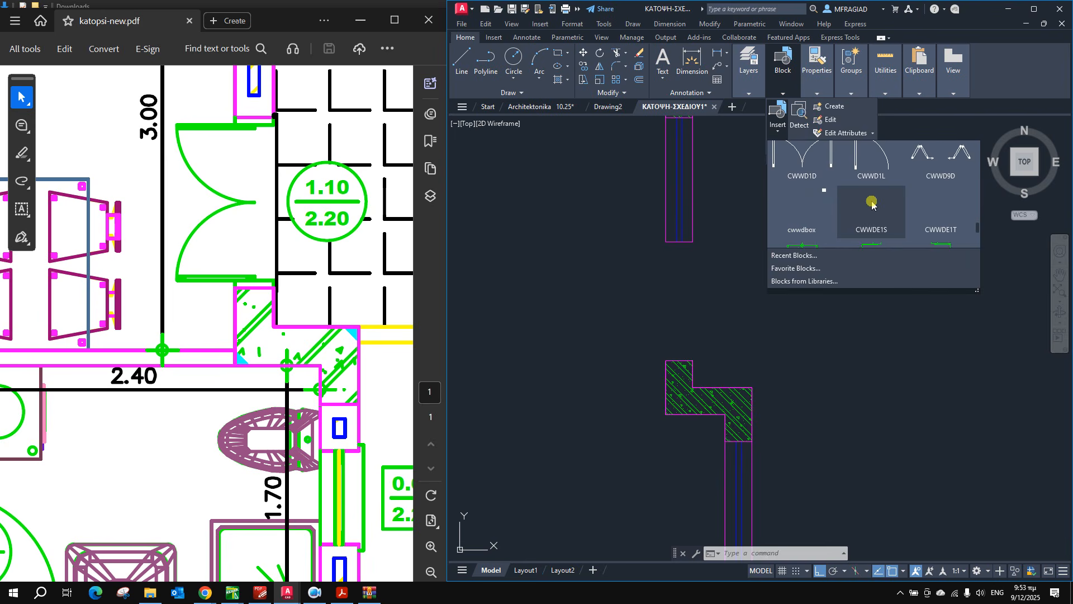
{"action": "scroll", "coordinate": [870, 207], "scroll_direction": "down", "scroll_amount": 2}
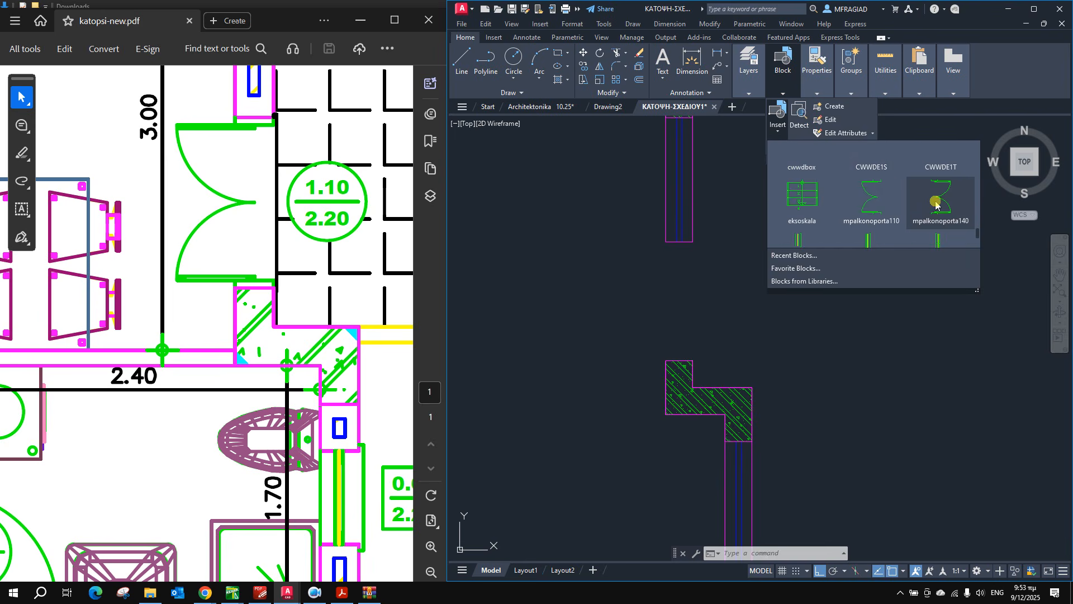
{"action": "left_click", "coordinate": [875, 207]}
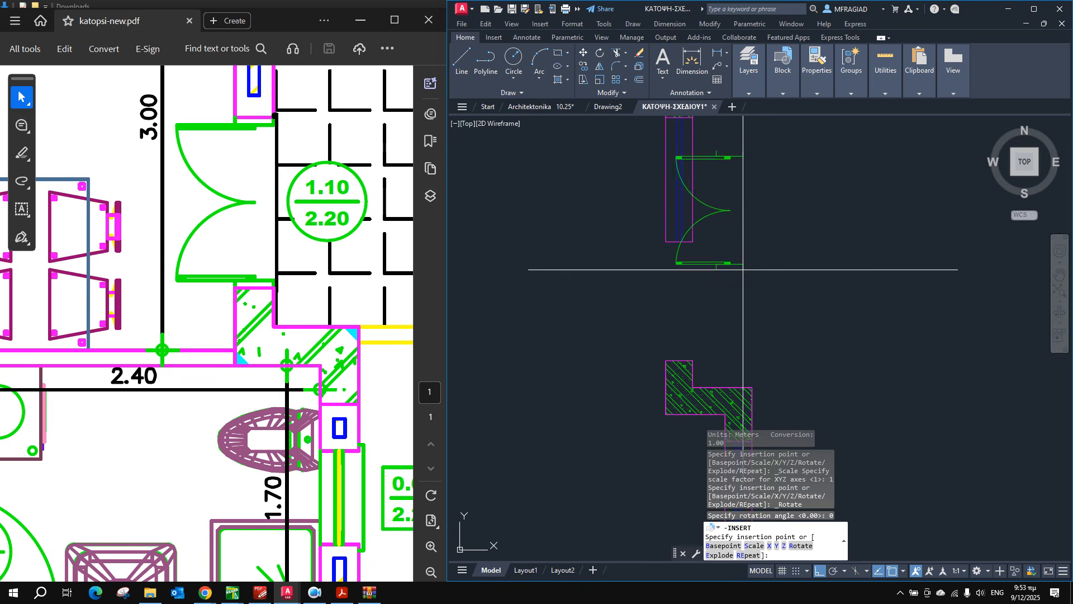
{"action": "scroll", "coordinate": [687, 369], "scroll_direction": "up", "scroll_amount": 5}
{"action": "scroll", "coordinate": [683, 402], "scroll_direction": "down", "scroll_amount": 4}
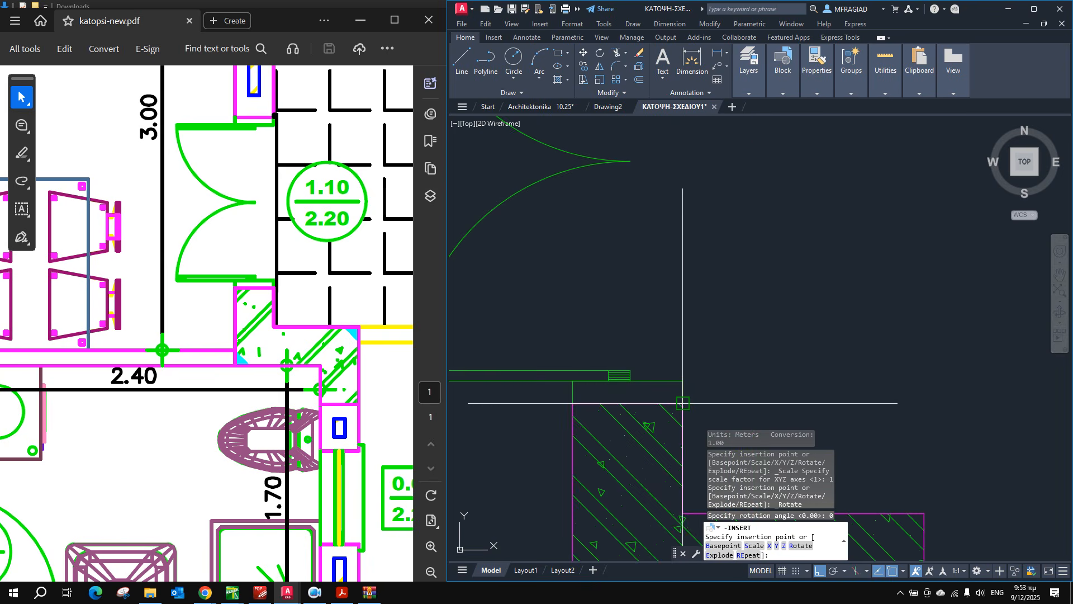
{"action": "left_click", "coordinate": [683, 403]}
{"action": "scroll", "coordinate": [763, 311], "scroll_direction": "down", "scroll_amount": 6}
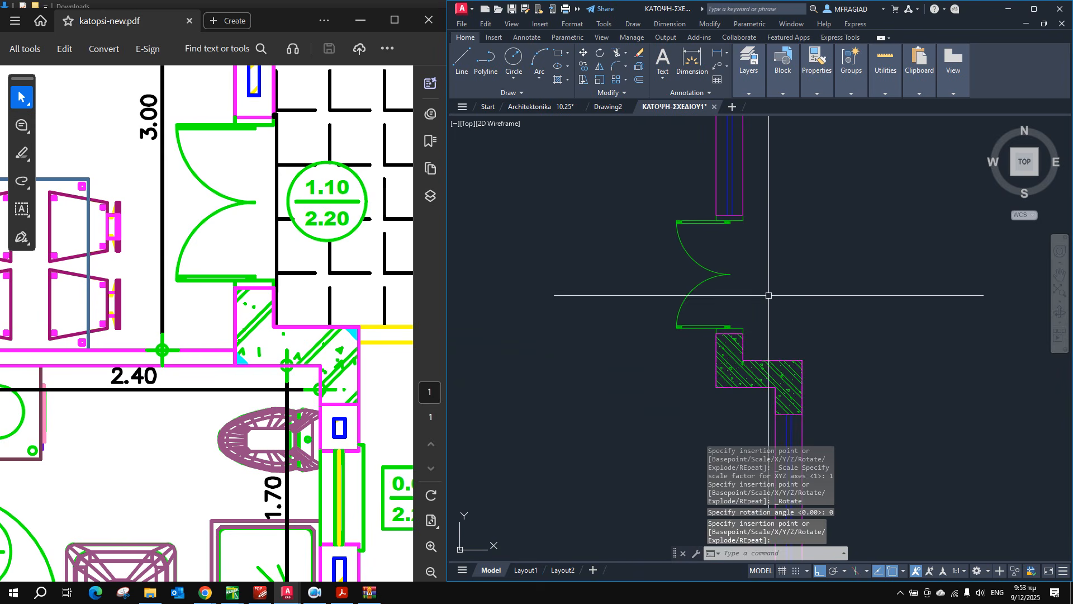
{"action": "scroll", "coordinate": [769, 295], "scroll_direction": "down", "scroll_amount": 3}
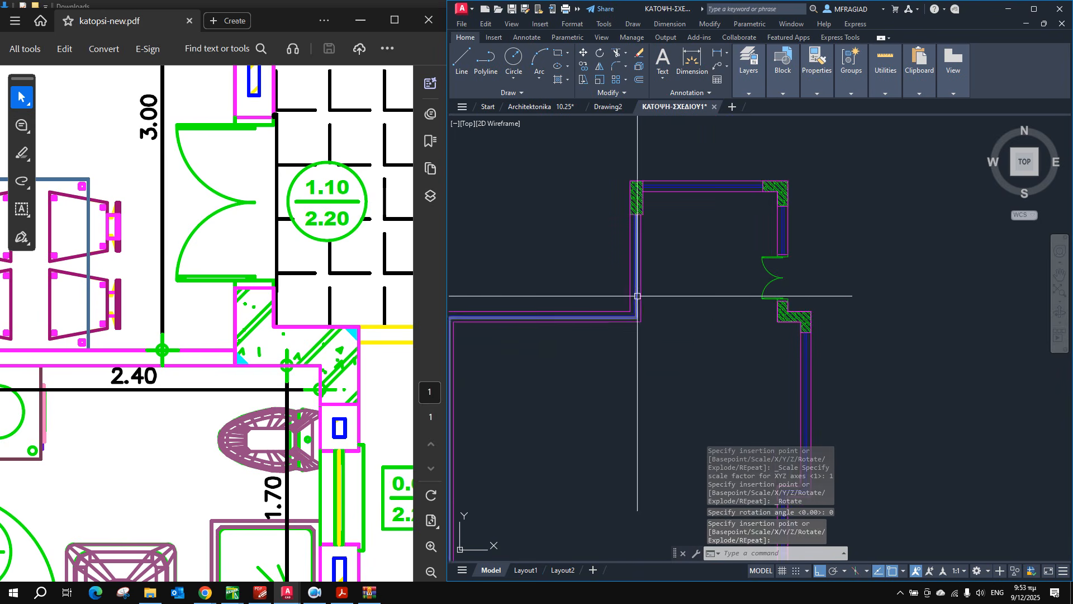
Examine the size and dimension chain of the double door in the kitchen's opposite wall in the katopsi-new.pdf reference.
{"action": "left_click", "coordinate": [179, 399]}
{"action": "scroll", "coordinate": [292, 353], "scroll_direction": "down", "scroll_amount": 5, "text": "ctrl"}
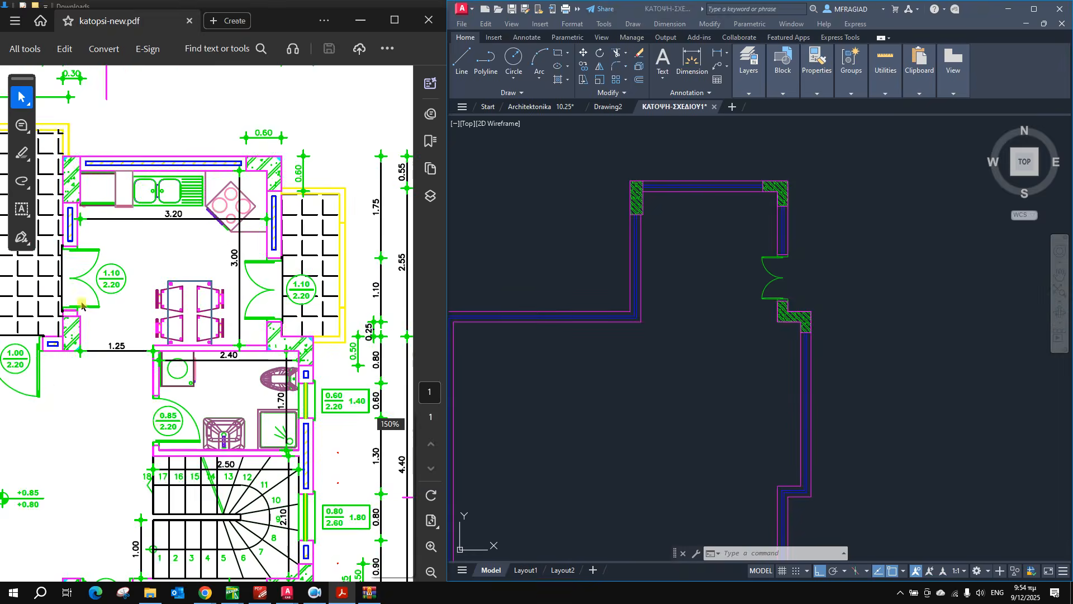
{"action": "scroll", "coordinate": [40, 295], "scroll_direction": "up", "scroll_amount": 5, "text": "ctrl"}
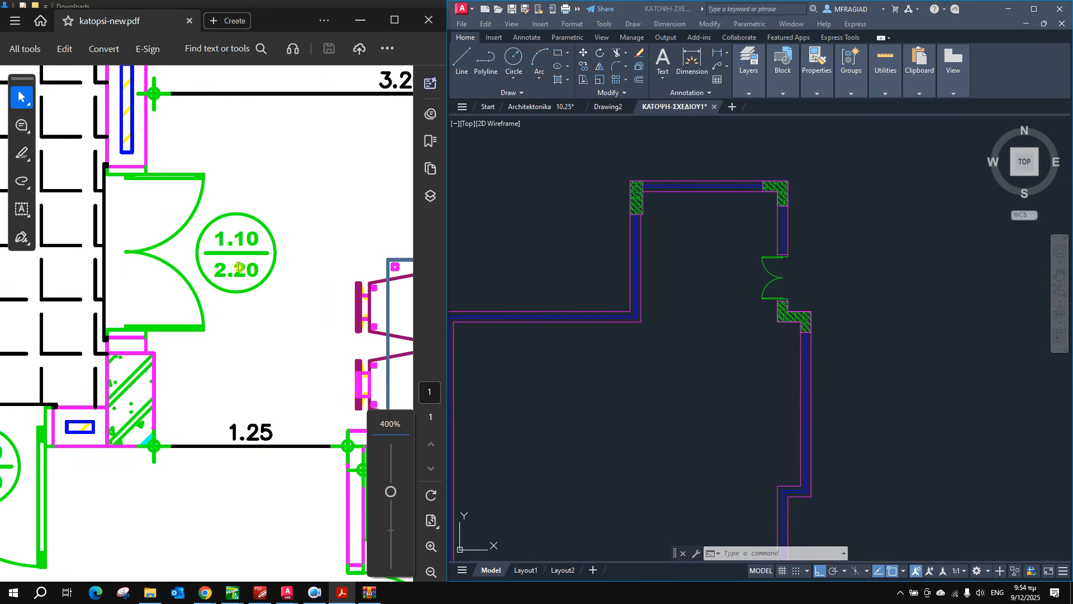
{"action": "left_click", "coordinate": [698, 271]}
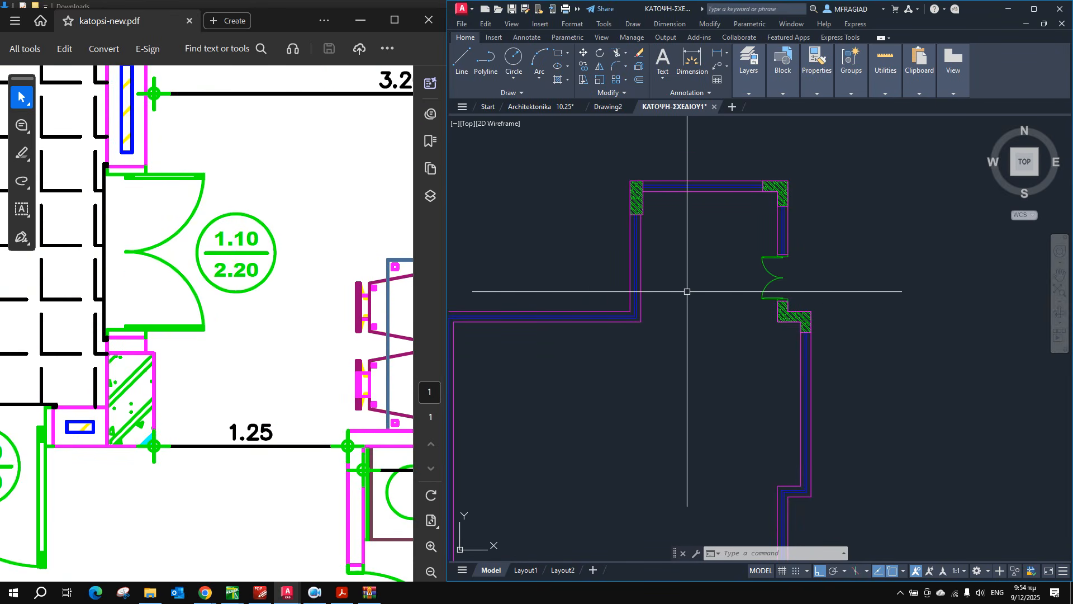
{"action": "scroll", "coordinate": [687, 291], "scroll_direction": "up", "scroll_amount": 2}
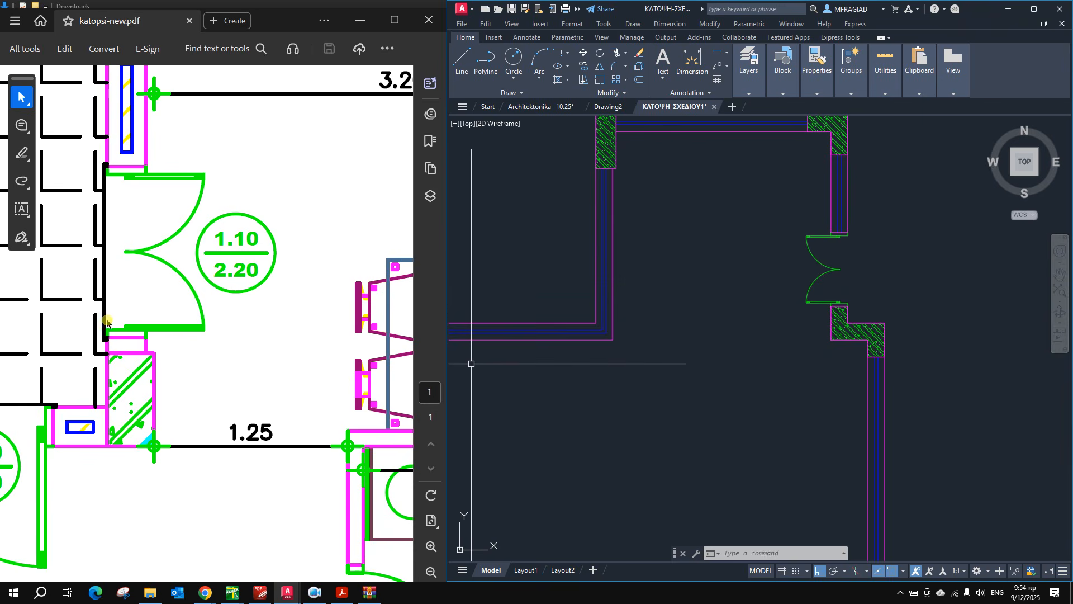
{"action": "scroll", "coordinate": [226, 294], "scroll_direction": "down", "scroll_amount": 1}
{"action": "left_click", "coordinate": [232, 260]}
{"action": "scroll", "coordinate": [305, 299], "scroll_direction": "down", "scroll_amount": 5, "text": "ctrl"}
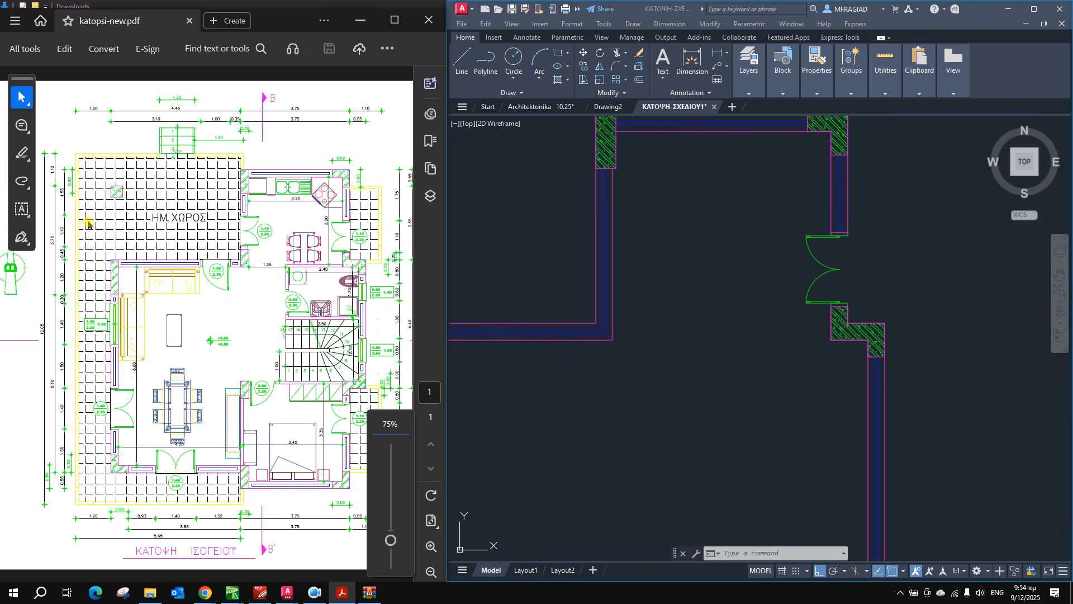
{"action": "scroll", "coordinate": [88, 223], "scroll_direction": "up", "scroll_amount": 2, "text": "ctrl"}
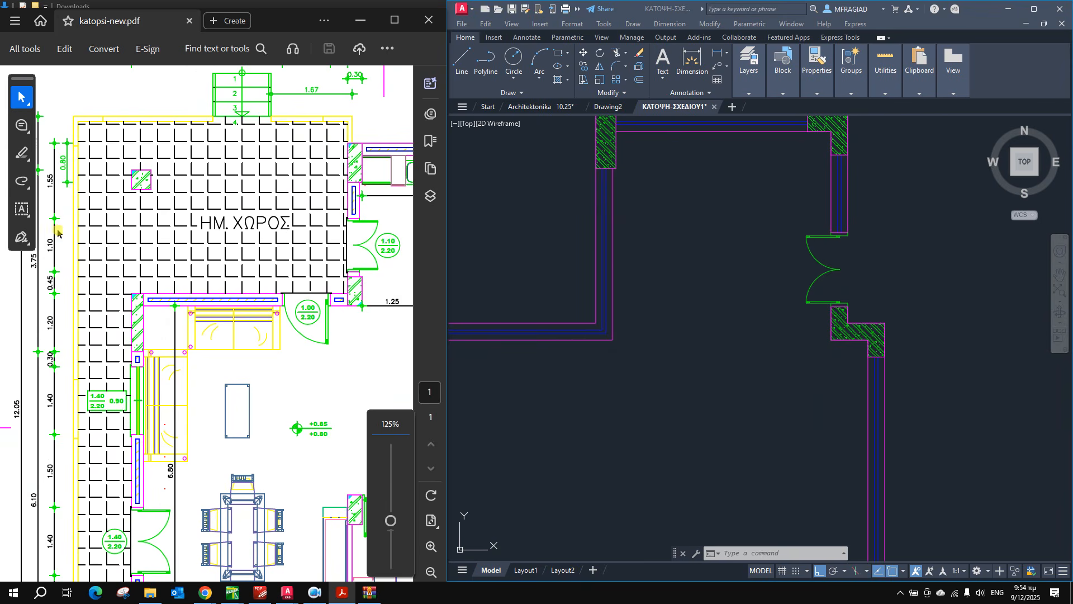
{"action": "left_click", "coordinate": [517, 194]}
{"action": "scroll", "coordinate": [561, 220], "scroll_direction": "down", "scroll_amount": 5}
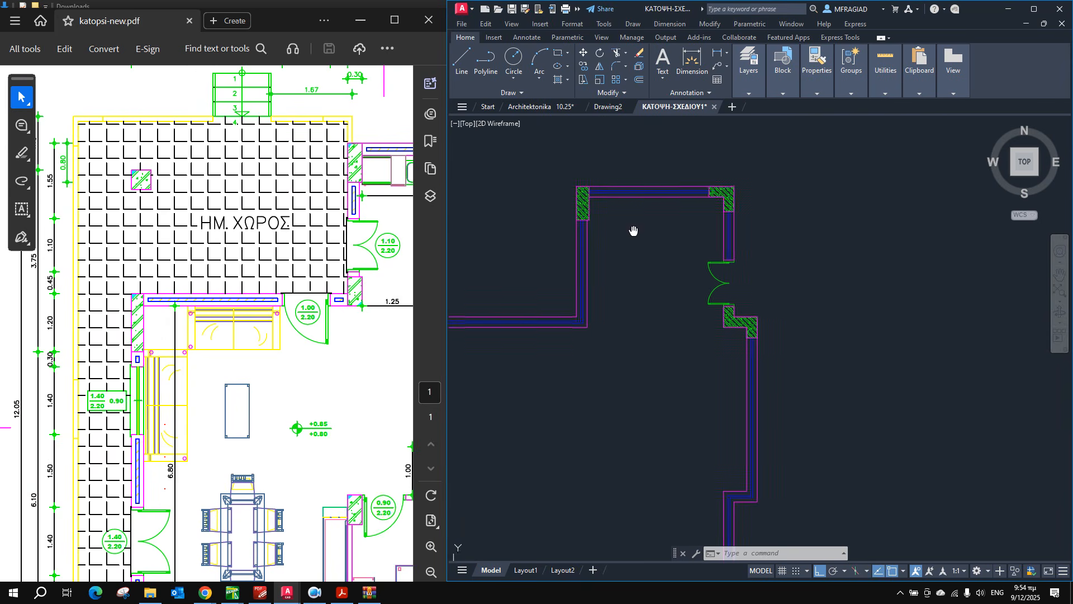
Draw two lines across the kitchen's opposite wall thickness, starting from the two outer outline vertices that mark the door opening.
{"action": "key", "text": "Escape"}
{"action": "scroll", "coordinate": [582, 278], "scroll_direction": "up", "scroll_amount": 6}
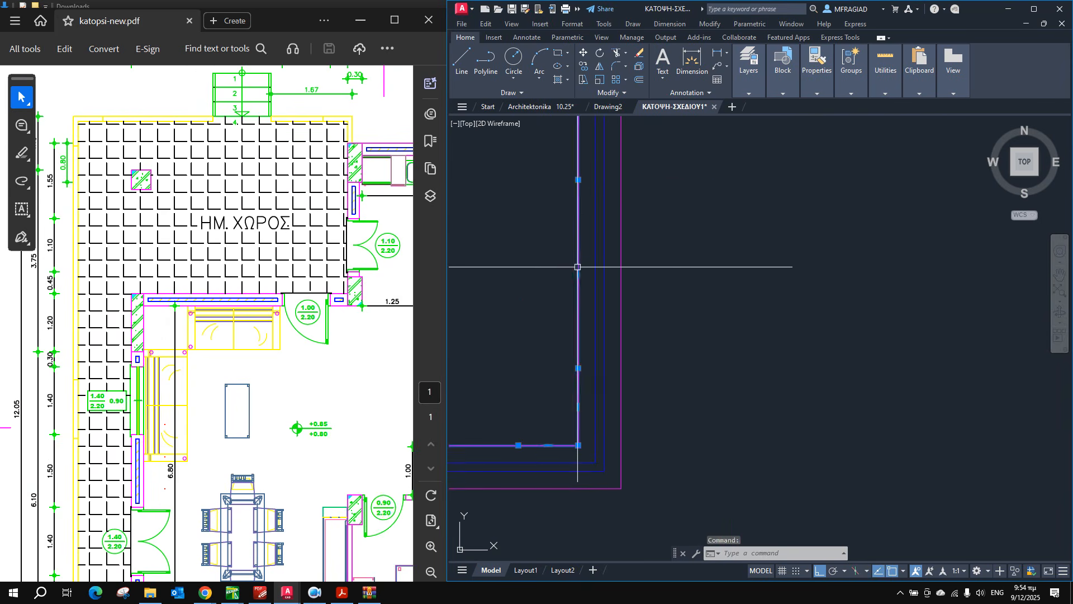
{"action": "left_click", "coordinate": [462, 60]}
{"action": "left_click", "coordinate": [577, 180]}
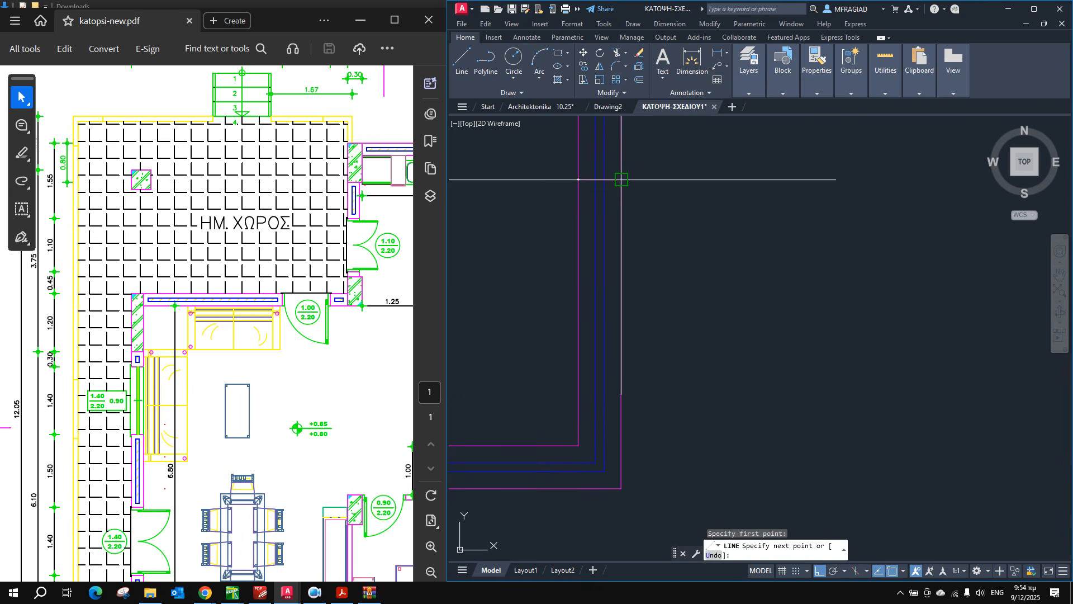
{"action": "left_click", "coordinate": [621, 179]}
{"action": "key", "text": "Return"}
{"action": "key", "text": "Return"}
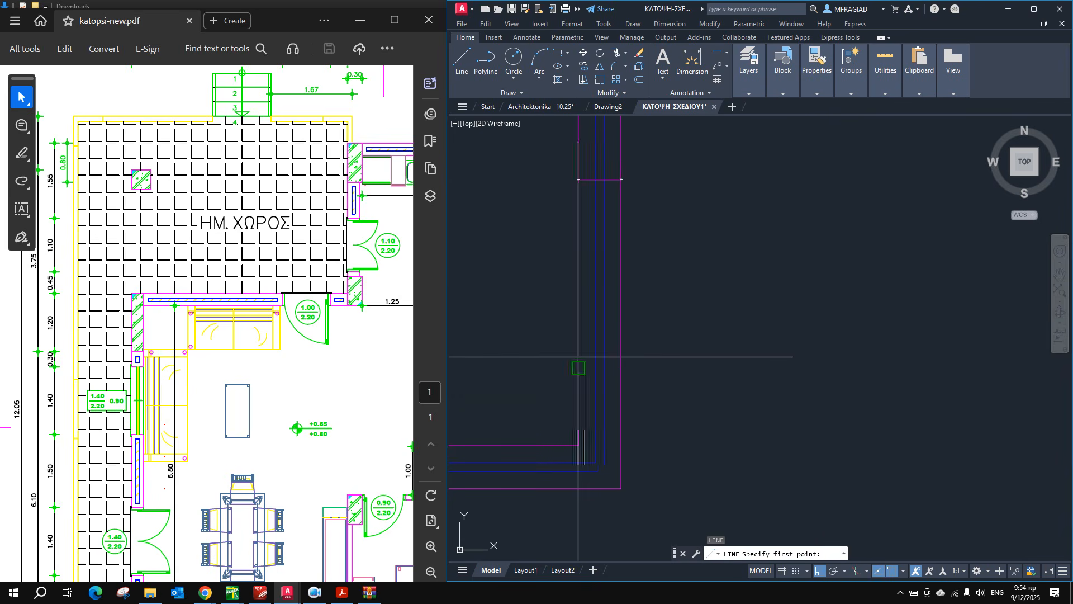
{"action": "left_click", "coordinate": [578, 368]}
{"action": "left_click", "coordinate": [621, 368]}
{"action": "key", "text": "Return"}
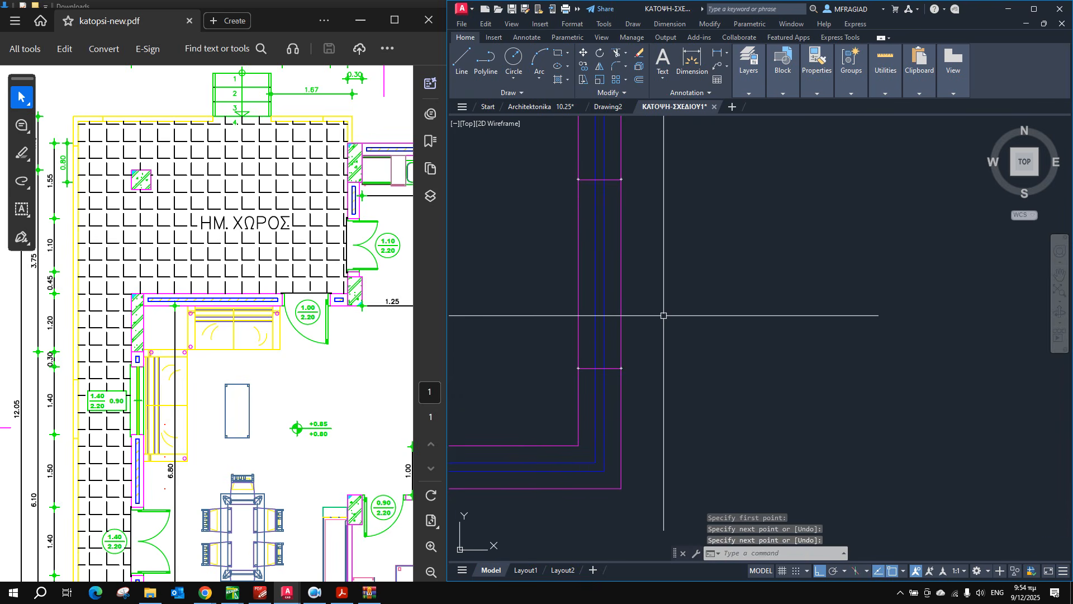
Trim the wall lines between the two new cross lines to open the doorway.
{"action": "type", "text": "tr"}
{"action": "key", "text": "Return"}
{"action": "left_click", "coordinate": [655, 271]}
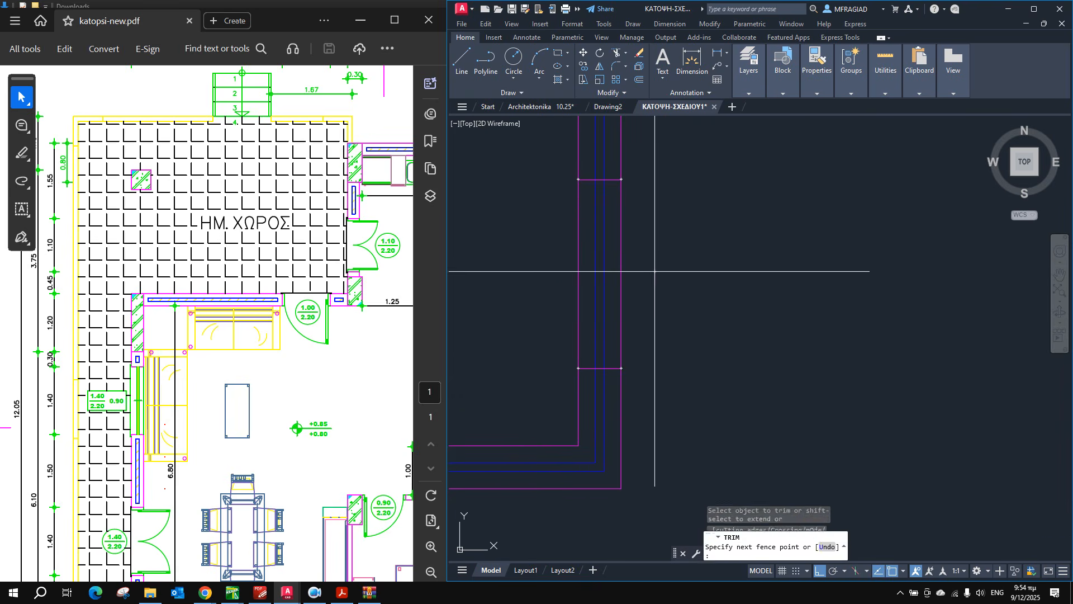
{"action": "left_click", "coordinate": [554, 267]}
{"action": "key", "text": "Return"}
Insert the mpalkonoporta110 door block into the new opening in the kitchen's opposite wall, with scale 1 and rotation 0.
{"action": "scroll", "coordinate": [556, 267], "scroll_direction": "down", "scroll_amount": 4}
{"action": "scroll", "coordinate": [670, 266], "scroll_direction": "up", "scroll_amount": 2}
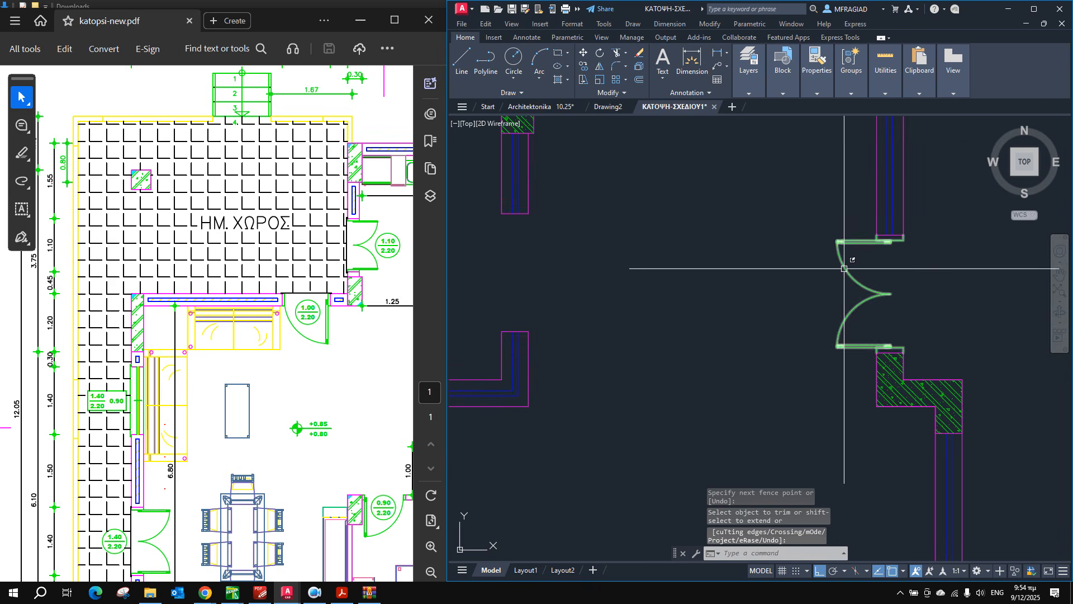
{"action": "left_click", "coordinate": [782, 87]}
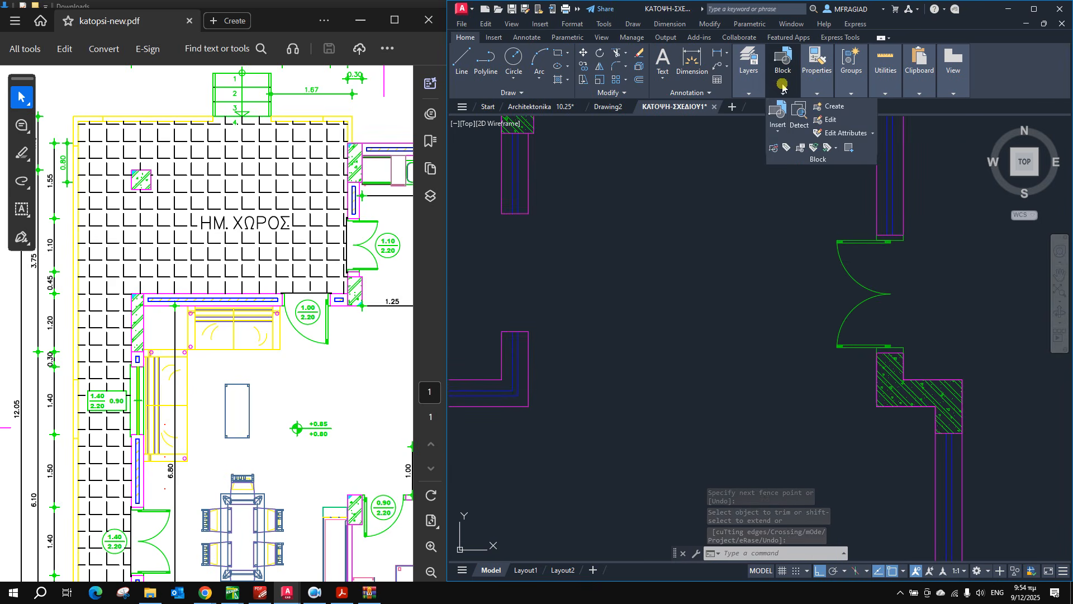
{"action": "left_click", "coordinate": [776, 126]}
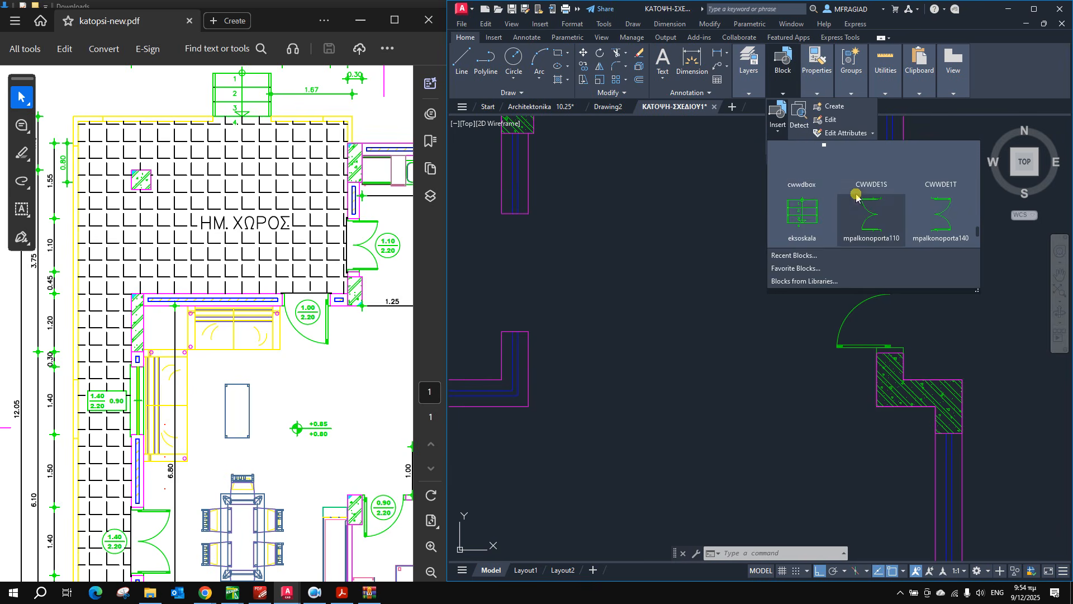
{"action": "left_click", "coordinate": [880, 209]}
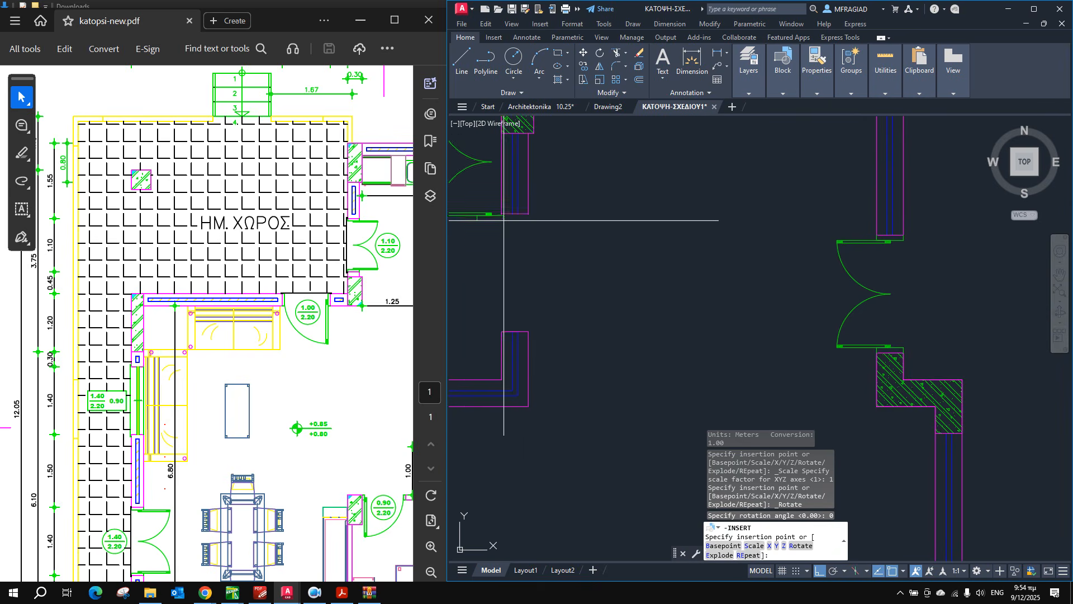
{"action": "scroll", "coordinate": [503, 215], "scroll_direction": "up", "scroll_amount": 5}
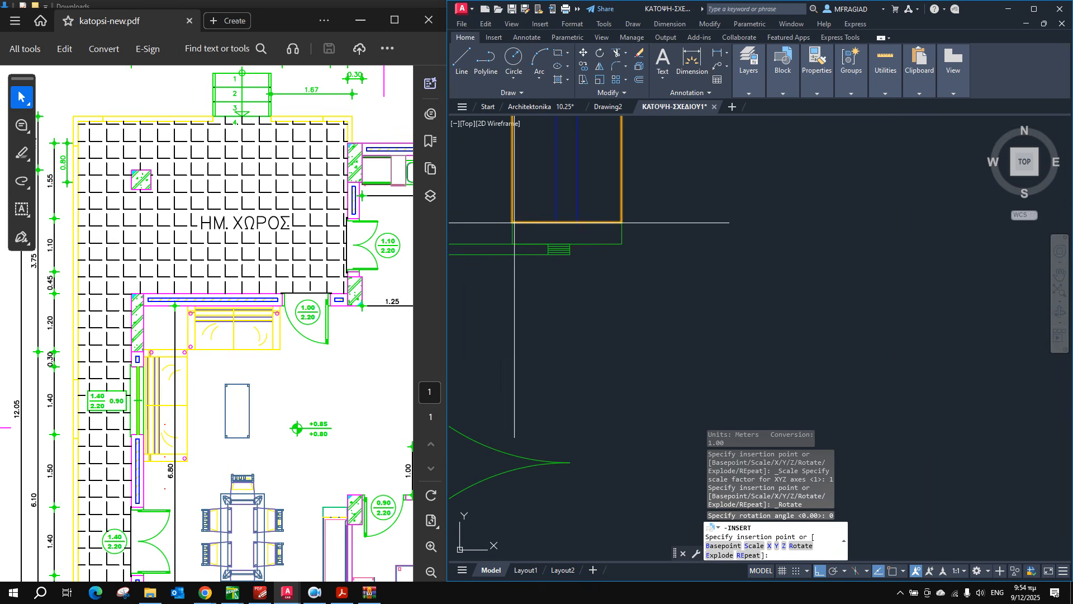
{"action": "left_click", "coordinate": [513, 222]}
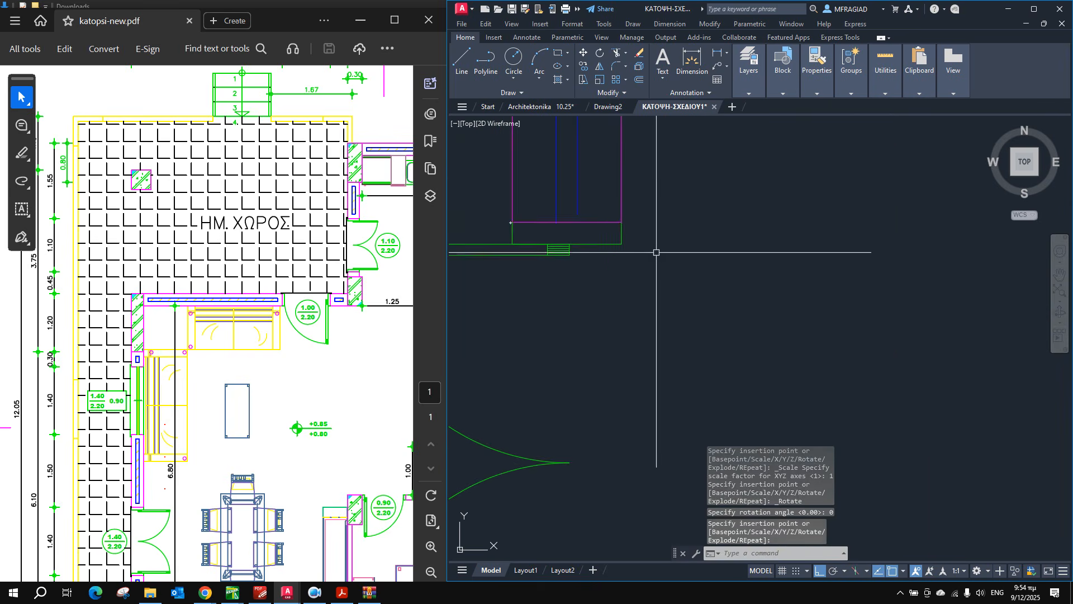
Rotate the newly inserted door block 180° about the inner corner of the wall end below the opening.
{"action": "scroll", "coordinate": [605, 261], "scroll_direction": "down", "scroll_amount": 3}
{"action": "left_click", "coordinate": [623, 249]}
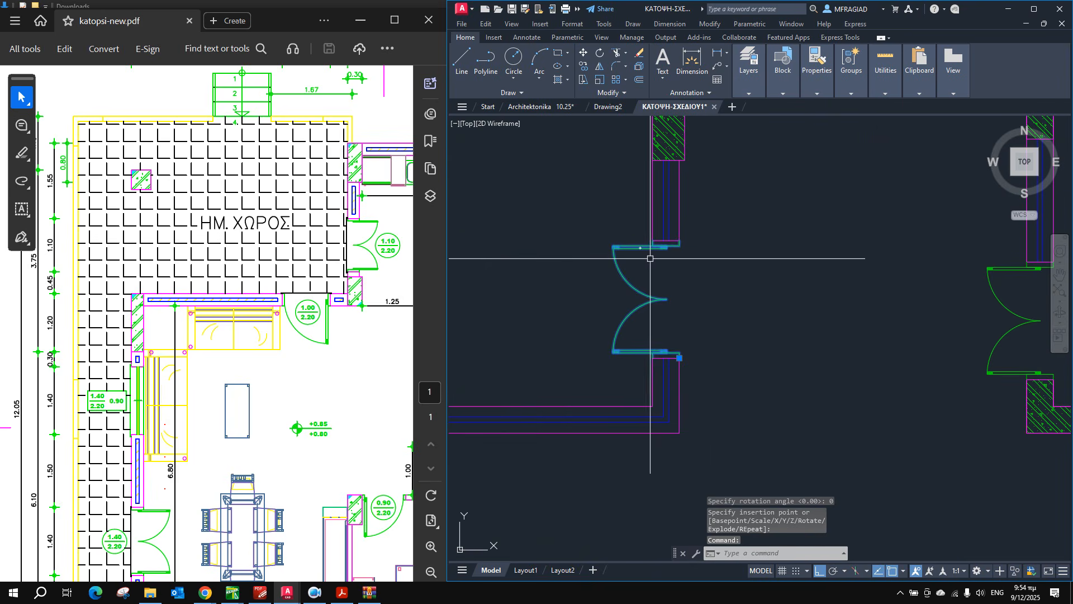
{"action": "left_click", "coordinate": [602, 55]}
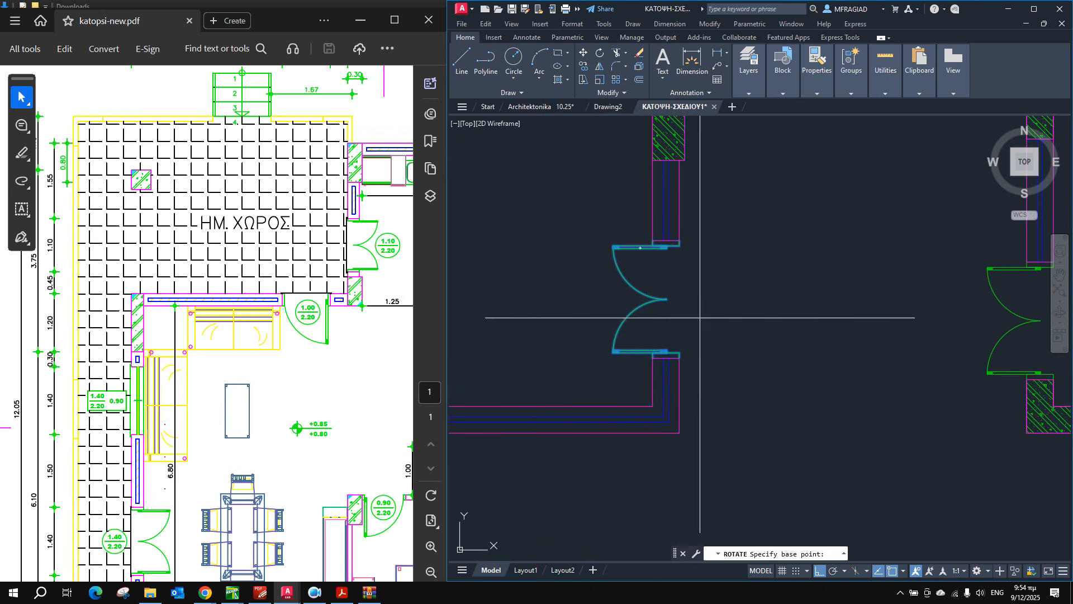
{"action": "left_click", "coordinate": [679, 358]}
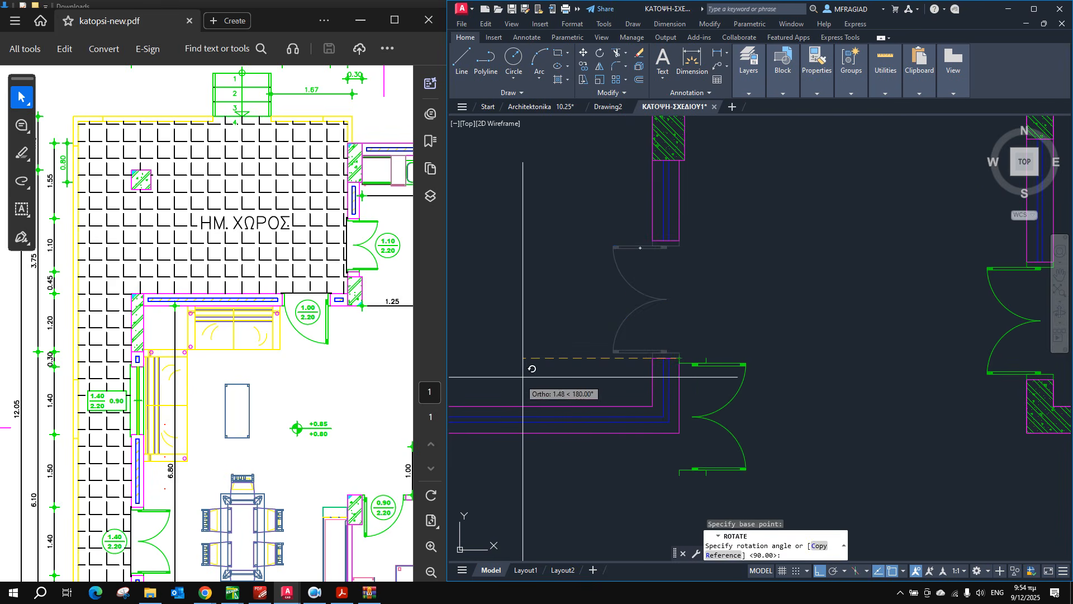
{"action": "left_click", "coordinate": [527, 357]}
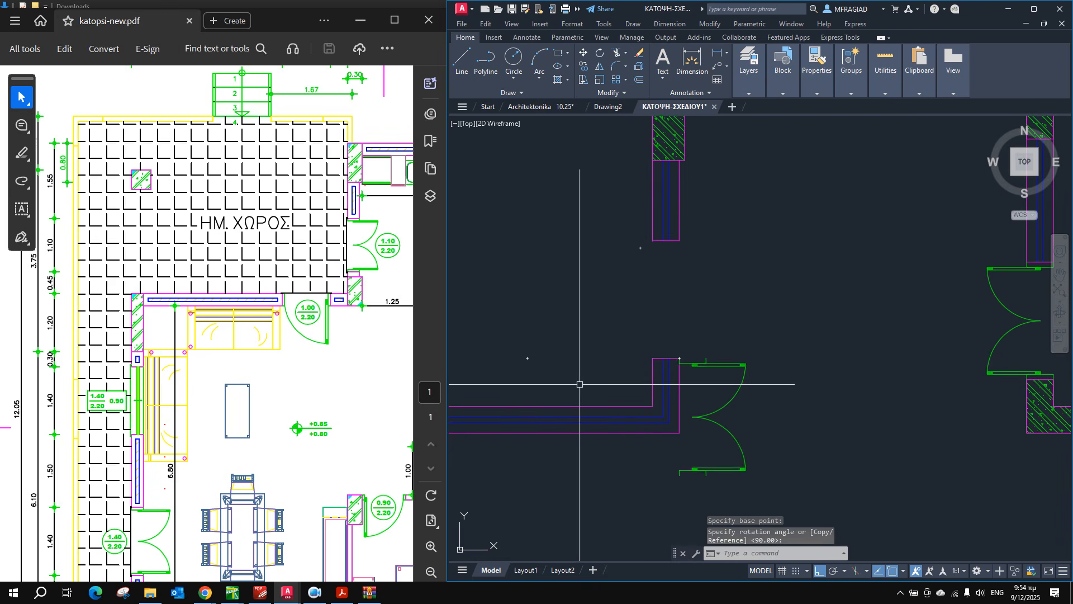
Move the rotated door block into the opening, placing its insertion point on the outer corner of the wall end above it.
{"action": "left_click", "coordinate": [691, 365]}
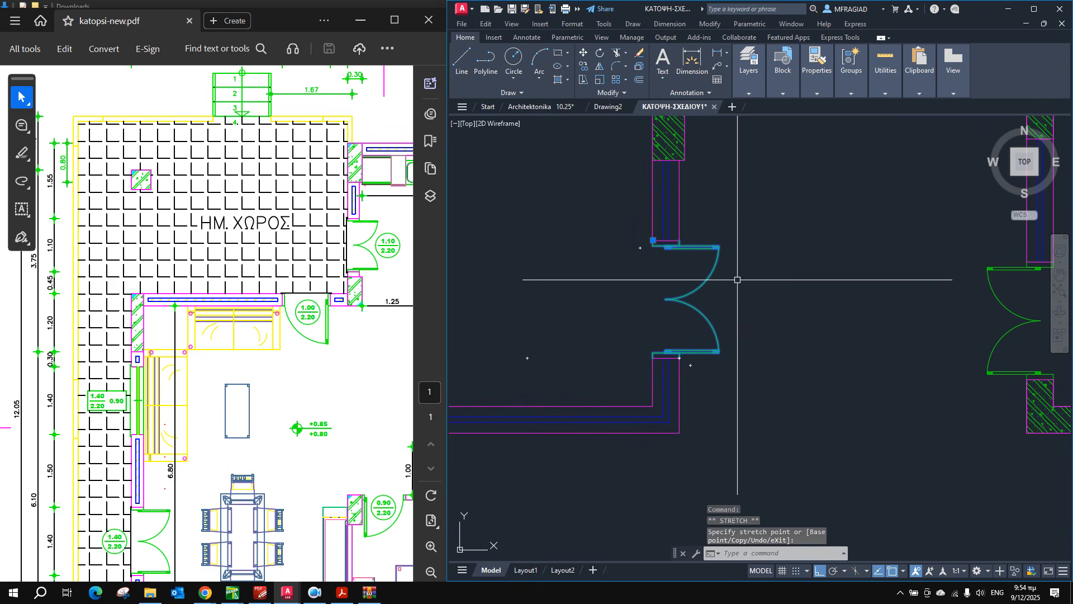
{"action": "key", "text": "Escape"}
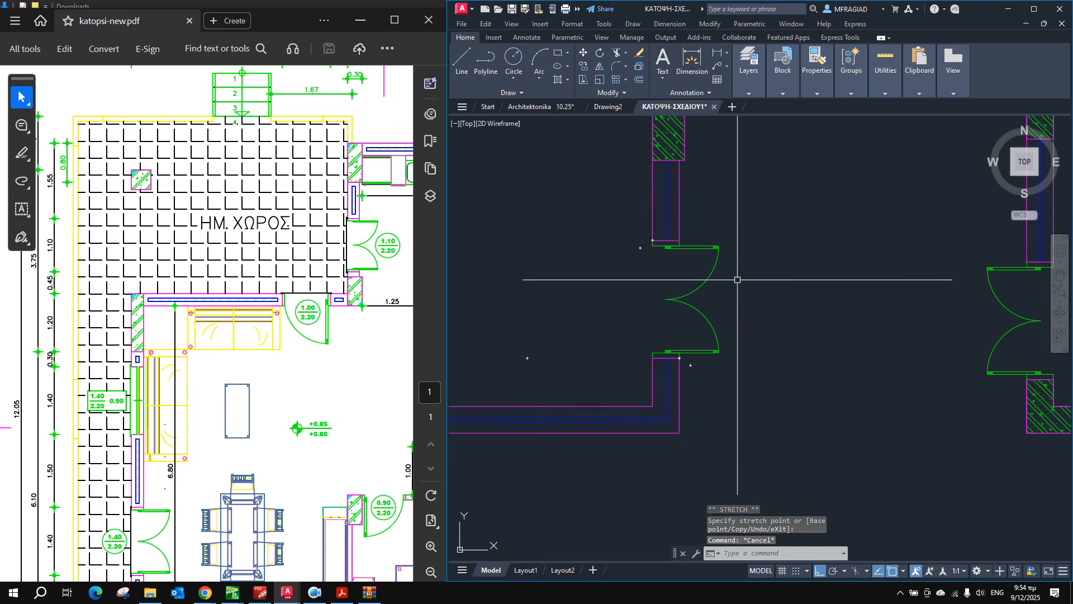
Draw a polyline across the living room's upper wall near the kitchen corner, marking one side of the 1.00 door opening.
{"action": "left_click", "coordinate": [257, 298]}
{"action": "scroll", "coordinate": [331, 313], "scroll_direction": "down", "scroll_amount": 2}
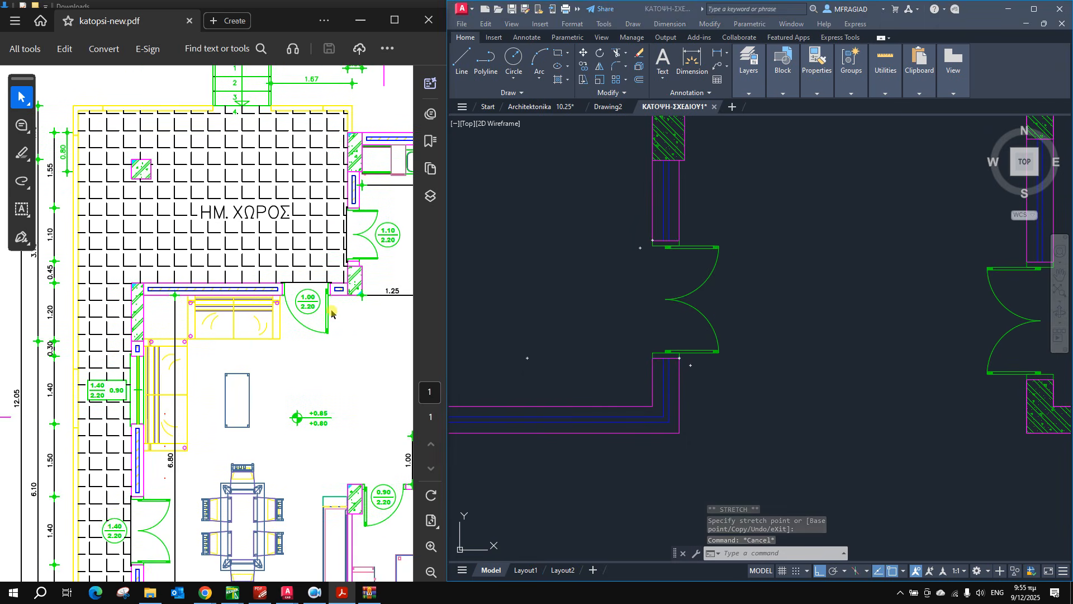
{"action": "left_click", "coordinate": [635, 431]}
{"action": "scroll", "coordinate": [635, 431], "scroll_direction": "up", "scroll_amount": 6}
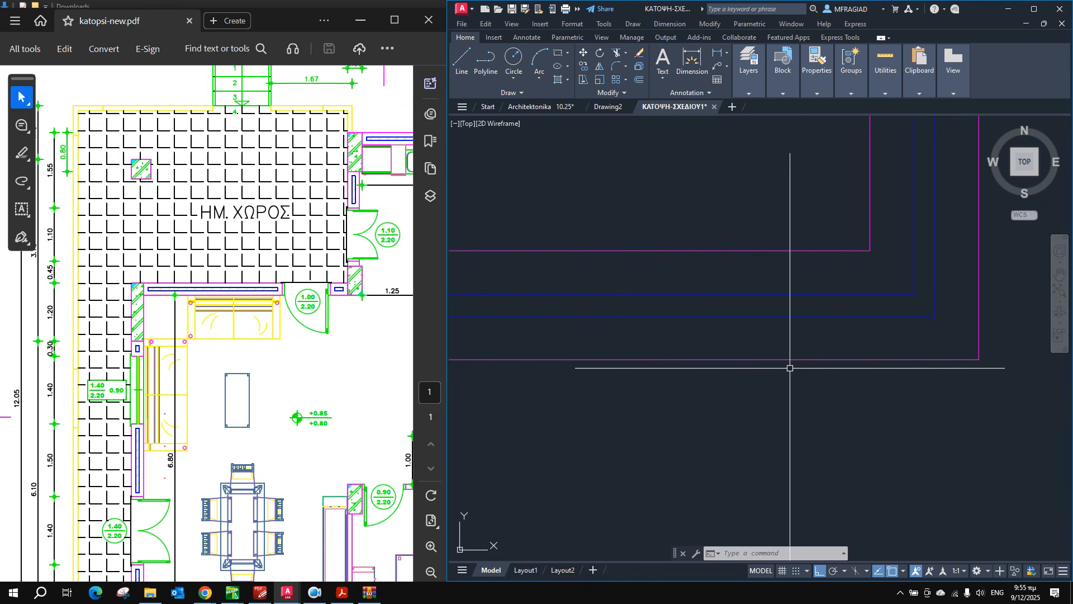
{"action": "type", "text": "pl"}
{"action": "key", "text": "Return"}
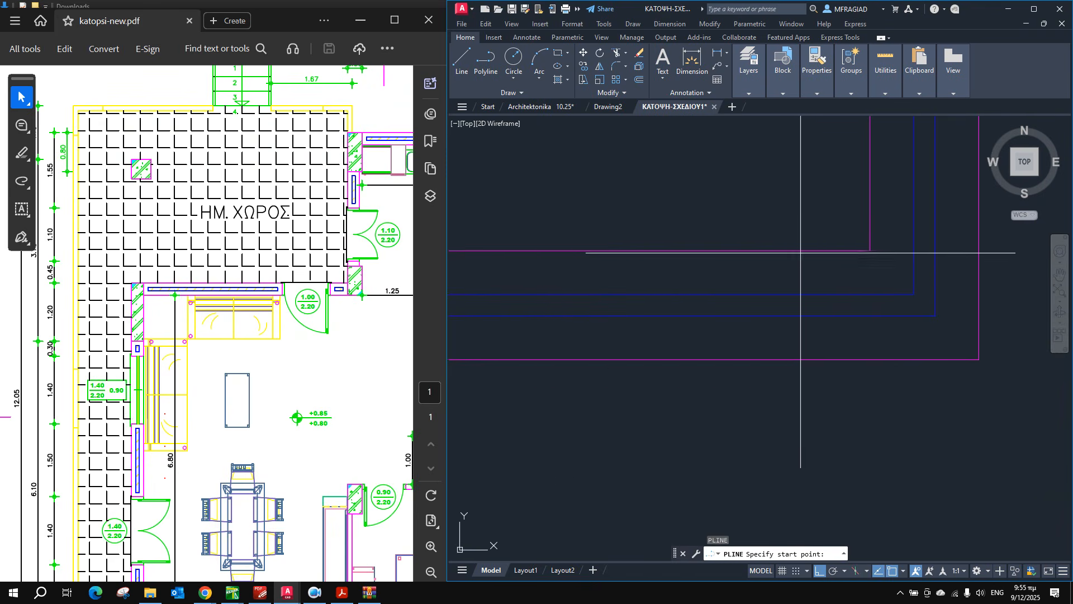
{"action": "left_click", "coordinate": [718, 251]}
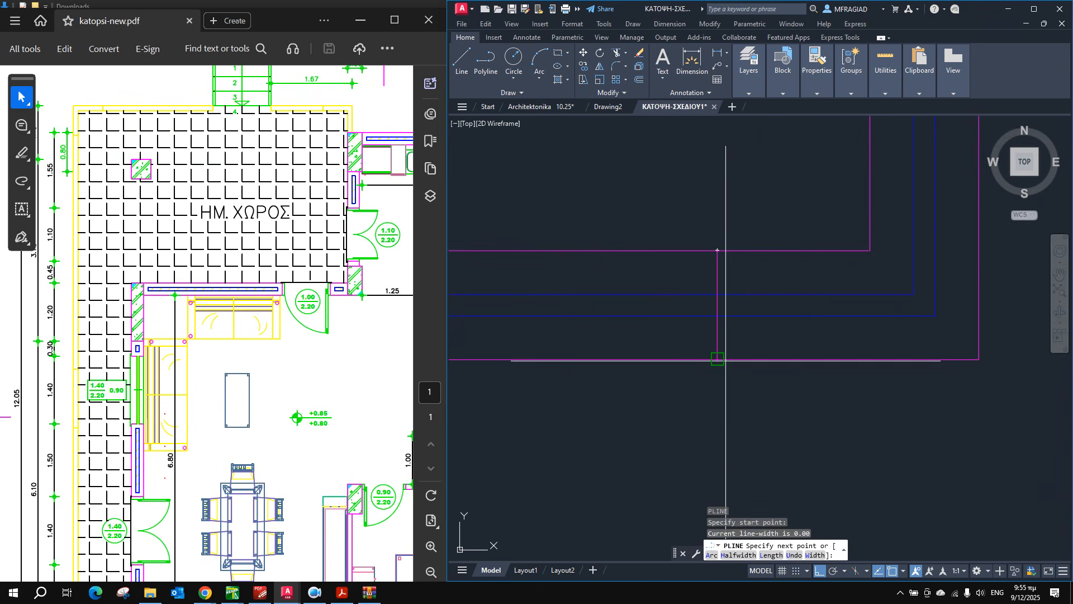
{"action": "key", "text": "Return"}
Draw a second polyline across the same wall's thickness, marking the other side of the 1.00 door opening.
{"action": "scroll", "coordinate": [791, 376], "scroll_direction": "down", "scroll_amount": 3}
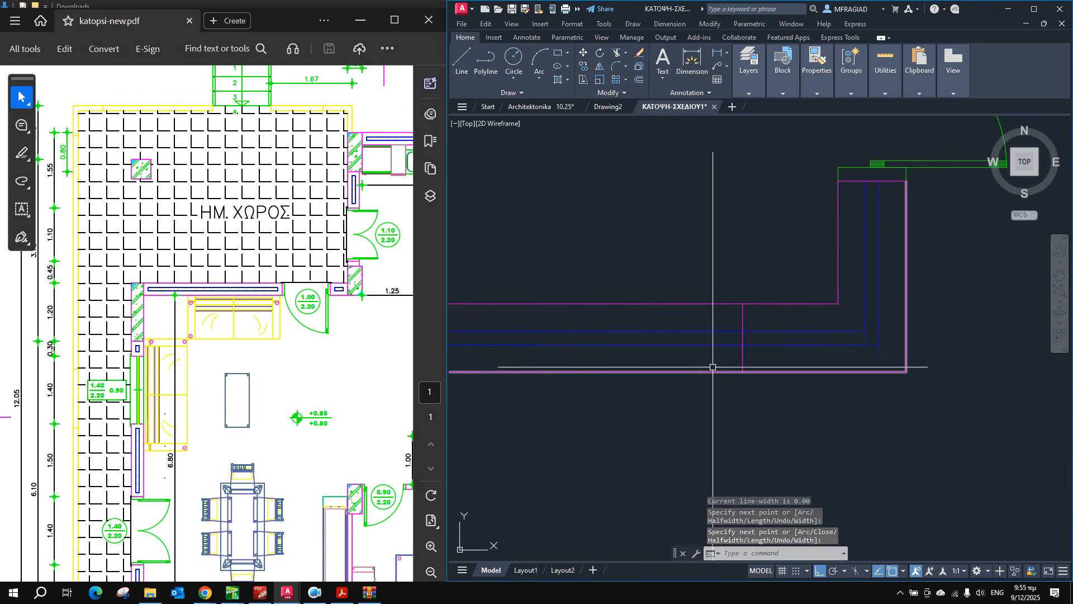
{"action": "scroll", "coordinate": [726, 272], "scroll_direction": "down", "scroll_amount": 2}
{"action": "key", "text": "Return"}
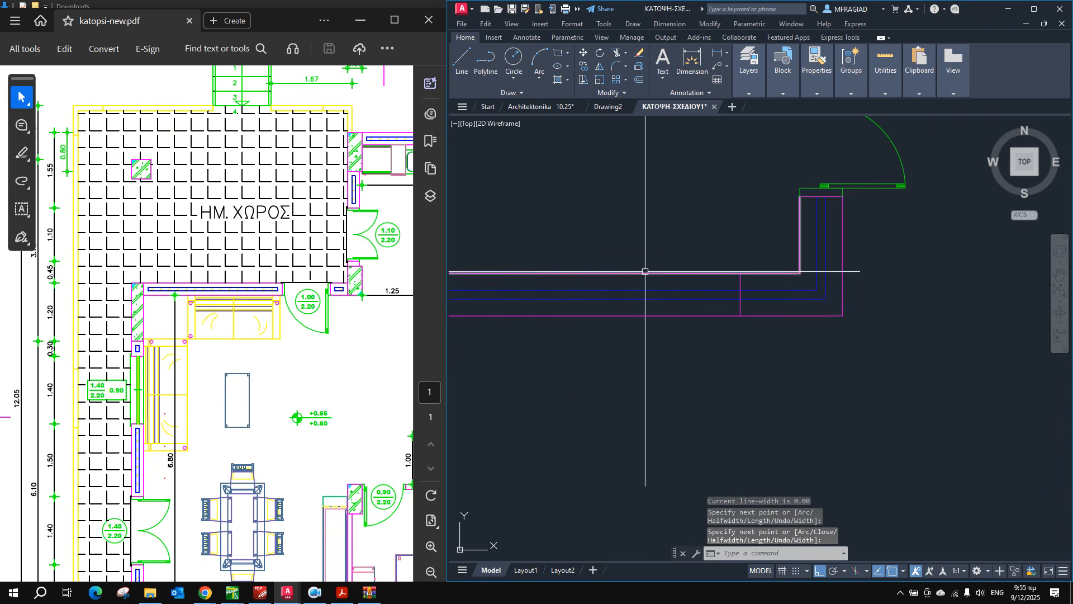
{"action": "left_click", "coordinate": [569, 273]}
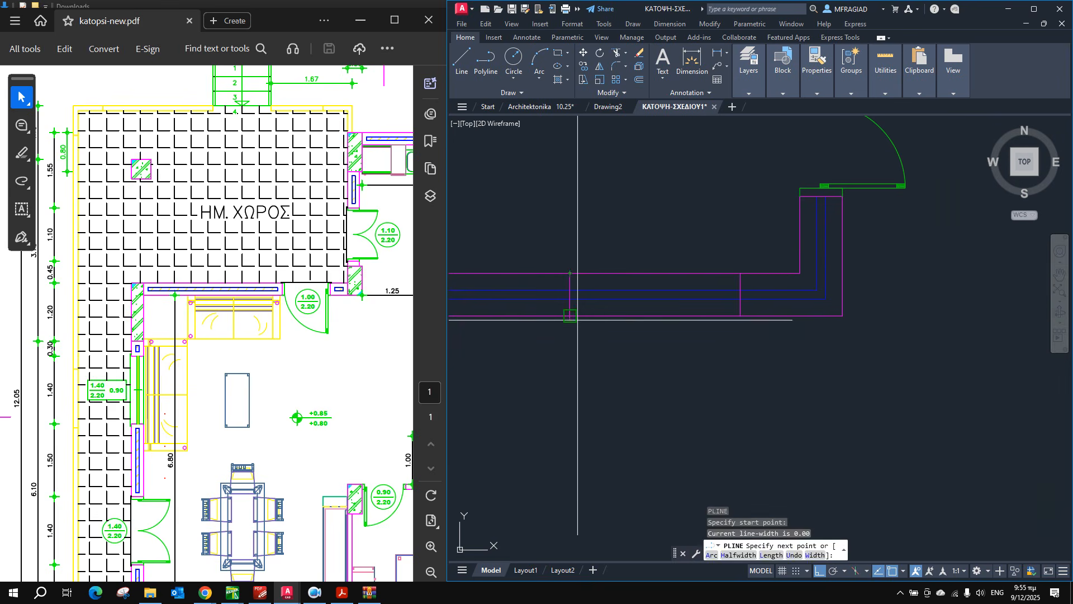
{"action": "left_click", "coordinate": [570, 316]}
{"action": "key", "text": "Return"}
Trim the wall and insulation lines between the two cross lines to open the 1.00 doorway.
{"action": "type", "text": "tr"}
{"action": "key", "text": "Return"}
{"action": "mouse_move", "coordinate": [645, 352]}
{"action": "left_mouse_down"}
{"action": "mouse_move", "coordinate": [676, 323]}
{"action": "mouse_move", "coordinate": [648, 232]}
{"action": "left_mouse_up"}
{"action": "right_click", "coordinate": [652, 245]}
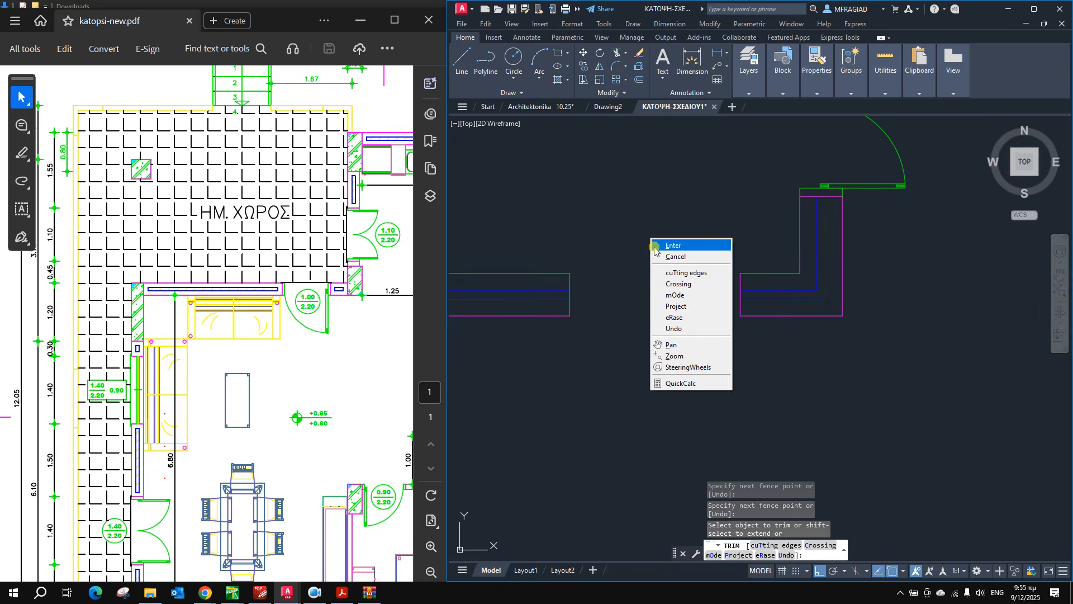
{"action": "left_click", "coordinate": [654, 246]}
{"action": "left_click", "coordinate": [794, 84]}
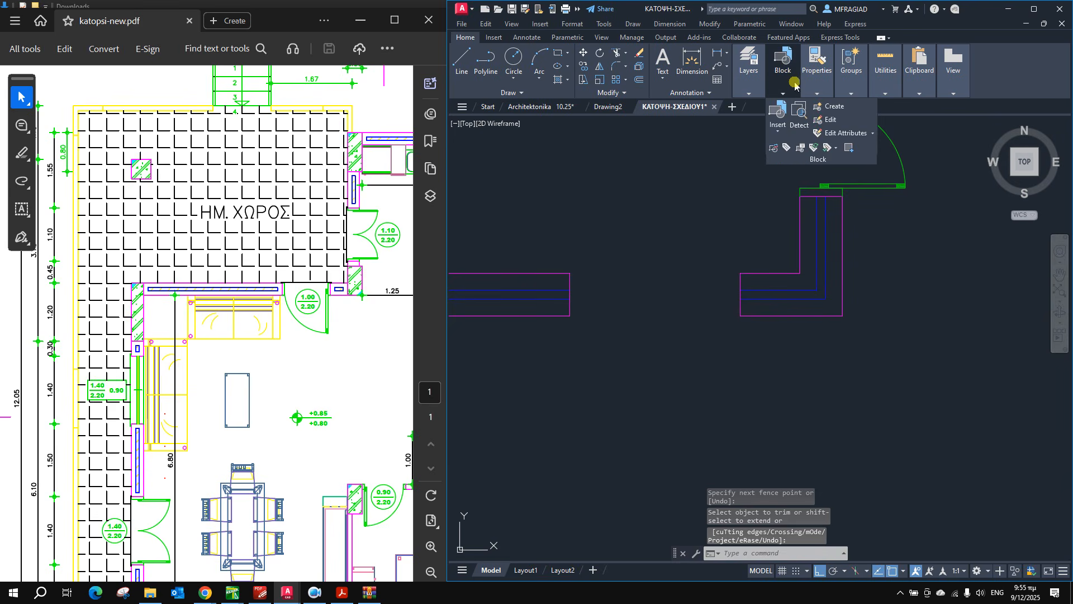
{"action": "left_click", "coordinate": [780, 128]}
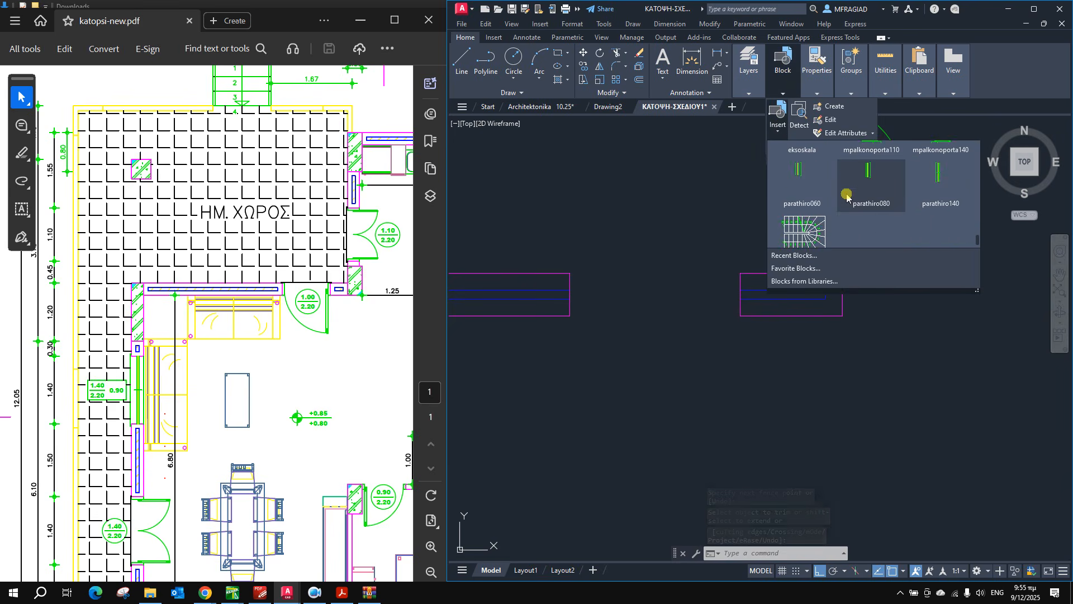
{"action": "scroll", "coordinate": [847, 196], "scroll_direction": "up", "scroll_amount": 4}
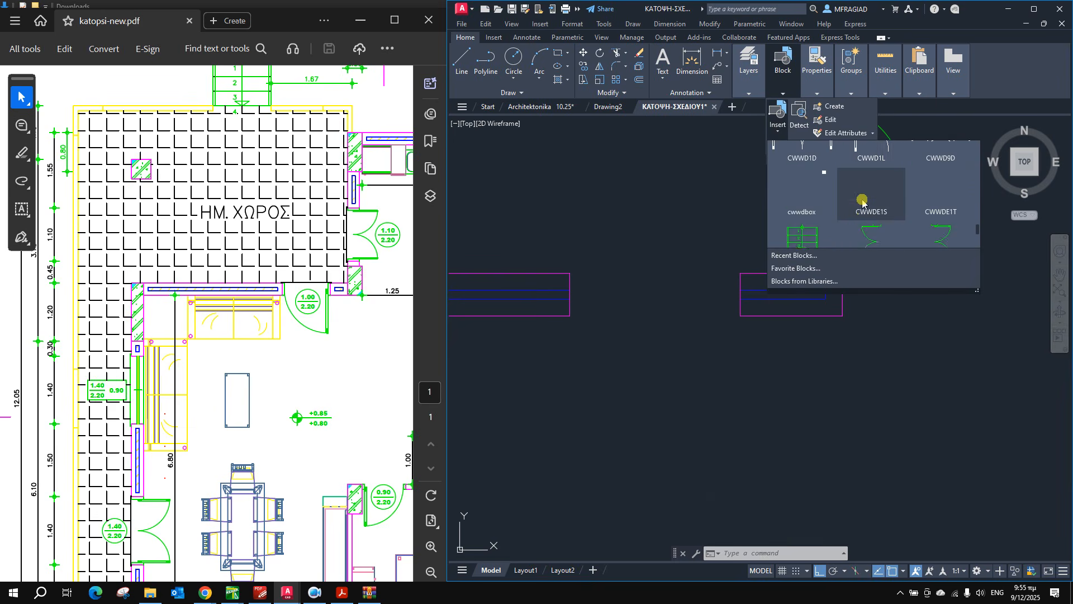
{"action": "scroll", "coordinate": [873, 209], "scroll_direction": "up", "scroll_amount": 1}
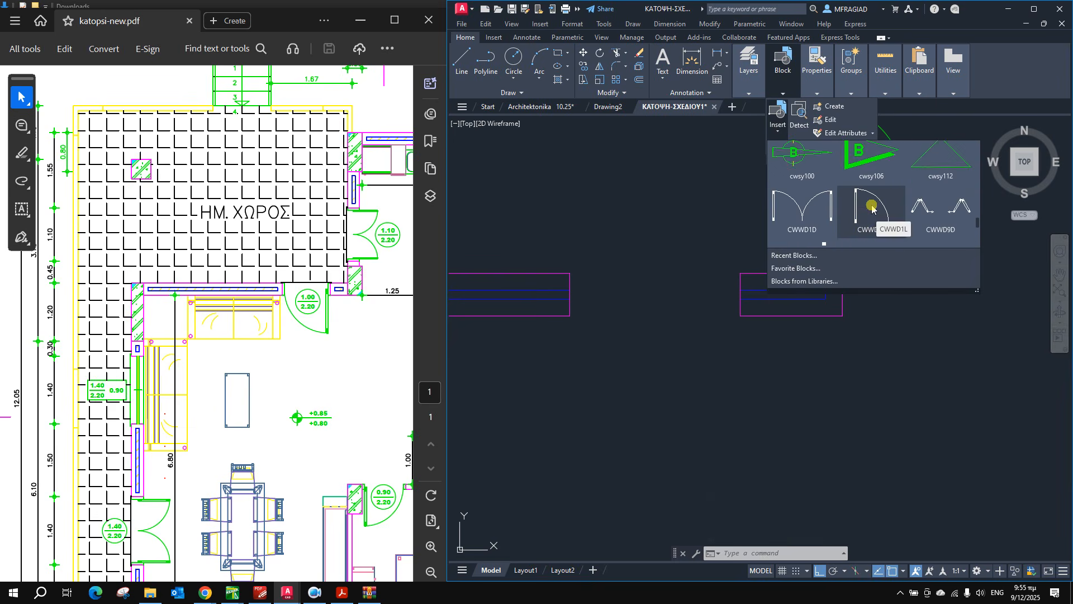
{"action": "left_click", "coordinate": [872, 209]}
Move the single-leaf door block from the spare blocks beside the plan into the new opening, matching its frame corner to the wall end's outer corner.
{"action": "scroll", "coordinate": [641, 204], "scroll_direction": "down", "scroll_amount": 10}
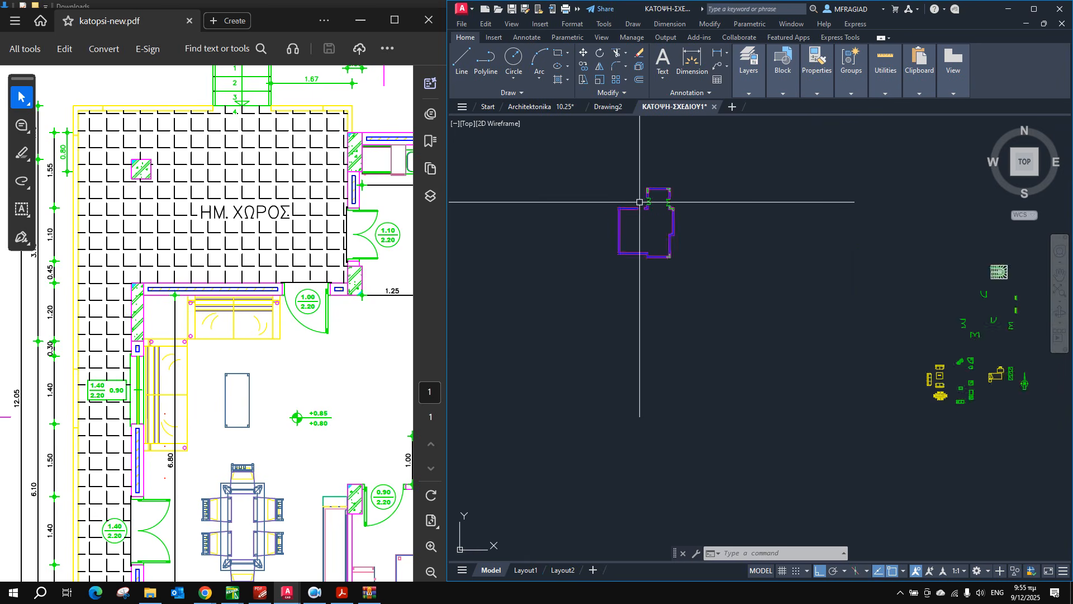
{"action": "scroll", "coordinate": [873, 253], "scroll_direction": "up", "scroll_amount": 5}
{"action": "scroll", "coordinate": [818, 276], "scroll_direction": "up", "scroll_amount": 5}
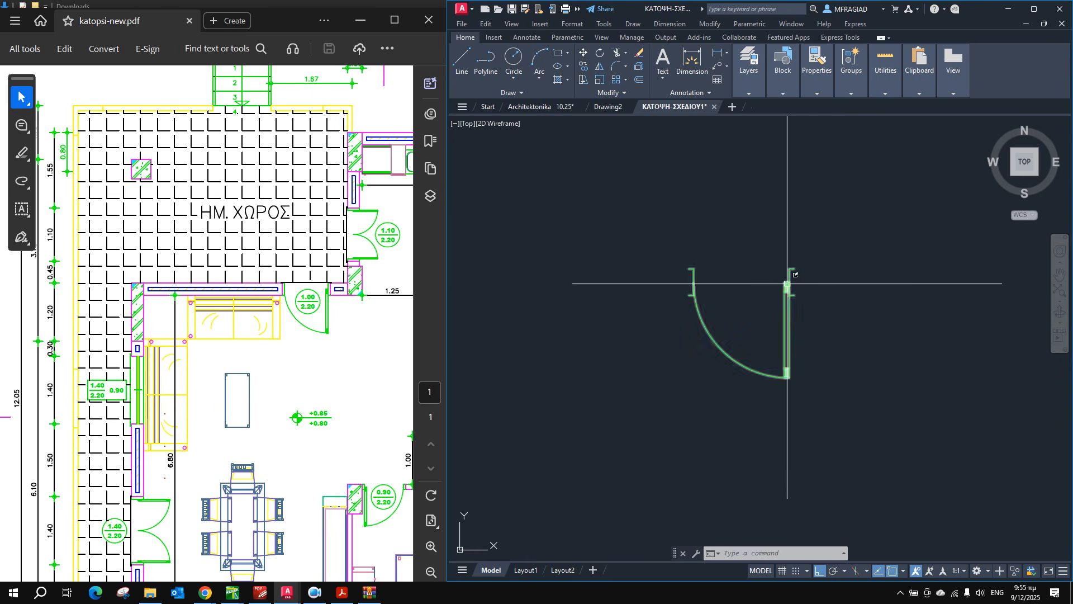
{"action": "left_click", "coordinate": [786, 284]}
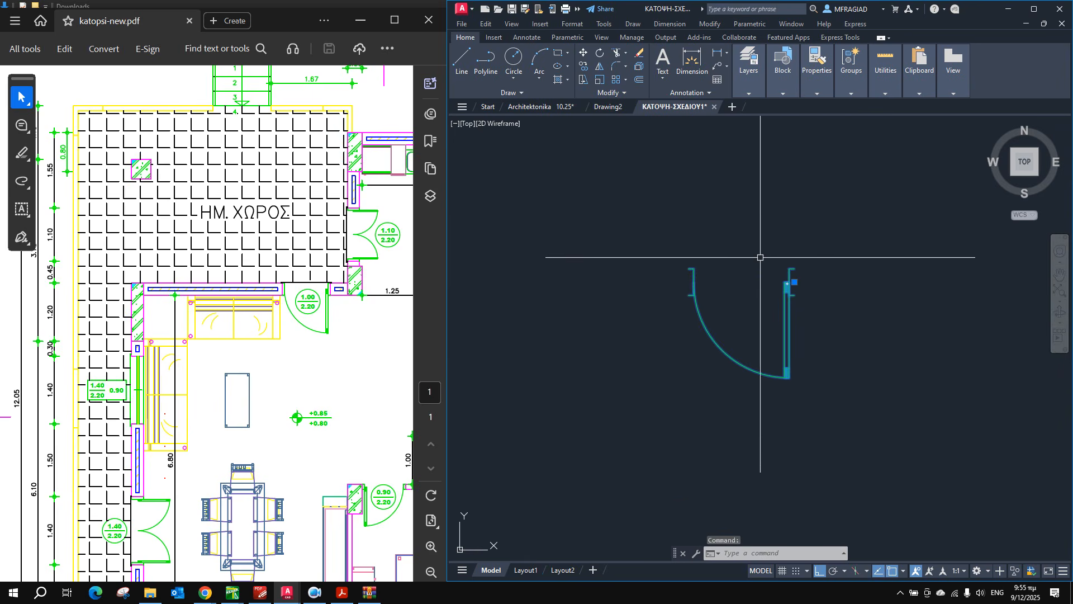
{"action": "type", "text": "m"}
{"action": "key", "text": "Return"}
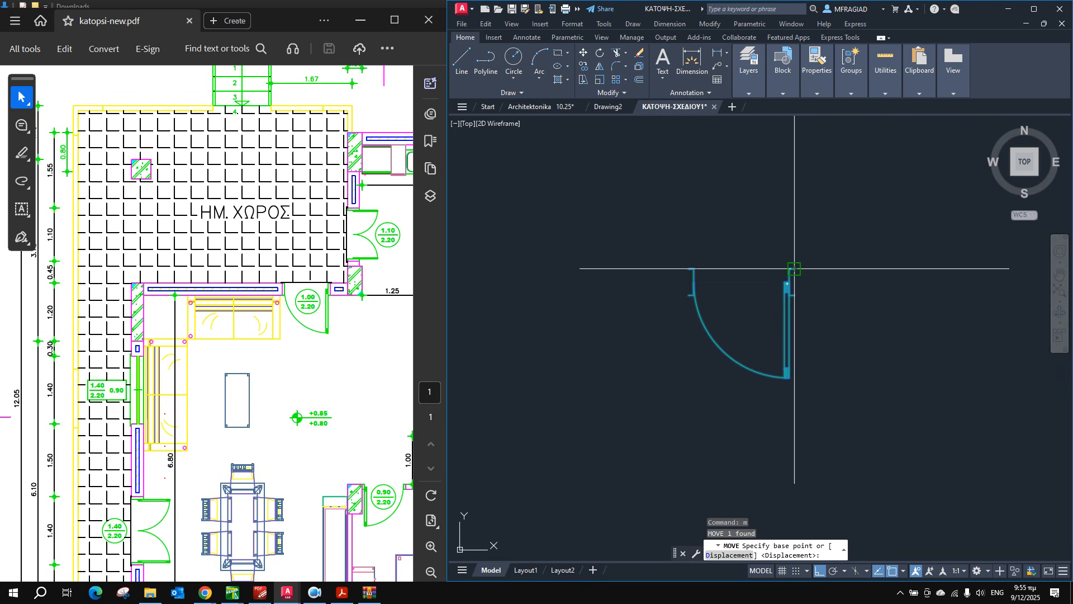
{"action": "left_click", "coordinate": [791, 269]}
{"action": "scroll", "coordinate": [925, 263], "scroll_direction": "down", "scroll_amount": 12}
{"action": "scroll", "coordinate": [755, 207], "scroll_direction": "up", "scroll_amount": 9}
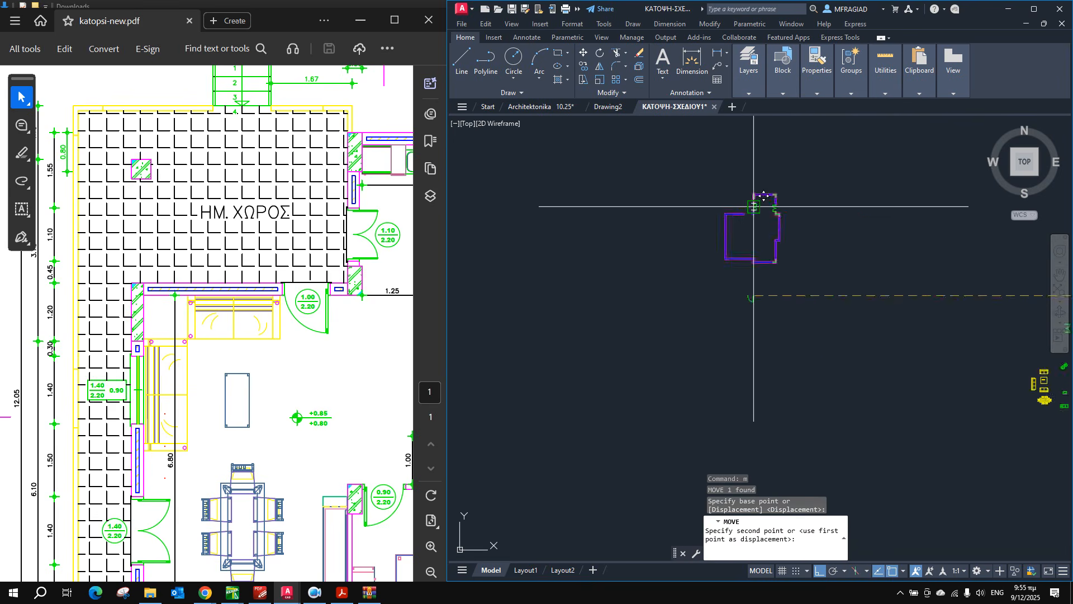
{"action": "scroll", "coordinate": [750, 219], "scroll_direction": "up", "scroll_amount": 3}
{"action": "scroll", "coordinate": [713, 271], "scroll_direction": "up", "scroll_amount": 2}
{"action": "left_click", "coordinate": [705, 279]}
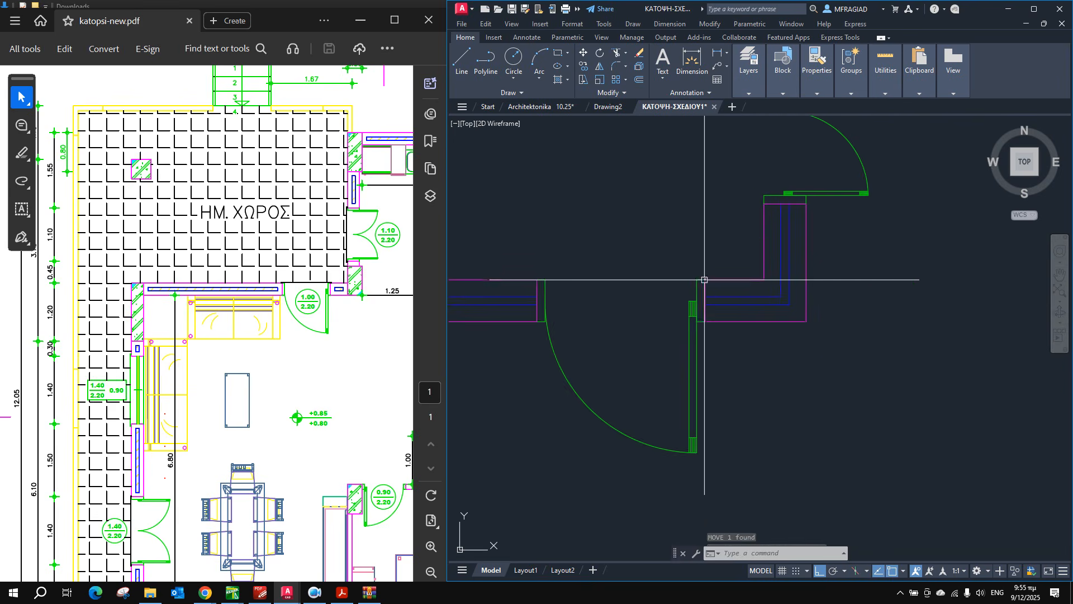
{"action": "scroll", "coordinate": [655, 295], "scroll_direction": "down", "scroll_amount": 2}
{"action": "scroll", "coordinate": [660, 293], "scroll_direction": "down", "scroll_amount": 3}
{"action": "scroll", "coordinate": [699, 311], "scroll_direction": "up", "scroll_amount": 2}
{"action": "scroll", "coordinate": [651, 297], "scroll_direction": "down", "scroll_amount": 2}
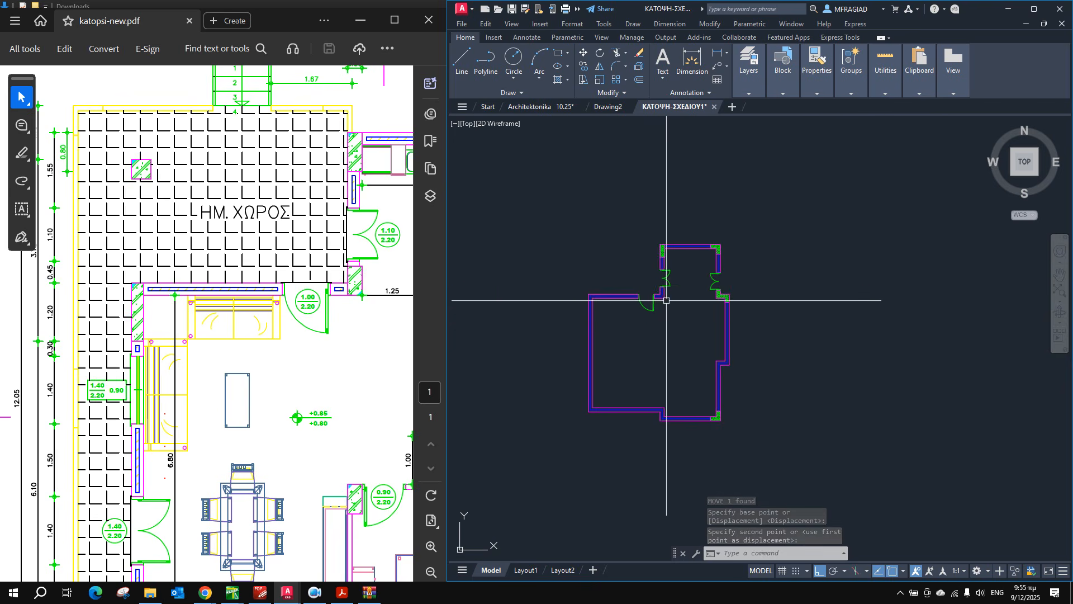
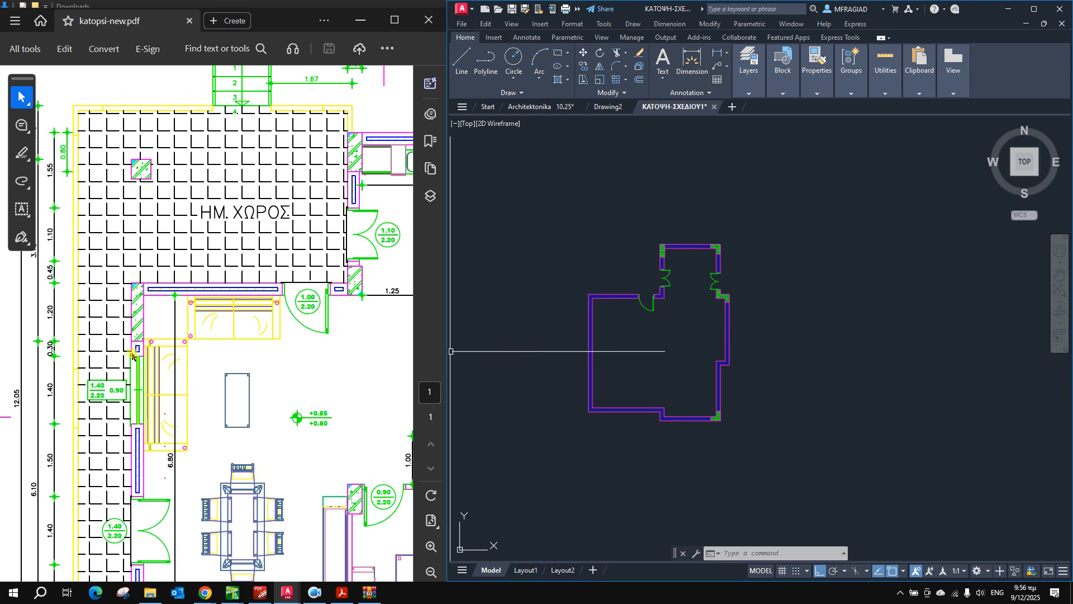
{"action": "scroll", "coordinate": [581, 314], "scroll_direction": "up", "scroll_amount": 5}
{"action": "left_click", "coordinate": [579, 315]}
{"action": "scroll", "coordinate": [532, 323], "scroll_direction": "down", "scroll_amount": 2}
{"action": "middle_click_drag", "start_coordinate": [532, 323], "coordinate": [579, 317]}
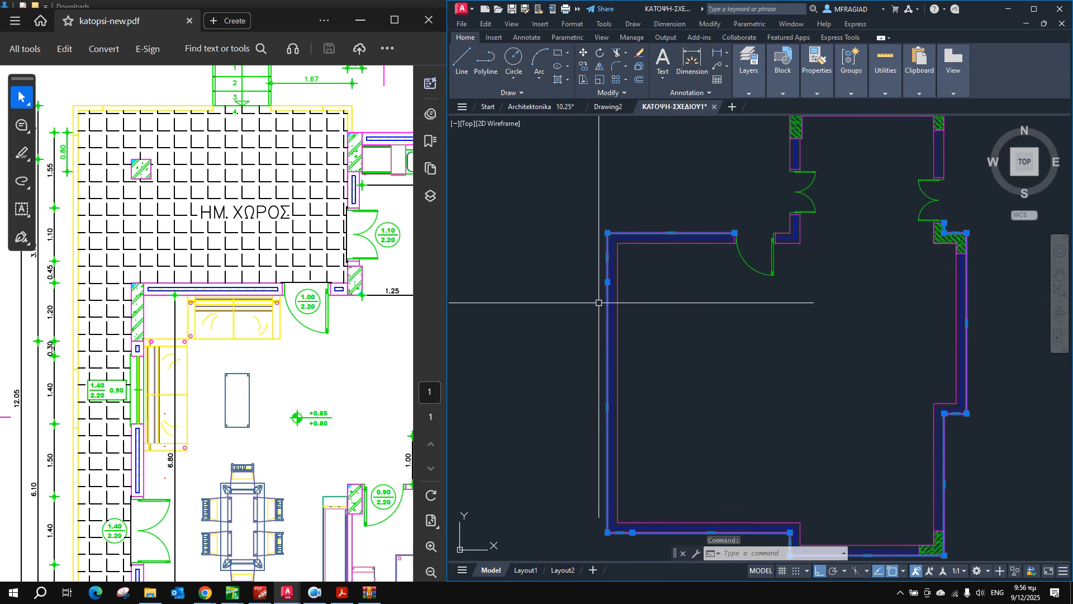
{"action": "key", "text": "Escape"}
{"action": "scroll", "coordinate": [609, 296], "scroll_direction": "up", "scroll_amount": 3}
{"action": "scroll", "coordinate": [607, 257], "scroll_direction": "down", "scroll_amount": 1}
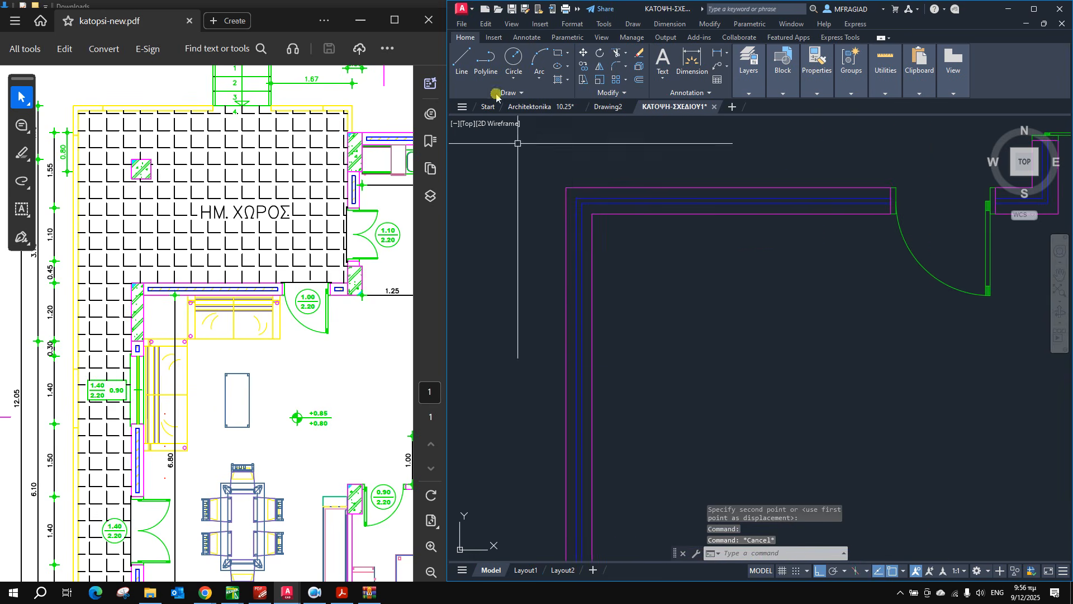
{"action": "left_click", "coordinate": [557, 59]}
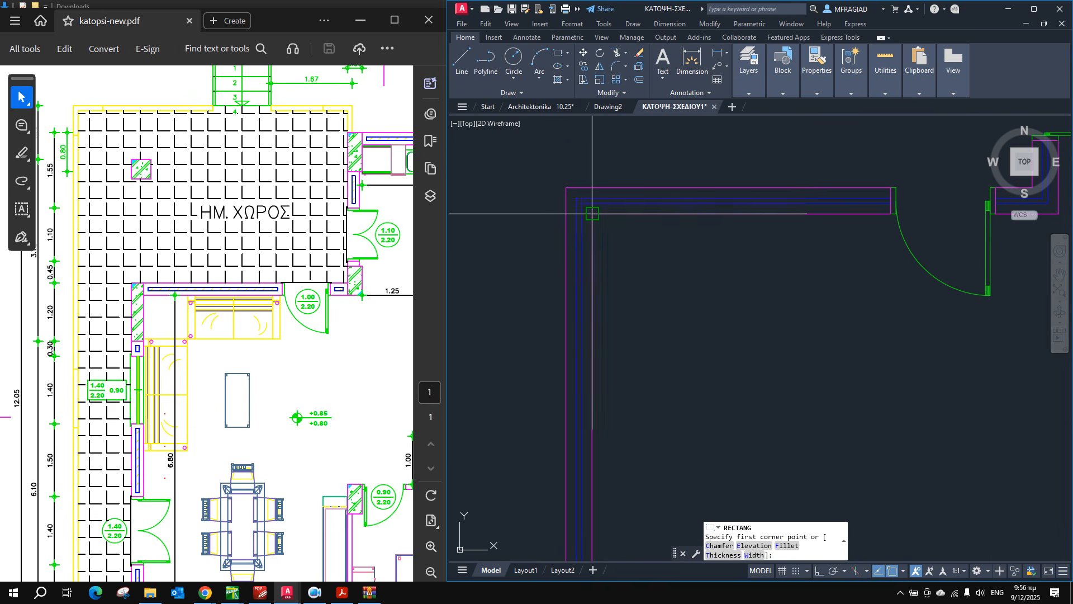
{"action": "left_click", "coordinate": [566, 187]}
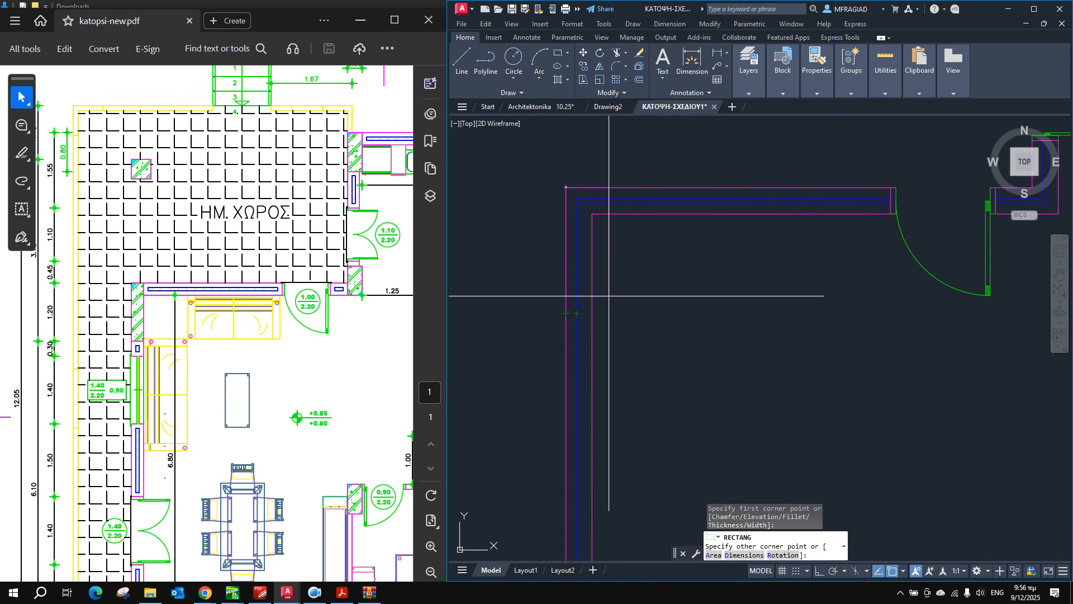
{"action": "key", "text": "Escape"}
With ortho on, draw a polyline across the living room's side wall from the outer outline vertex, forming the corner column's lower edge.
{"action": "type", "text": "pl"}
{"action": "key", "text": "F8"}
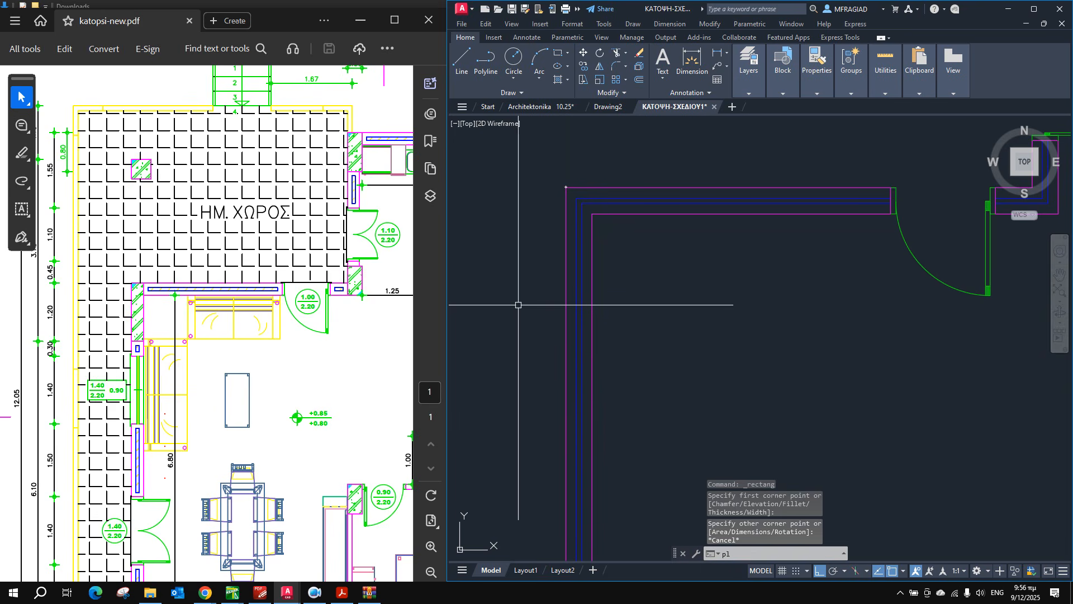
{"action": "key", "text": "Return"}
{"action": "left_click", "coordinate": [566, 313]}
{"action": "left_click", "coordinate": [592, 313]}
{"action": "key", "text": "Escape"}
Draw a polyline from the inner wall corner straight up to the outer wall line, closing the corner column's inner side.
{"action": "right_click", "coordinate": [551, 224]}
{"action": "left_click", "coordinate": [581, 230]}
{"action": "left_click", "coordinate": [592, 213]}
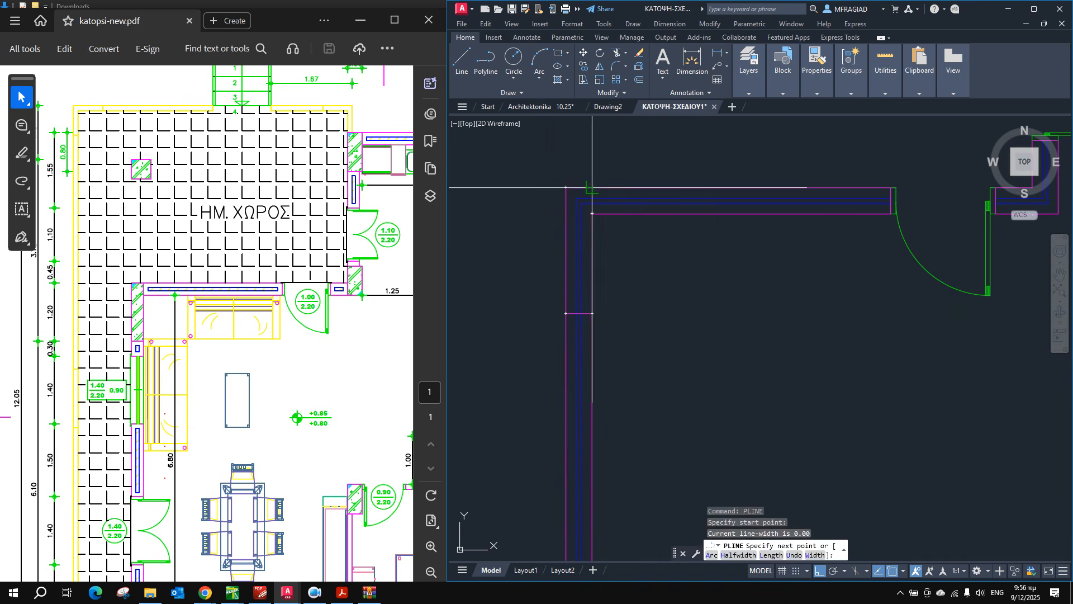
{"action": "left_click", "coordinate": [592, 187]}
{"action": "key", "text": "Escape"}
{"action": "key", "text": "Escape"}
Trim the blue insulation lines inside the corner column's outline.
{"action": "type", "text": "tr"}
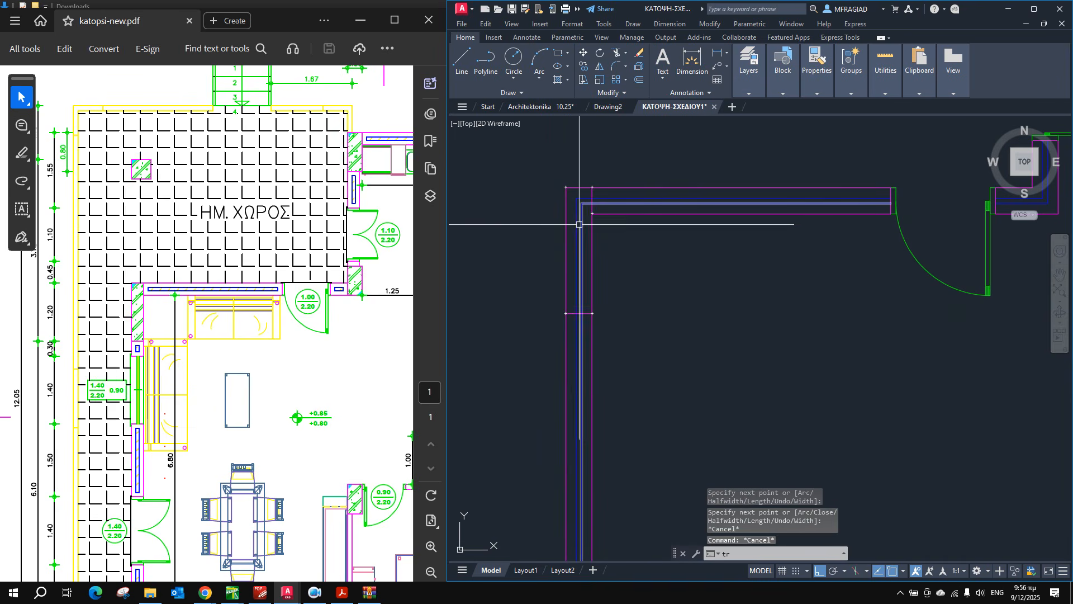
{"action": "key", "text": "Return"}
{"action": "left_click", "coordinate": [582, 237]}
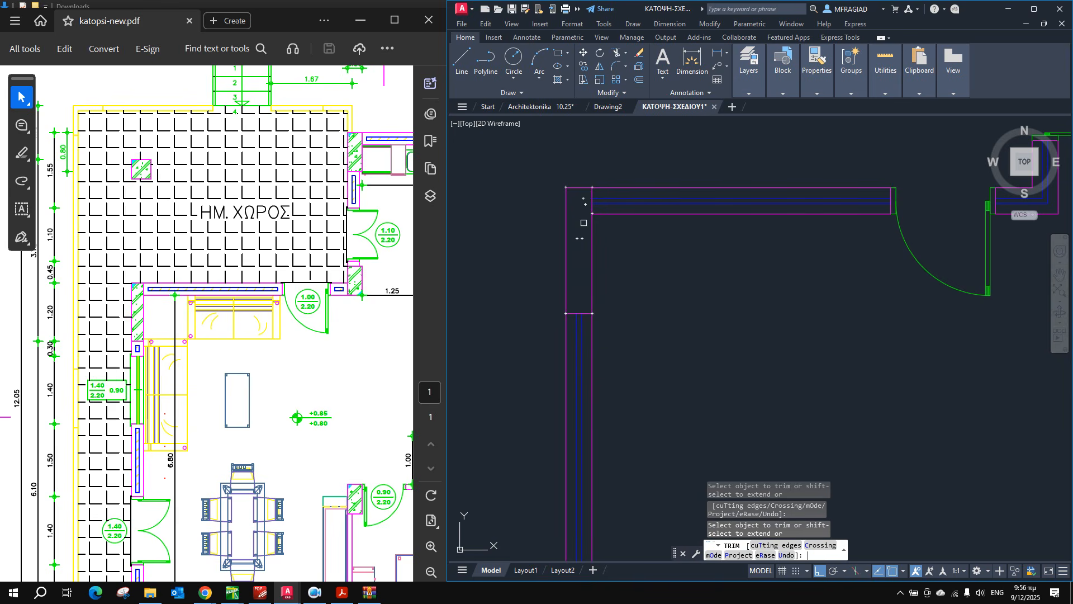
{"action": "key", "text": "Return"}
Draw a line 0.35 down from the column's lower outer corner and continue it across the side wall's thickness.
{"action": "scroll", "coordinate": [577, 313], "scroll_direction": "up", "scroll_amount": 2}
{"action": "middle_click_drag", "start_coordinate": [570, 366], "coordinate": [576, 276]}
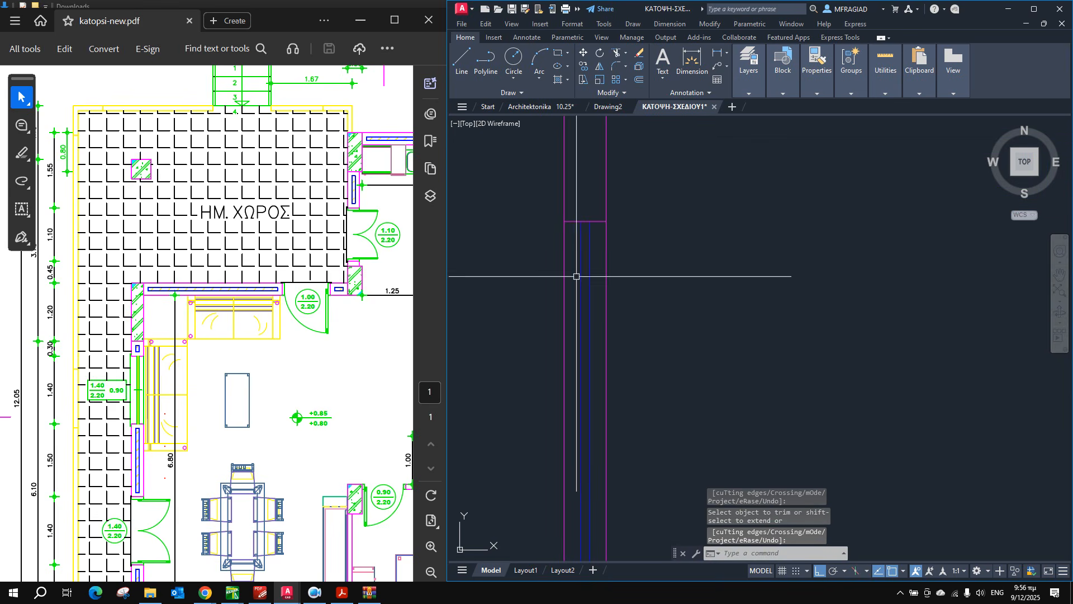
{"action": "left_click", "coordinate": [564, 221]}
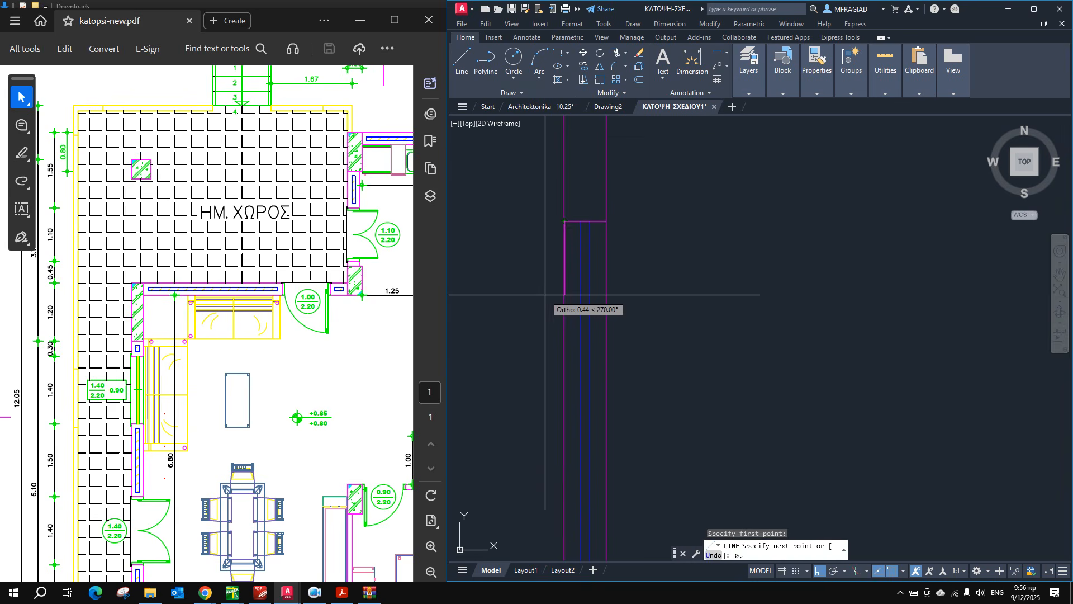
{"action": "key", "text": "Return"}
{"action": "left_click", "coordinate": [606, 282]}
{"action": "key", "text": "Return"}
{"action": "key", "text": "Escape"}
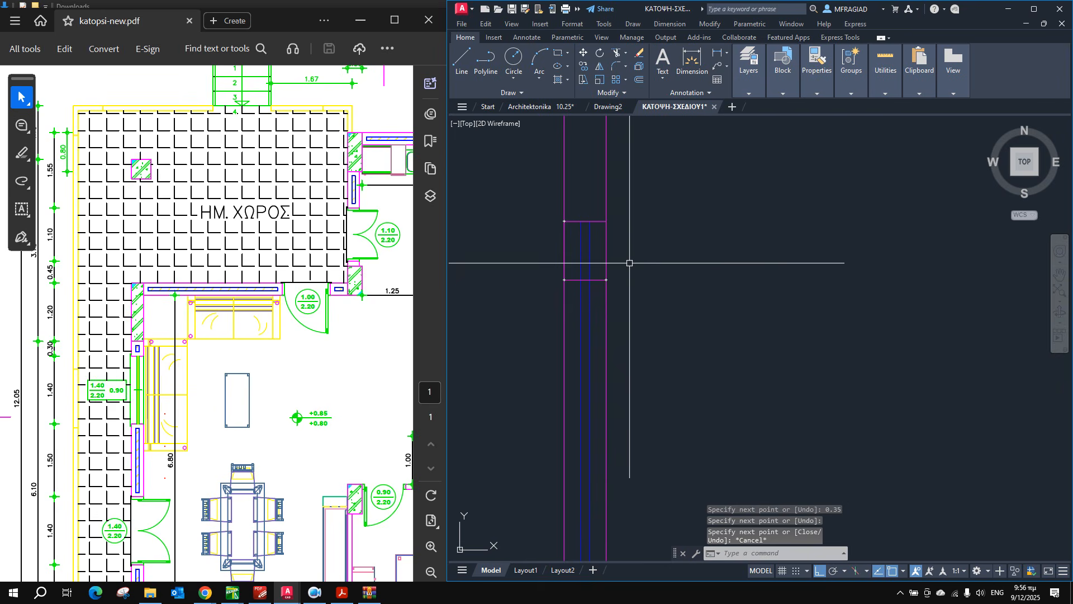
Draw a line 1.4 down along the outer wall face from the short wall segment's lower outer corner, continuing across the wall's thickness.
{"action": "middle_click_drag", "start_coordinate": [525, 337], "coordinate": [522, 273]}
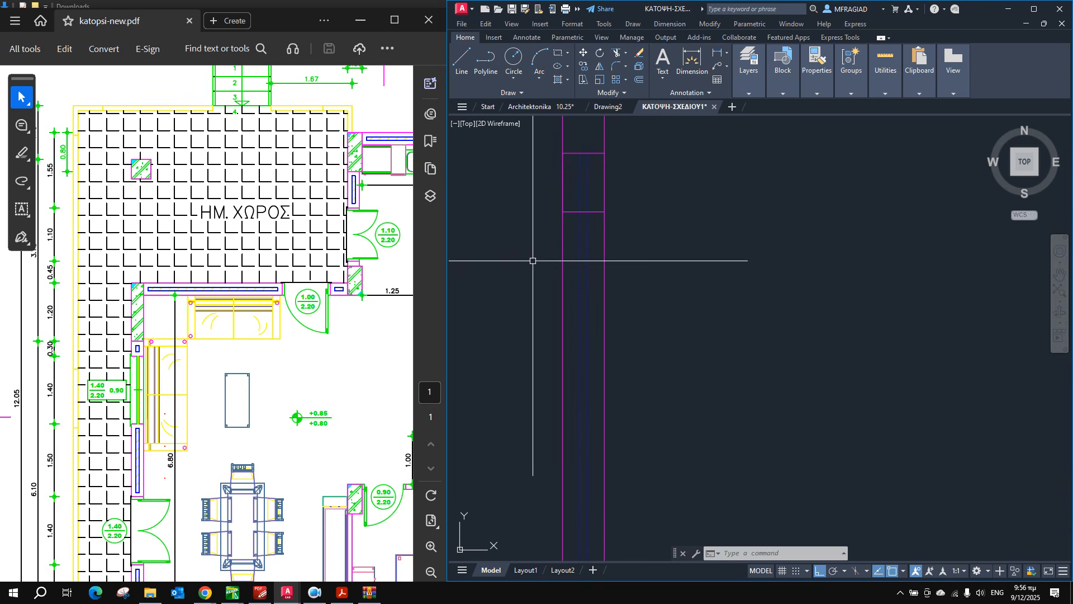
{"action": "type", "text": "l"}
{"action": "key", "text": "Return"}
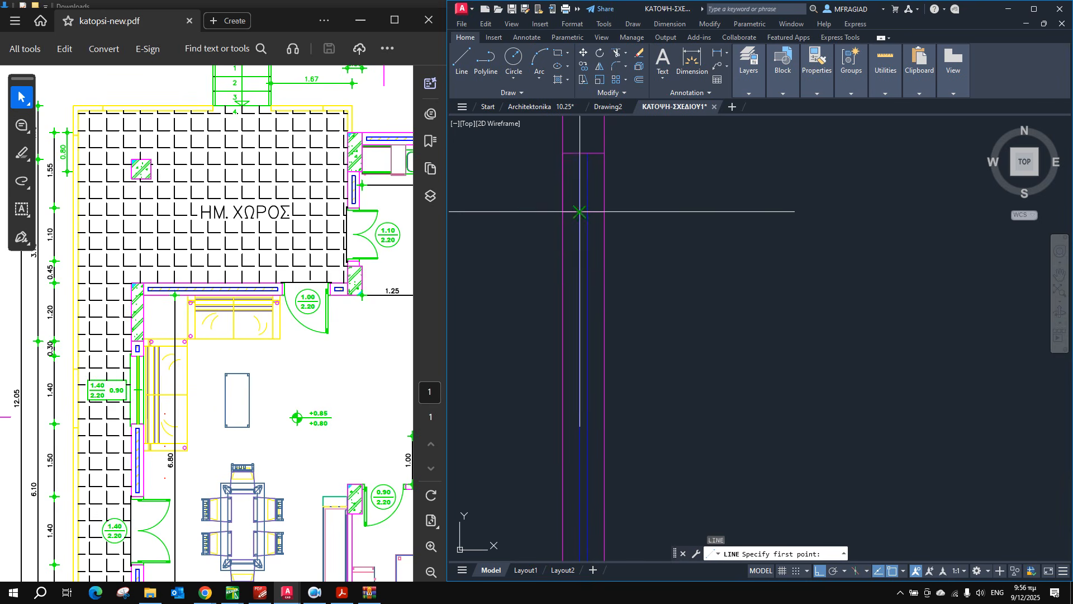
{"action": "left_click", "coordinate": [563, 211]}
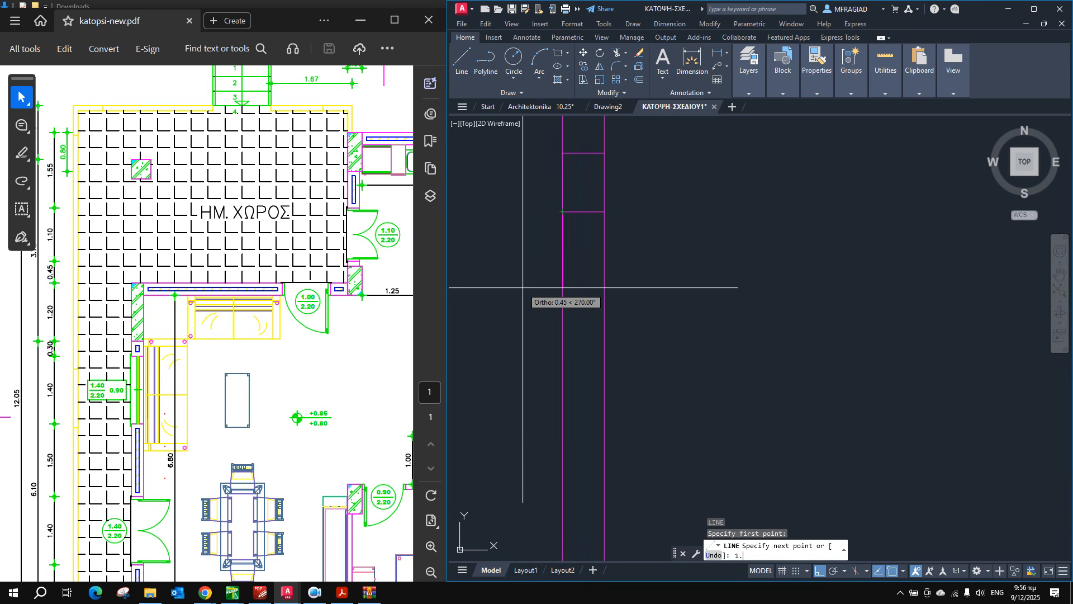
{"action": "key", "text": "Return"}
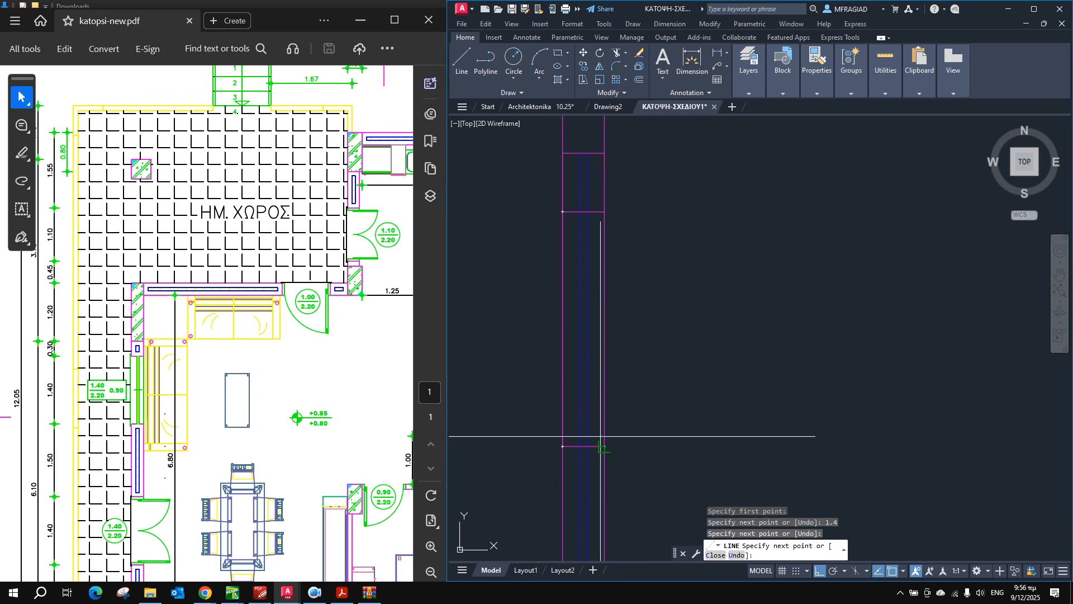
{"action": "key", "text": "Escape"}
Trim the wall and insulation lines between the two cross lines to open the side wall's window opening.
{"action": "type", "text": "tr"}
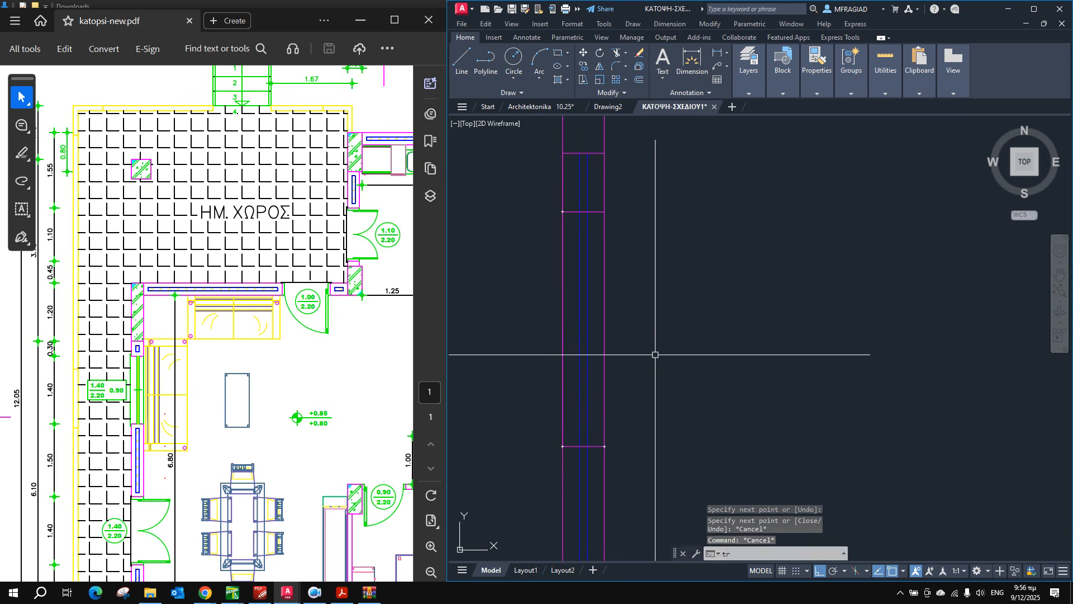
{"action": "key", "text": "Return"}
{"action": "left_click_drag", "start_coordinate": [635, 343], "coordinate": [549, 328]}
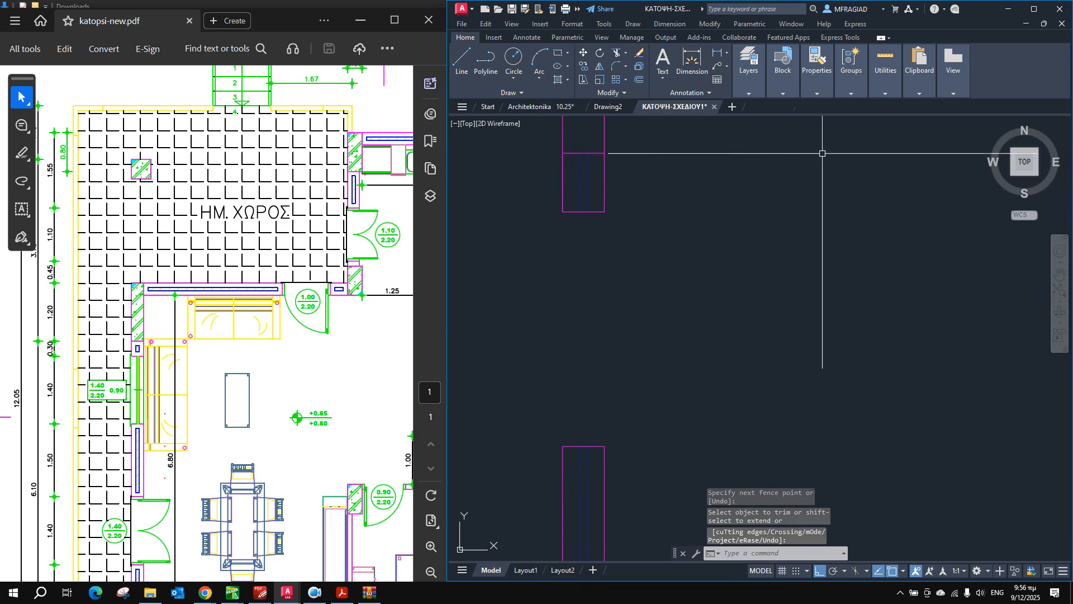
Insert the parathiro140 window block at the upper inner corner of the side wall's new opening.
{"action": "left_click", "coordinate": [778, 82]}
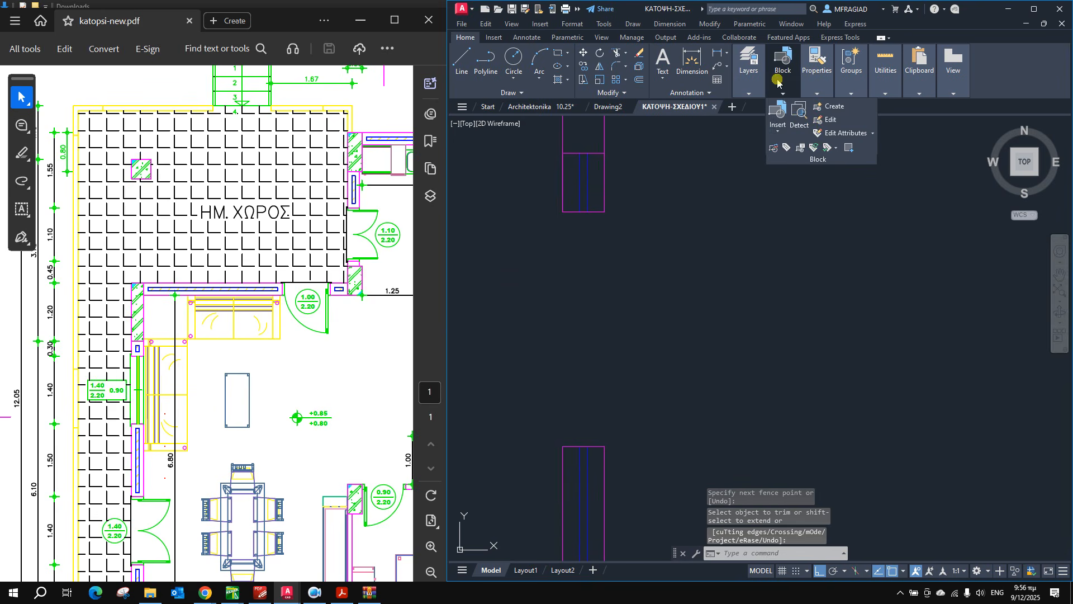
{"action": "left_click", "coordinate": [782, 128]}
{"action": "scroll", "coordinate": [849, 191], "scroll_direction": "down", "scroll_amount": 3}
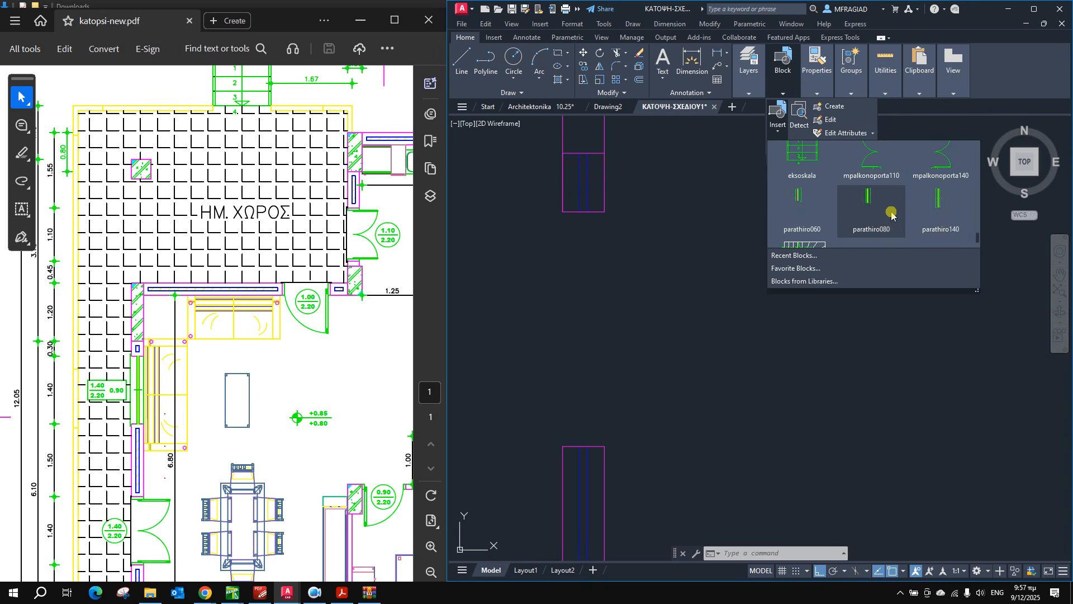
{"action": "left_click", "coordinate": [927, 204]}
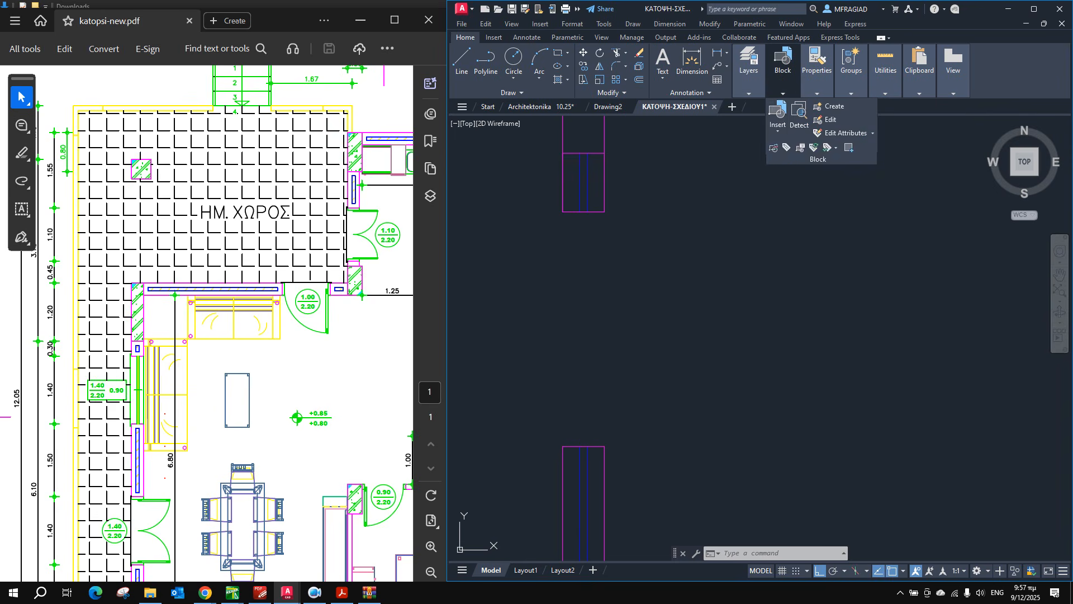
{"action": "left_click", "coordinate": [604, 211]}
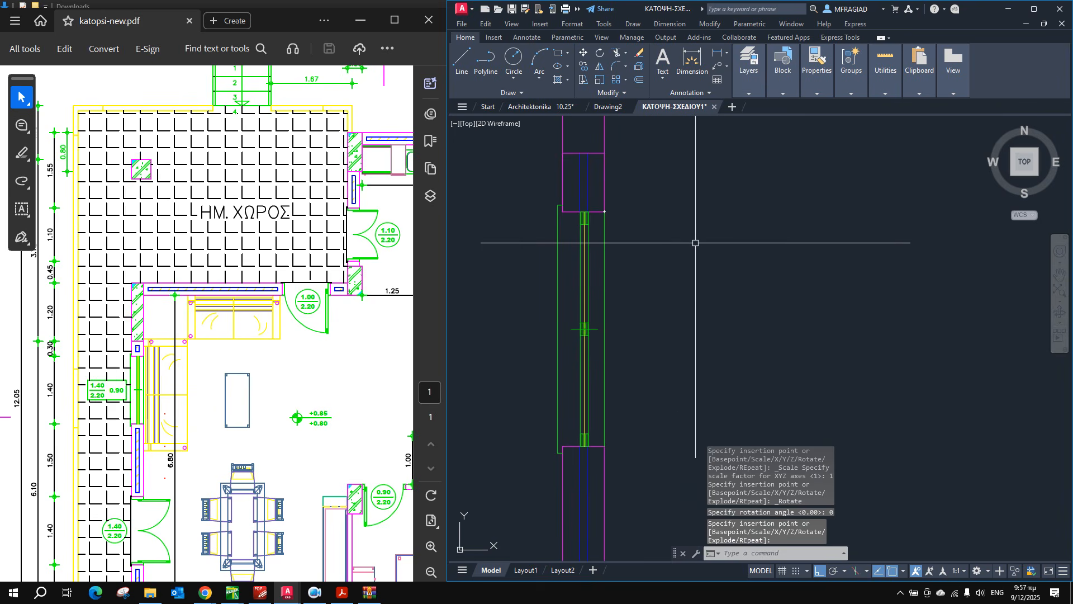
Offset the wall end line above the new window by 0.1 upward into the short wall segment.
{"action": "scroll", "coordinate": [602, 259], "scroll_direction": "up", "scroll_amount": 3}
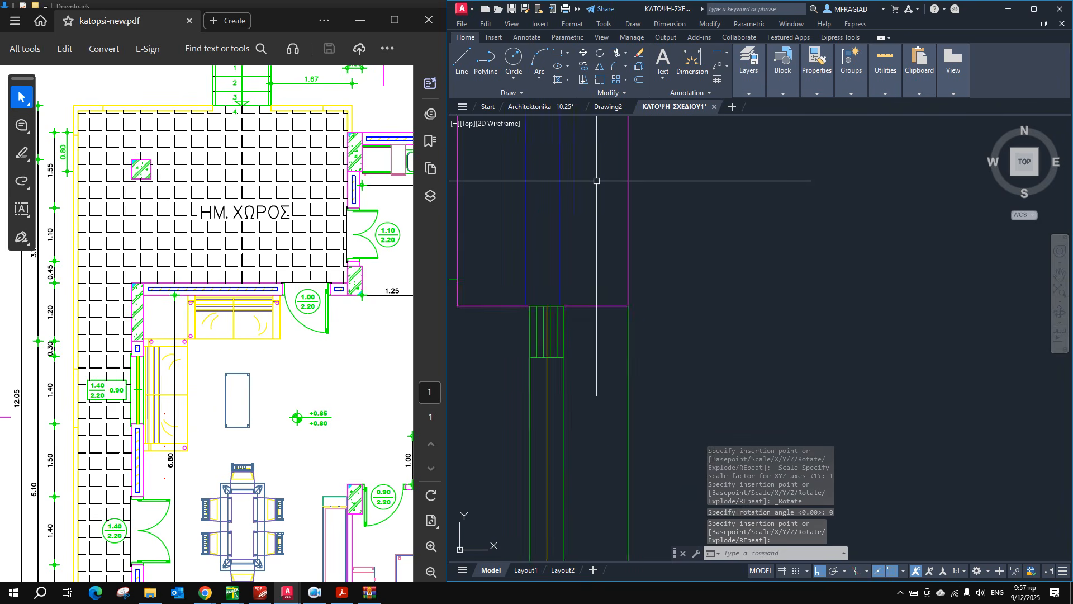
{"action": "scroll", "coordinate": [592, 276], "scroll_direction": "up", "scroll_amount": 4}
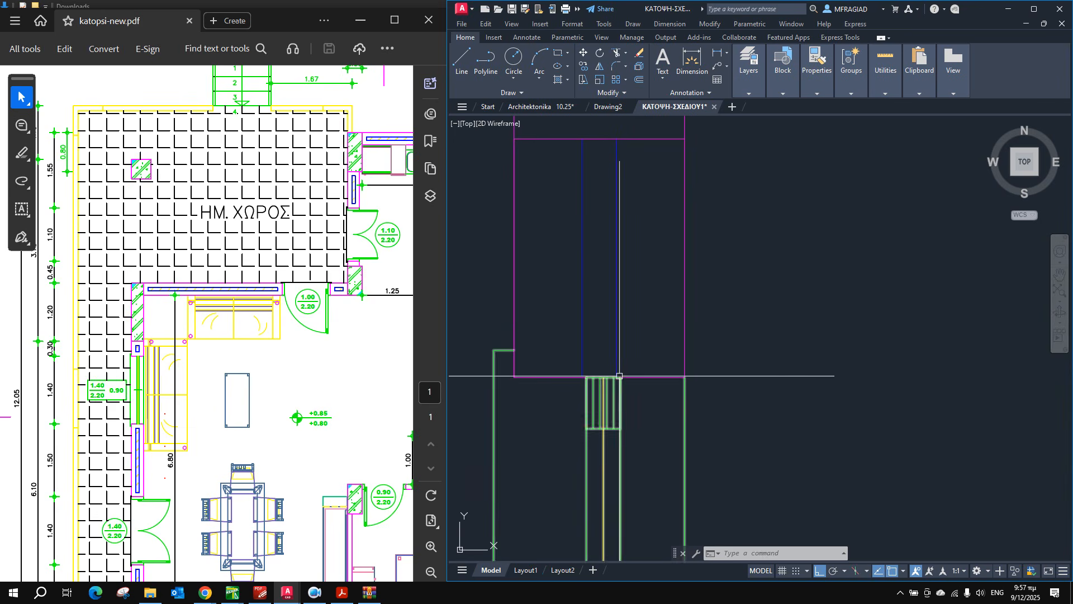
{"action": "scroll", "coordinate": [623, 372], "scroll_direction": "up", "scroll_amount": 3}
{"action": "middle_click_drag", "start_coordinate": [636, 336], "coordinate": [668, 336]}
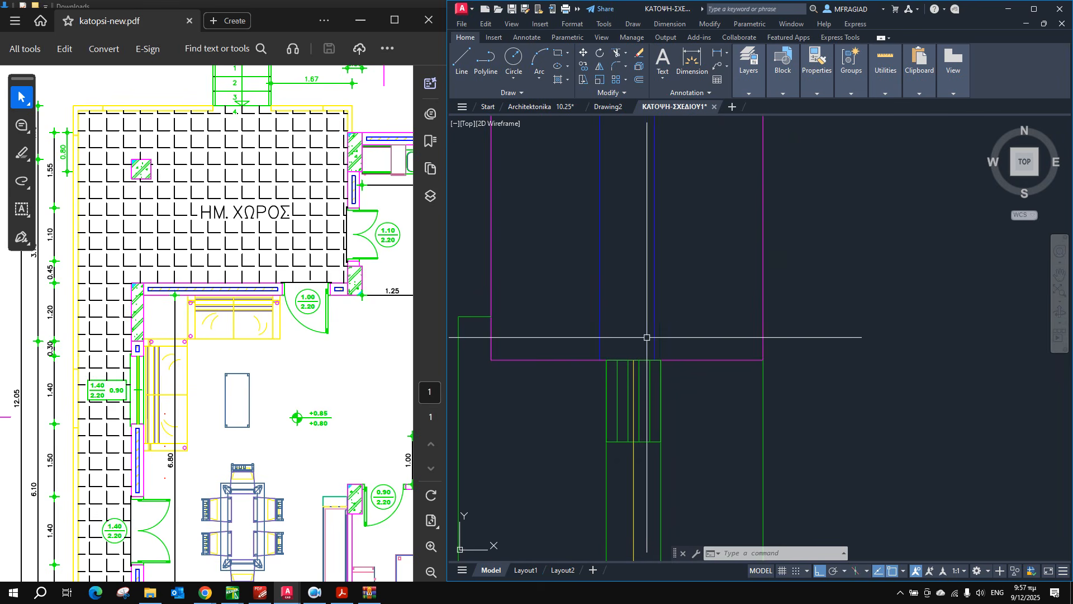
{"action": "scroll", "coordinate": [673, 349], "scroll_direction": "down", "scroll_amount": 2}
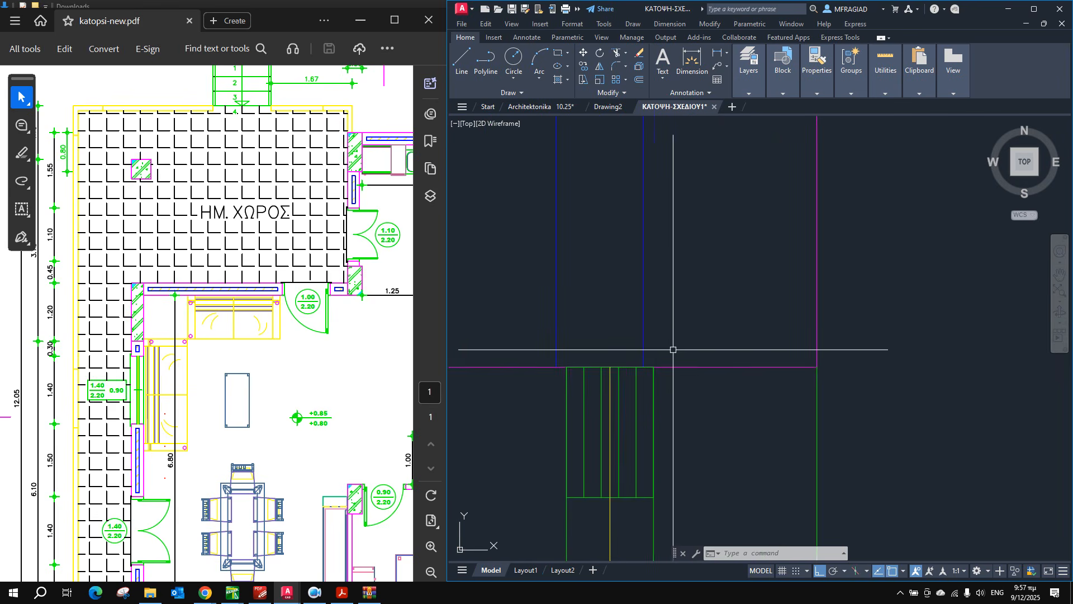
{"action": "type", "text": "o"}
{"action": "key", "text": "Return"}
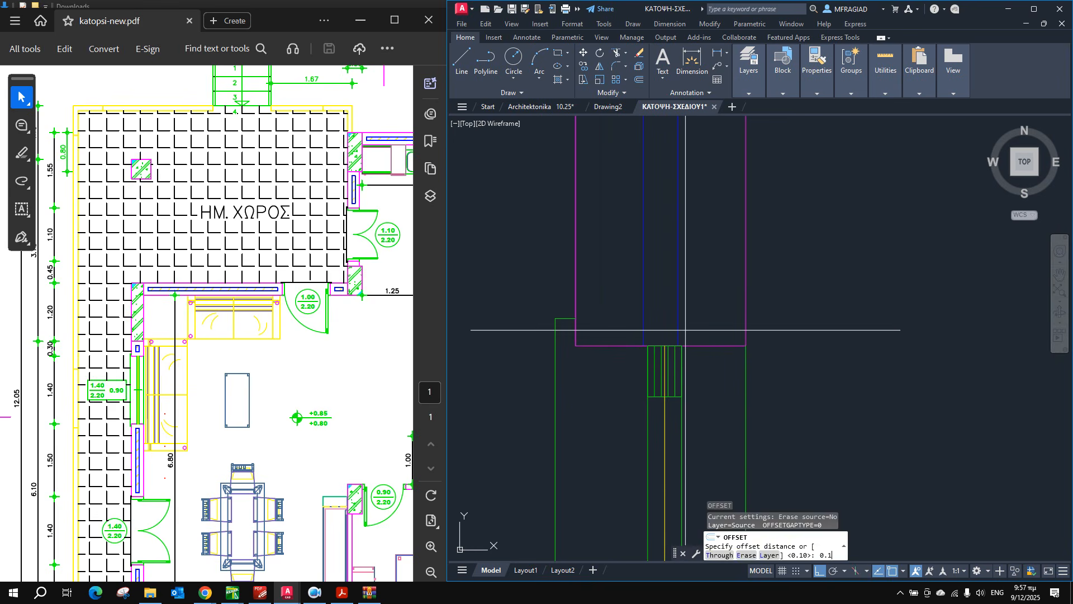
{"action": "key", "text": "Return"}
{"action": "left_click", "coordinate": [710, 345]}
{"action": "left_click", "coordinate": [698, 303]}
{"action": "right_click", "coordinate": [699, 304]}
{"action": "left_click", "coordinate": [703, 308]}
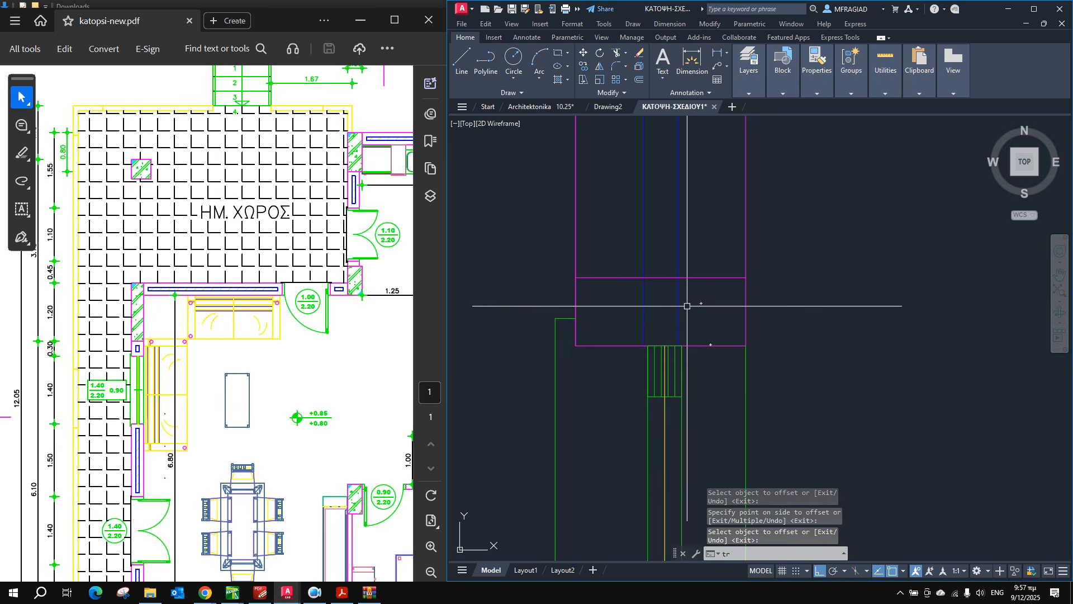
Trim the two blue insulation lines between the offset line and the wall end above the window.
{"action": "type", "text": "tr"}
{"action": "key", "text": "Return"}
{"action": "left_click", "coordinate": [638, 307]}
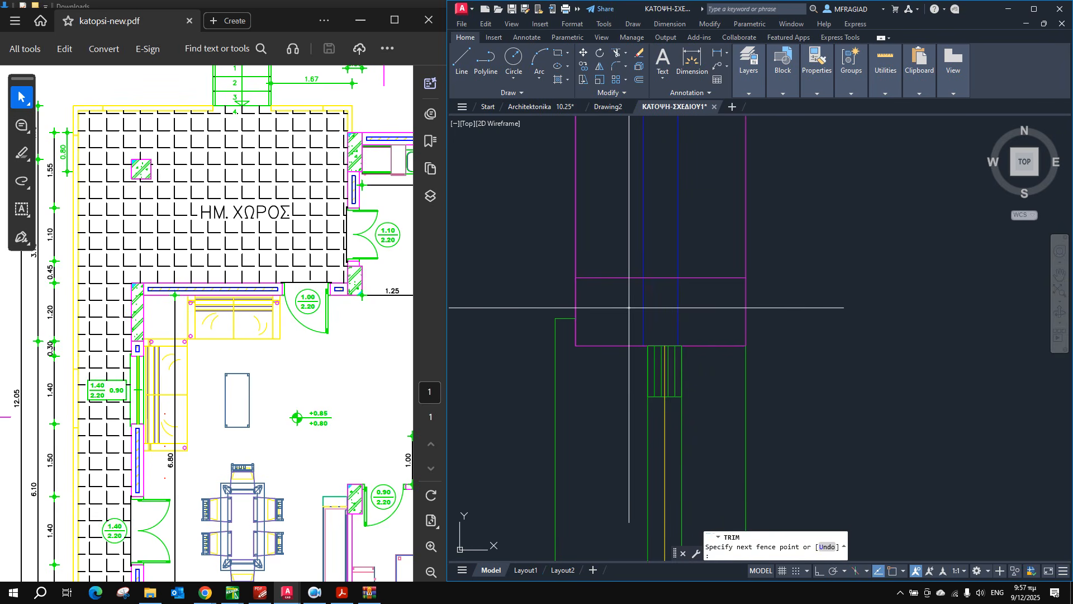
{"action": "left_click", "coordinate": [691, 306]}
{"action": "key", "text": "Return"}
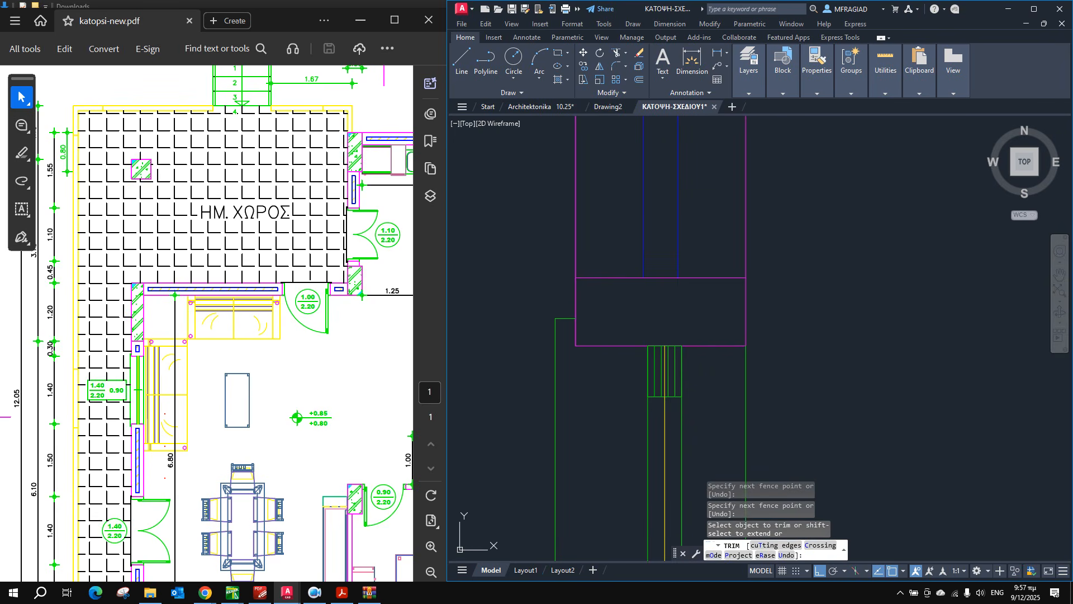
{"action": "key", "text": "Return"}
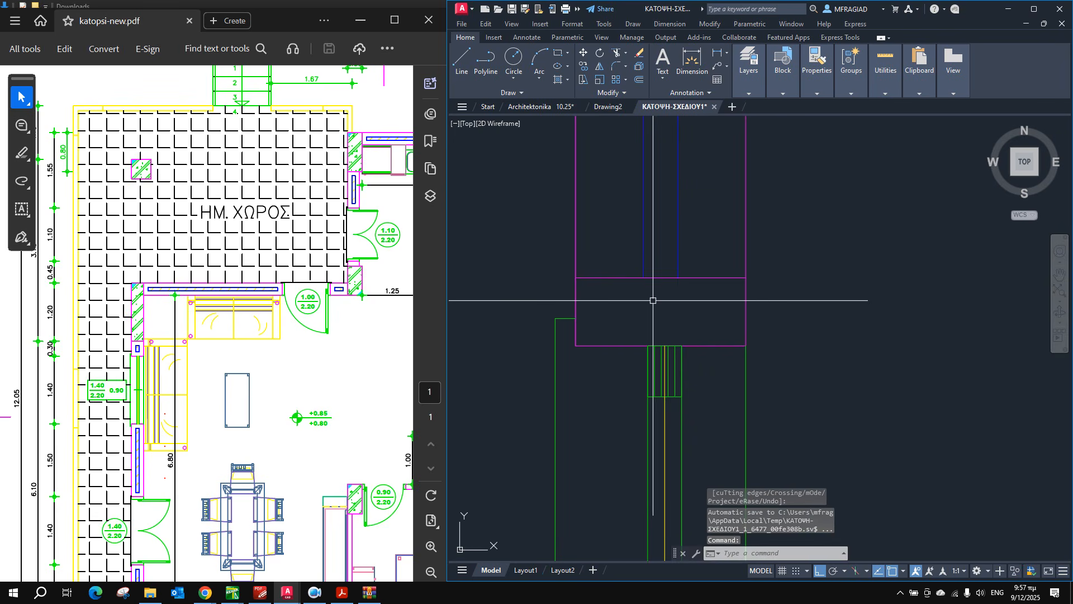
Shorten the offset line at both ends so it spans only between the two blue insulation lines.
{"action": "left_click", "coordinate": [620, 278]}
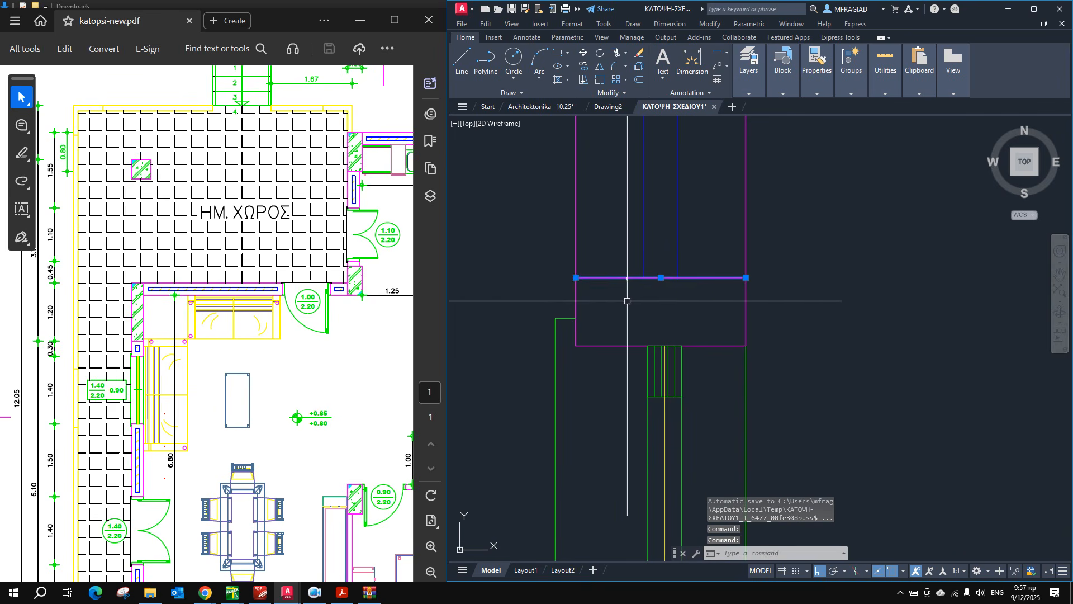
{"action": "left_click", "coordinate": [575, 278]}
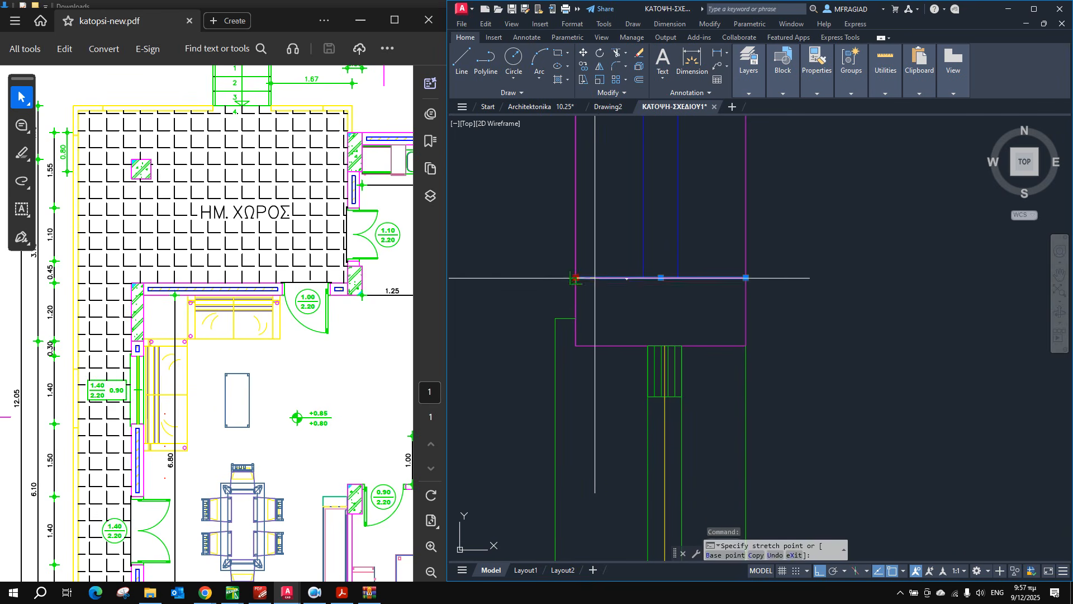
{"action": "left_click", "coordinate": [644, 277]}
{"action": "left_click", "coordinate": [678, 278]}
{"action": "key", "text": "Escape"}
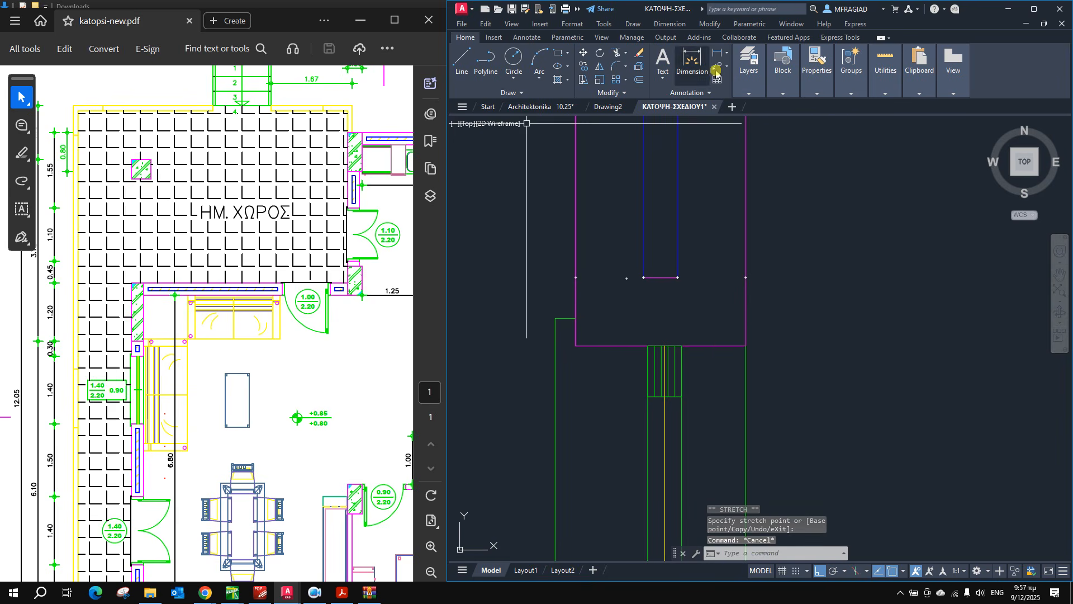
Match the properties of a blue insulation line onto the short line closing the insulation's lower end.
{"action": "left_click", "coordinate": [749, 73]}
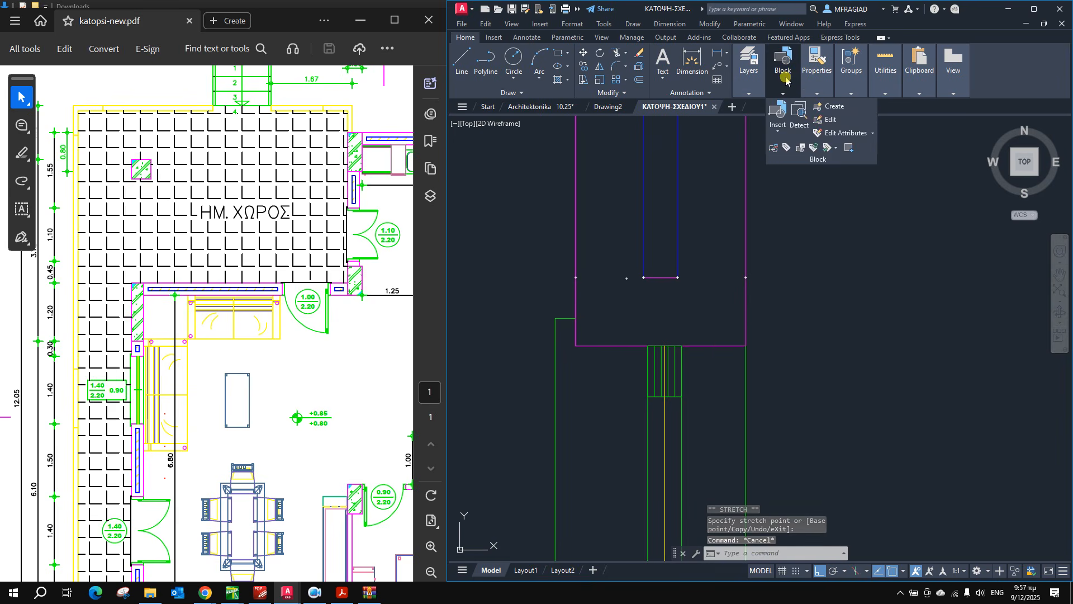
{"action": "mouse_move", "coordinate": [813, 80]}
{"action": "left_click", "coordinate": [812, 114]}
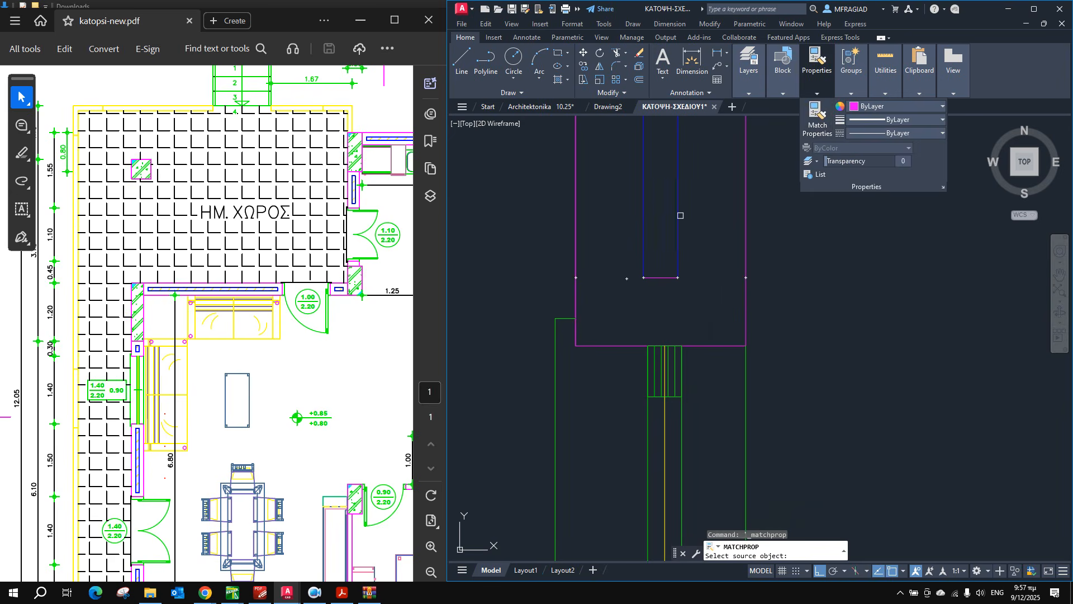
{"action": "left_click", "coordinate": [678, 220]}
{"action": "key", "text": "Escape"}
Maximize the AutoCAD window over the PDF and leave the started Hatch command.
{"action": "scroll", "coordinate": [626, 243], "scroll_direction": "down", "scroll_amount": 3}
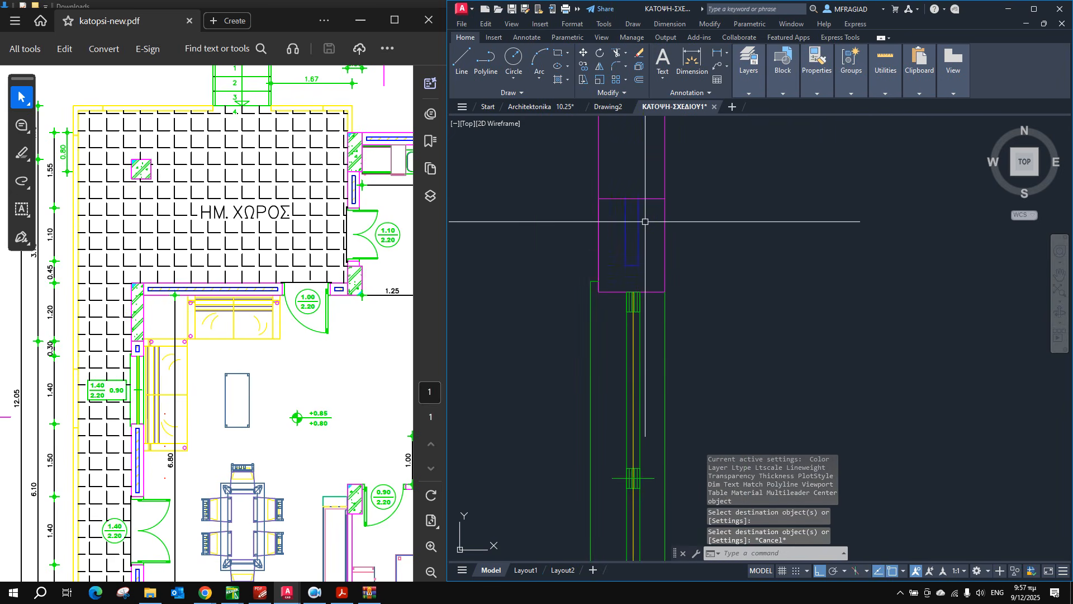
{"action": "scroll", "coordinate": [649, 215], "scroll_direction": "up", "scroll_amount": 4}
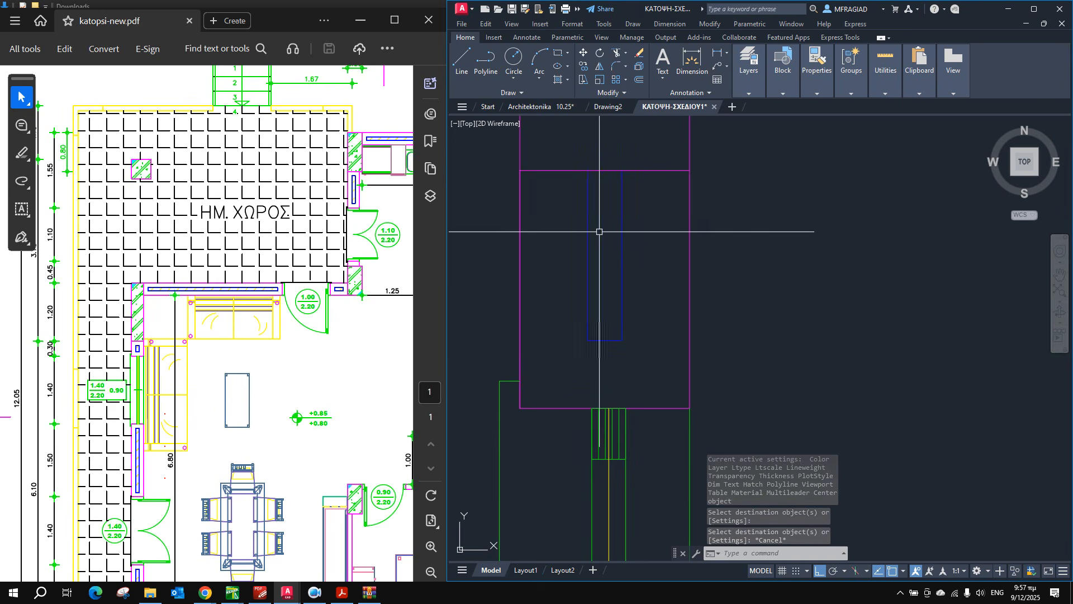
{"action": "left_click", "coordinate": [559, 82]}
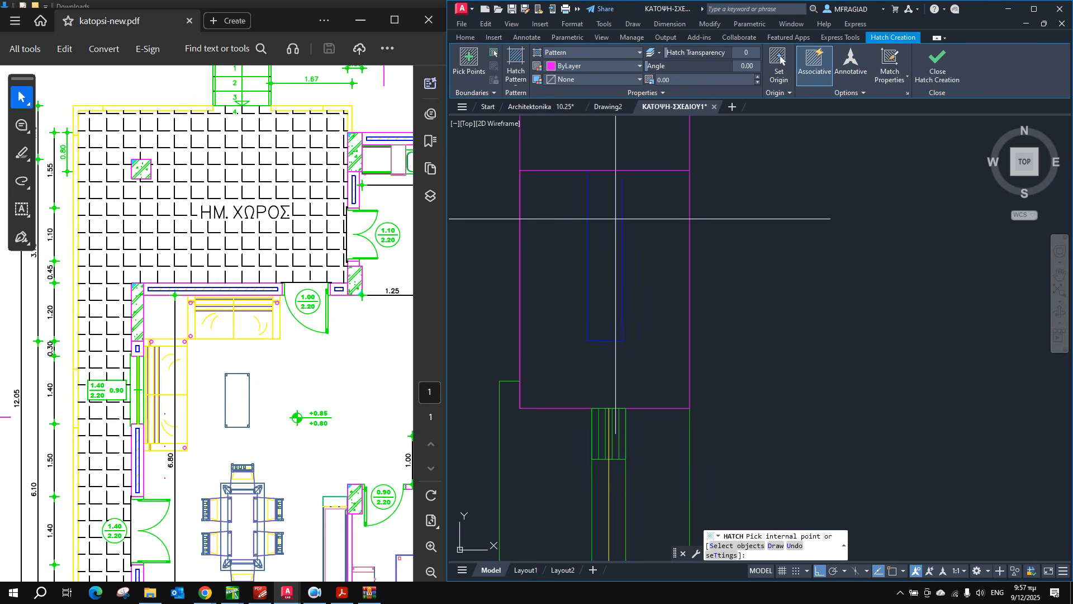
{"action": "left_click", "coordinate": [1024, 9]}
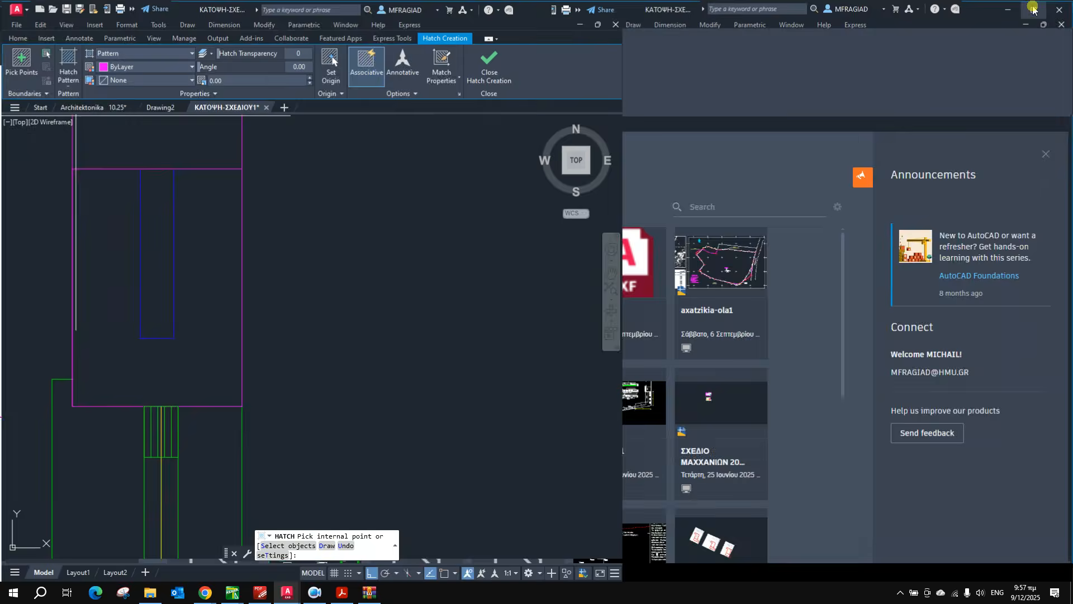
{"action": "key", "text": "Escape"}
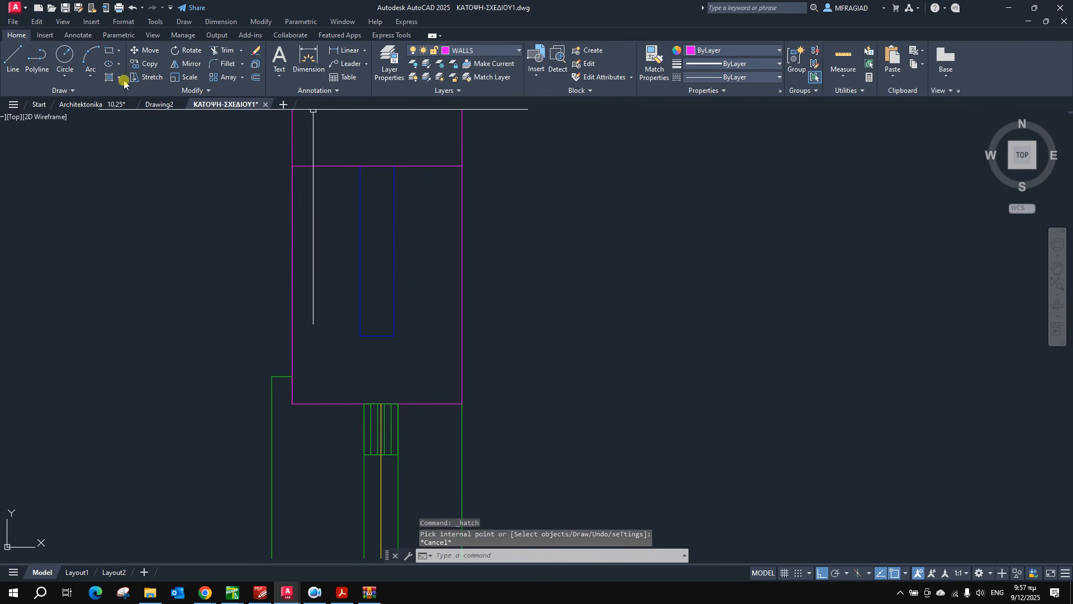
{"action": "key", "text": "Escape"}
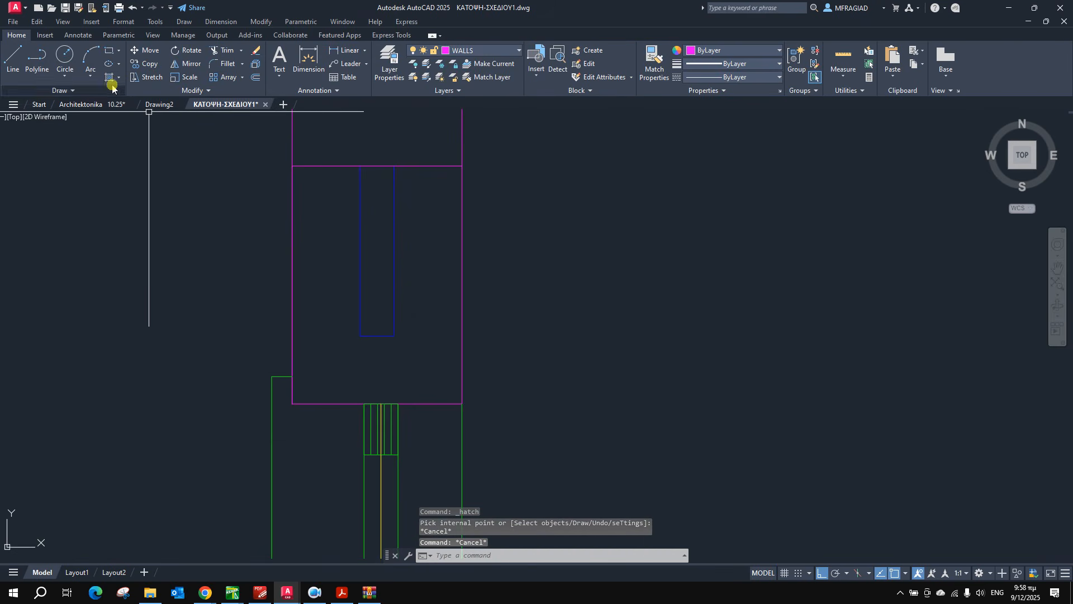
Hatch the closed insulation strip above the window with the ANSI31 pattern at scale 0.01.
{"action": "left_click", "coordinate": [111, 79]}
{"action": "left_click", "coordinate": [377, 195]}
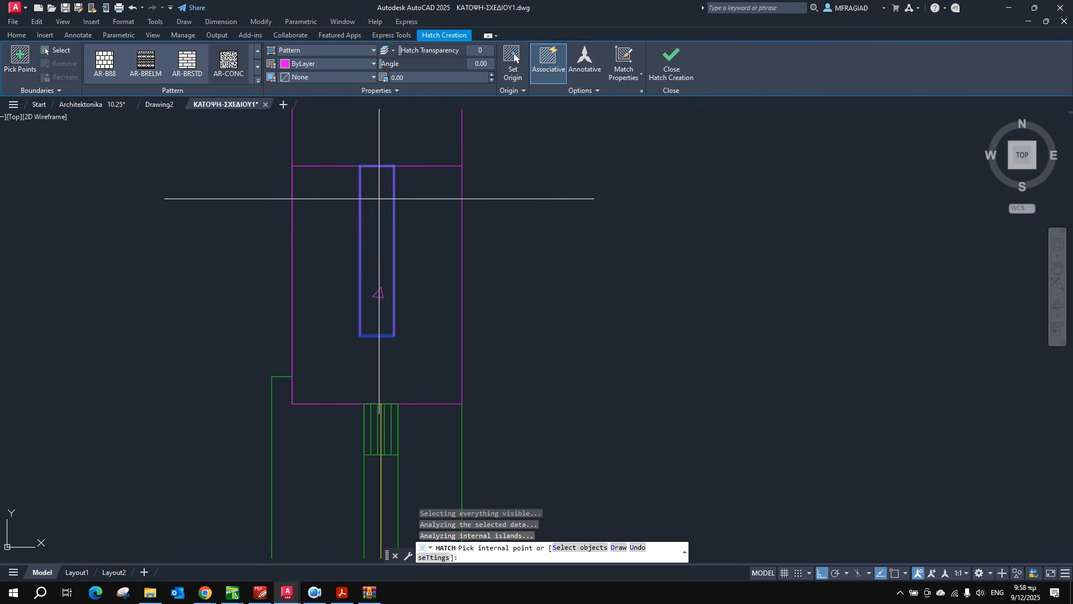
{"action": "left_click", "coordinate": [179, 68]}
{"action": "left_click", "coordinate": [258, 51]}
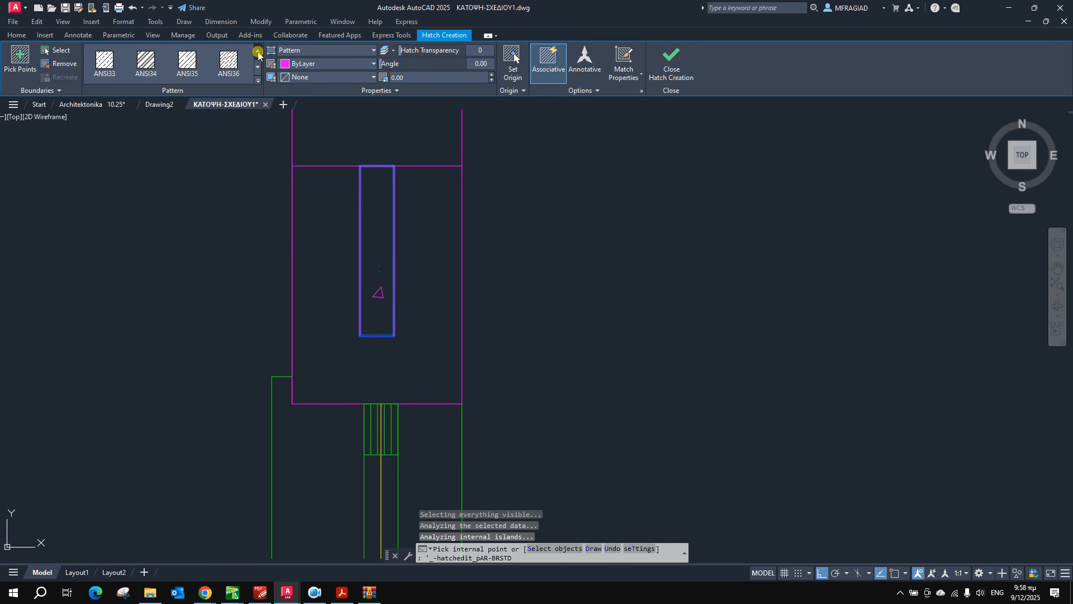
{"action": "left_click", "coordinate": [187, 61]}
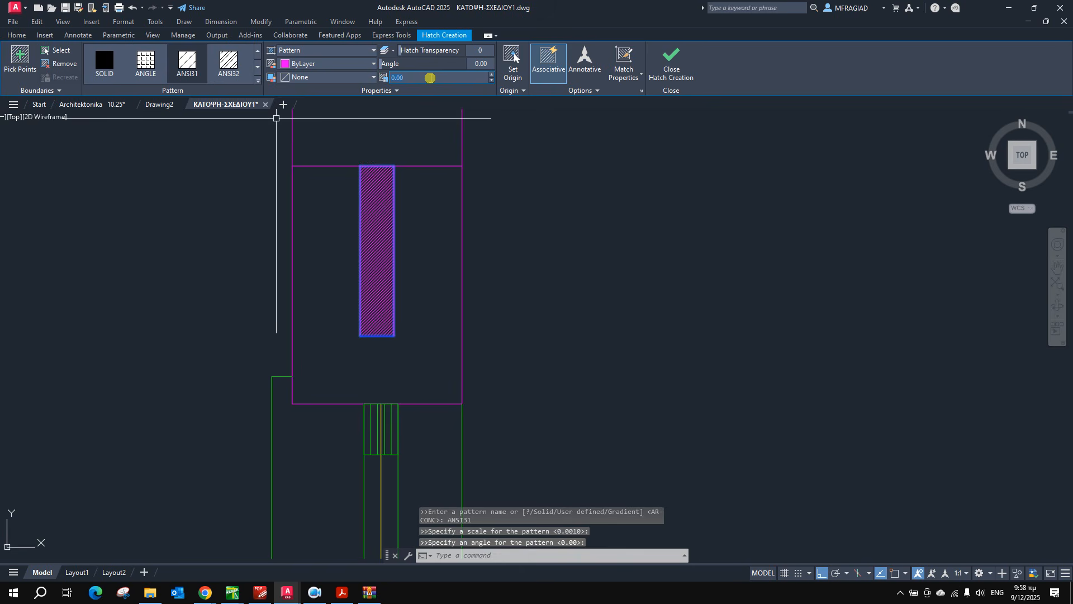
{"action": "type", "text": "0.01"}
{"action": "key", "text": "Return"}
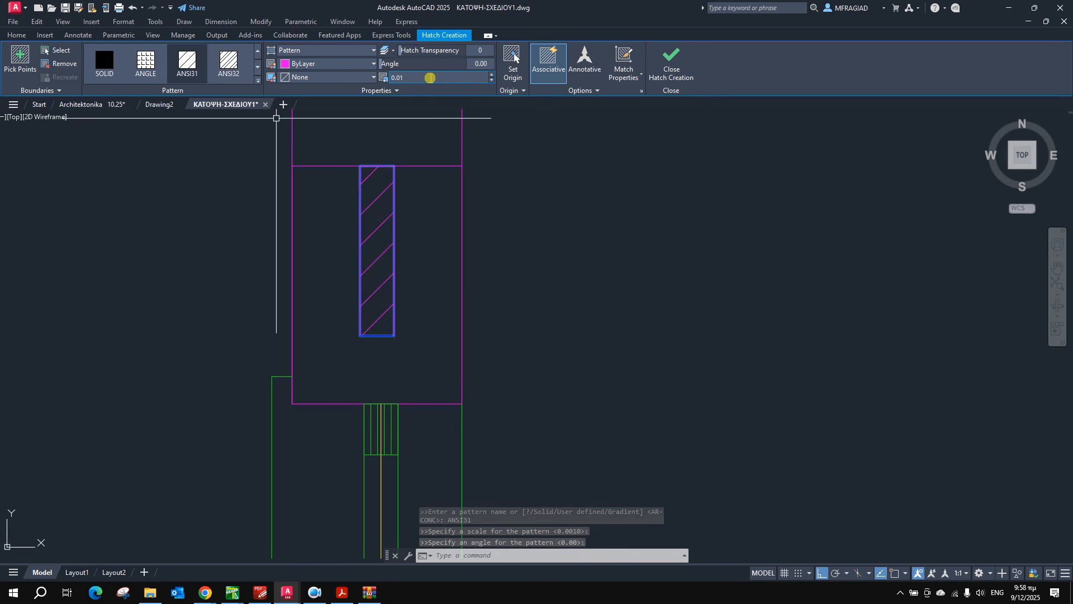
{"action": "key", "text": "Escape"}
{"action": "key", "text": "Escape"}
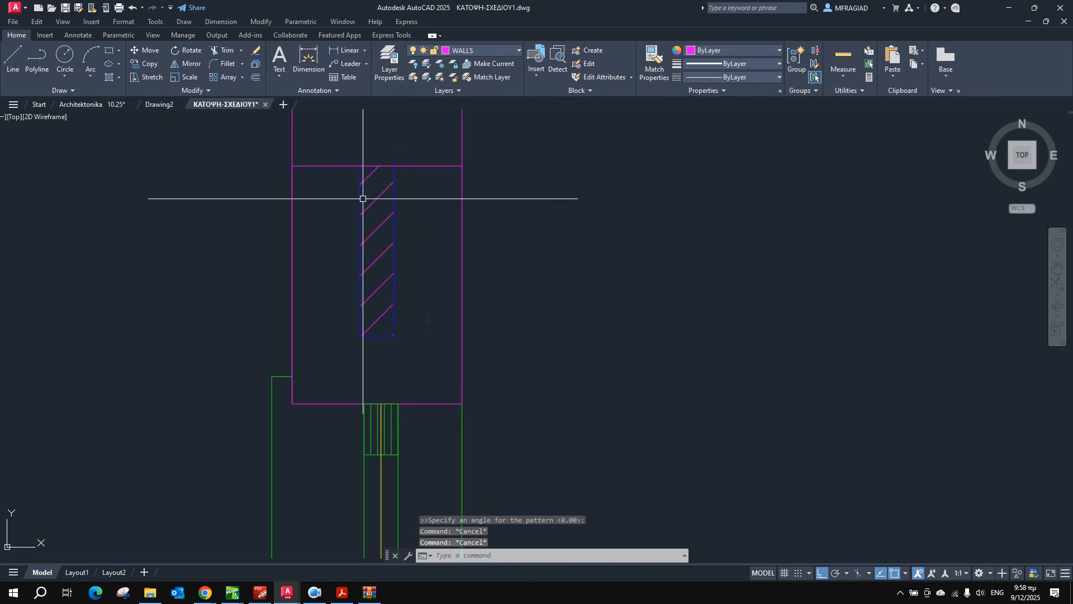
Move the insulation hatch above the window from the WALLS layer to the PATTERN layer.
{"action": "left_click", "coordinate": [382, 196]}
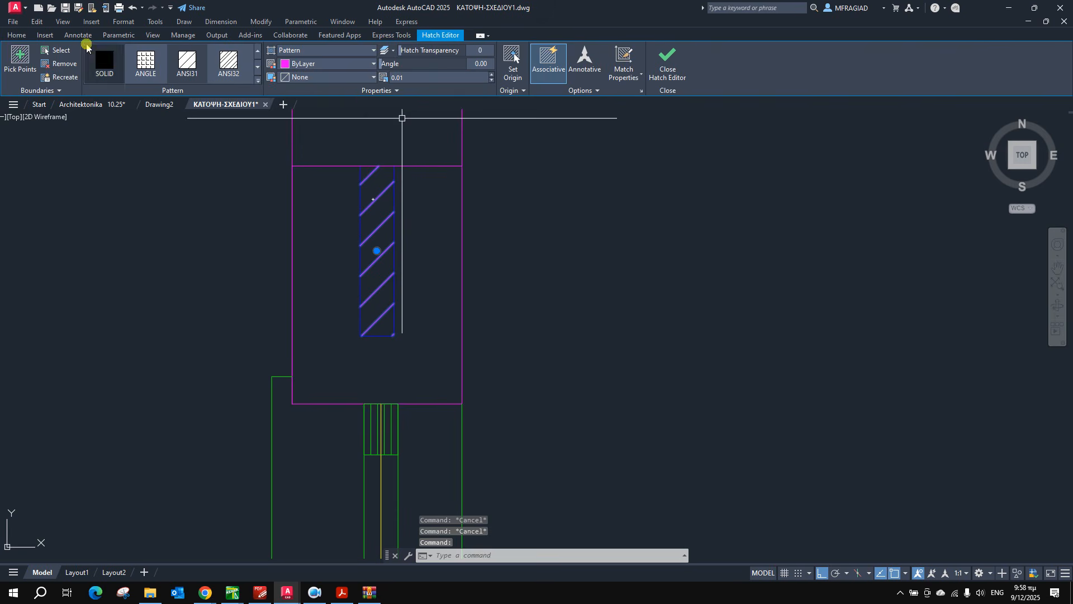
{"action": "left_click", "coordinate": [12, 34]}
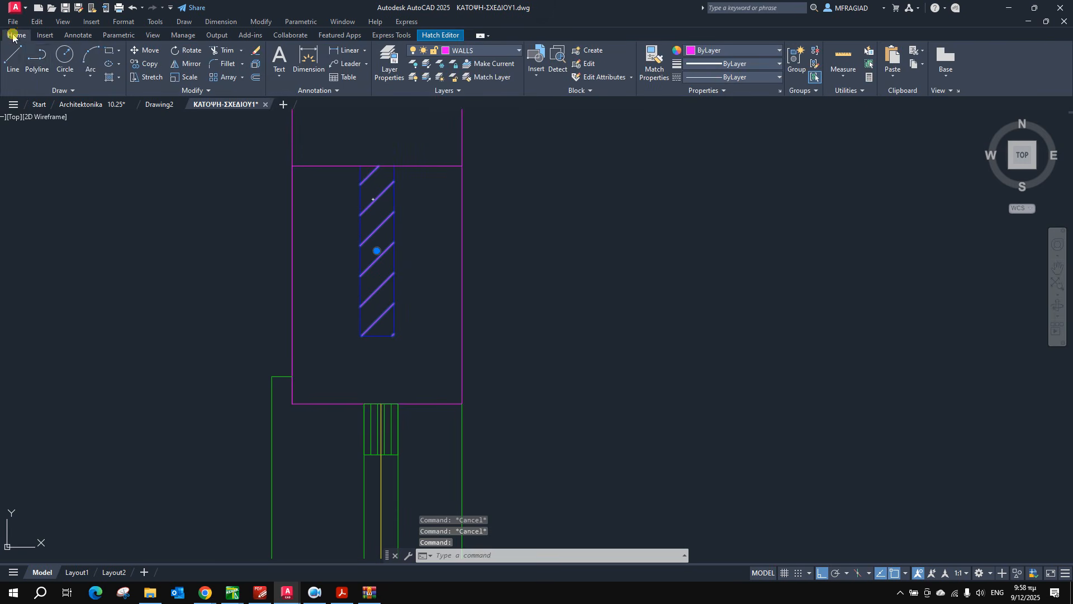
{"action": "left_click", "coordinate": [489, 56]}
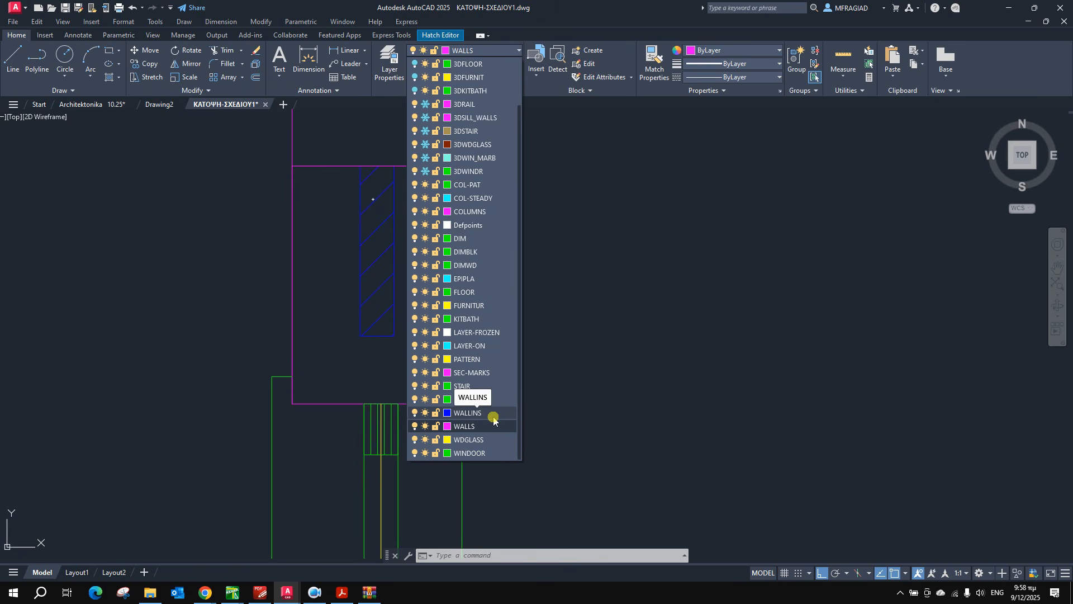
{"action": "scroll", "coordinate": [475, 239], "scroll_direction": "up", "scroll_amount": 2}
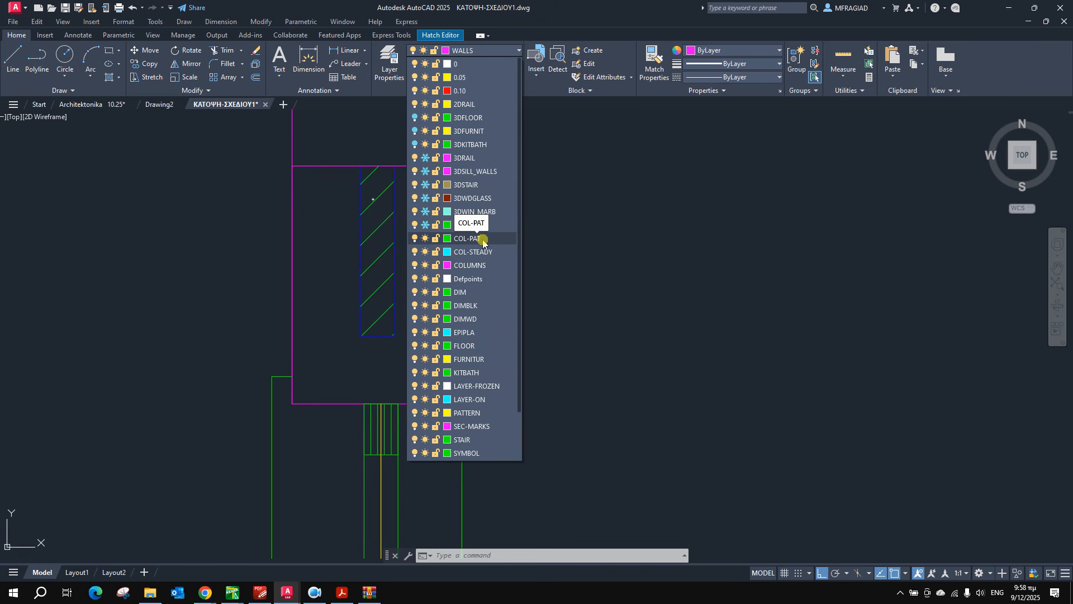
{"action": "left_click", "coordinate": [475, 413]}
{"action": "key", "text": "Escape"}
Place the drawing beside katopsi-new.pdf and examine the interior walls, column and door around the lower bedroom.
{"action": "scroll", "coordinate": [449, 252], "scroll_direction": "down", "scroll_amount": 5}
{"action": "scroll", "coordinate": [450, 252], "scroll_direction": "down", "scroll_amount": 5}
{"action": "scroll", "coordinate": [450, 256], "scroll_direction": "up", "scroll_amount": 4}
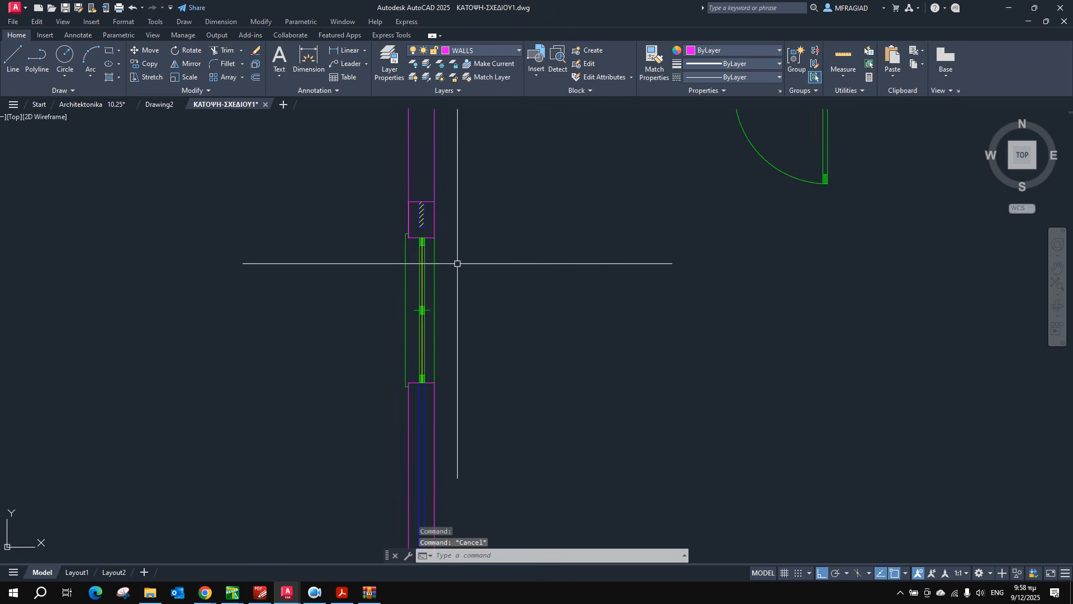
{"action": "middle_click_drag", "start_coordinate": [439, 191], "coordinate": [414, 300]}
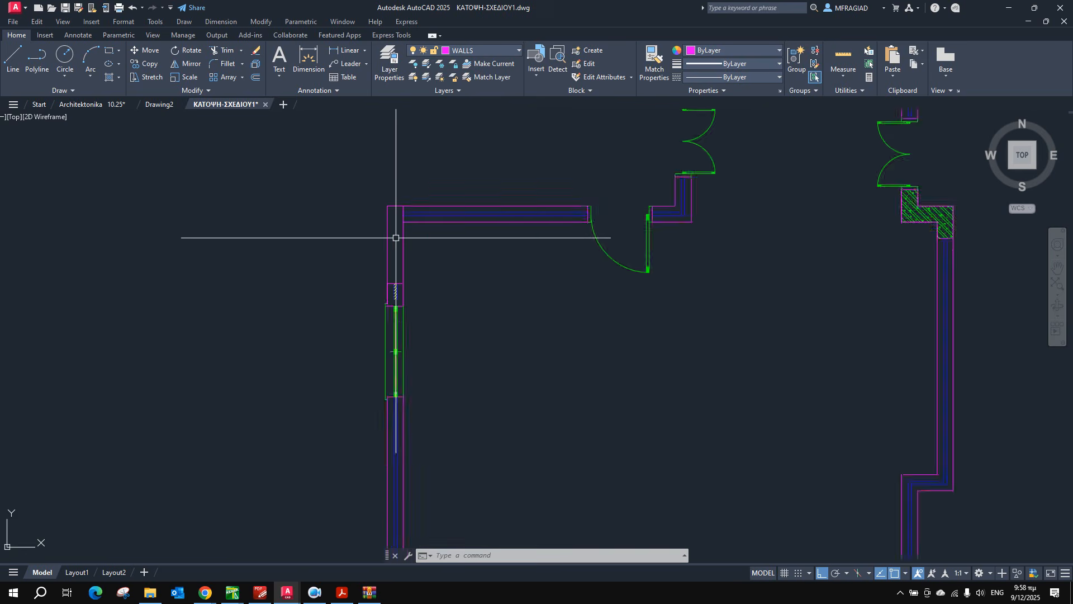
{"action": "scroll", "coordinate": [395, 235], "scroll_direction": "down", "scroll_amount": 4}
{"action": "middle_click_drag", "start_coordinate": [426, 333], "coordinate": [325, 264]}
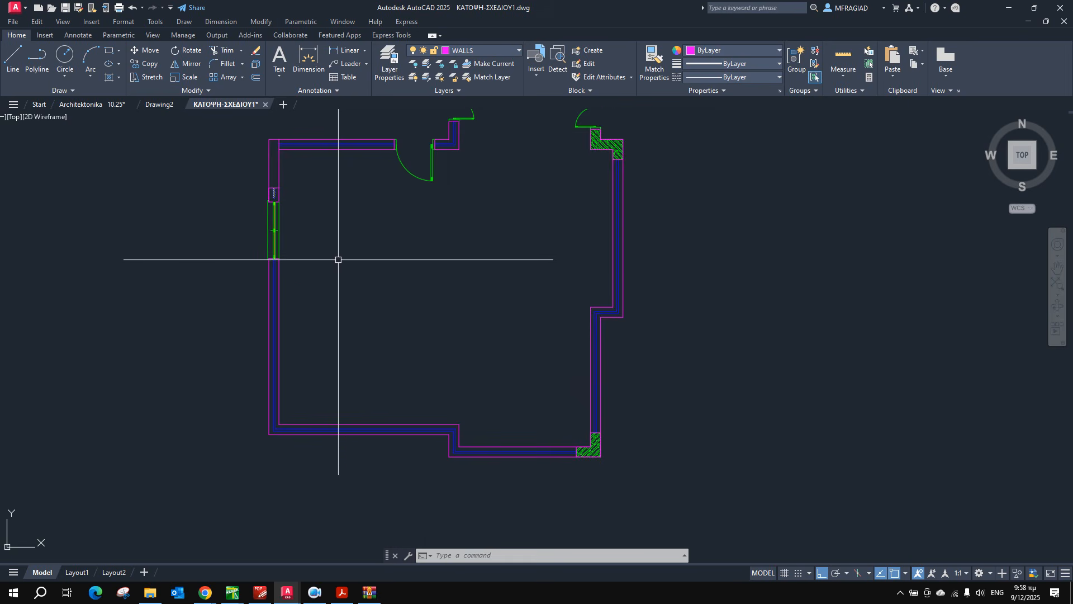
{"action": "middle_click_drag", "start_coordinate": [438, 234], "coordinate": [454, 299]}
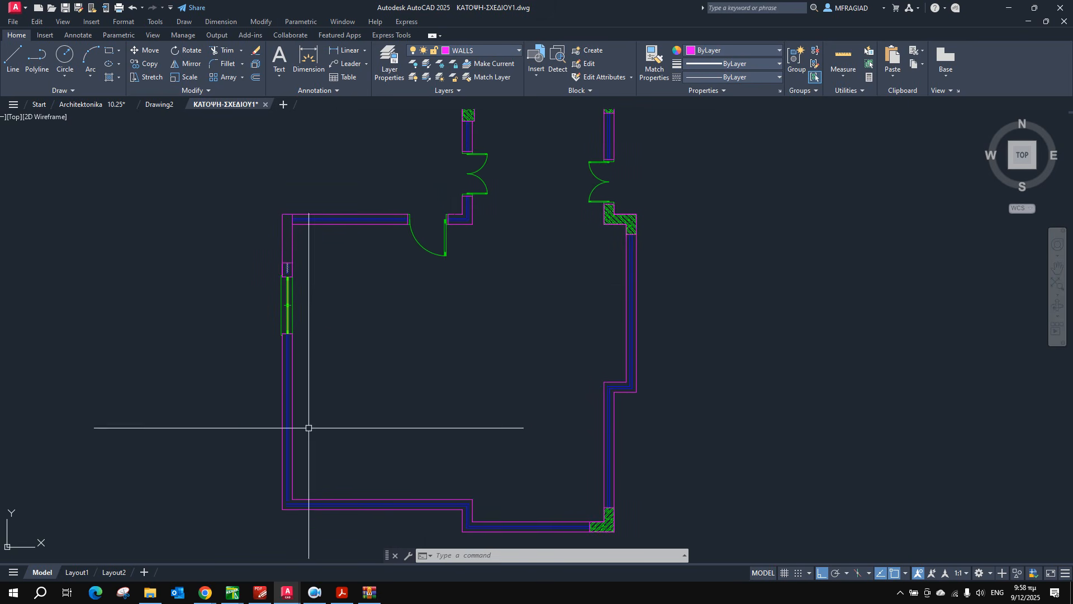
{"action": "key", "text": "super+Right"}
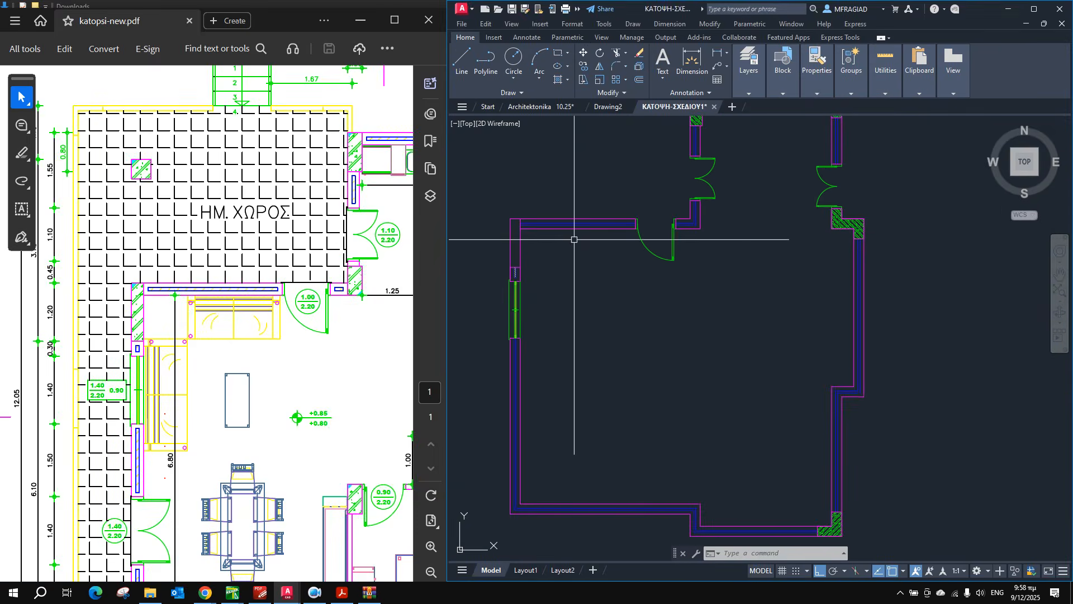
{"action": "scroll", "coordinate": [247, 258], "scroll_direction": "down", "scroll_amount": 3, "text": "ctrl"}
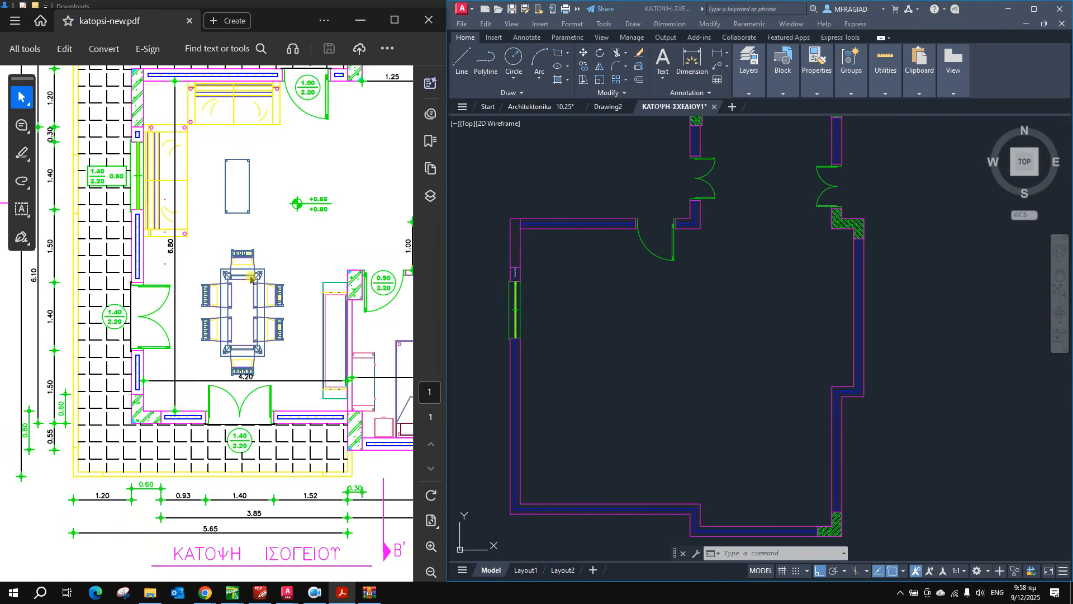
{"action": "scroll", "coordinate": [312, 375], "scroll_direction": "up", "scroll_amount": 2, "text": "ctrl"}
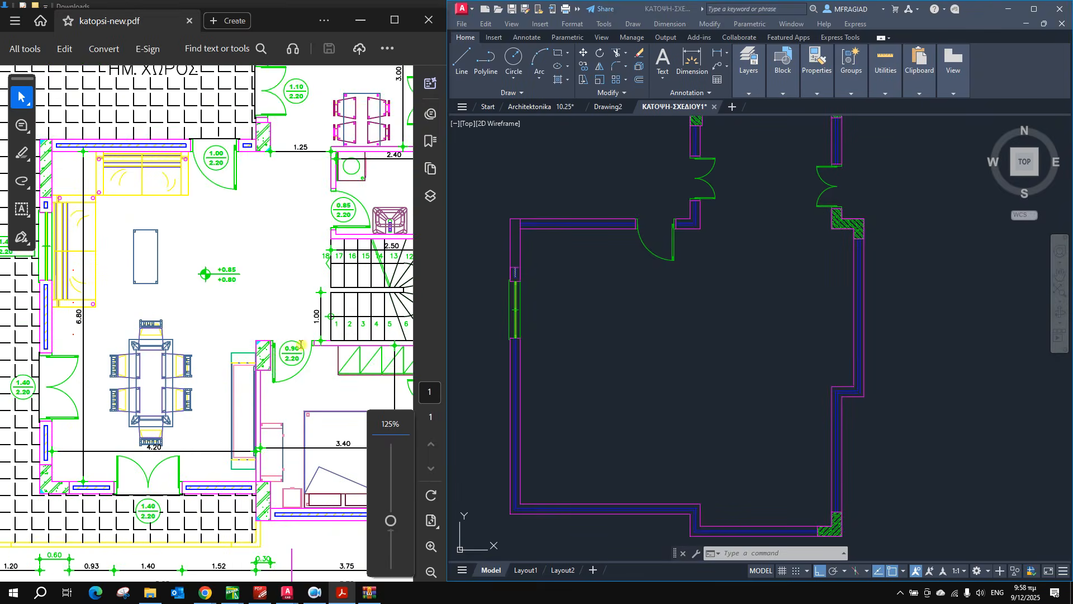
{"action": "scroll", "coordinate": [300, 346], "scroll_direction": "down", "scroll_amount": 2}
{"action": "scroll", "coordinate": [356, 393], "scroll_direction": "up", "scroll_amount": 2, "text": "ctrl"}
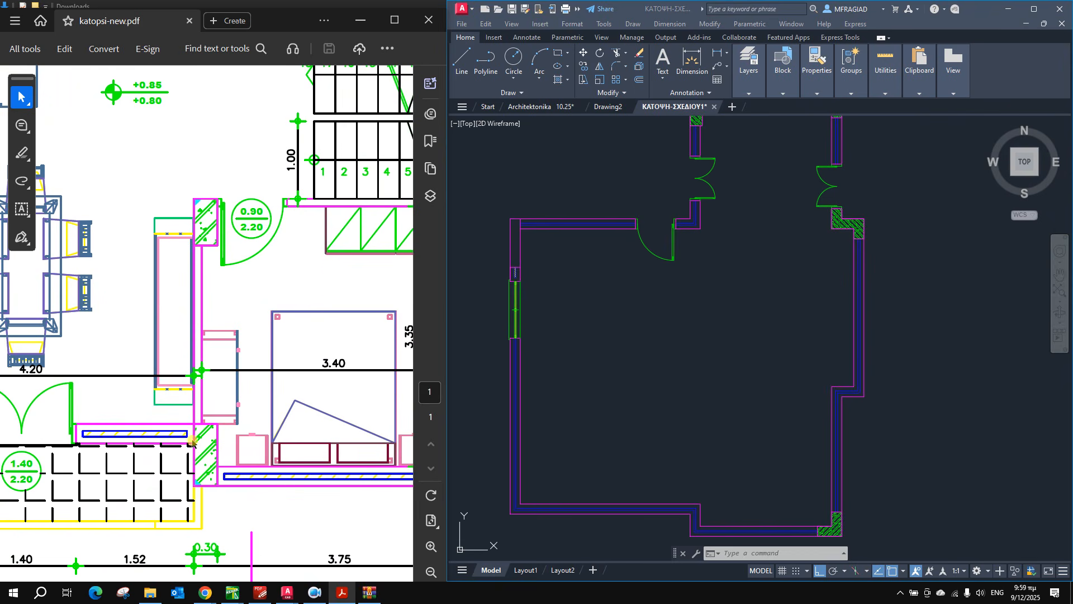
{"action": "scroll", "coordinate": [322, 309], "scroll_direction": "down", "scroll_amount": 2, "text": "ctrl"}
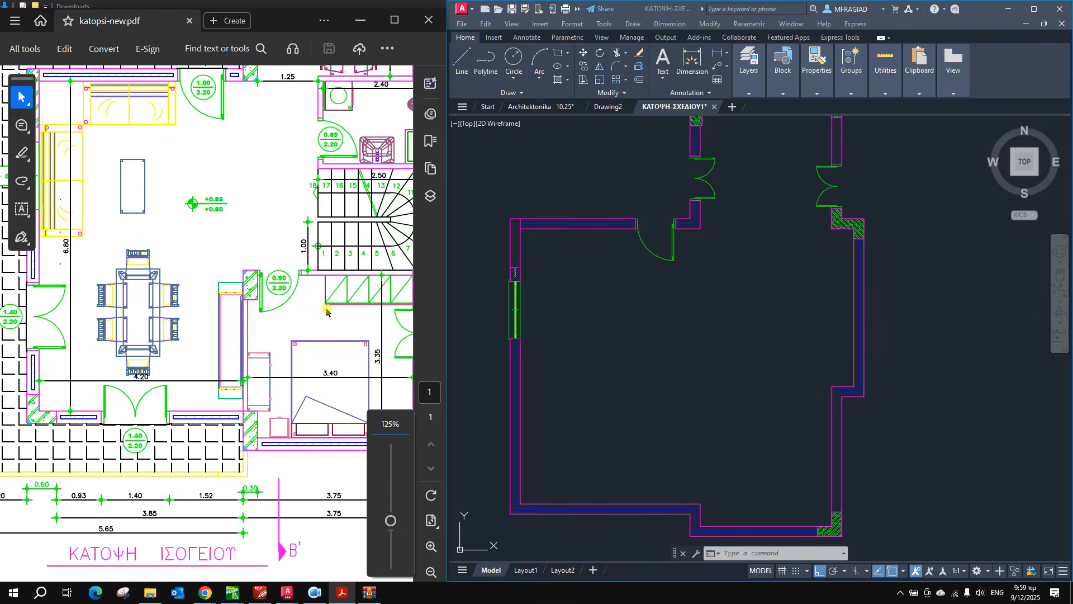
{"action": "scroll", "coordinate": [300, 315], "scroll_direction": "down", "scroll_amount": 1, "text": "ctrl"}
{"action": "scroll", "coordinate": [351, 404], "scroll_direction": "up", "scroll_amount": 2, "text": "ctrl"}
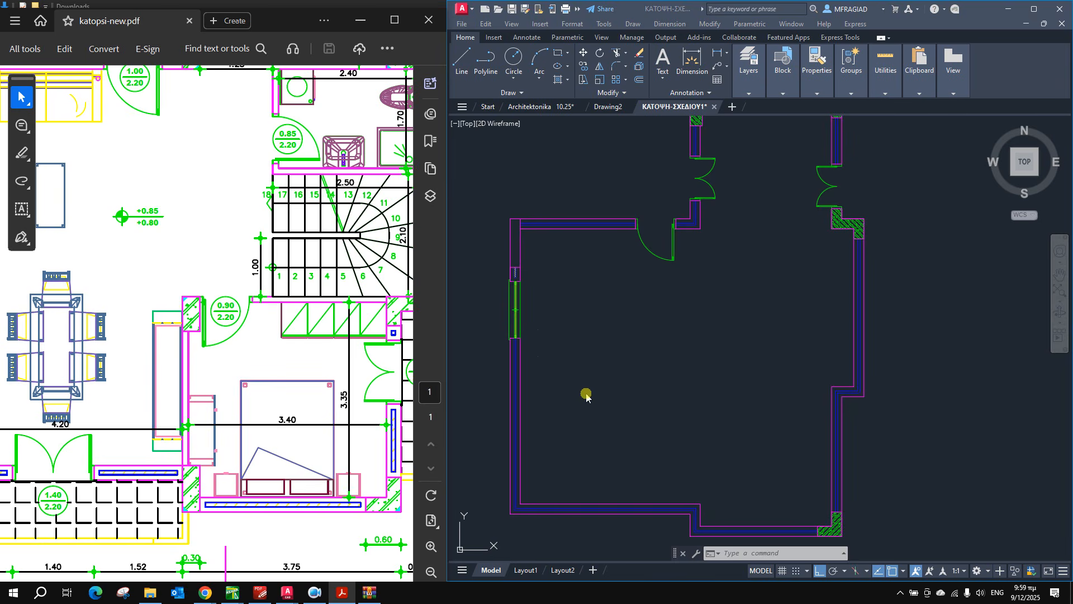
Draw a horizontal line for the bedroom's upper wall, from the inner corner of the right exterior wall's jog toward the opposite wall.
{"action": "left_click", "coordinate": [460, 64]}
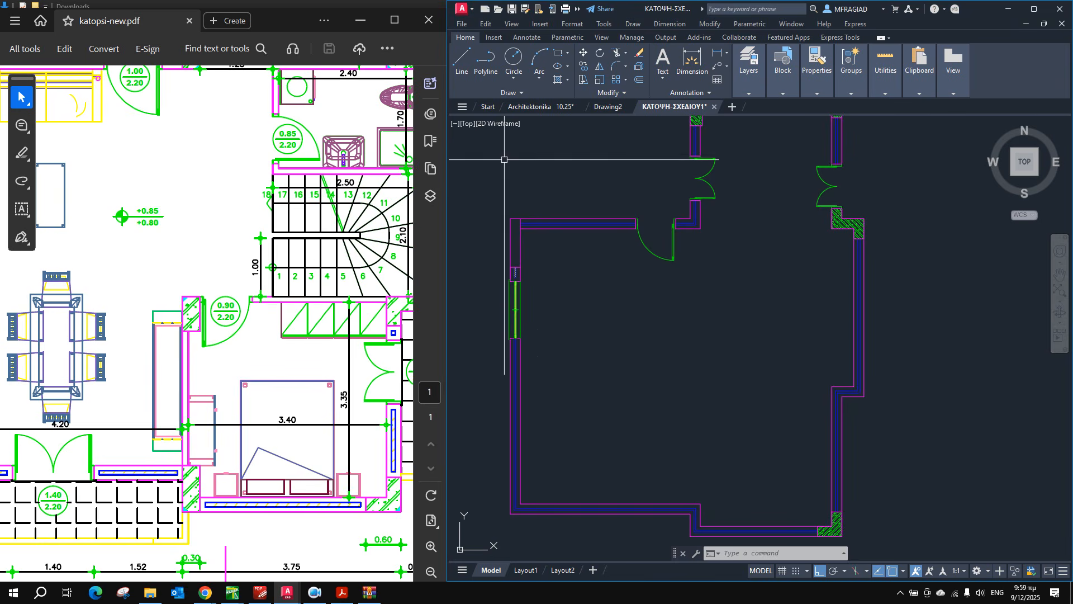
{"action": "left_click", "coordinate": [465, 60]}
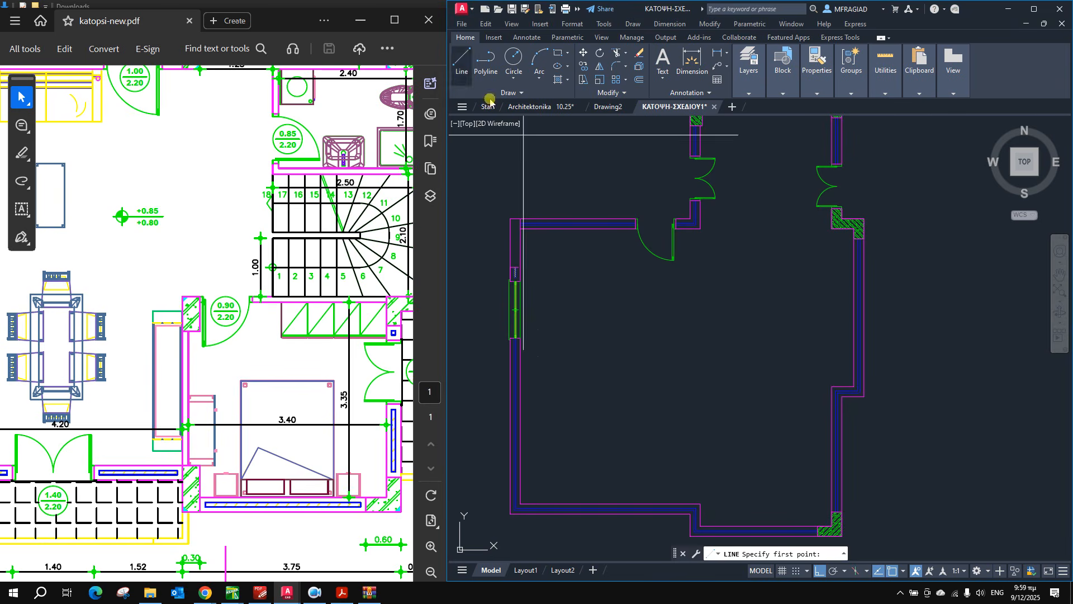
{"action": "left_click", "coordinate": [831, 387]}
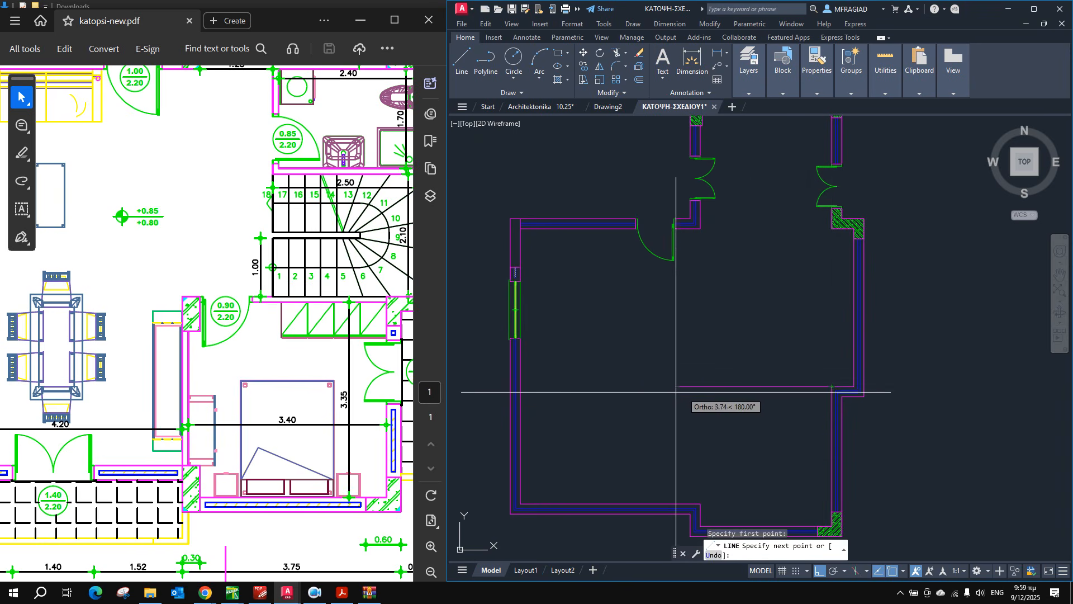
{"action": "left_click", "coordinate": [642, 396]}
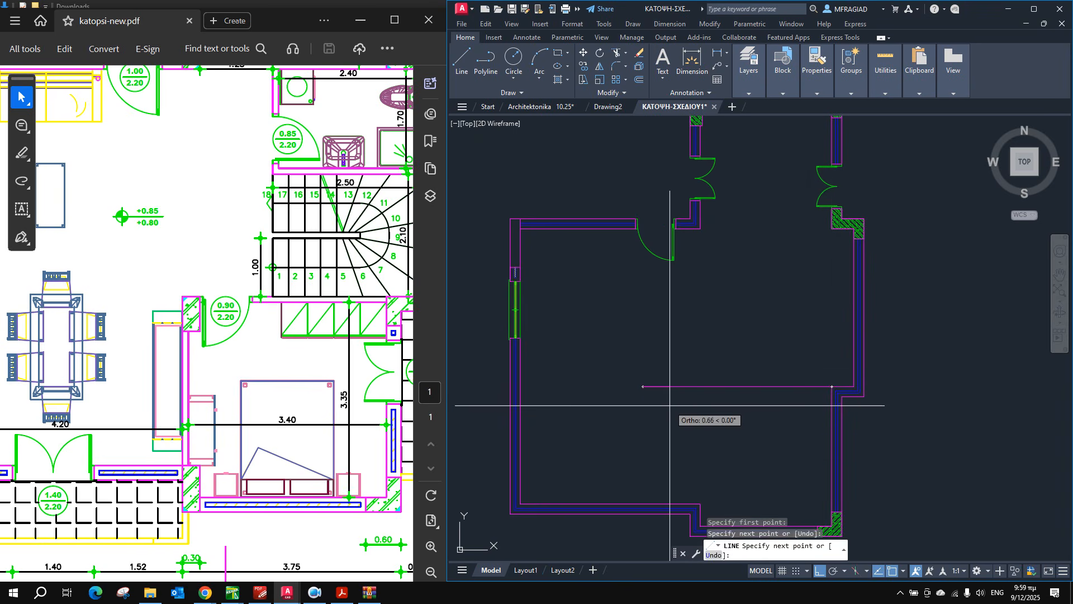
{"action": "key", "text": "Escape"}
Draw a vertical line from the outer corner of the lower exterior wall's jog up to the horizontal bedroom wall line.
{"action": "right_click", "coordinate": [689, 462]}
{"action": "left_click", "coordinate": [720, 261]}
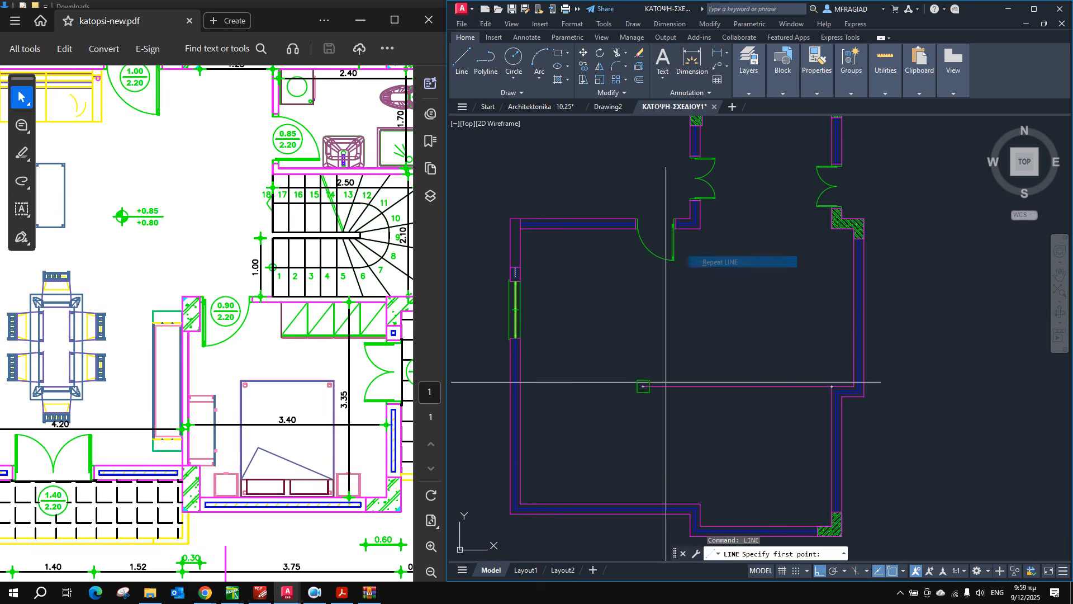
{"action": "left_click", "coordinate": [690, 513]}
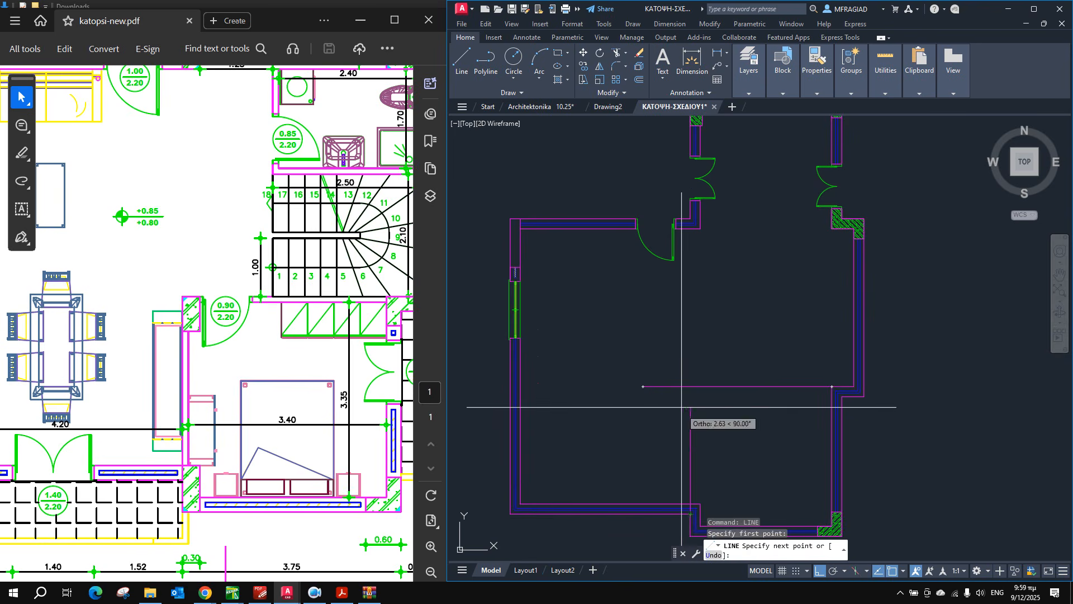
{"action": "left_click", "coordinate": [688, 389]}
{"action": "key", "text": "Escape"}
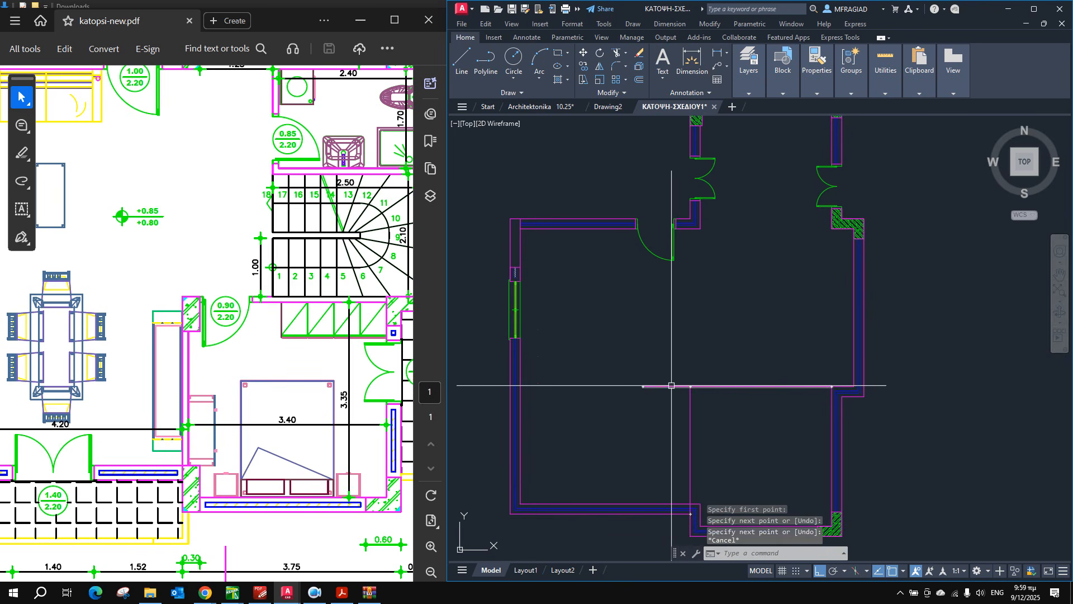
Shorten the horizontal bedroom wall line so that it ends at the upper end of the vertical line.
{"action": "left_click", "coordinate": [662, 386]}
{"action": "left_click", "coordinate": [642, 387]}
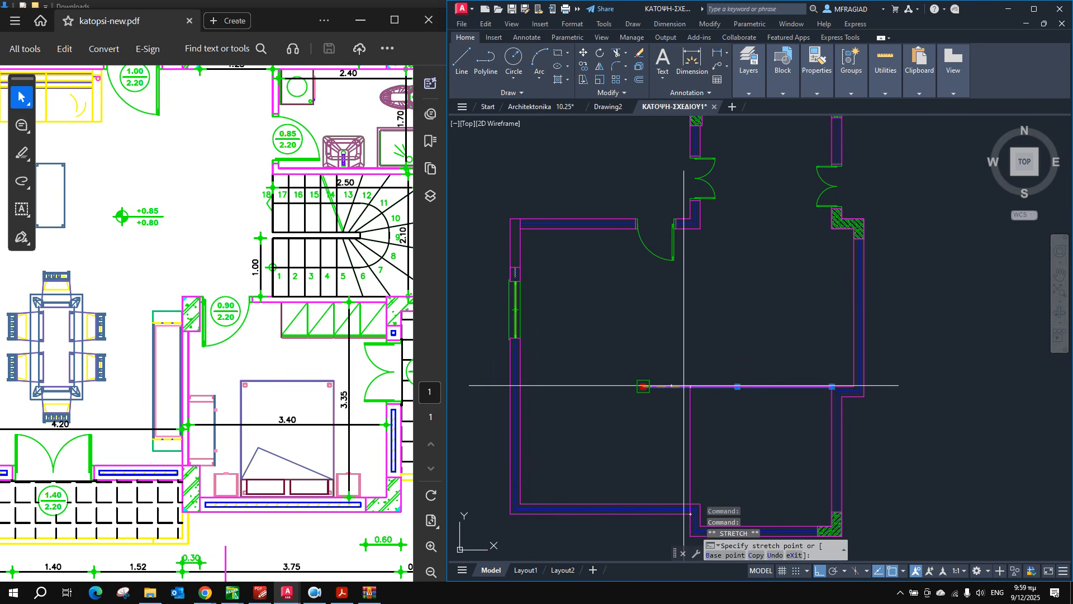
{"action": "key", "text": "Escape"}
Offset the horizontal and vertical bedroom wall lines 0.1 toward the inside of the room.
{"action": "scroll", "coordinate": [613, 304], "scroll_direction": "up", "scroll_amount": 2}
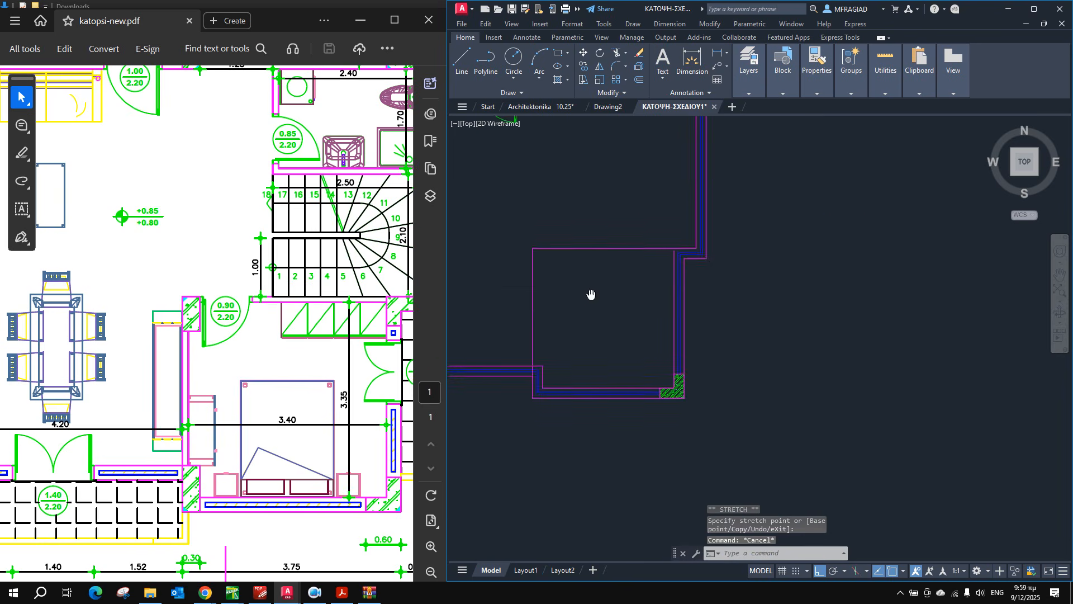
{"action": "middle_click_drag", "start_coordinate": [601, 301], "coordinate": [628, 258]}
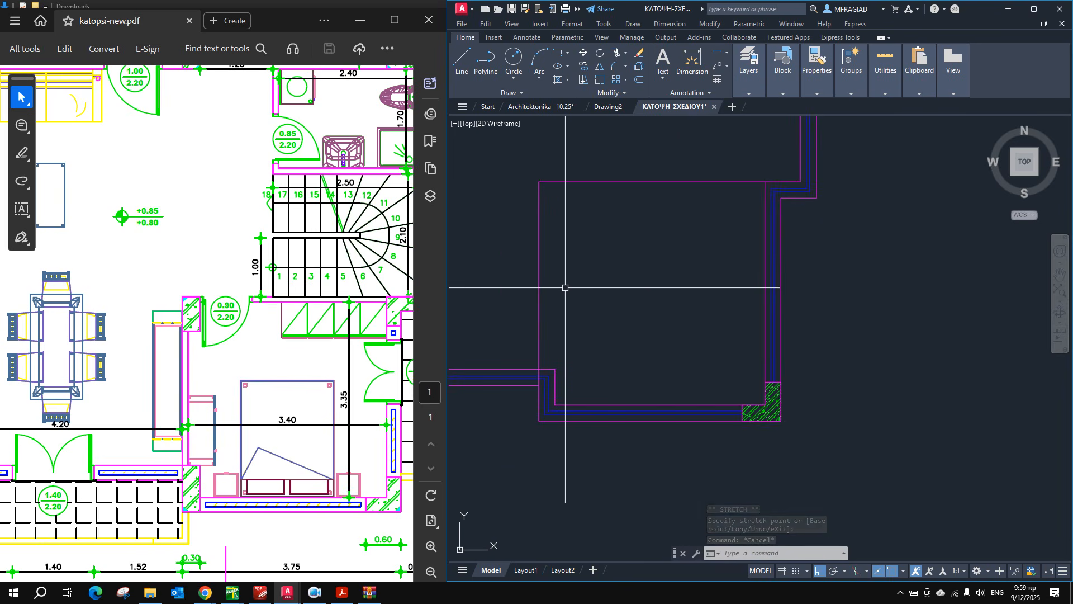
{"action": "left_click", "coordinate": [641, 81]}
{"action": "type", "text": "0."}
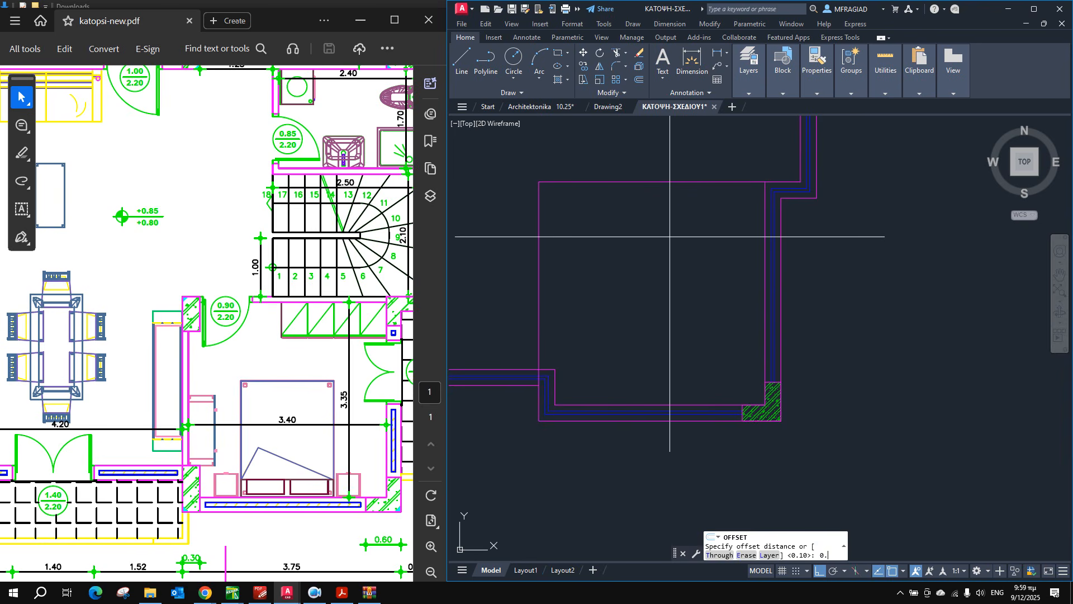
{"action": "type", "text": "1"}
{"action": "key", "text": "Return"}
{"action": "left_click", "coordinate": [677, 181]}
{"action": "left_click", "coordinate": [677, 219]}
{"action": "left_click", "coordinate": [540, 259]}
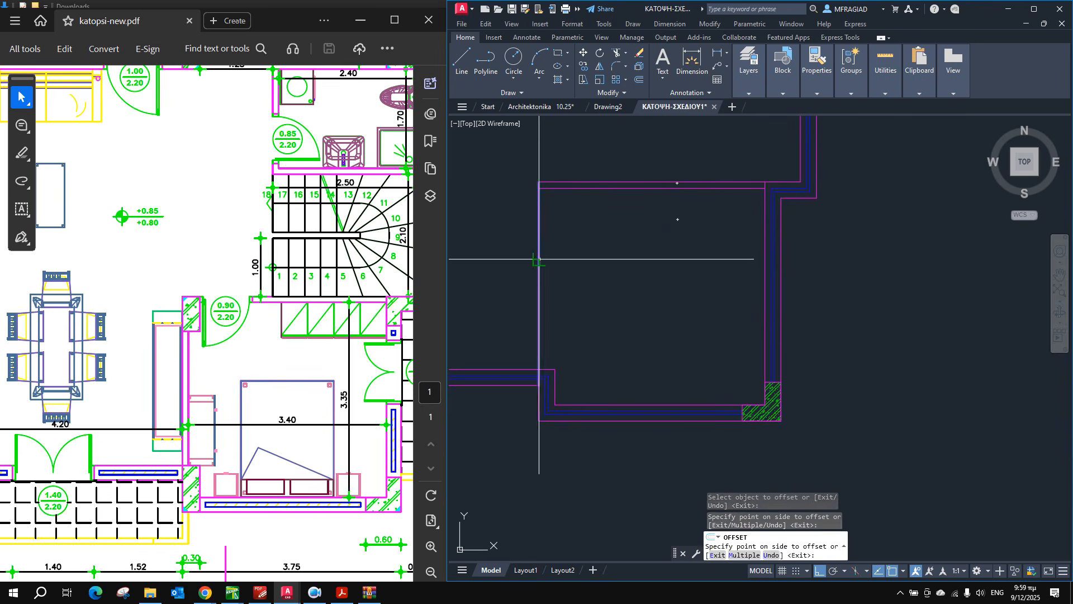
{"action": "left_click", "coordinate": [581, 252]}
{"action": "key", "text": "Escape"}
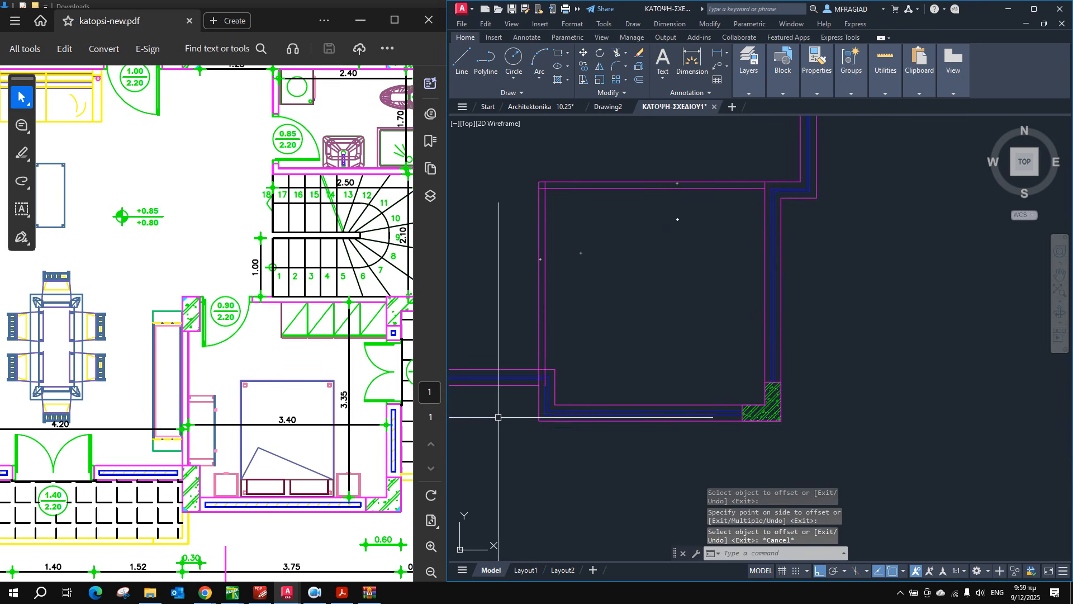
Shorten the lower ends of both vertical partition lines to the inner face of the lower exterior wall.
{"action": "scroll", "coordinate": [547, 370], "scroll_direction": "up", "scroll_amount": 4}
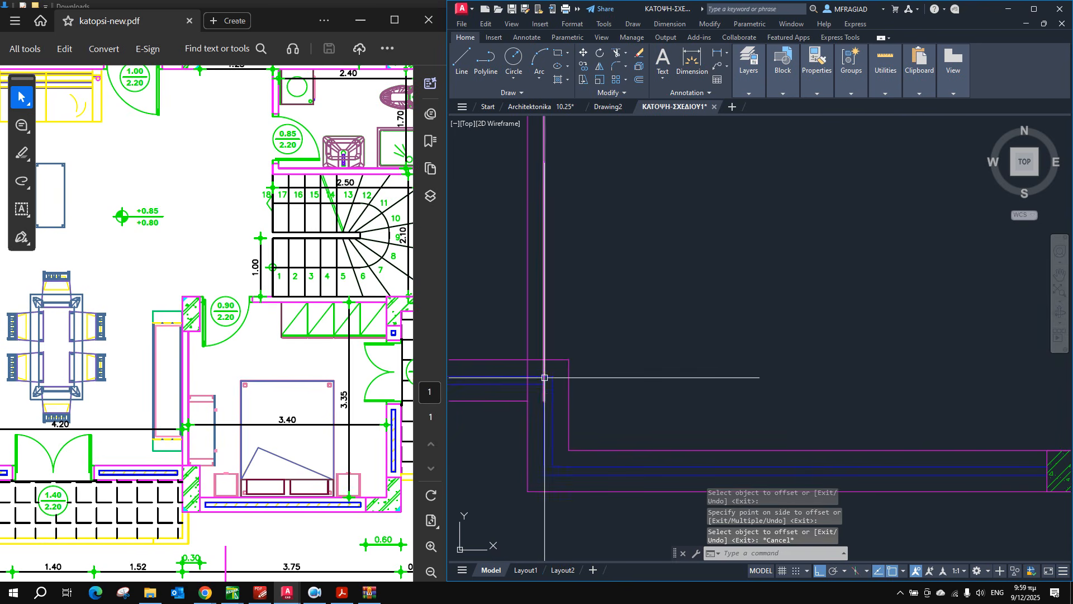
{"action": "left_click", "coordinate": [545, 395]}
{"action": "left_click", "coordinate": [544, 399]}
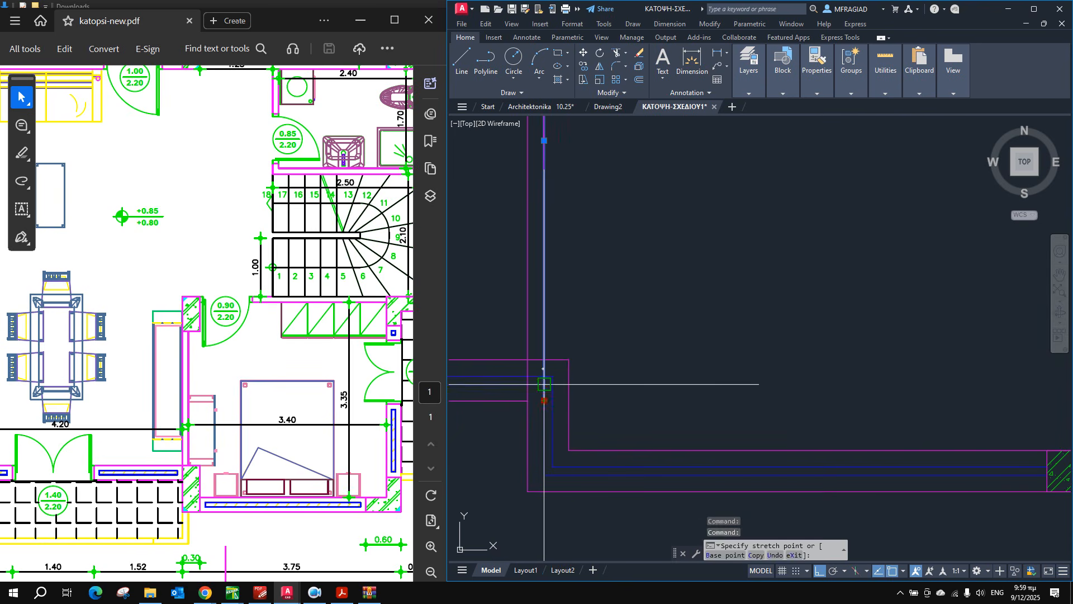
{"action": "key", "text": "Escape"}
{"action": "left_click", "coordinate": [526, 368]}
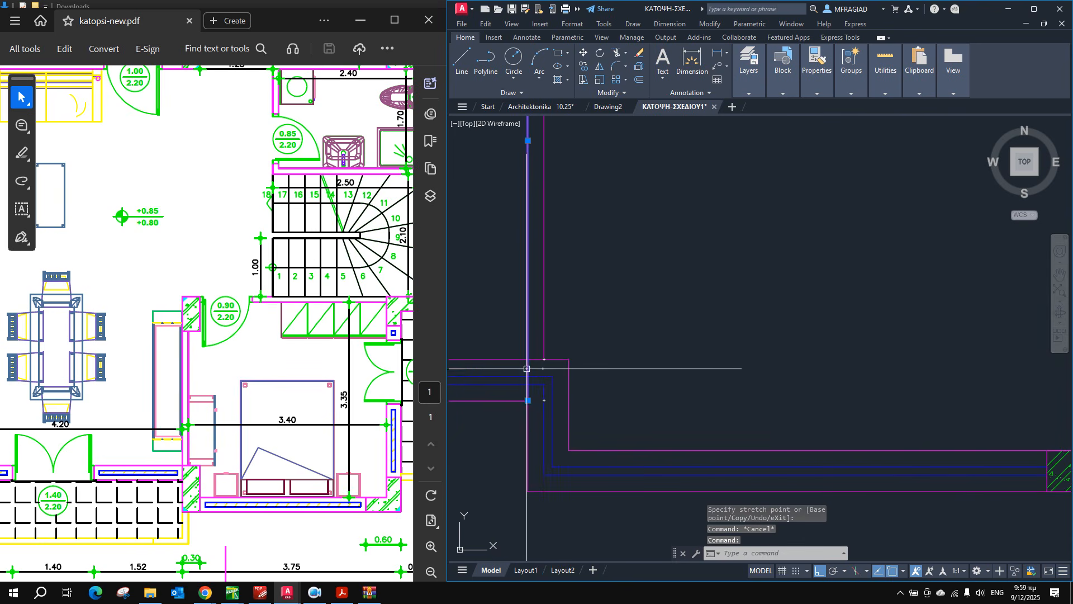
{"action": "left_click", "coordinate": [527, 400]}
Draw a 0.3 by 0.6 column rectangle inward from the outer corner where the two bedroom partitions meet.
{"action": "scroll", "coordinate": [570, 368], "scroll_direction": "down", "scroll_amount": 2}
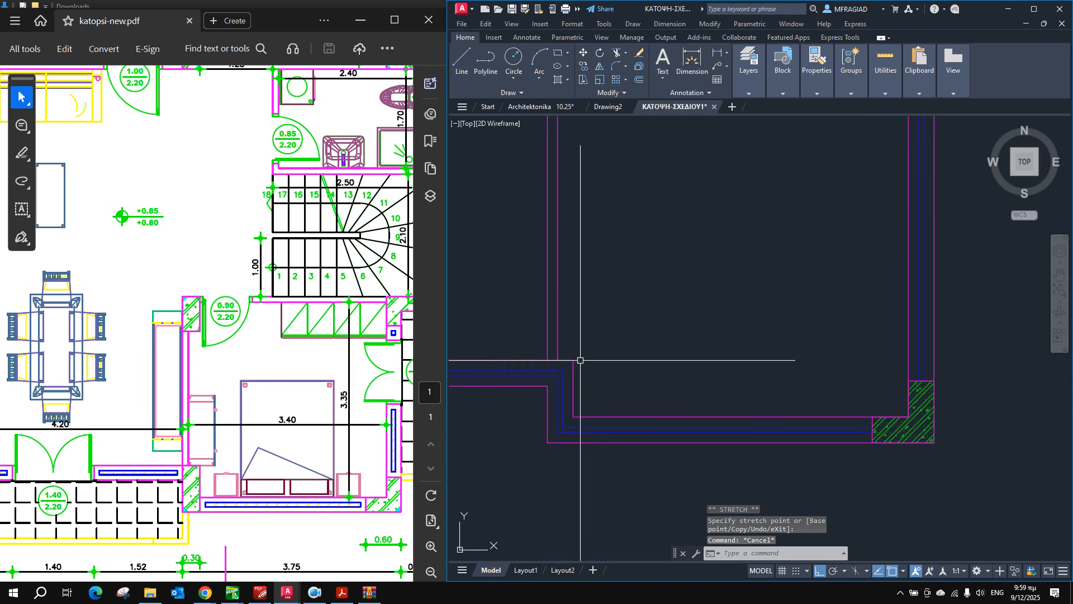
{"action": "mouse_move", "coordinate": [606, 291]}
{"action": "middle_mouse_down"}
{"action": "mouse_move", "coordinate": [622, 402]}
{"action": "mouse_move", "coordinate": [577, 359]}
{"action": "middle_mouse_up"}
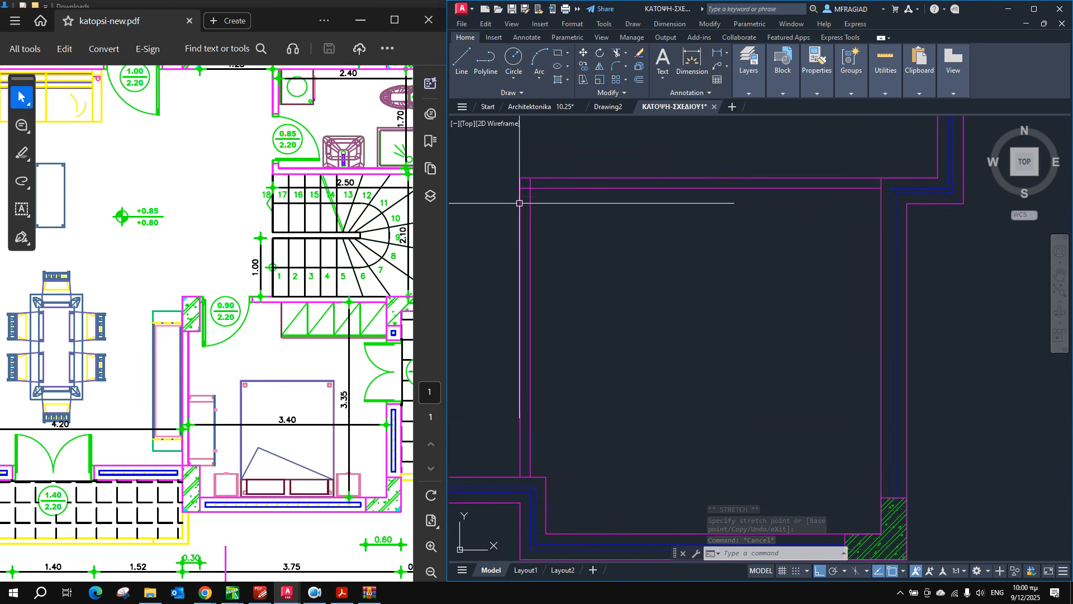
{"action": "left_click", "coordinate": [264, 303]}
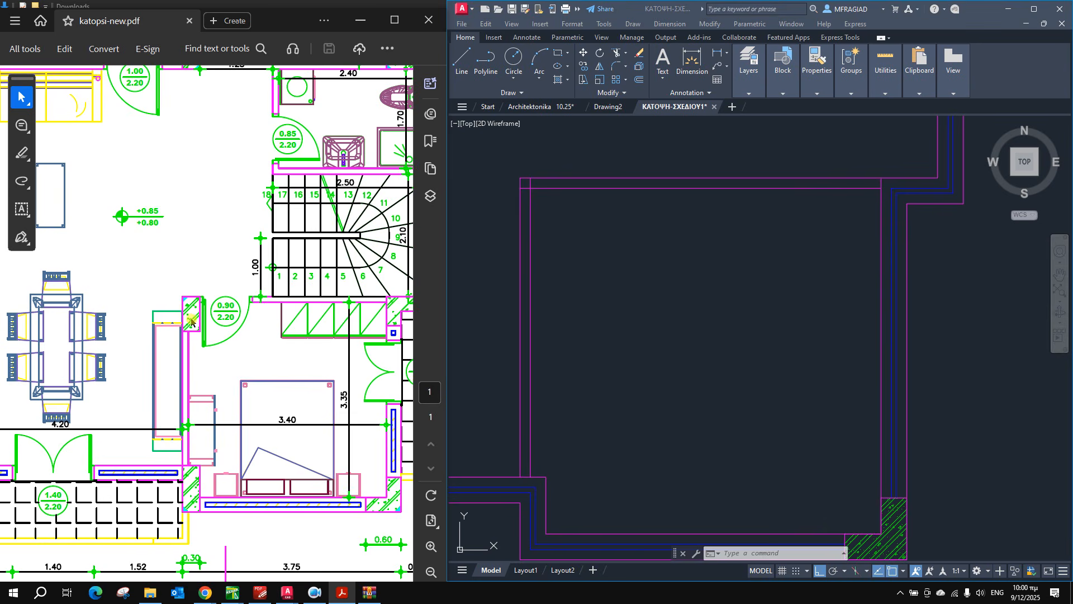
{"action": "left_click", "coordinate": [584, 224]}
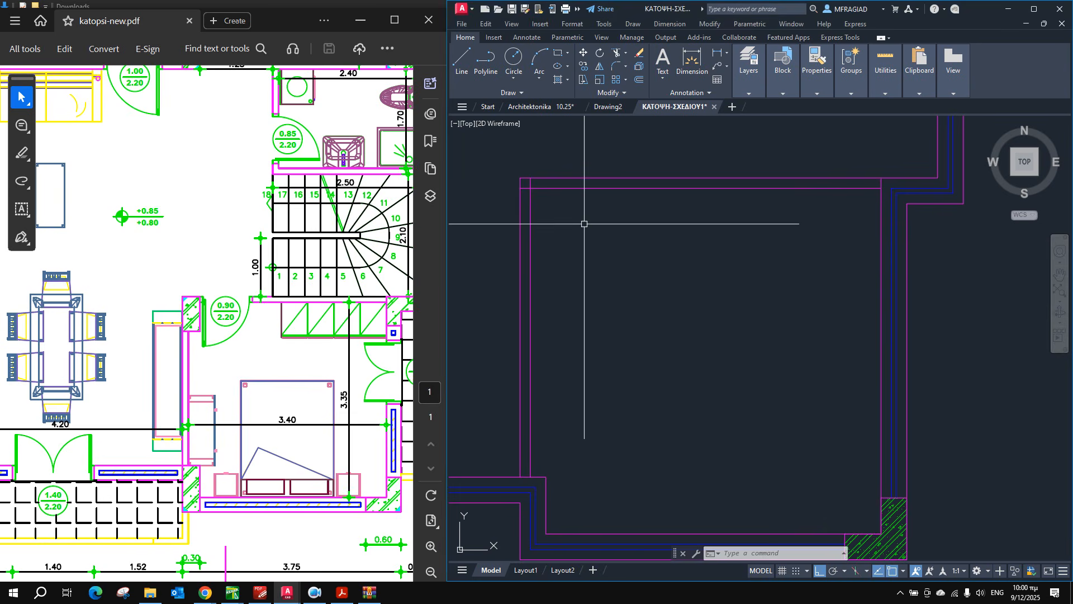
{"action": "middle_click_drag", "start_coordinate": [593, 218], "coordinate": [660, 271]}
{"action": "scroll", "coordinate": [664, 282], "scroll_direction": "up", "scroll_amount": 2}
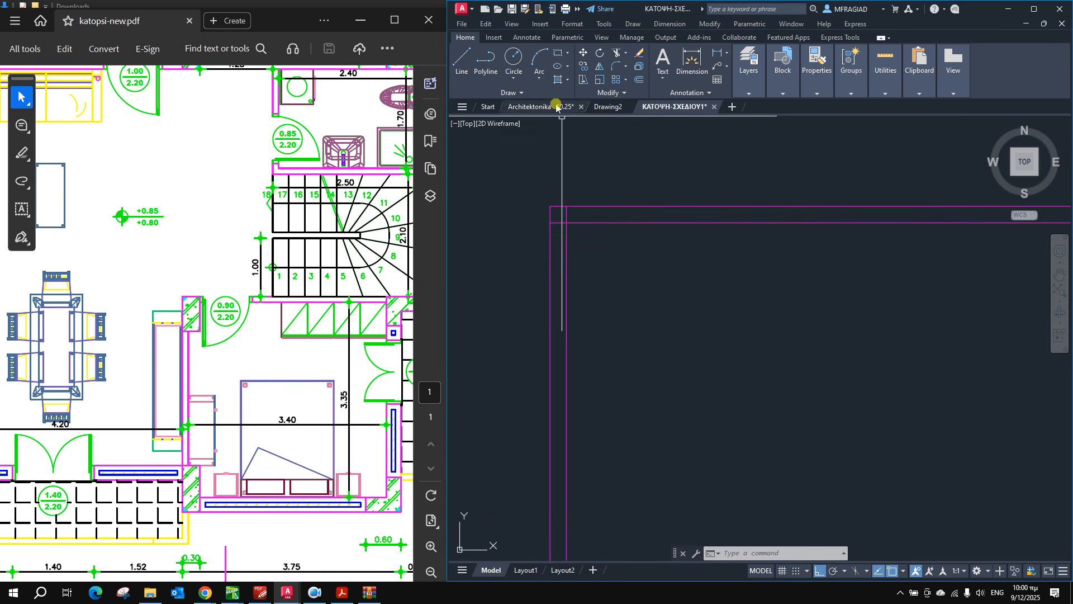
{"action": "left_click", "coordinate": [559, 54]}
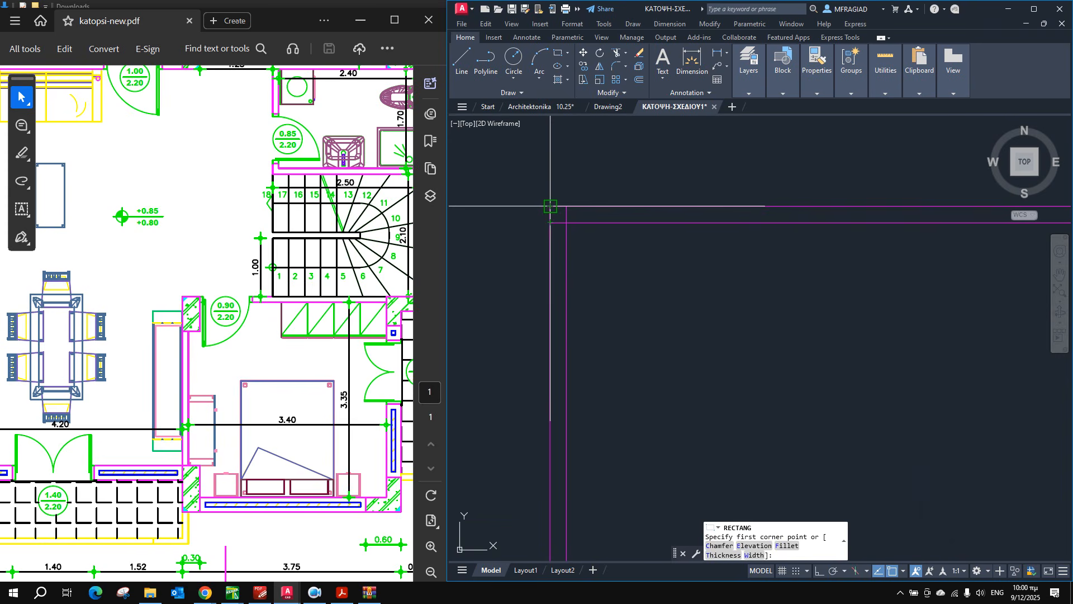
{"action": "left_click", "coordinate": [551, 207]}
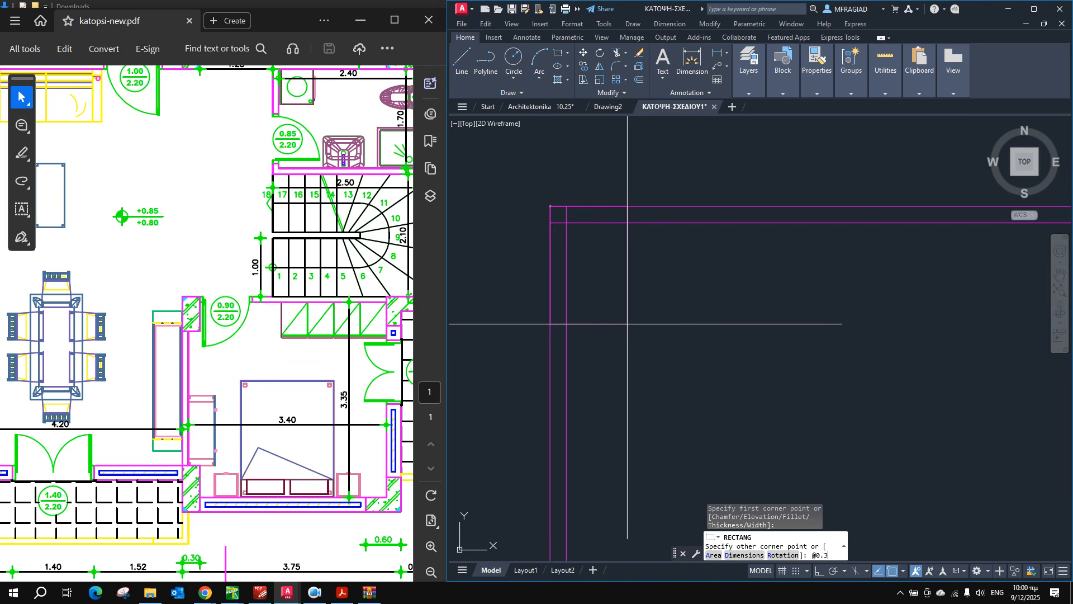
{"action": "type", "text": "@0.3,-0.6"}
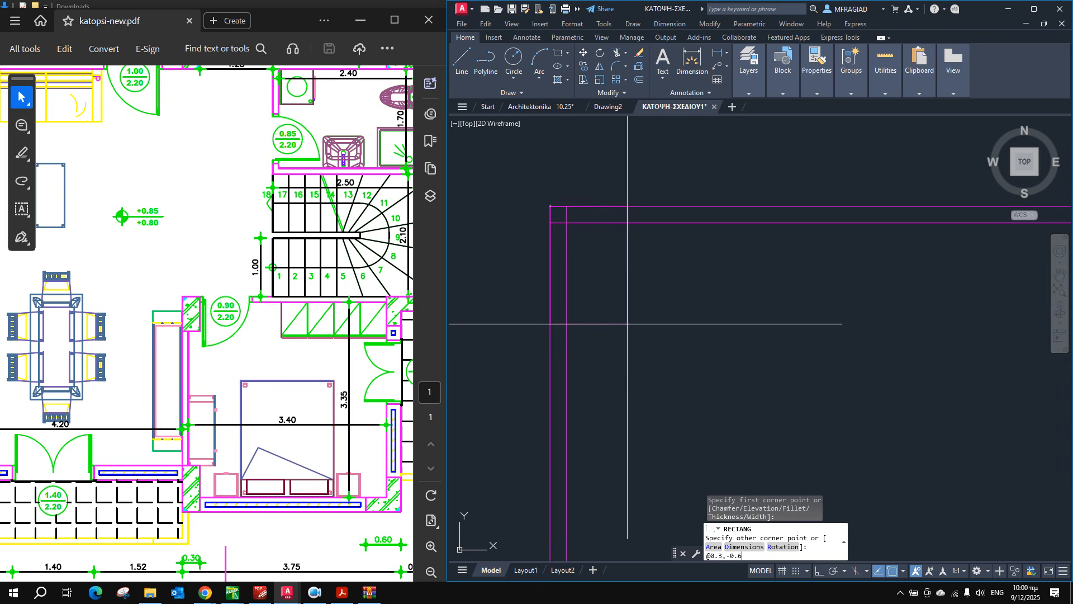
{"action": "key", "text": "Return"}
Trim the bedroom partition lines that run inside the new column rectangle.
{"action": "type", "text": "tr"}
{"action": "key", "text": "Return"}
{"action": "left_click", "coordinate": [581, 241]}
{"action": "left_click", "coordinate": [564, 221]}
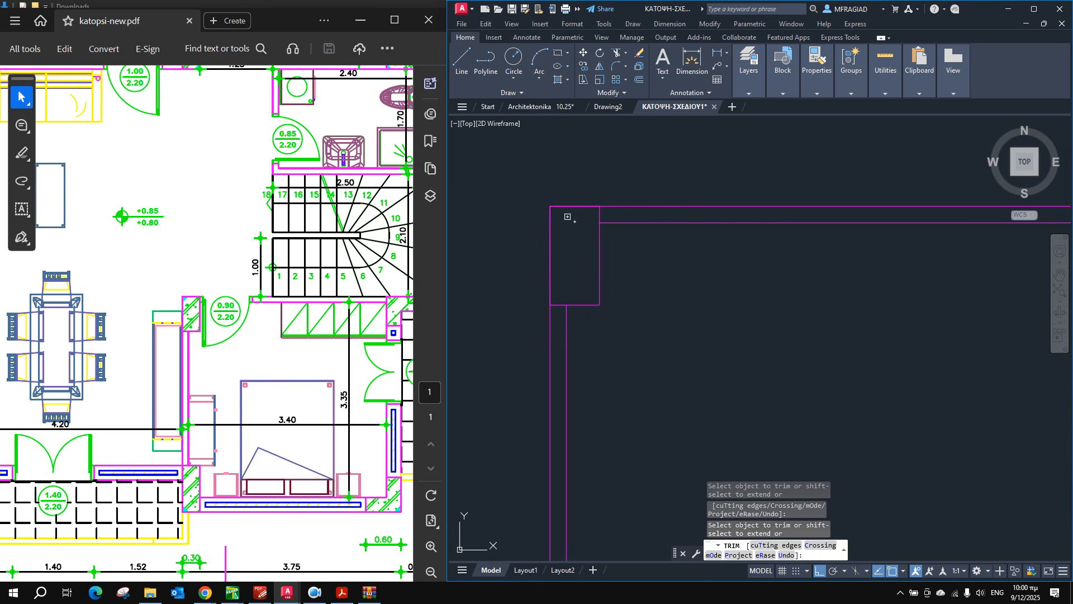
{"action": "key", "text": "Return"}
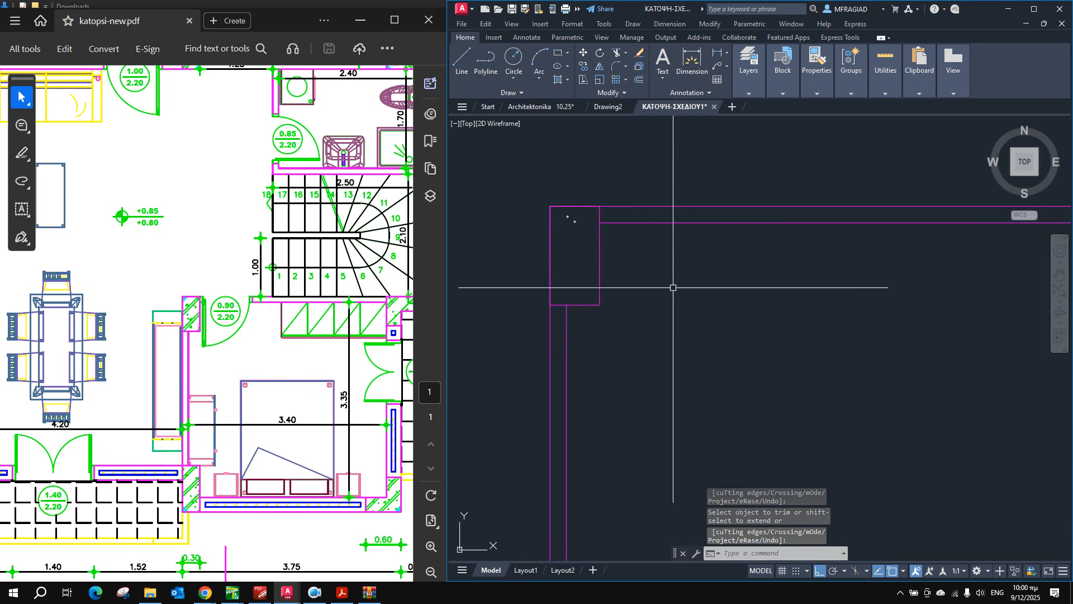
Move the single-leaf door block from the block collection to the new column's corner on the horizontal bedroom partition.
{"action": "scroll", "coordinate": [670, 284], "scroll_direction": "down", "scroll_amount": 4}
{"action": "middle_click_drag", "start_coordinate": [690, 304], "coordinate": [642, 294]}
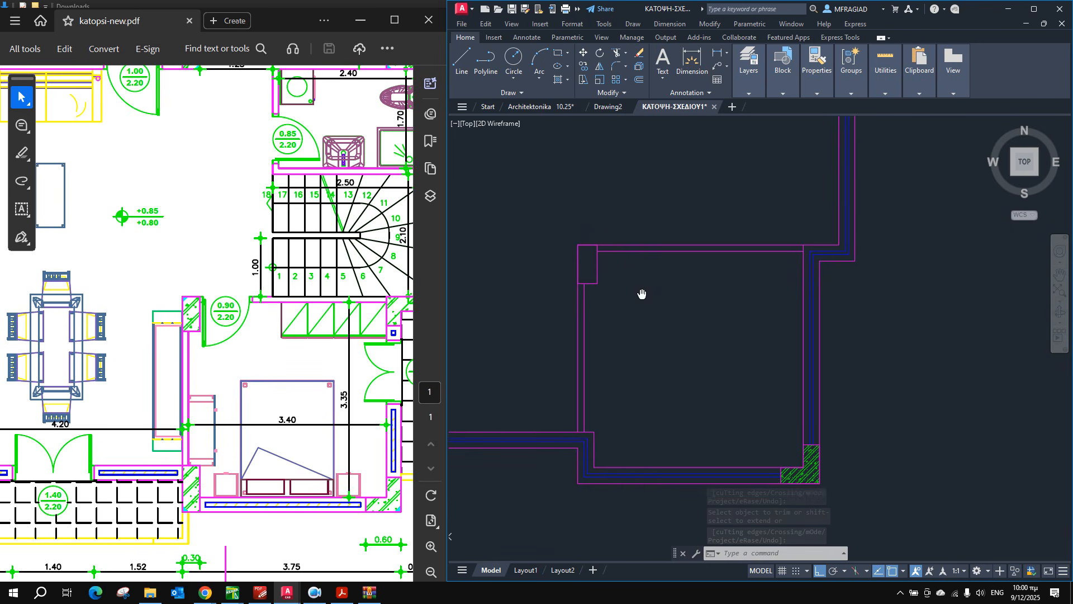
{"action": "scroll", "coordinate": [637, 264], "scroll_direction": "up", "scroll_amount": 2}
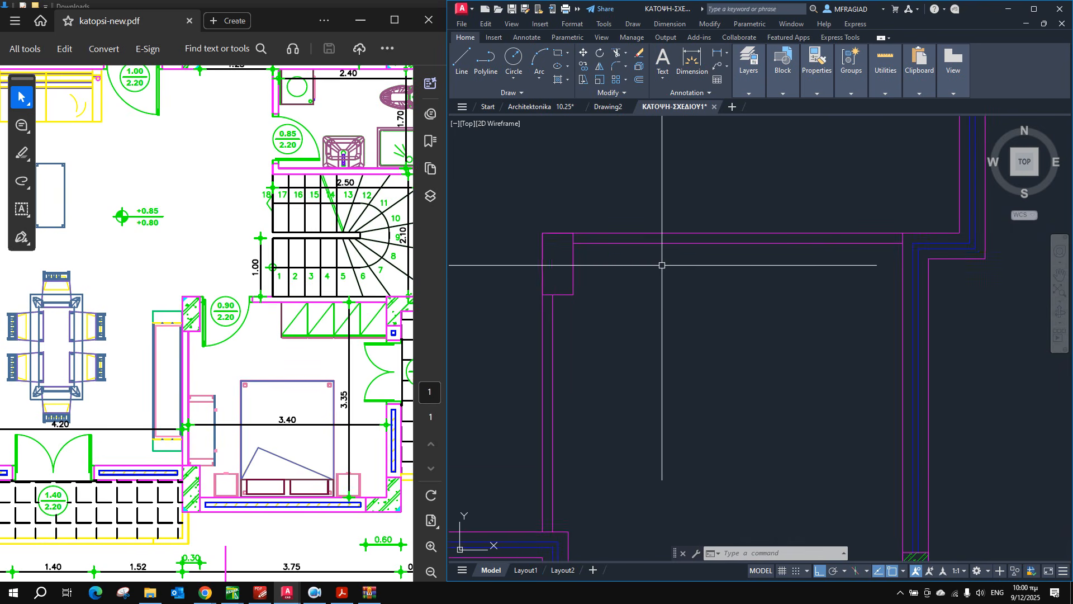
{"action": "scroll", "coordinate": [661, 265], "scroll_direction": "down", "scroll_amount": 5}
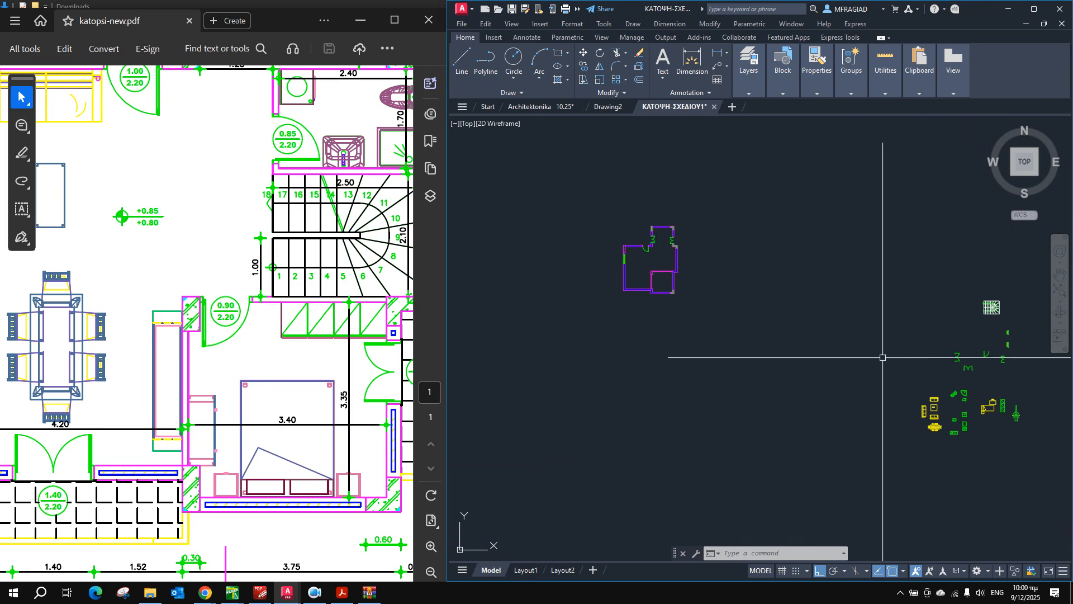
{"action": "scroll", "coordinate": [1027, 351], "scroll_direction": "up", "scroll_amount": 3}
{"action": "scroll", "coordinate": [827, 327], "scroll_direction": "up", "scroll_amount": 4}
{"action": "left_click", "coordinate": [794, 338]}
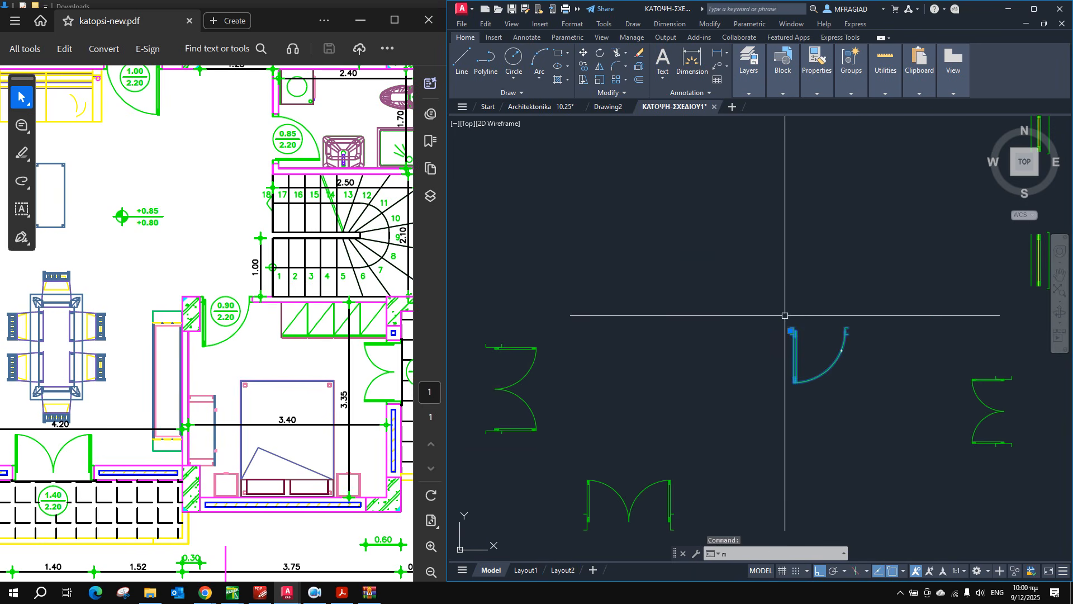
{"action": "key", "text": "Return"}
{"action": "scroll", "coordinate": [790, 323], "scroll_direction": "up", "scroll_amount": 3}
{"action": "left_click", "coordinate": [796, 344]}
{"action": "scroll", "coordinate": [822, 334], "scroll_direction": "down", "scroll_amount": 6}
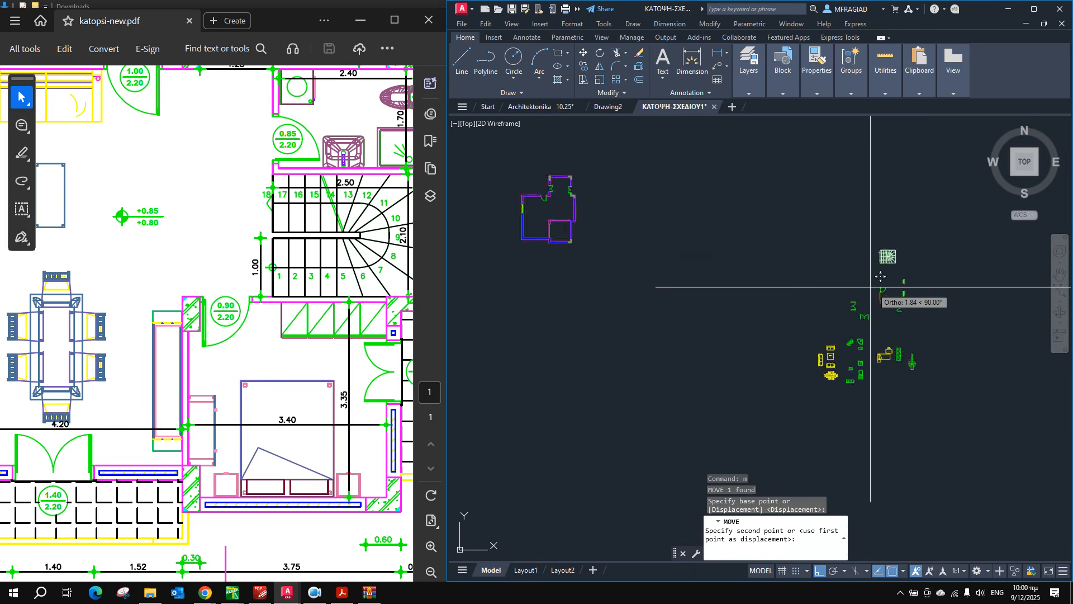
{"action": "scroll", "coordinate": [749, 291], "scroll_direction": "up", "scroll_amount": 8}
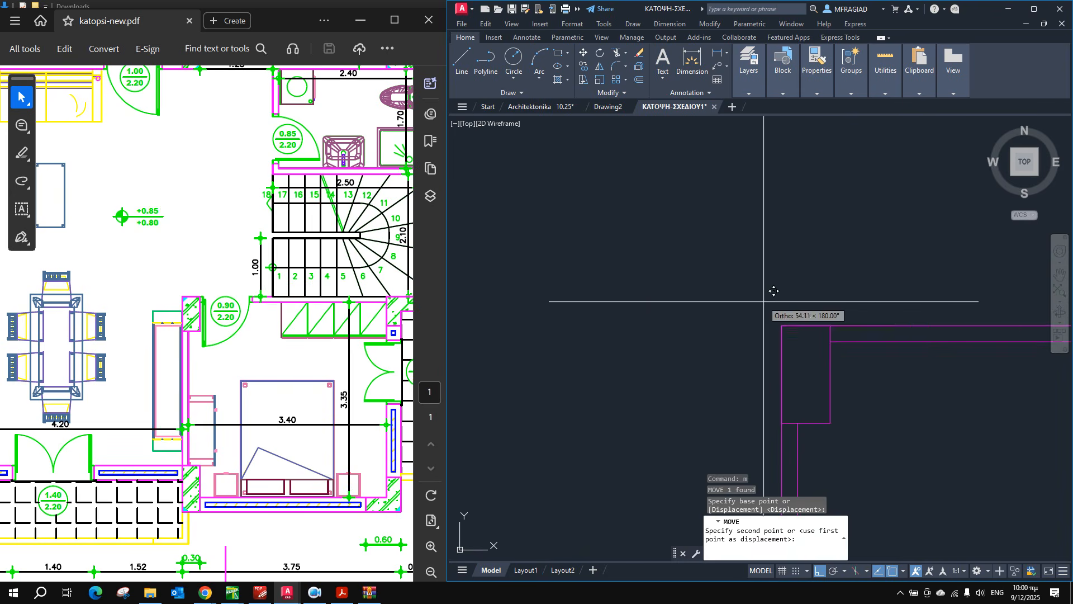
{"action": "left_click", "coordinate": [838, 330]}
{"action": "middle_click_drag", "start_coordinate": [886, 383], "coordinate": [624, 338]}
{"action": "key", "text": "Escape"}
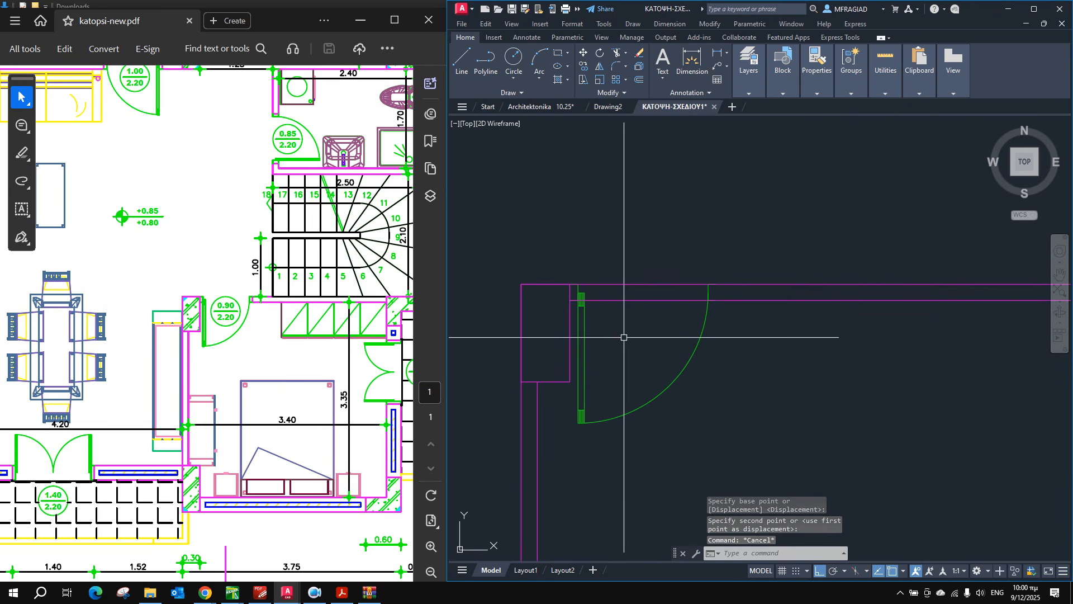
Measure the bedroom door's opening width from the column corner to the far edge of the door frame.
{"action": "type", "text": "d"}
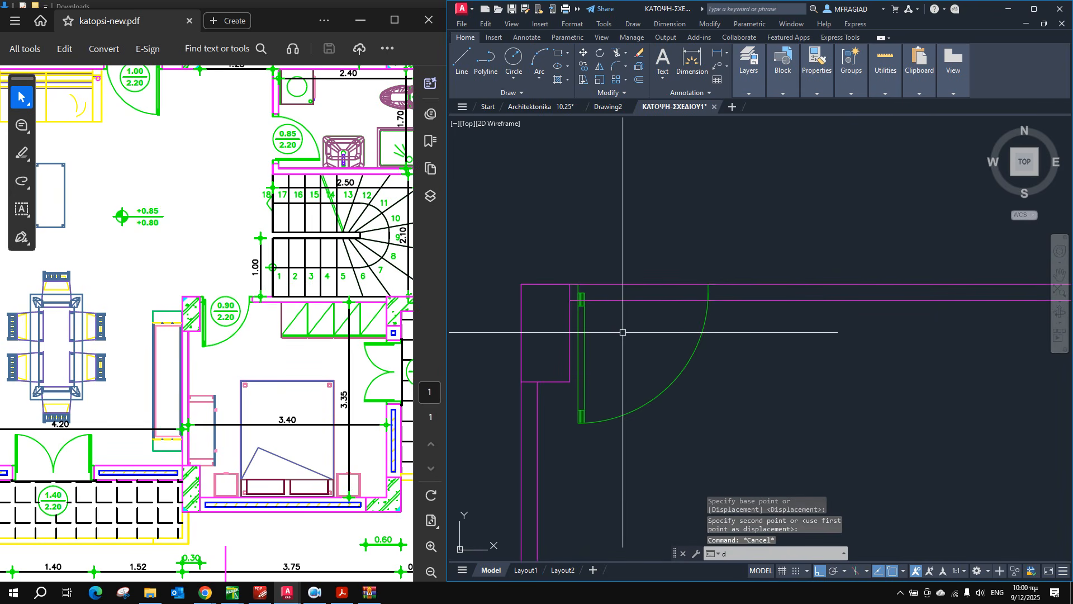
{"action": "type", "text": "i"}
{"action": "key", "text": "Return"}
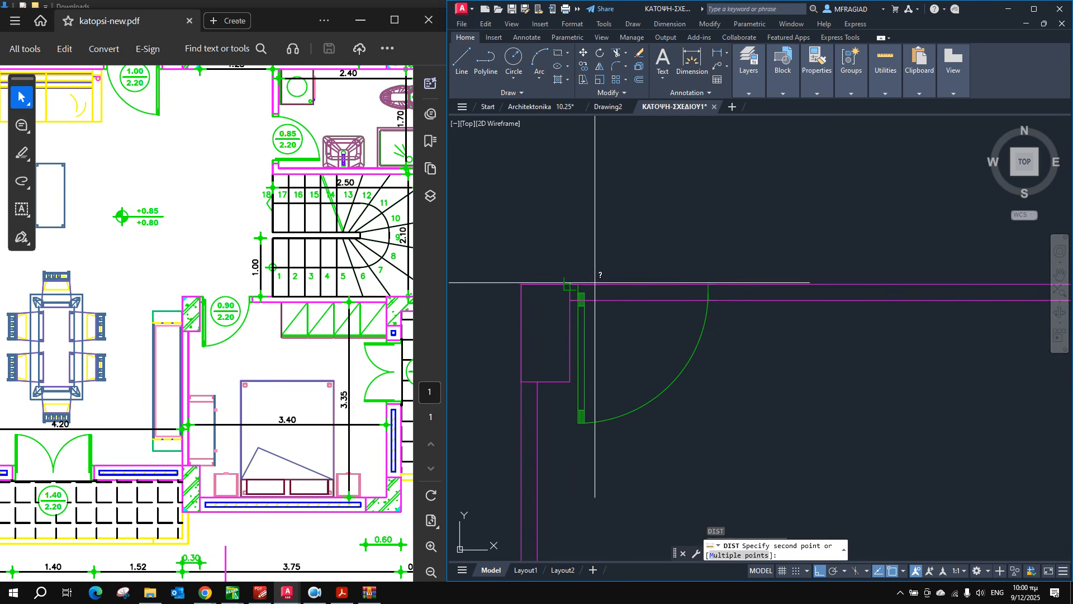
{"action": "left_click", "coordinate": [717, 284]}
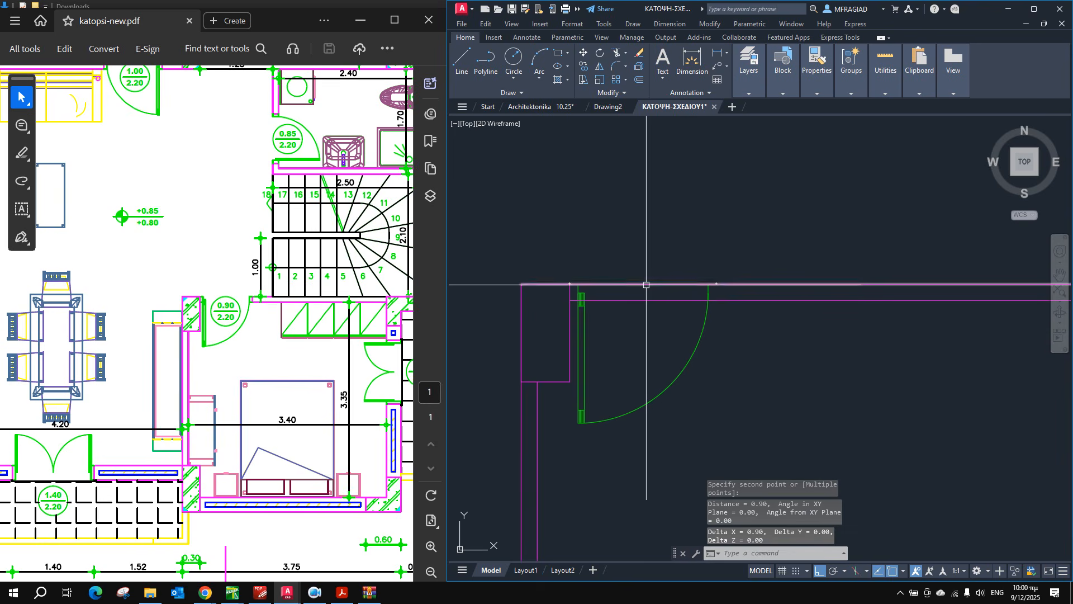
Draw a jamb line across the horizontal partition at the door's far edge, deleting the guide line drawn along the opening.
{"action": "type", "text": "l"}
{"action": "key", "text": "Return"}
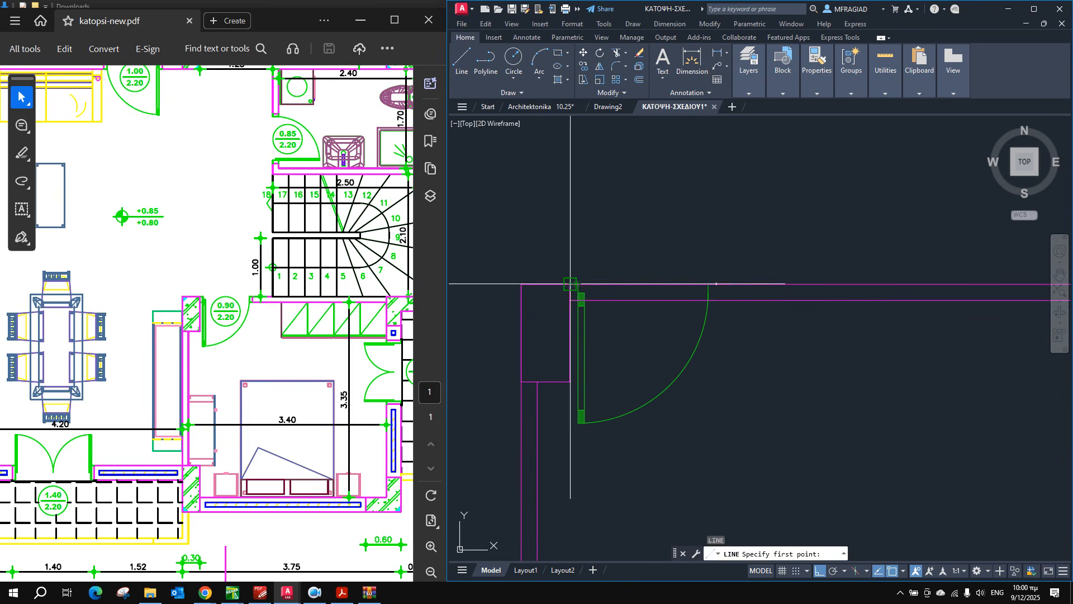
{"action": "left_click", "coordinate": [570, 284]}
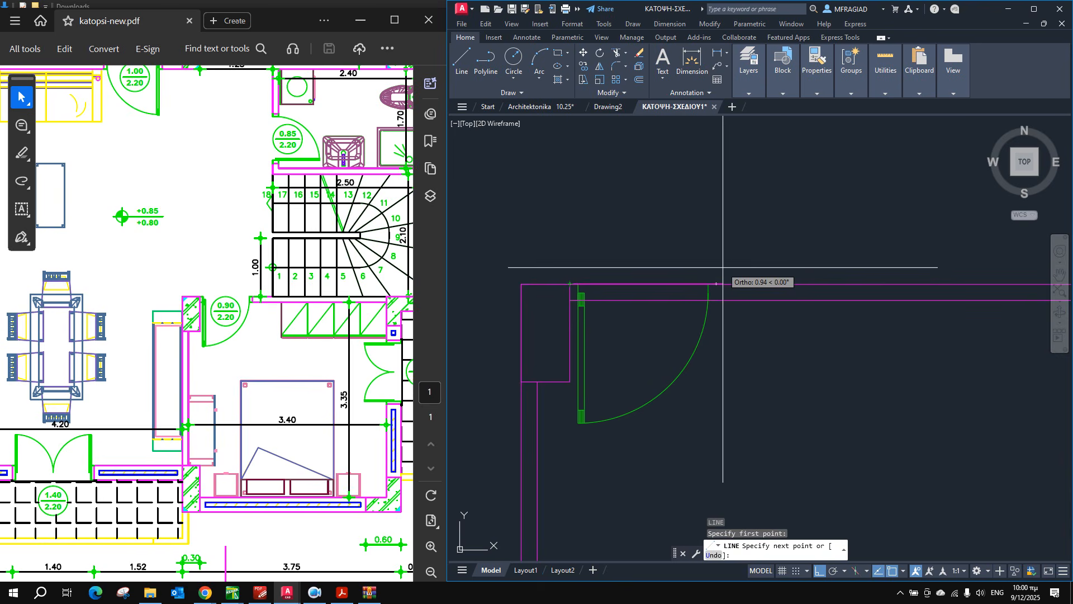
{"action": "key", "text": "Return"}
{"action": "left_click", "coordinate": [716, 300]}
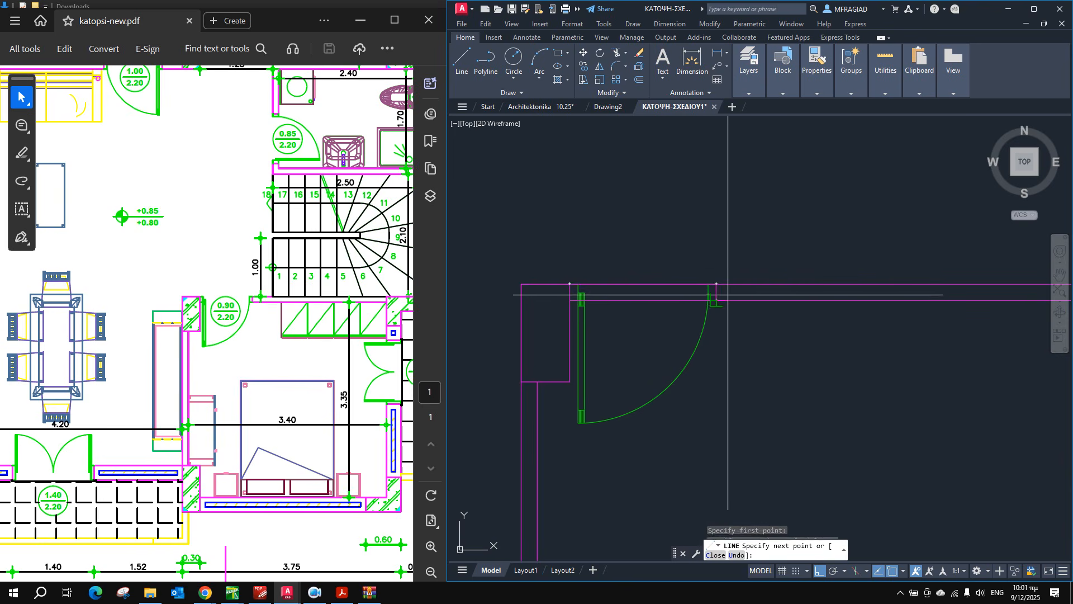
{"action": "key", "text": "Escape"}
{"action": "left_click", "coordinate": [683, 285]}
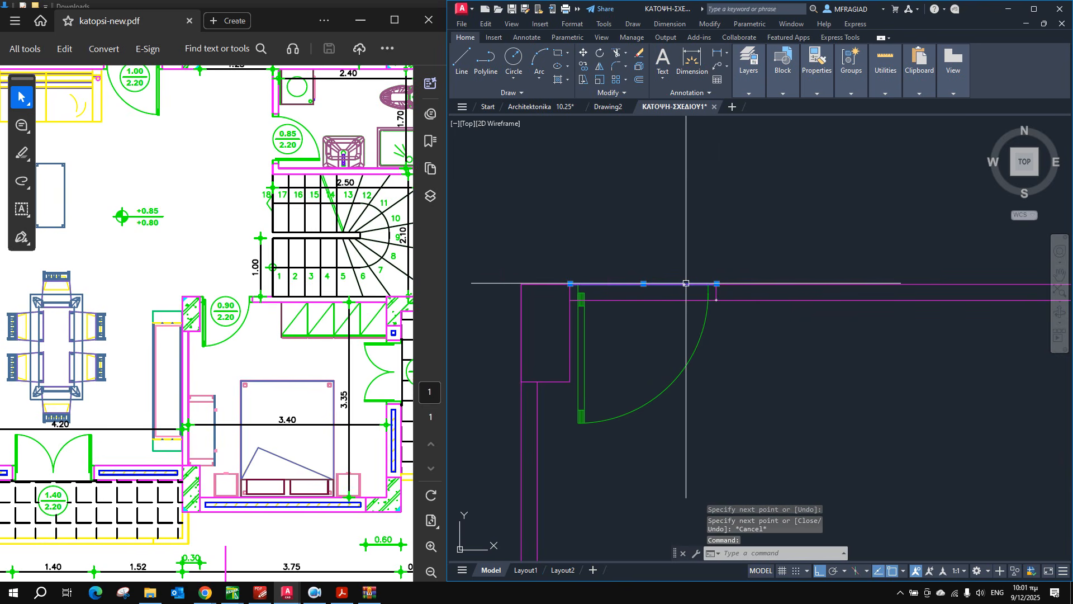
{"action": "key", "text": "Delete"}
Shorten both horizontal partition lines to the jamb line so that the door opening is clear.
{"action": "left_click", "coordinate": [633, 283]}
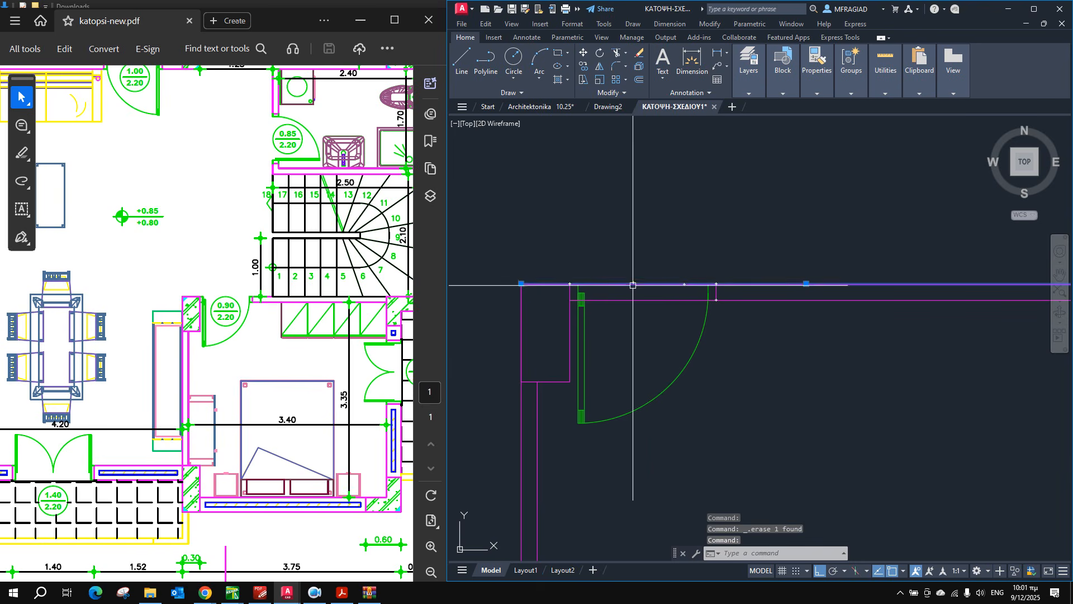
{"action": "left_click", "coordinate": [521, 284]}
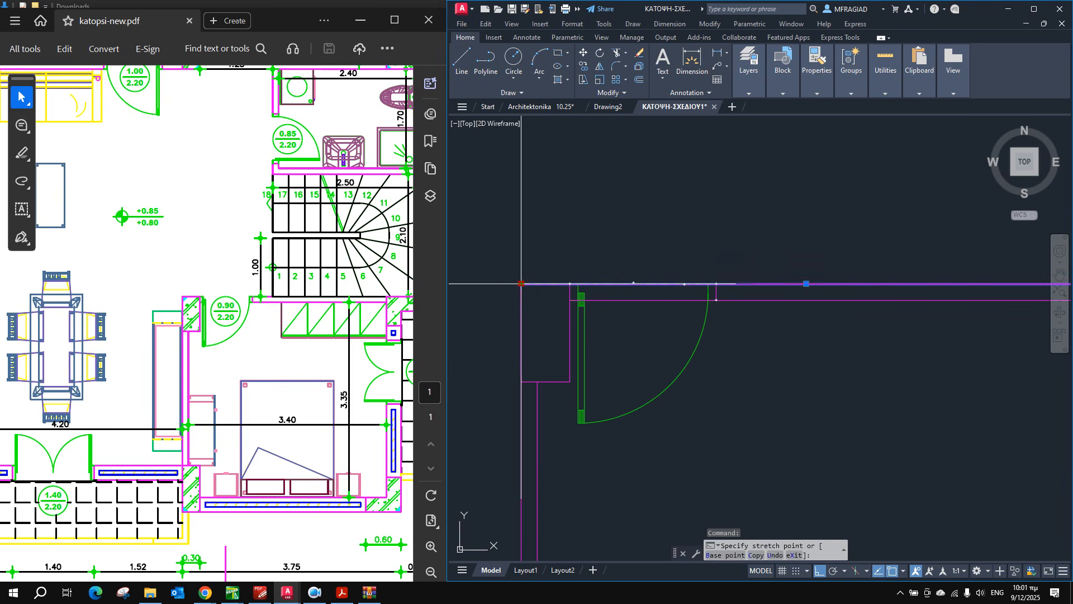
{"action": "left_click", "coordinate": [717, 286]}
{"action": "left_click", "coordinate": [635, 300]}
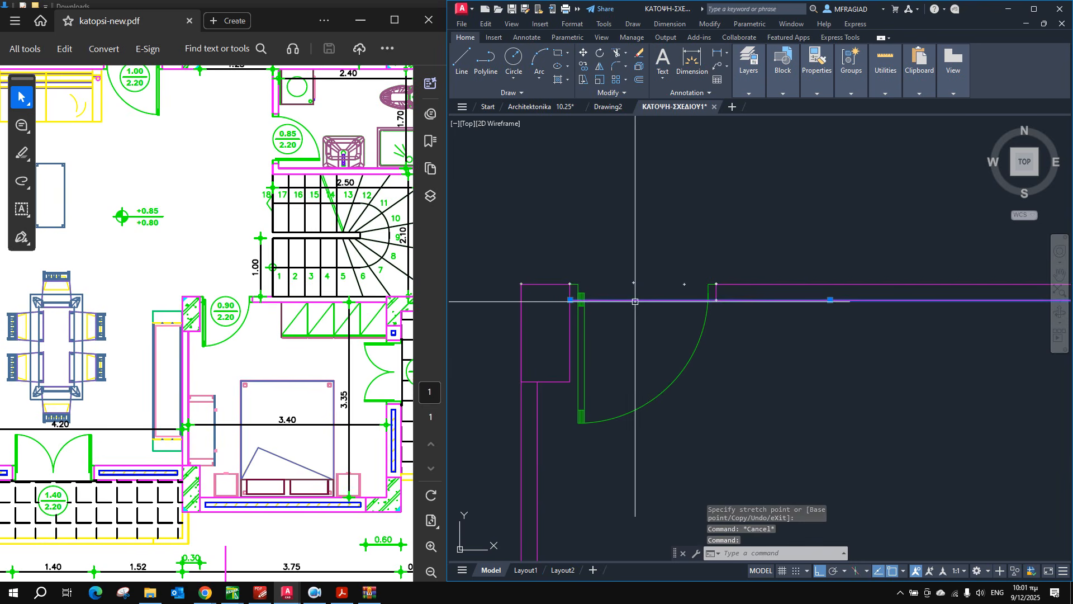
{"action": "left_click", "coordinate": [568, 300]}
{"action": "left_click", "coordinate": [717, 300]}
{"action": "key", "text": "Escape"}
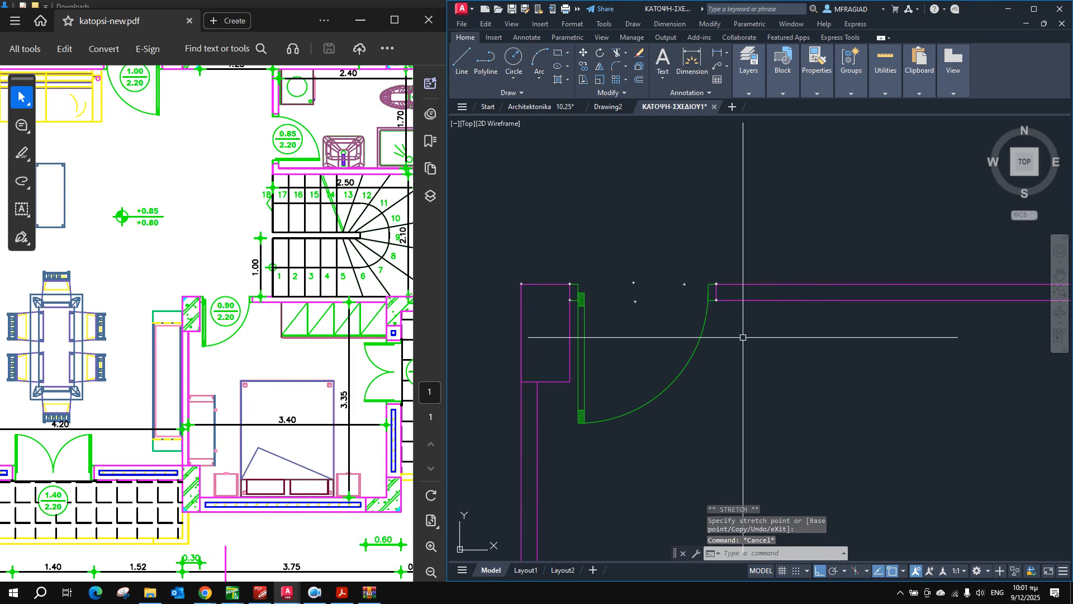
Examine katopsi-new.pdf for the position and dimensions of the balcony door in the bedroom's exterior side wall.
{"action": "scroll", "coordinate": [619, 291], "scroll_direction": "down", "scroll_amount": 2}
{"action": "mouse_move", "coordinate": [689, 359]}
{"action": "middle_mouse_down"}
{"action": "mouse_move", "coordinate": [607, 301]}
{"action": "mouse_move", "coordinate": [599, 220]}
{"action": "mouse_move", "coordinate": [610, 232]}
{"action": "middle_mouse_up"}
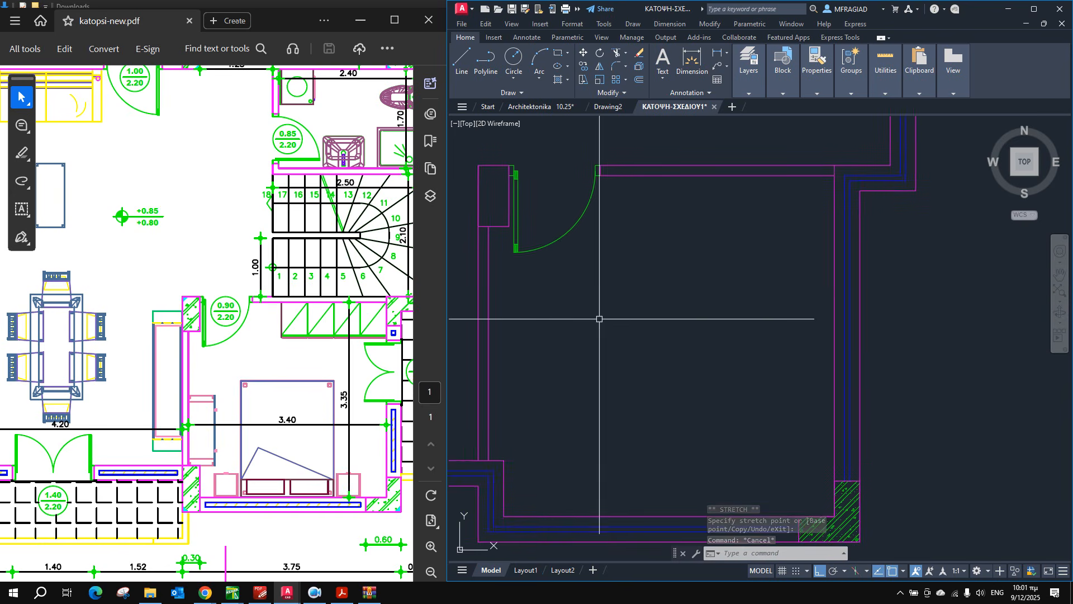
{"action": "left_click", "coordinate": [370, 323]}
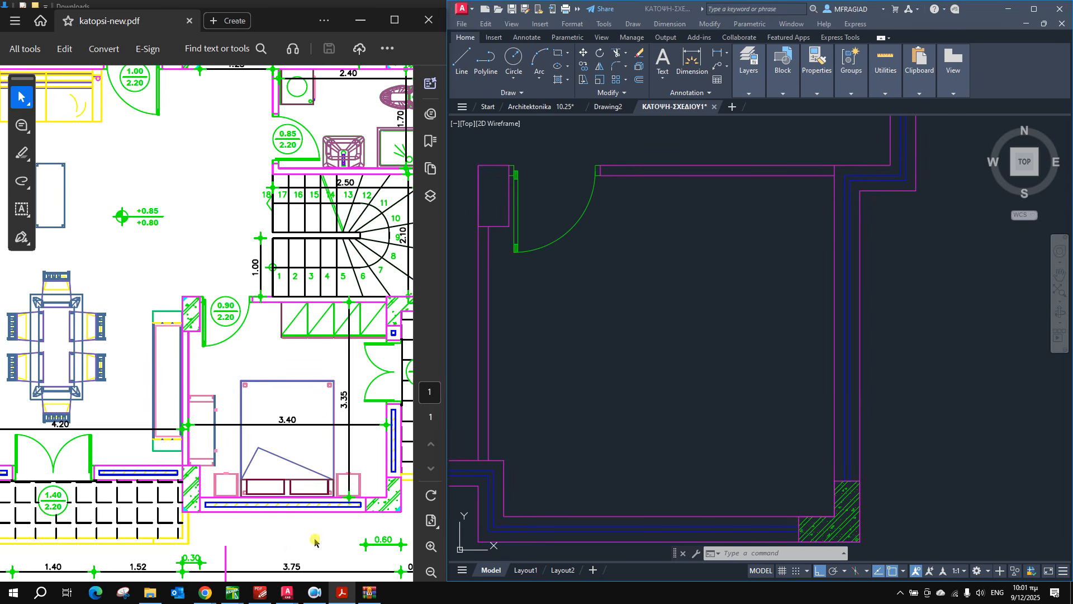
{"action": "scroll", "coordinate": [323, 395], "scroll_direction": "down", "scroll_amount": 2, "text": "ctrl"}
{"action": "scroll", "coordinate": [378, 371], "scroll_direction": "up", "scroll_amount": 6, "text": "ctrl"}
{"action": "scroll", "coordinate": [358, 366], "scroll_direction": "down", "scroll_amount": 3, "text": "ctrl"}
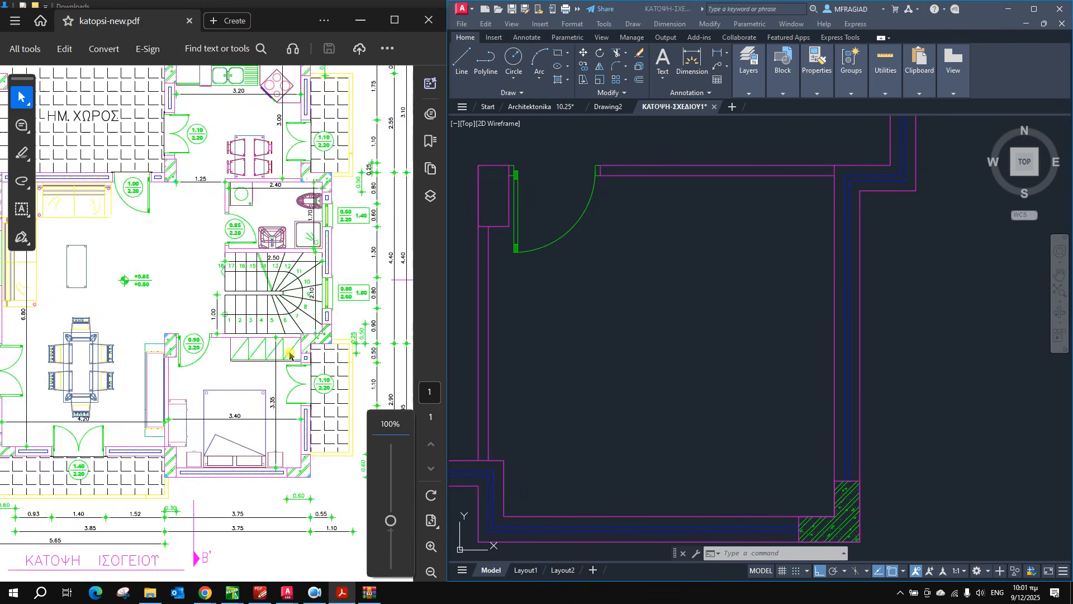
{"action": "scroll", "coordinate": [338, 352], "scroll_direction": "up", "scroll_amount": 2, "text": "ctrl"}
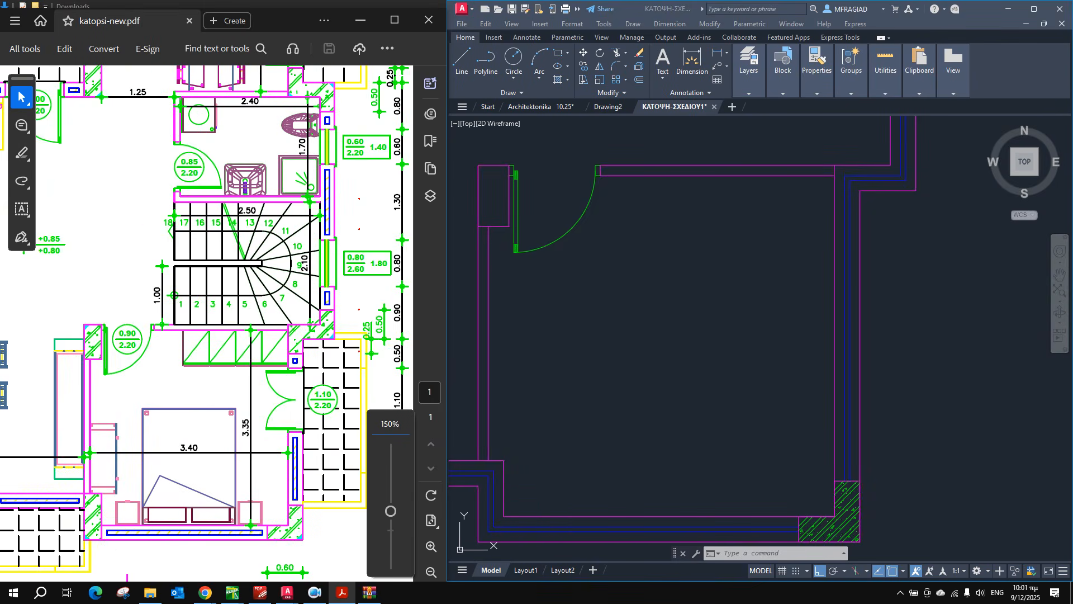
In AutoCAD, draw a jamb line across the bedroom's exterior side wall 0.5 m below its upper outer corner, then delete the guide line.
{"action": "left_click", "coordinate": [766, 306]}
{"action": "middle_click_drag", "start_coordinate": [905, 201], "coordinate": [743, 215]}
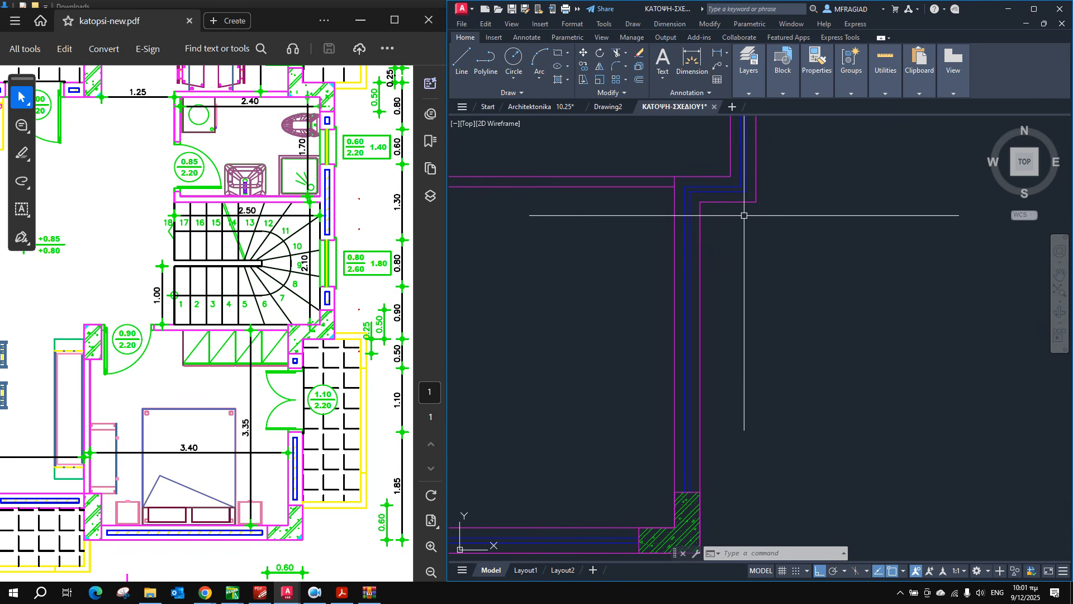
{"action": "type", "text": "l"}
{"action": "key", "text": "Return"}
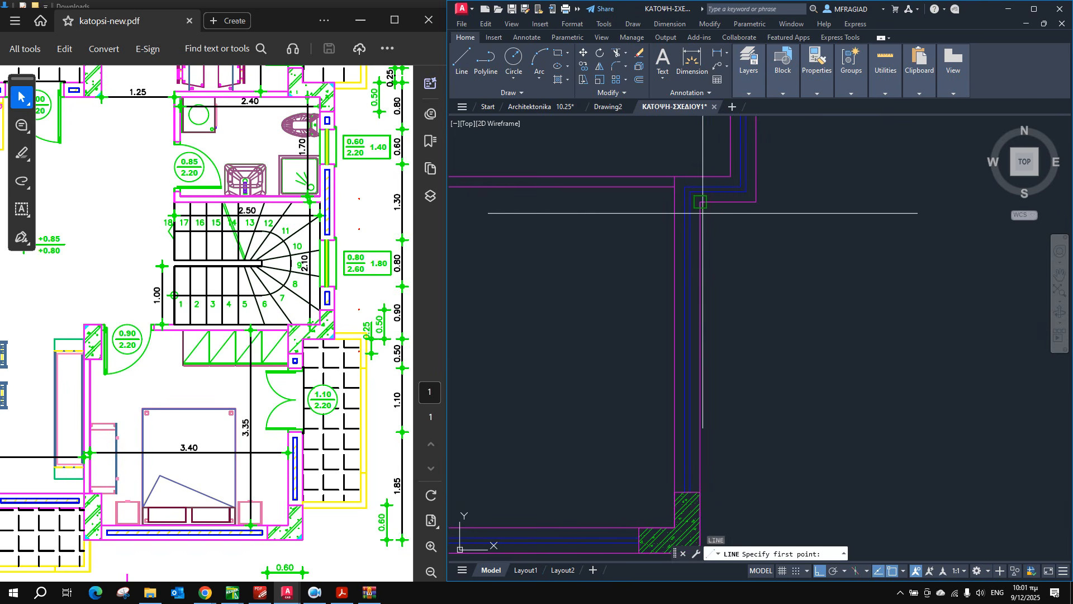
{"action": "left_click", "coordinate": [703, 213]}
{"action": "type", "text": "0.5"}
{"action": "key", "text": "Return"}
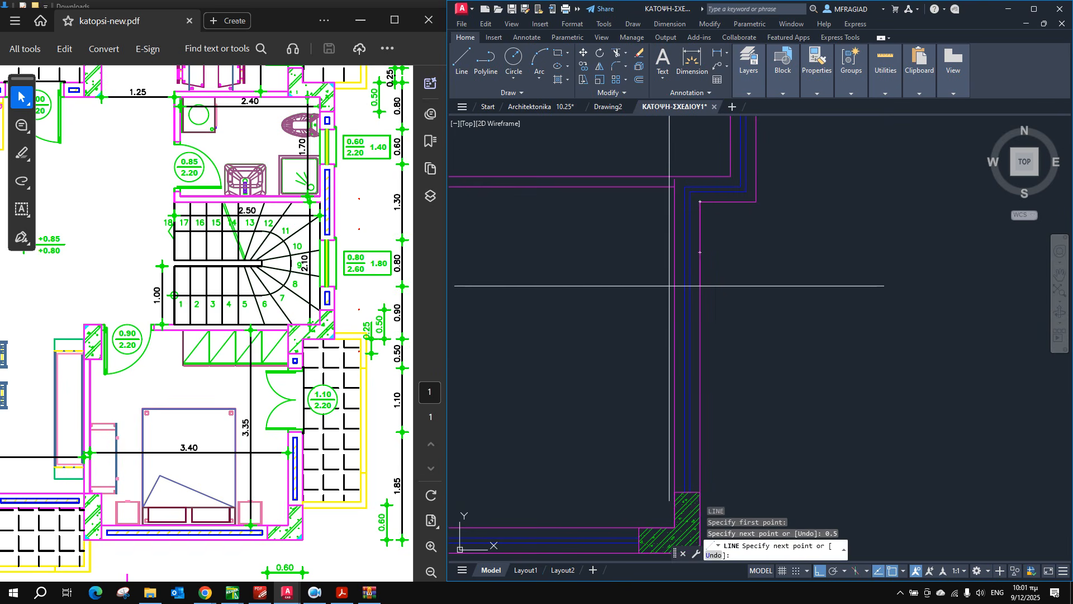
{"action": "key", "text": "Escape"}
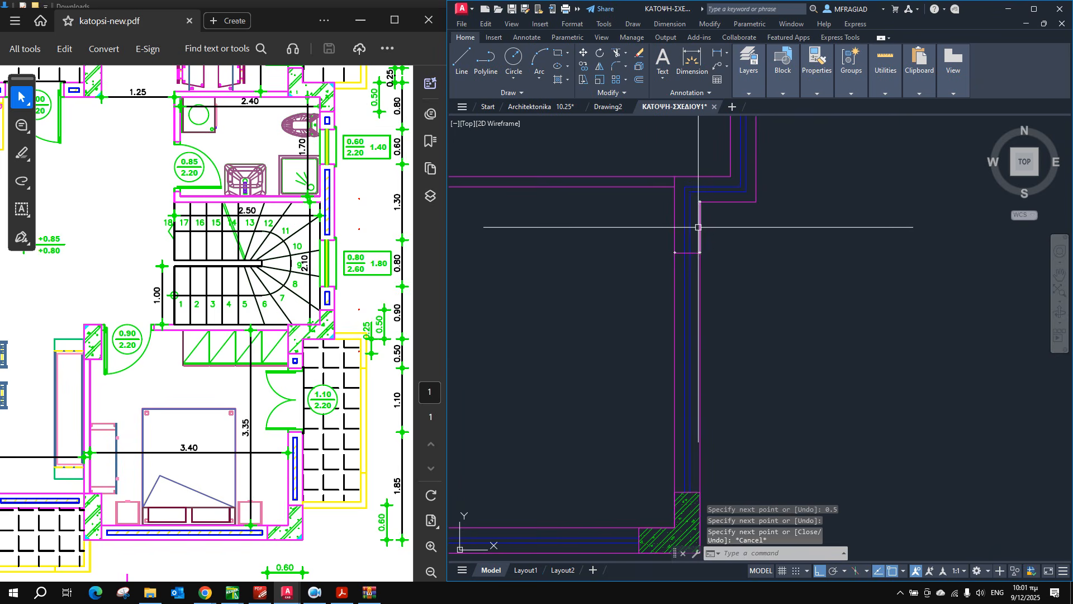
{"action": "left_click", "coordinate": [699, 228]}
{"action": "key", "text": "Delete"}
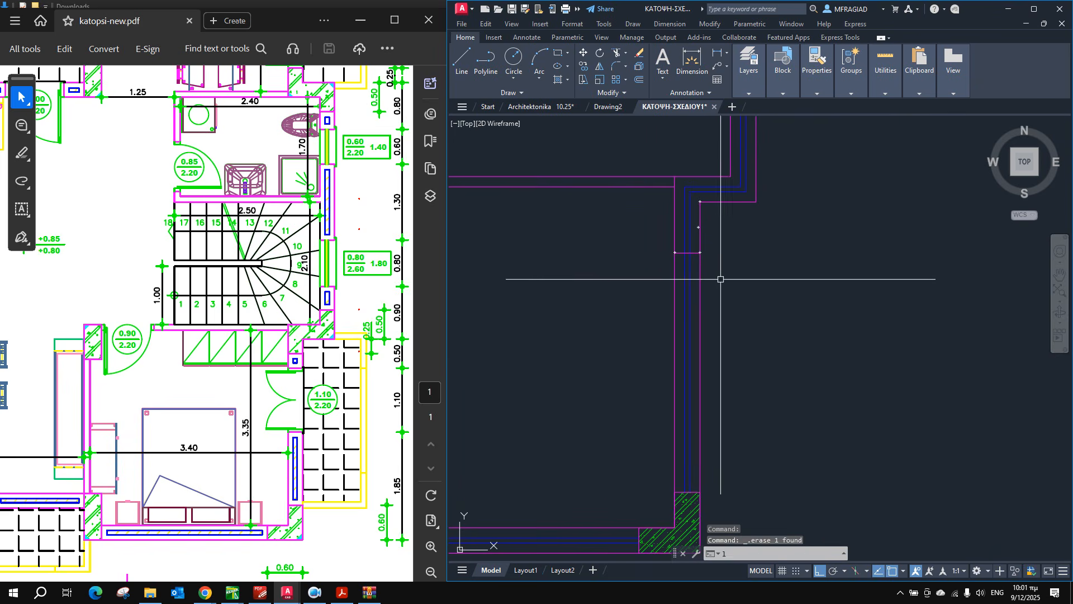
Draw the balcony door's second jamb line across the side wall, 1.1 m below the first jamb.
{"action": "type", "text": "l"}
{"action": "key", "text": "Return"}
{"action": "left_click", "coordinate": [700, 252]}
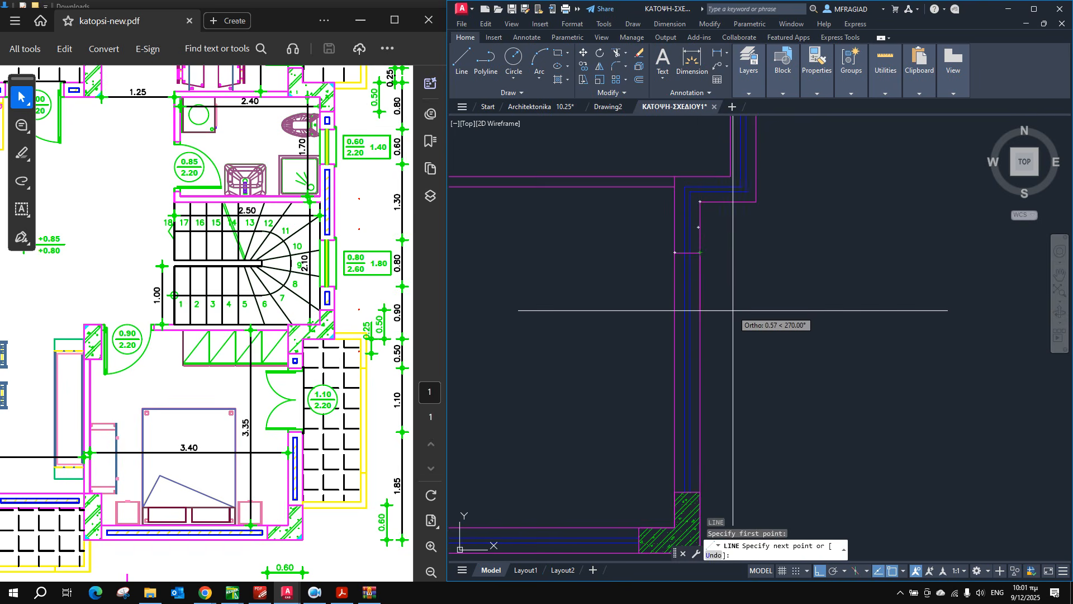
{"action": "type", "text": "1.1"}
{"action": "key", "text": "Return"}
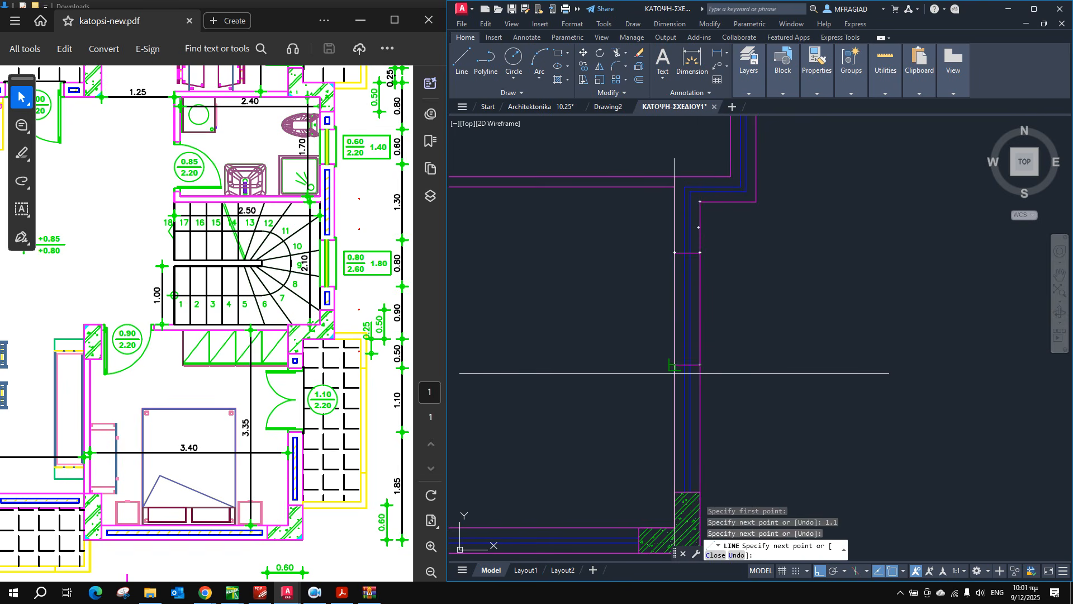
{"action": "key", "text": "Escape"}
Trim the wall and insulation lines between the two jambs to clear the balcony door opening.
{"action": "type", "text": "tr"}
{"action": "key", "text": "Return"}
{"action": "left_click", "coordinate": [731, 324]}
{"action": "left_click", "coordinate": [666, 299]}
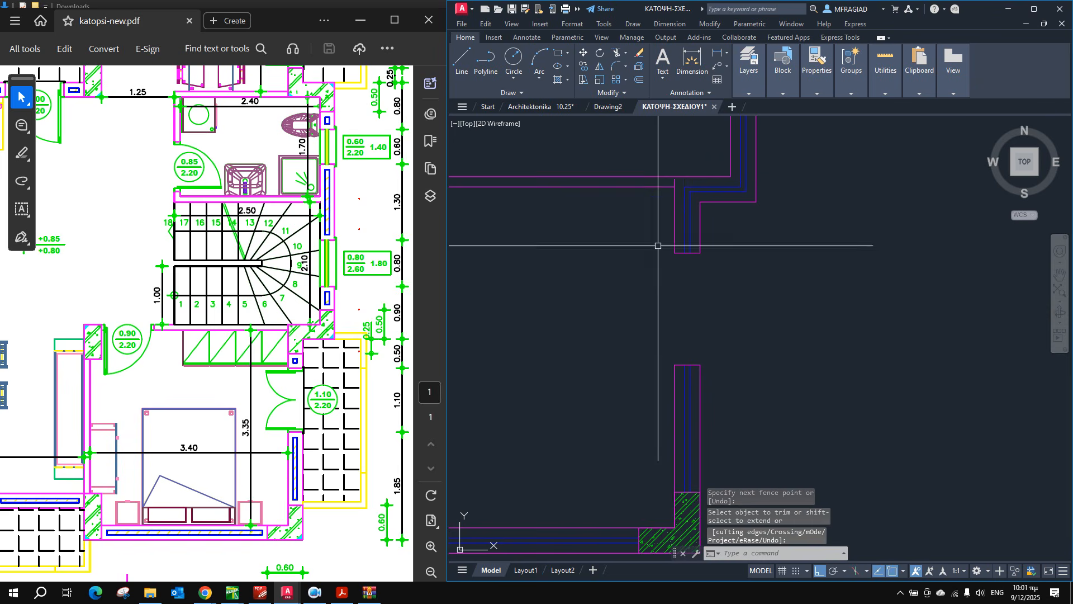
Insert the mpalkonoporta110 door block in the opening, placed at the outer corner of the lower jamb with leaves opening into the bedroom.
{"action": "left_click", "coordinate": [818, 87]}
{"action": "mouse_move", "coordinate": [771, 85]}
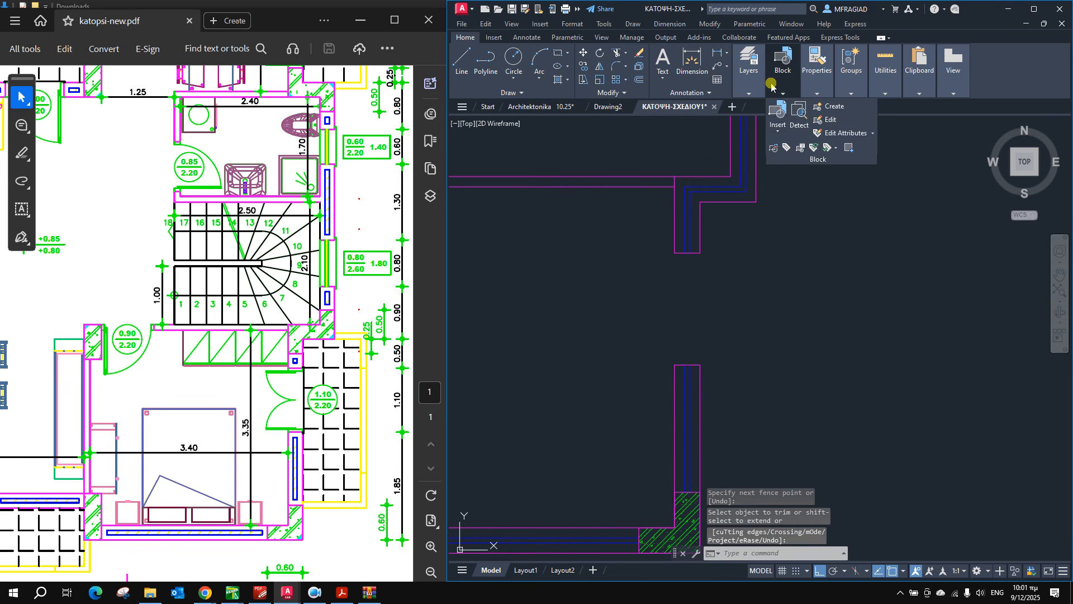
{"action": "left_click", "coordinate": [777, 133]}
{"action": "scroll", "coordinate": [868, 183], "scroll_direction": "down", "scroll_amount": 5}
{"action": "scroll", "coordinate": [868, 183], "scroll_direction": "down", "scroll_amount": 5}
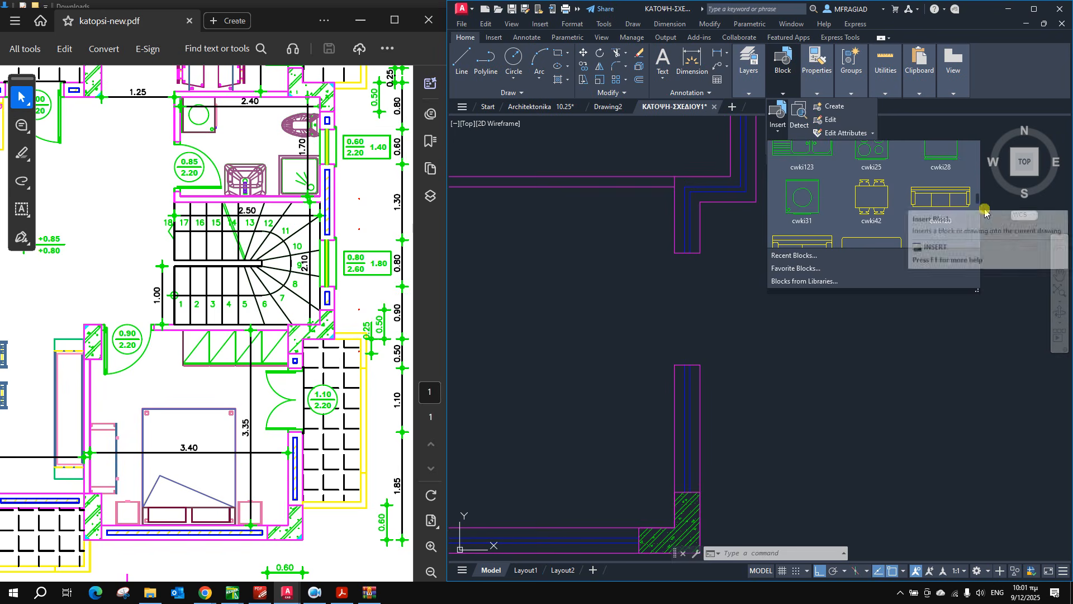
{"action": "left_click_drag", "start_coordinate": [977, 199], "coordinate": [970, 236]}
{"action": "left_click", "coordinate": [877, 176]}
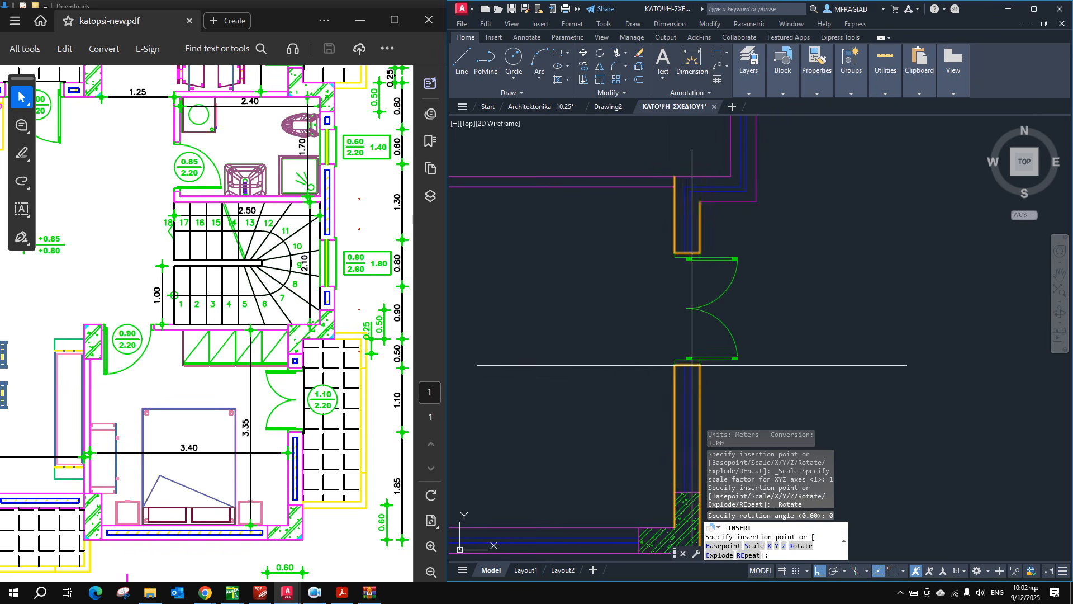
{"action": "scroll", "coordinate": [699, 365], "scroll_direction": "up", "scroll_amount": 6}
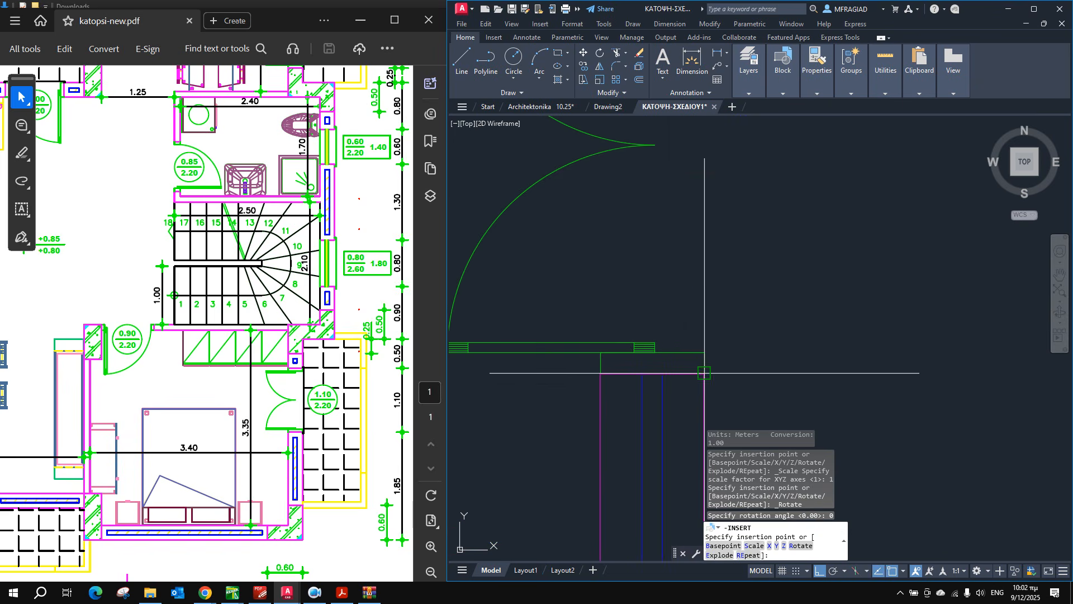
{"action": "left_click", "coordinate": [702, 353]}
{"action": "scroll", "coordinate": [684, 323], "scroll_direction": "down", "scroll_amount": 3}
{"action": "scroll", "coordinate": [685, 323], "scroll_direction": "down", "scroll_amount": 2}
{"action": "scroll", "coordinate": [683, 309], "scroll_direction": "up", "scroll_amount": 2}
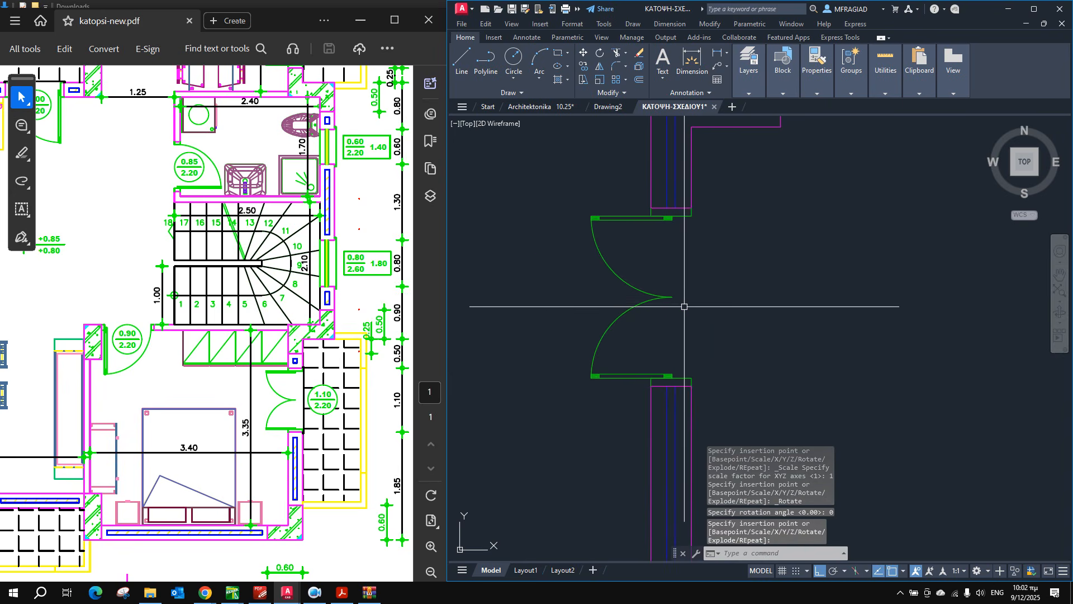
Try inserting the ART84 wardrobe block in the bedroom, inspect the placed copy up close and delete it.
{"action": "middle_click_drag", "start_coordinate": [541, 235], "coordinate": [742, 339]}
{"action": "scroll", "coordinate": [745, 254], "scroll_direction": "down", "scroll_amount": 2}
{"action": "left_click", "coordinate": [851, 93]}
{"action": "left_click", "coordinate": [783, 94]}
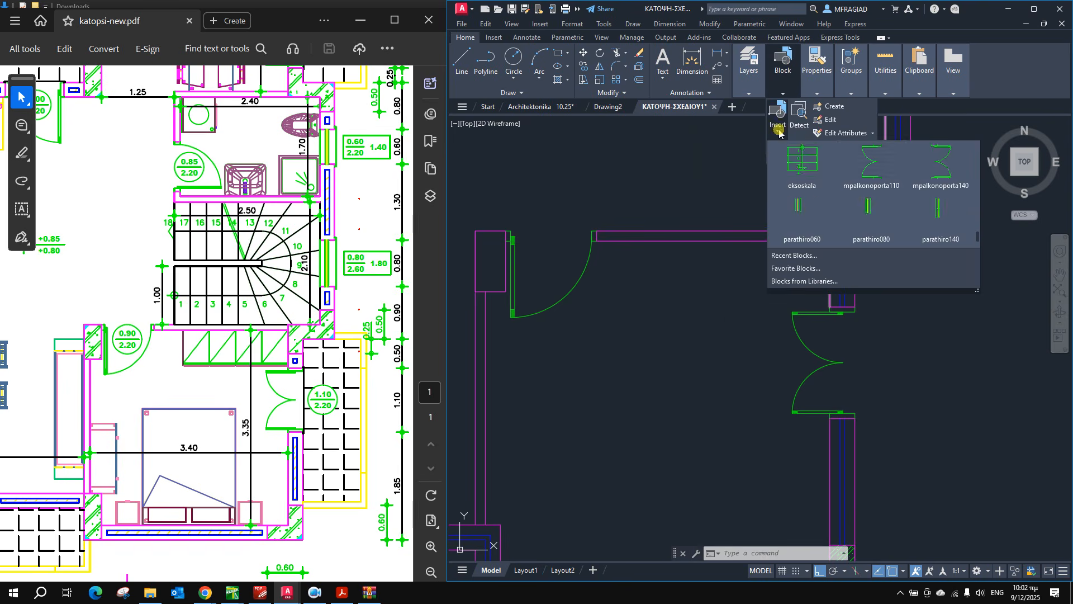
{"action": "scroll", "coordinate": [872, 184], "scroll_direction": "up", "scroll_amount": 10}
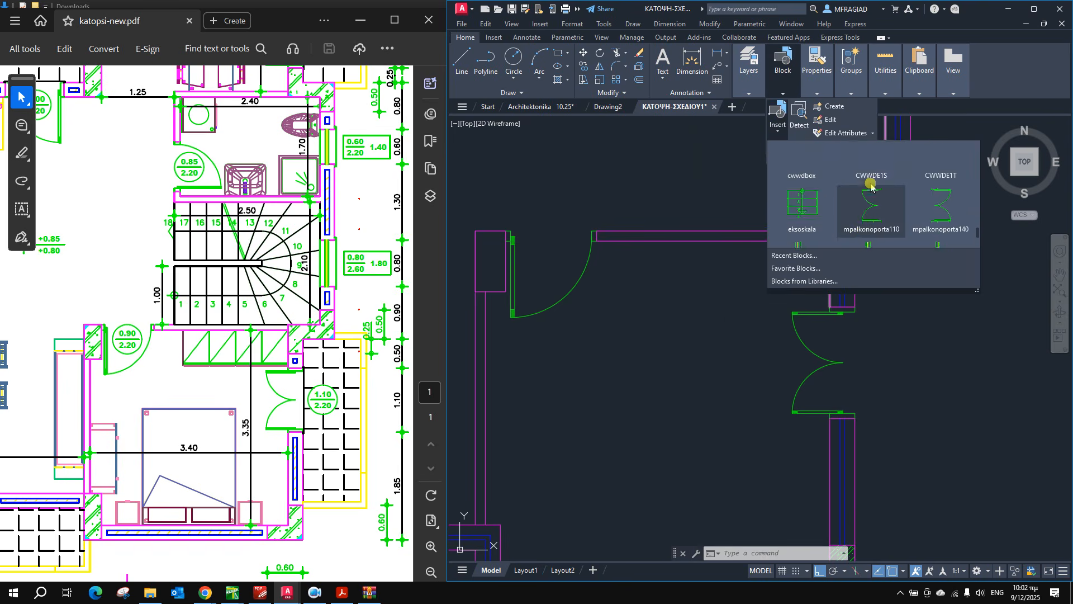
{"action": "scroll", "coordinate": [893, 190], "scroll_direction": "up", "scroll_amount": 8}
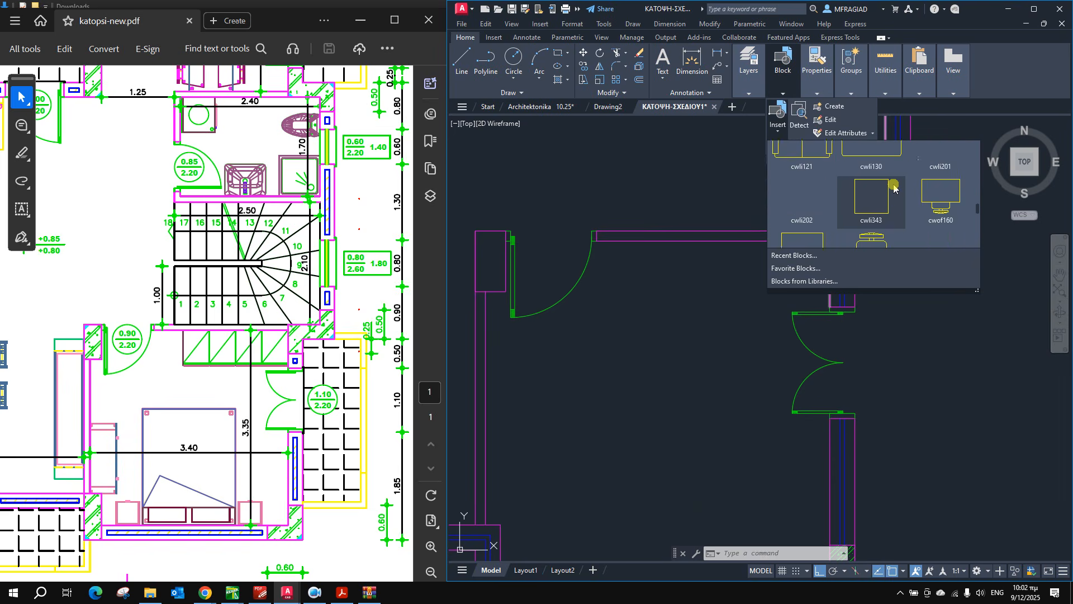
{"action": "scroll", "coordinate": [894, 186], "scroll_direction": "up", "scroll_amount": 8}
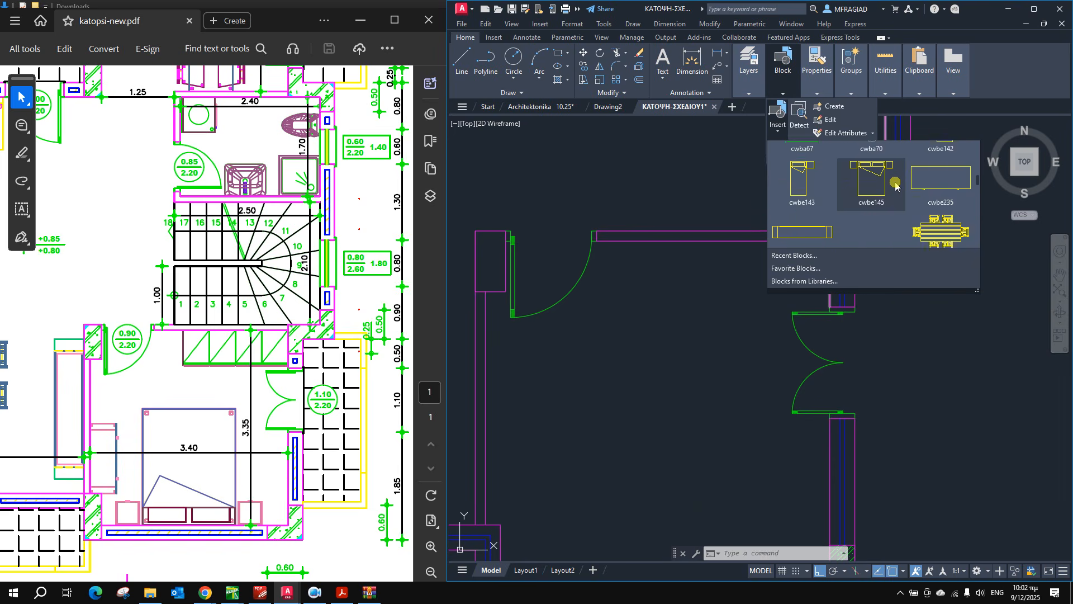
{"action": "scroll", "coordinate": [896, 185], "scroll_direction": "up", "scroll_amount": 10}
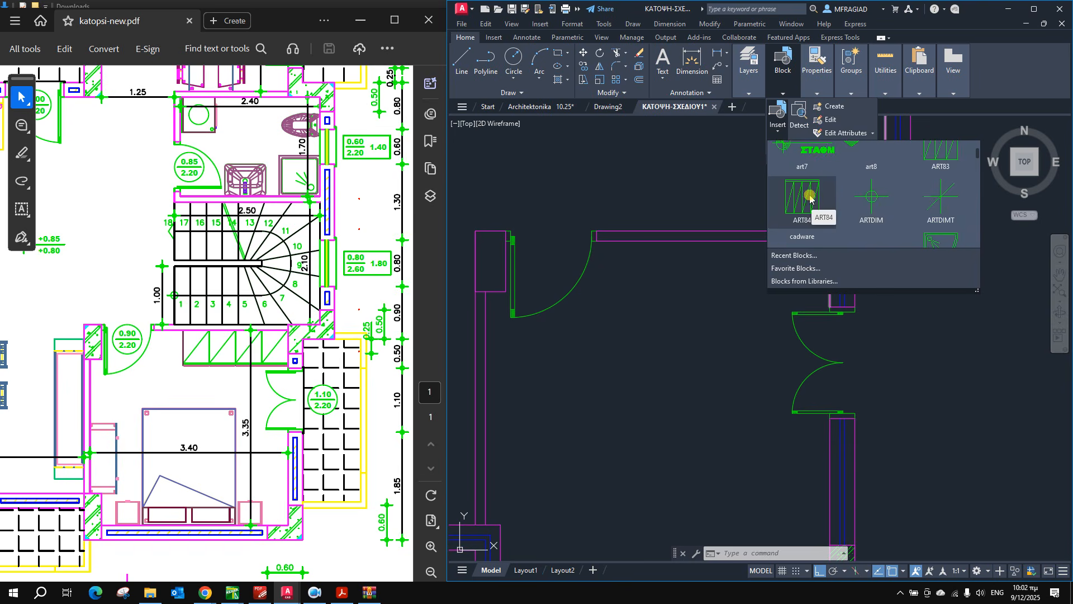
{"action": "left_click", "coordinate": [810, 197]}
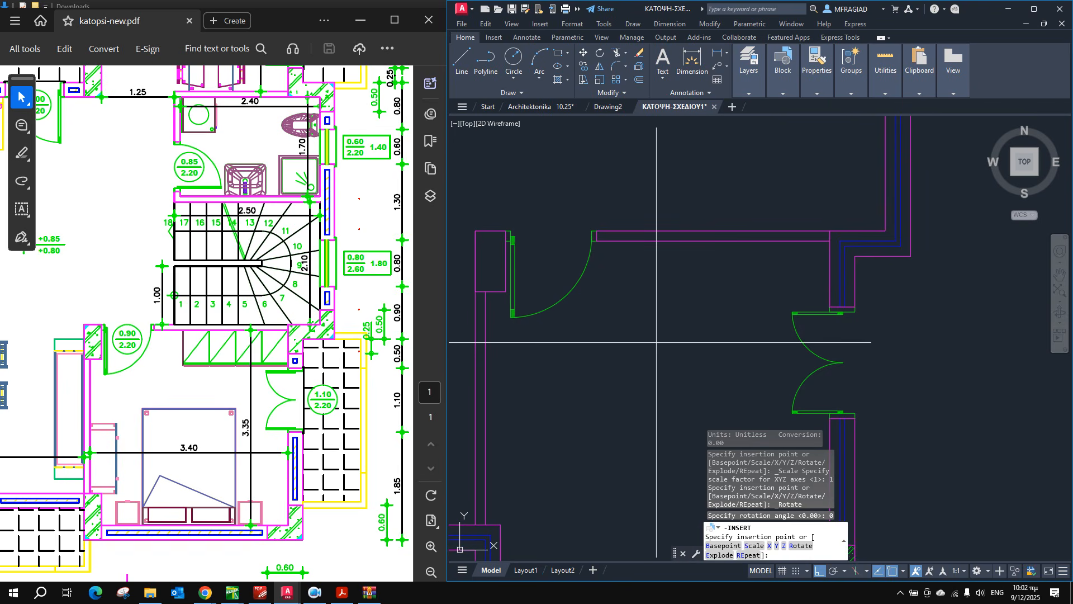
{"action": "scroll", "coordinate": [662, 341], "scroll_direction": "up", "scroll_amount": 2}
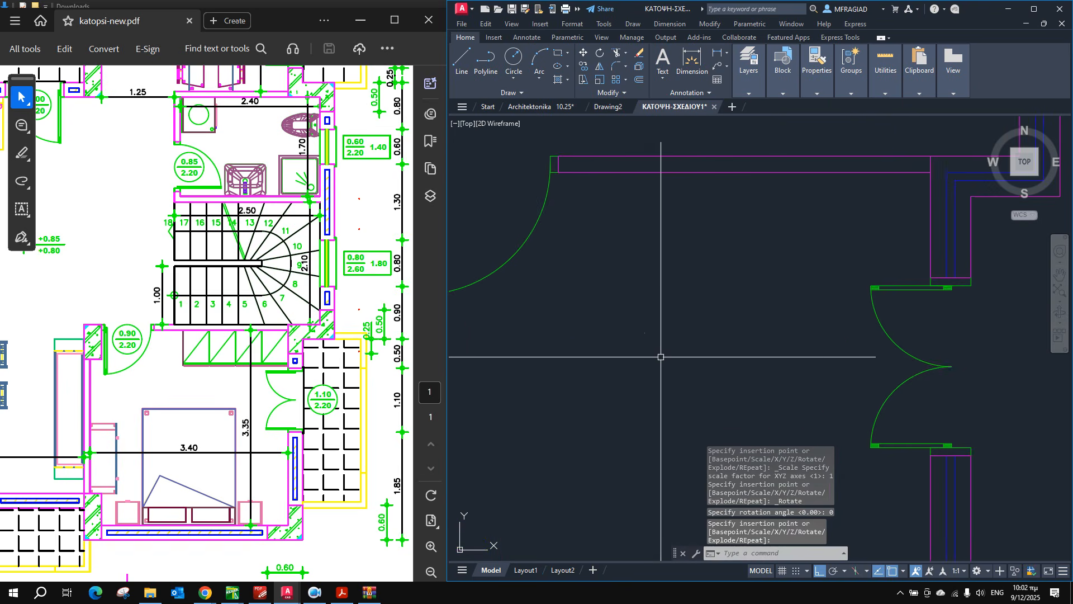
{"action": "scroll", "coordinate": [615, 319], "scroll_direction": "down", "scroll_amount": 10}
{"action": "scroll", "coordinate": [550, 283], "scroll_direction": "up", "scroll_amount": 5}
{"action": "scroll", "coordinate": [943, 275], "scroll_direction": "up", "scroll_amount": 4}
{"action": "middle_click_drag", "start_coordinate": [767, 182], "coordinate": [736, 286]}
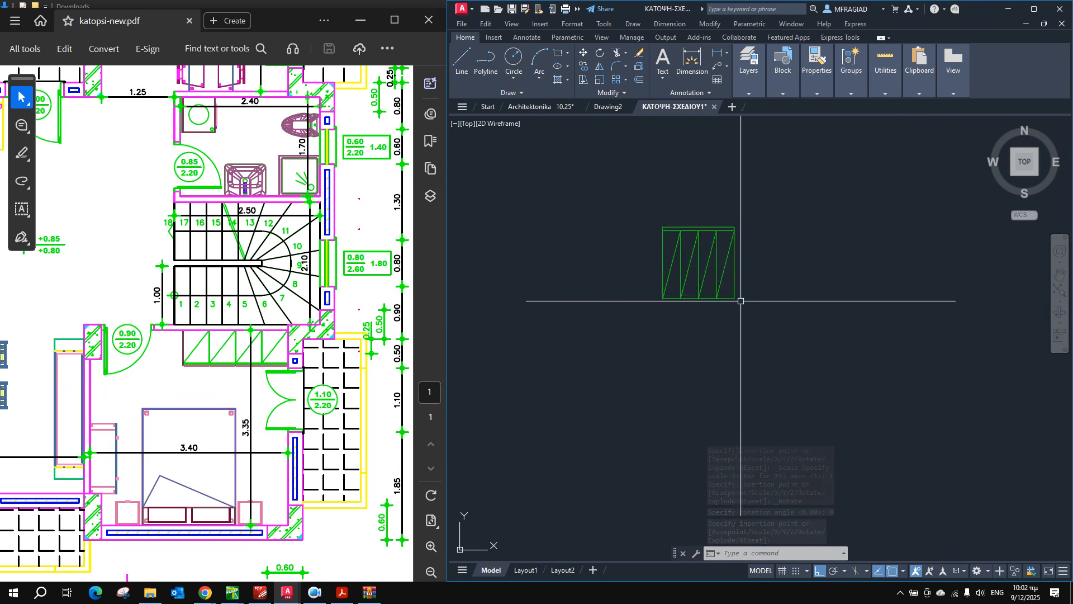
{"action": "left_click", "coordinate": [733, 294]}
{"action": "key", "text": "Delete"}
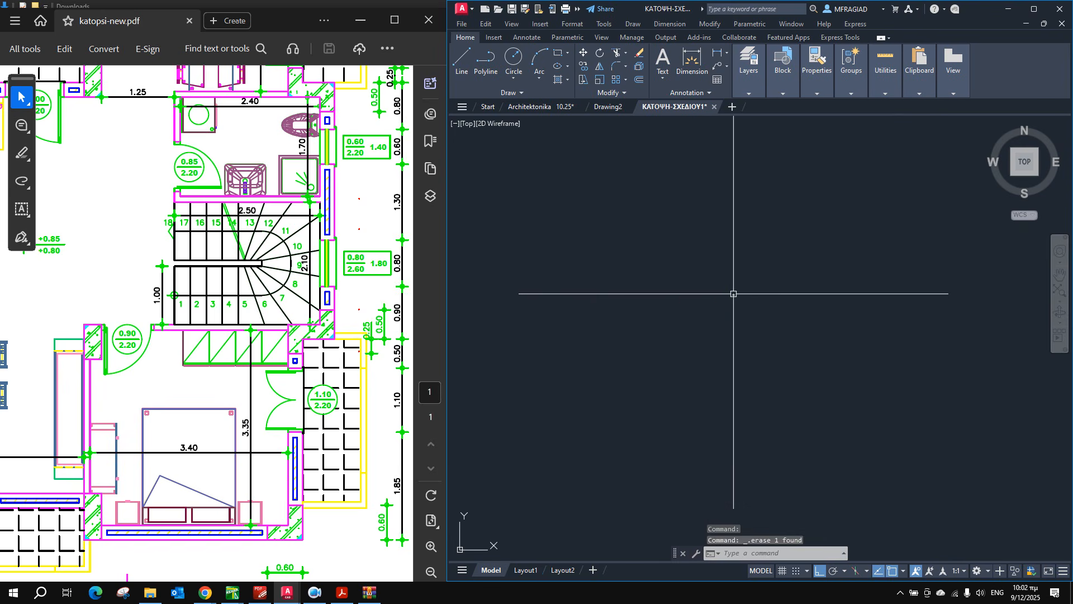
Maximize the drawing window and insert the ART84 wardrobe block in the bedroom's open area between the two doors.
{"action": "left_click", "coordinate": [782, 90]}
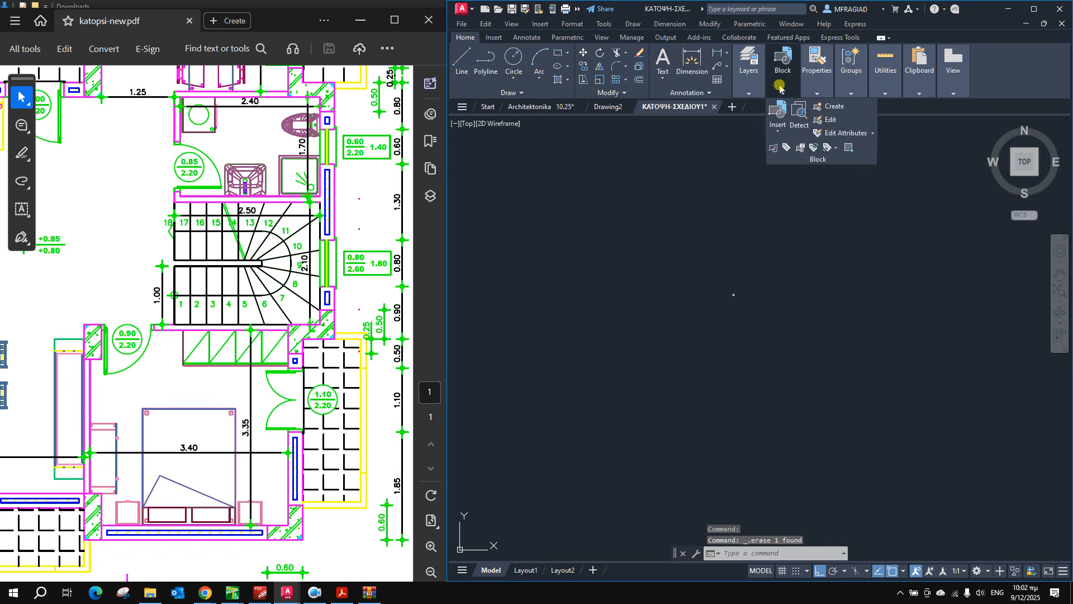
{"action": "left_click", "coordinate": [778, 132]}
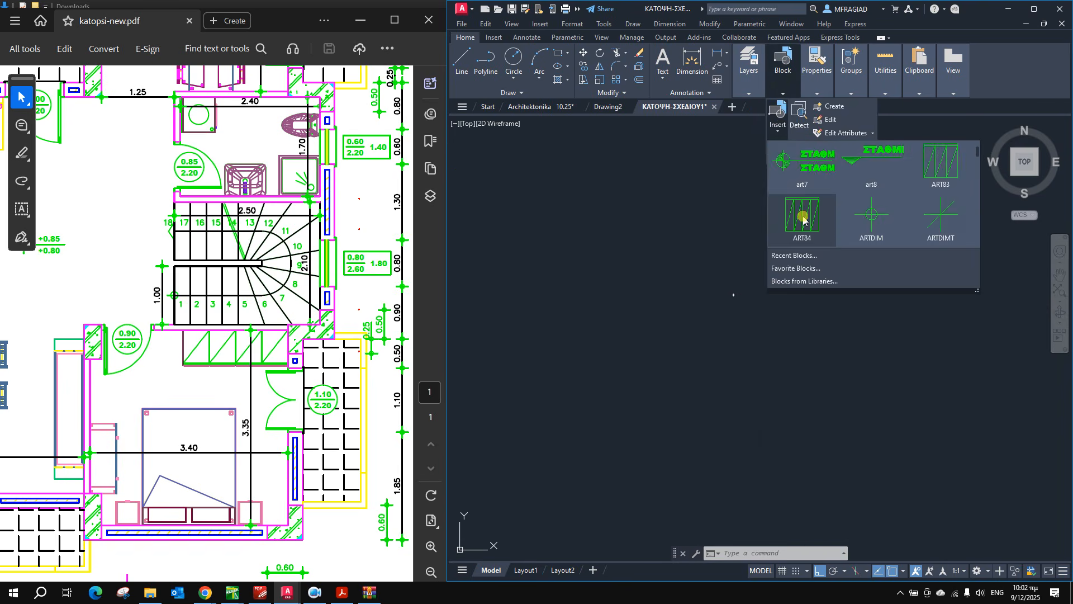
{"action": "left_click", "coordinate": [1034, 8]}
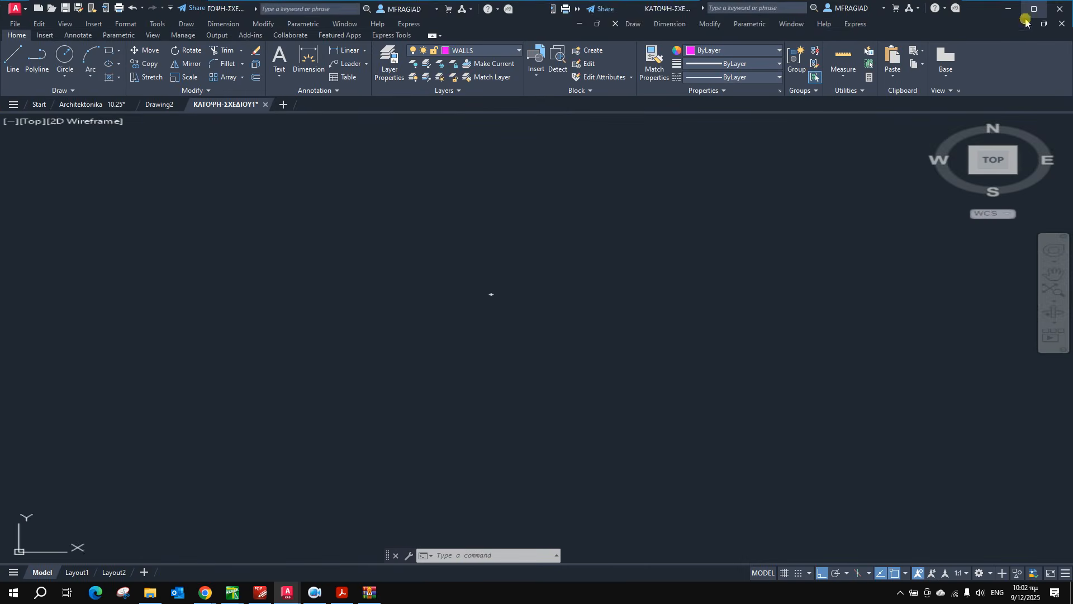
{"action": "left_click", "coordinate": [538, 66]}
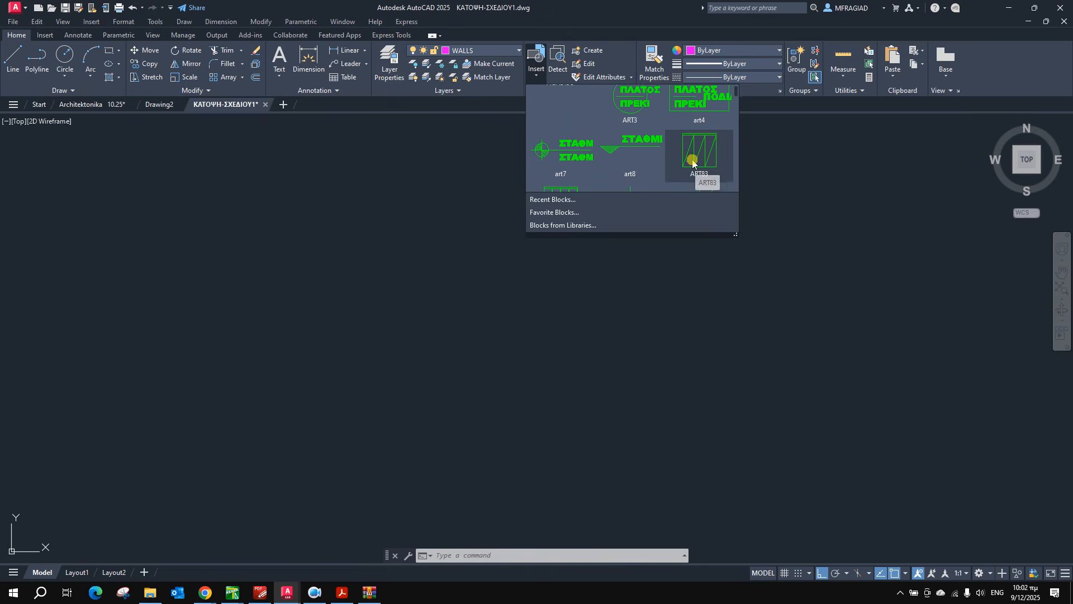
{"action": "scroll", "coordinate": [671, 168], "scroll_direction": "down", "scroll_amount": 5}
{"action": "left_click", "coordinate": [556, 112]}
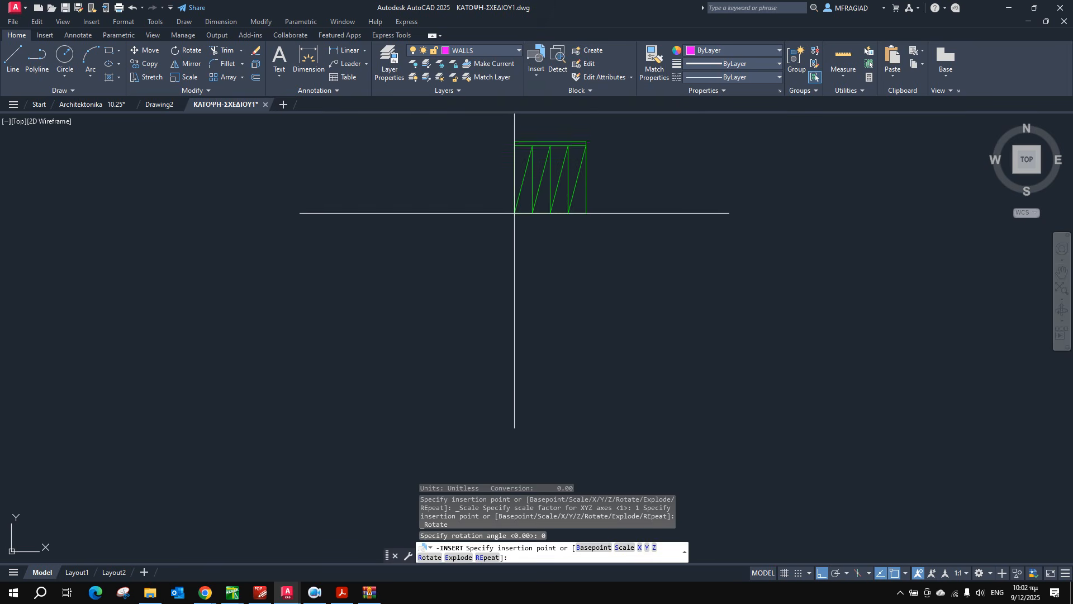
{"action": "scroll", "coordinate": [551, 274], "scroll_direction": "down", "scroll_amount": 6}
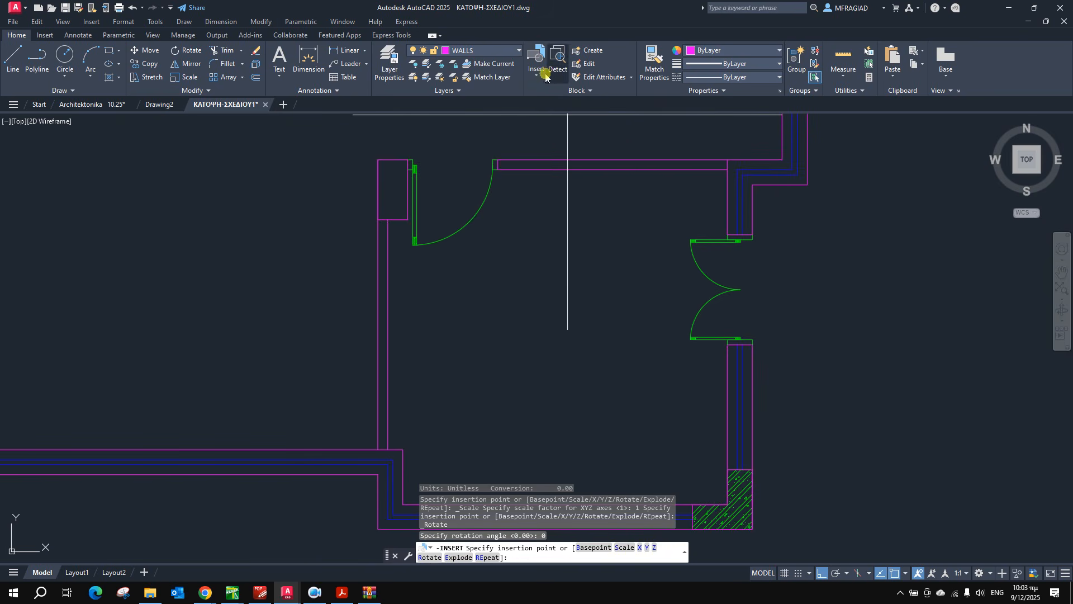
{"action": "left_click", "coordinate": [570, 258]}
Scale the tiny wardrobe block by a factor of 1000 from its lower-left corner.
{"action": "scroll", "coordinate": [575, 264], "scroll_direction": "up", "scroll_amount": 5}
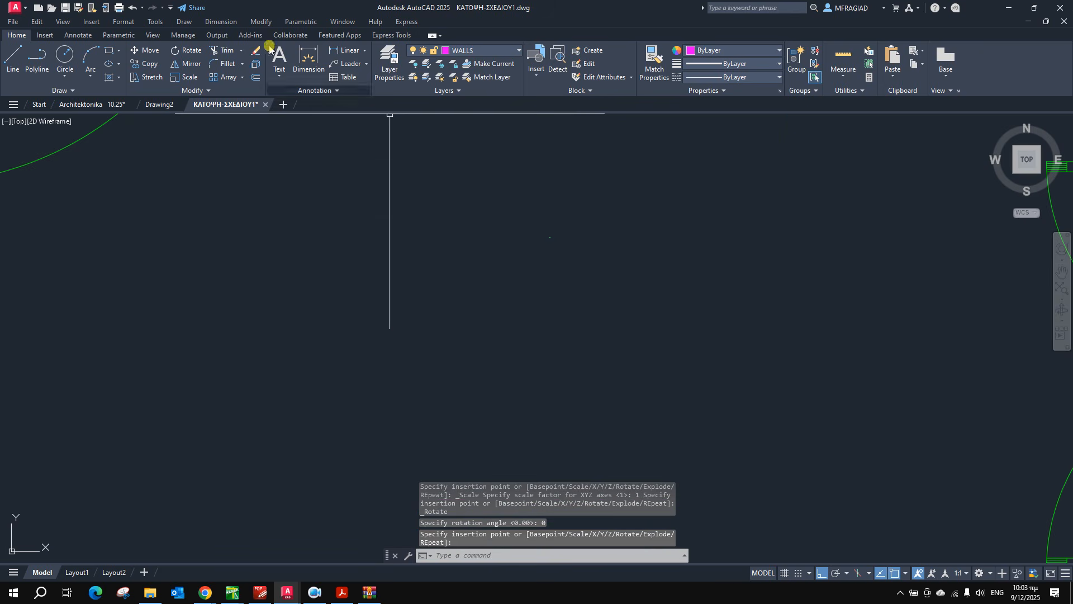
{"action": "left_click", "coordinate": [185, 77]}
{"action": "left_click", "coordinate": [587, 267]}
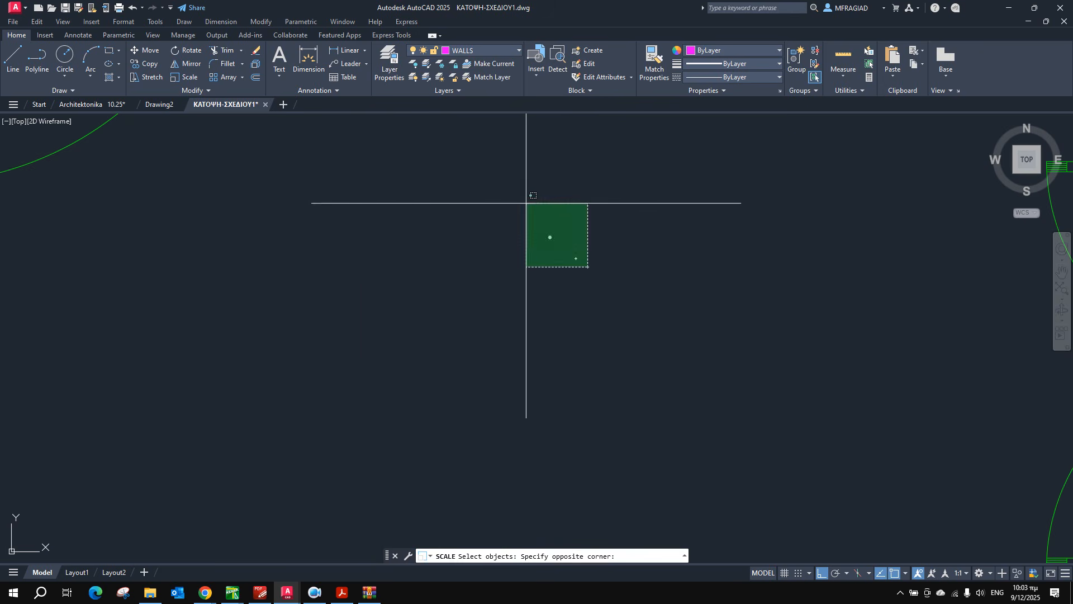
{"action": "left_click", "coordinate": [526, 203]}
{"action": "key", "text": "Return"}
{"action": "left_click", "coordinate": [550, 238]}
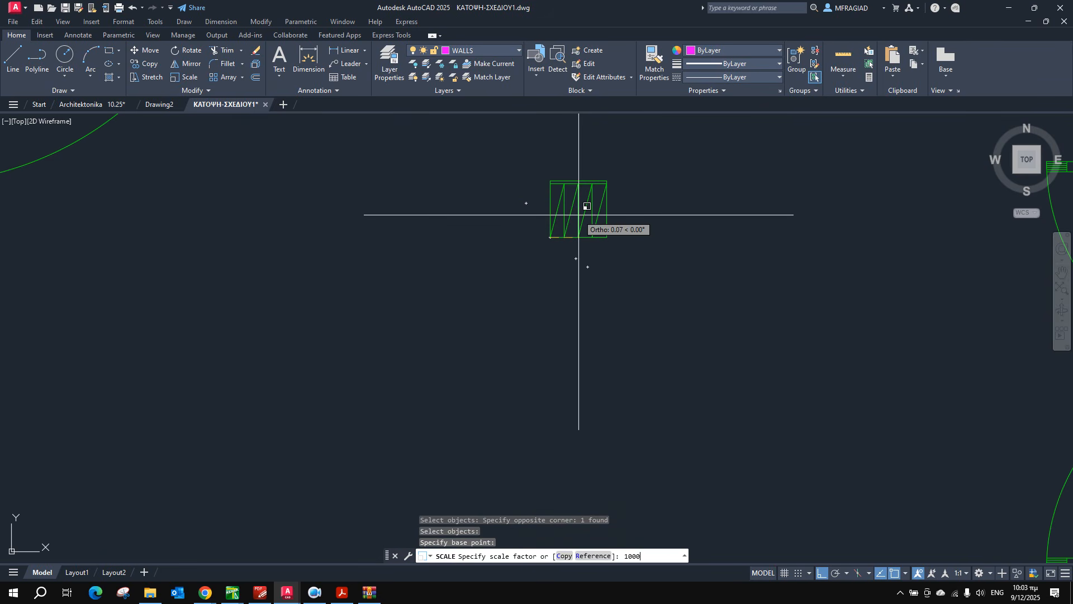
{"action": "key", "text": "Return"}
{"action": "scroll", "coordinate": [575, 268], "scroll_direction": "down", "scroll_amount": 5}
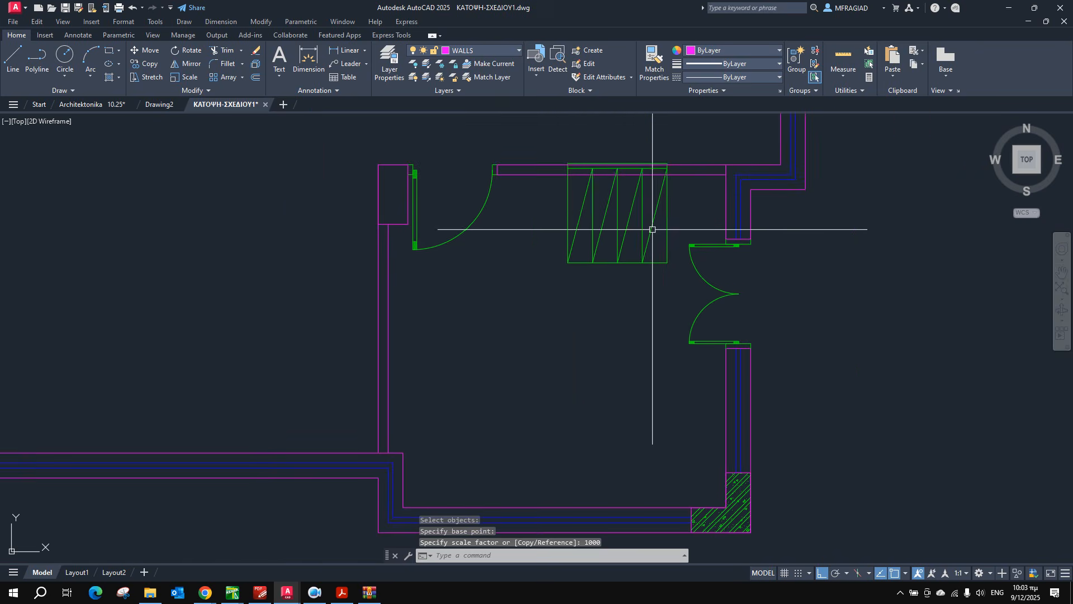
Rotate the wardrobe block 180° about its lower-left corner and move it into the bedroom's upper-right inner corner.
{"action": "middle_click_drag", "start_coordinate": [645, 237], "coordinate": [618, 280]}
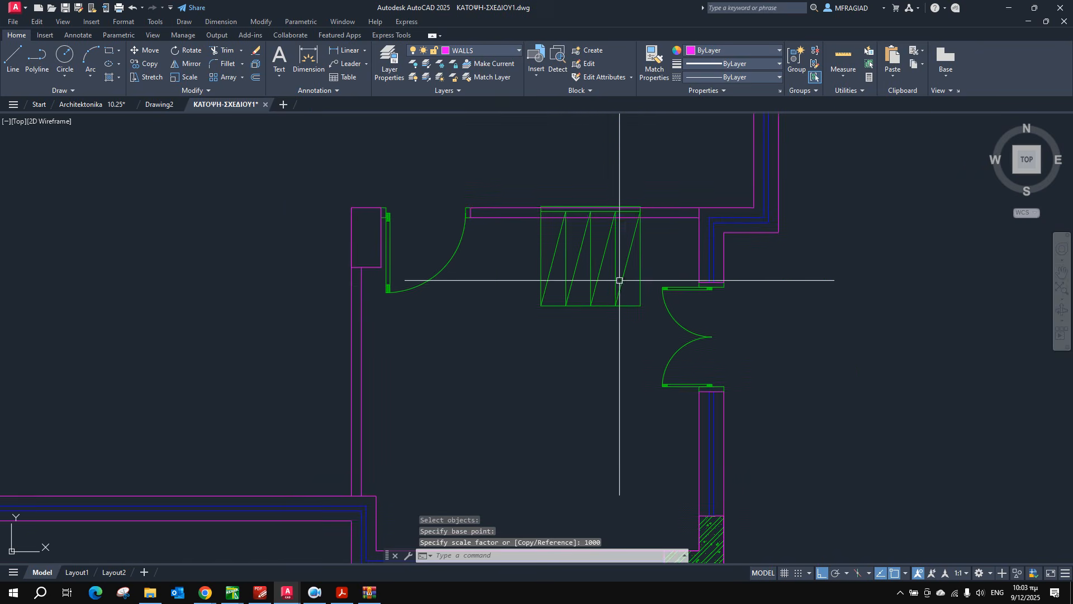
{"action": "left_click", "coordinate": [544, 303]}
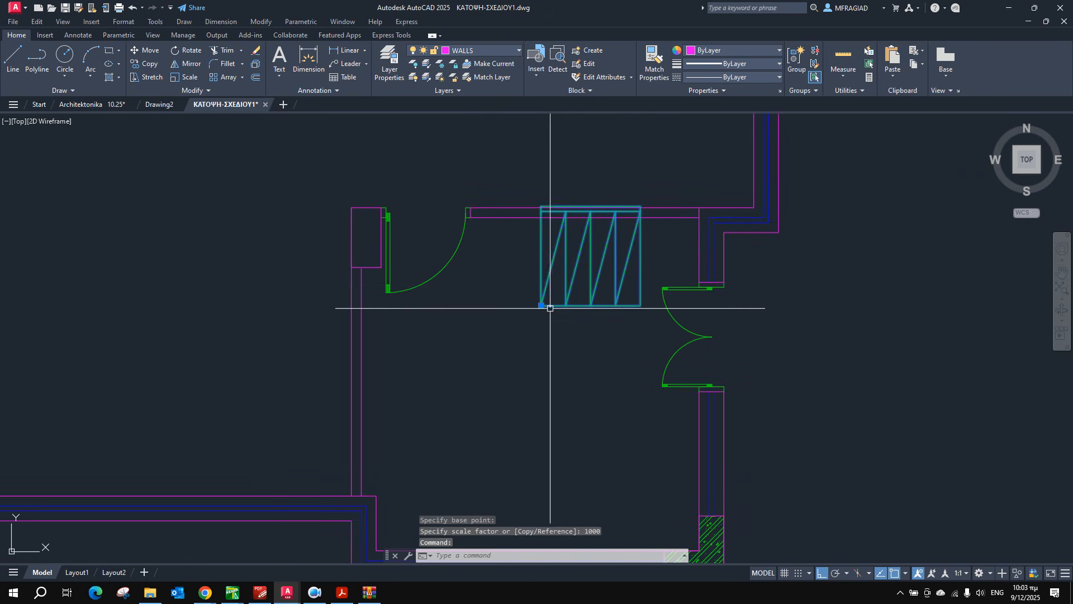
{"action": "type", "text": "ro"}
{"action": "key", "text": "Return"}
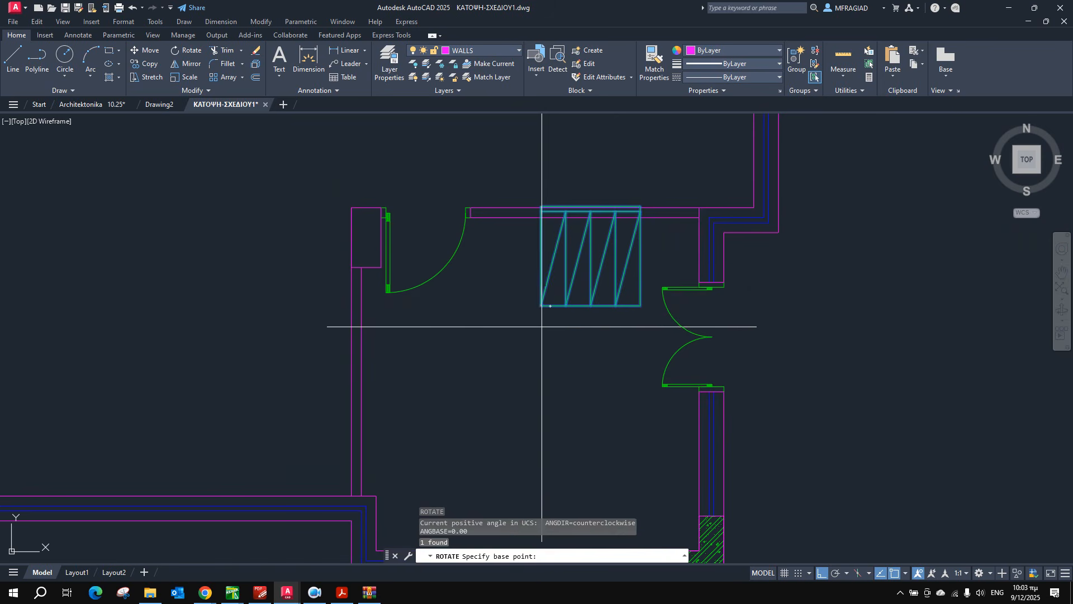
{"action": "left_click", "coordinate": [541, 305]}
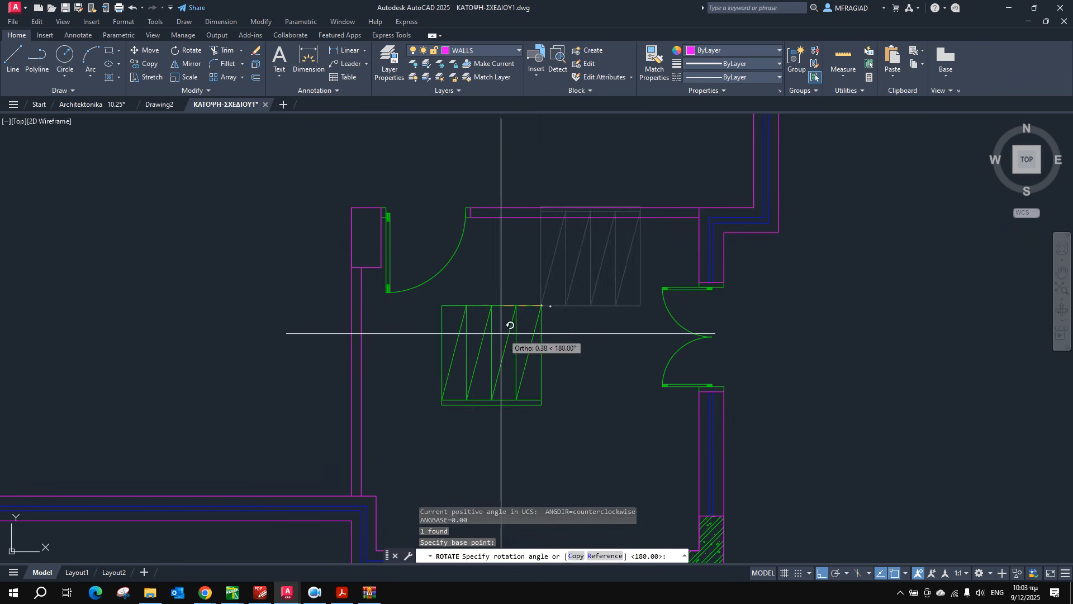
{"action": "left_click", "coordinate": [472, 311]}
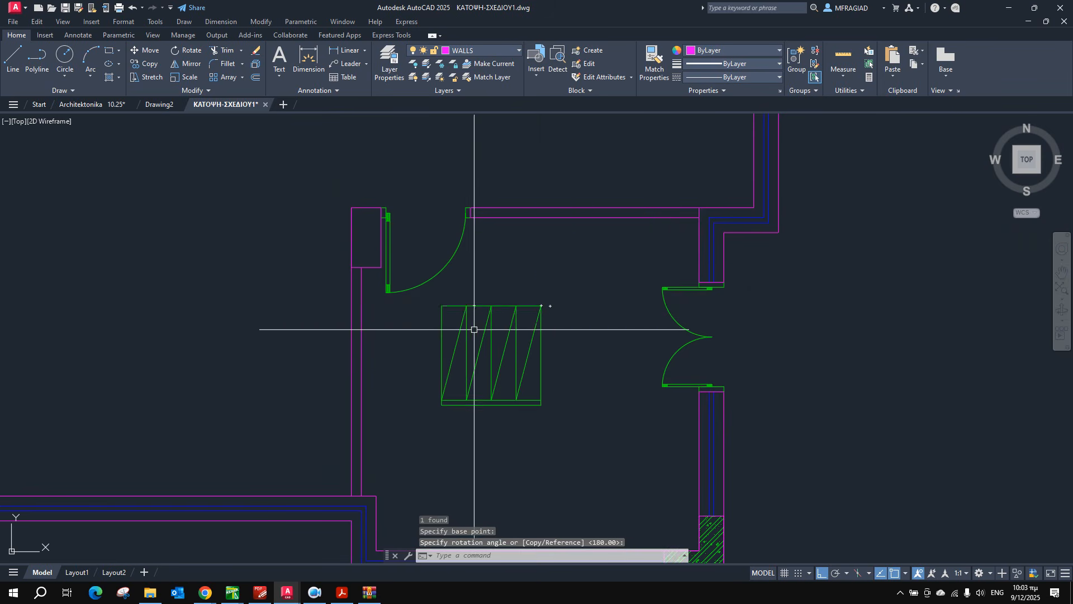
{"action": "left_click", "coordinate": [540, 306]}
{"action": "left_click", "coordinate": [541, 305]}
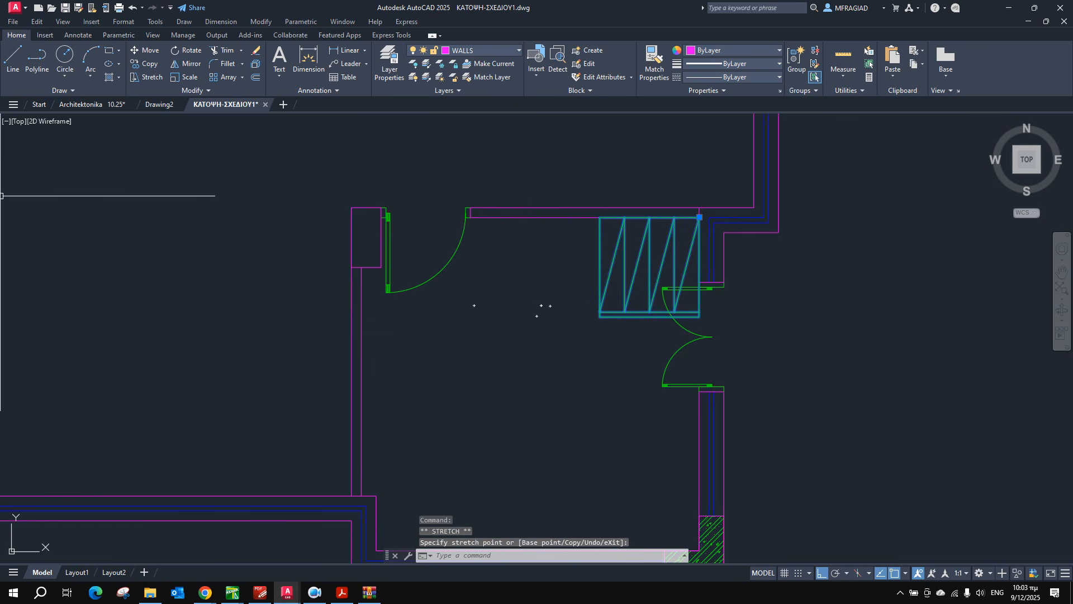
In the wardrobe block's properties, set Scale Y to 0.60, Scale X to 1.80 and Scale Z to 3.
{"action": "right_click", "coordinate": [638, 240]}
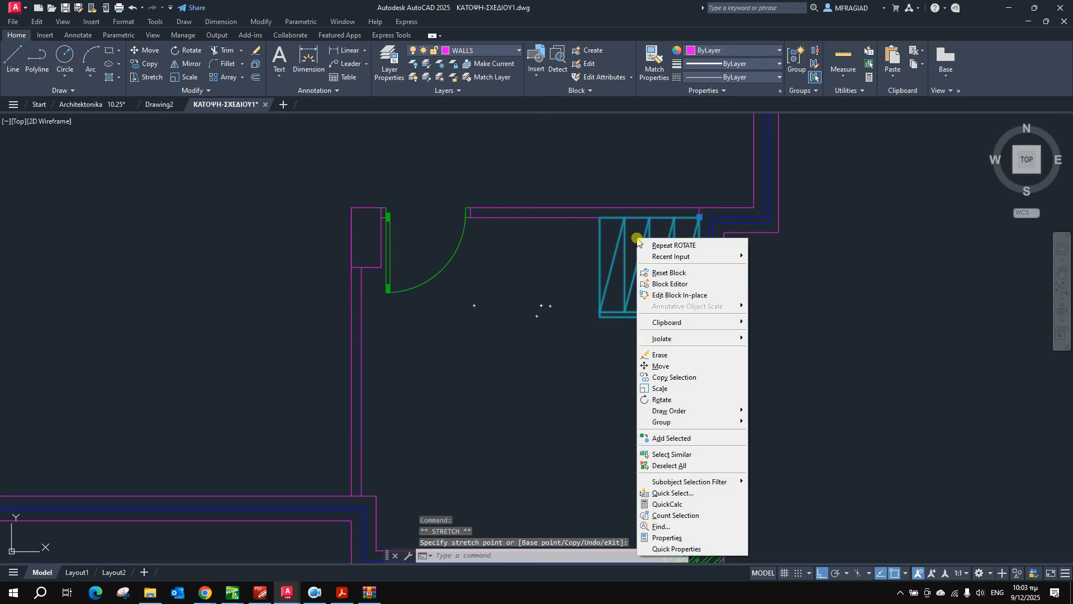
{"action": "left_click", "coordinate": [666, 537]}
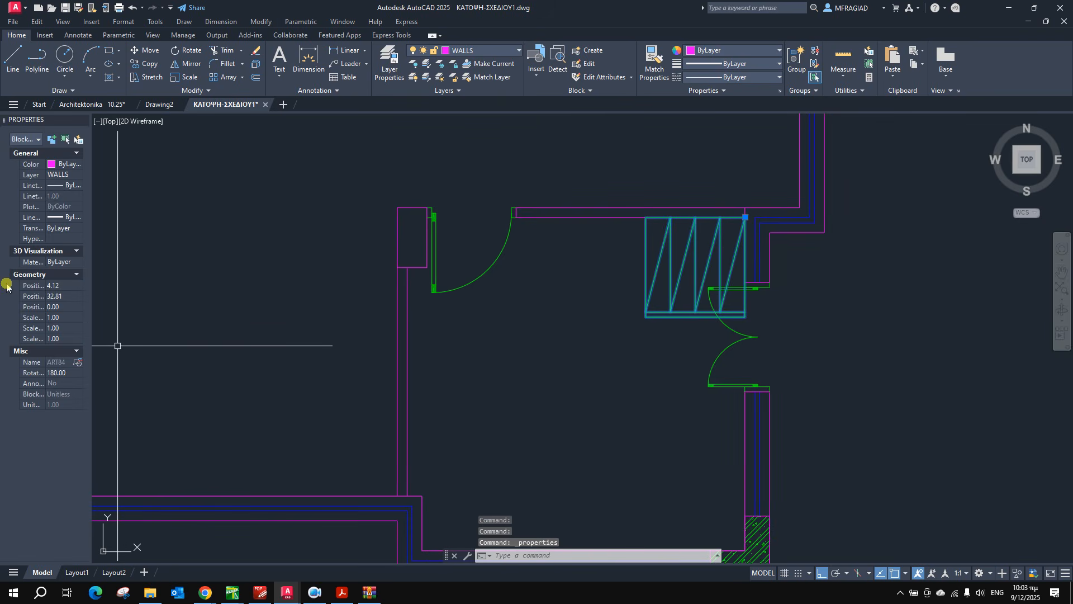
{"action": "left_click_drag", "start_coordinate": [91, 287], "coordinate": [141, 289]}
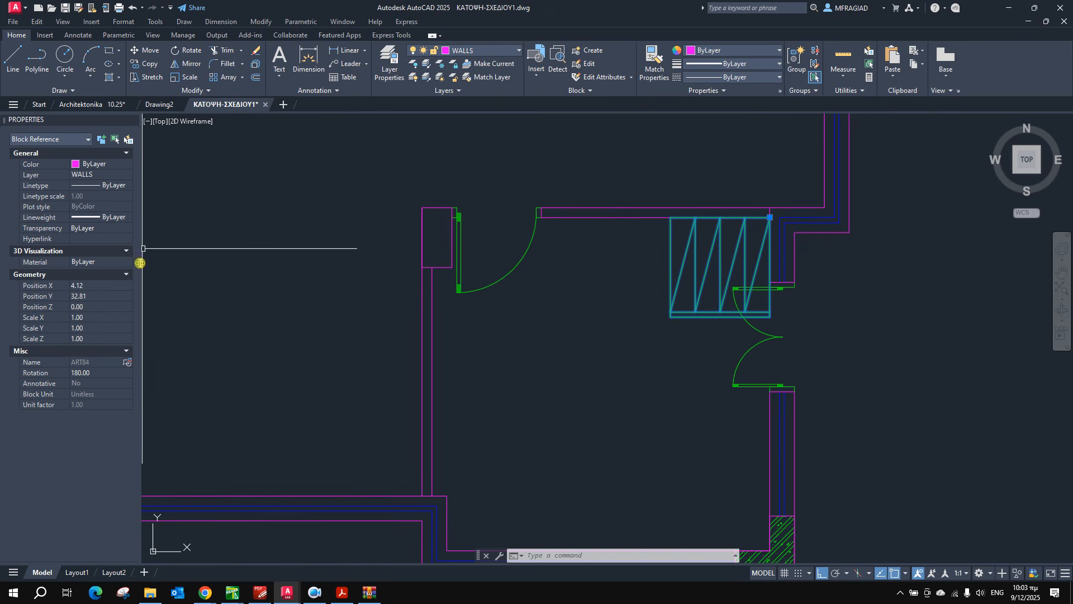
{"action": "left_click", "coordinate": [93, 324]}
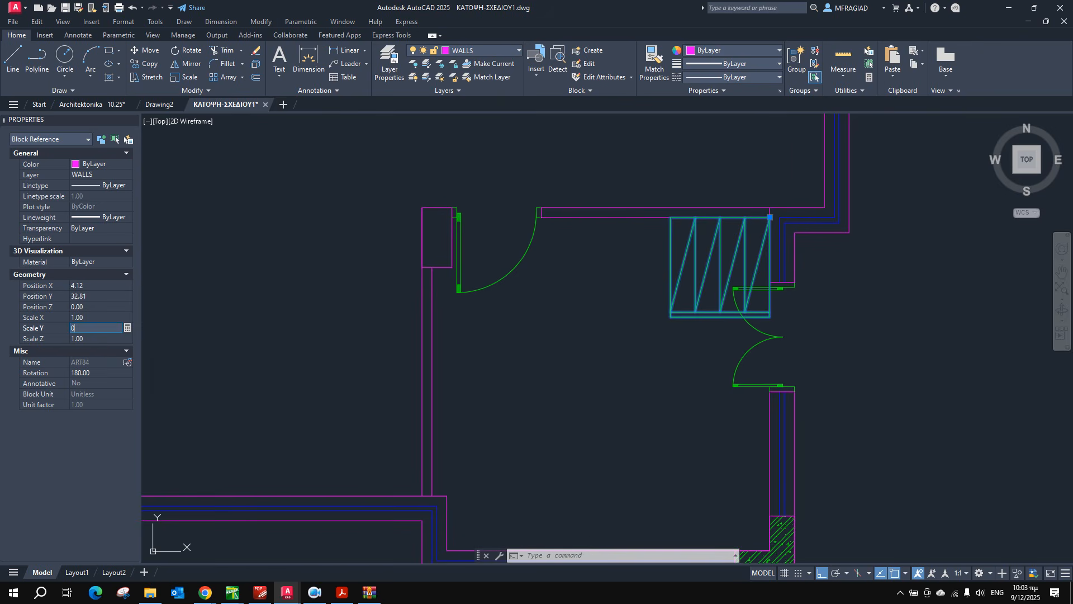
{"action": "key", "text": "Tab"}
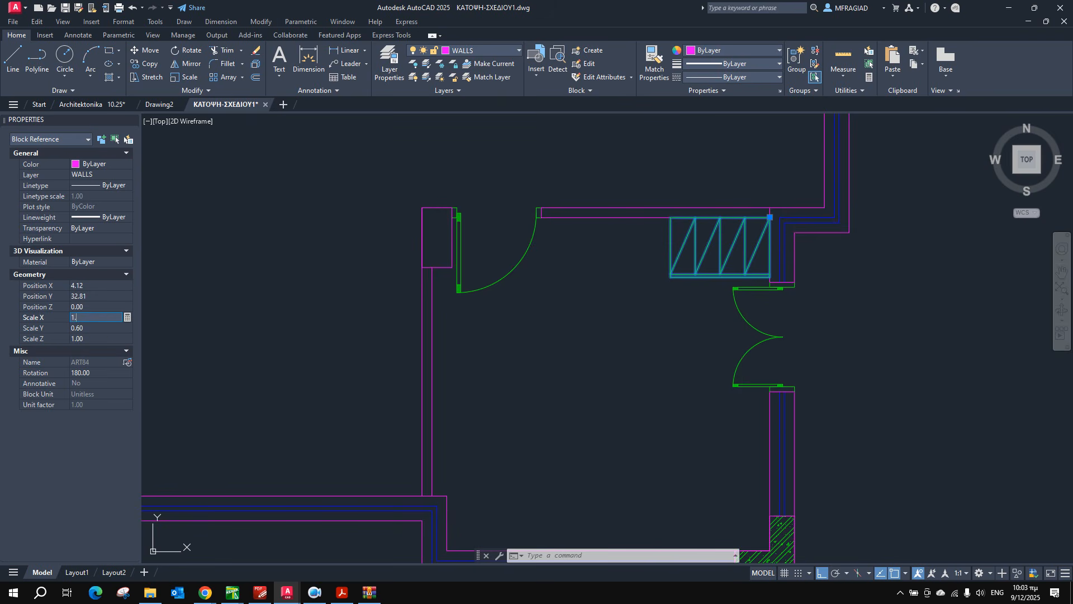
{"action": "left_click", "coordinate": [88, 326]}
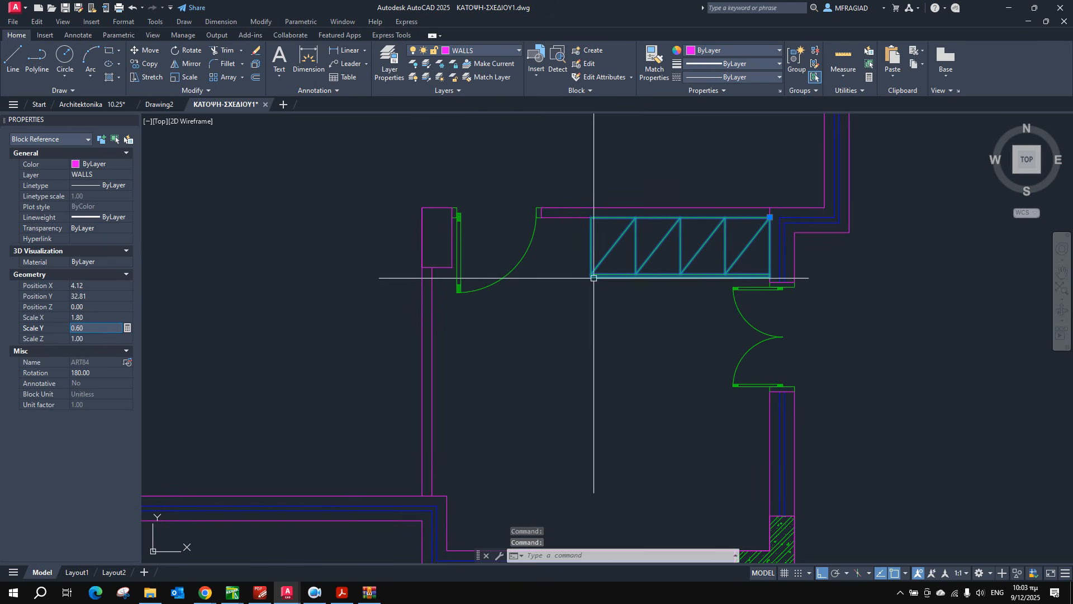
{"action": "left_click", "coordinate": [85, 339]}
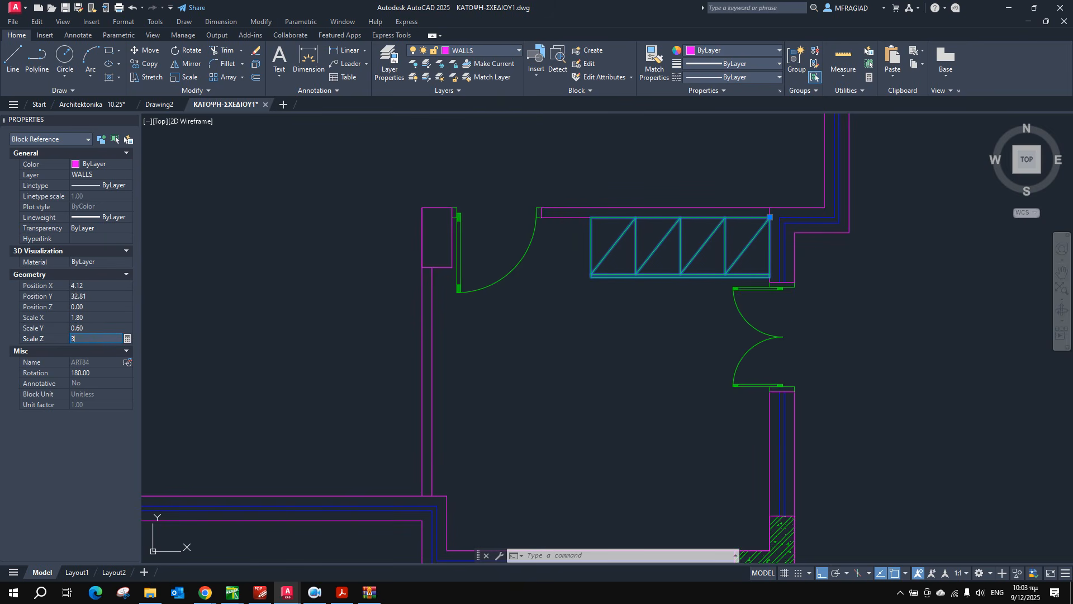
{"action": "key", "text": "Escape"}
{"action": "key", "text": "Escape"}
{"action": "scroll", "coordinate": [674, 299], "scroll_direction": "down", "scroll_amount": 2}
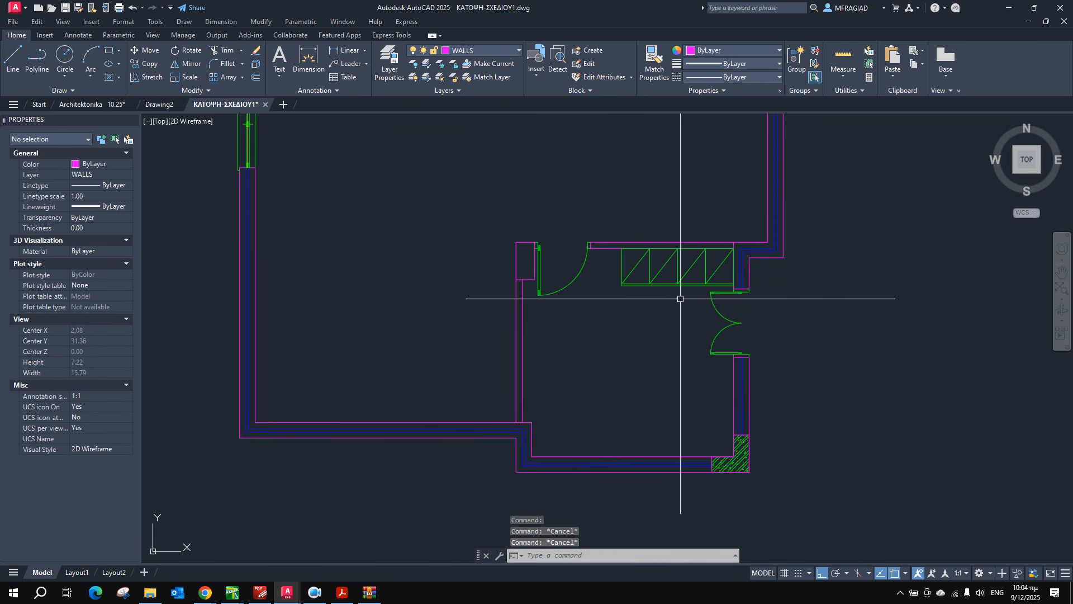
{"action": "scroll", "coordinate": [673, 302], "scroll_direction": "up", "scroll_amount": 3}
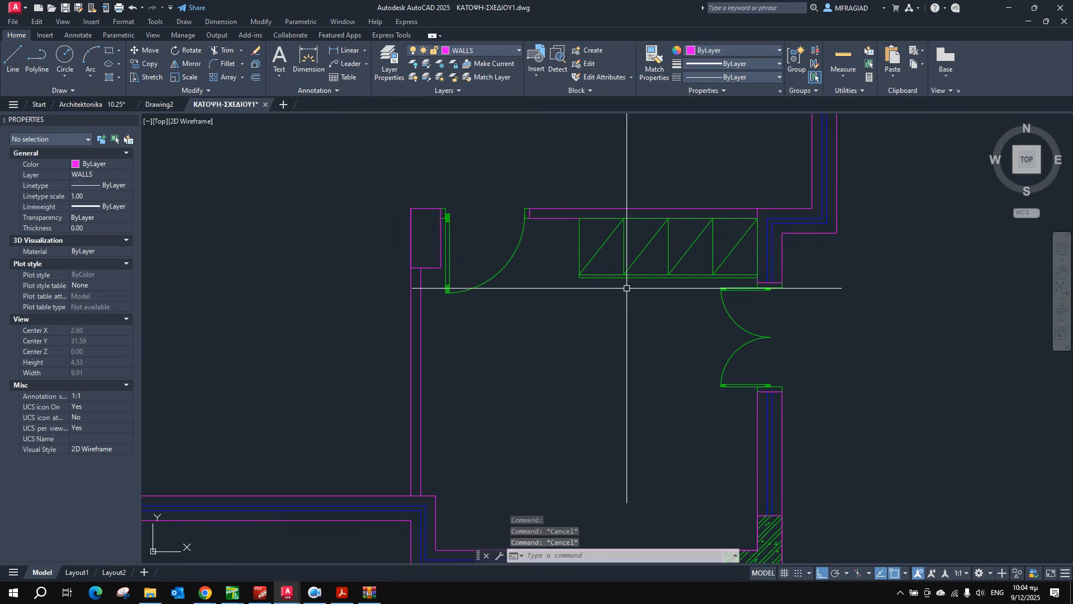
Check the bedroom furniture in katopsi-new.pdf and insert the cwbe145 double bed block in the bedroom's open area.
{"action": "left_click", "coordinate": [340, 594]}
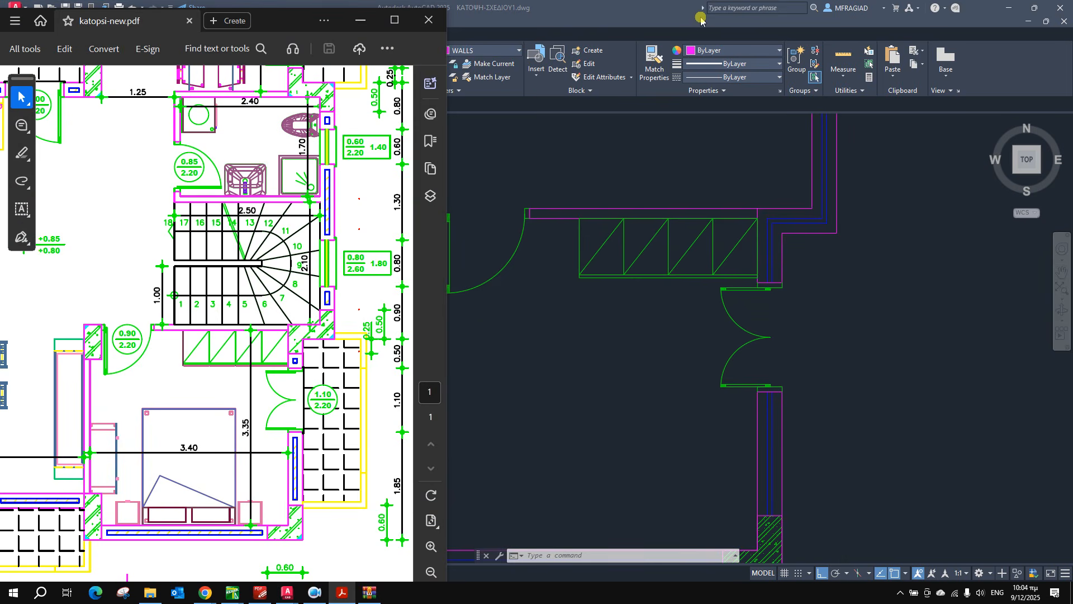
{"action": "left_click", "coordinate": [674, 12]}
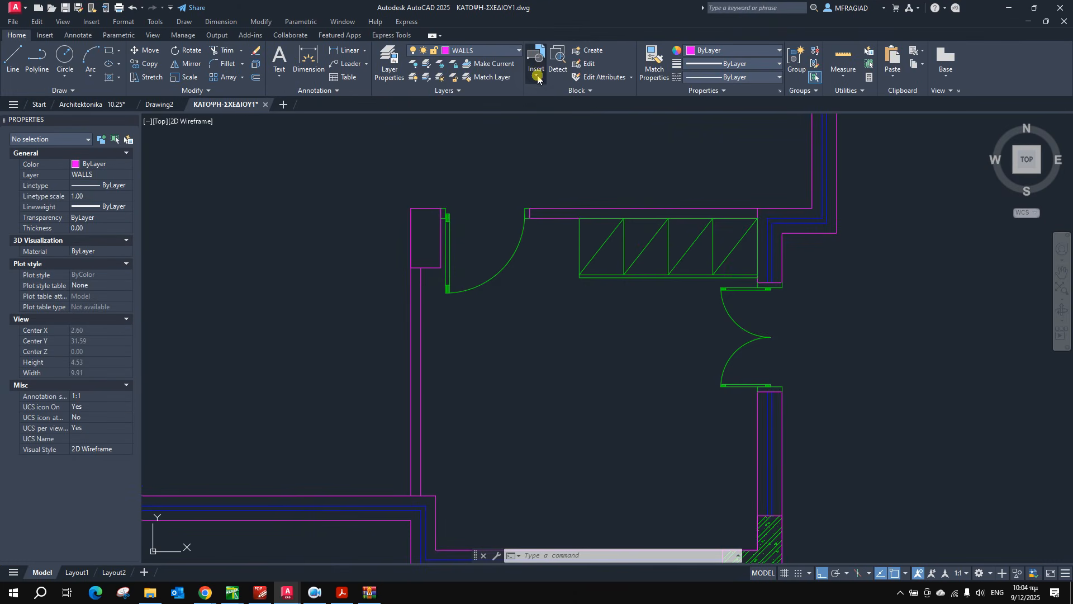
{"action": "left_click", "coordinate": [537, 75]}
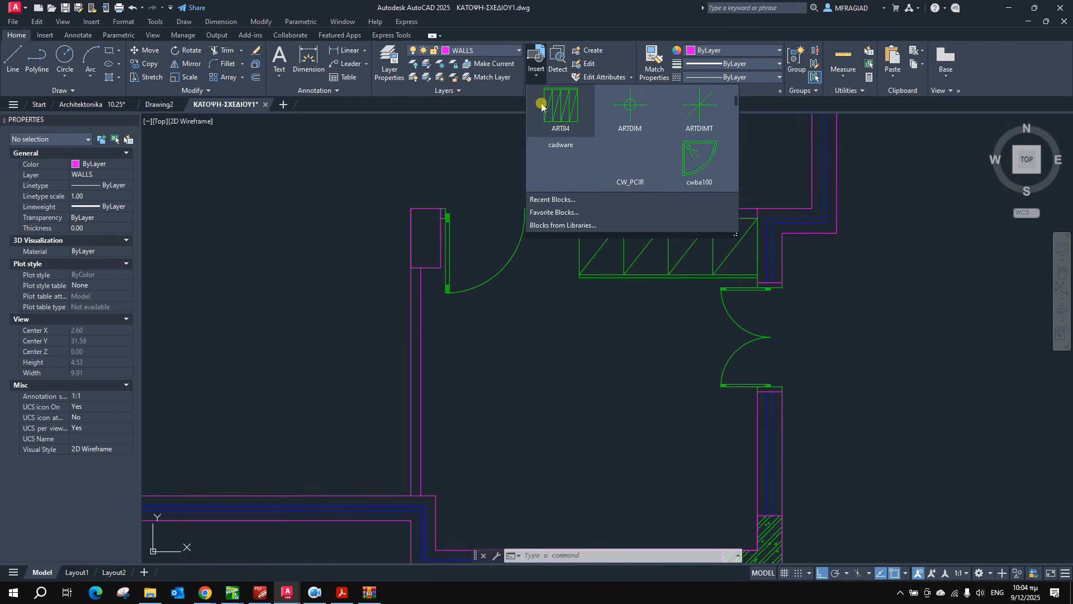
{"action": "scroll", "coordinate": [603, 140], "scroll_direction": "down", "scroll_amount": 5}
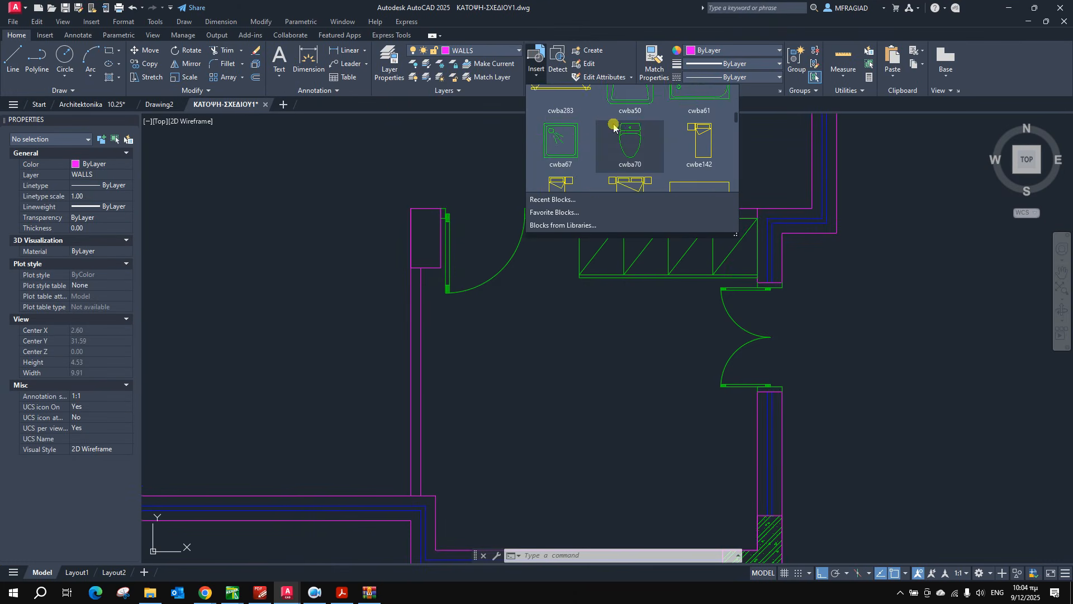
{"action": "scroll", "coordinate": [640, 139], "scroll_direction": "down", "scroll_amount": 1}
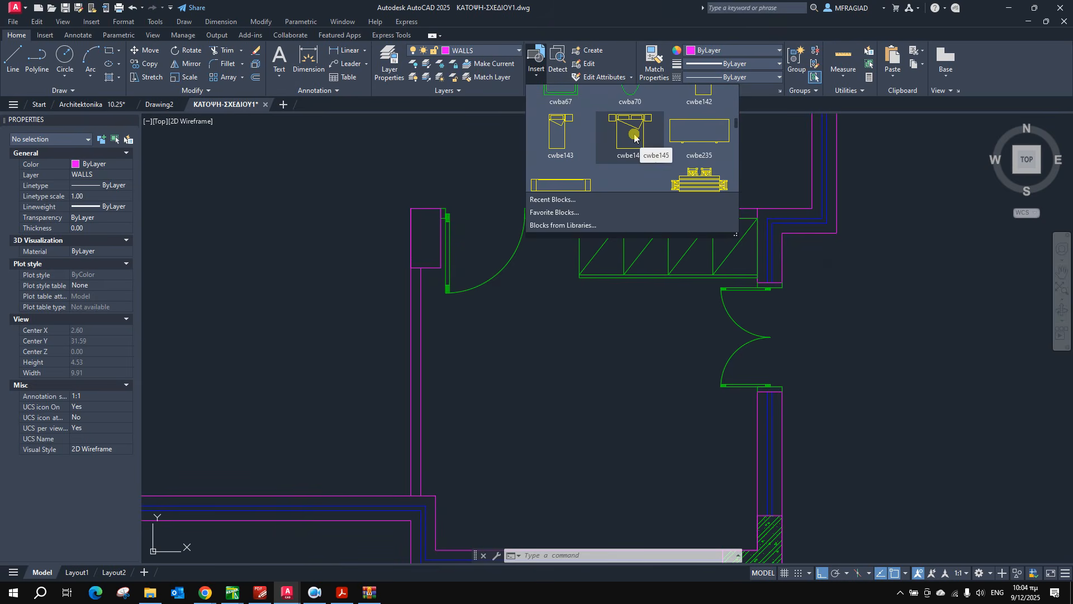
{"action": "left_click", "coordinate": [633, 136]}
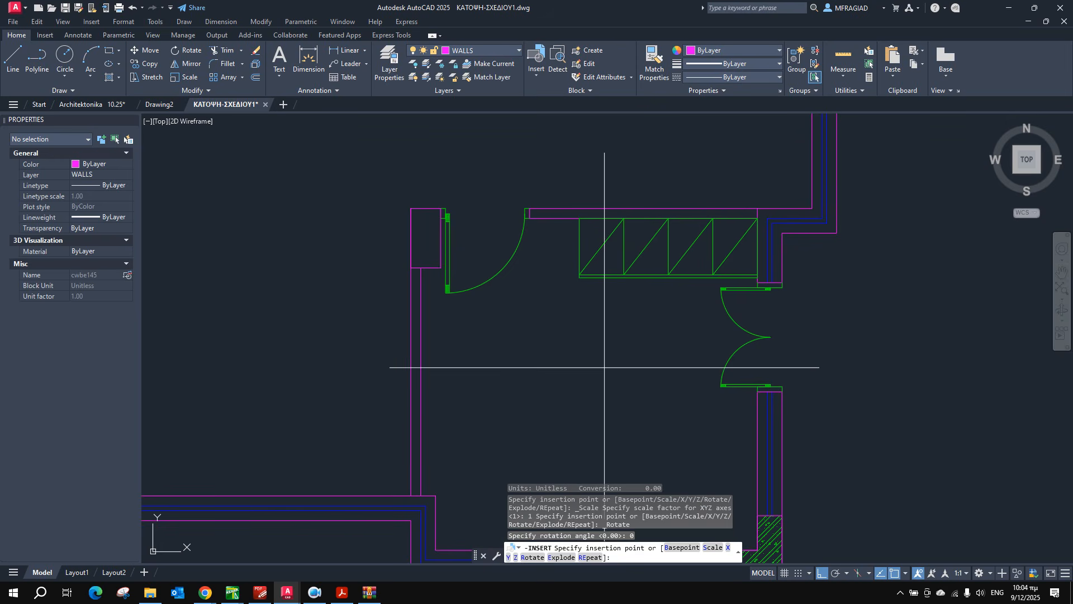
{"action": "left_click", "coordinate": [569, 379]}
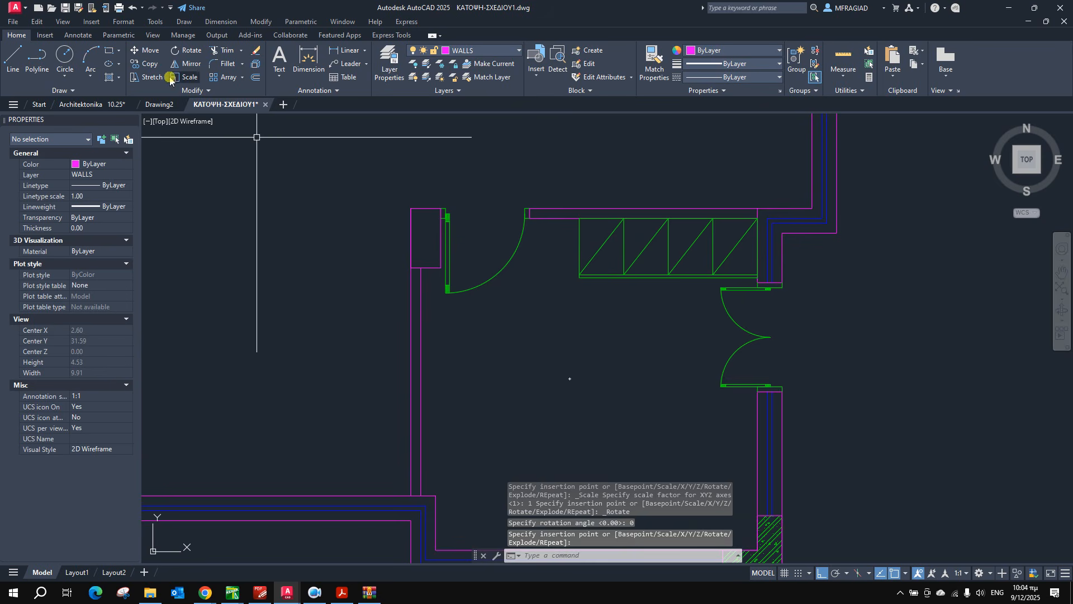
Scale the tiny bed block by a factor of 1000 from its lower-right corner.
{"action": "left_click", "coordinate": [173, 79]}
{"action": "left_click", "coordinate": [553, 355]}
{"action": "left_click", "coordinate": [599, 391]}
{"action": "key", "text": "Return"}
{"action": "left_click", "coordinate": [569, 378]}
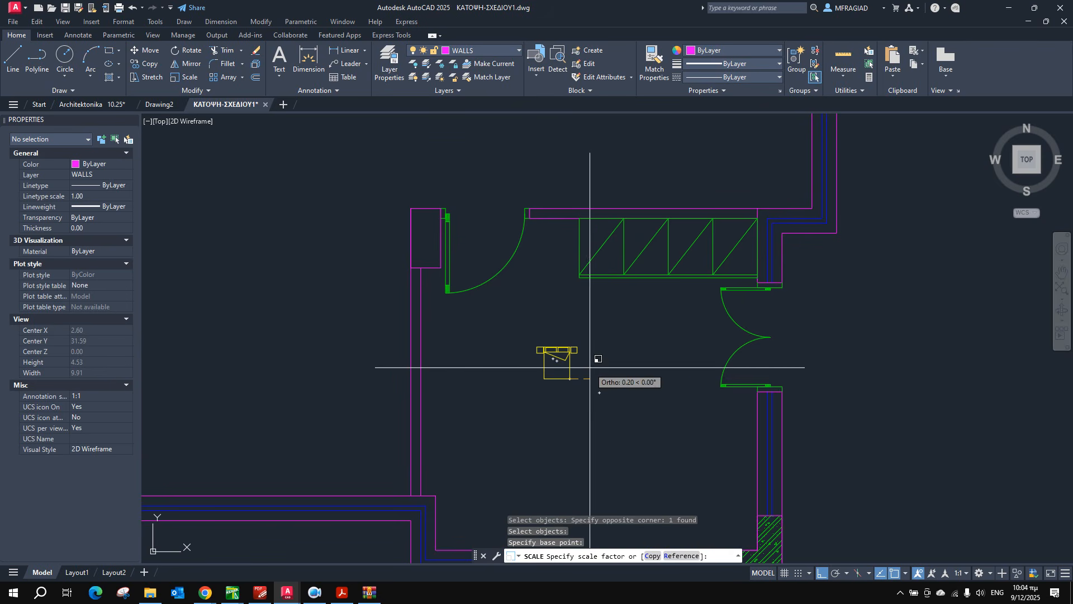
{"action": "key", "text": "Return"}
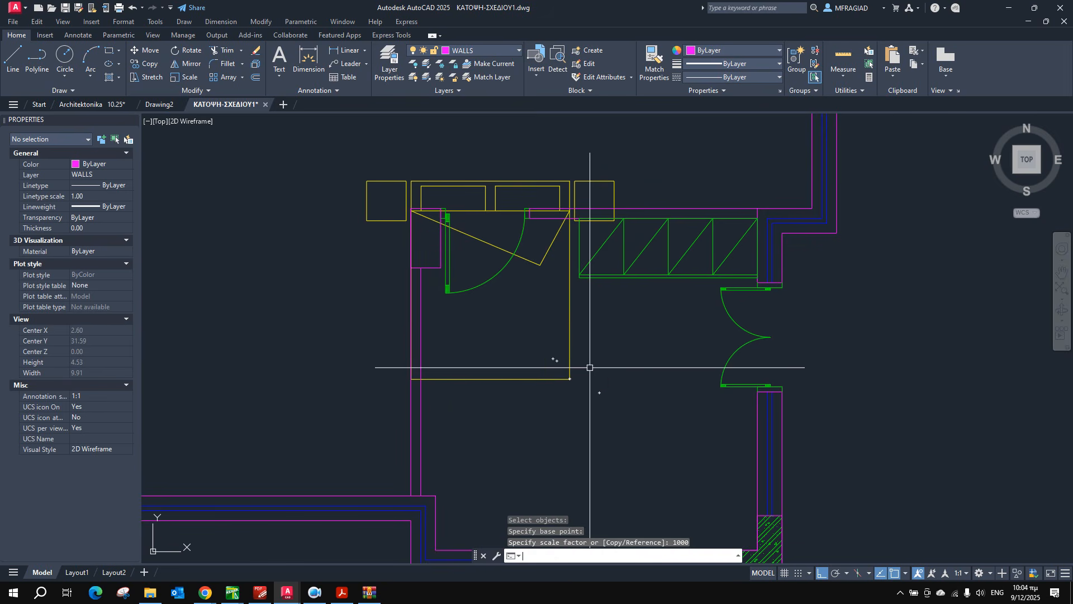
Enlarge the block gallery to view more block previews and close it without inserting anything.
{"action": "left_click", "coordinate": [587, 91]}
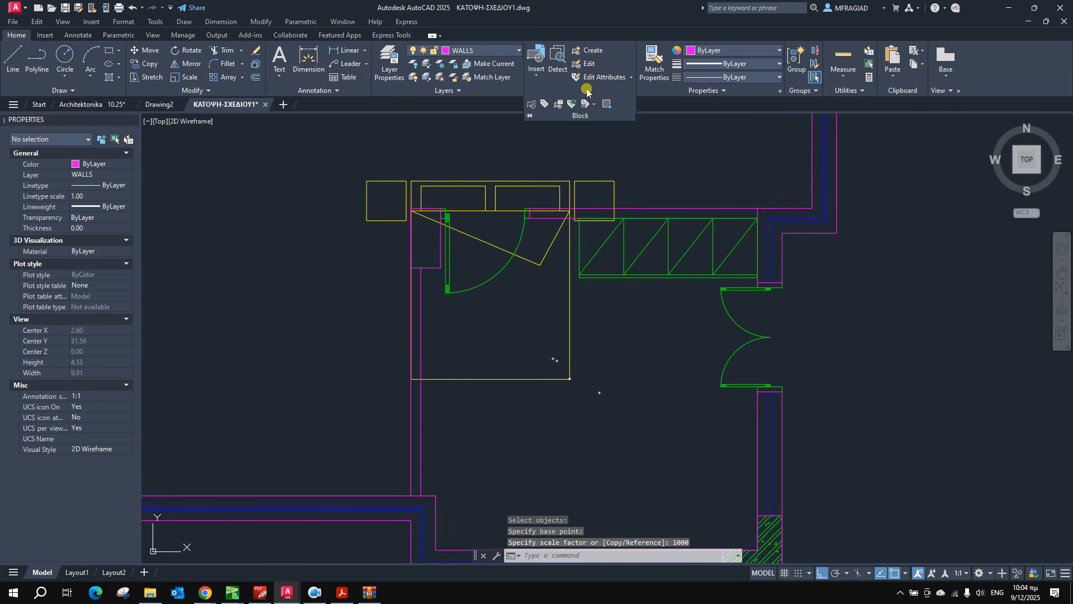
{"action": "left_click", "coordinate": [537, 81]}
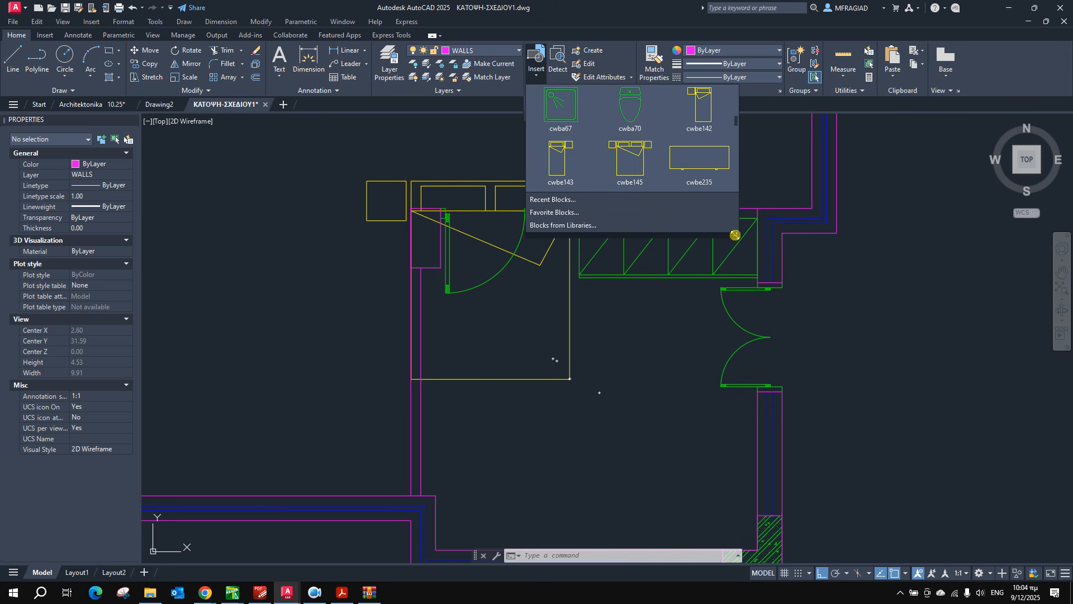
{"action": "left_click_drag", "start_coordinate": [735, 236], "coordinate": [753, 376]}
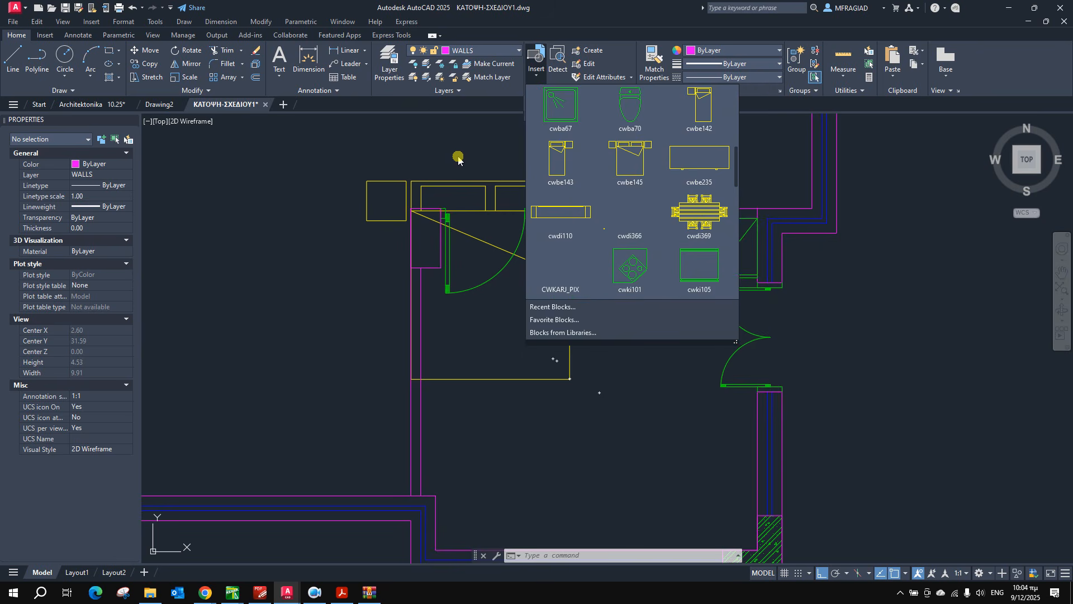
{"action": "left_click", "coordinate": [460, 137]}
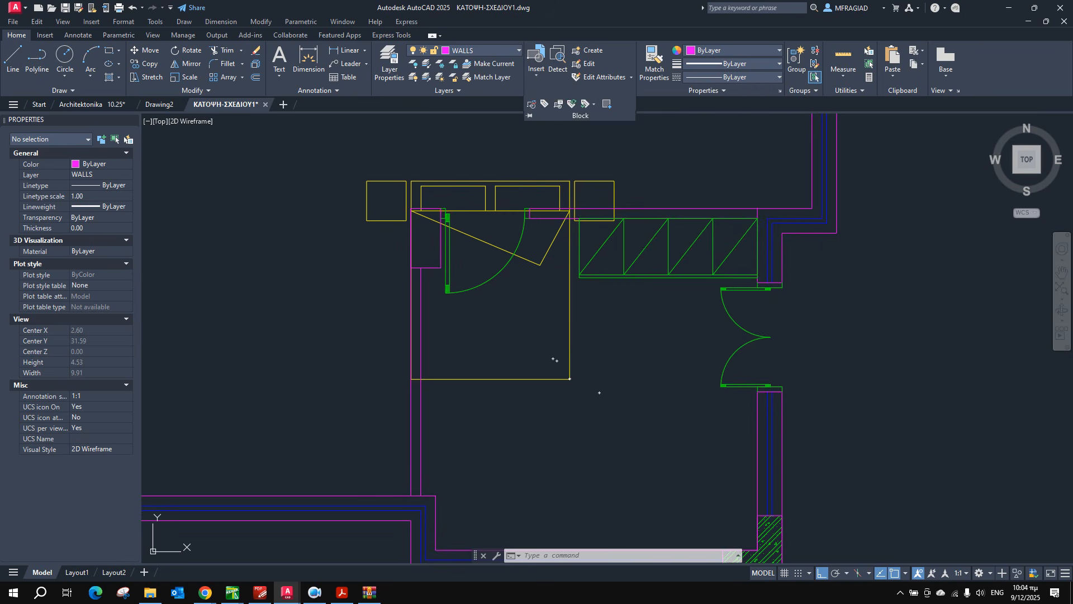
Rotate the bed block 180° about its headboard and move it by the headboard's midpoint to the middle of the bedroom's lower wall.
{"action": "left_click", "coordinate": [502, 185]}
{"action": "type", "text": "ro"}
{"action": "key", "text": "Return"}
{"action": "left_click", "coordinate": [485, 180]}
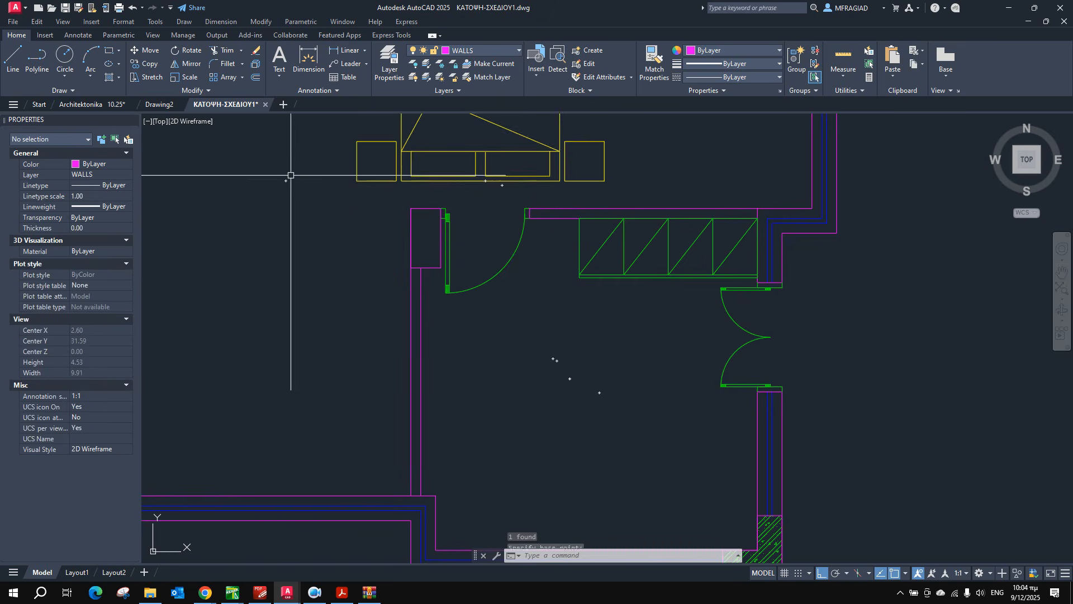
{"action": "left_click", "coordinate": [461, 180]}
{"action": "left_click", "coordinate": [480, 181]}
{"action": "scroll", "coordinate": [505, 305], "scroll_direction": "down", "scroll_amount": 4}
{"action": "scroll", "coordinate": [496, 301], "scroll_direction": "up", "scroll_amount": 2}
{"action": "key", "text": "Escape"}
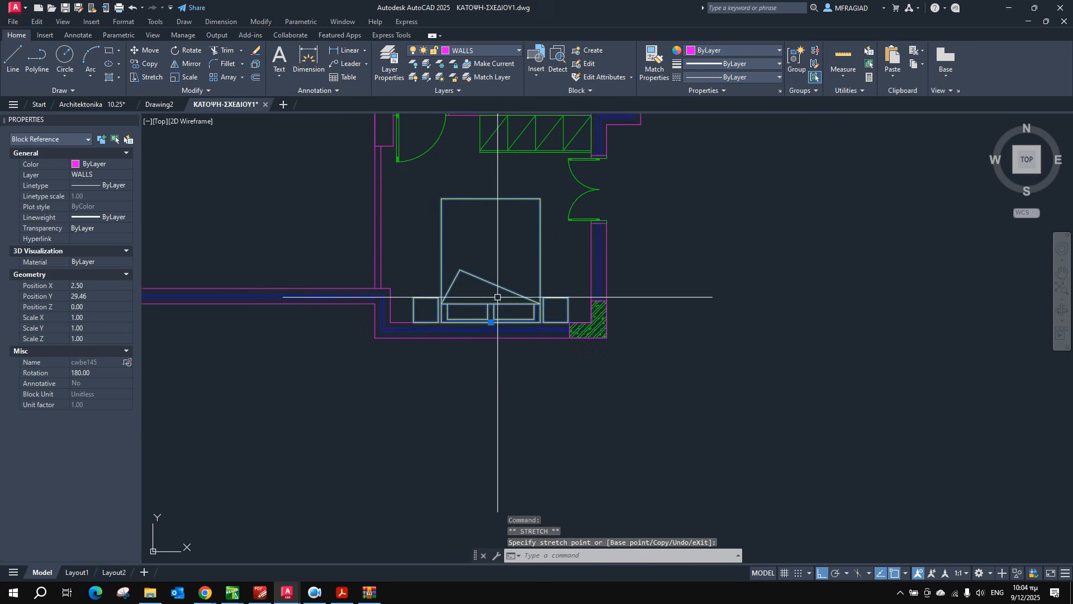
{"action": "scroll", "coordinate": [492, 296], "scroll_direction": "up", "scroll_amount": 2}
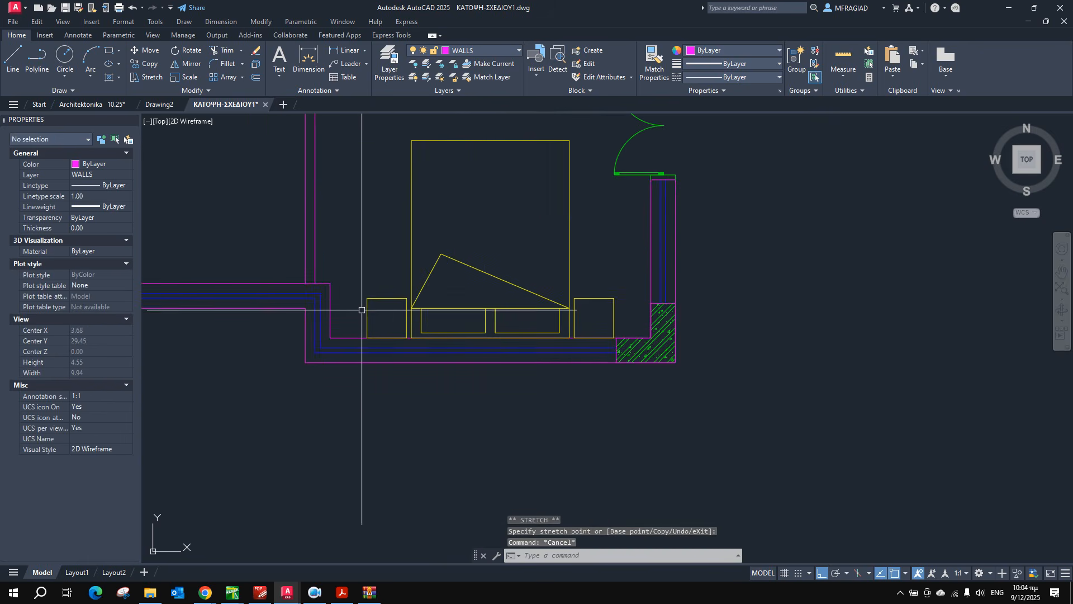
Move the living-room set, with its three sofas and the Σαλόνι table, from the block collection into the upper-left part of the living room.
{"action": "scroll", "coordinate": [491, 263], "scroll_direction": "down", "scroll_amount": 5}
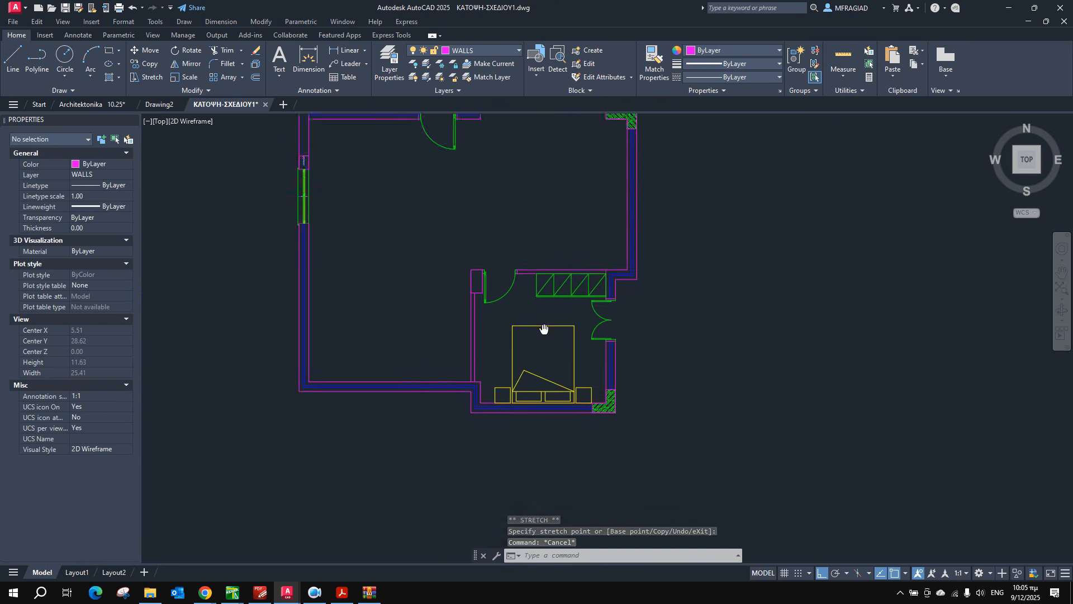
{"action": "scroll", "coordinate": [385, 212], "scroll_direction": "down", "scroll_amount": 8}
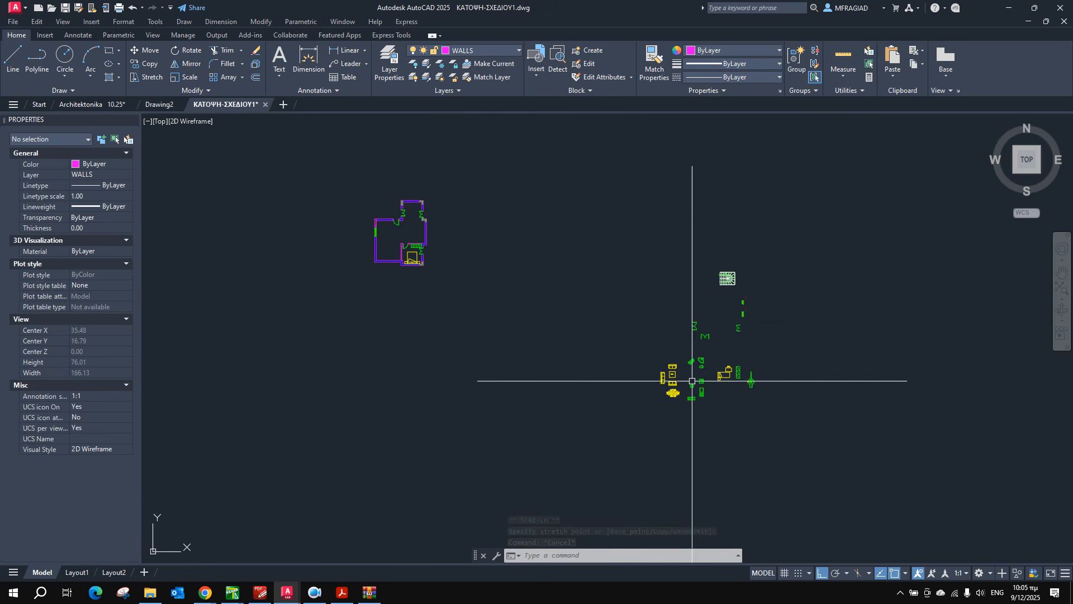
{"action": "scroll", "coordinate": [661, 376], "scroll_direction": "up", "scroll_amount": 8}
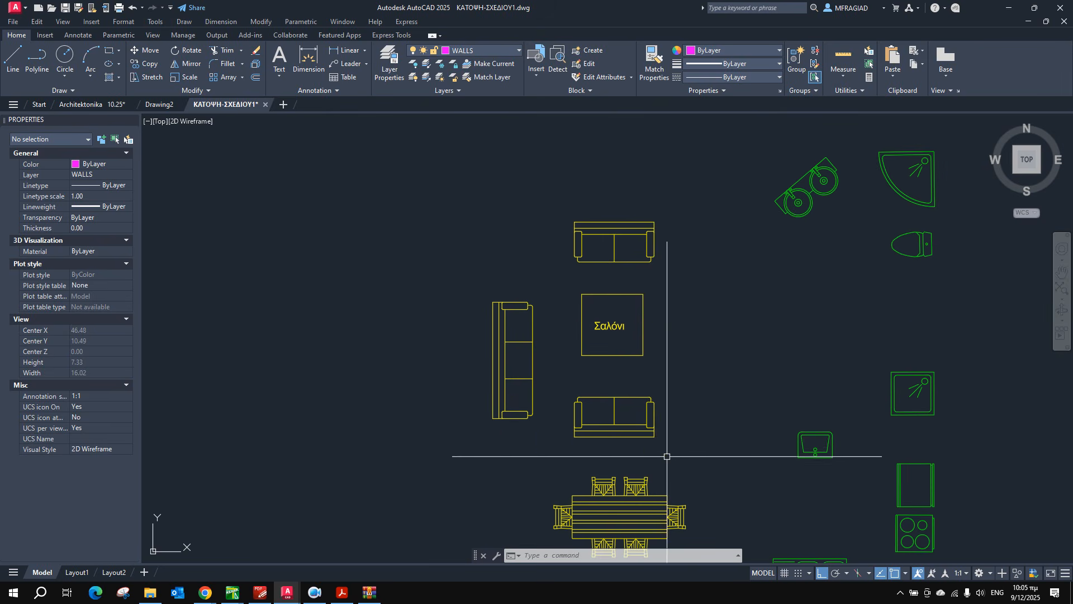
{"action": "left_click", "coordinate": [658, 452]}
{"action": "left_click", "coordinate": [487, 196]}
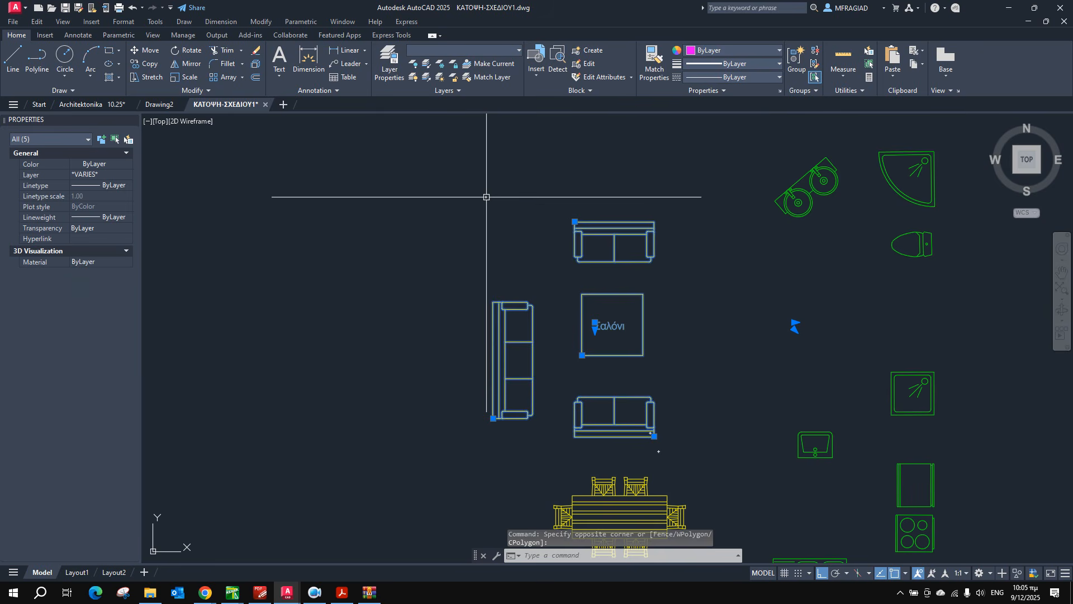
{"action": "type", "text": "m"}
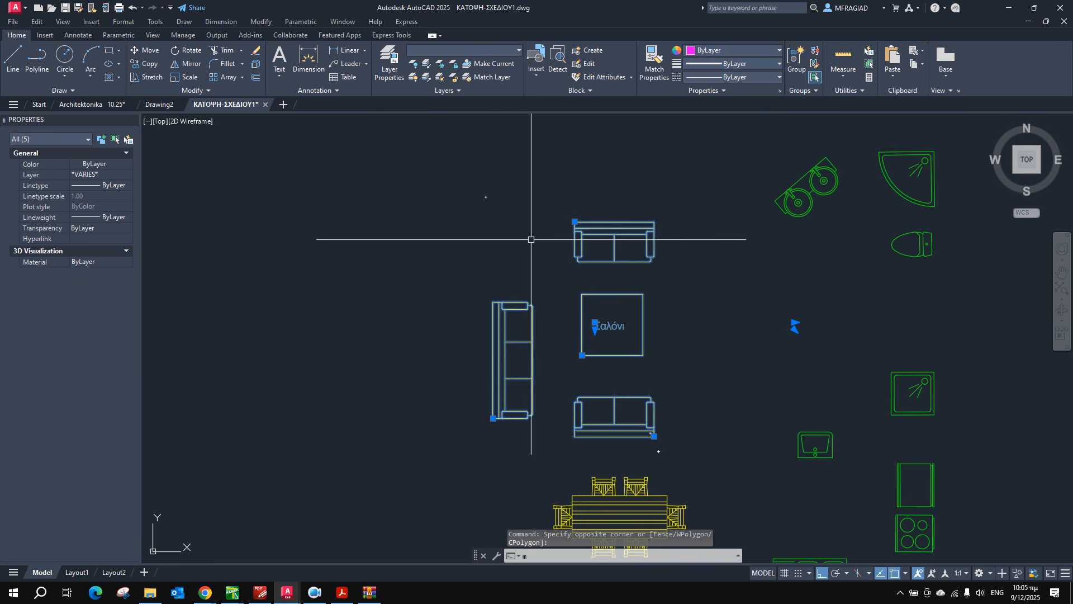
{"action": "type", "text": "m"}
{"action": "key", "text": "Return"}
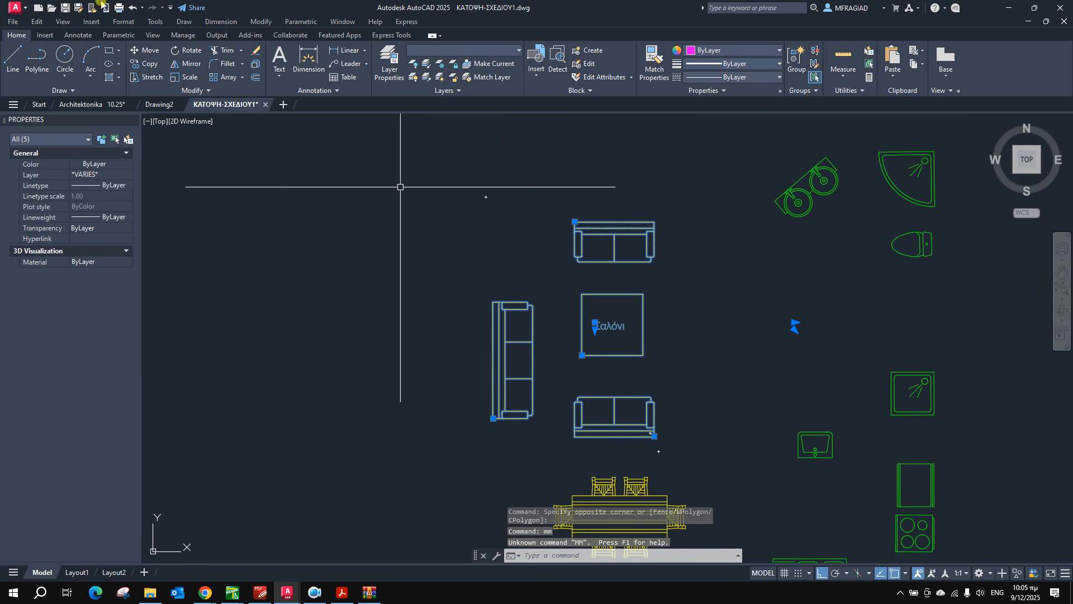
{"action": "left_click", "coordinate": [146, 50]}
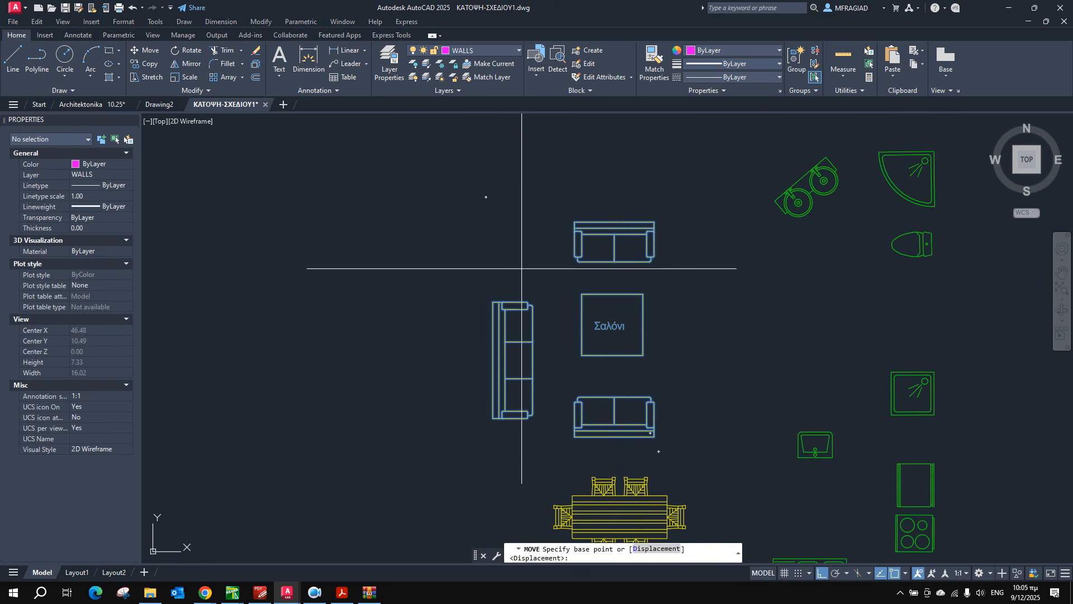
{"action": "left_click", "coordinate": [554, 261]}
{"action": "scroll", "coordinate": [643, 260], "scroll_direction": "down", "scroll_amount": 5}
{"action": "scroll", "coordinate": [613, 240], "scroll_direction": "up", "scroll_amount": 6}
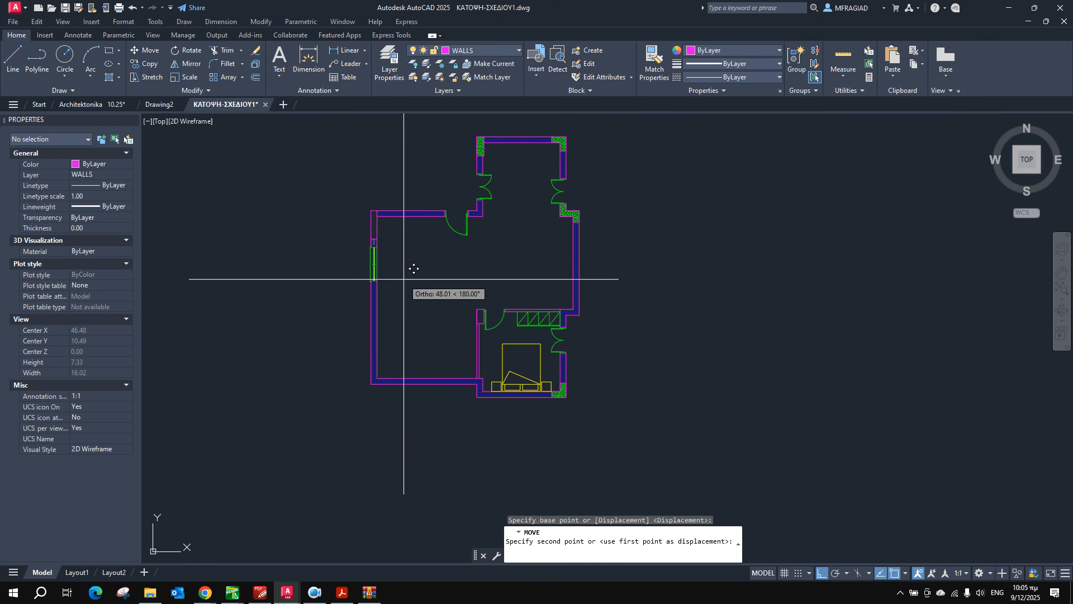
{"action": "key", "text": "F8"}
{"action": "scroll", "coordinate": [408, 221], "scroll_direction": "up", "scroll_amount": 5}
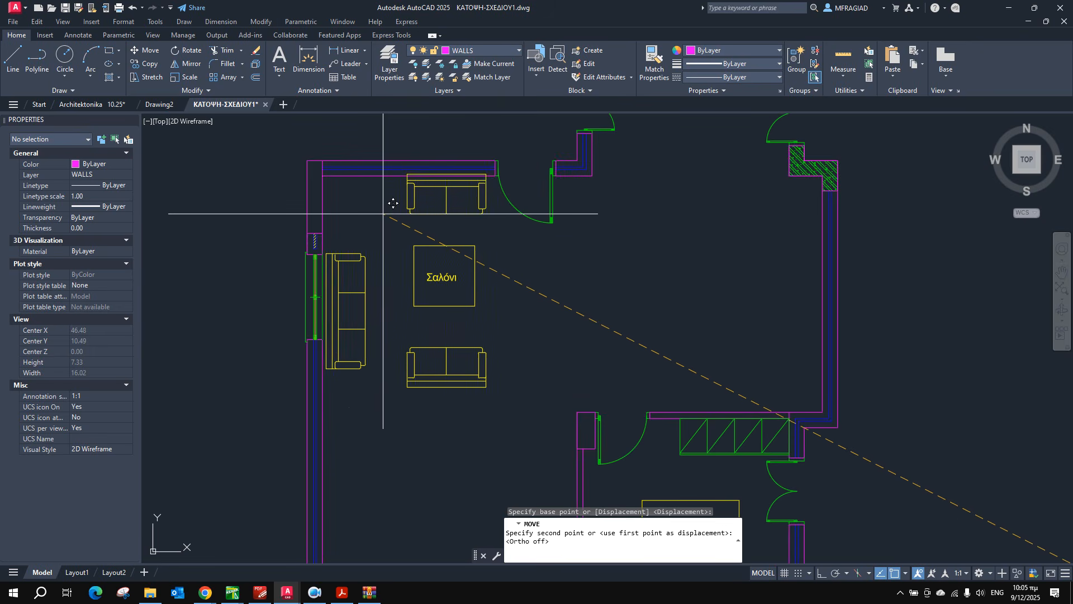
{"action": "left_click", "coordinate": [388, 220]}
Move the six-chair dining table block from the block collection into the living room, below the sofas.
{"action": "scroll", "coordinate": [381, 224], "scroll_direction": "down", "scroll_amount": 2}
{"action": "scroll", "coordinate": [430, 313], "scroll_direction": "up", "scroll_amount": 1}
{"action": "scroll", "coordinate": [359, 256], "scroll_direction": "down", "scroll_amount": 4}
{"action": "scroll", "coordinate": [685, 409], "scroll_direction": "up", "scroll_amount": 1}
{"action": "scroll", "coordinate": [652, 416], "scroll_direction": "up", "scroll_amount": 4}
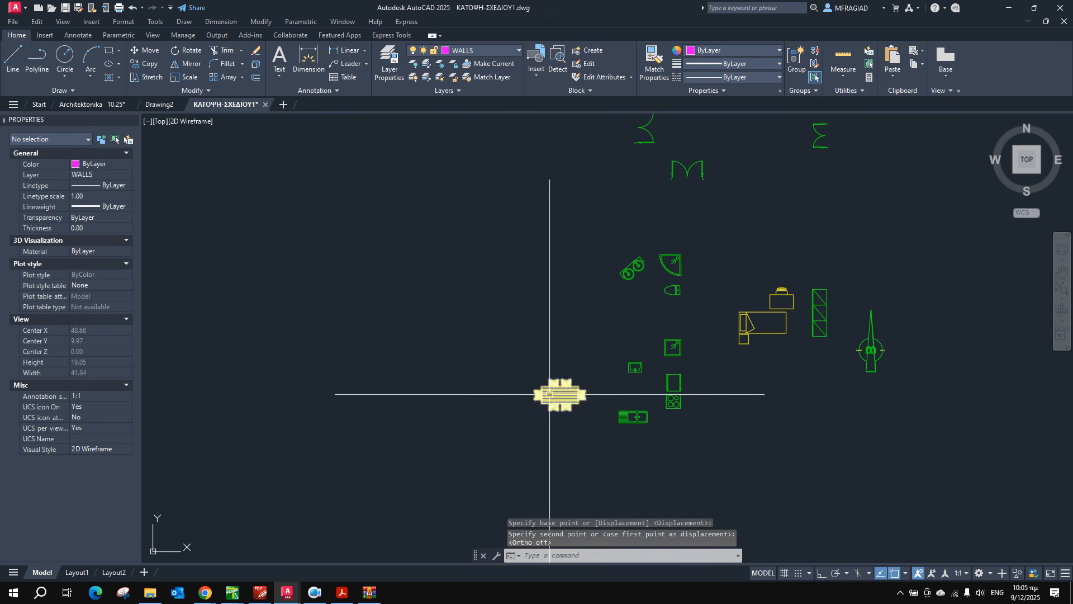
{"action": "left_click", "coordinate": [559, 395]}
{"action": "left_click", "coordinate": [534, 410]}
{"action": "scroll", "coordinate": [626, 413], "scroll_direction": "down", "scroll_amount": 5}
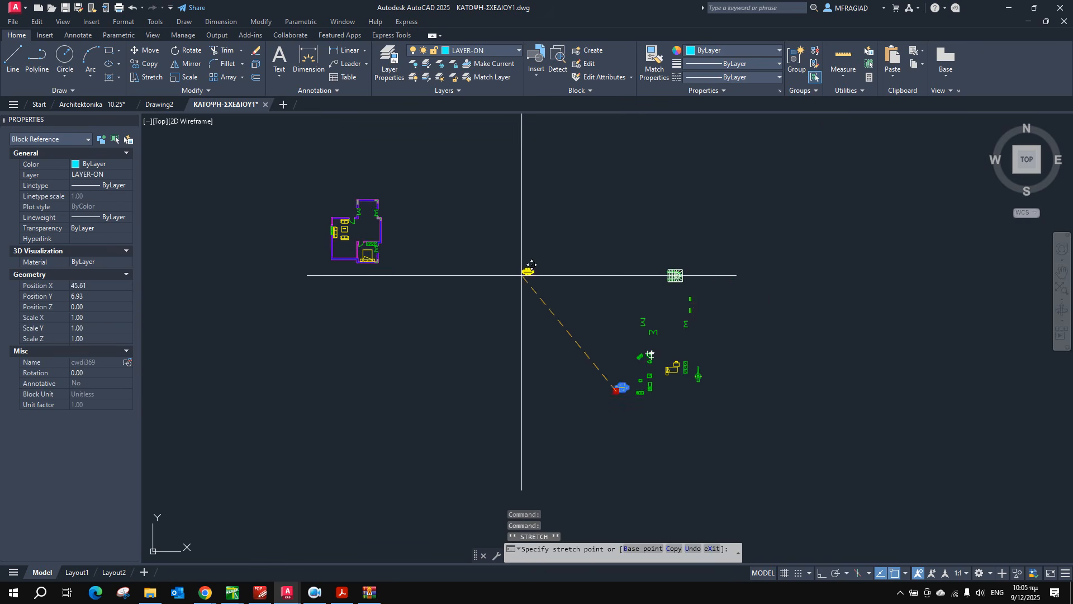
{"action": "scroll", "coordinate": [363, 254], "scroll_direction": "up", "scroll_amount": 6}
{"action": "left_click", "coordinate": [350, 275]}
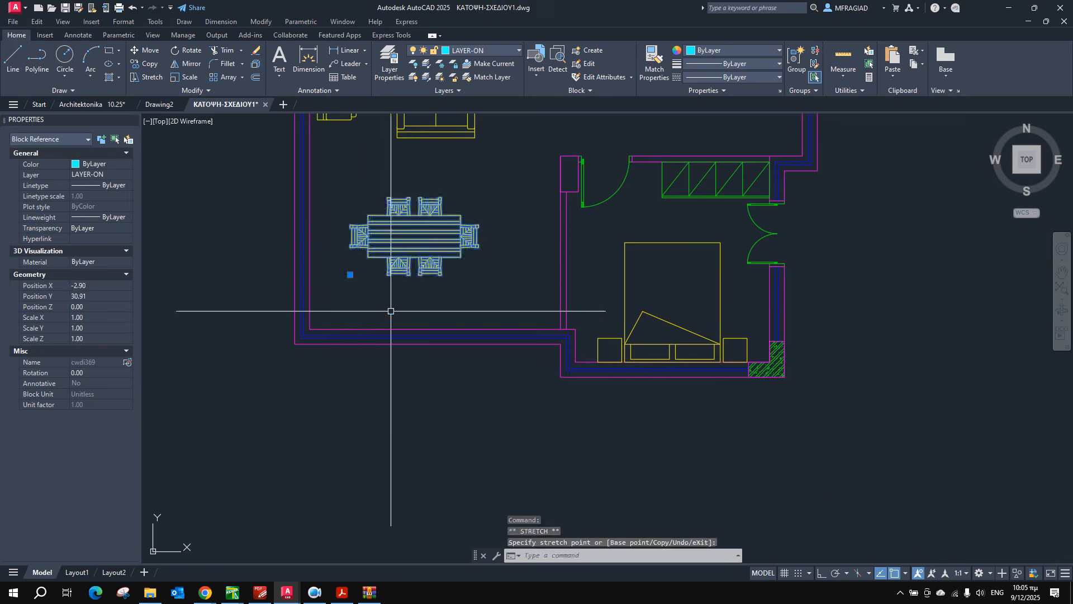
Switch to the BigBlueButton meeting in Chrome to check the public chat, and return to the drawing.
{"action": "mouse_move", "coordinate": [205, 590]}
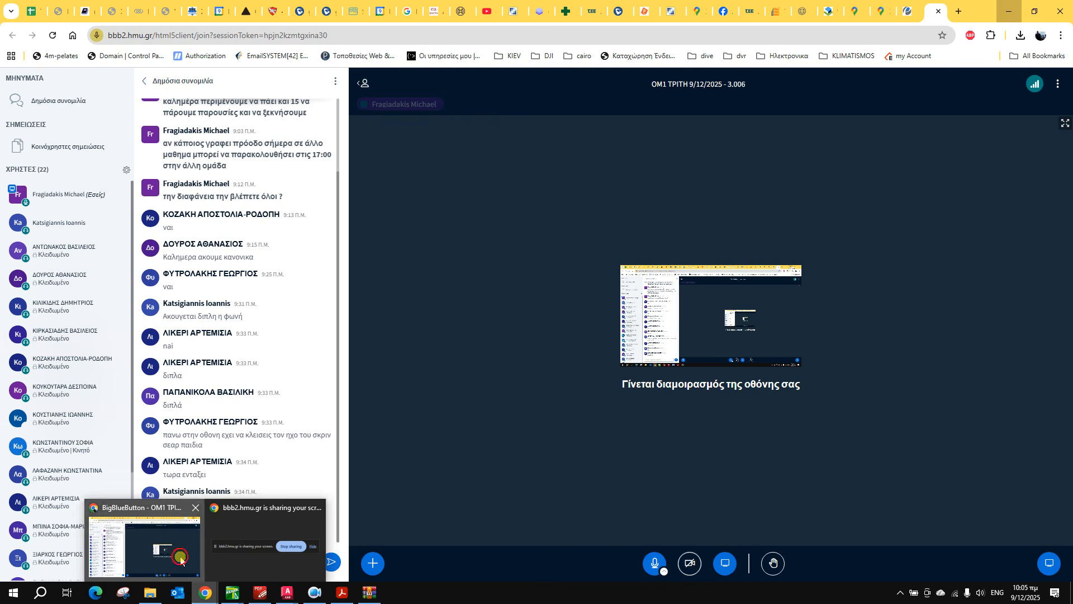
{"action": "left_click", "coordinate": [180, 558]}
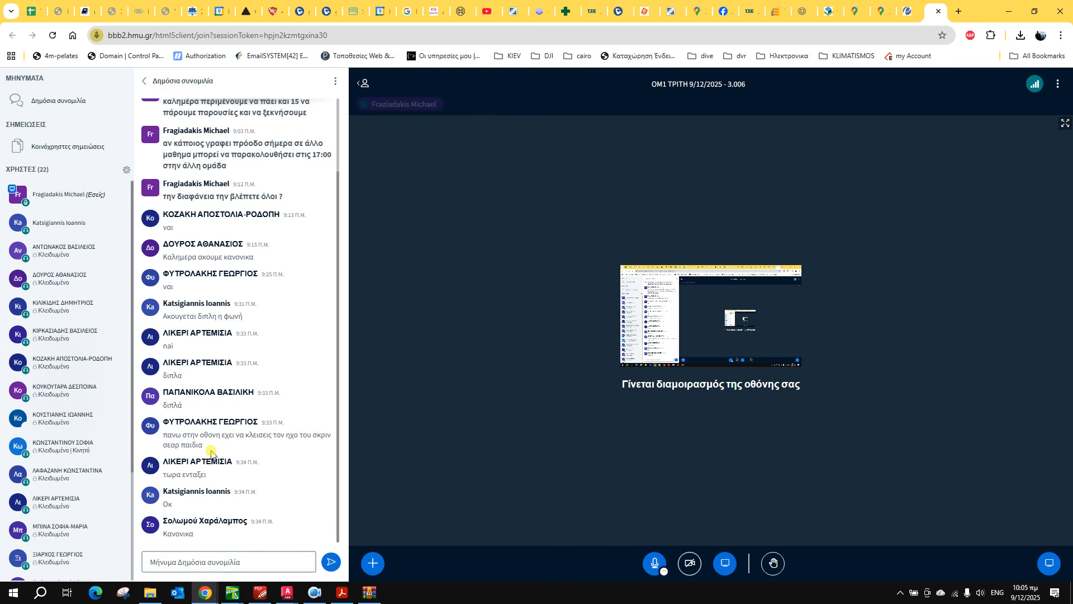
{"action": "left_click", "coordinate": [1011, 12]}
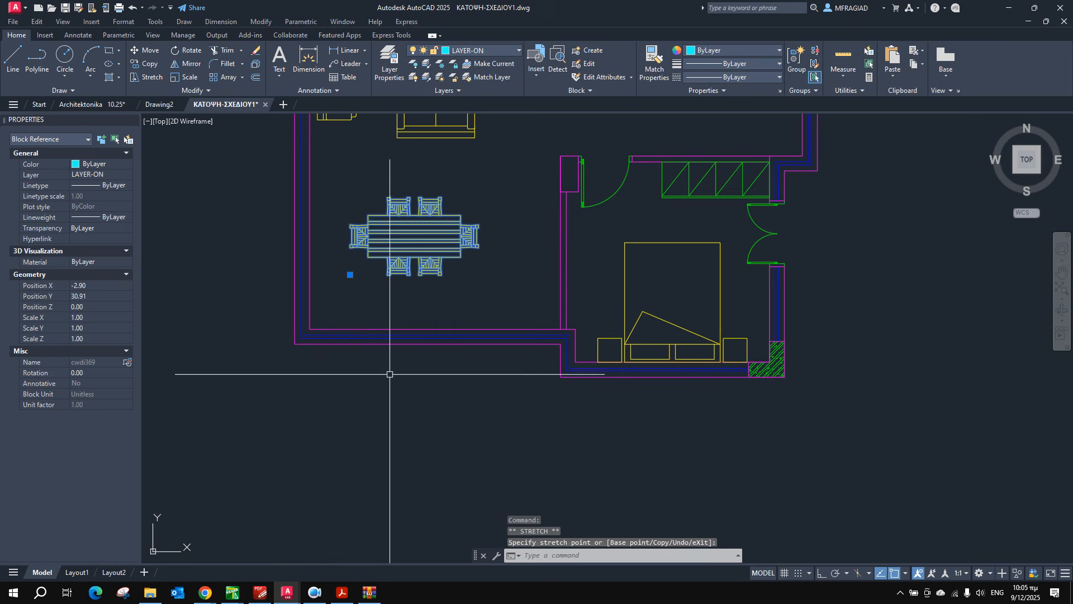
Deselect the dining table and review the furnished plan, then examine the staircase next to the bedroom in katopsi-new.pdf.
{"action": "key", "text": "Escape"}
{"action": "scroll", "coordinate": [500, 277], "scroll_direction": "down", "scroll_amount": 5}
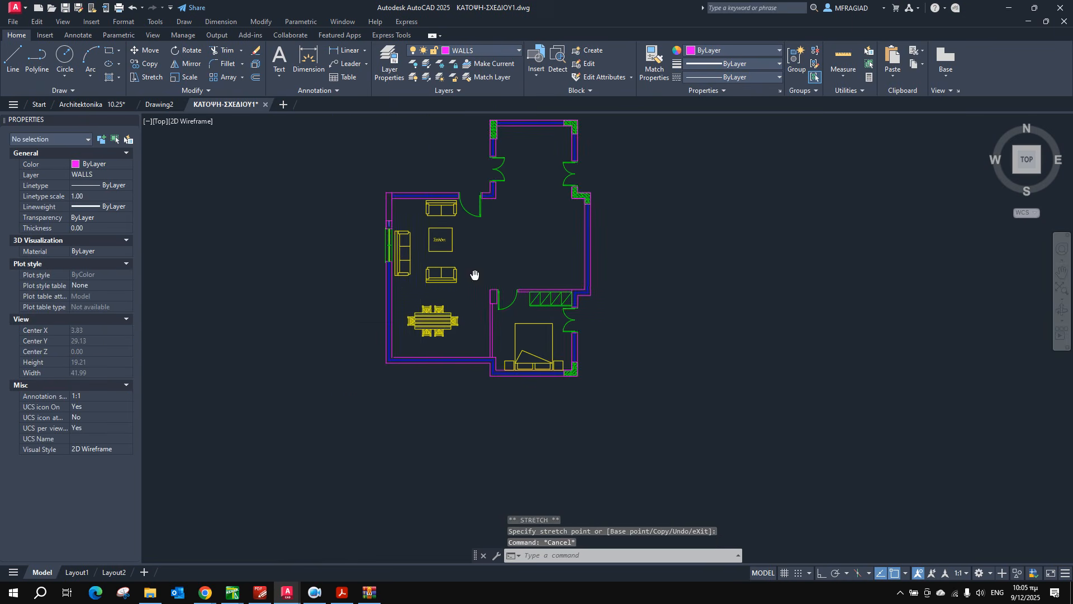
{"action": "scroll", "coordinate": [356, 273], "scroll_direction": "up", "scroll_amount": 3}
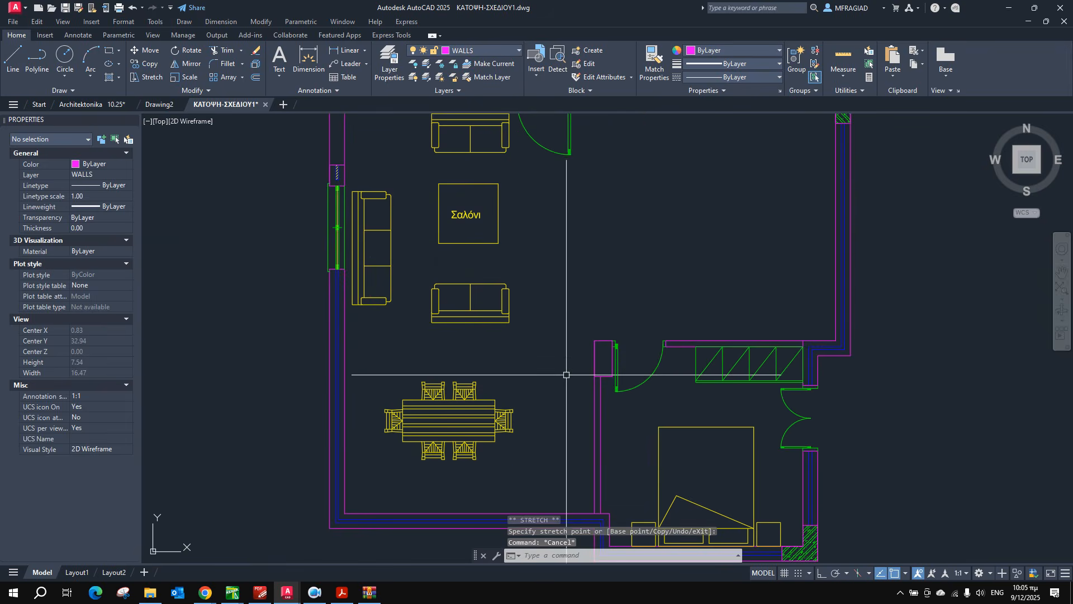
{"action": "scroll", "coordinate": [546, 329], "scroll_direction": "down", "scroll_amount": 1}
{"action": "middle_click_drag", "start_coordinate": [636, 276], "coordinate": [549, 324]}
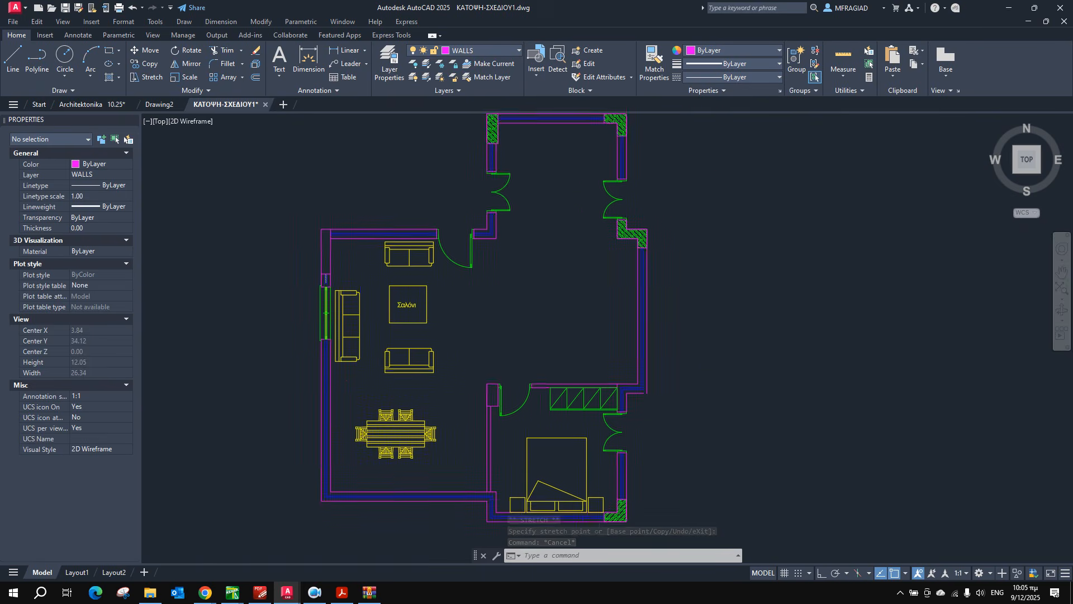
{"action": "scroll", "coordinate": [603, 366], "scroll_direction": "up", "scroll_amount": 4}
{"action": "left_click", "coordinate": [261, 594]}
{"action": "left_click", "coordinate": [288, 591]}
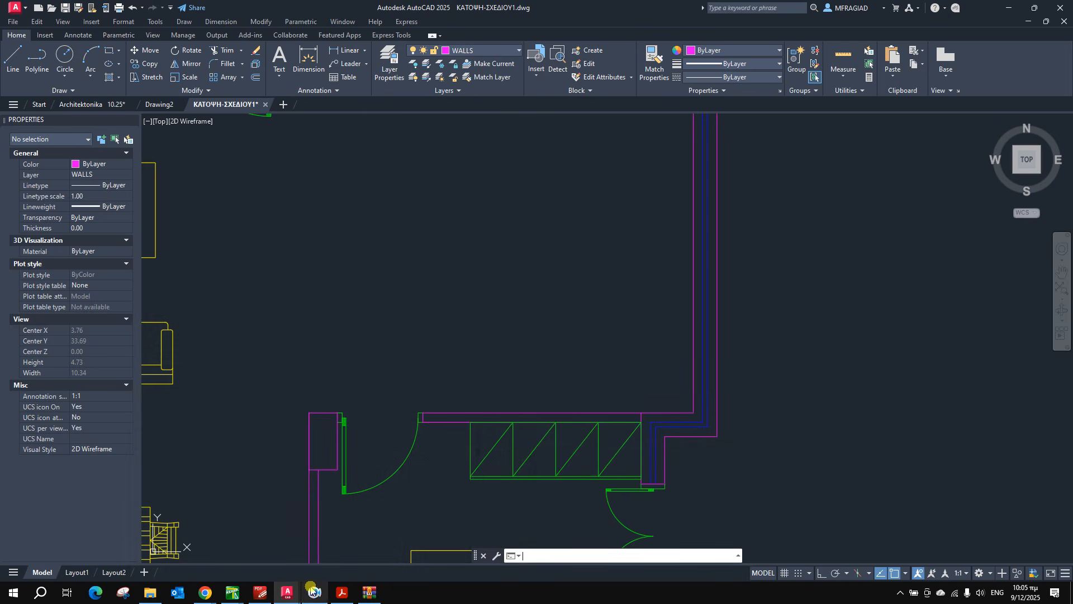
{"action": "left_click", "coordinate": [340, 594]}
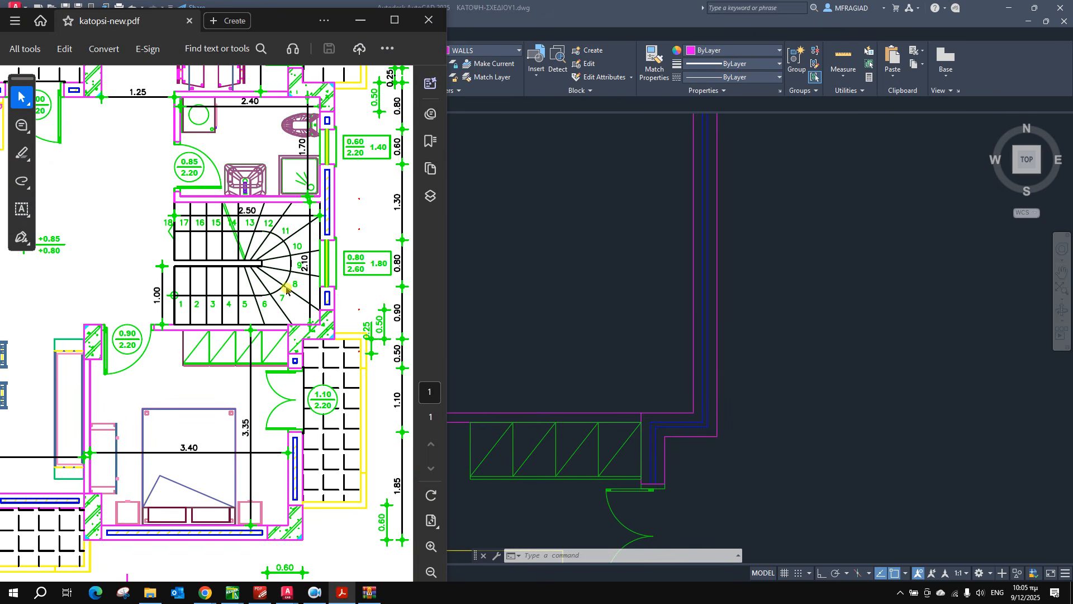
{"action": "left_click", "coordinate": [631, 375]}
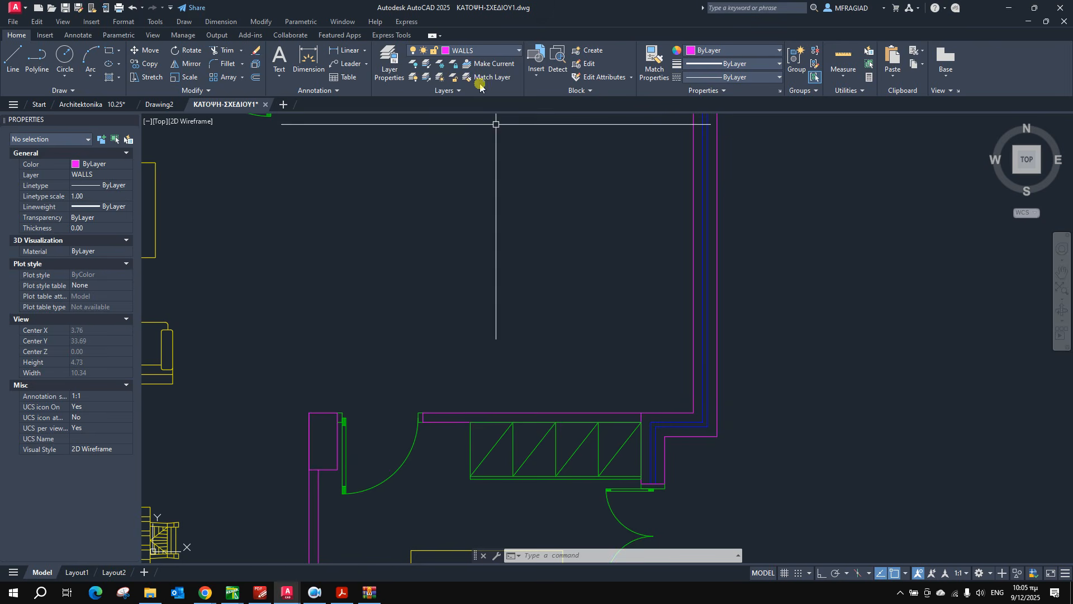
Insert the skala staircase block at scale 1 and rotation 0 in the empty area above the bedroom wardrobe.
{"action": "left_click", "coordinate": [540, 66]}
{"action": "scroll", "coordinate": [643, 213], "scroll_direction": "down", "scroll_amount": 3}
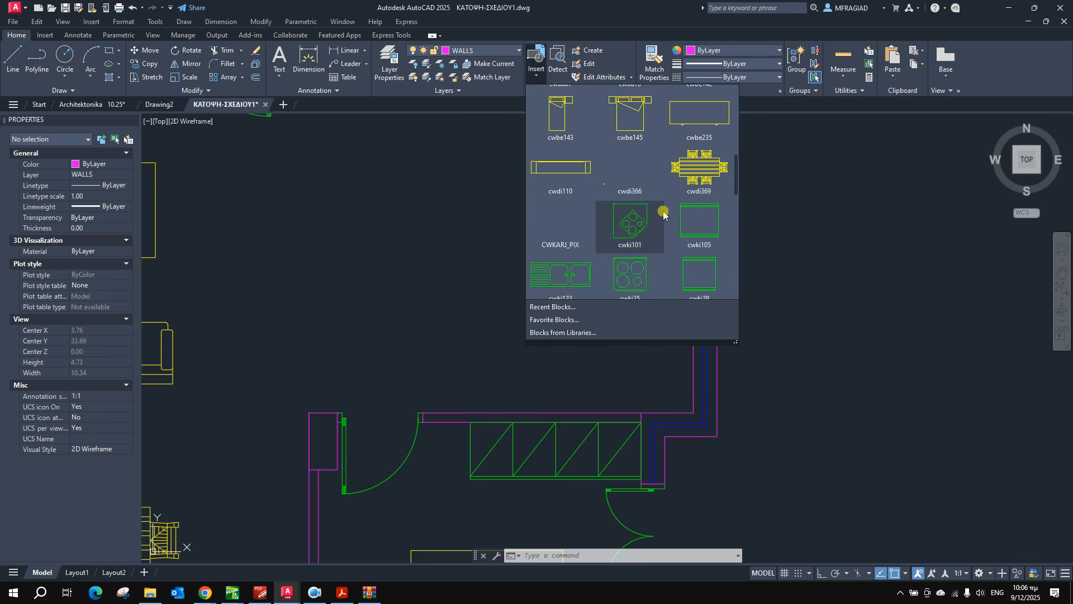
{"action": "scroll", "coordinate": [661, 207], "scroll_direction": "down", "scroll_amount": 10}
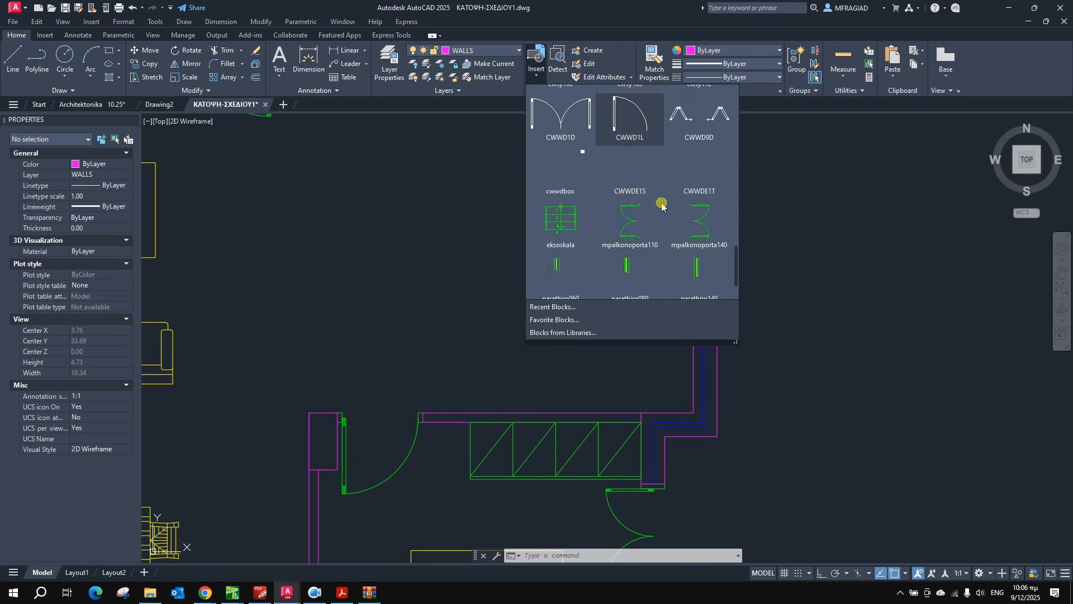
{"action": "left_click", "coordinate": [568, 267]}
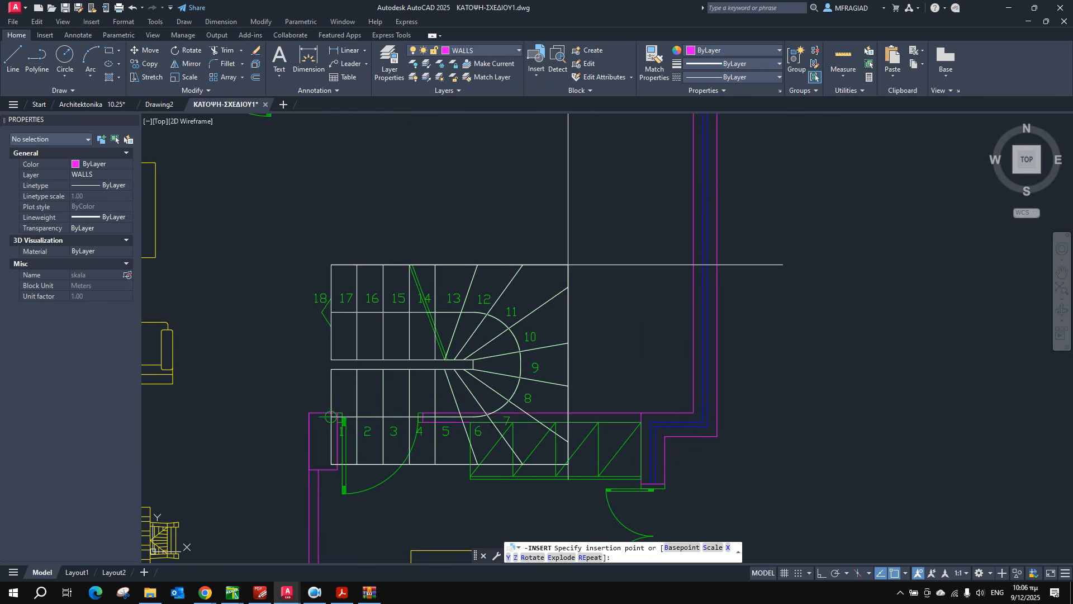
{"action": "left_click", "coordinate": [638, 167]}
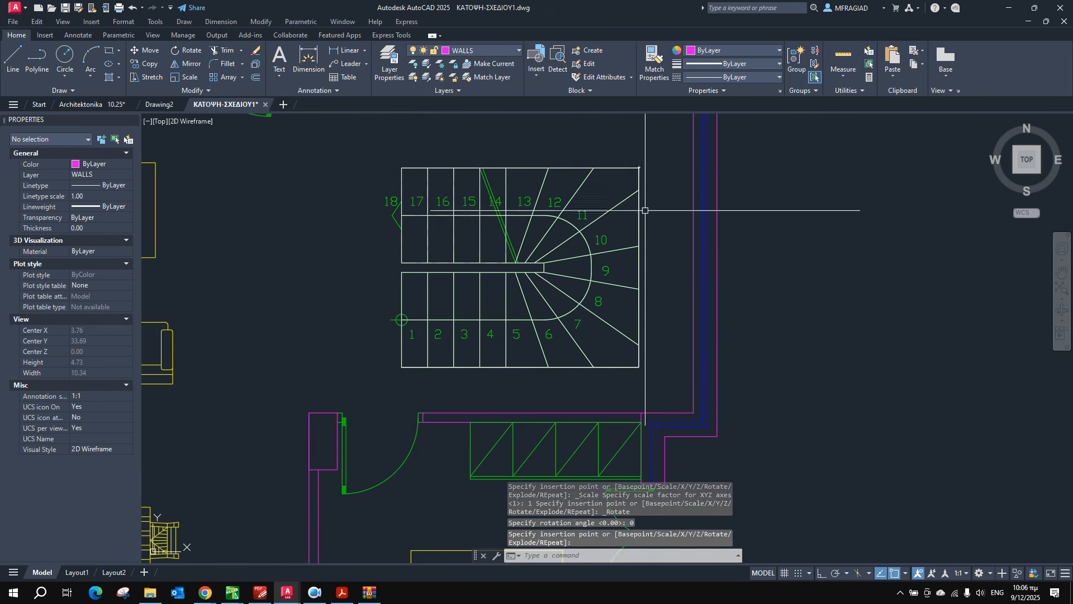
Move the staircase block by its lower-right corner to the inner wall corner above the bedroom wardrobe.
{"action": "left_click", "coordinate": [639, 292]}
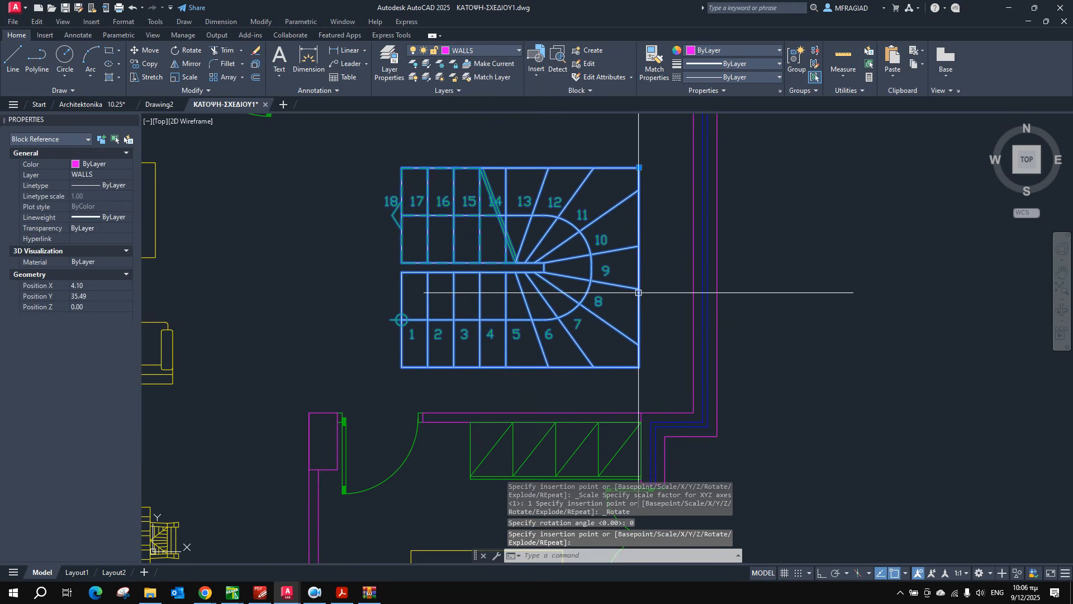
{"action": "left_click", "coordinate": [145, 50]}
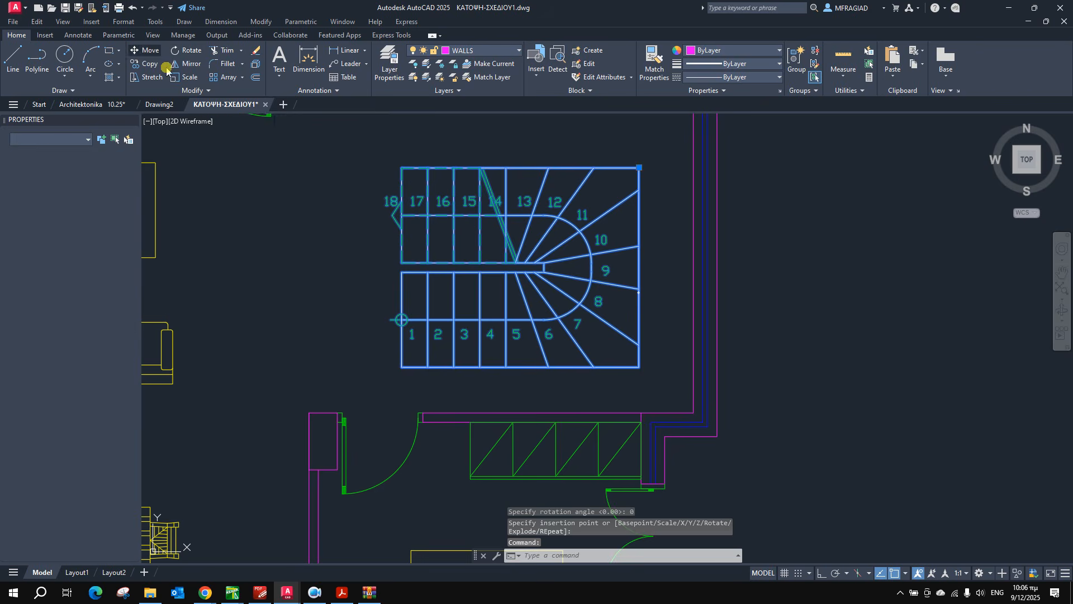
{"action": "left_click", "coordinate": [638, 367]}
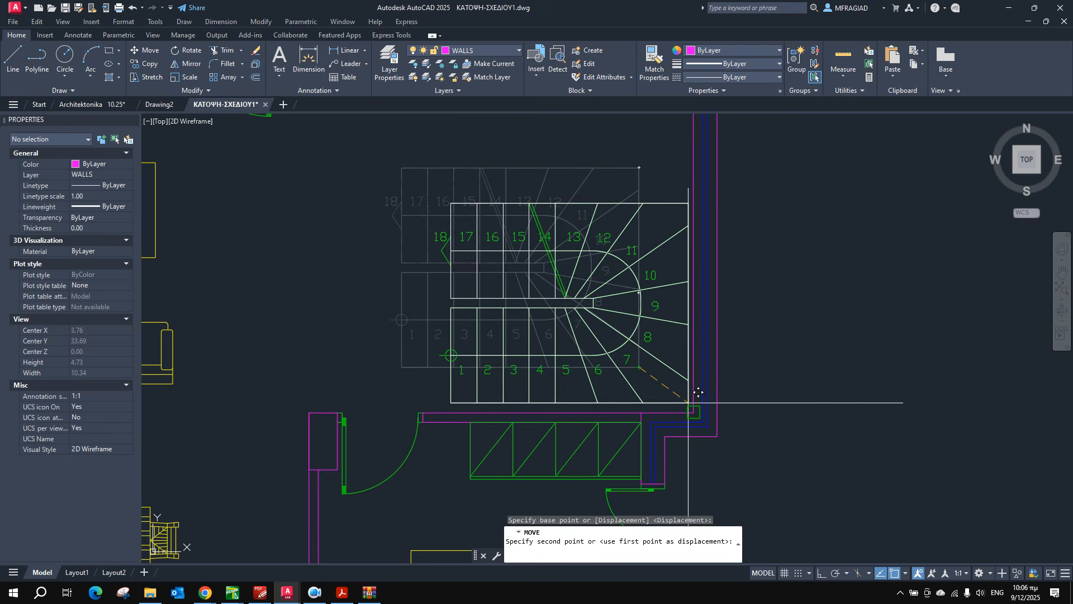
{"action": "left_click", "coordinate": [694, 412]}
{"action": "middle_click_drag", "start_coordinate": [615, 182], "coordinate": [627, 261]}
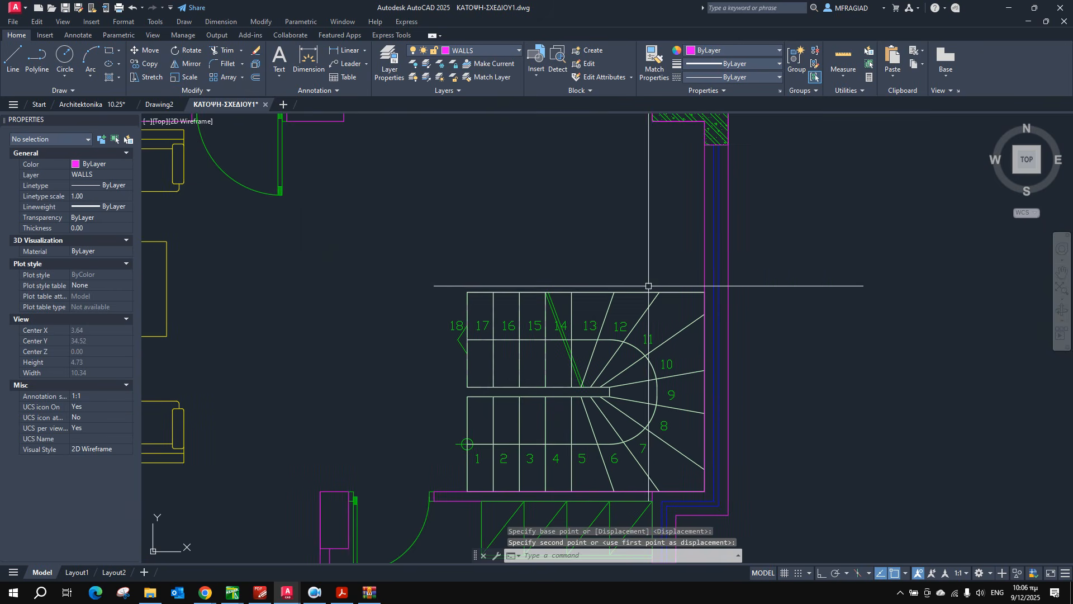
Check the staircase dimensions in katopsi-new.pdf and draw a 2.1 line straight up from the staircase's lower-right corner with Ortho on.
{"action": "left_click", "coordinate": [257, 593]}
{"action": "left_click", "coordinate": [258, 594]}
{"action": "left_click", "coordinate": [344, 594]}
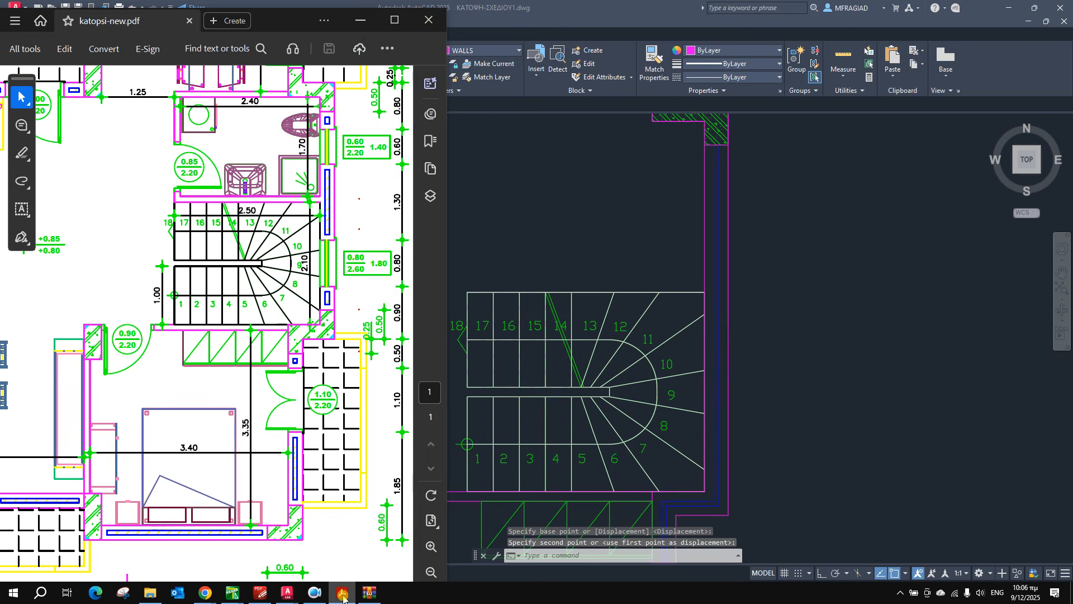
{"action": "left_click", "coordinate": [593, 235]}
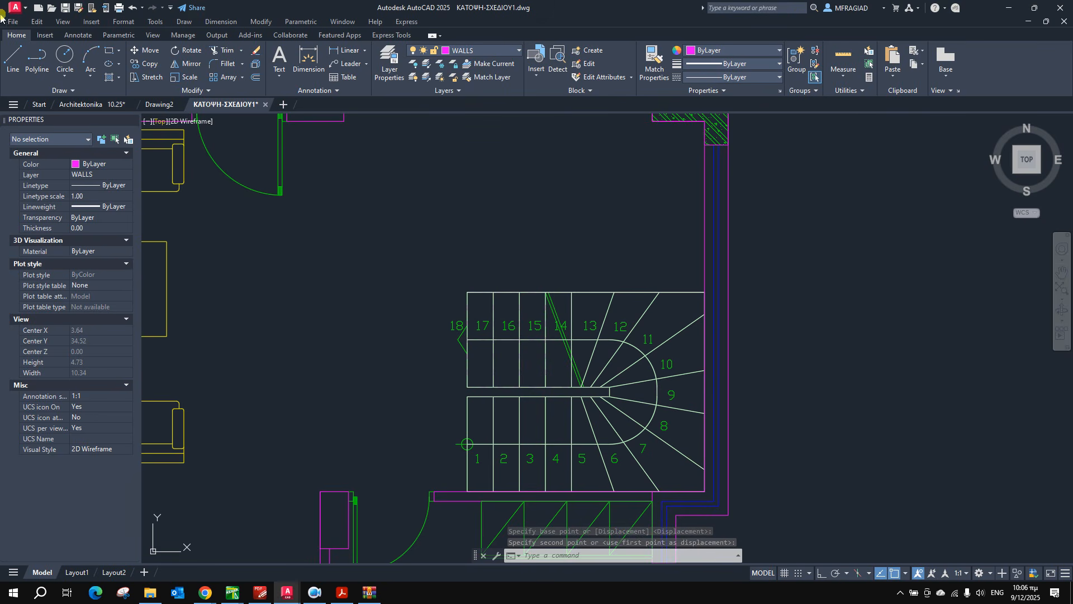
{"action": "left_click", "coordinate": [17, 51]}
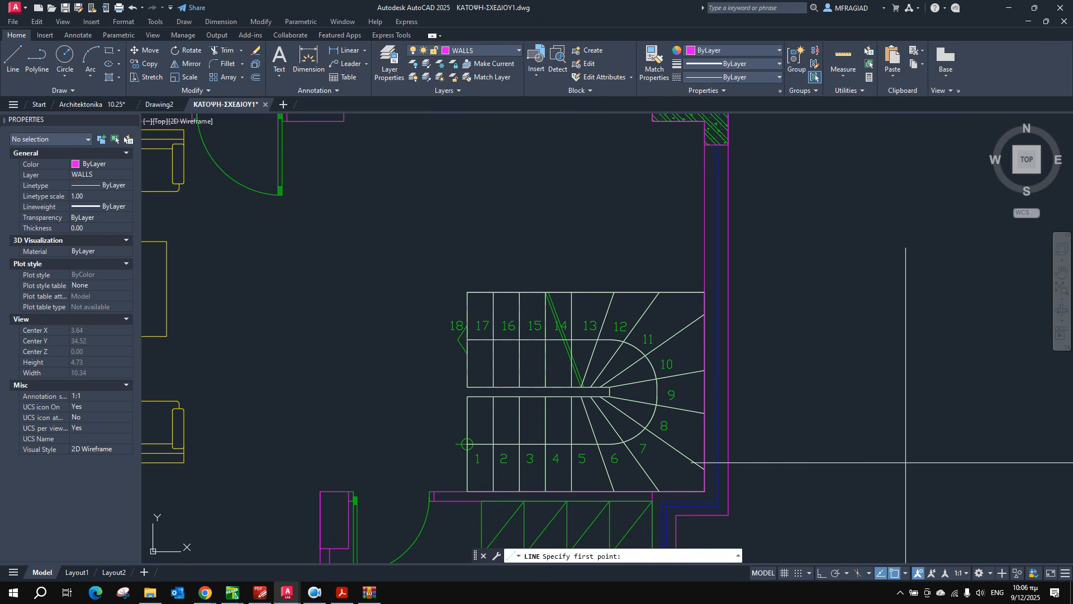
{"action": "left_click", "coordinate": [704, 491]}
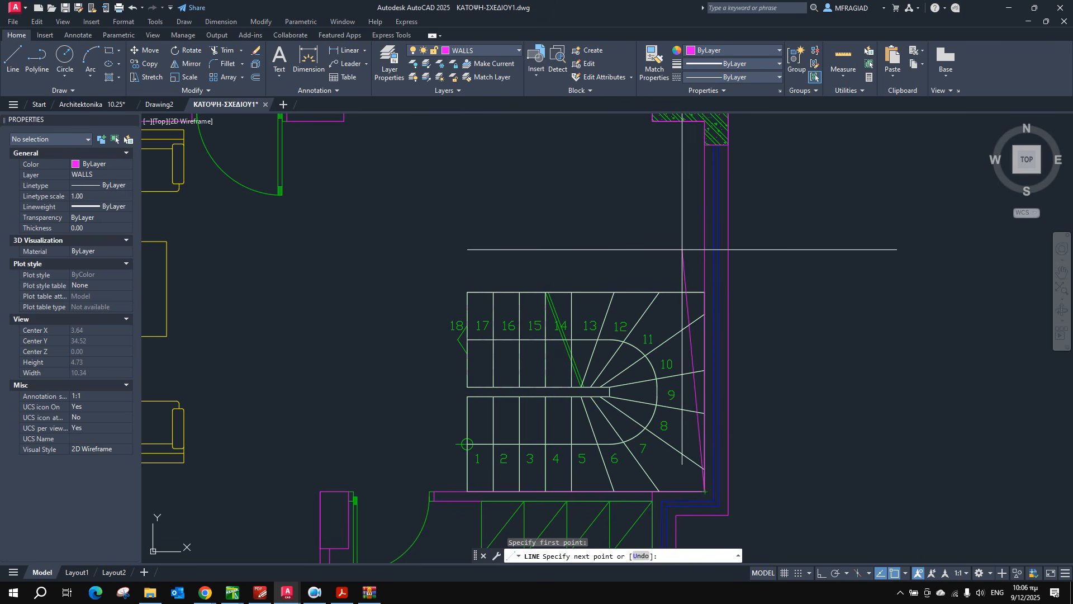
{"action": "type", "text": "2.1"}
{"action": "key", "text": "Return"}
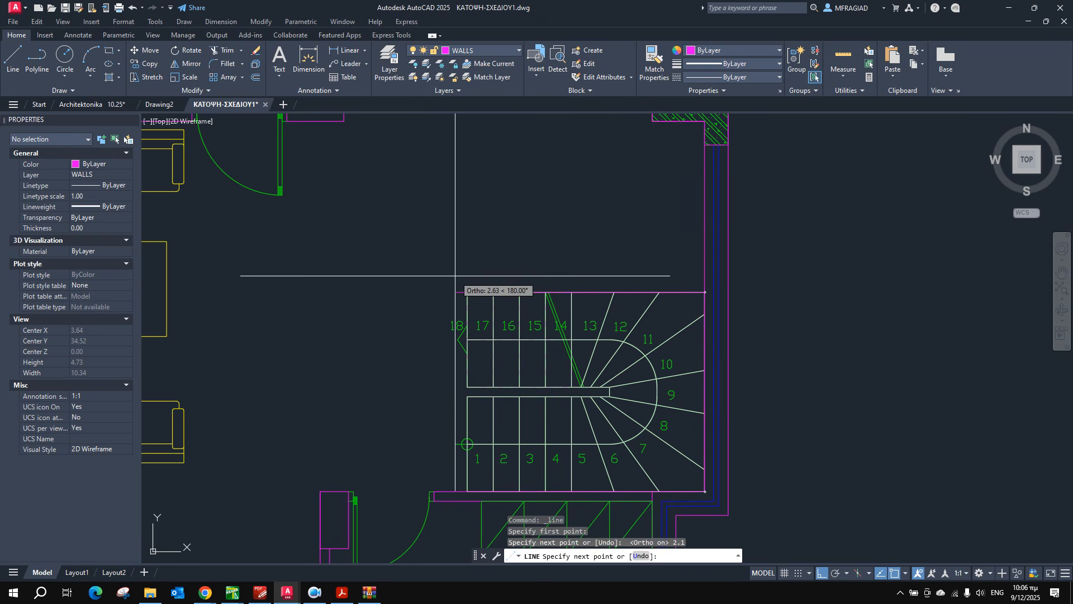
{"action": "left_click", "coordinate": [343, 596]}
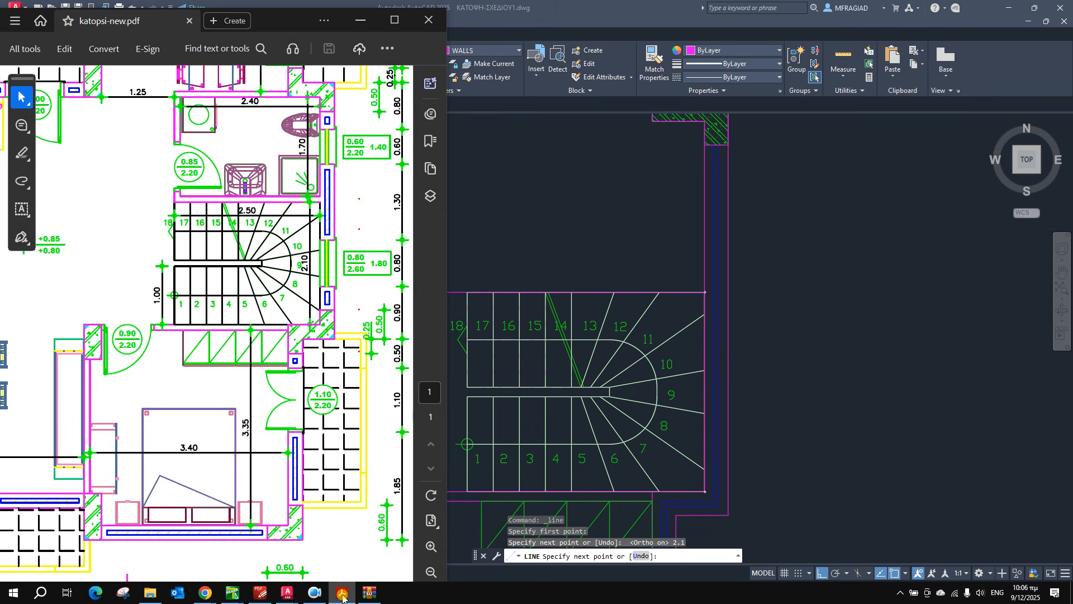
Back in AutoCAD, continue the wall line 2.5 along the staircase's upper edge.
{"action": "left_click", "coordinate": [661, 4]}
{"action": "type", "text": "2.5"}
{"action": "key", "text": "Return"}
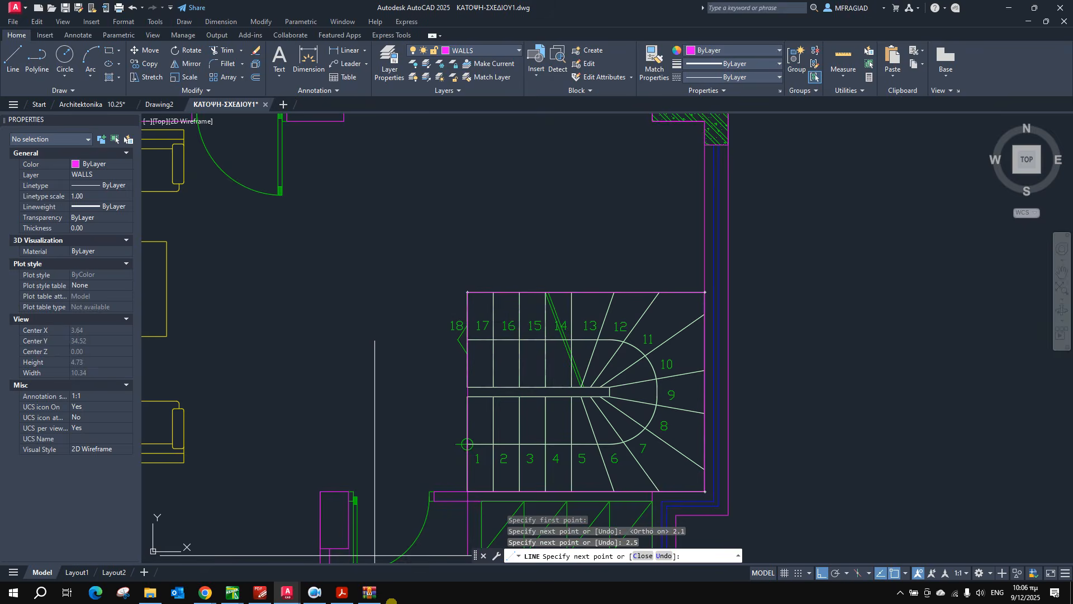
Check the PDF plan, continue the wall line 1.9 upward from the staircase corner, and run it across to the concrete column.
{"action": "left_click", "coordinate": [343, 594]}
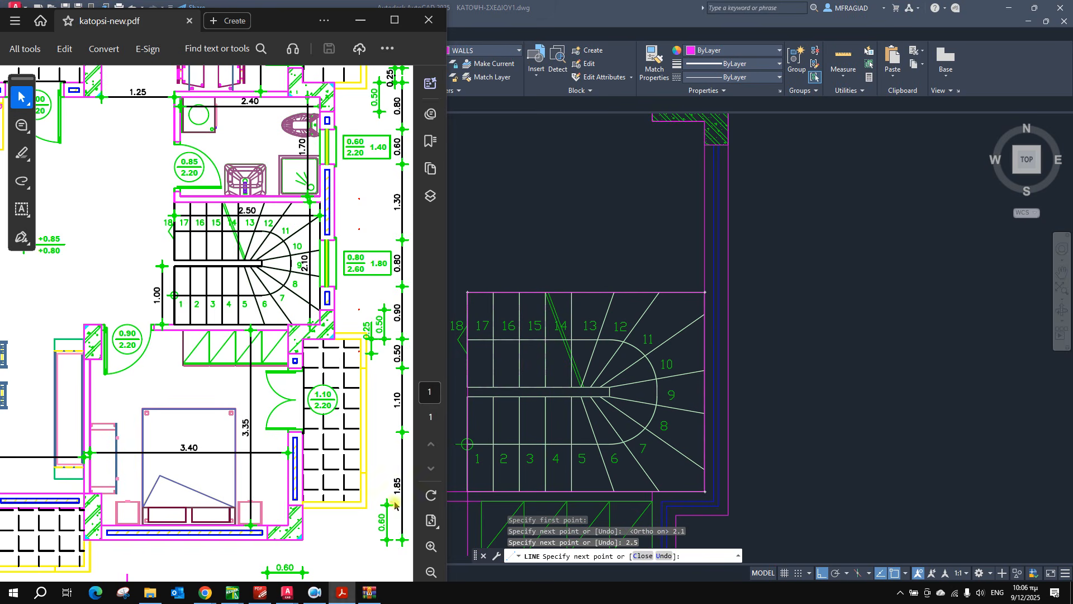
{"action": "left_click", "coordinate": [604, 4]}
{"action": "type", "text": "1.9"}
{"action": "key", "text": "Return"}
{"action": "scroll", "coordinate": [603, 202], "scroll_direction": "down", "scroll_amount": 3}
{"action": "scroll", "coordinate": [604, 177], "scroll_direction": "up", "scroll_amount": 5}
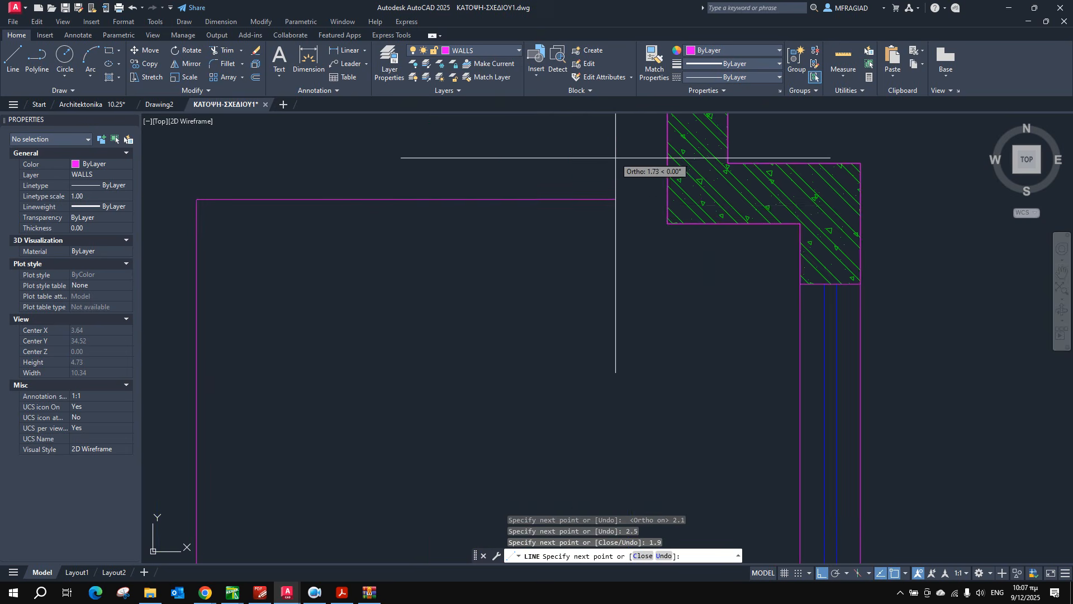
{"action": "key", "text": "Escape"}
{"action": "scroll", "coordinate": [628, 211], "scroll_direction": "down", "scroll_amount": 4}
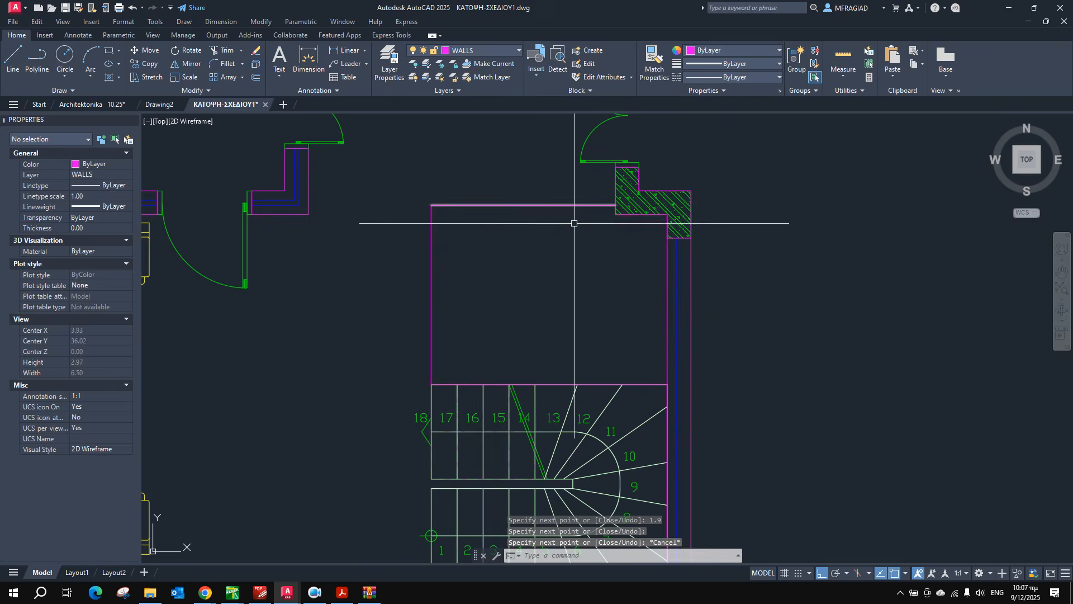
Offset the three new wall lines of the room above the staircase 0.1 toward the room's interior.
{"action": "left_click", "coordinate": [255, 79]}
{"action": "type", "text": "0.1"}
{"action": "key", "text": "Return"}
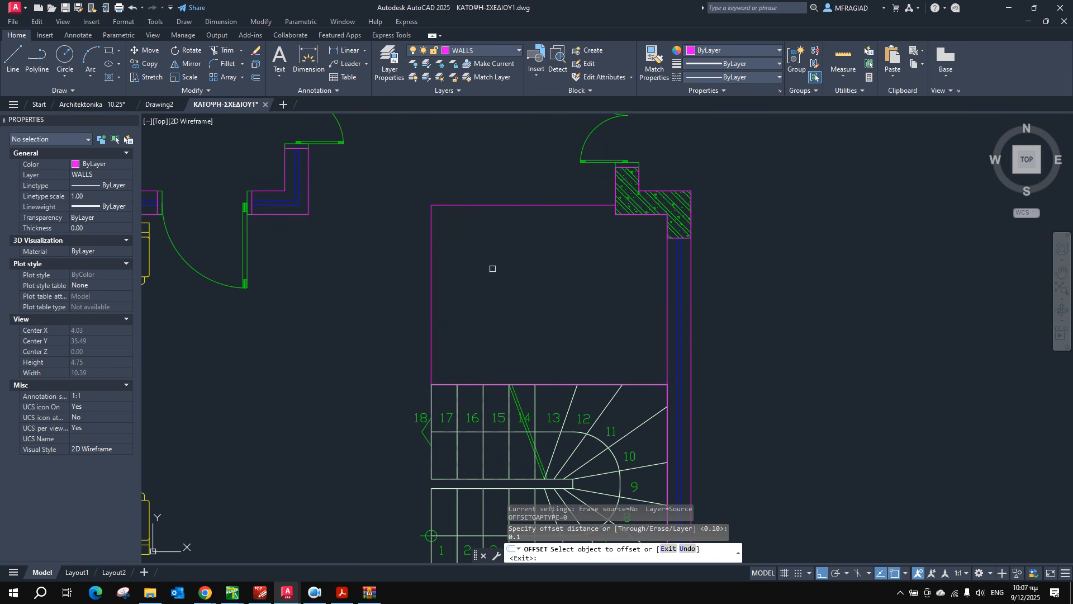
{"action": "left_click", "coordinate": [475, 382]}
{"action": "left_click", "coordinate": [484, 344]}
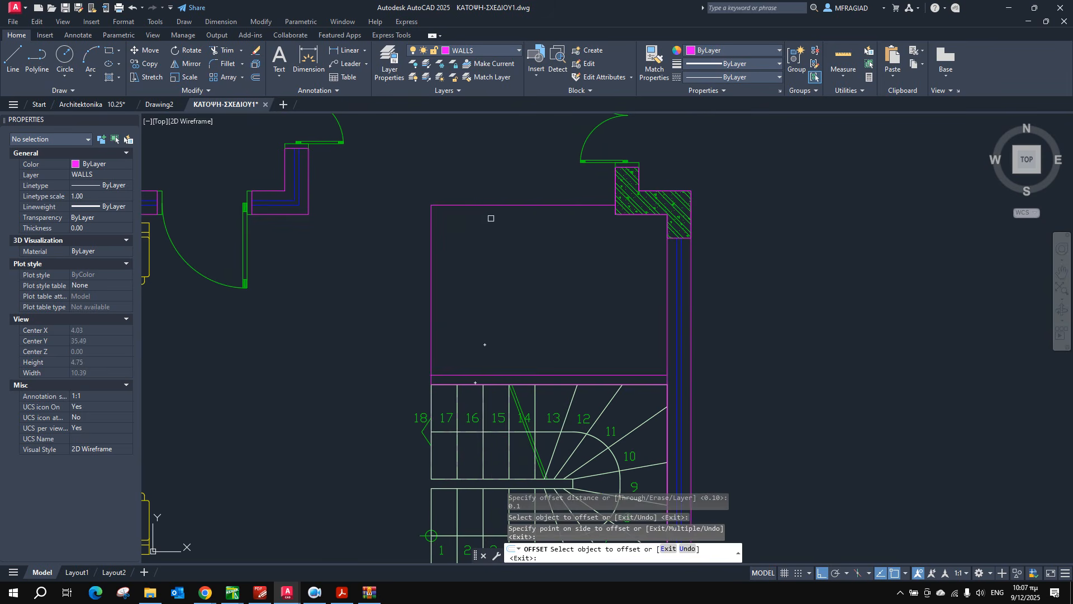
{"action": "left_click", "coordinate": [504, 206]}
{"action": "left_click", "coordinate": [507, 249]}
{"action": "left_click", "coordinate": [431, 260]}
{"action": "left_click", "coordinate": [496, 267]}
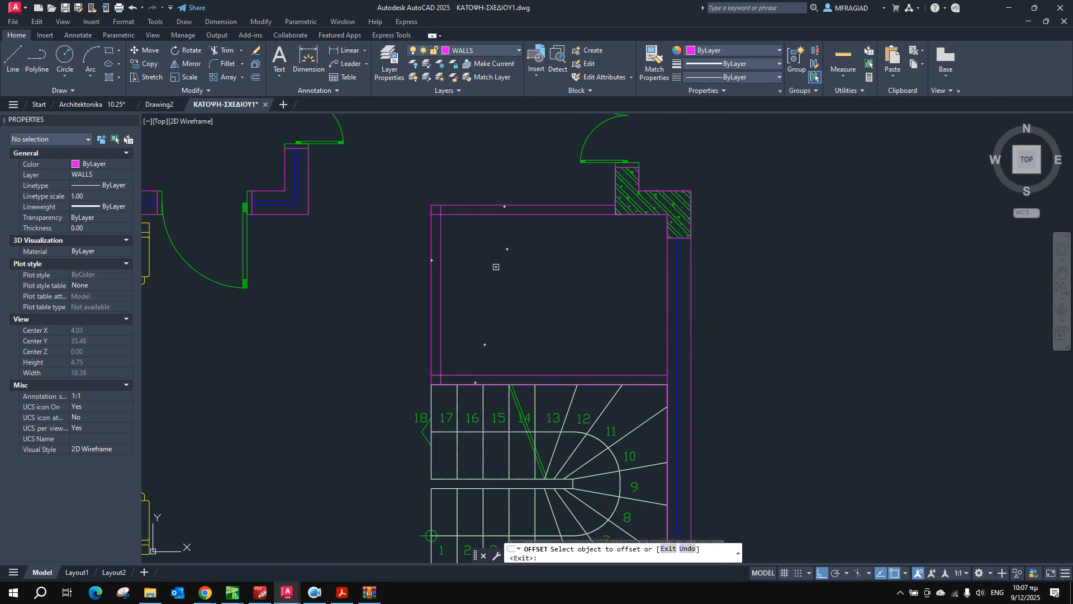
{"action": "key", "text": "Escape"}
{"action": "key", "text": "Escape"}
Fillet the inner wall lines with radius 0 at the room's two corners on the side away from the exterior wall.
{"action": "key", "text": "Return"}
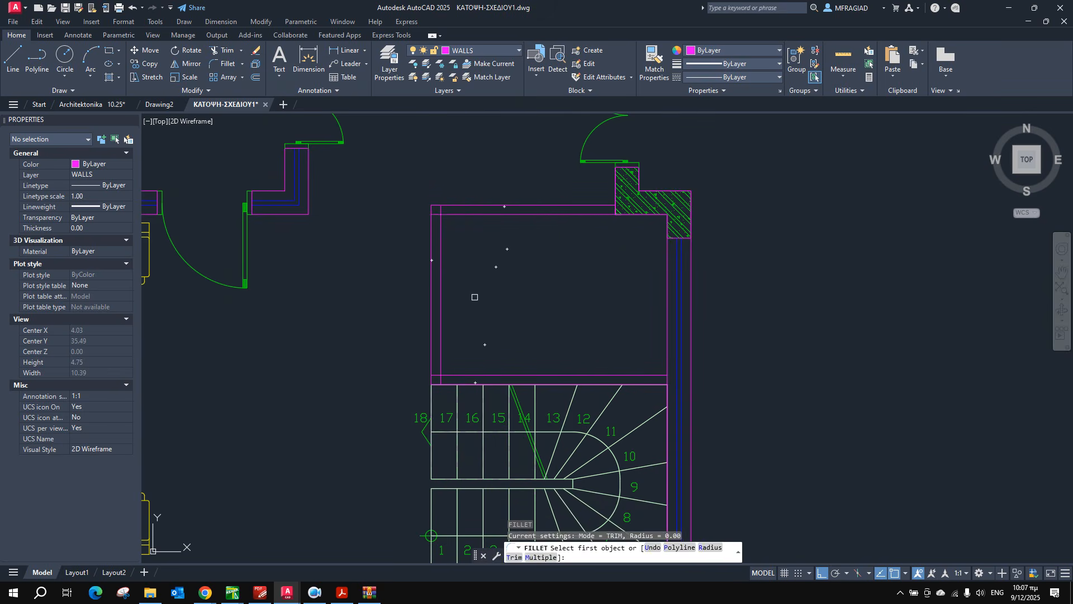
{"action": "left_click", "coordinate": [460, 375]}
{"action": "left_click", "coordinate": [440, 356]}
{"action": "key", "text": "Return"}
{"action": "left_click", "coordinate": [439, 232]}
{"action": "left_click", "coordinate": [453, 215]}
{"action": "key", "text": "Return"}
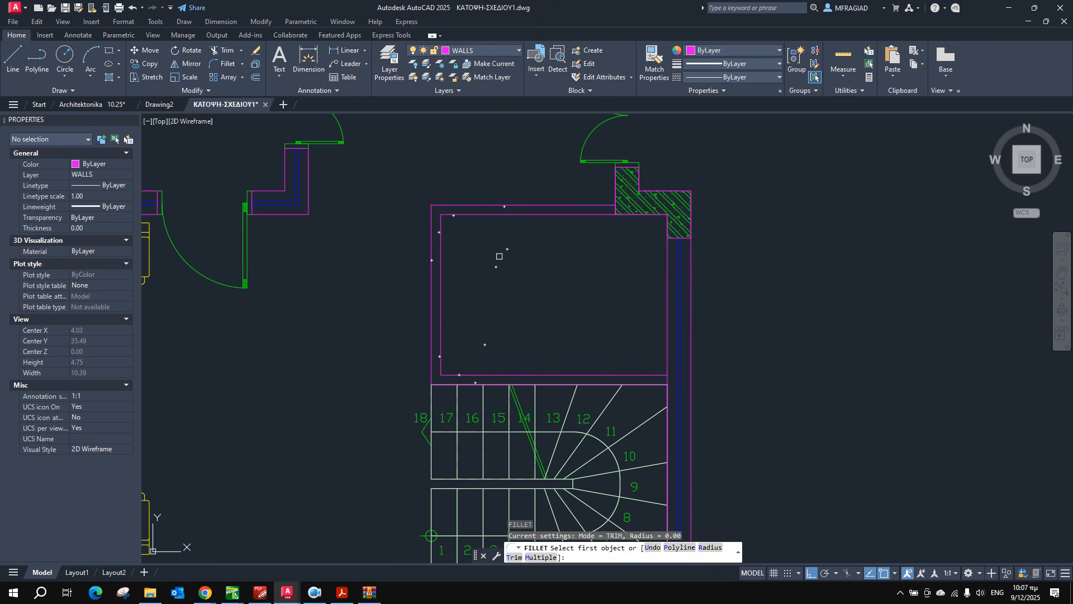
{"action": "key", "text": "Escape"}
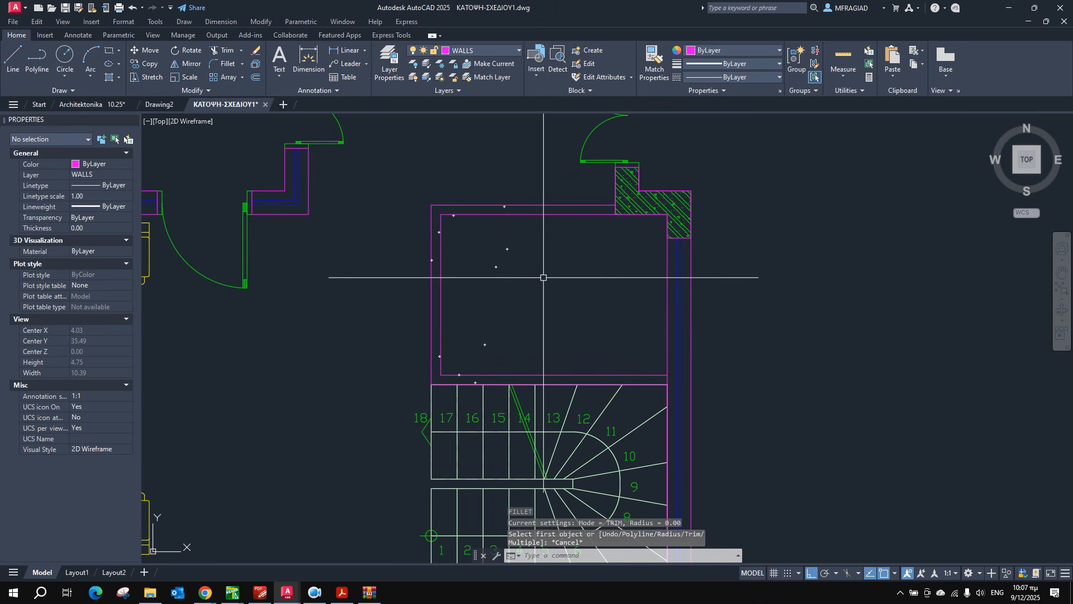
Check the door position in the PDF plan, then draw the first door jamb across the wall, 0.1 above the inner corner.
{"action": "left_click", "coordinate": [341, 593]}
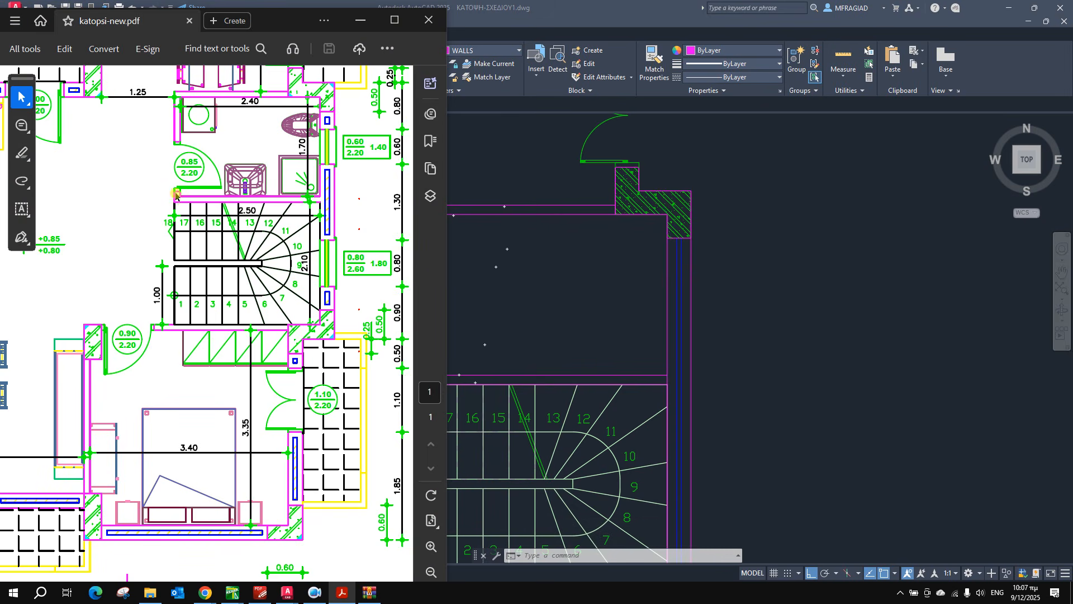
{"action": "left_click", "coordinate": [511, 322]}
{"action": "scroll", "coordinate": [522, 319], "scroll_direction": "up", "scroll_amount": 6}
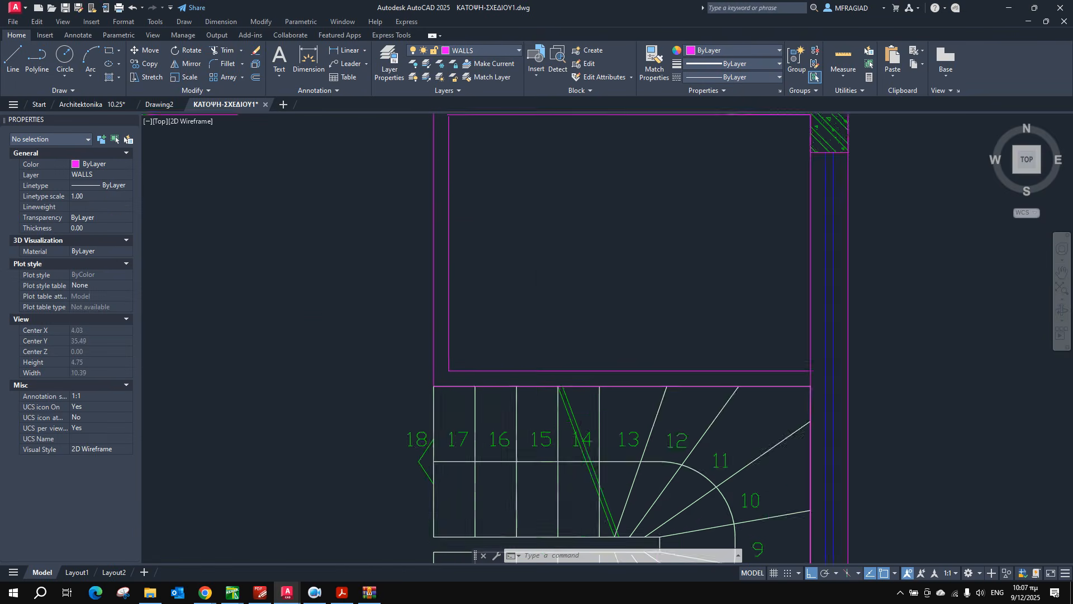
{"action": "type", "text": "l"}
{"action": "key", "text": "Return"}
{"action": "left_click", "coordinate": [477, 350]}
{"action": "type", "text": "0.1"}
{"action": "key", "text": "Return"}
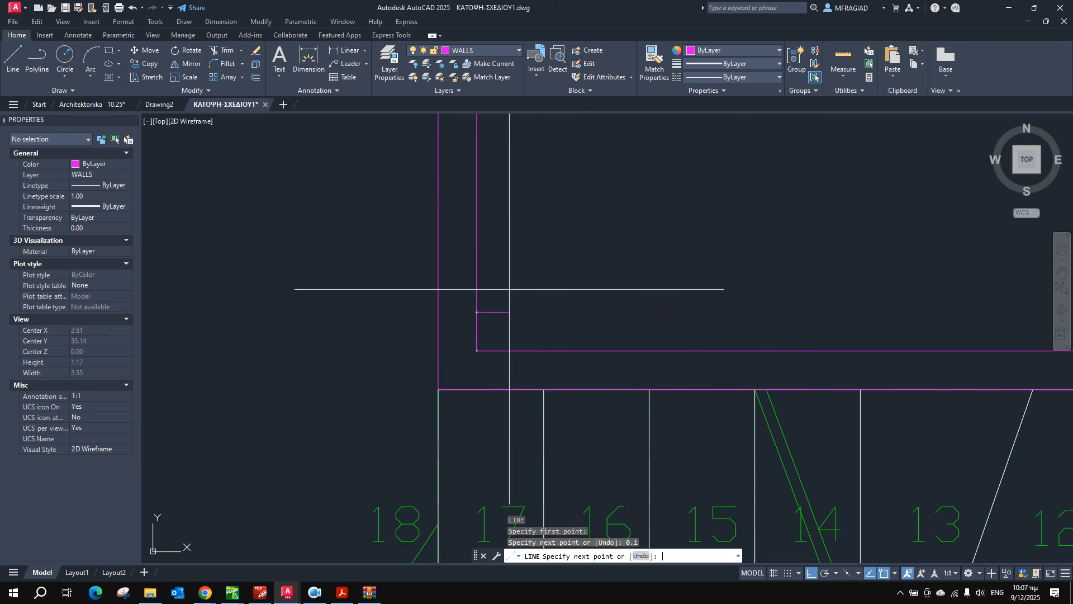
{"action": "left_click", "coordinate": [439, 311]}
{"action": "key", "text": "Escape"}
{"action": "scroll", "coordinate": [499, 316], "scroll_direction": "down", "scroll_amount": 3}
{"action": "middle_click_drag", "start_coordinate": [514, 299], "coordinate": [460, 352]}
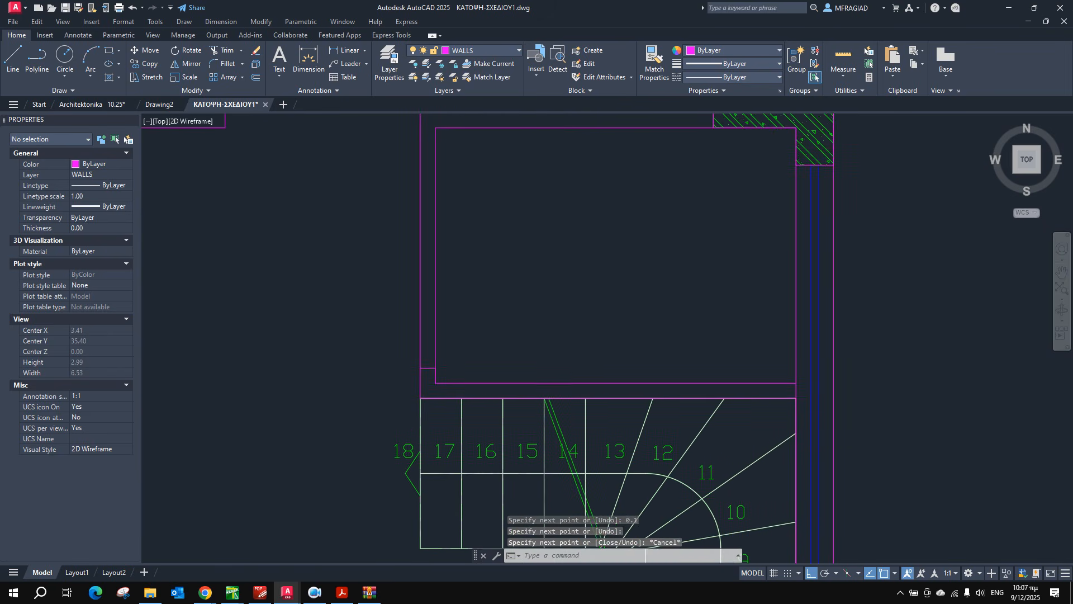
Draw a 0.85 line up the wall from the first jamb and close it across the wall as the second door jamb.
{"action": "key", "text": "Return"}
{"action": "left_click", "coordinate": [420, 368]}
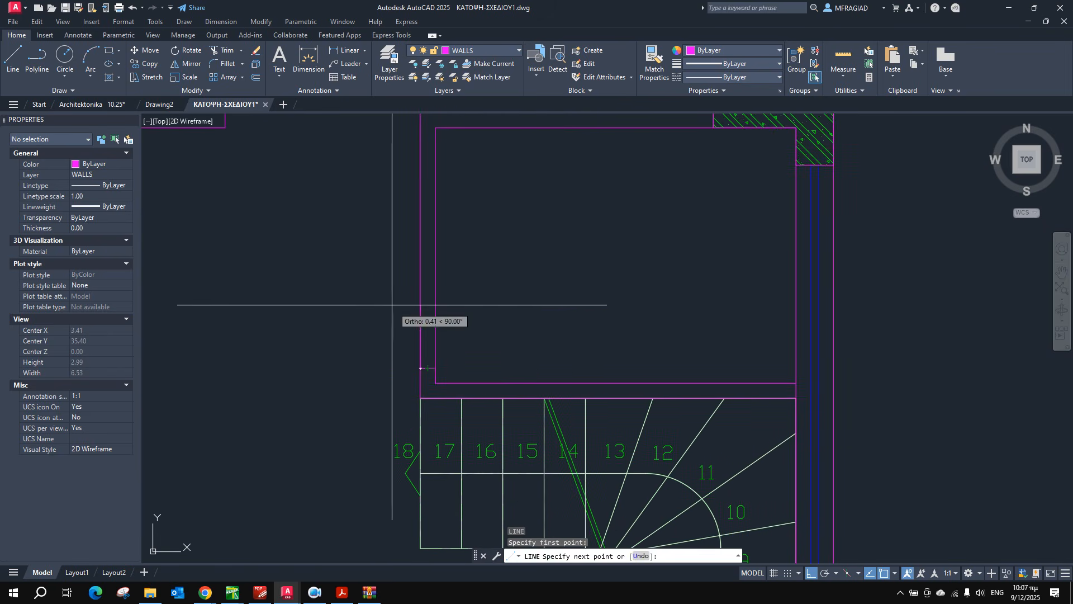
{"action": "type", "text": "0.85"}
{"action": "key", "text": "Return"}
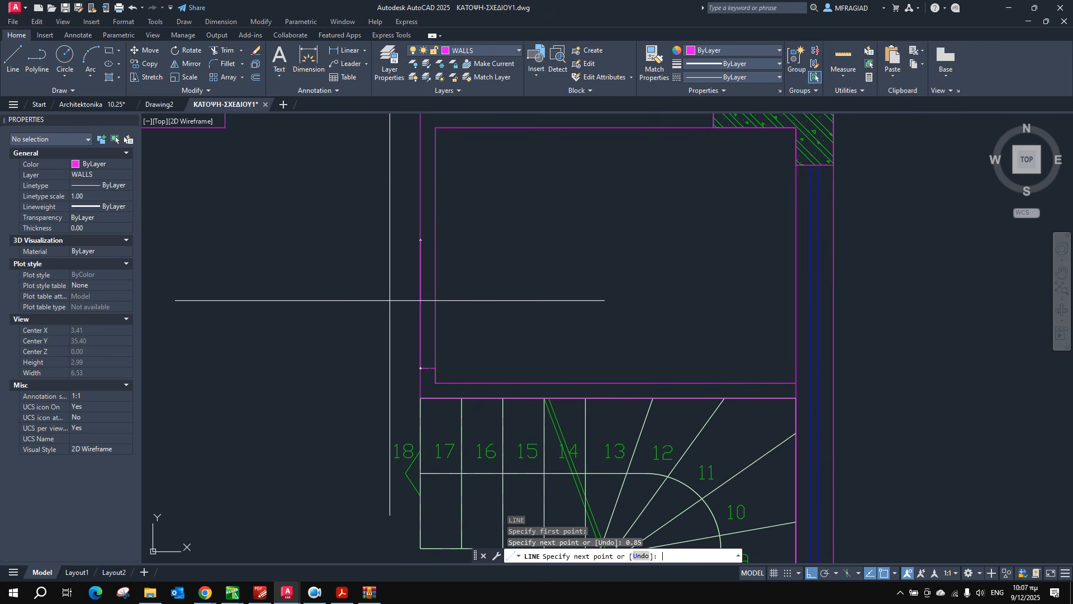
{"action": "left_click", "coordinate": [436, 240]}
{"action": "key", "text": "Escape"}
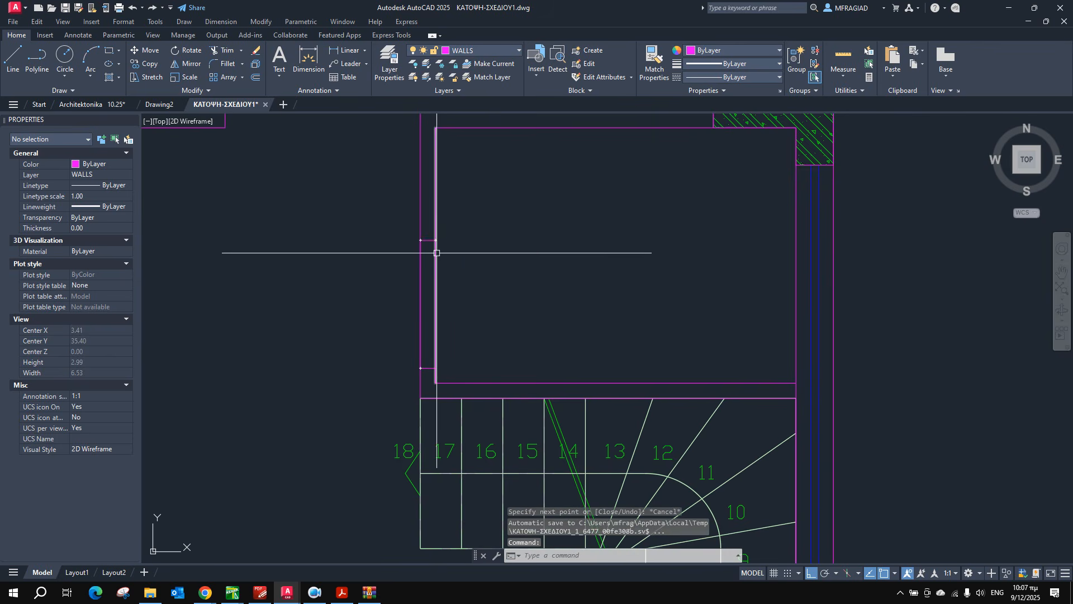
Trim the wall lines between the two jambs to open the doorway.
{"action": "type", "text": "tr"}
{"action": "key", "text": "Return"}
{"action": "left_click", "coordinate": [474, 279]}
{"action": "left_click_drag", "start_coordinate": [444, 282], "coordinate": [385, 283]}
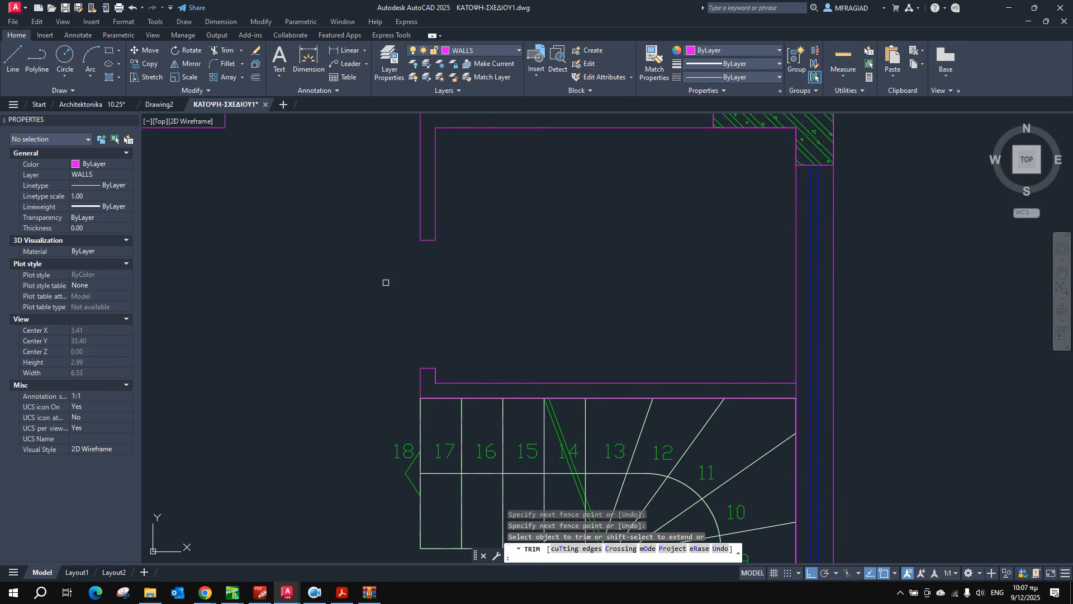
{"action": "key", "text": "Return"}
{"action": "scroll", "coordinate": [421, 284], "scroll_direction": "down", "scroll_amount": 3}
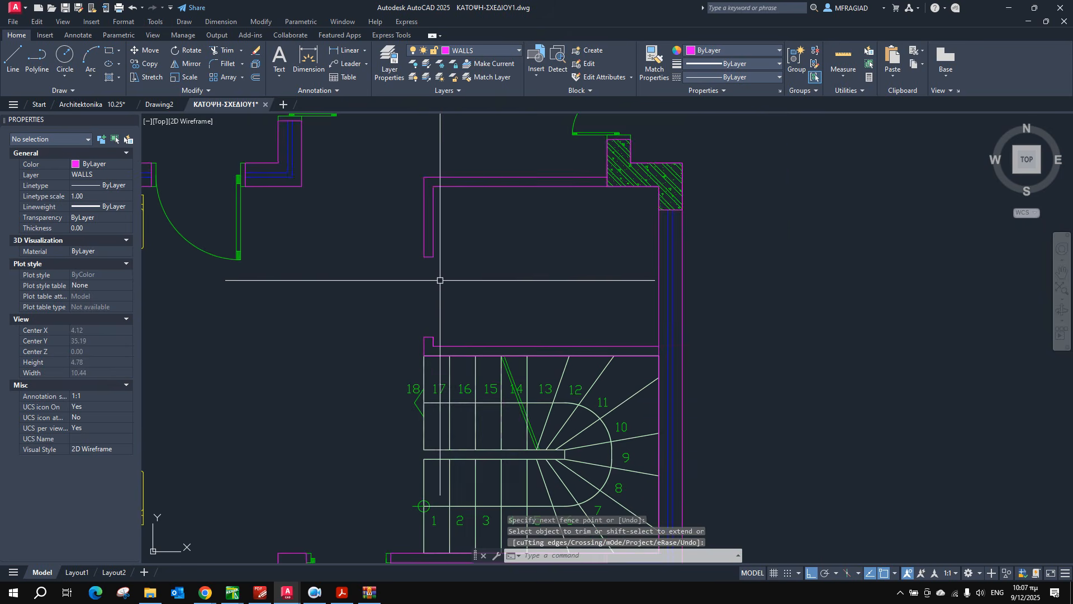
Insert the door block CWWD1L inside the room, next to the new doorway.
{"action": "scroll", "coordinate": [453, 277], "scroll_direction": "down", "scroll_amount": 3}
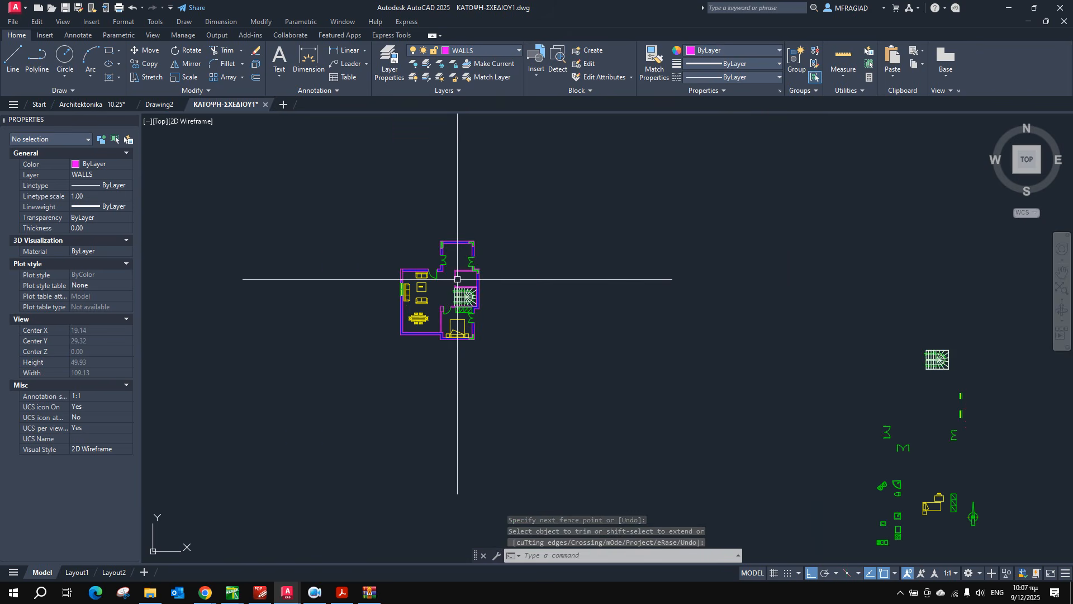
{"action": "scroll", "coordinate": [476, 300], "scroll_direction": "up", "scroll_amount": 4}
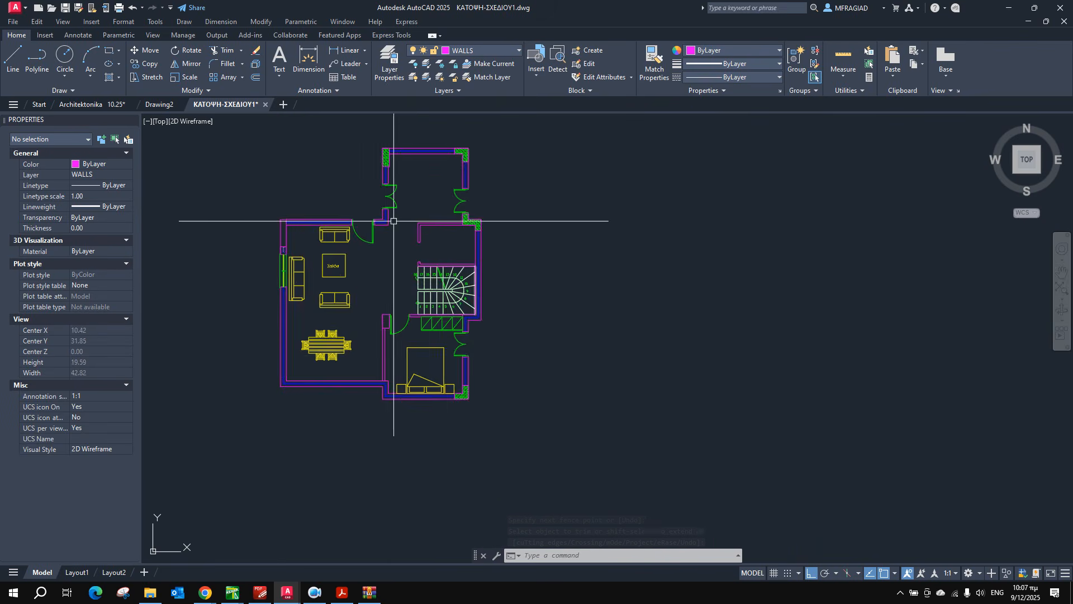
{"action": "scroll", "coordinate": [441, 249], "scroll_direction": "up", "scroll_amount": 8}
{"action": "left_click", "coordinate": [528, 69]}
{"action": "scroll", "coordinate": [655, 168], "scroll_direction": "up", "scroll_amount": 2}
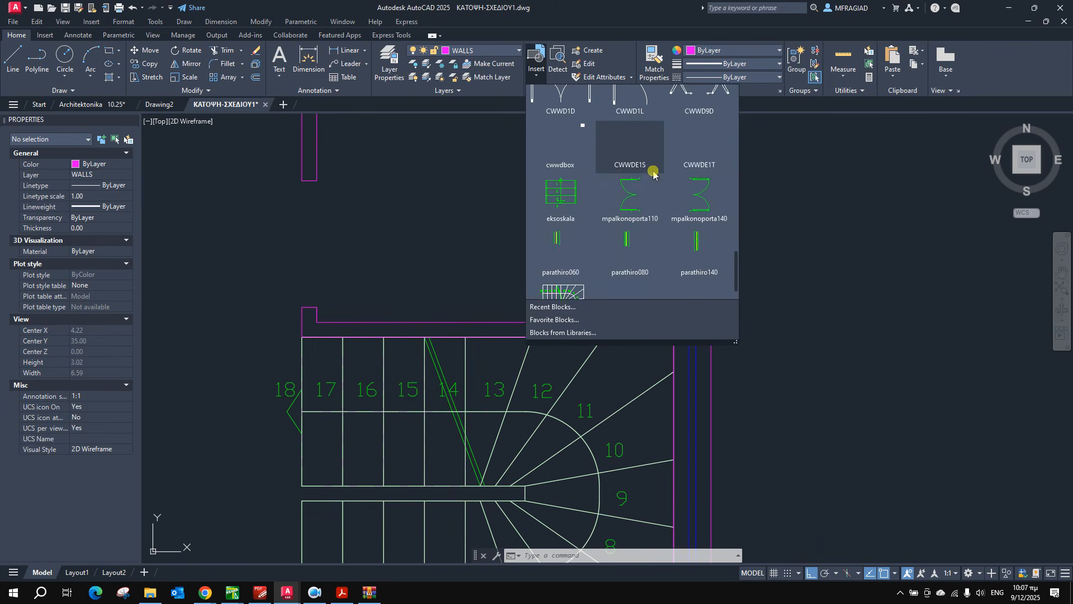
{"action": "scroll", "coordinate": [648, 201], "scroll_direction": "up", "scroll_amount": 1}
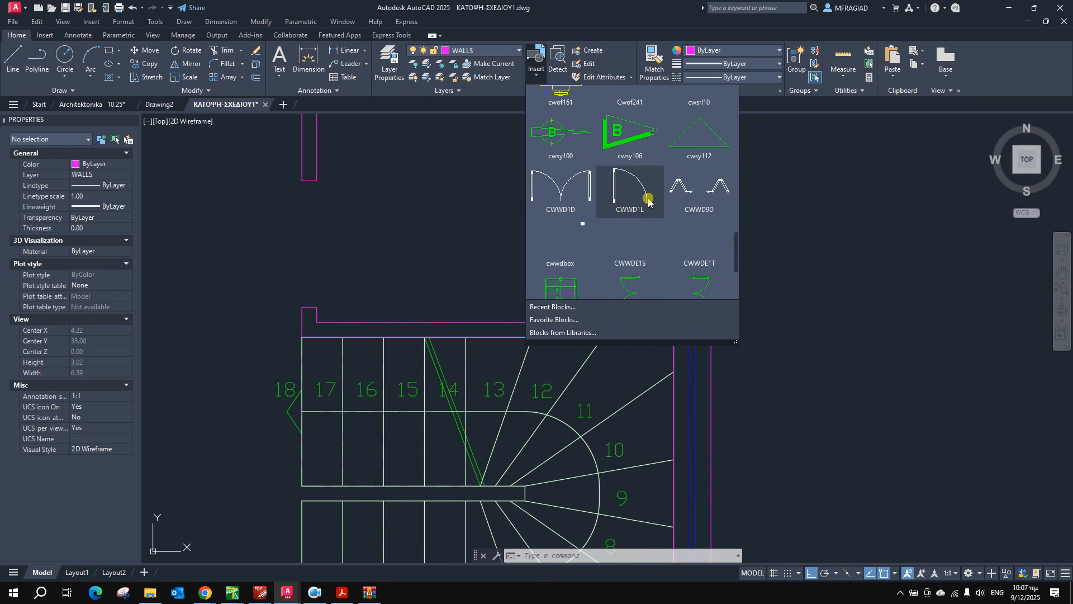
{"action": "scroll", "coordinate": [647, 202], "scroll_direction": "down", "scroll_amount": 1}
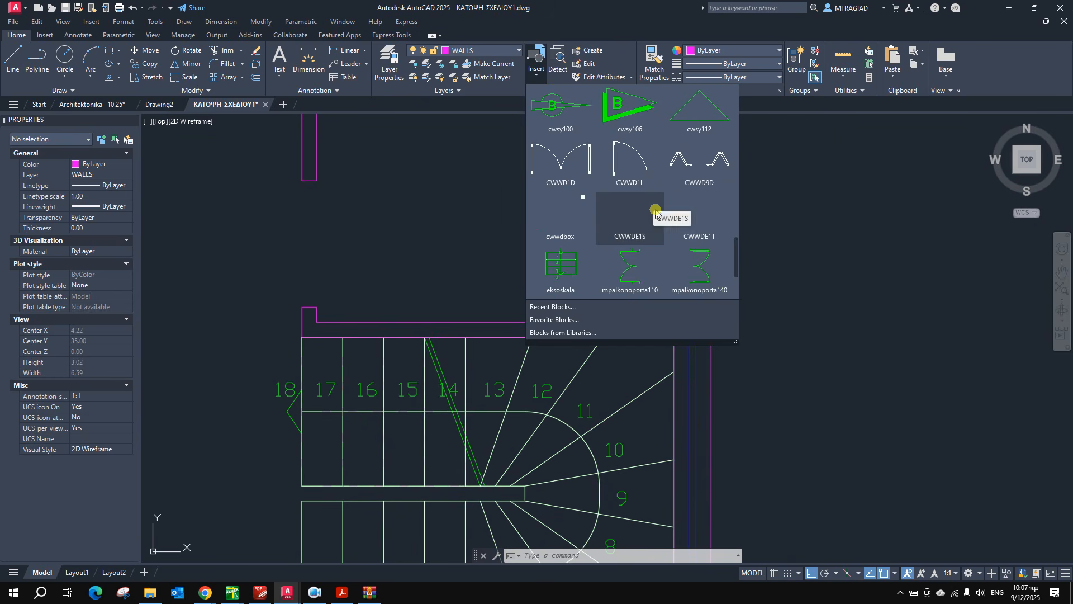
{"action": "scroll", "coordinate": [693, 251], "scroll_direction": "down", "scroll_amount": 2}
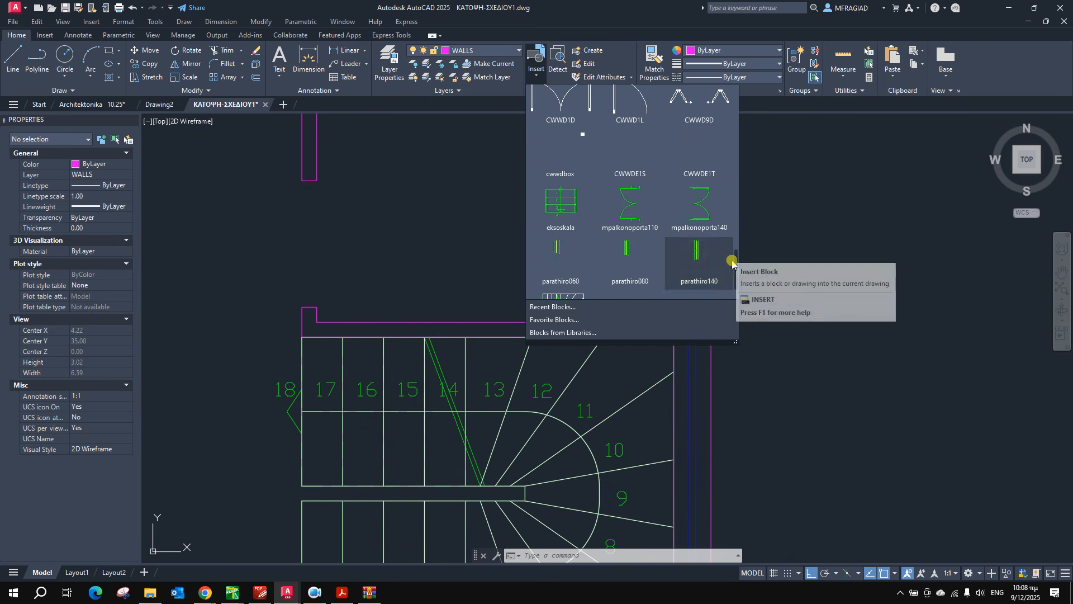
{"action": "mouse_move", "coordinate": [733, 263]}
{"action": "left_mouse_down"}
{"action": "mouse_move", "coordinate": [731, 99]}
{"action": "mouse_move", "coordinate": [723, 253]}
{"action": "left_mouse_up"}
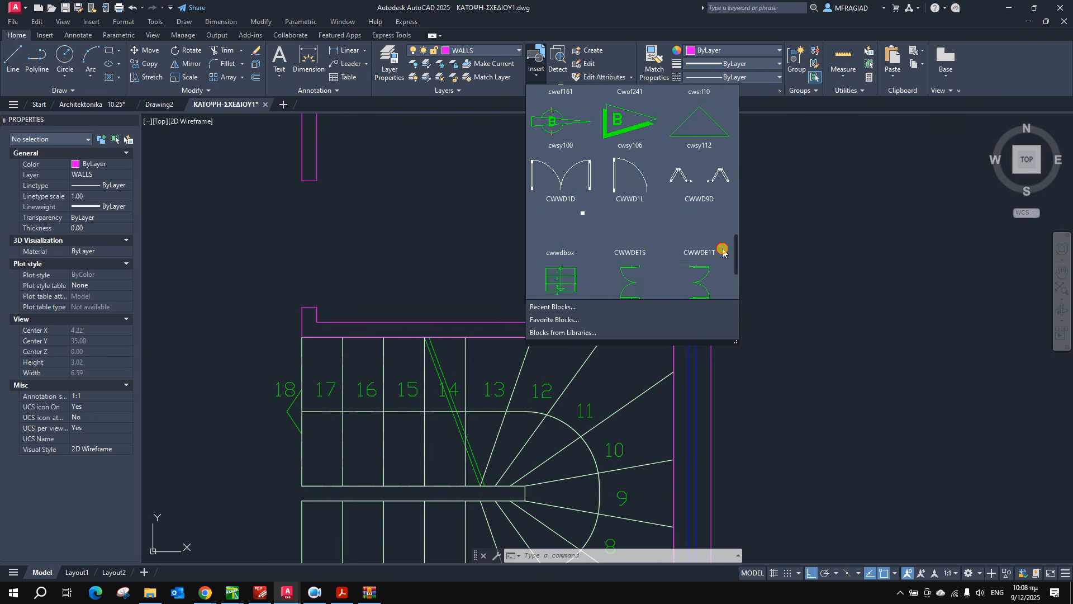
{"action": "left_click", "coordinate": [625, 202]}
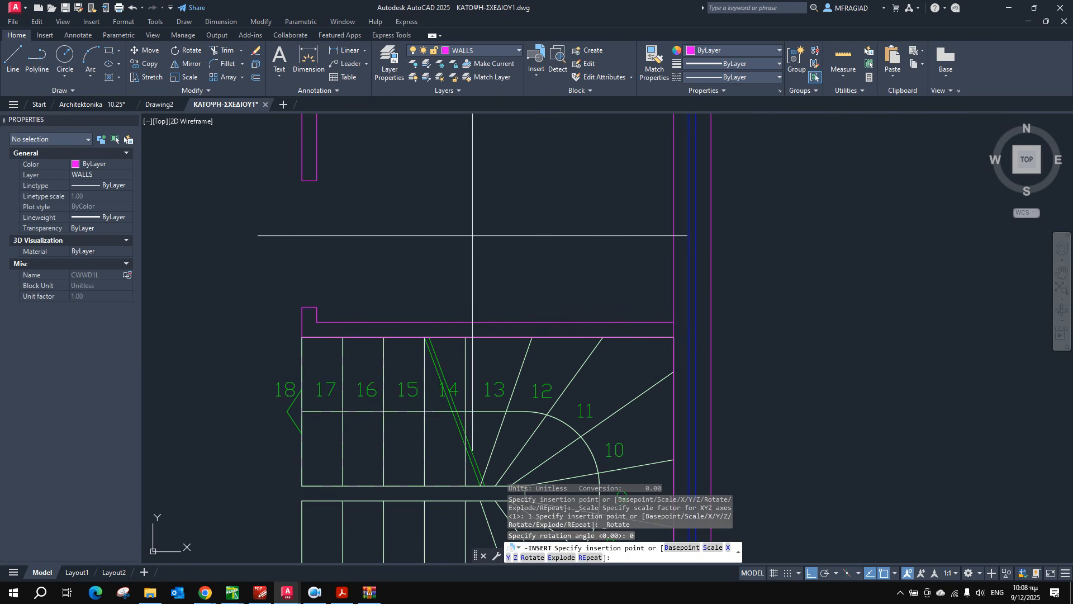
{"action": "left_click", "coordinate": [374, 225]}
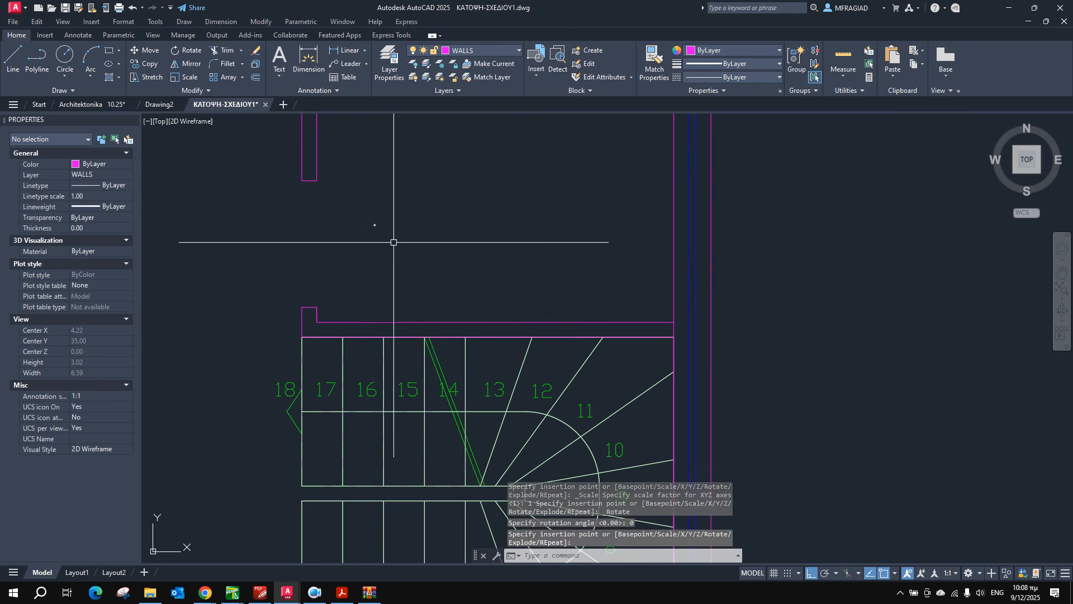
{"action": "key", "text": "Escape"}
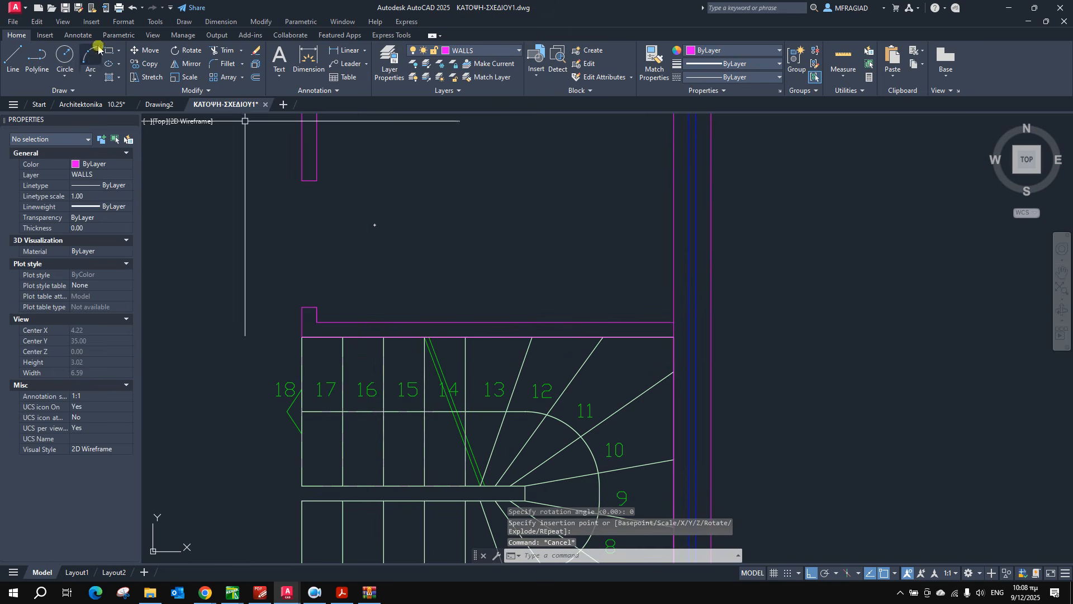
Scale the inserted door block by a factor of 850 about its insertion point.
{"action": "left_click", "coordinate": [189, 78]}
{"action": "left_click", "coordinate": [362, 207]}
{"action": "left_click", "coordinate": [410, 241]}
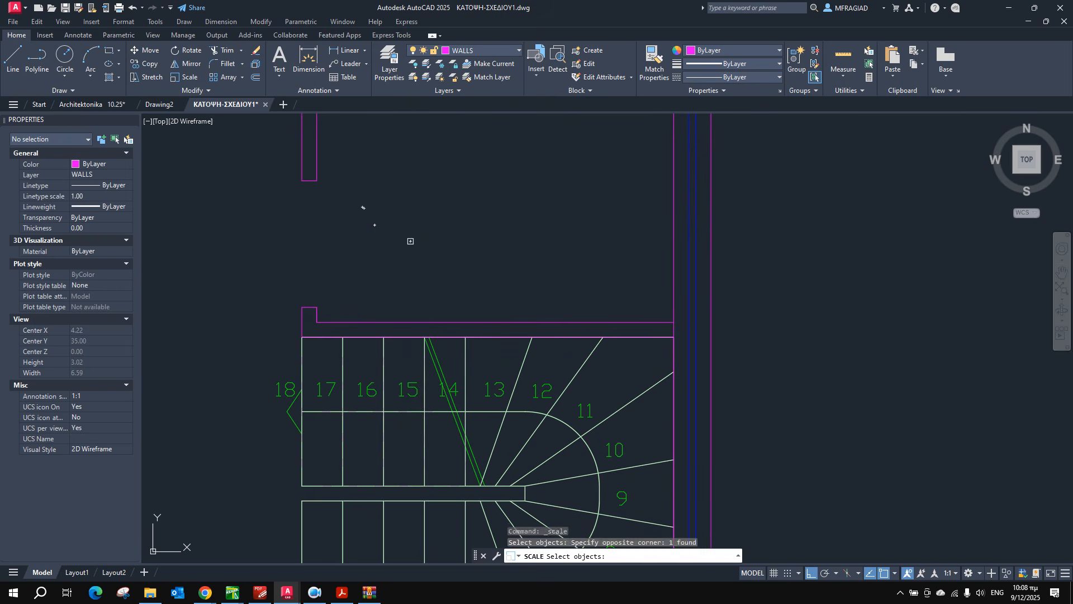
{"action": "key", "text": "Return"}
{"action": "left_click", "coordinate": [374, 225]}
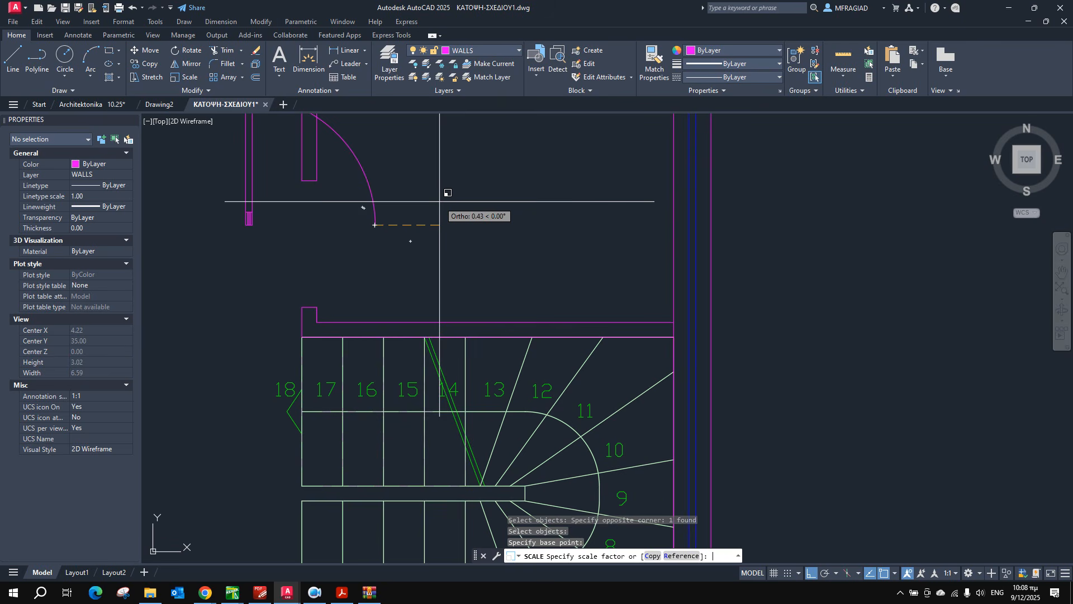
{"action": "type", "text": "850"}
{"action": "key", "text": "Return"}
{"action": "scroll", "coordinate": [378, 226], "scroll_direction": "down", "scroll_amount": 3}
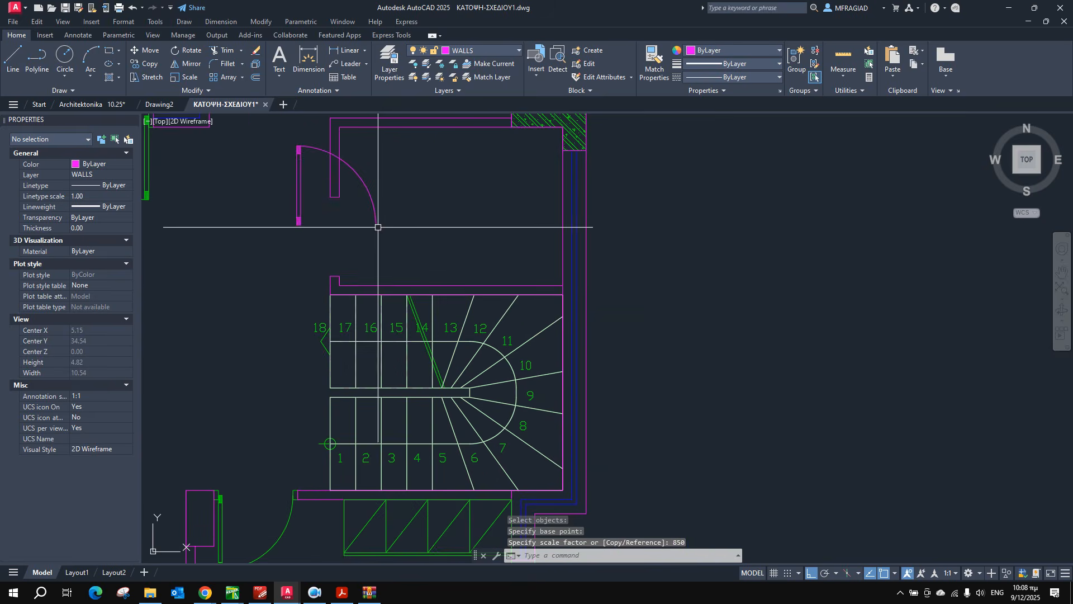
Check the bathroom door's swing in the PDF plan and mirror the door block about a vertical line through its base, deleting the original.
{"action": "left_click", "coordinate": [341, 594]}
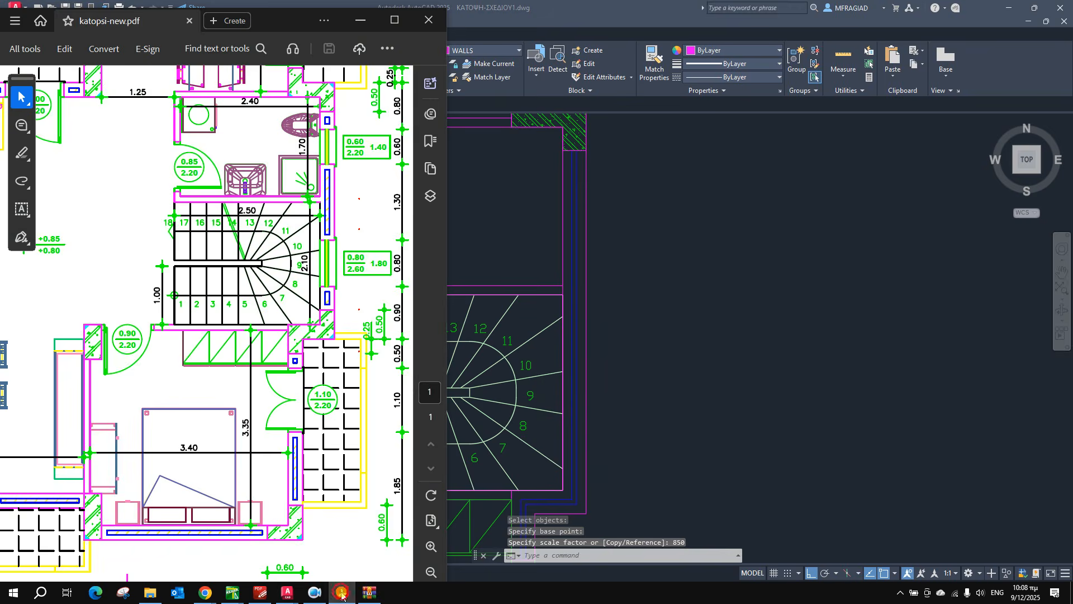
{"action": "left_click", "coordinate": [341, 593]}
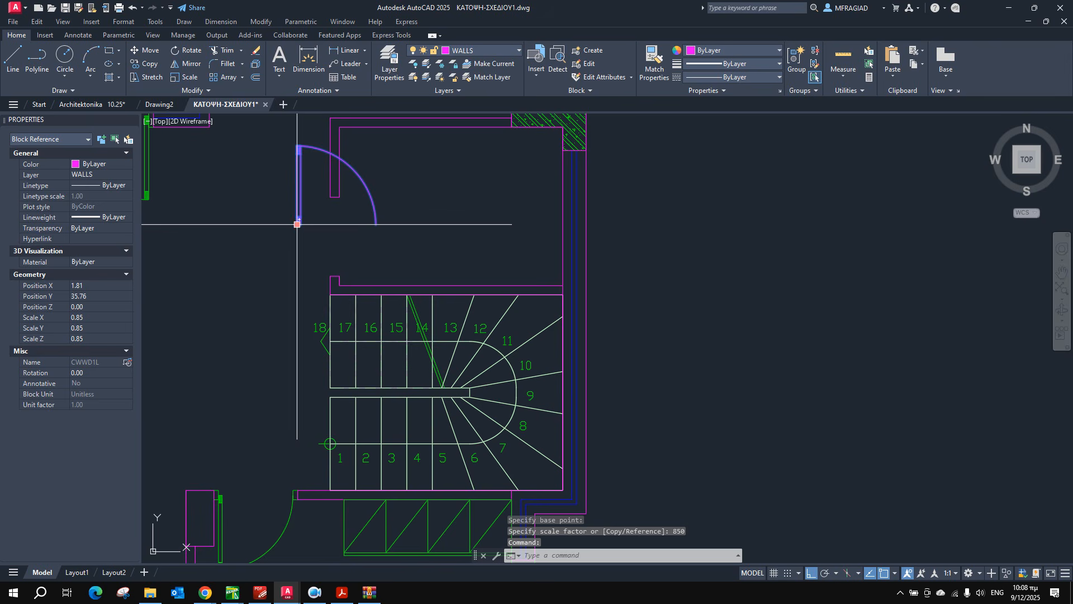
{"action": "left_click", "coordinate": [185, 63]}
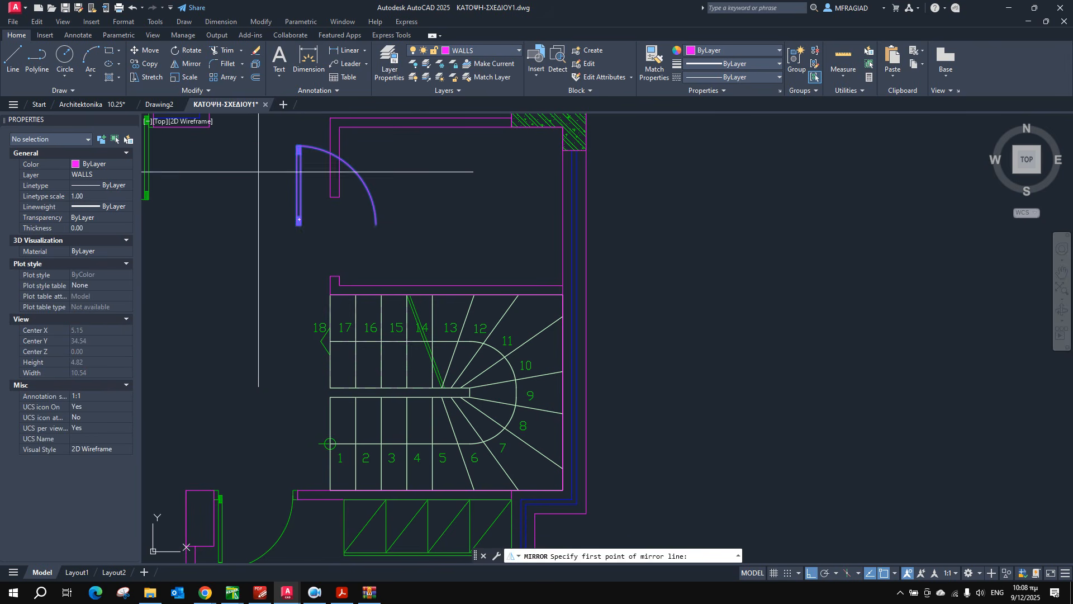
{"action": "left_click", "coordinate": [300, 221]}
{"action": "left_click", "coordinate": [289, 266]}
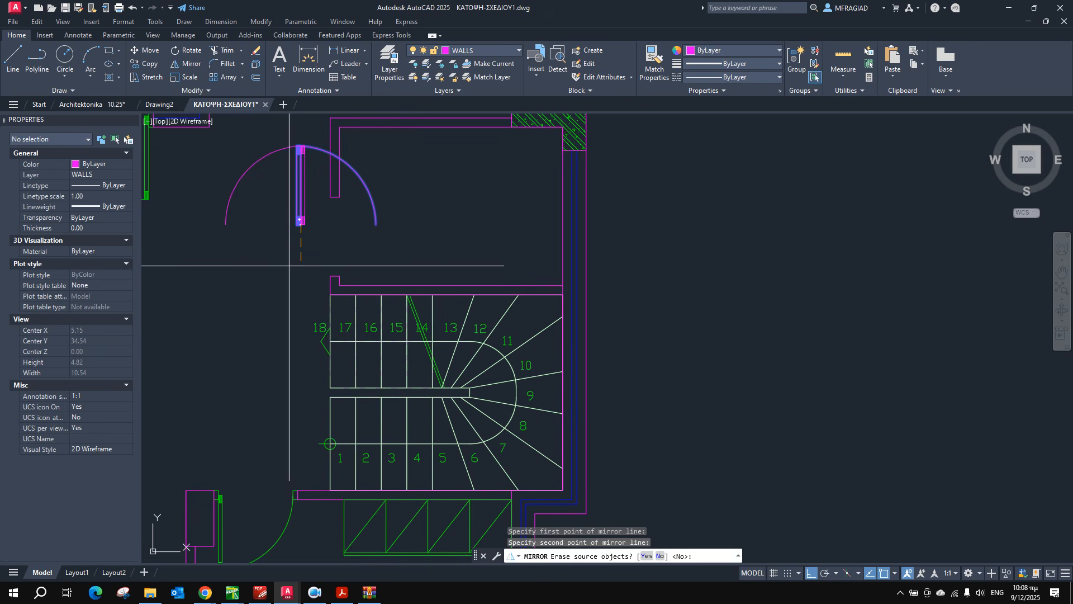
{"action": "type", "text": "y"}
{"action": "key", "text": "Return"}
Rotate the mirrored door block to 270° about the base of its leaf so the leaf lies horizontally.
{"action": "left_click", "coordinate": [302, 219]}
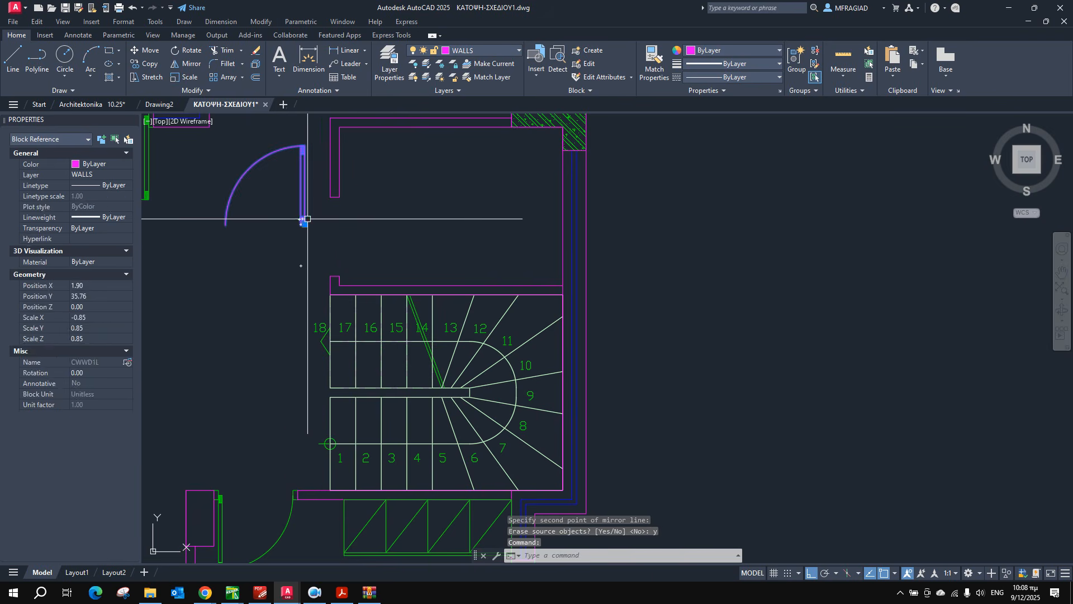
{"action": "left_click", "coordinate": [173, 53]}
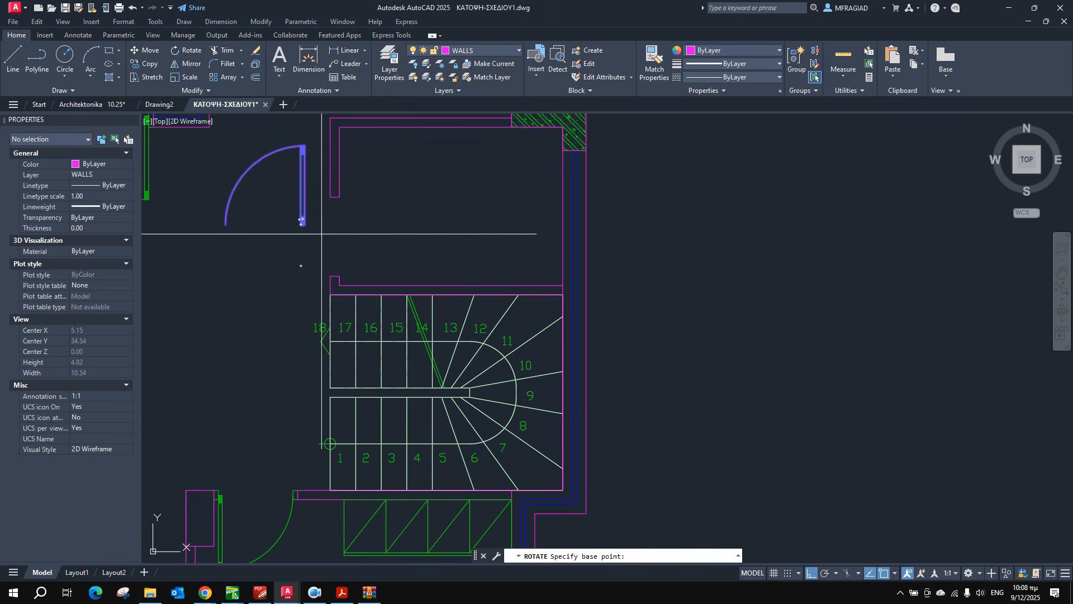
{"action": "left_click", "coordinate": [303, 222]}
{"action": "left_click", "coordinate": [305, 255]}
Move the door block by its insertion point onto the outer corner of the bathroom doorway's lower jamb.
{"action": "left_click", "coordinate": [303, 223]}
{"action": "left_click", "coordinate": [304, 224]}
{"action": "scroll", "coordinate": [319, 260], "scroll_direction": "up", "scroll_amount": 3}
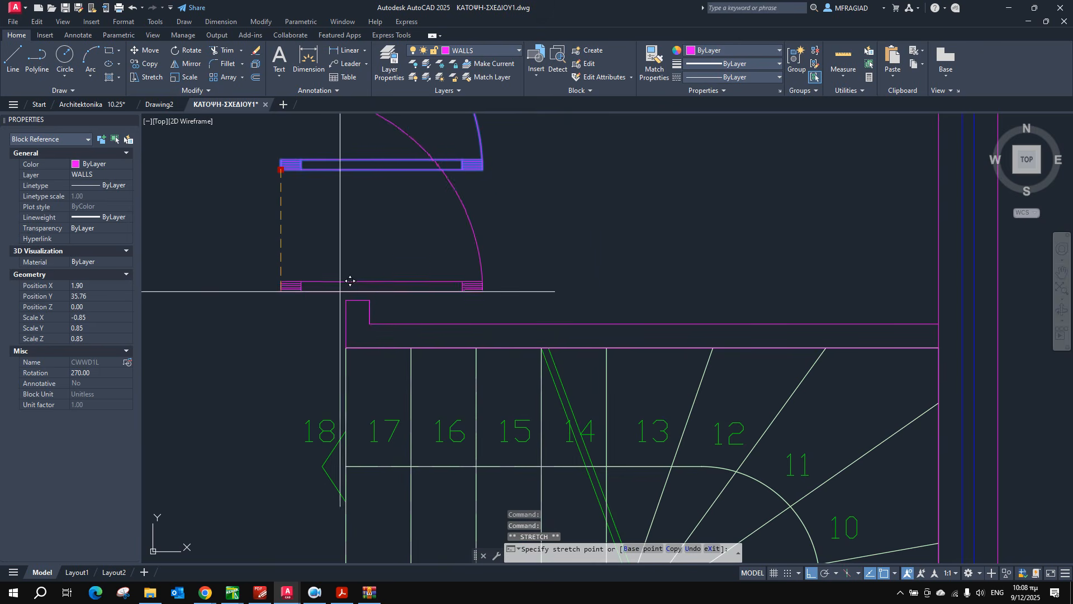
{"action": "left_click", "coordinate": [347, 299]}
{"action": "scroll", "coordinate": [401, 287], "scroll_direction": "down", "scroll_amount": 5}
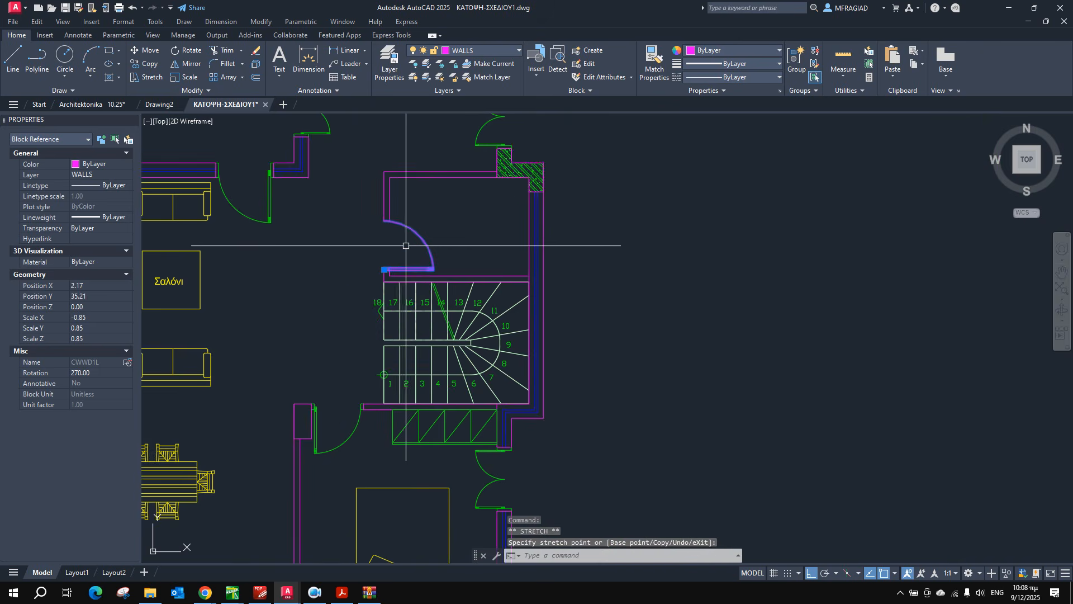
{"action": "key", "text": "Escape"}
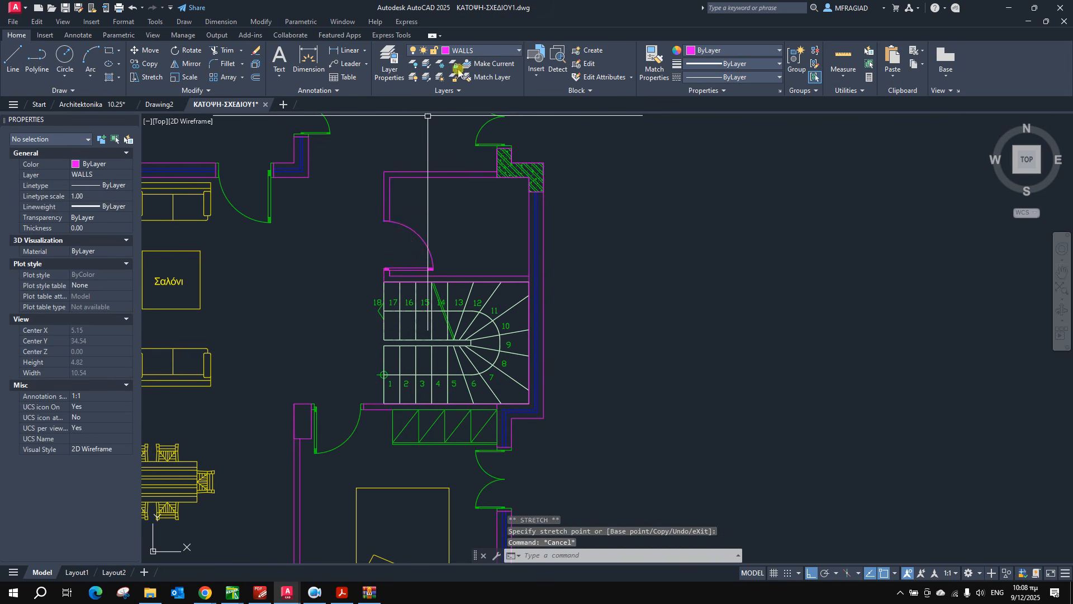
Match the bathroom door block's properties to those of the bedroom door.
{"action": "left_click", "coordinate": [654, 59]}
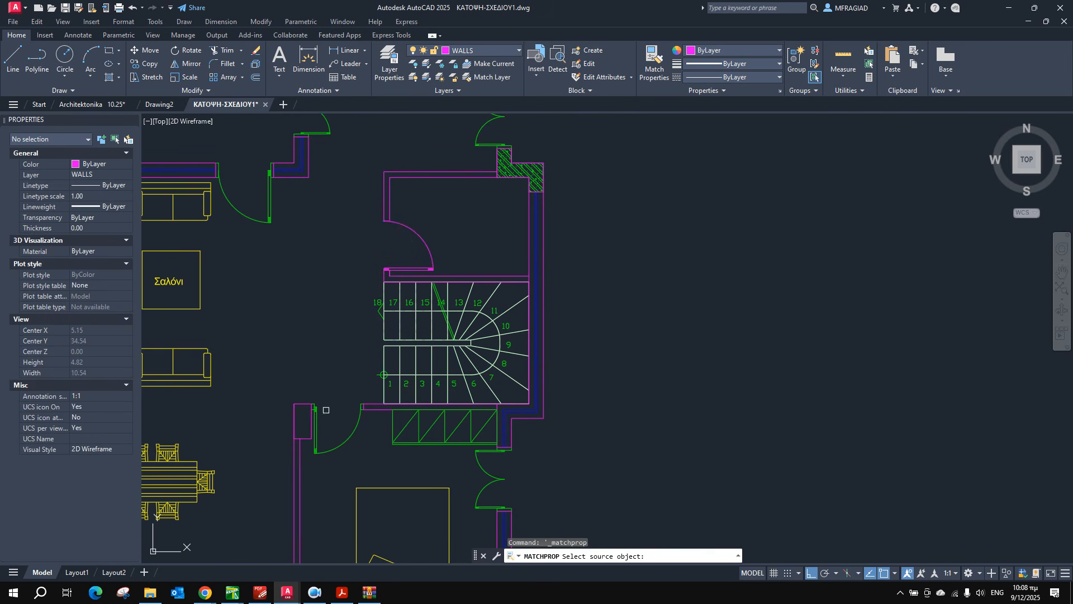
{"action": "left_click", "coordinate": [363, 416]}
{"action": "left_click", "coordinate": [420, 232]}
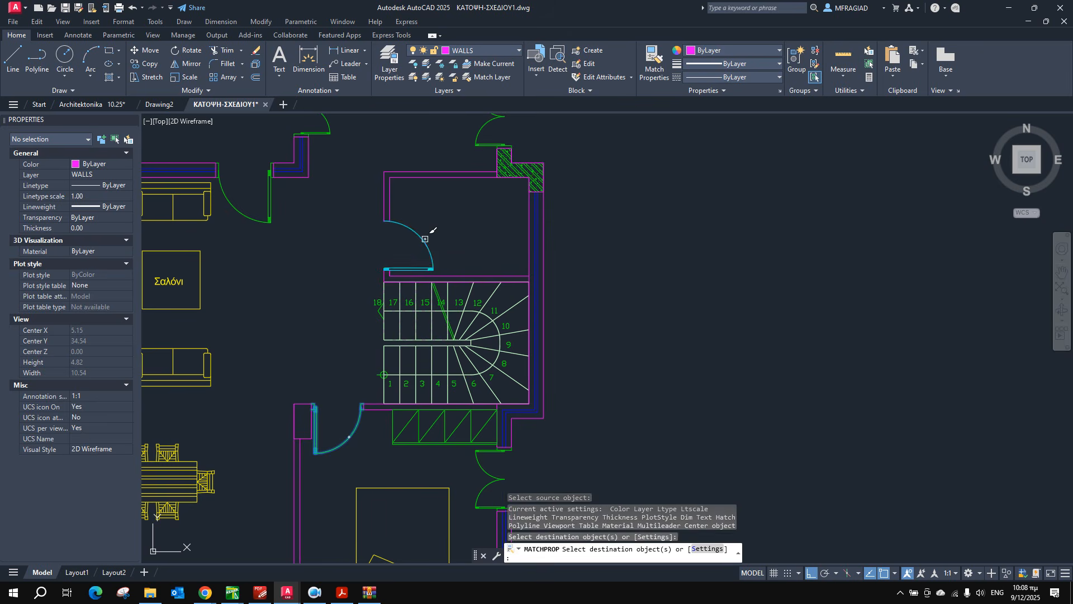
{"action": "key", "text": "Escape"}
{"action": "left_click", "coordinate": [423, 242]}
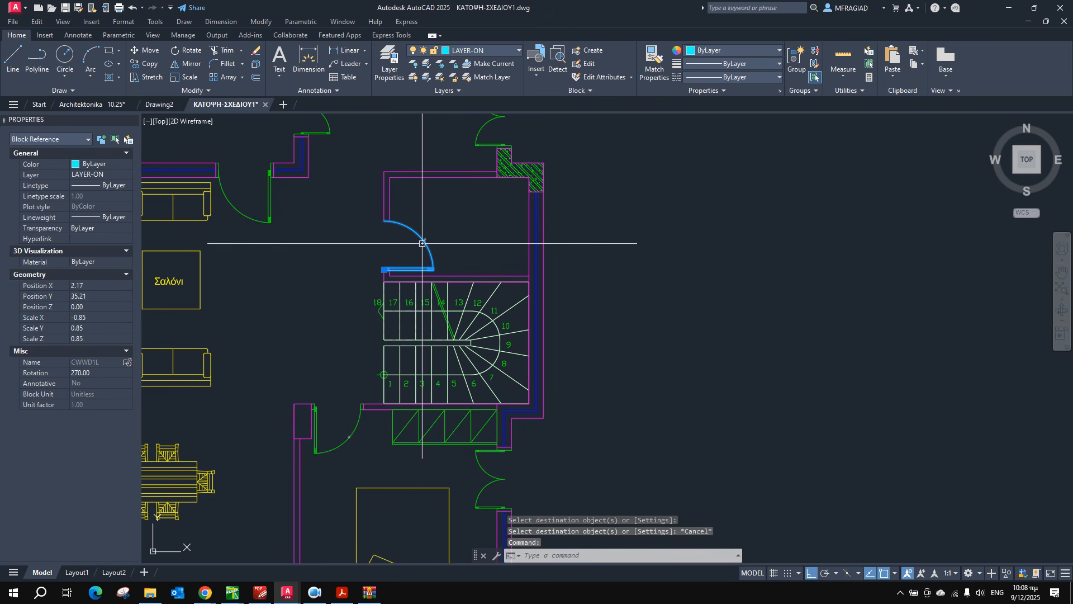
{"action": "key", "text": "Escape"}
Put the six door blocks of the kitchen, entrance, bathroom and bedroom on the WINDOOR layer.
{"action": "scroll", "coordinate": [444, 233], "scroll_direction": "down", "scroll_amount": 3}
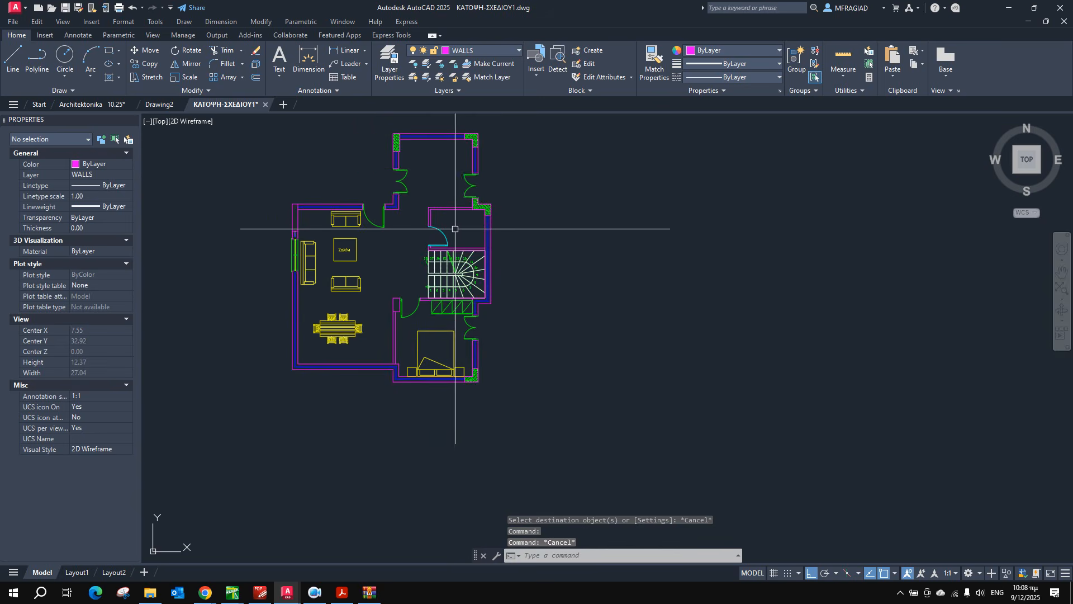
{"action": "left_click", "coordinate": [472, 177]}
{"action": "left_click", "coordinate": [403, 179]}
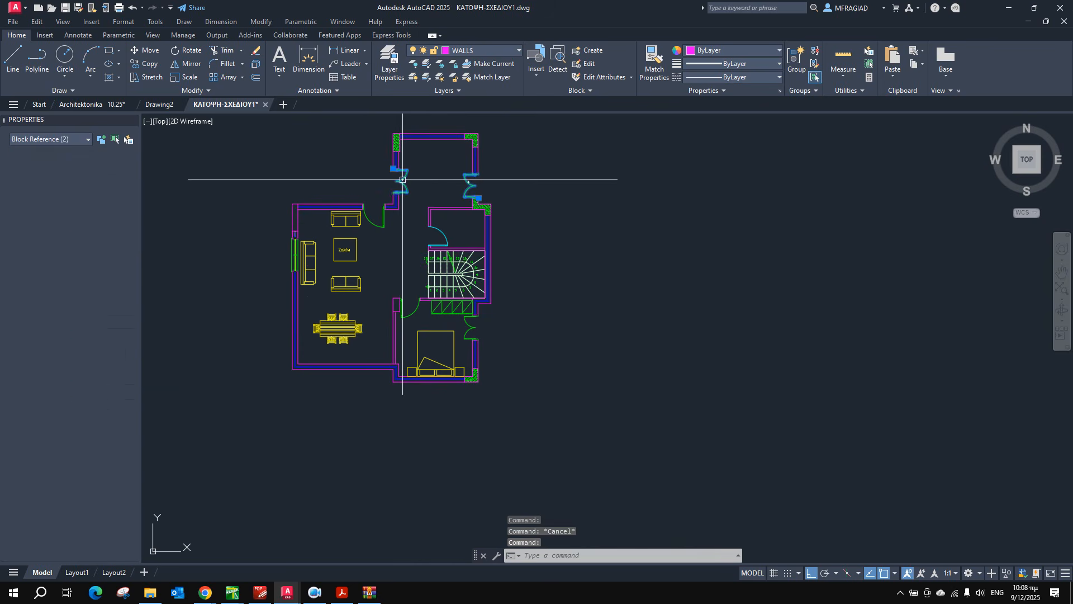
{"action": "left_click", "coordinate": [371, 218]}
{"action": "left_click", "coordinate": [442, 235]}
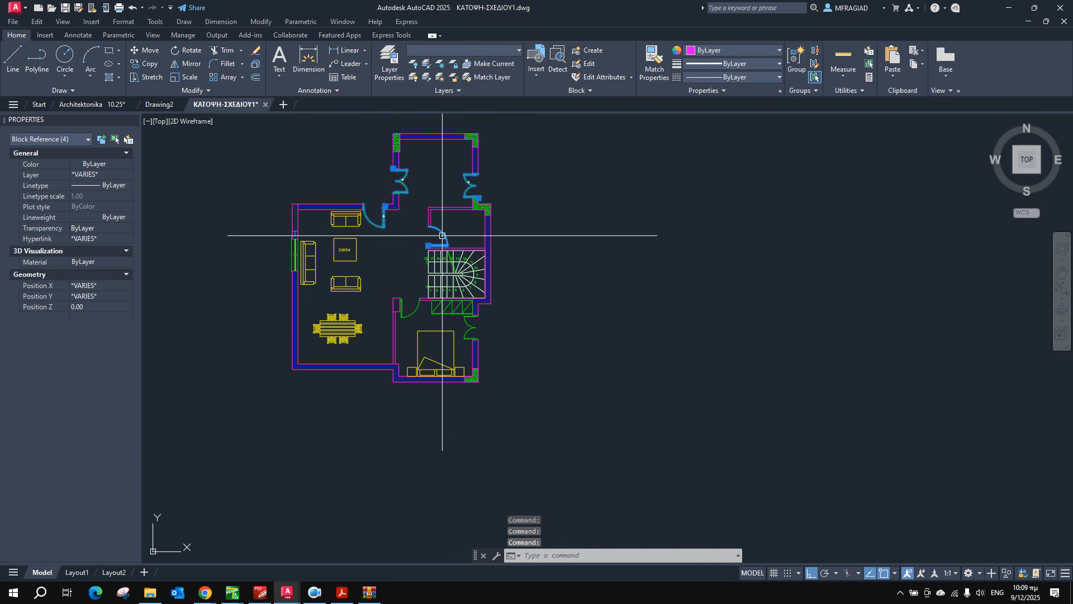
{"action": "left_click", "coordinate": [421, 303]}
{"action": "left_click", "coordinate": [469, 322]}
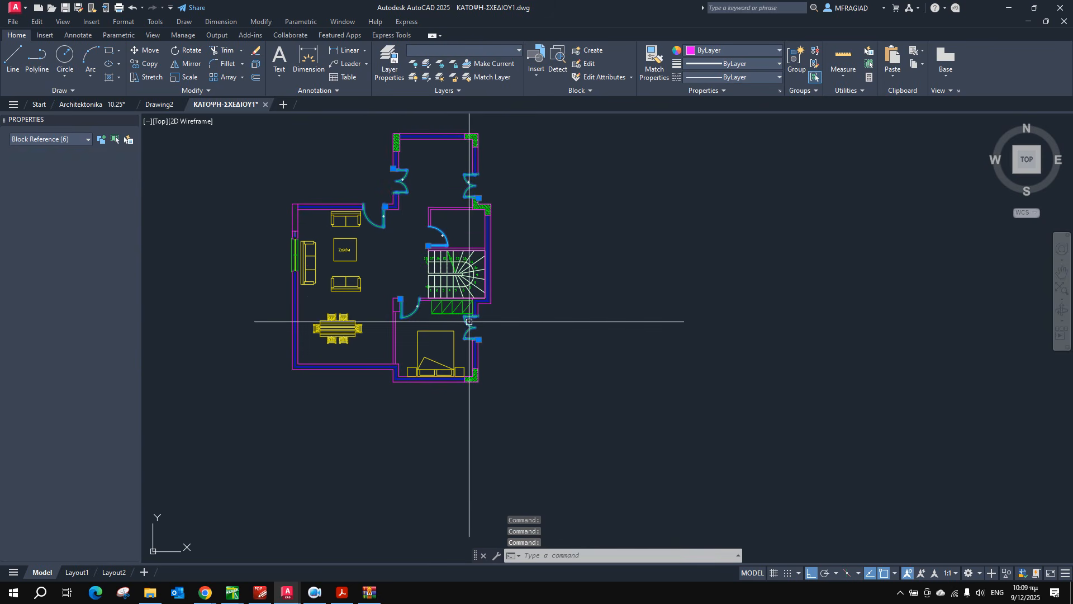
{"action": "left_click", "coordinate": [473, 49]}
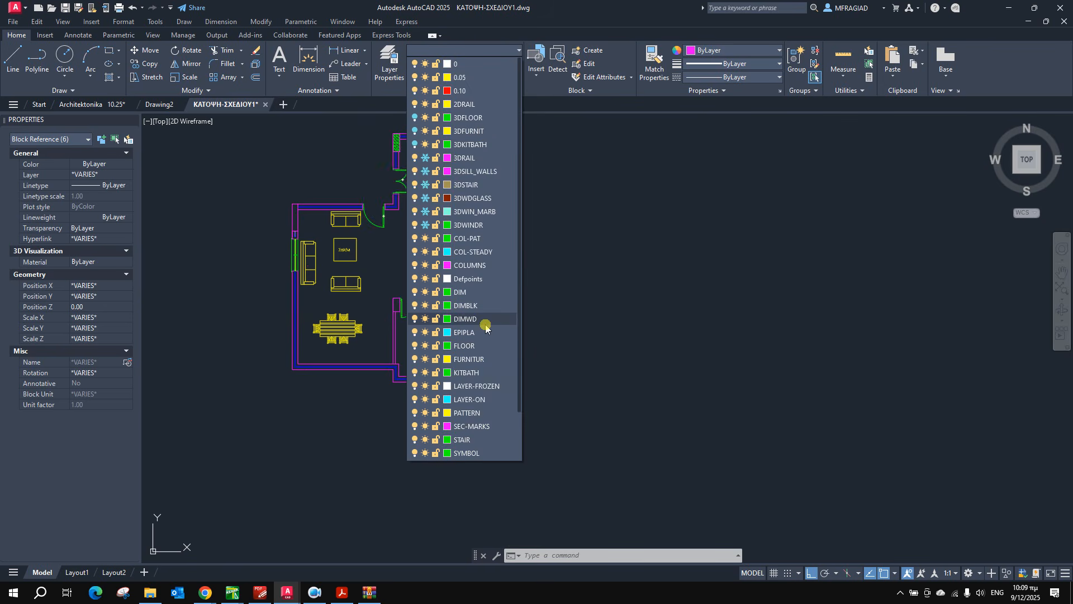
{"action": "scroll", "coordinate": [486, 328], "scroll_direction": "down", "scroll_amount": 2}
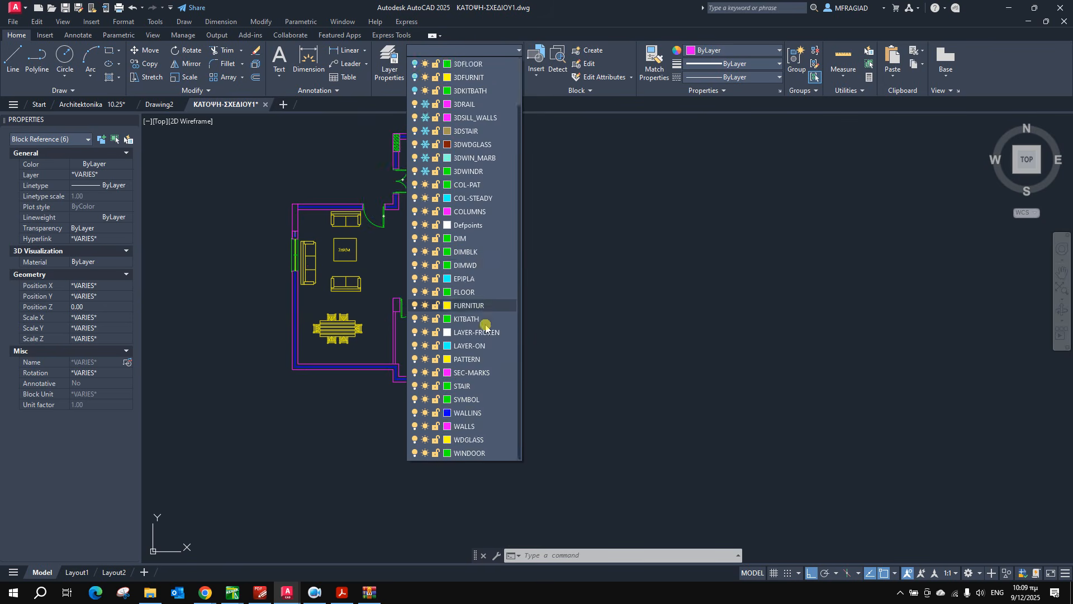
{"action": "left_click", "coordinate": [478, 453]}
{"action": "key", "text": "Escape"}
Examine the bedroom door's properties and look over the doors and rooms across the floor plan.
{"action": "scroll", "coordinate": [401, 265], "scroll_direction": "up", "scroll_amount": 4}
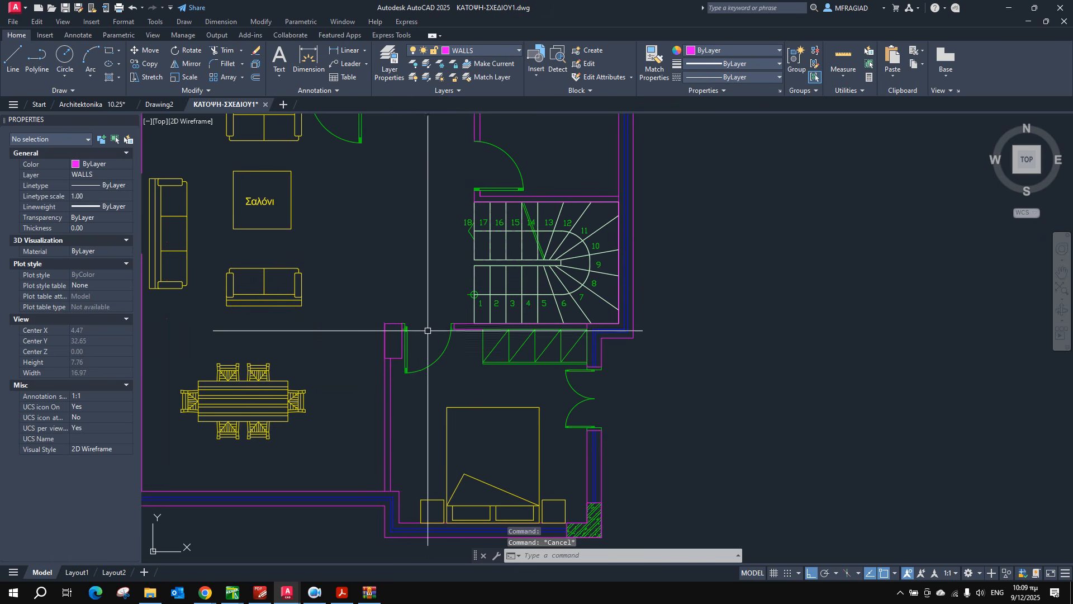
{"action": "left_click", "coordinate": [407, 351]}
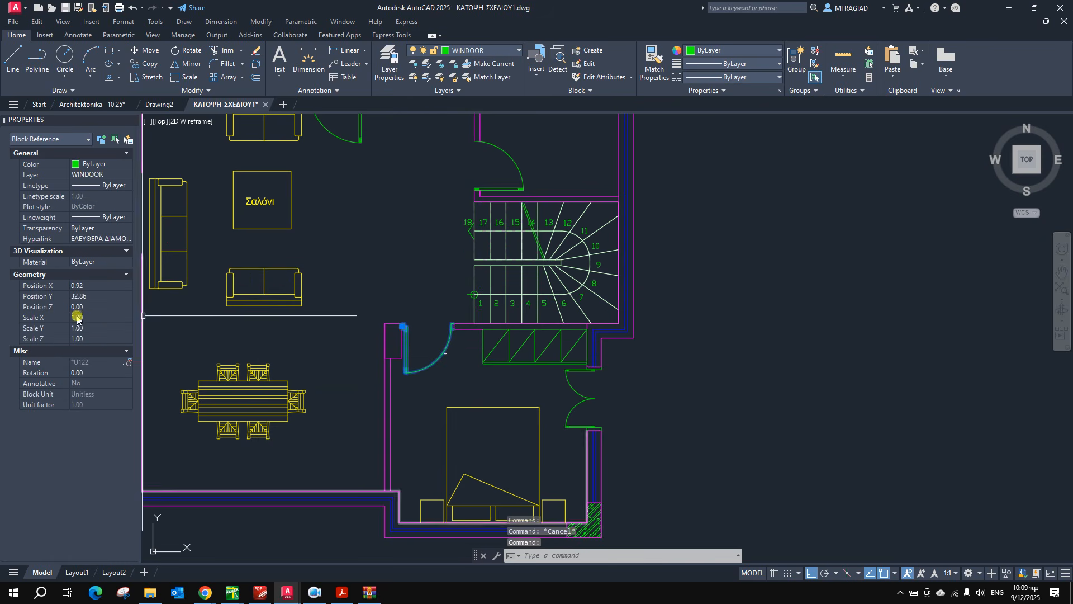
{"action": "scroll", "coordinate": [433, 352], "scroll_direction": "up", "scroll_amount": 2}
{"action": "scroll", "coordinate": [430, 346], "scroll_direction": "down", "scroll_amount": 5}
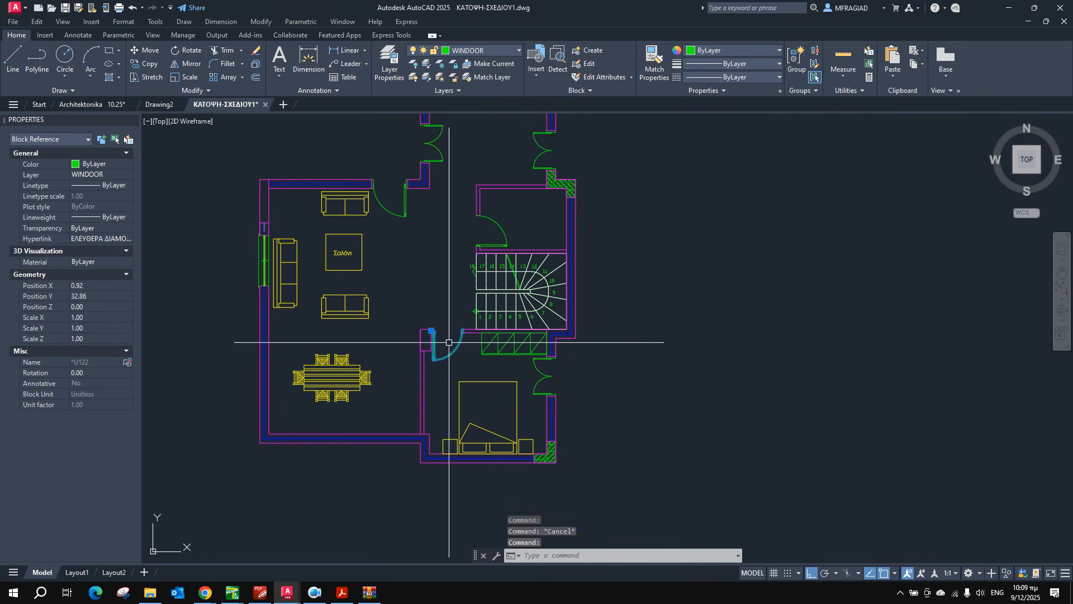
{"action": "scroll", "coordinate": [490, 226], "scroll_direction": "up", "scroll_amount": 2}
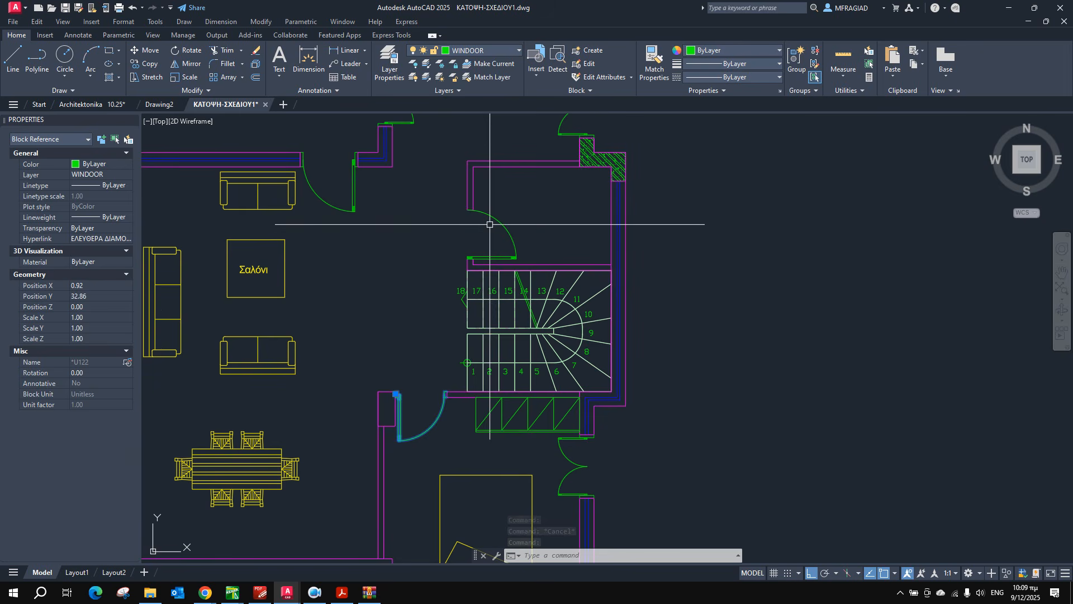
{"action": "key", "text": "Escape"}
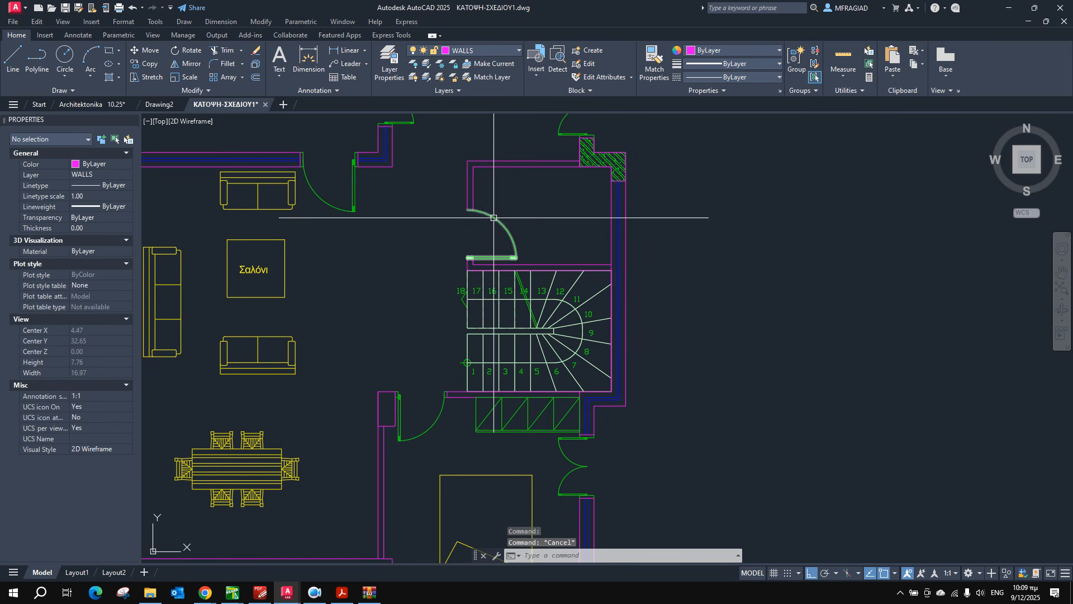
{"action": "scroll", "coordinate": [472, 223], "scroll_direction": "down", "scroll_amount": 2}
{"action": "scroll", "coordinate": [485, 226], "scroll_direction": "up", "scroll_amount": 4}
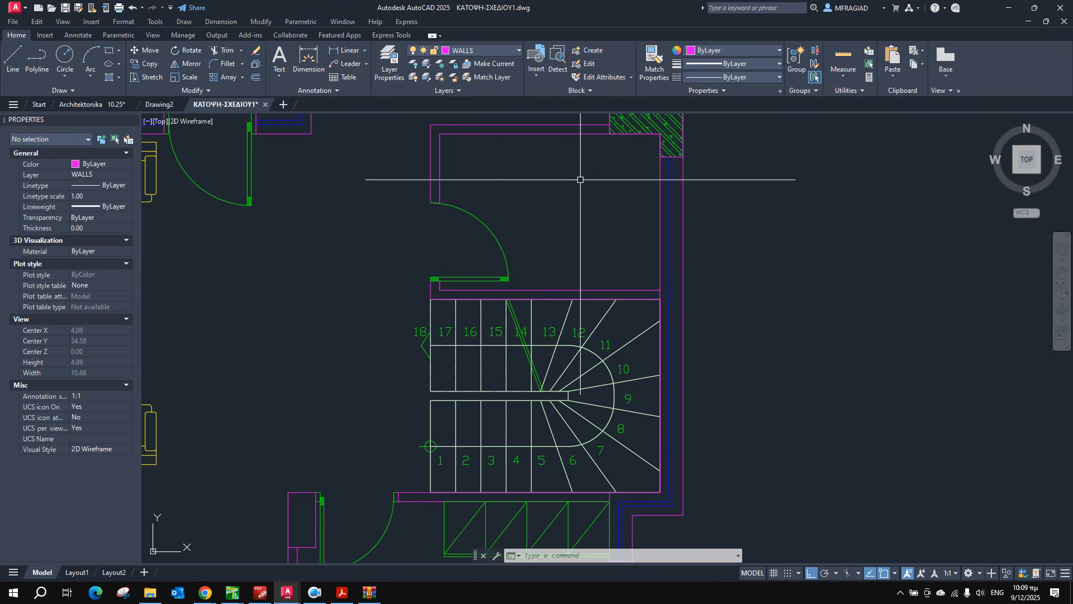
{"action": "scroll", "coordinate": [604, 204], "scroll_direction": "down", "scroll_amount": 4}
{"action": "scroll", "coordinate": [472, 234], "scroll_direction": "down", "scroll_amount": 3}
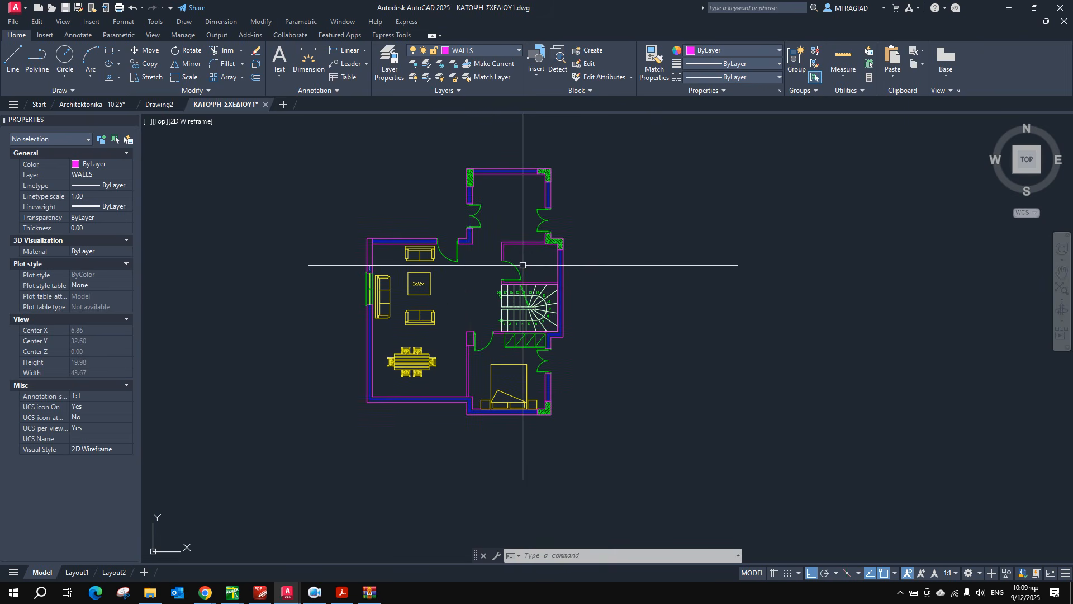
{"action": "scroll", "coordinate": [525, 262], "scroll_direction": "up", "scroll_amount": 2}
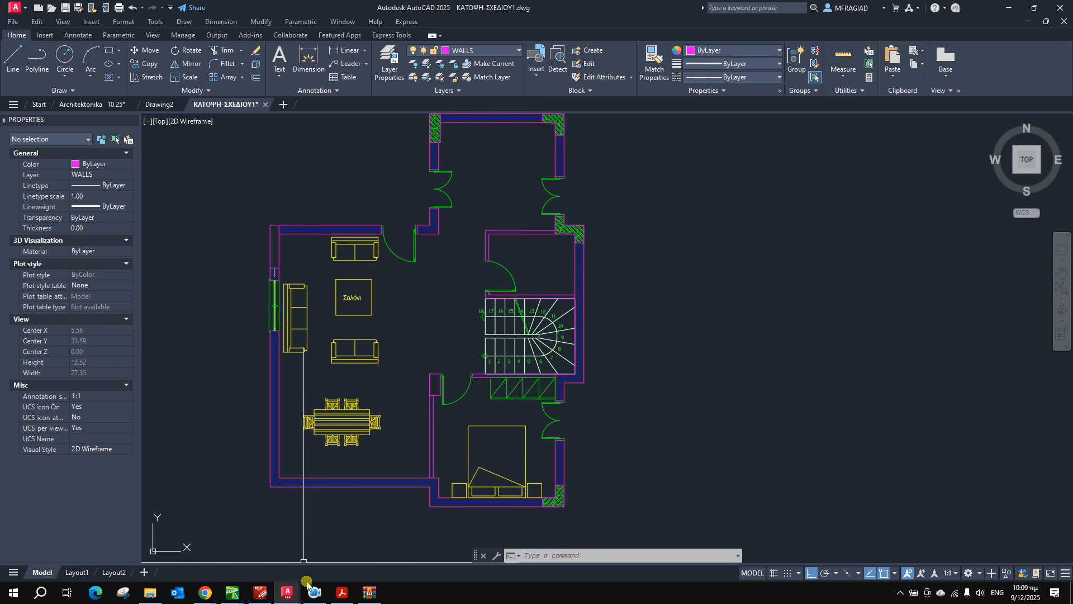
Check the kitchen layout in the PDF plan and insert the hob block cwki101 inside the kitchen near its upper-right corner column.
{"action": "left_click", "coordinate": [342, 593]}
{"action": "scroll", "coordinate": [249, 190], "scroll_direction": "up", "scroll_amount": 5}
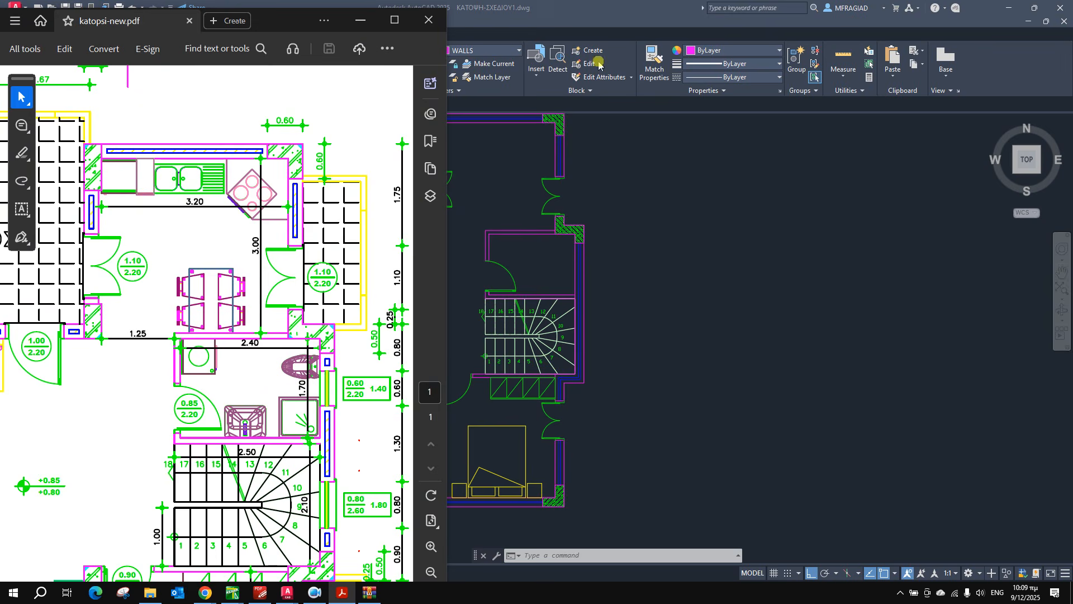
{"action": "left_click", "coordinate": [531, 82]}
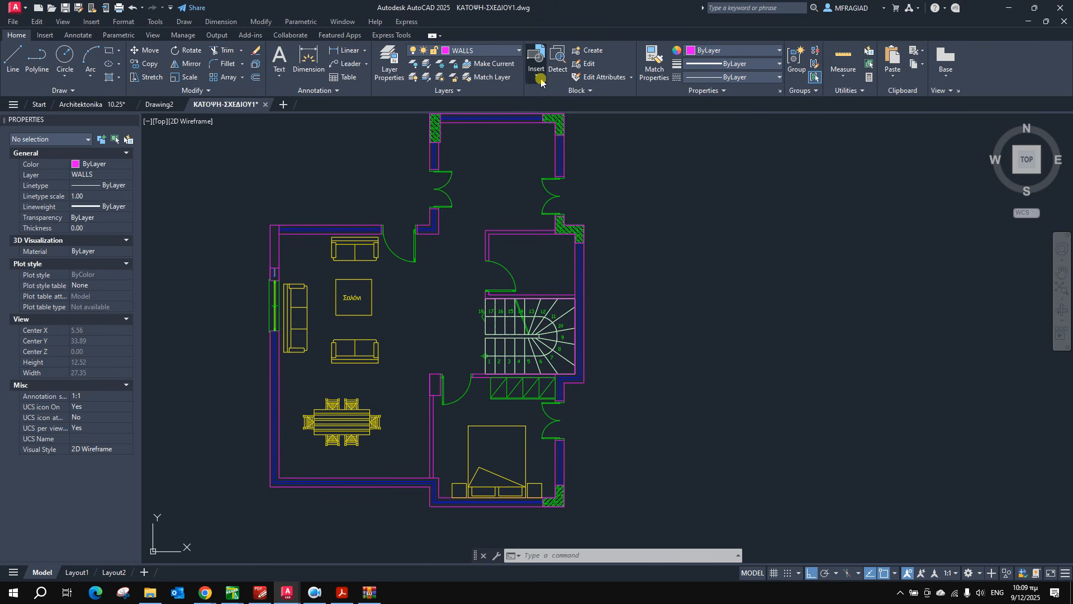
{"action": "left_click", "coordinate": [540, 83]}
{"action": "scroll", "coordinate": [617, 188], "scroll_direction": "down", "scroll_amount": 3}
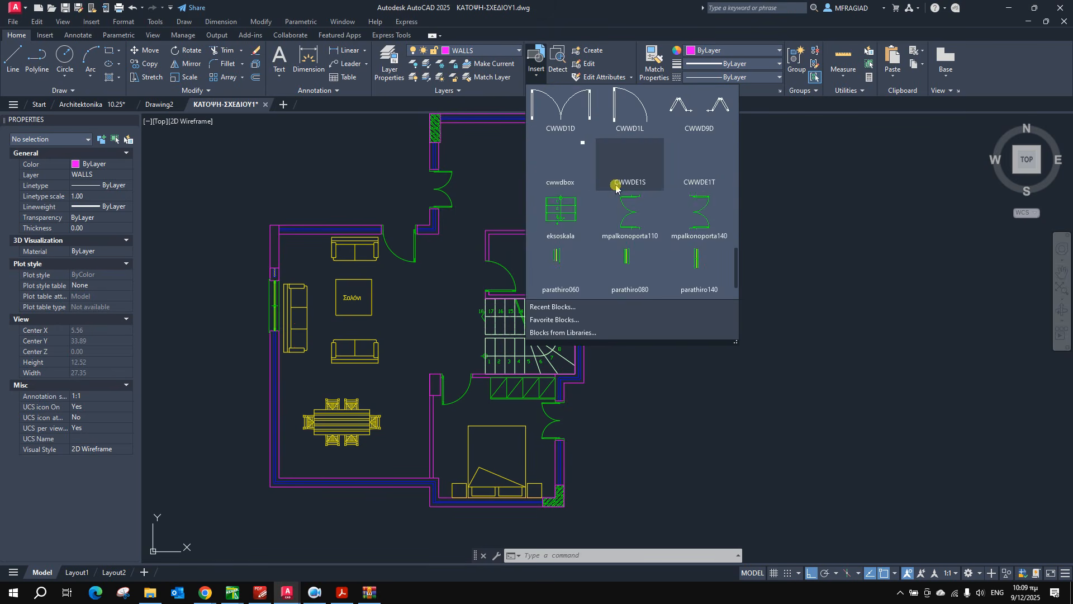
{"action": "scroll", "coordinate": [613, 188], "scroll_direction": "down", "scroll_amount": 1}
{"action": "scroll", "coordinate": [616, 179], "scroll_direction": "up", "scroll_amount": 4}
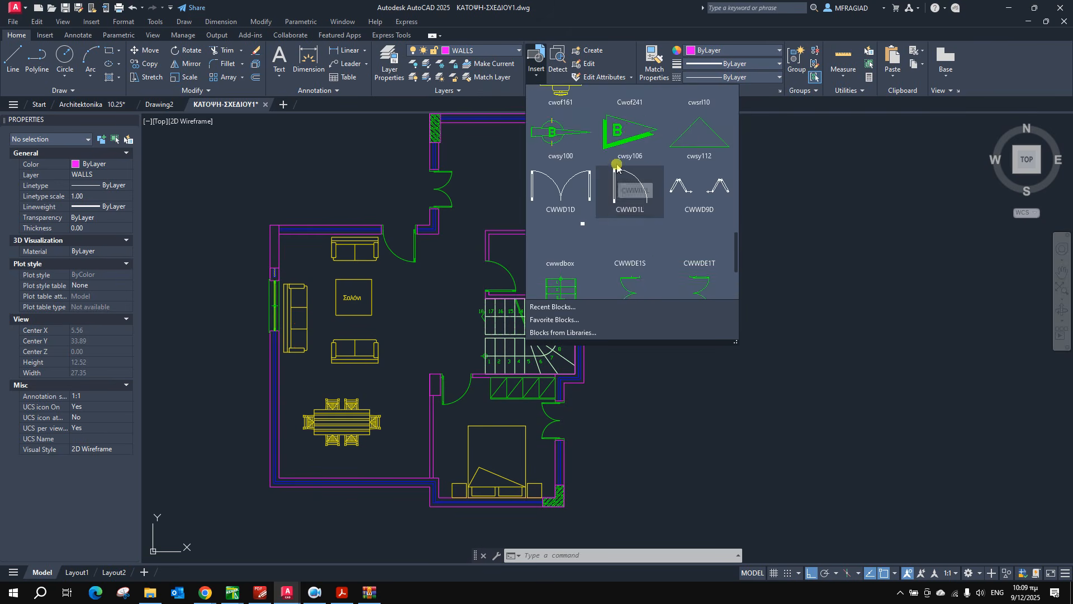
{"action": "scroll", "coordinate": [619, 165], "scroll_direction": "up", "scroll_amount": 4}
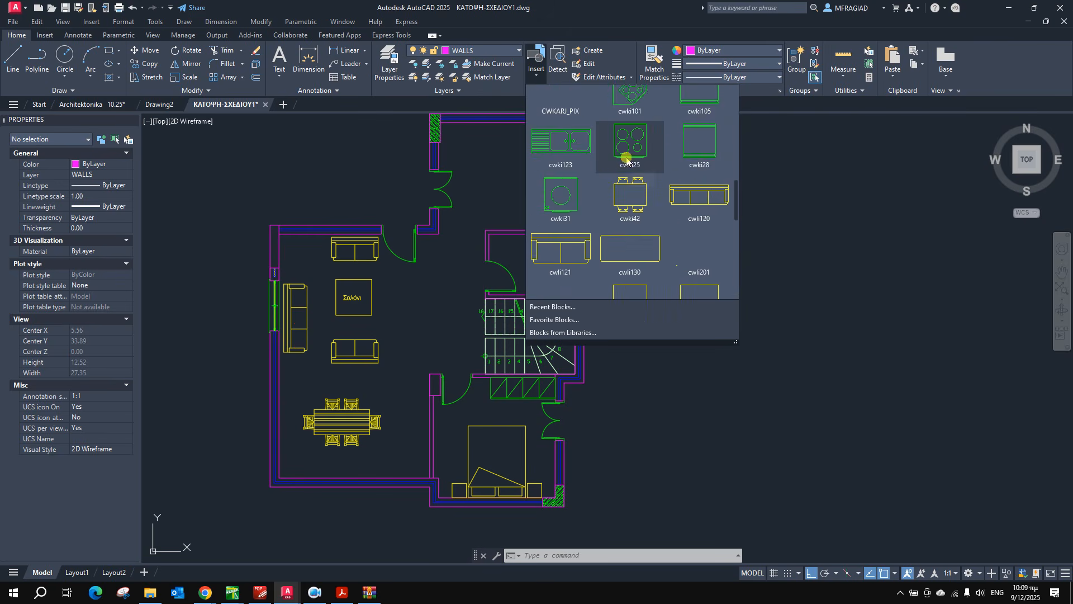
{"action": "left_click", "coordinate": [630, 161]}
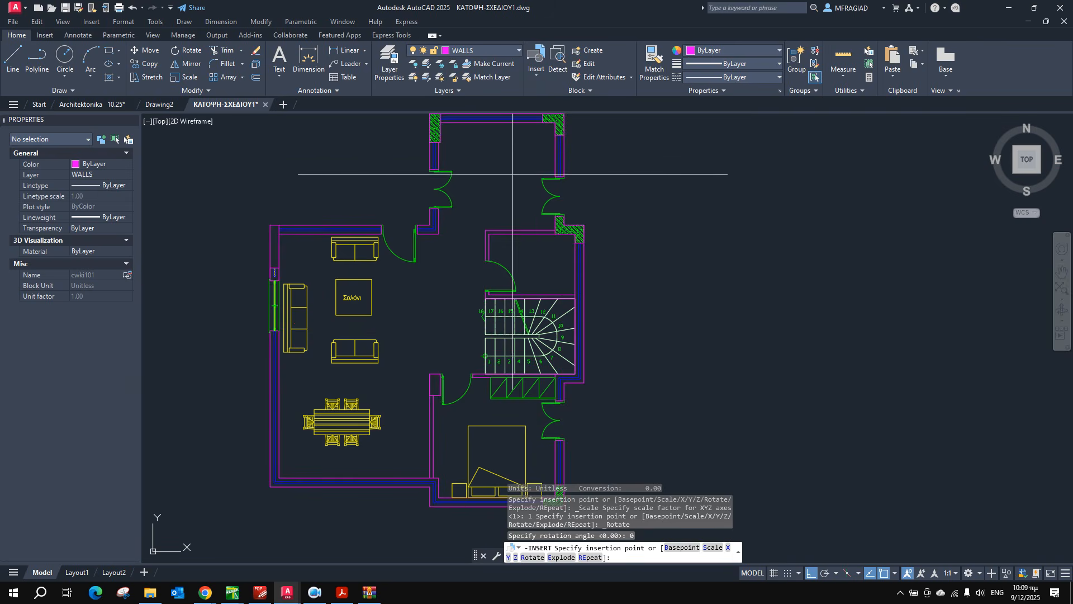
{"action": "scroll", "coordinate": [511, 142], "scroll_direction": "up", "scroll_amount": 5}
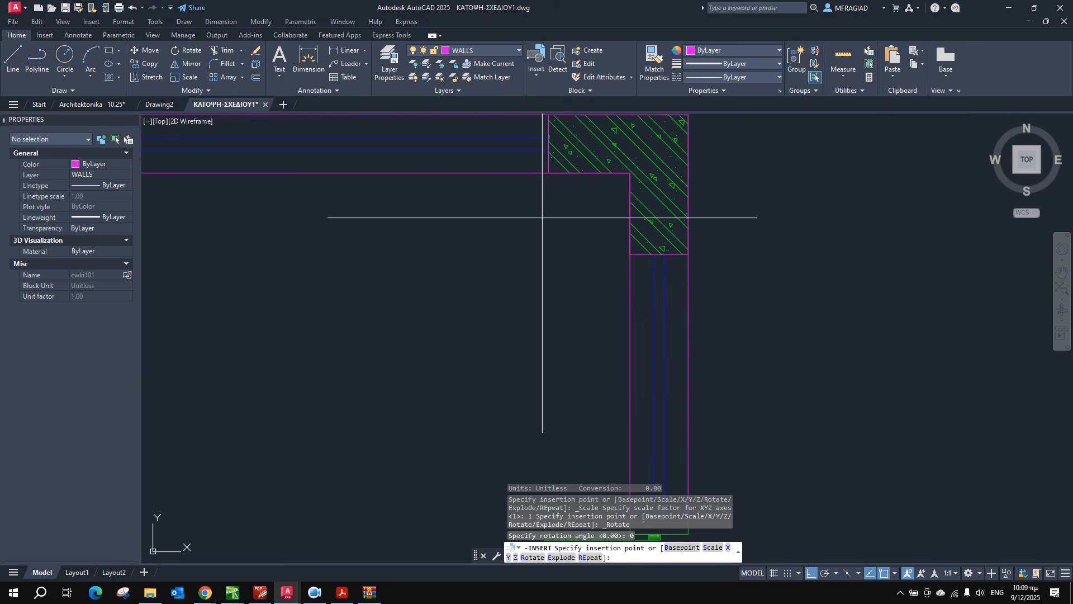
{"action": "key", "text": "Escape"}
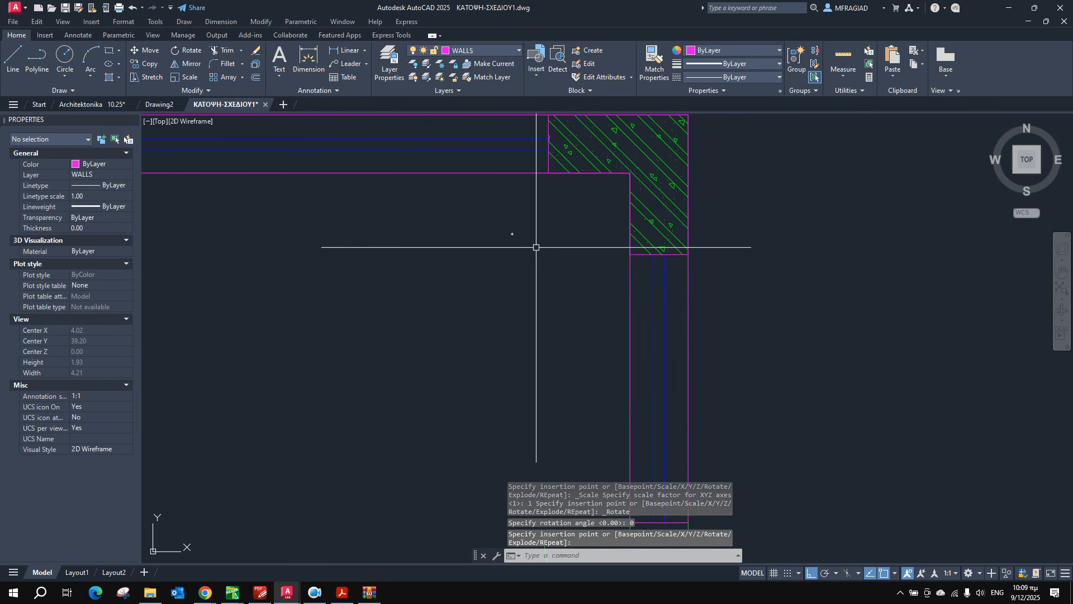
Scale the hob block by a factor of 1000 from its insertion point inside the kitchen.
{"action": "left_click", "coordinate": [178, 79]}
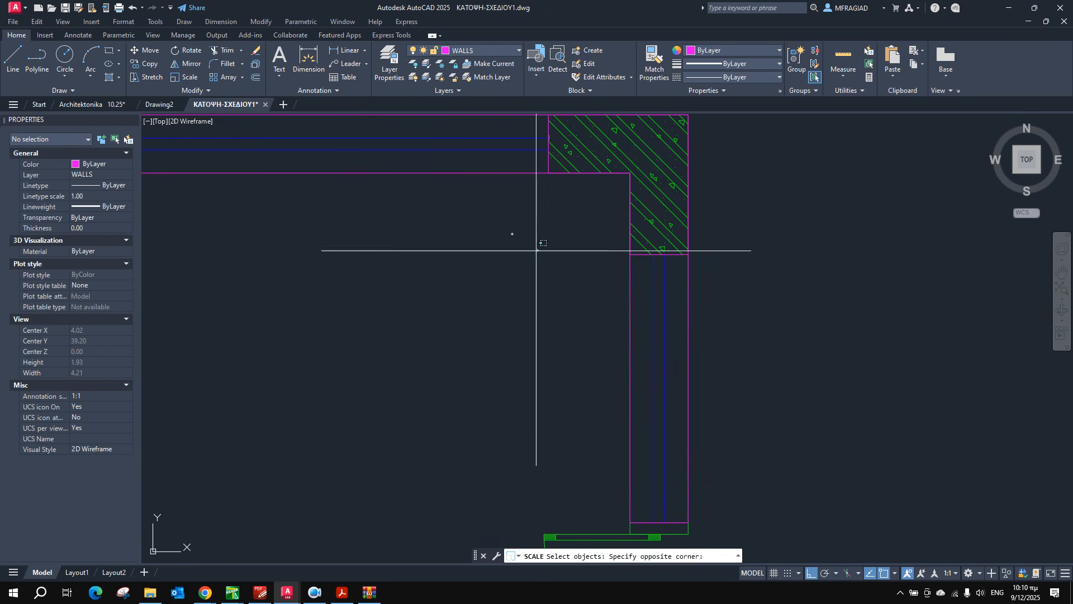
{"action": "left_click", "coordinate": [537, 250]}
{"action": "left_click", "coordinate": [496, 214]}
{"action": "key", "text": "Return"}
{"action": "left_click", "coordinate": [512, 234]}
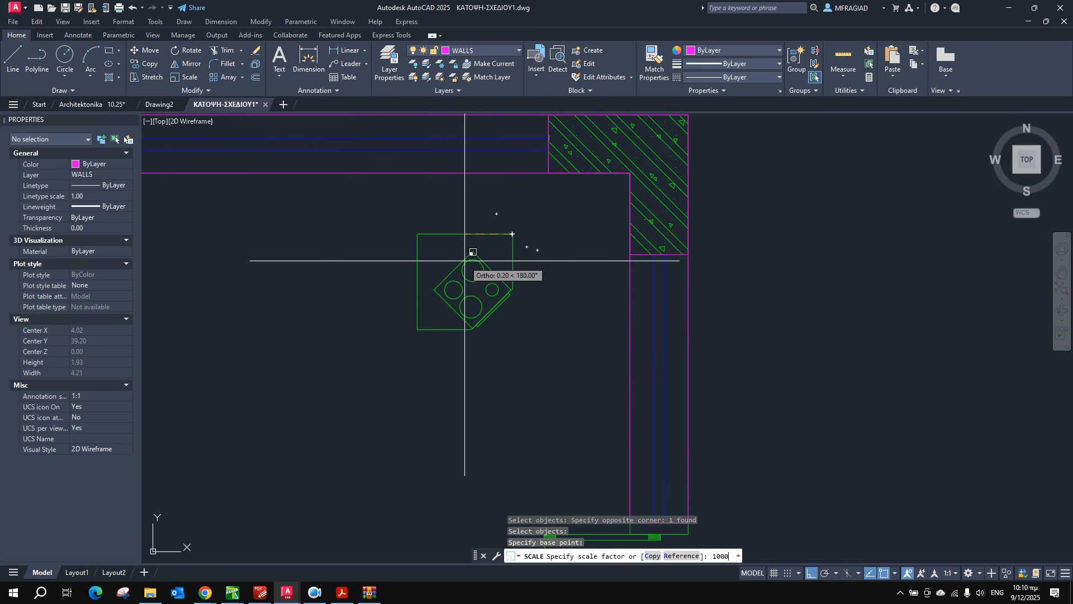
{"action": "type", "text": "1000"}
{"action": "key", "text": "Return"}
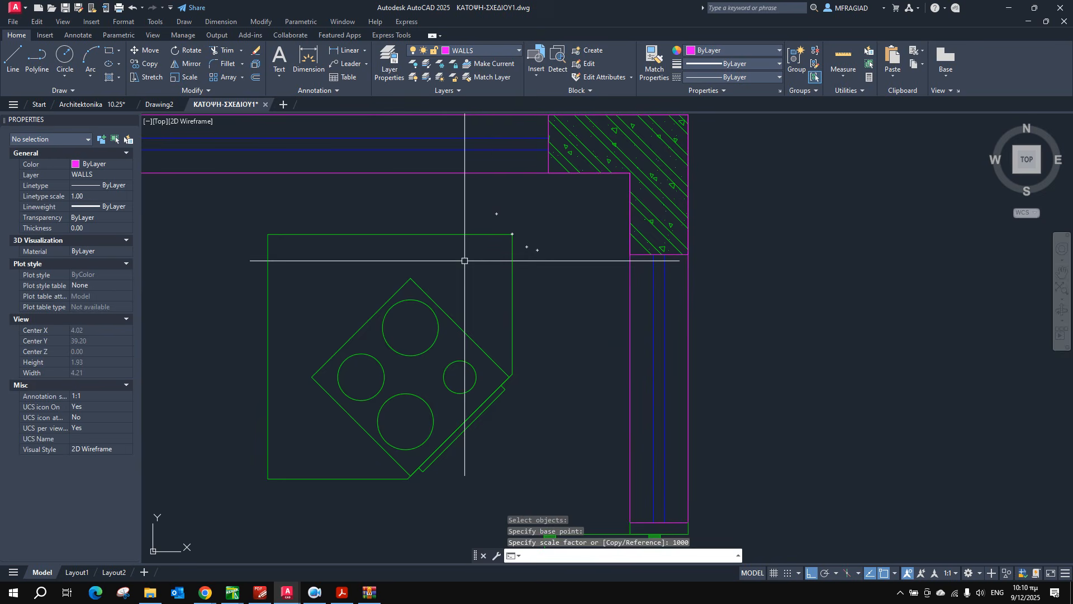
Rotate the hob block 270 degrees about its upper-left corner.
{"action": "left_click", "coordinate": [377, 234]}
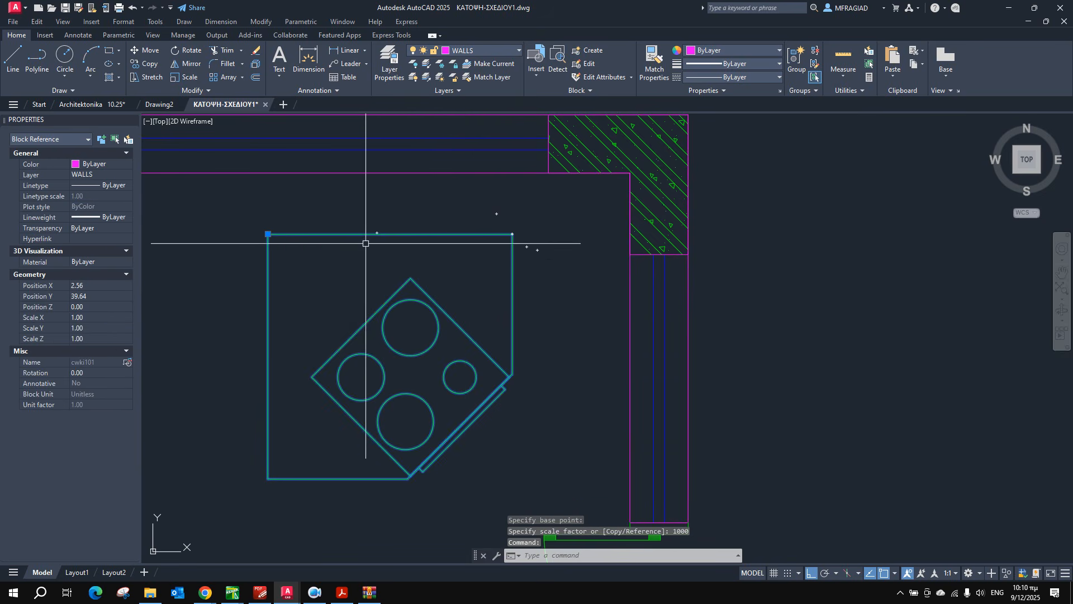
{"action": "left_click", "coordinate": [174, 54]}
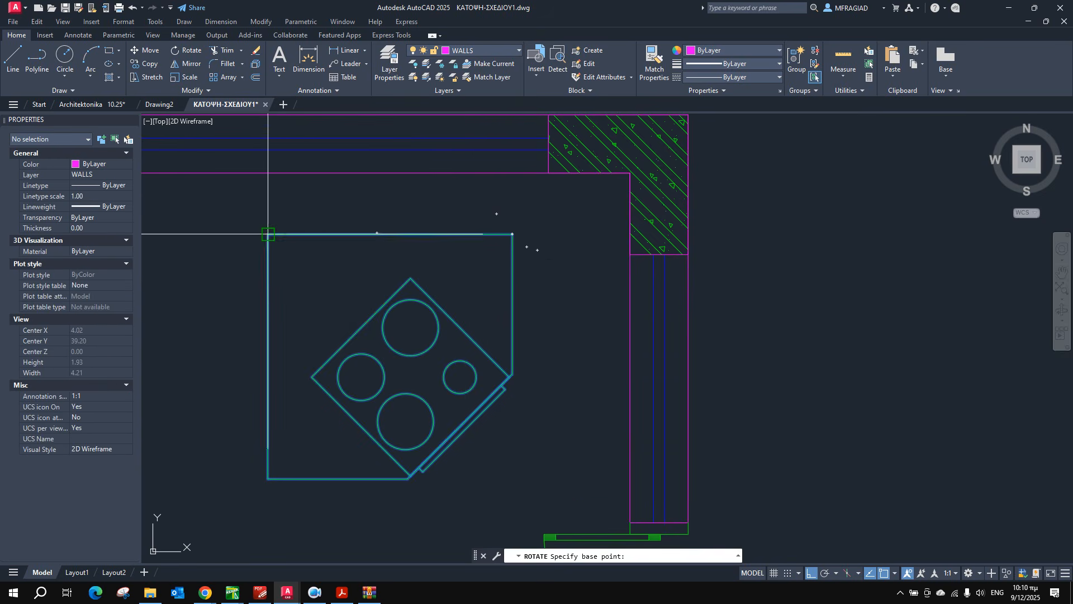
{"action": "left_click", "coordinate": [268, 233]}
{"action": "left_click", "coordinate": [270, 309]}
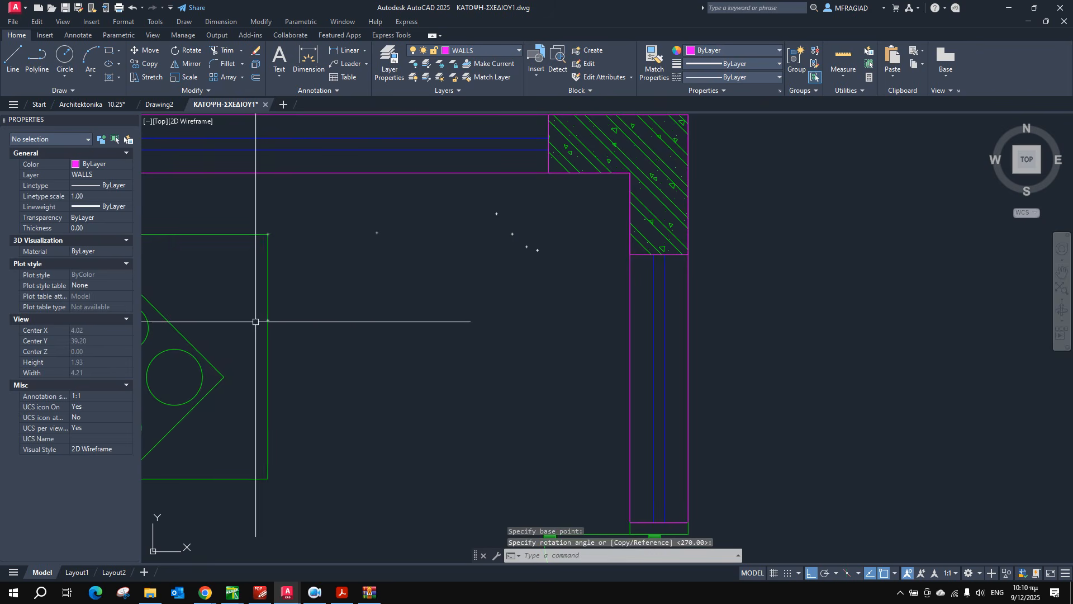
Move the hob block by its upper-right corner into the kitchen's inner upper-right wall corner.
{"action": "left_click", "coordinate": [268, 277]}
{"action": "left_click", "coordinate": [268, 234]}
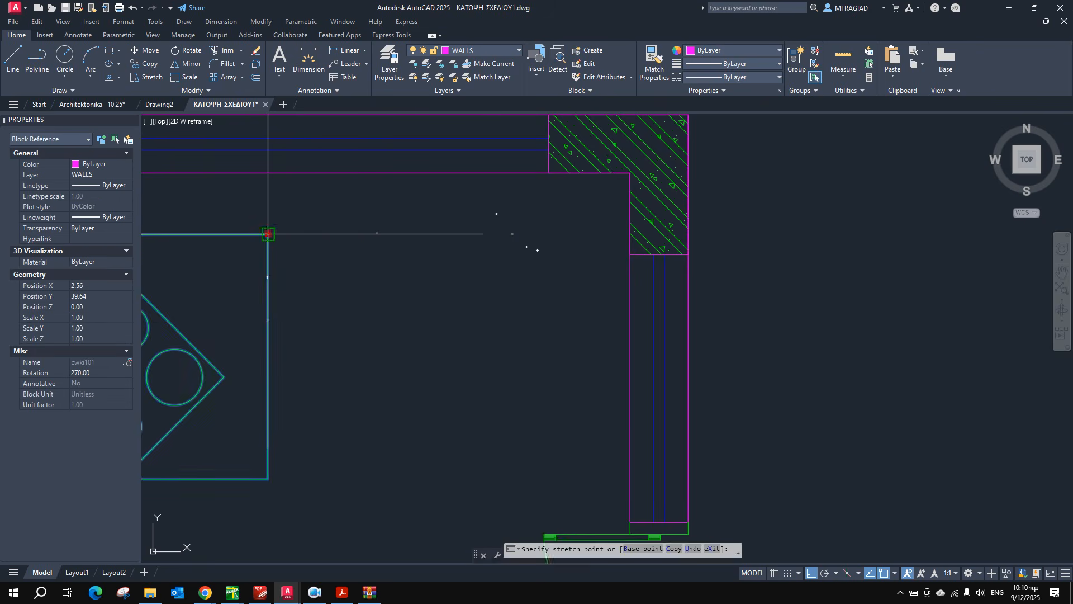
{"action": "left_click", "coordinate": [632, 163]}
{"action": "scroll", "coordinate": [581, 196], "scroll_direction": "down", "scroll_amount": 2}
{"action": "key", "text": "Escape"}
{"action": "scroll", "coordinate": [460, 301], "scroll_direction": "down", "scroll_amount": 3}
Draw the kitchen counter's front edge as a horizontal line from the hob unit's left corner to the kitchen's left wall.
{"action": "scroll", "coordinate": [400, 304], "scroll_direction": "up", "scroll_amount": 1}
{"action": "mouse_move", "coordinate": [400, 304]}
{"action": "middle_mouse_down"}
{"action": "mouse_move", "coordinate": [386, 297]}
{"action": "mouse_move", "coordinate": [436, 297]}
{"action": "middle_mouse_up"}
{"action": "scroll", "coordinate": [436, 296], "scroll_direction": "up", "scroll_amount": 4}
{"action": "key", "text": "l"}
{"action": "key", "text": "Return"}
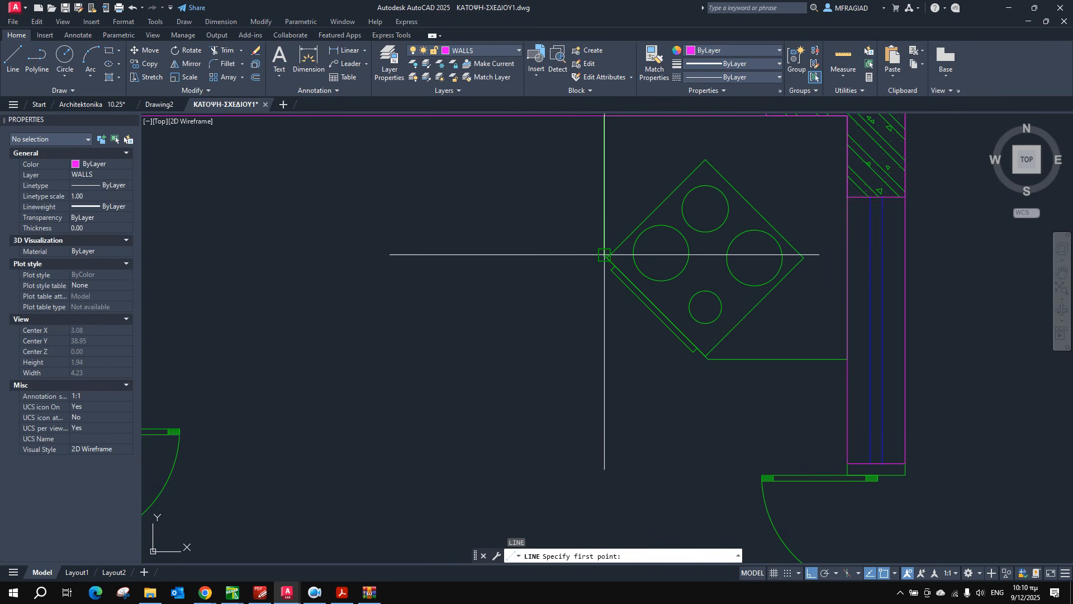
{"action": "left_click", "coordinate": [605, 257]}
{"action": "scroll", "coordinate": [569, 259], "scroll_direction": "down", "scroll_amount": 6}
{"action": "scroll", "coordinate": [558, 258], "scroll_direction": "up", "scroll_amount": 4}
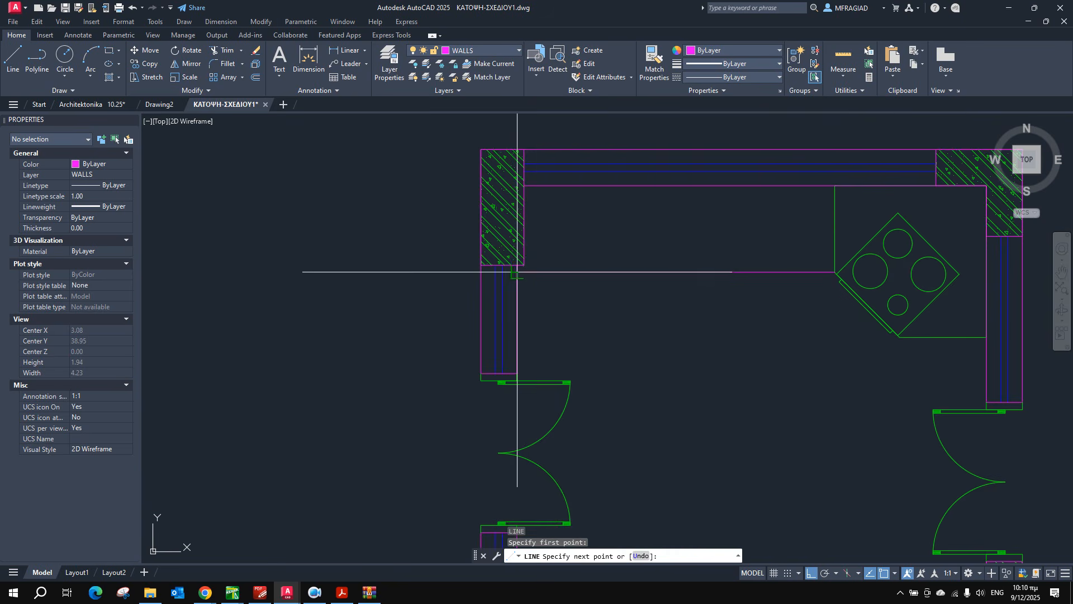
{"action": "key", "text": "Escape"}
{"action": "middle_click_drag", "start_coordinate": [716, 299], "coordinate": [416, 246]}
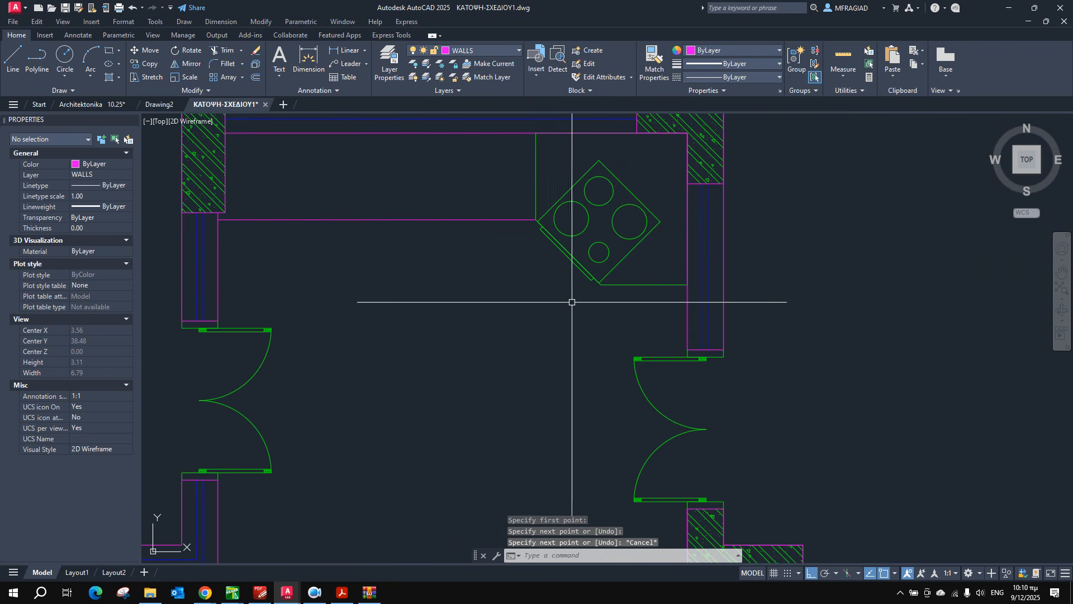
Examine the kitchen area in the PDF plan and read the dimensions of the balcony outside its right-hand door.
{"action": "left_click", "coordinate": [346, 595]}
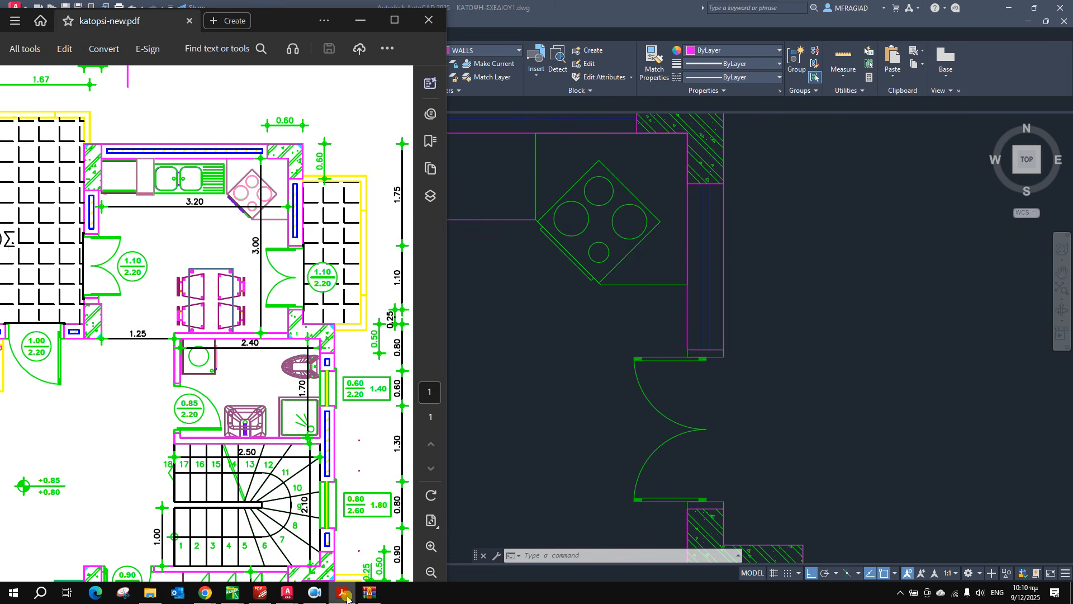
{"action": "left_click", "coordinate": [347, 595]}
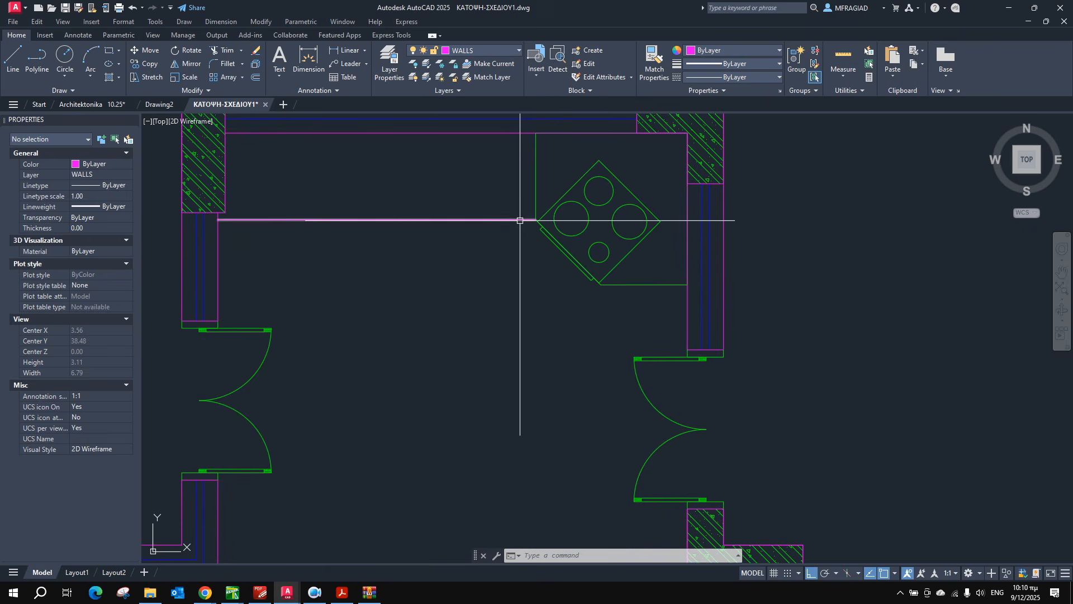
{"action": "scroll", "coordinate": [520, 241], "scroll_direction": "down", "scroll_amount": 5}
{"action": "middle_click_drag", "start_coordinate": [554, 299], "coordinate": [613, 214]}
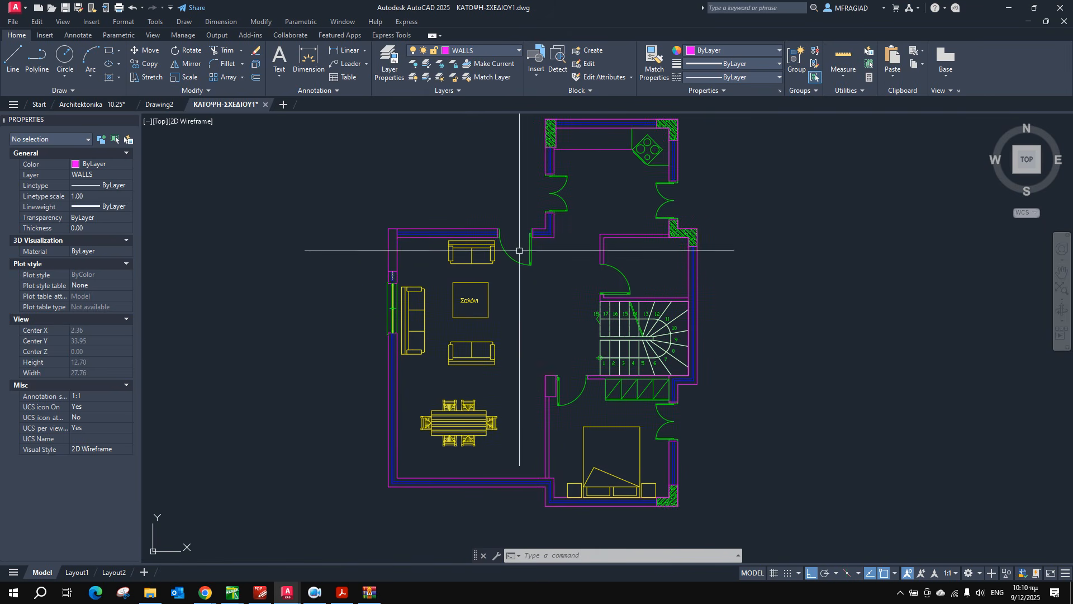
{"action": "left_click", "coordinate": [345, 594]}
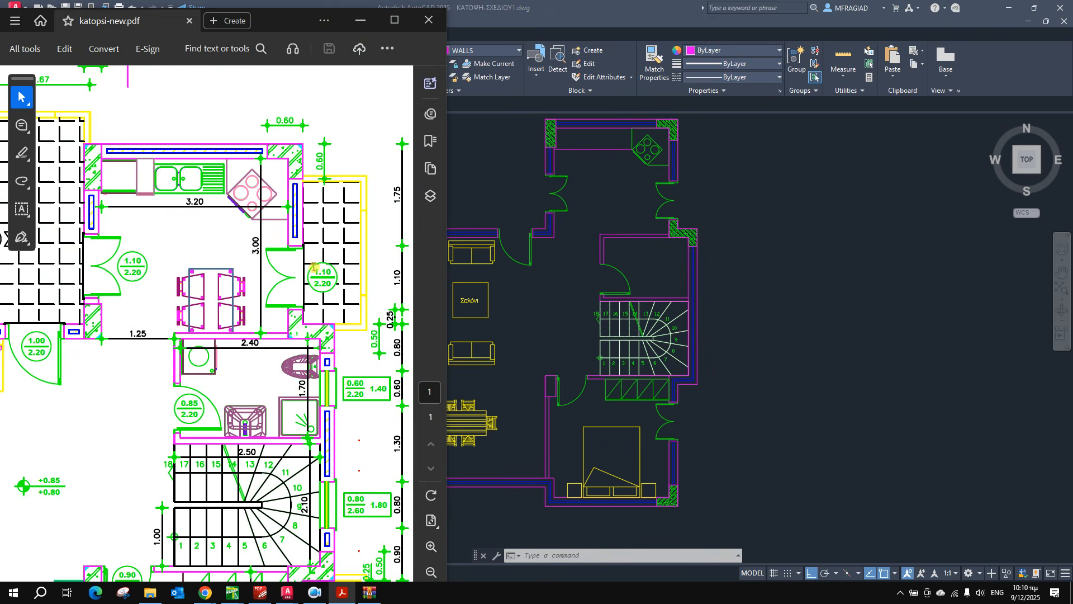
{"action": "scroll", "coordinate": [315, 263], "scroll_direction": "down", "scroll_amount": 2}
{"action": "scroll", "coordinate": [322, 260], "scroll_direction": "up", "scroll_amount": 5}
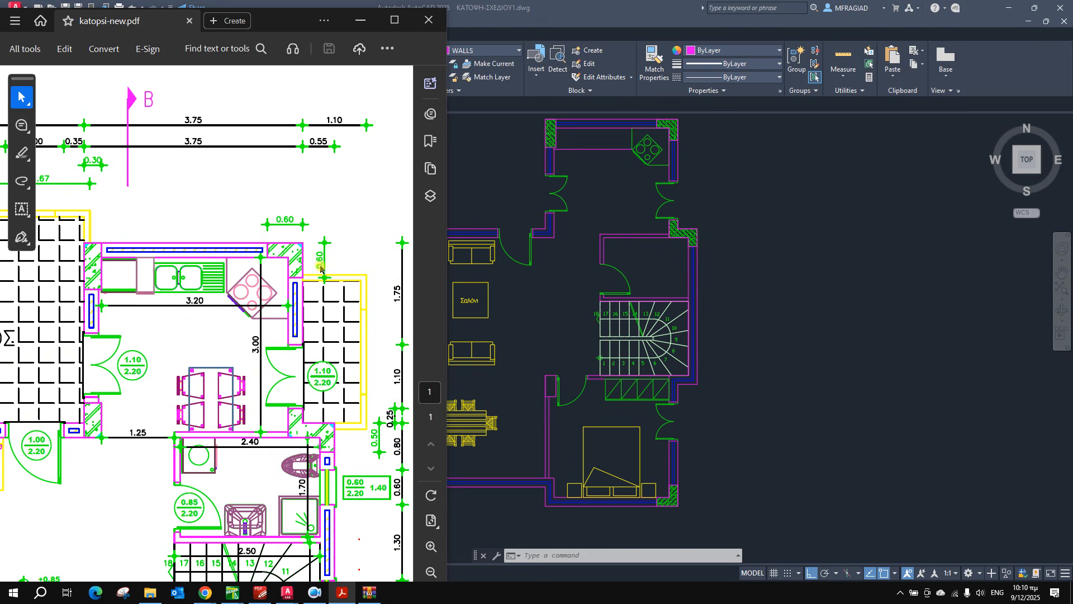
{"action": "scroll", "coordinate": [337, 277], "scroll_direction": "down", "scroll_amount": 2, "text": "ctrl"}
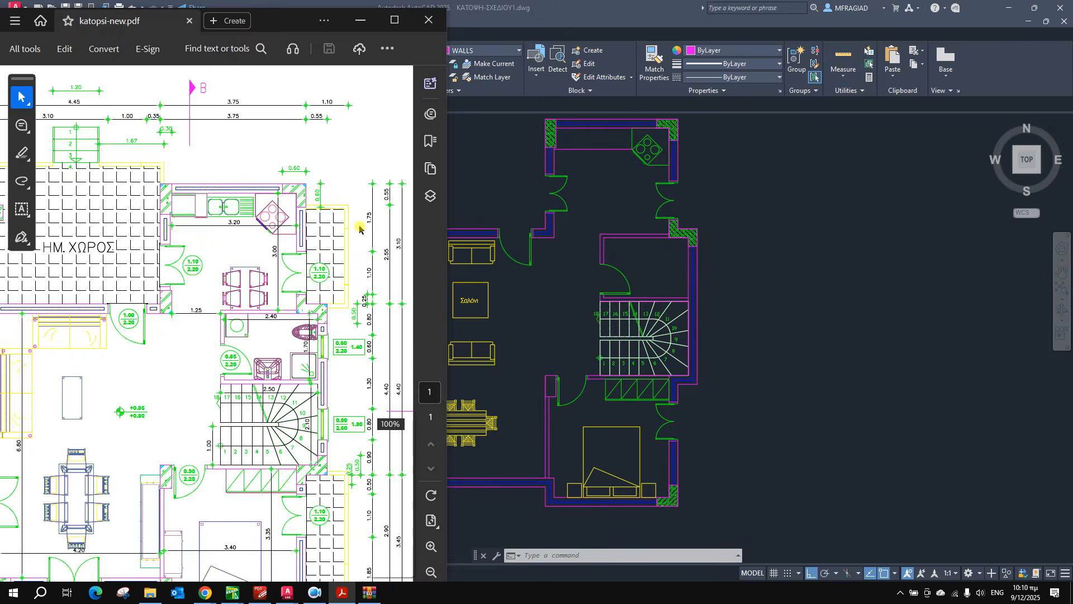
{"action": "scroll", "coordinate": [394, 198], "scroll_direction": "up", "scroll_amount": 4, "text": "ctrl"}
{"action": "scroll", "coordinate": [336, 210], "scroll_direction": "down", "scroll_amount": 4, "text": "ctrl"}
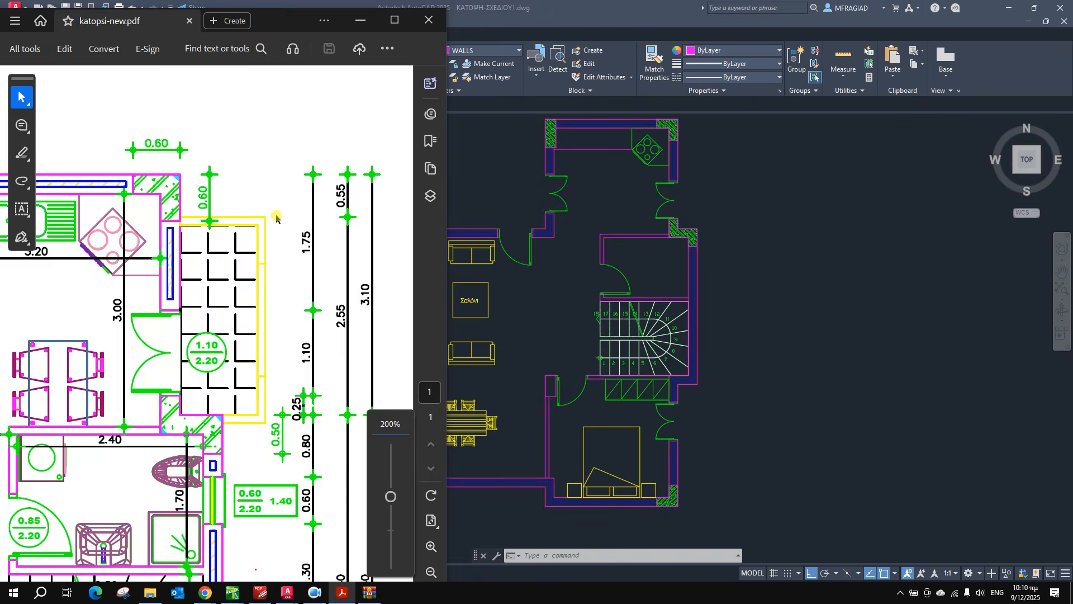
{"action": "scroll", "coordinate": [284, 243], "scroll_direction": "up", "scroll_amount": 2, "text": "ctrl"}
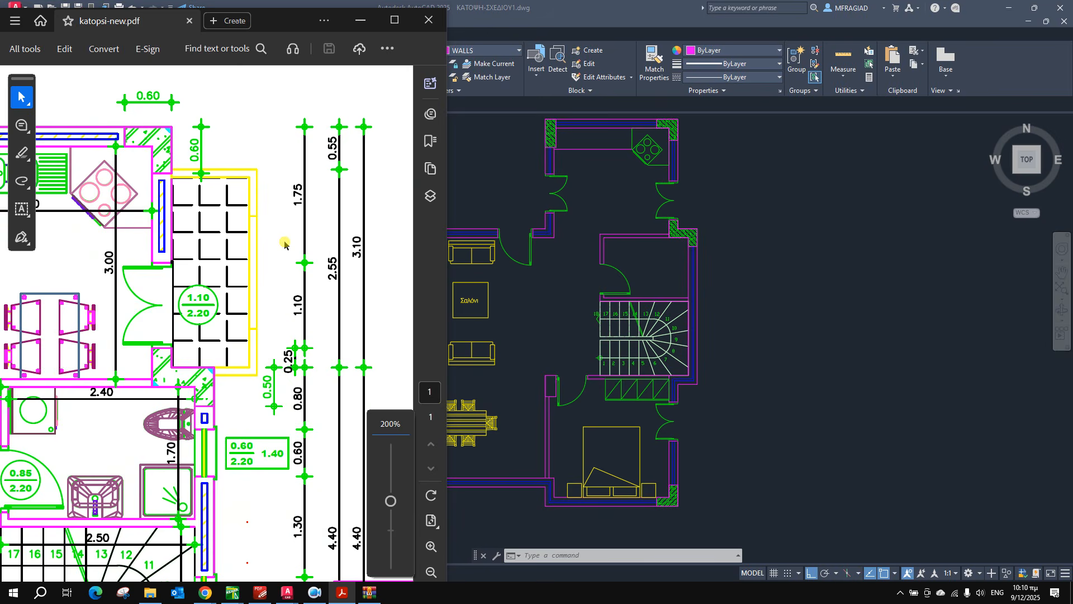
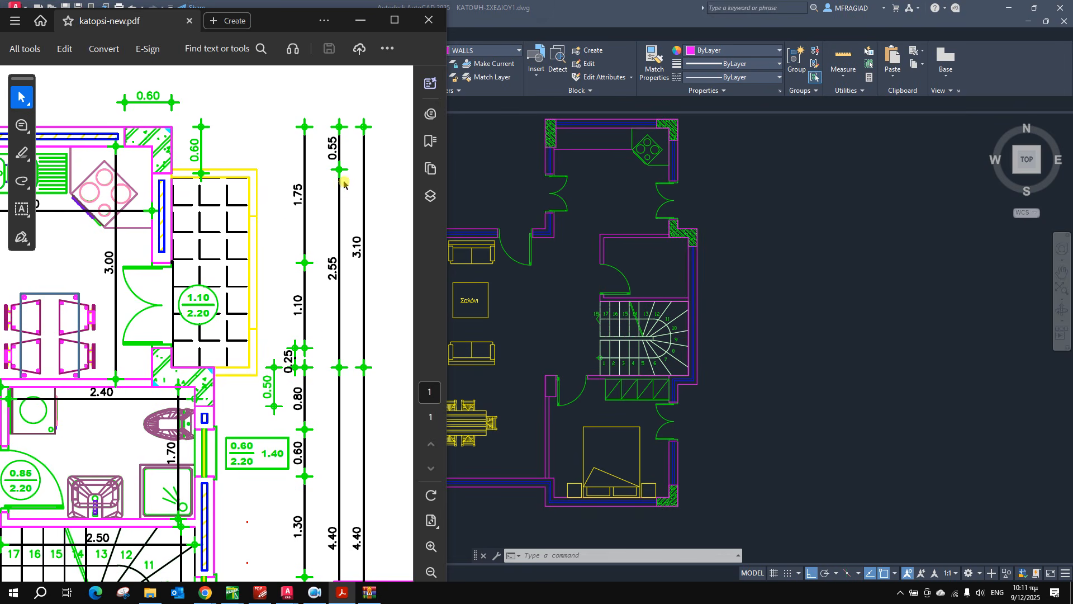
{"action": "left_click", "coordinate": [547, 188]}
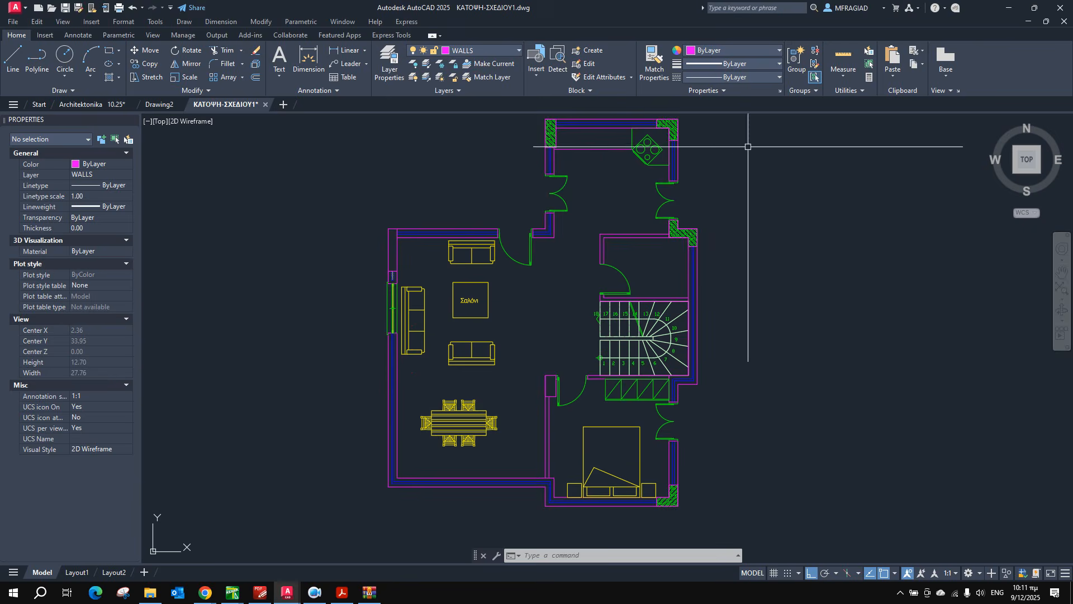
{"action": "scroll", "coordinate": [558, 209], "scroll_direction": "up", "scroll_amount": 5}
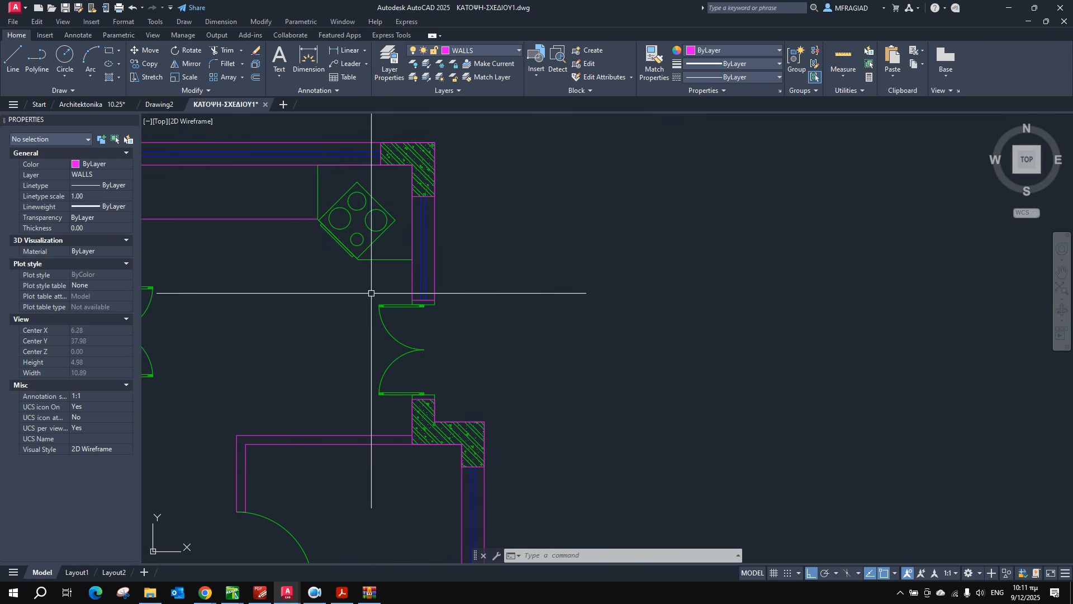
{"action": "left_click", "coordinate": [261, 594]}
{"action": "left_click", "coordinate": [264, 595]}
{"action": "left_click", "coordinate": [343, 593]}
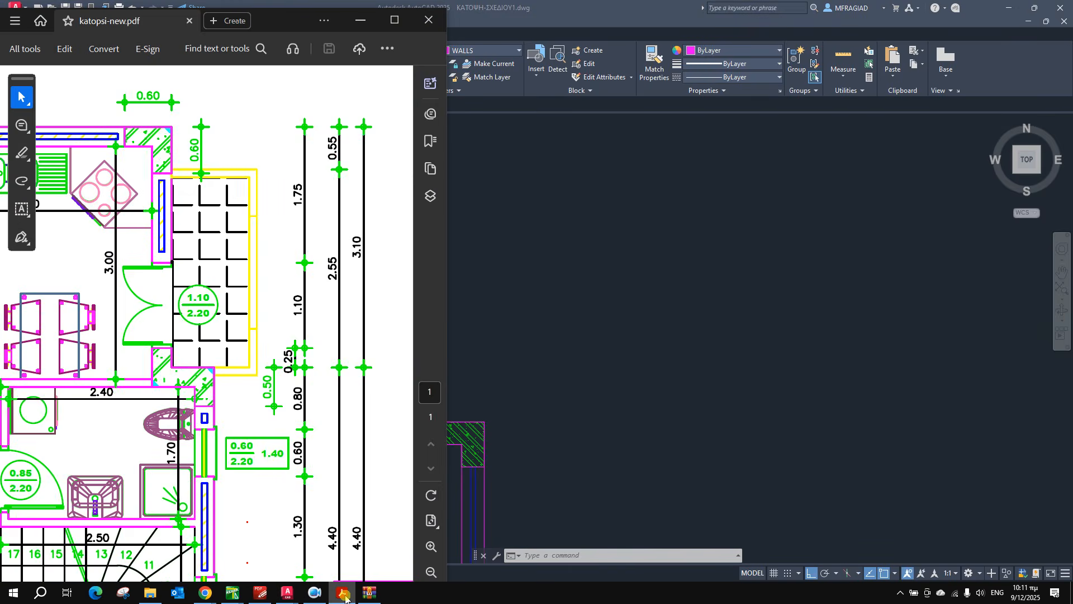
{"action": "left_click", "coordinate": [344, 594]}
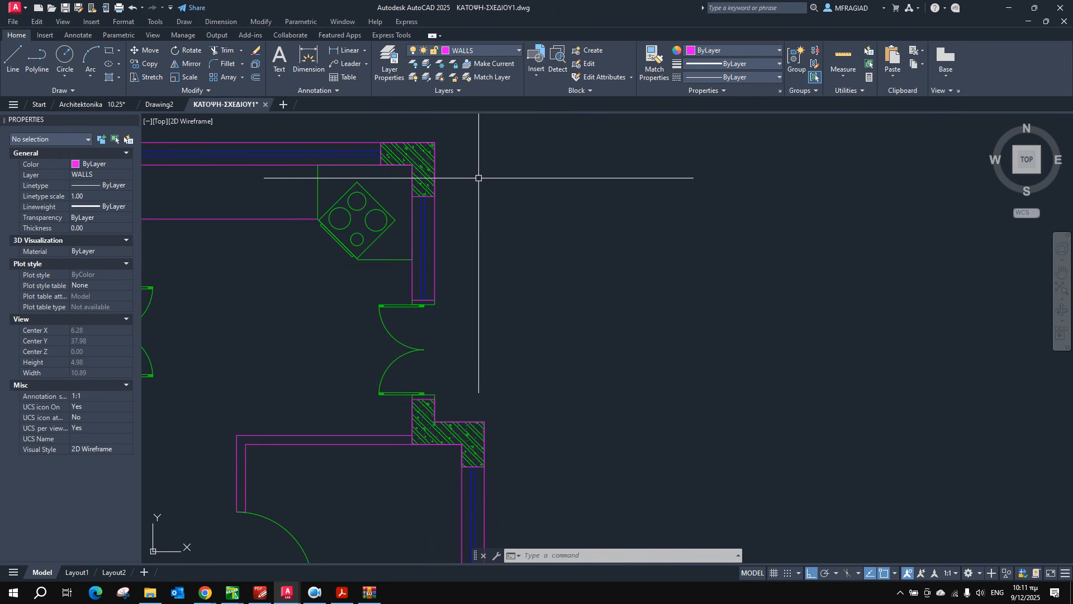
Draw the kitchen balcony outline from the outer upper-right column corner: 0.55 down, 1.1 right, 2.55 down, and back to the lower column.
{"action": "key", "text": "Return"}
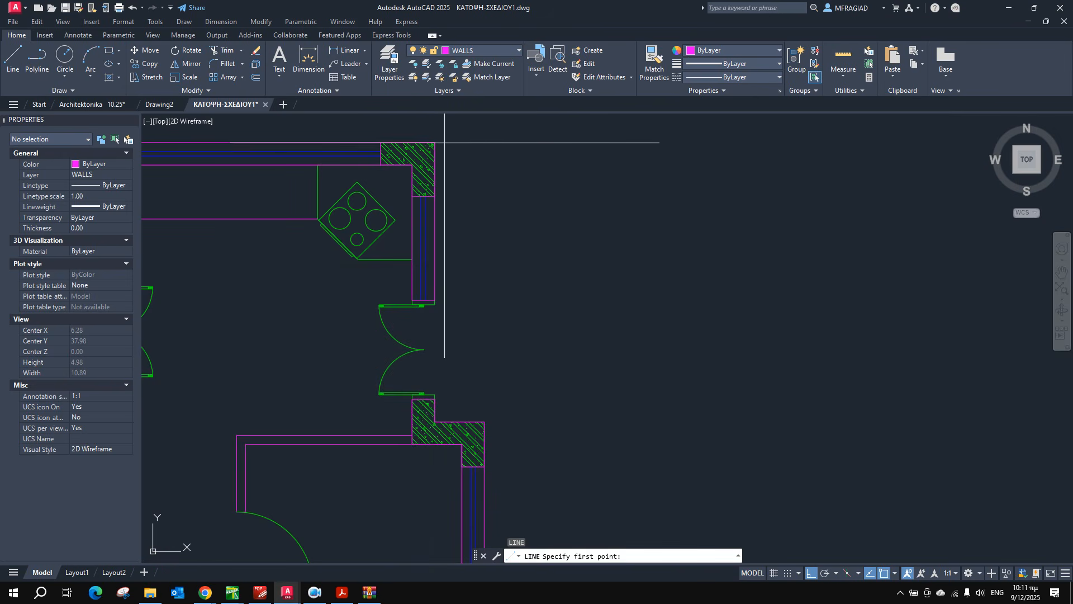
{"action": "left_click", "coordinate": [435, 142]}
{"action": "type", "text": "0.55"}
{"action": "key", "text": "Return"}
{"action": "type", "text": "1.1"}
{"action": "key", "text": "Return"}
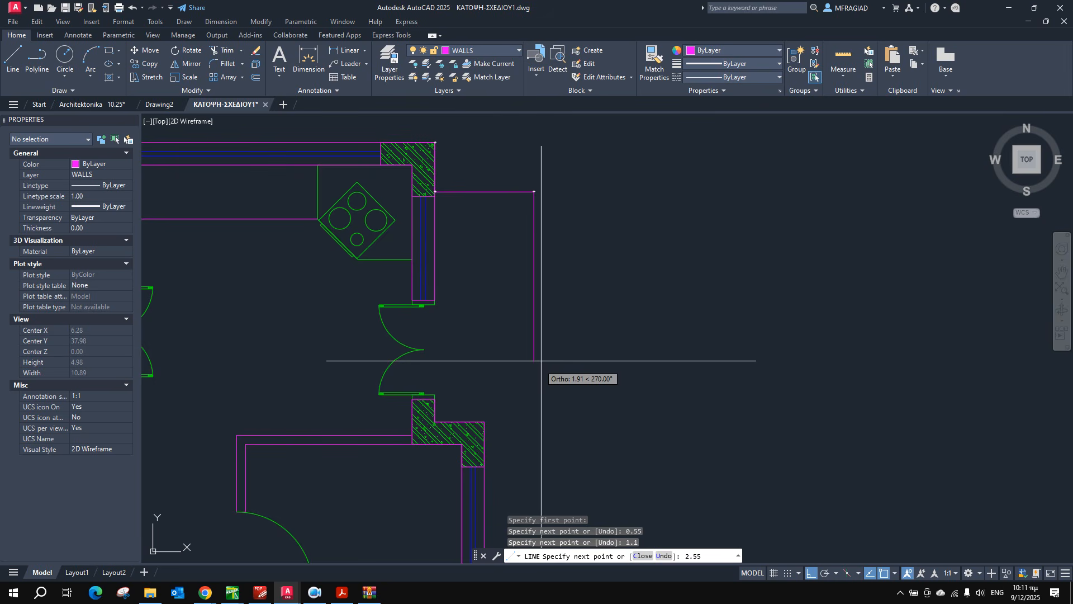
{"action": "left_click", "coordinate": [344, 591]}
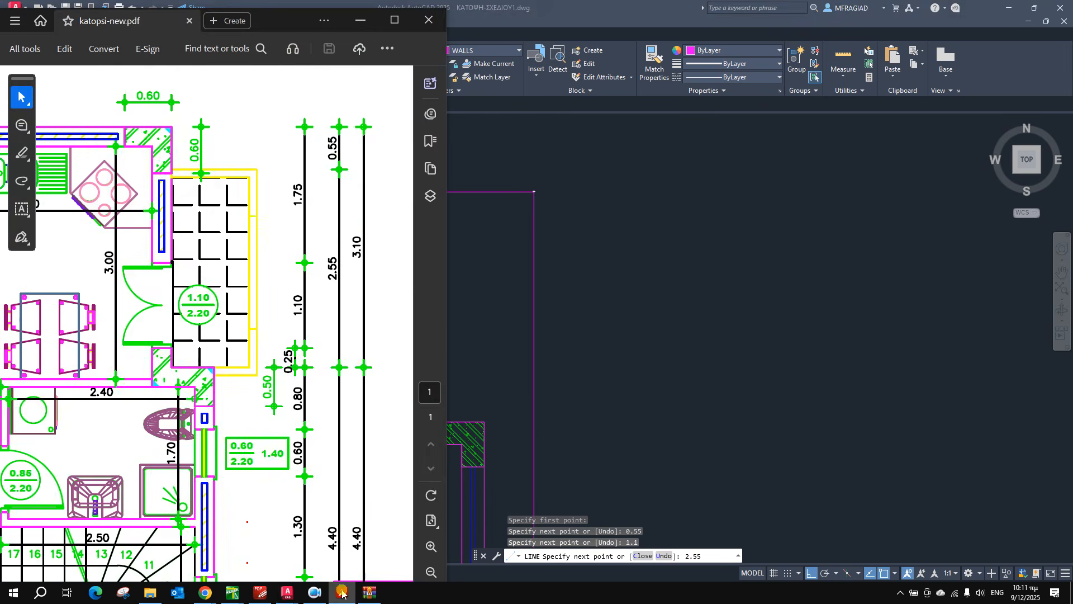
{"action": "left_click", "coordinate": [341, 594]}
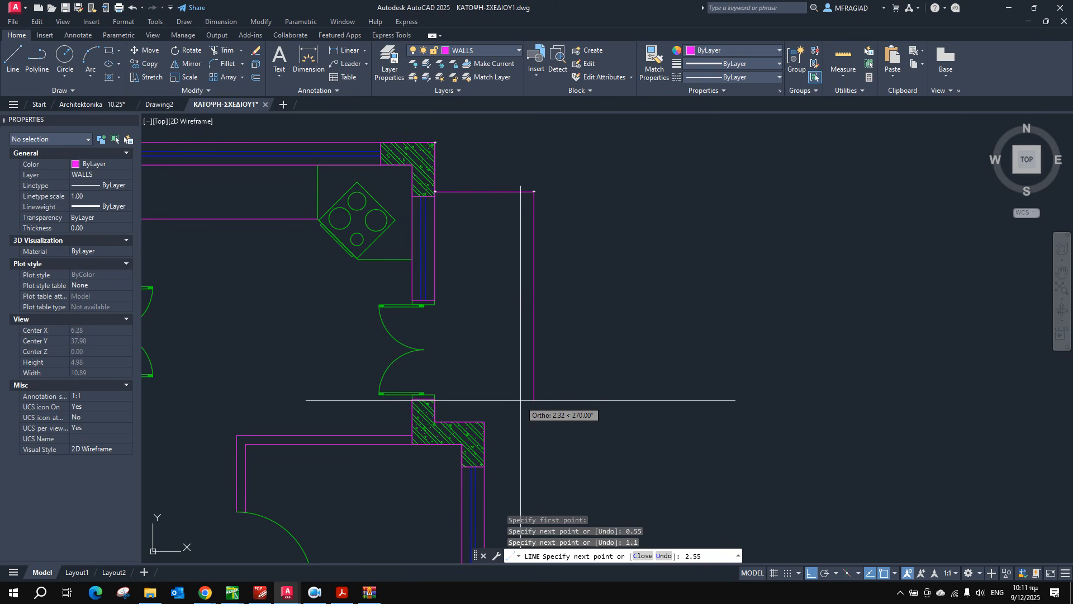
{"action": "key", "text": "Return"}
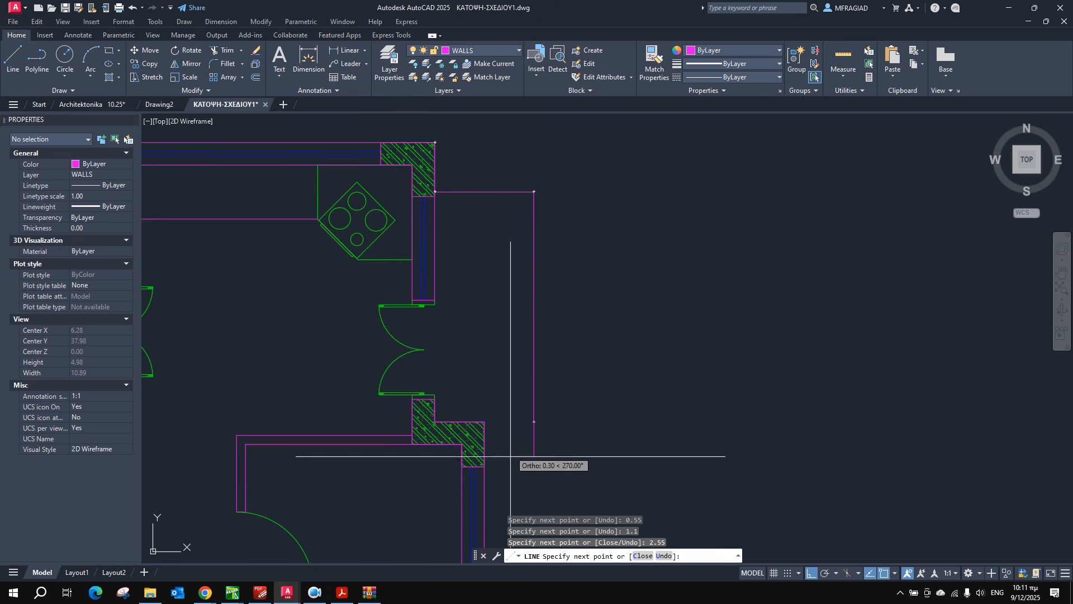
{"action": "scroll", "coordinate": [463, 395], "scroll_direction": "up", "scroll_amount": 5}
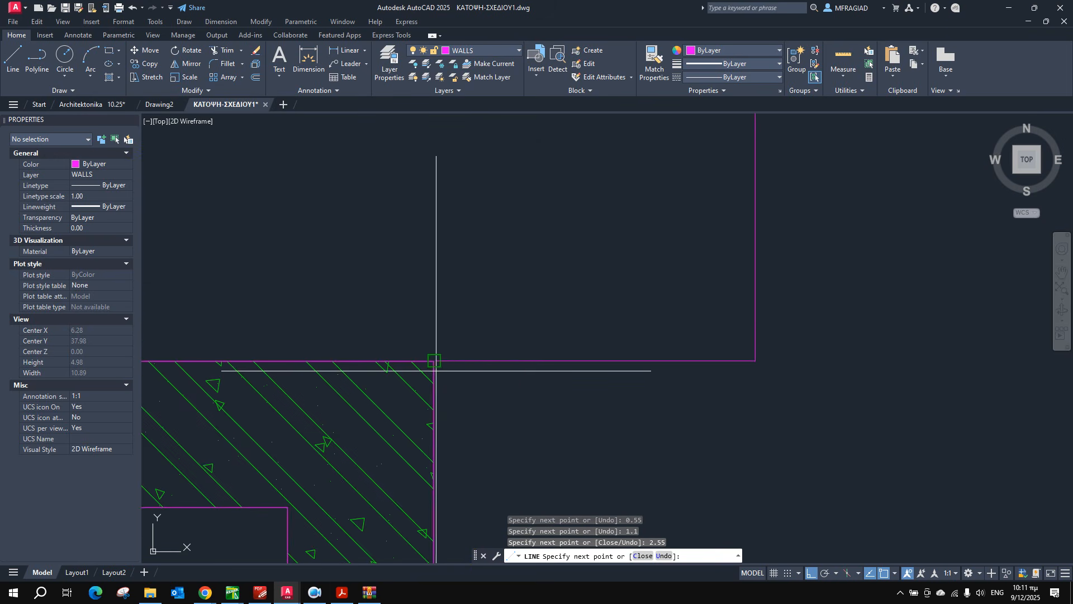
{"action": "key", "text": "Escape"}
{"action": "scroll", "coordinate": [530, 378], "scroll_direction": "down", "scroll_amount": 5}
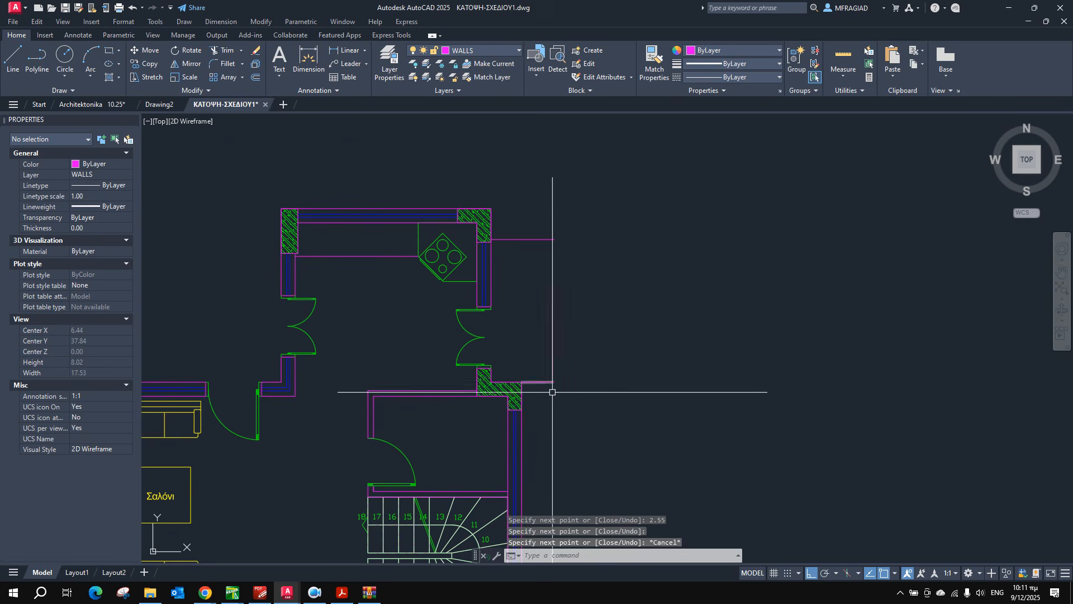
{"action": "scroll", "coordinate": [551, 378], "scroll_direction": "up", "scroll_amount": 2}
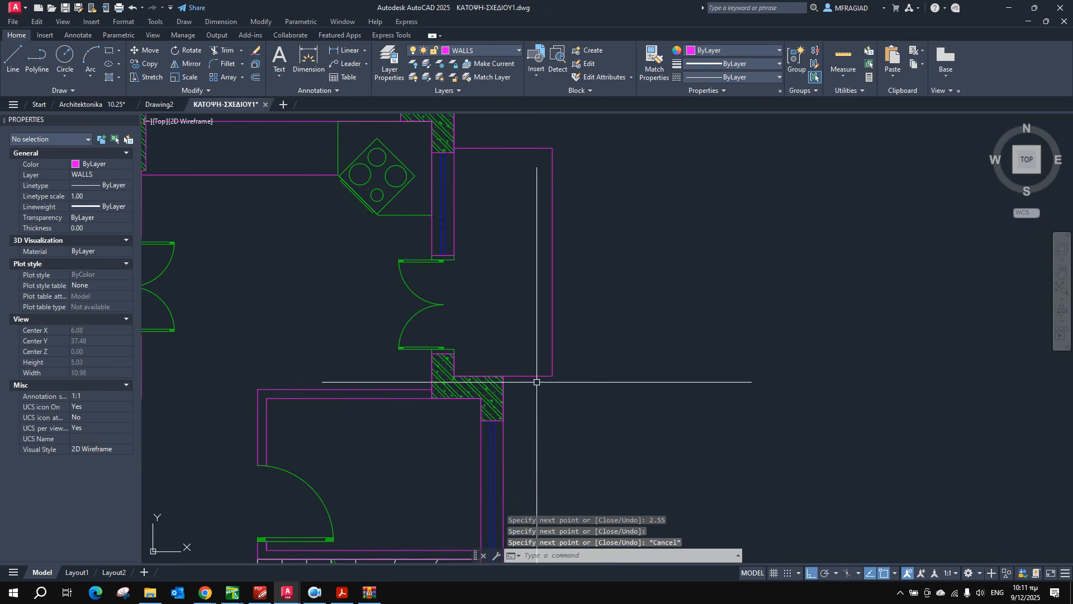
Check the balcony in the PDF plan and reassign the three balcony outline lines to the 2DRAIL layer.
{"action": "left_click", "coordinate": [343, 592]}
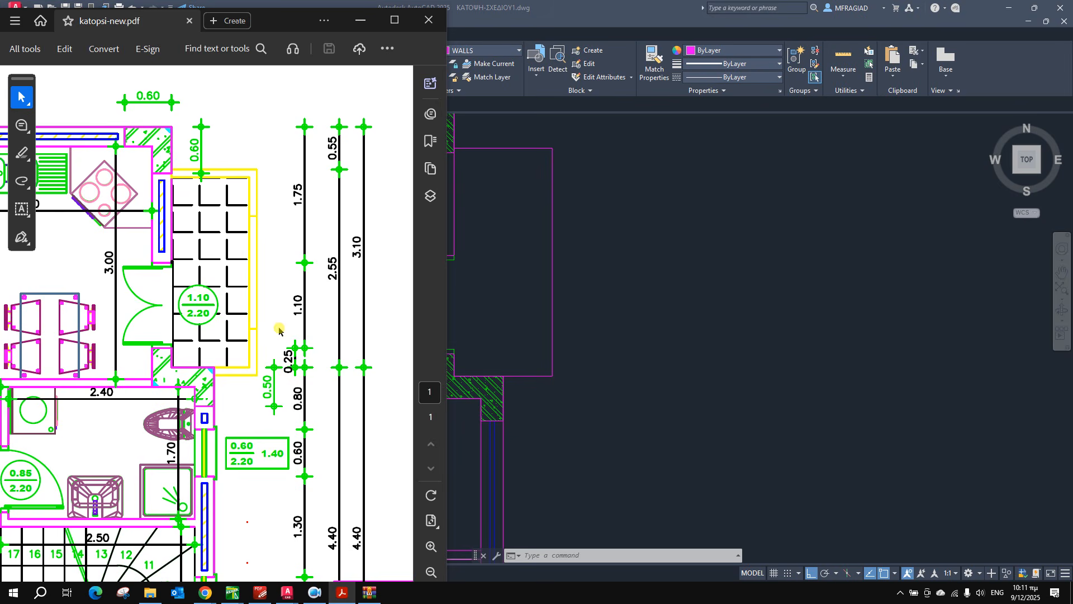
{"action": "left_click", "coordinate": [508, 222]}
{"action": "left_click", "coordinate": [553, 149]}
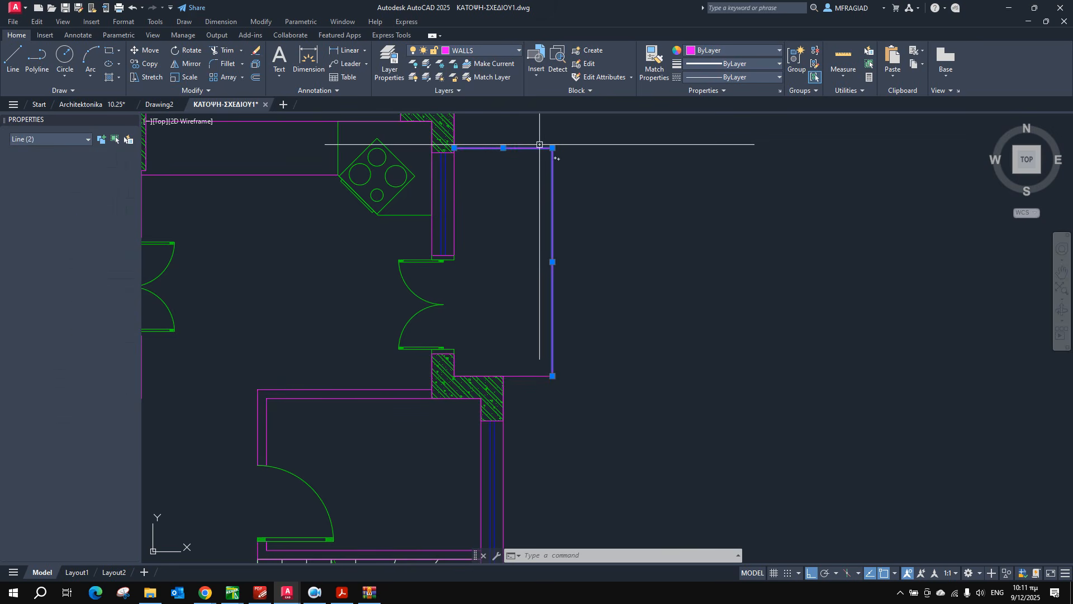
{"action": "left_click", "coordinate": [583, 391]}
{"action": "left_click", "coordinate": [538, 355]}
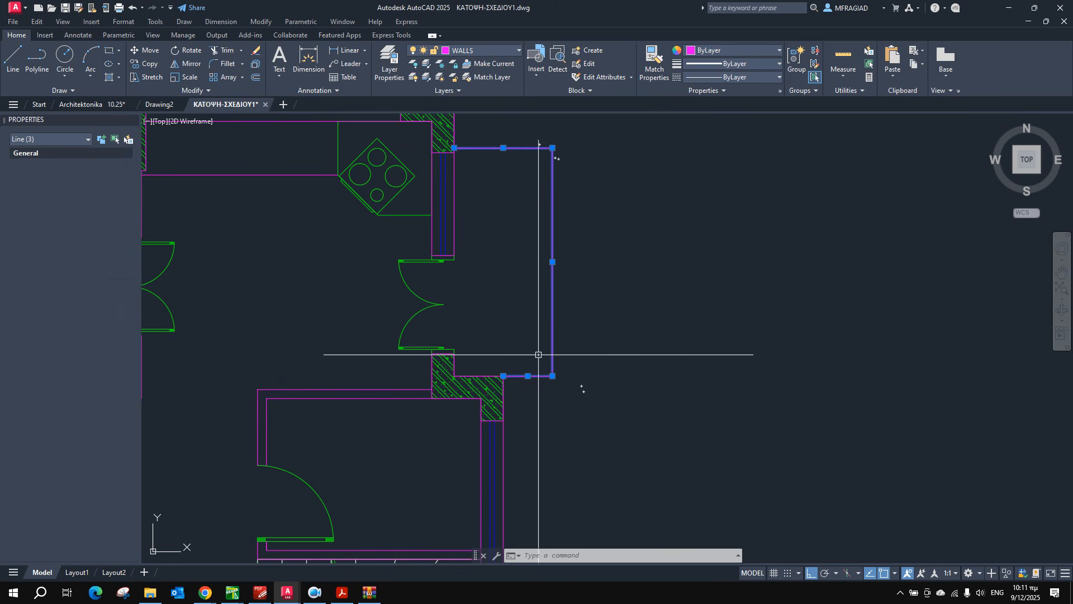
{"action": "left_click", "coordinate": [496, 51]}
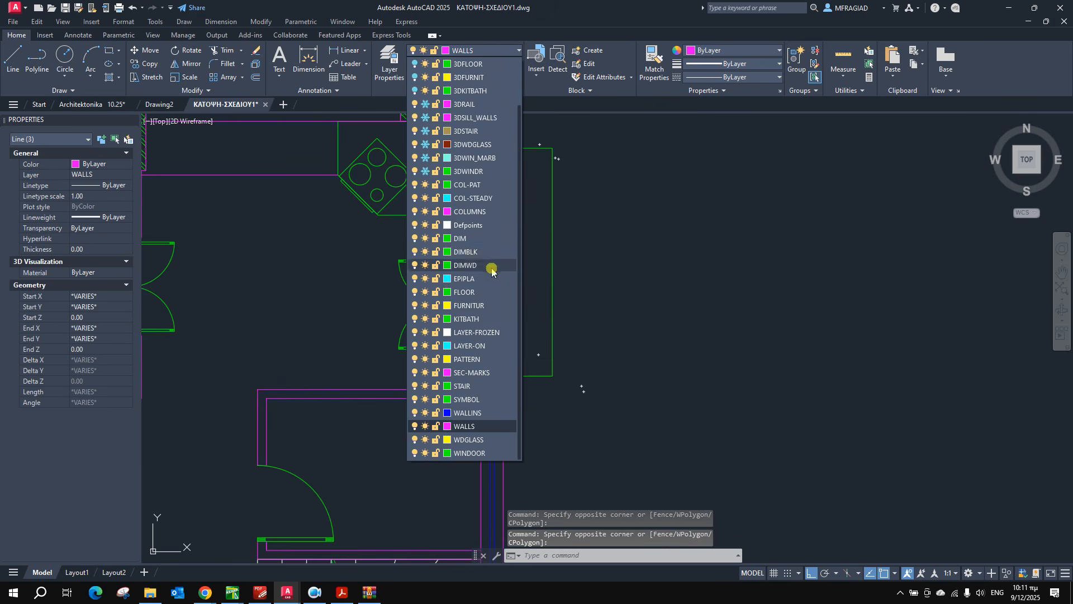
{"action": "scroll", "coordinate": [480, 269], "scroll_direction": "up", "scroll_amount": 2}
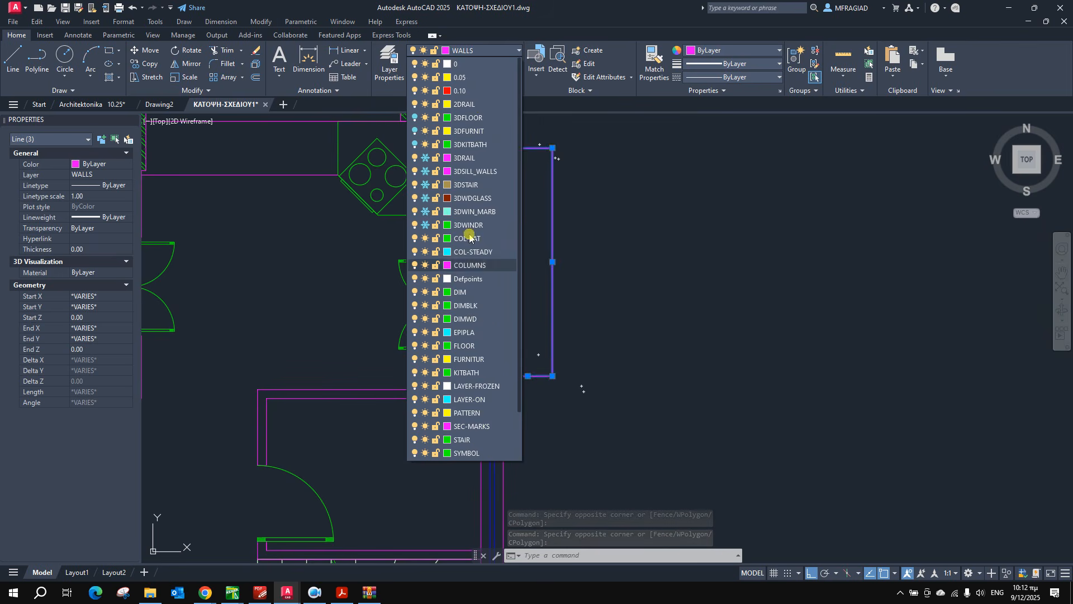
{"action": "left_click", "coordinate": [482, 105]}
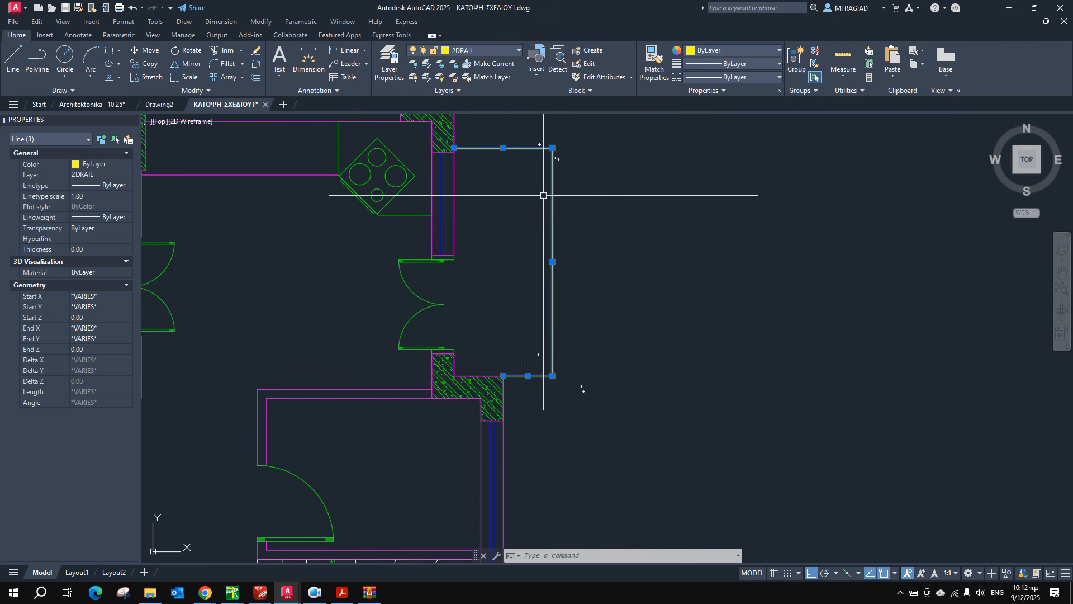
{"action": "key", "text": "Escape"}
{"action": "key", "text": "Escape"}
Offset the balcony's upper and right lines 0.10 inward and its lower line 0.10 outward.
{"action": "type", "text": "o"}
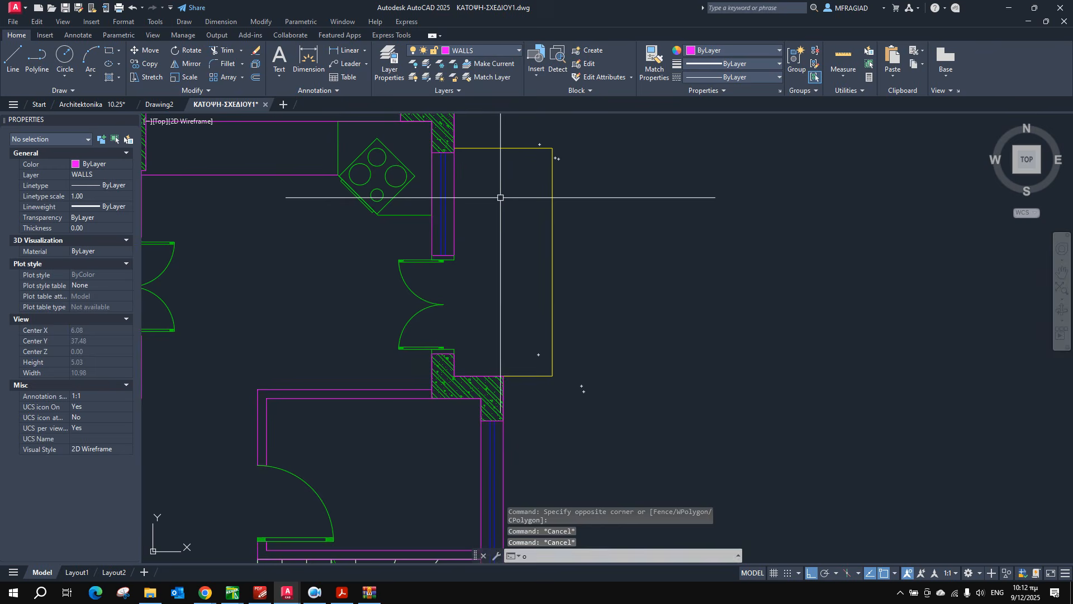
{"action": "key", "text": "Return"}
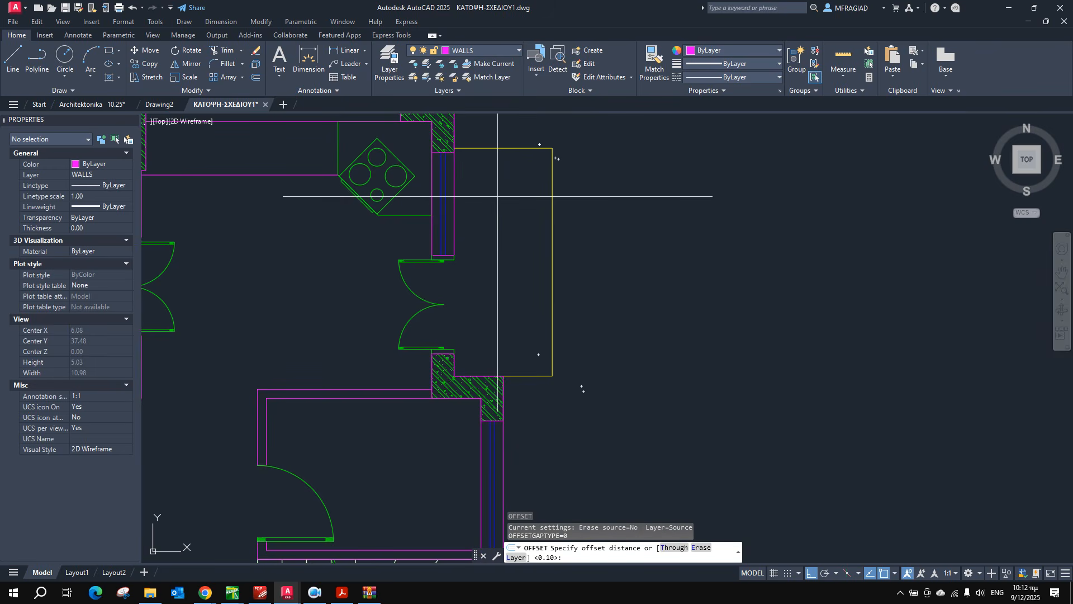
{"action": "key", "text": "Return"}
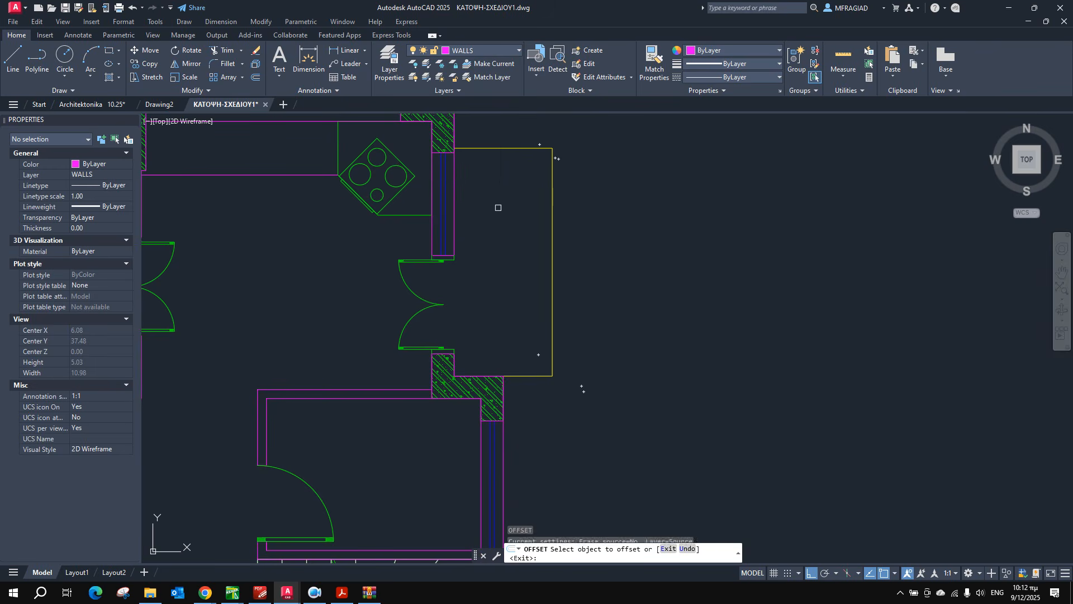
{"action": "left_click", "coordinate": [507, 148]}
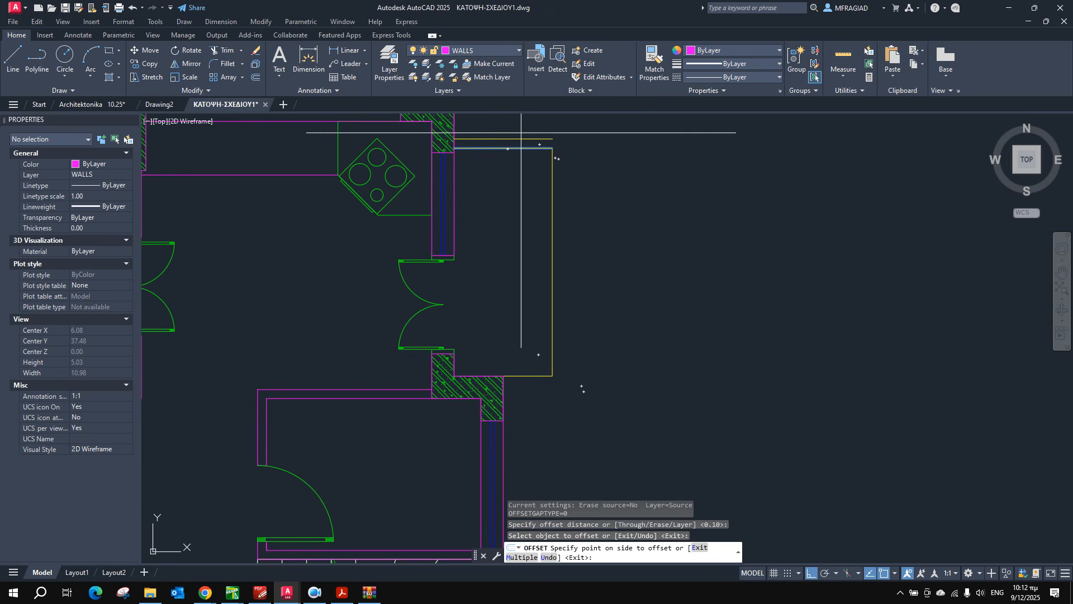
{"action": "left_click", "coordinate": [506, 171]}
{"action": "left_click", "coordinate": [551, 191]}
{"action": "left_click", "coordinate": [533, 187]}
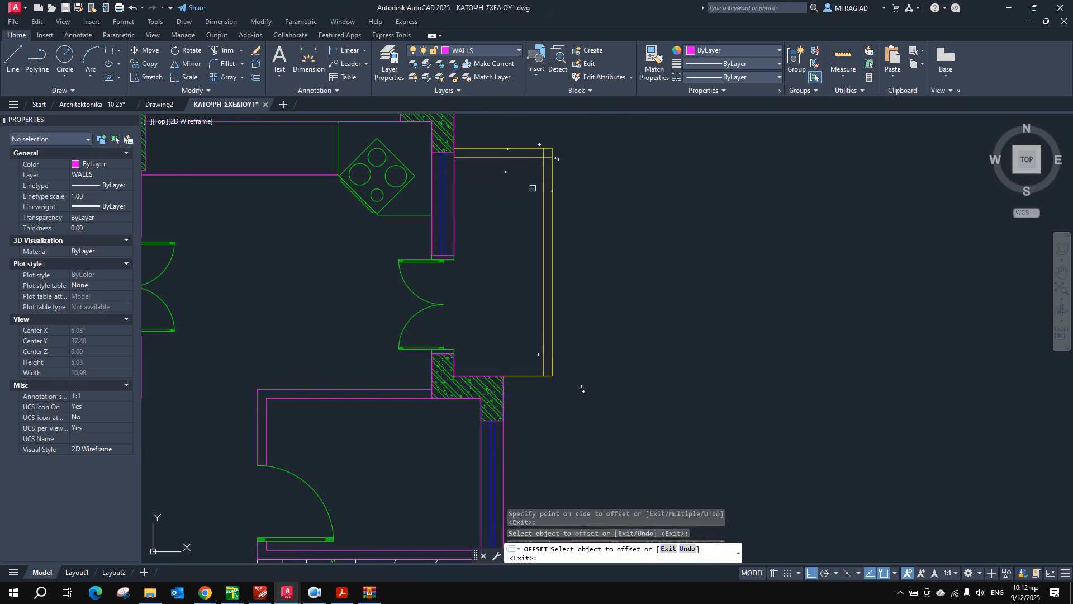
{"action": "left_click", "coordinate": [524, 376]}
{"action": "left_click", "coordinate": [530, 399]}
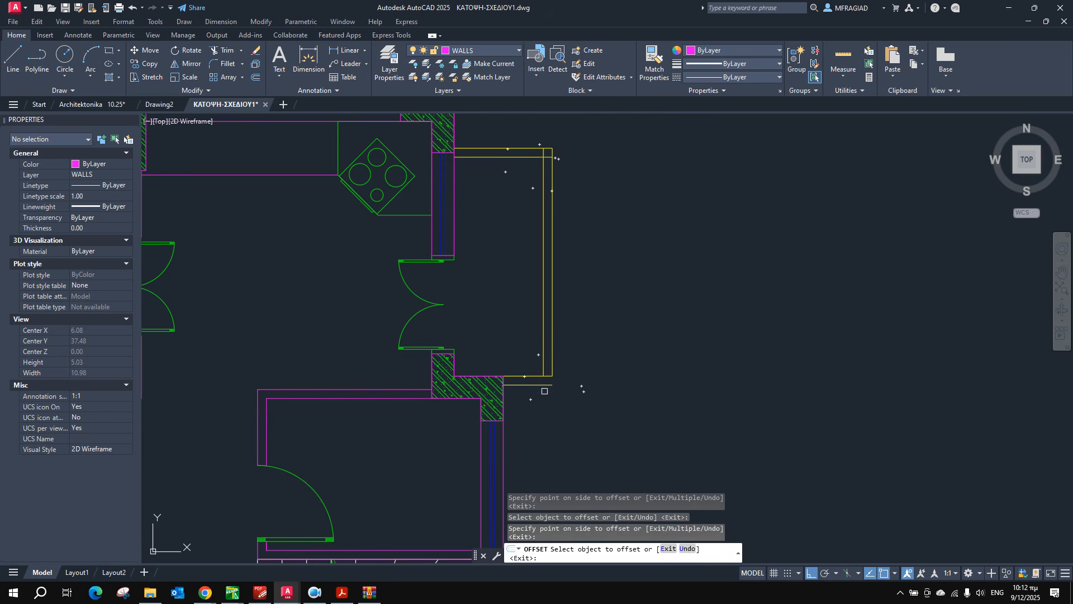
{"action": "key", "text": "Escape"}
Fillet the railing lines with radius 0 at the outer lower, inner lower and inner upper corners.
{"action": "type", "text": "f"}
{"action": "key", "text": "Return"}
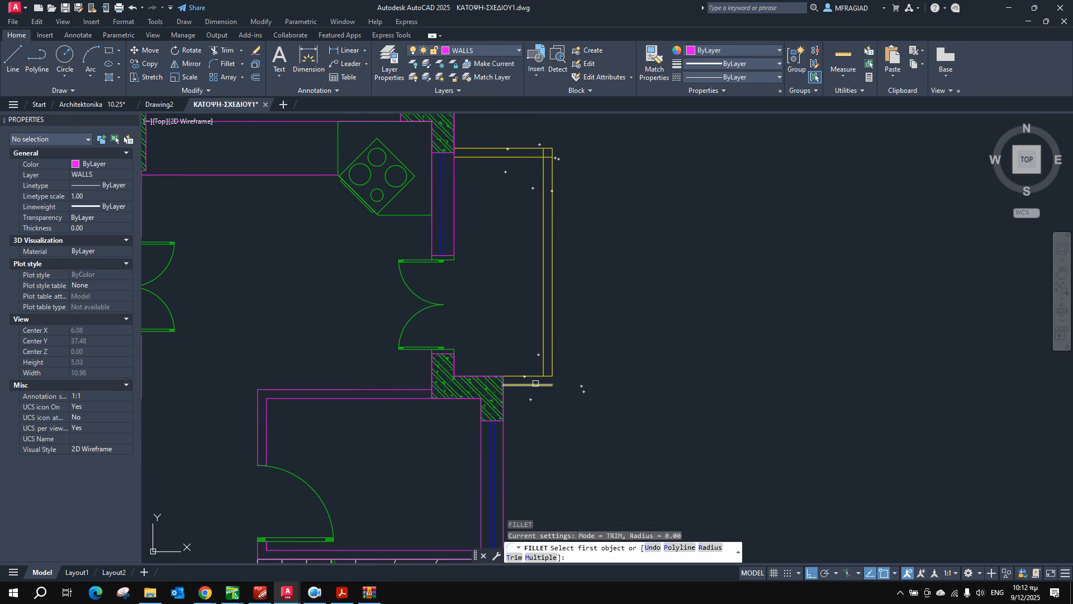
{"action": "left_click", "coordinate": [535, 383]}
{"action": "left_click", "coordinate": [552, 360]}
{"action": "key", "text": "Return"}
{"action": "left_click", "coordinate": [526, 375]}
{"action": "left_click", "coordinate": [543, 364]}
{"action": "key", "text": "Return"}
{"action": "left_click", "coordinate": [545, 175]}
{"action": "left_click", "coordinate": [533, 156]}
{"action": "key", "text": "Return"}
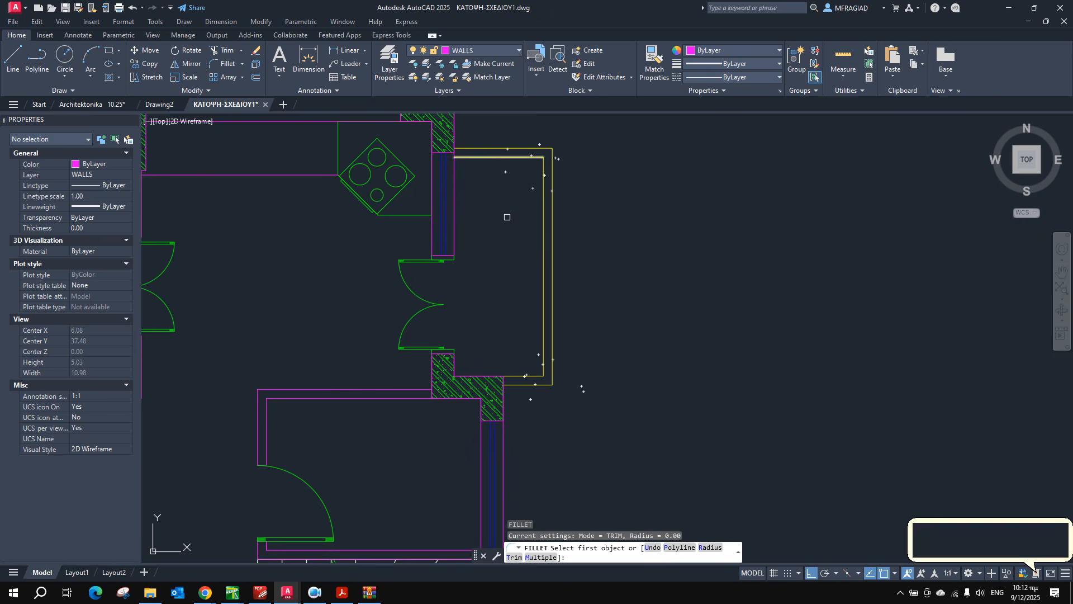
{"action": "key", "text": "Escape"}
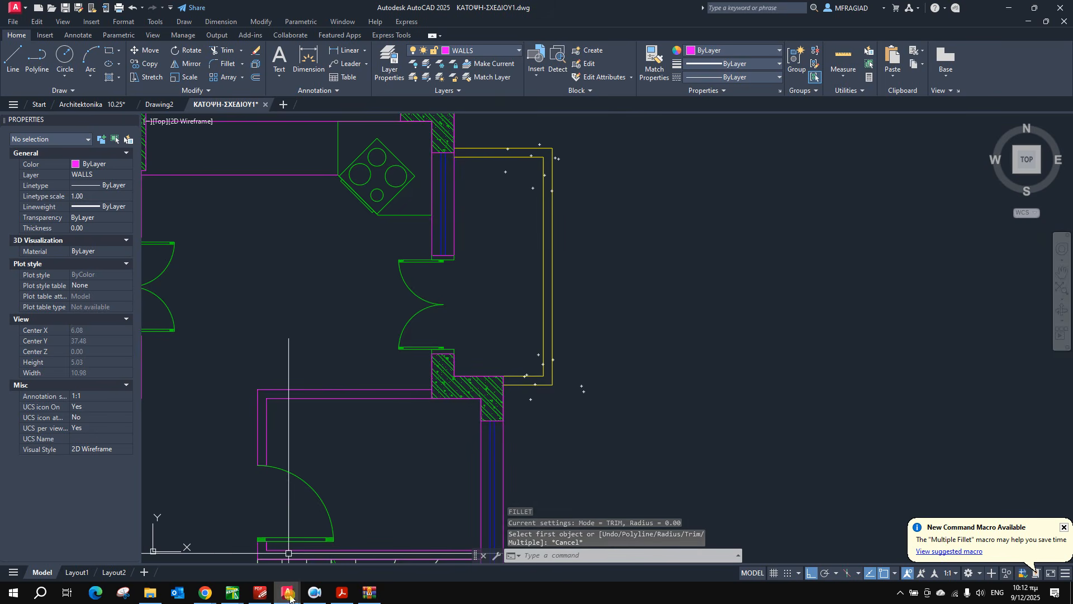
Insert the ART3 door tag block outside the kitchen balcony door with Πλάτος 1.10 and Πρέκι 2.20, matching the PDF plan.
{"action": "left_click", "coordinate": [336, 592]}
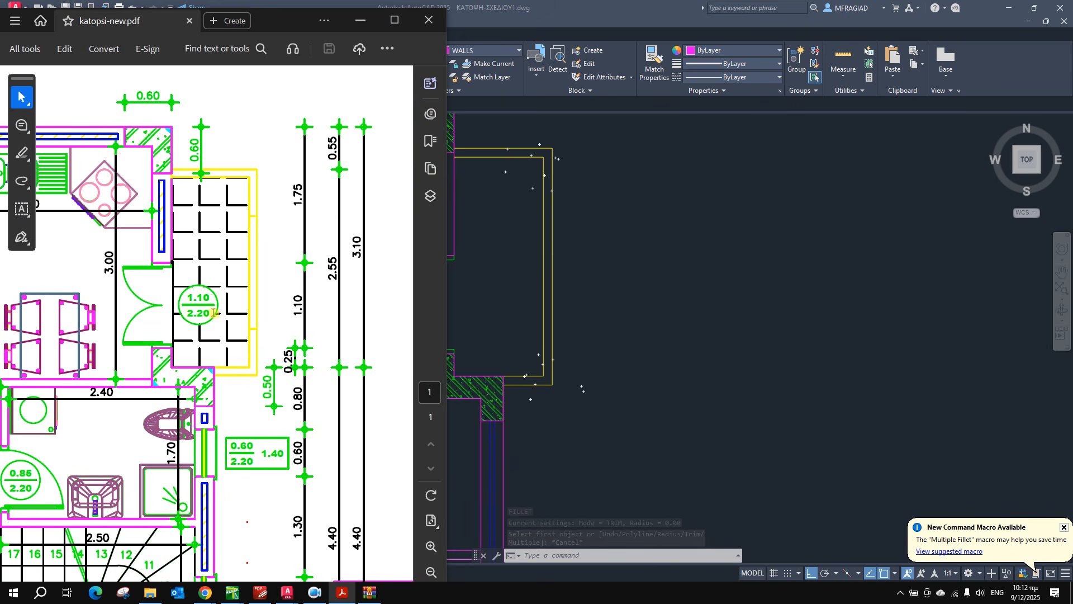
{"action": "left_click", "coordinate": [501, 264]}
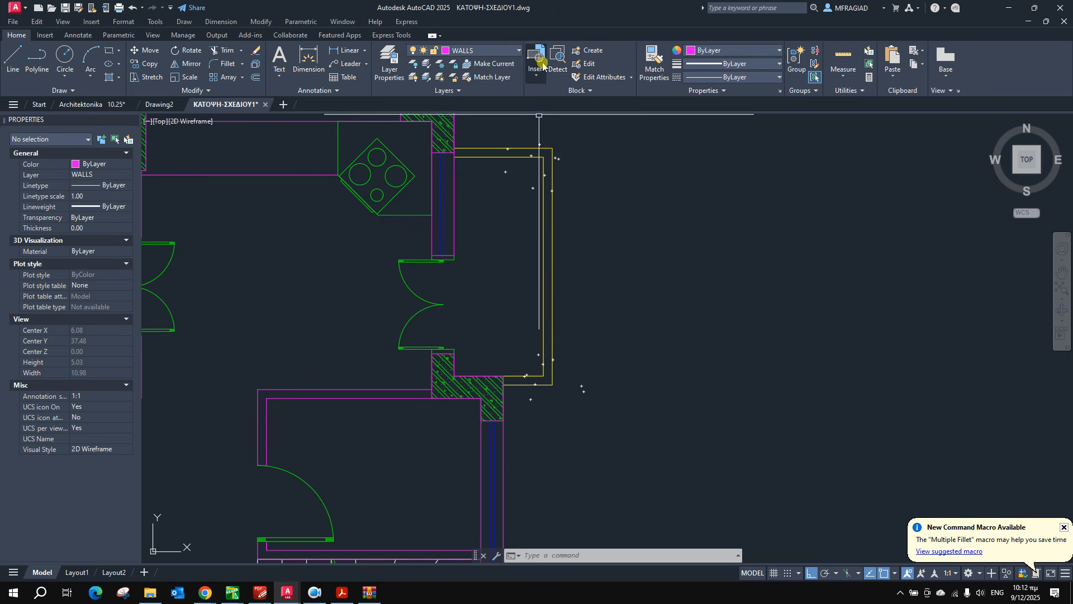
{"action": "left_click", "coordinate": [543, 77]}
{"action": "scroll", "coordinate": [623, 165], "scroll_direction": "down", "scroll_amount": 5}
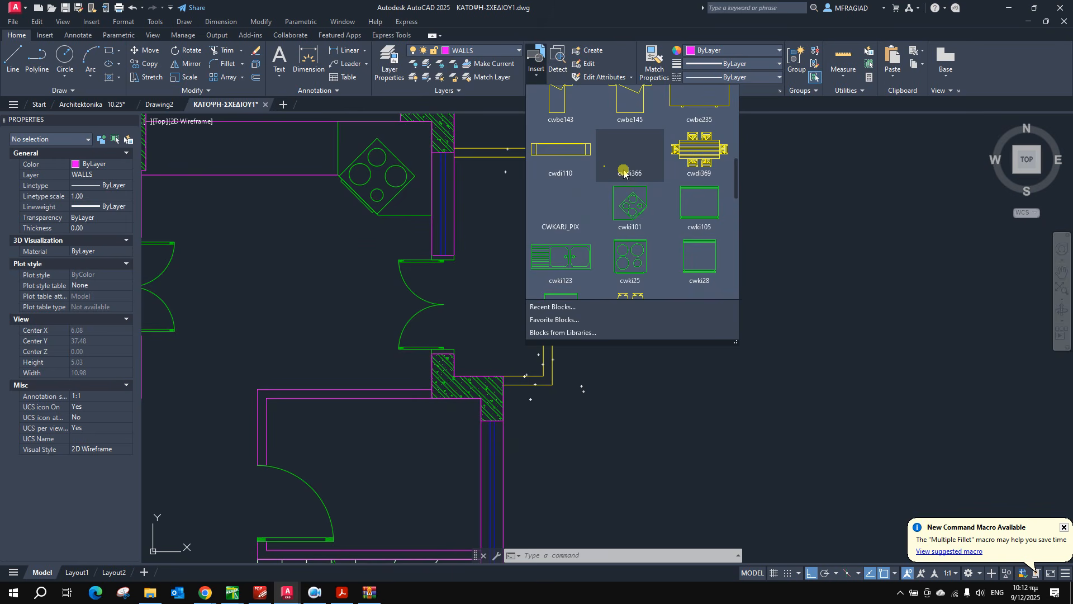
{"action": "scroll", "coordinate": [632, 174], "scroll_direction": "up", "scroll_amount": 5}
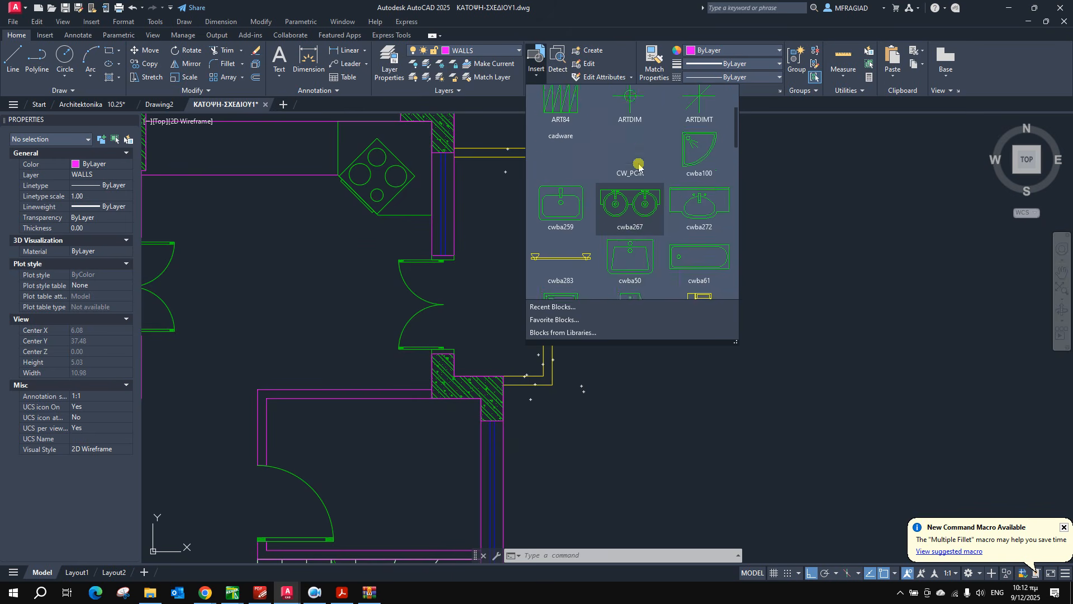
{"action": "scroll", "coordinate": [640, 182], "scroll_direction": "up", "scroll_amount": 3}
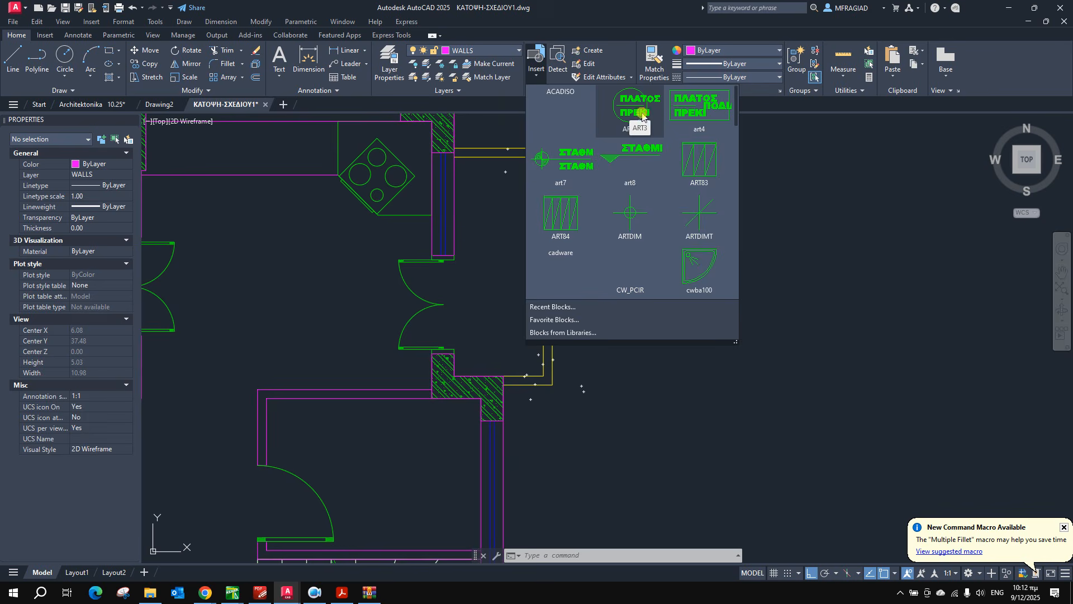
{"action": "left_click", "coordinate": [630, 109]}
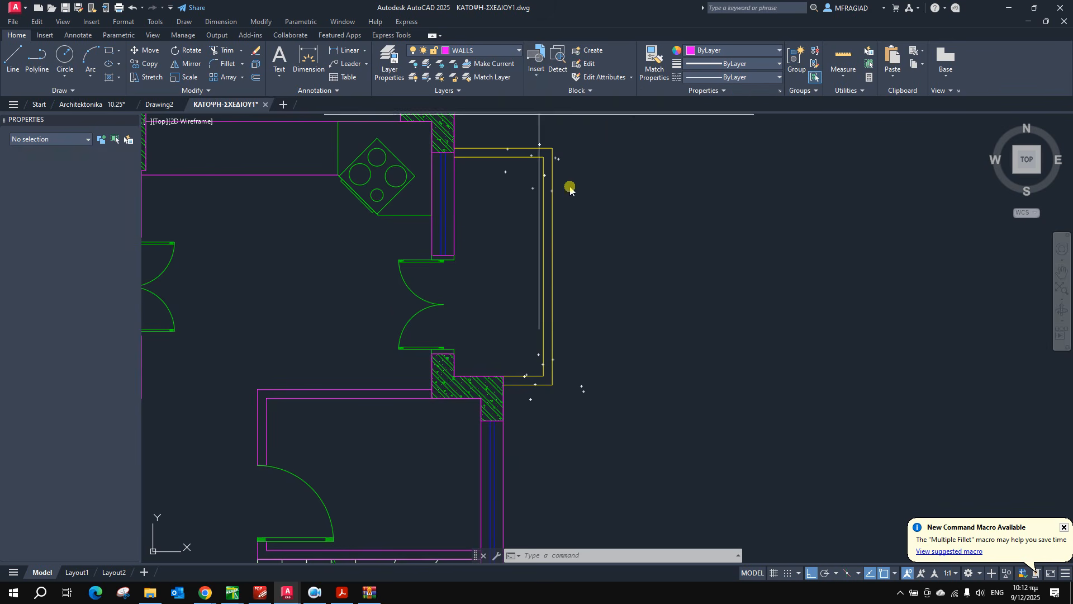
{"action": "left_click", "coordinate": [465, 304]}
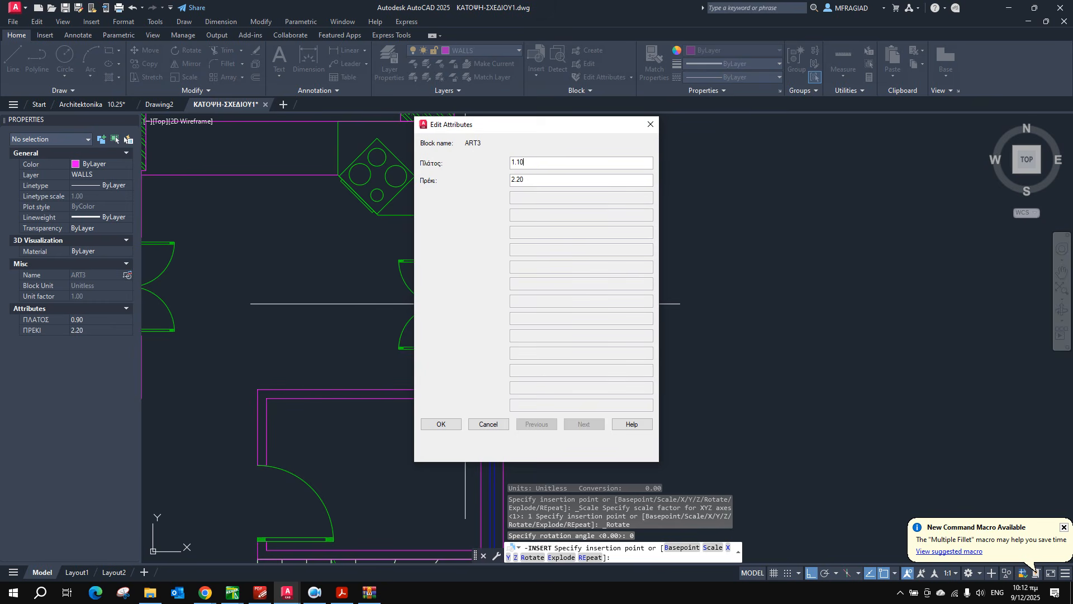
{"action": "left_click", "coordinate": [447, 424]}
Scale the inserted door tag block by a factor of 1000.
{"action": "left_click", "coordinate": [456, 293]}
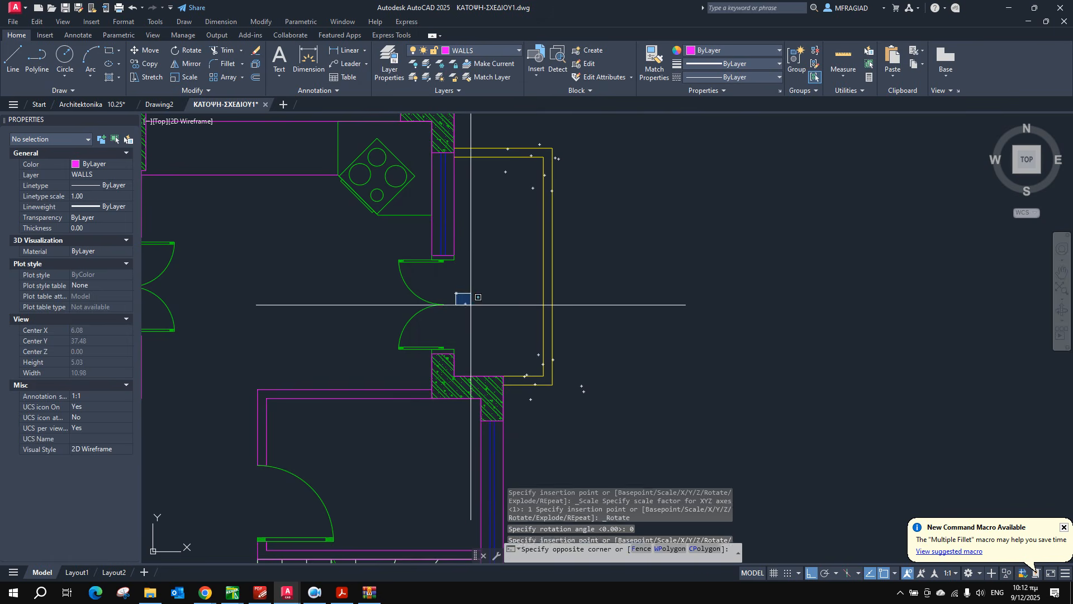
{"action": "left_click", "coordinate": [475, 319]}
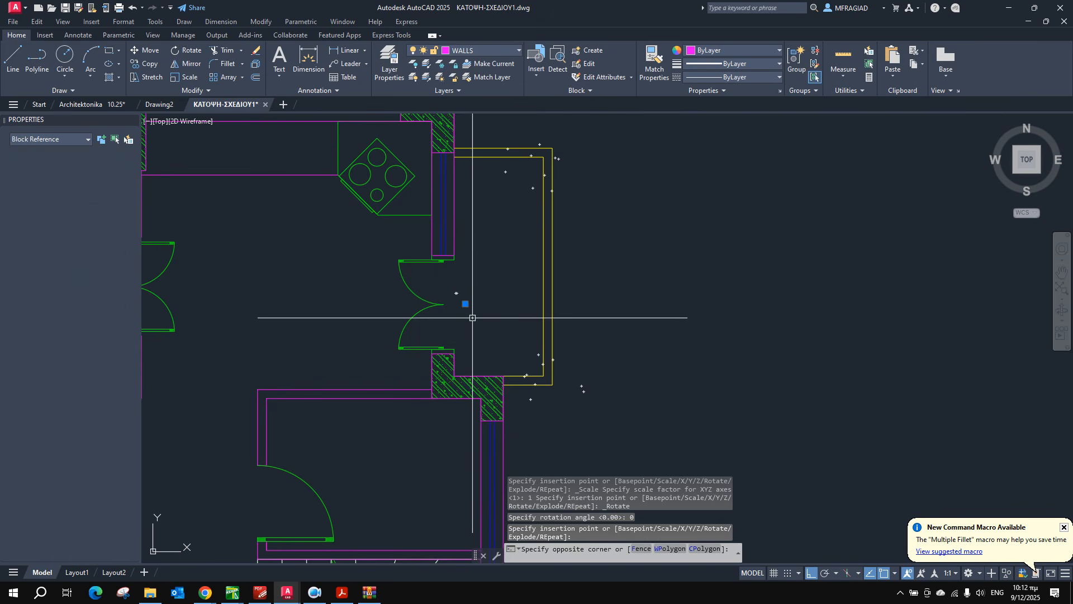
{"action": "left_click", "coordinate": [186, 79]}
{"action": "left_click", "coordinate": [472, 317]}
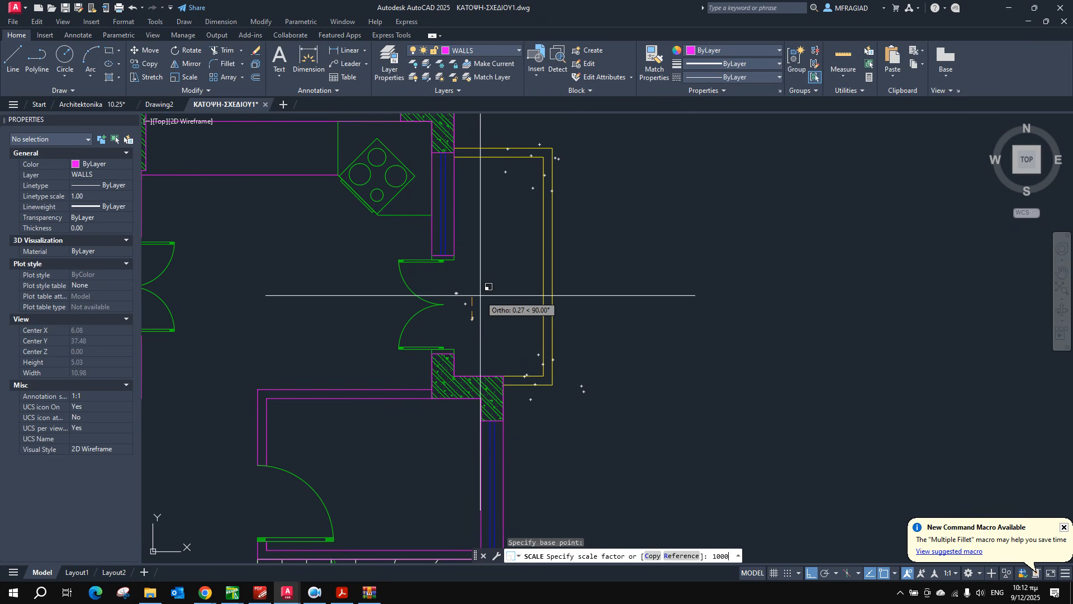
{"action": "type", "text": "1000"}
{"action": "key", "text": "Return"}
{"action": "key", "text": "Escape"}
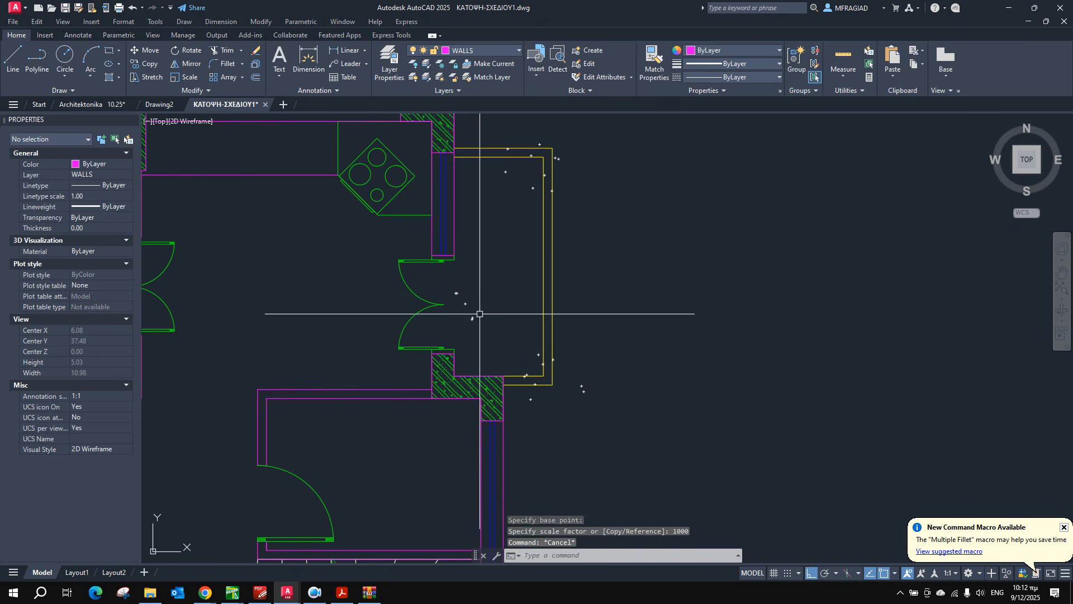
Move the enlarged door tag from its distant location to just outside the kitchen's balcony door, with Ortho off.
{"action": "scroll", "coordinate": [479, 304], "scroll_direction": "up", "scroll_amount": 3}
{"action": "scroll", "coordinate": [469, 304], "scroll_direction": "down", "scroll_amount": 2}
{"action": "scroll", "coordinate": [469, 304], "scroll_direction": "down", "scroll_amount": 6}
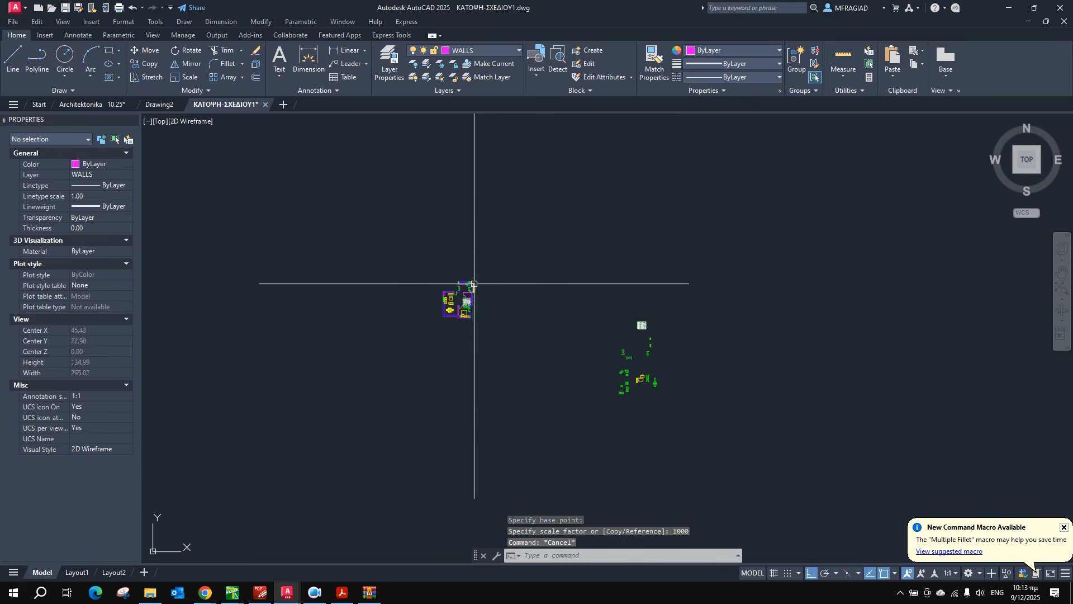
{"action": "middle_click", "coordinate": [473, 281]}
{"action": "middle_click", "coordinate": [473, 281]}
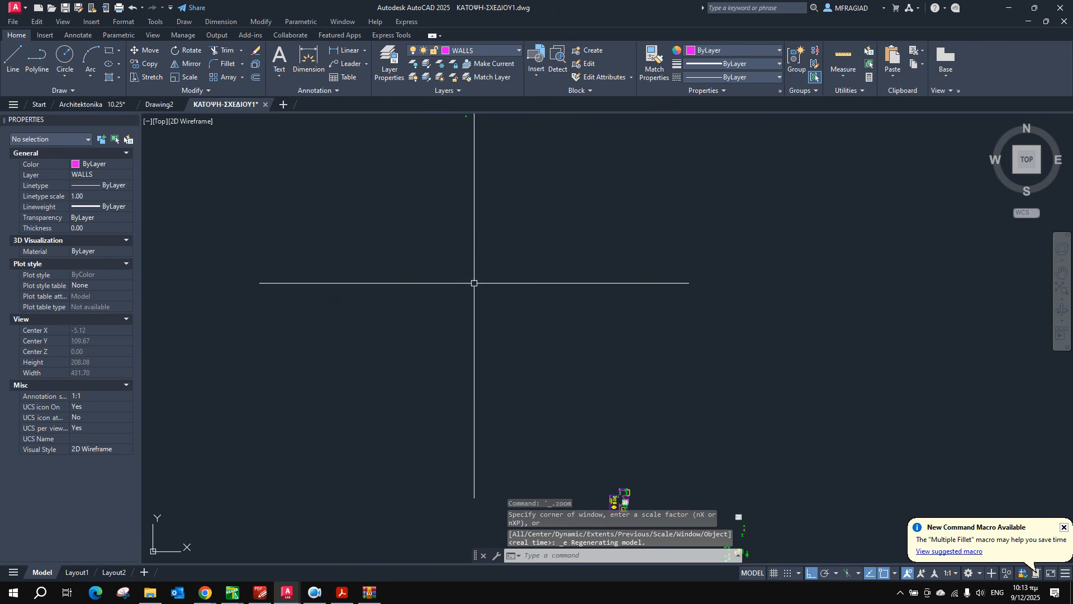
{"action": "left_click", "coordinate": [484, 165]}
{"action": "type", "text": "m"}
{"action": "key", "text": "Return"}
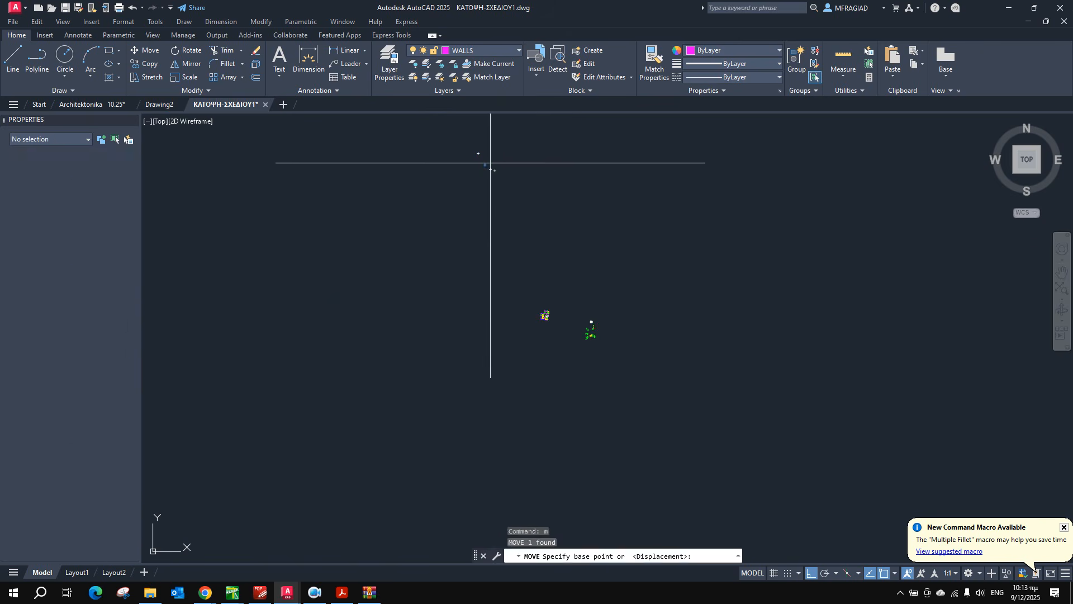
{"action": "left_click", "coordinate": [487, 165]}
{"action": "scroll", "coordinate": [566, 310], "scroll_direction": "up", "scroll_amount": 4}
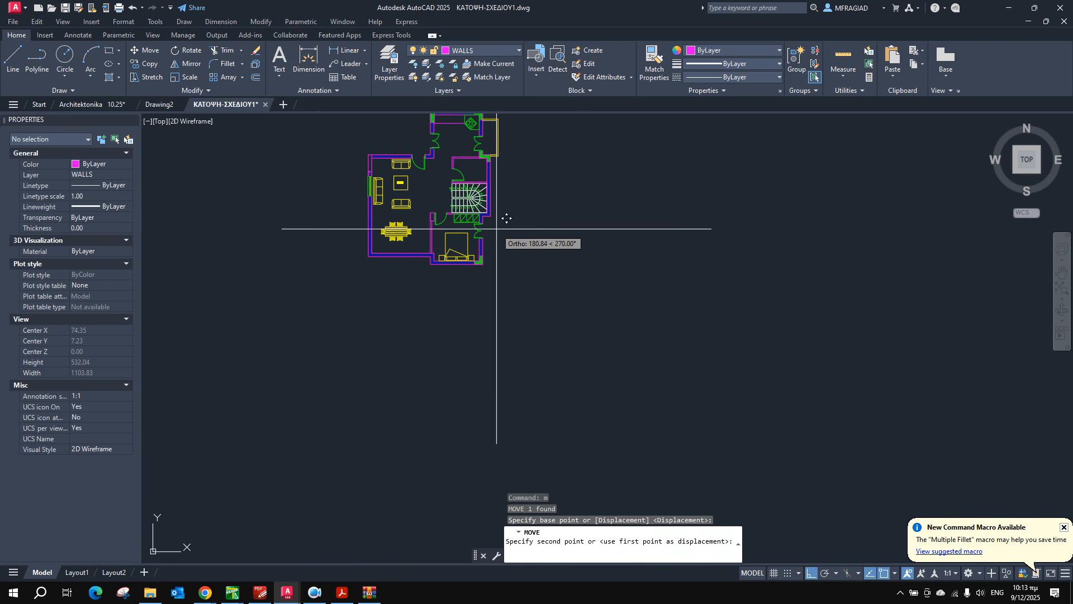
{"action": "key", "text": "F8"}
{"action": "scroll", "coordinate": [501, 159], "scroll_direction": "up", "scroll_amount": 5}
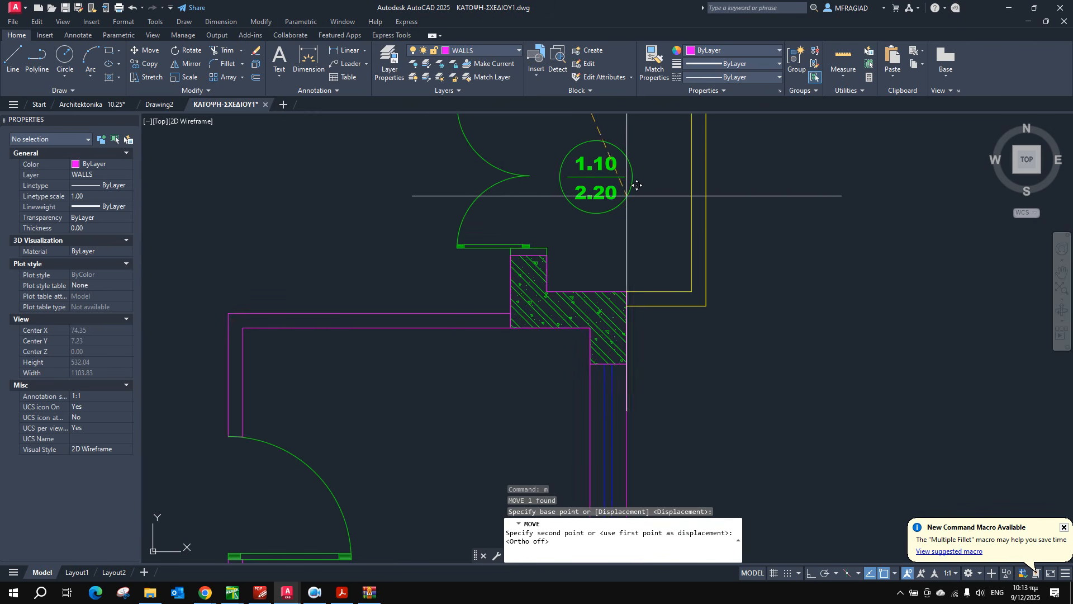
{"action": "left_click", "coordinate": [615, 191]}
{"action": "scroll", "coordinate": [604, 240], "scroll_direction": "down", "scroll_amount": 4}
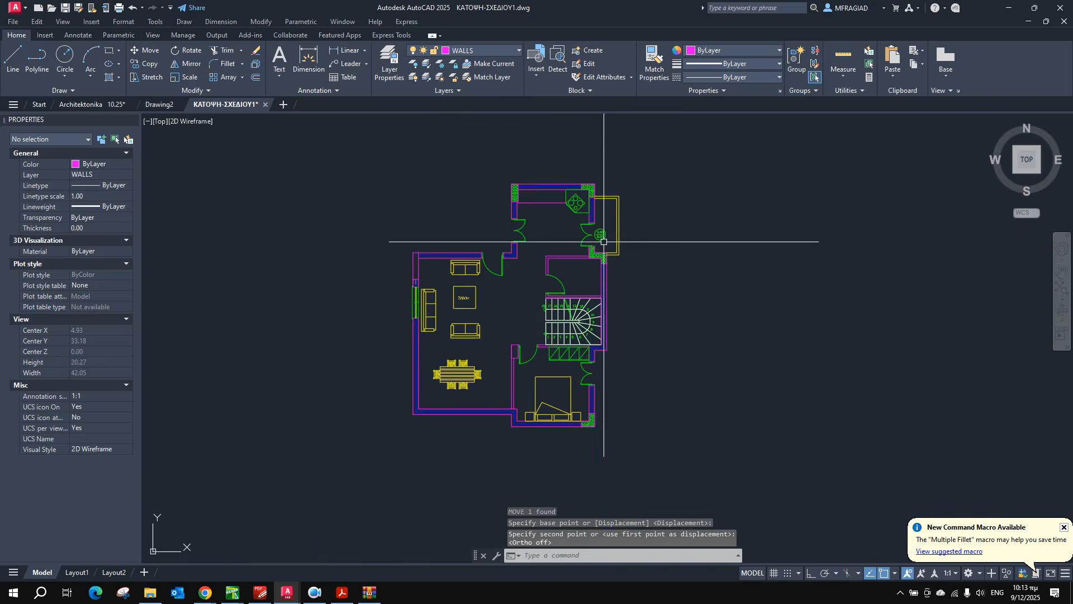
Copy the kitchen balcony door's tag to just outside the double door in the kitchen's opposite exterior wall.
{"action": "scroll", "coordinate": [604, 240], "scroll_direction": "up", "scroll_amount": 3}
{"action": "left_click", "coordinate": [587, 208]}
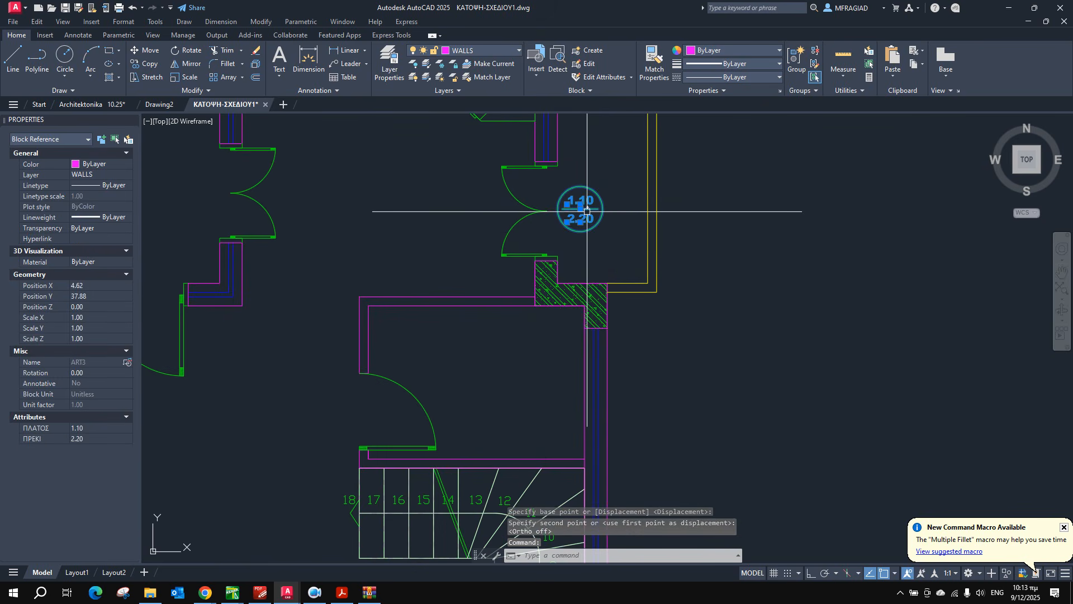
{"action": "right_click", "coordinate": [587, 211]}
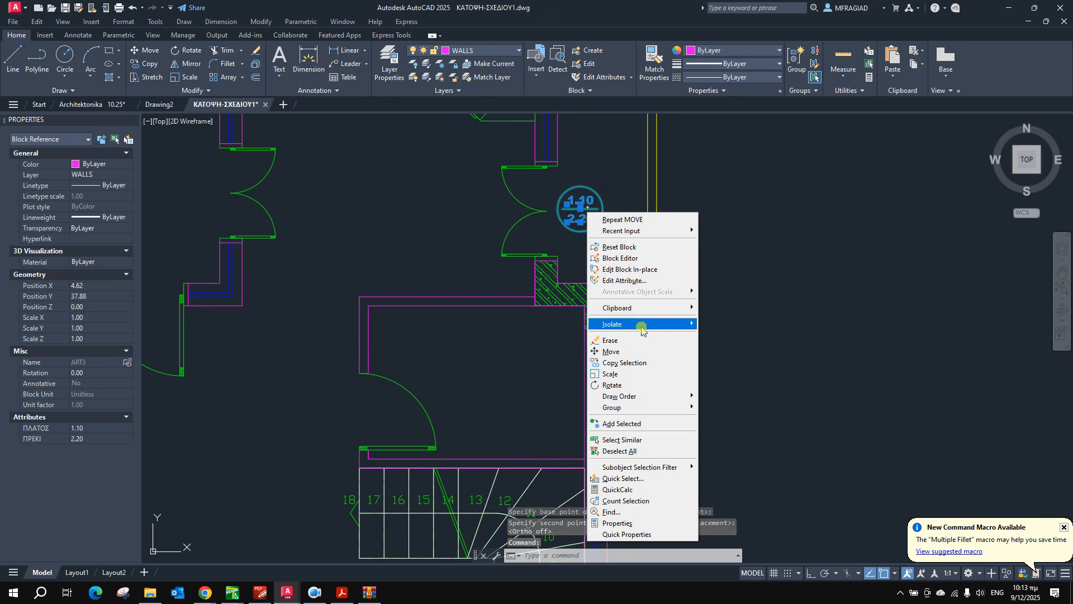
{"action": "left_click", "coordinate": [637, 356]}
{"action": "left_click", "coordinate": [581, 204]}
{"action": "scroll", "coordinate": [626, 239], "scroll_direction": "down", "scroll_amount": 4}
{"action": "scroll", "coordinate": [449, 210], "scroll_direction": "up", "scroll_amount": 3}
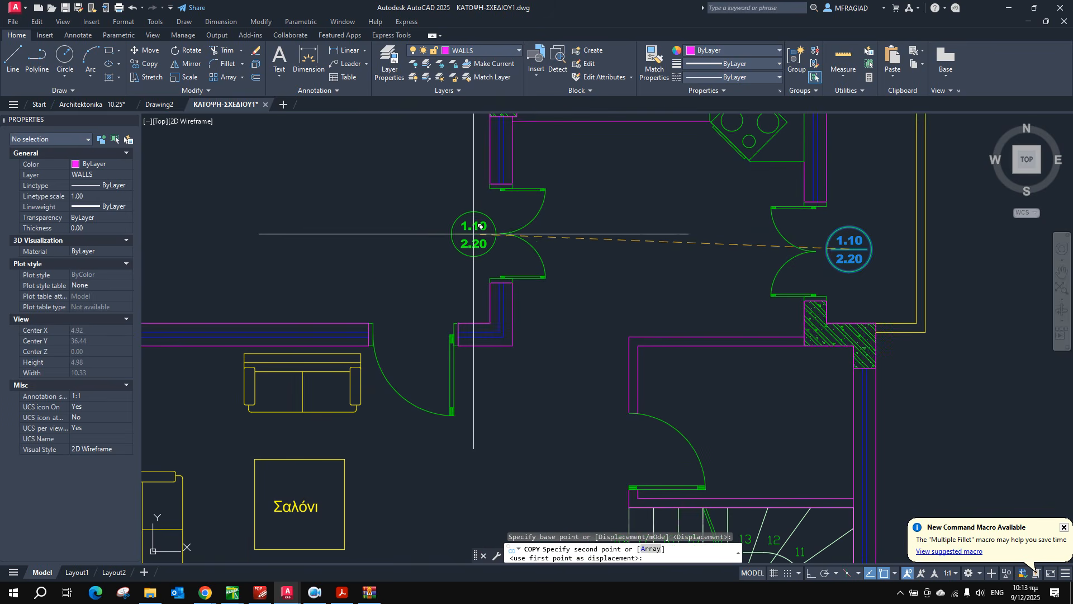
{"action": "left_click", "coordinate": [463, 223]}
Place another copy of the door tag at the bedroom's interior door and set its Πλάτος to 0.90.
{"action": "scroll", "coordinate": [448, 216], "scroll_direction": "down", "scroll_amount": 5}
{"action": "scroll", "coordinate": [413, 263], "scroll_direction": "up", "scroll_amount": 6}
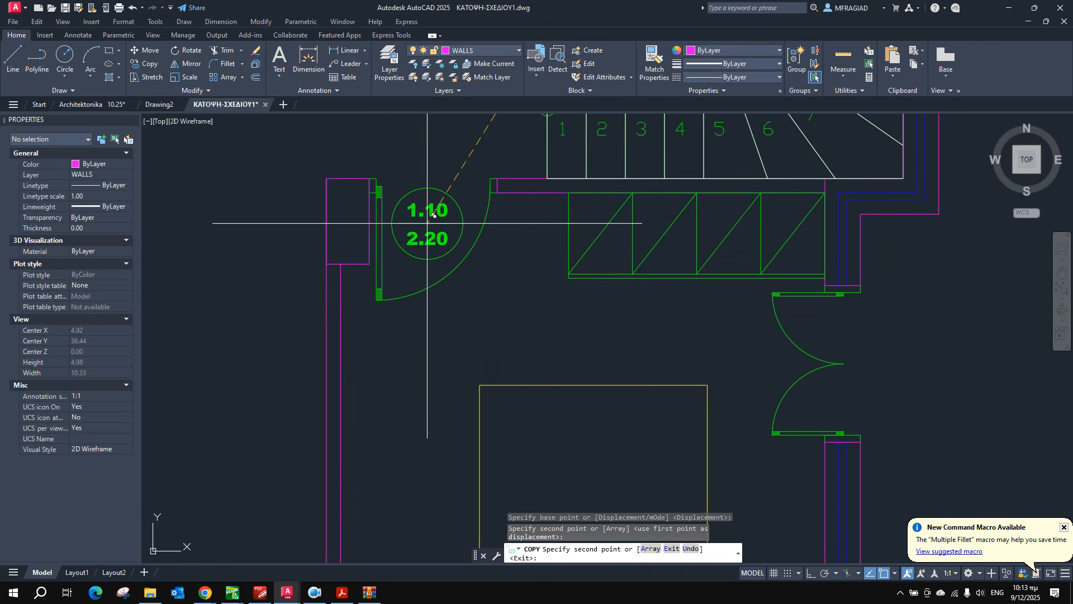
{"action": "left_click", "coordinate": [434, 208]}
{"action": "key", "text": "Escape"}
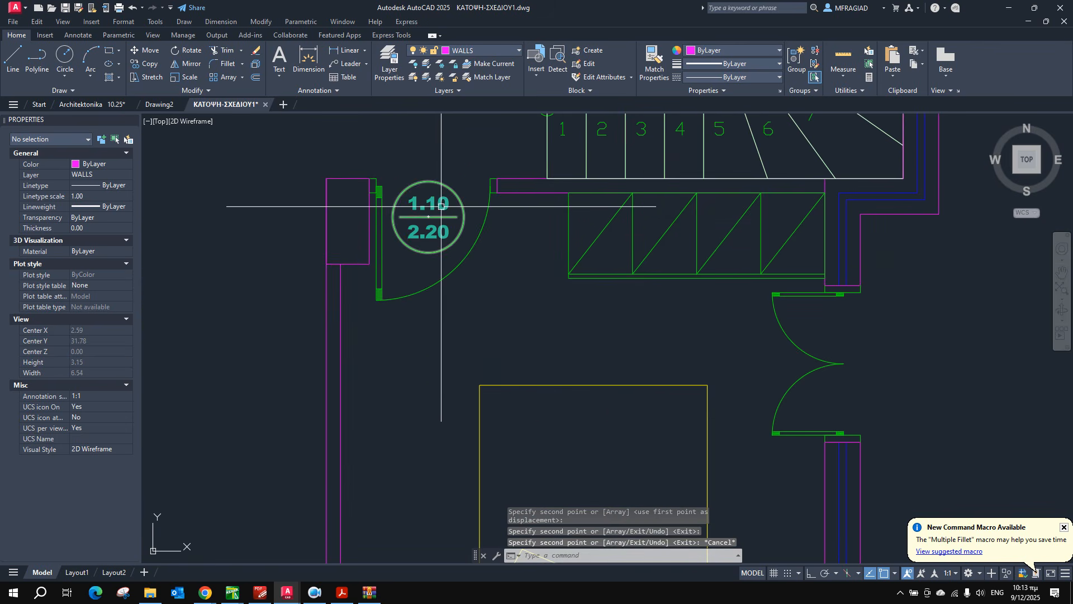
{"action": "double_click", "coordinate": [442, 207]}
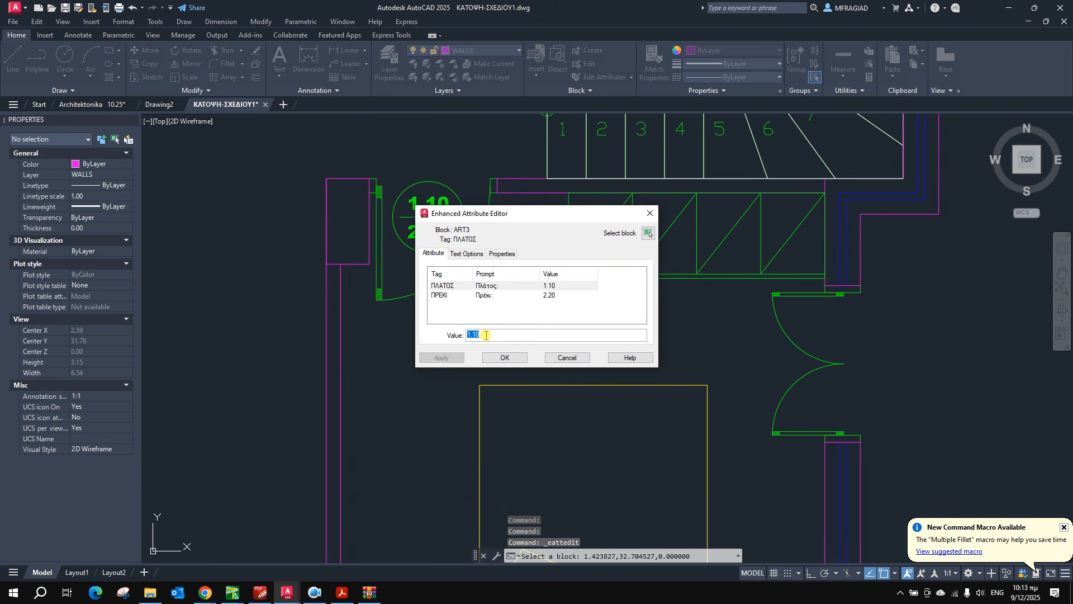
{"action": "left_click", "coordinate": [503, 356]}
Insert the art4 window tag block outside the living room window with Πλάτος 1.40, Πρέκι 2.20 and Ποδιά 0.90.
{"action": "scroll", "coordinate": [438, 307], "scroll_direction": "down", "scroll_amount": 5}
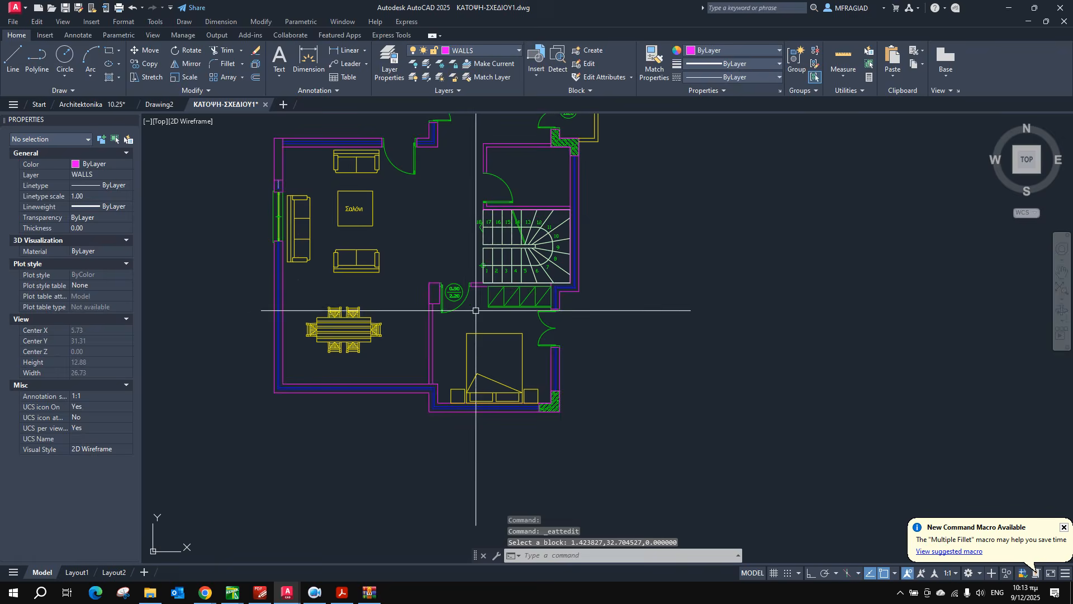
{"action": "scroll", "coordinate": [497, 258], "scroll_direction": "up", "scroll_amount": 6}
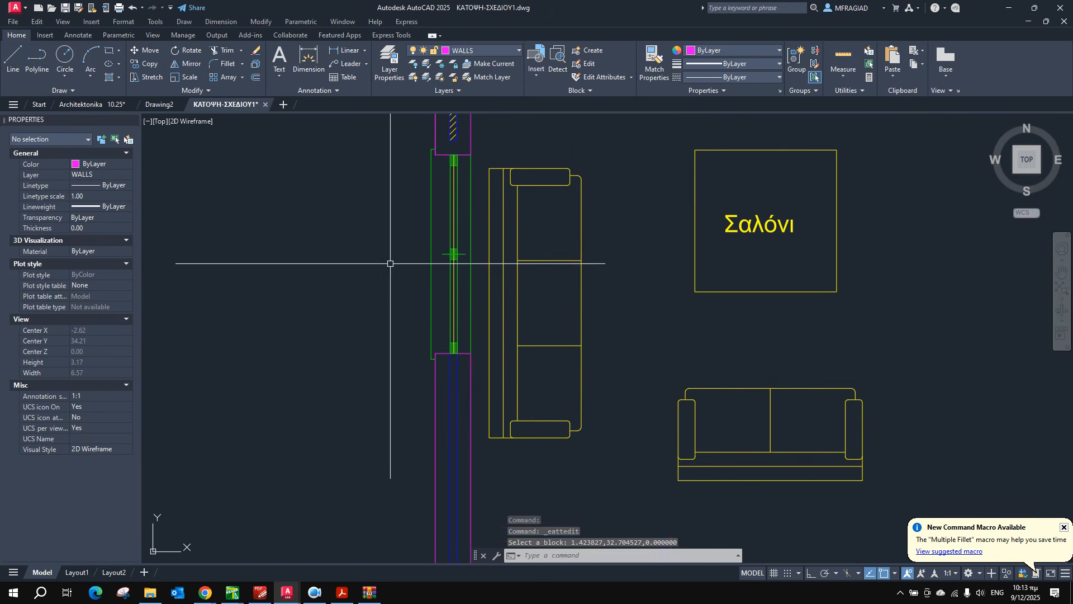
{"action": "left_click", "coordinate": [537, 78]}
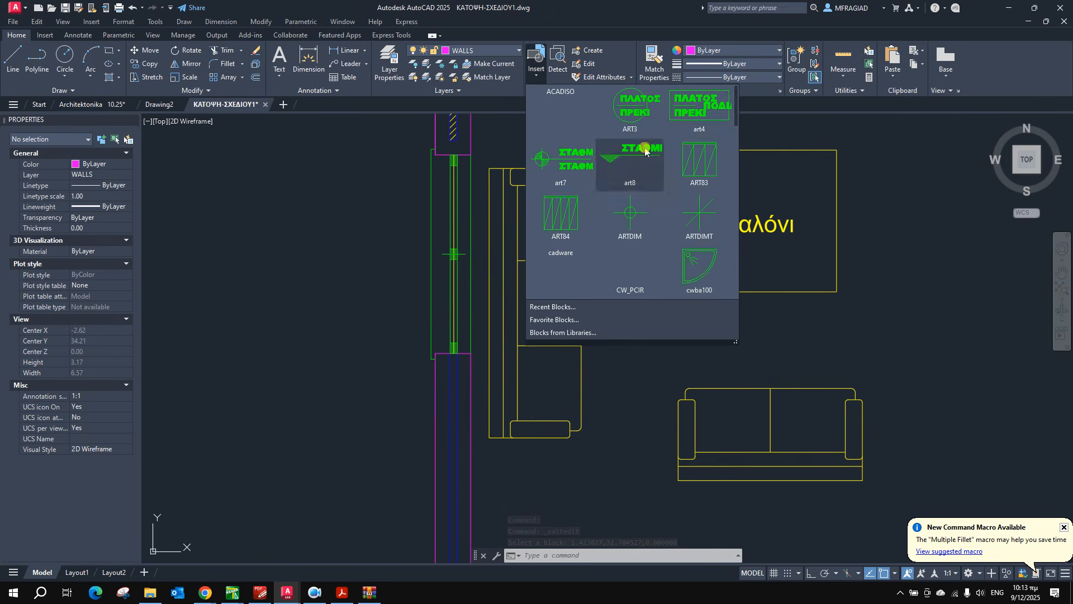
{"action": "left_click", "coordinate": [696, 107]}
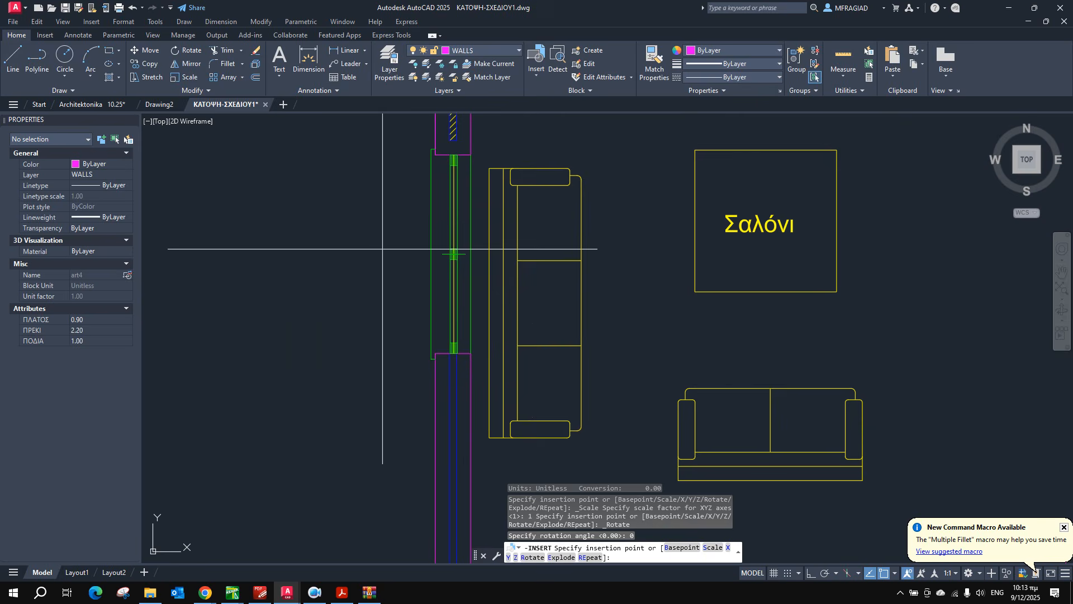
{"action": "left_click", "coordinate": [353, 242]}
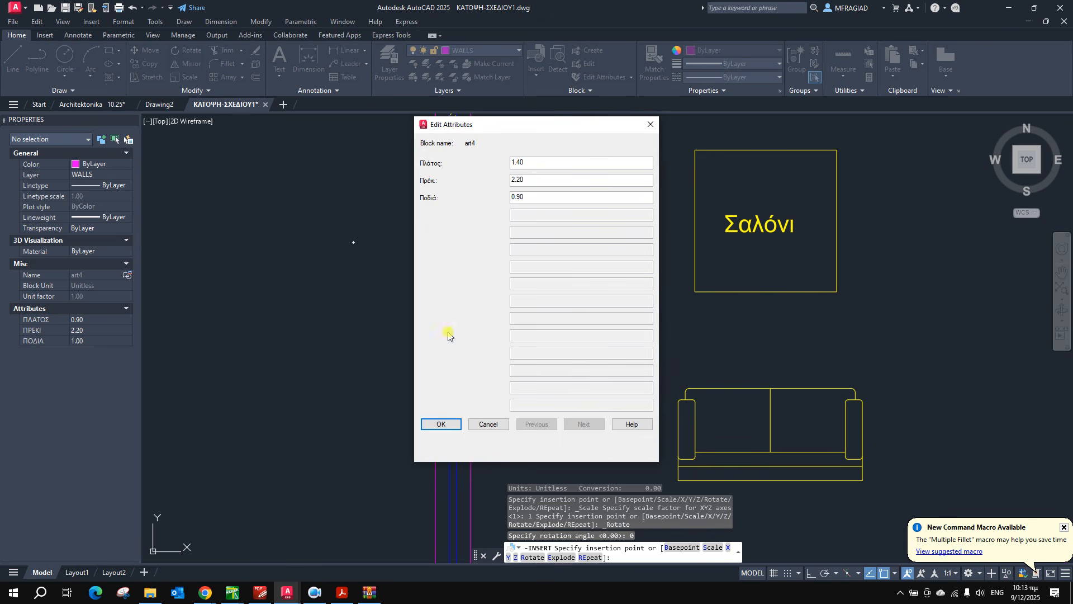
{"action": "left_click", "coordinate": [441, 423]}
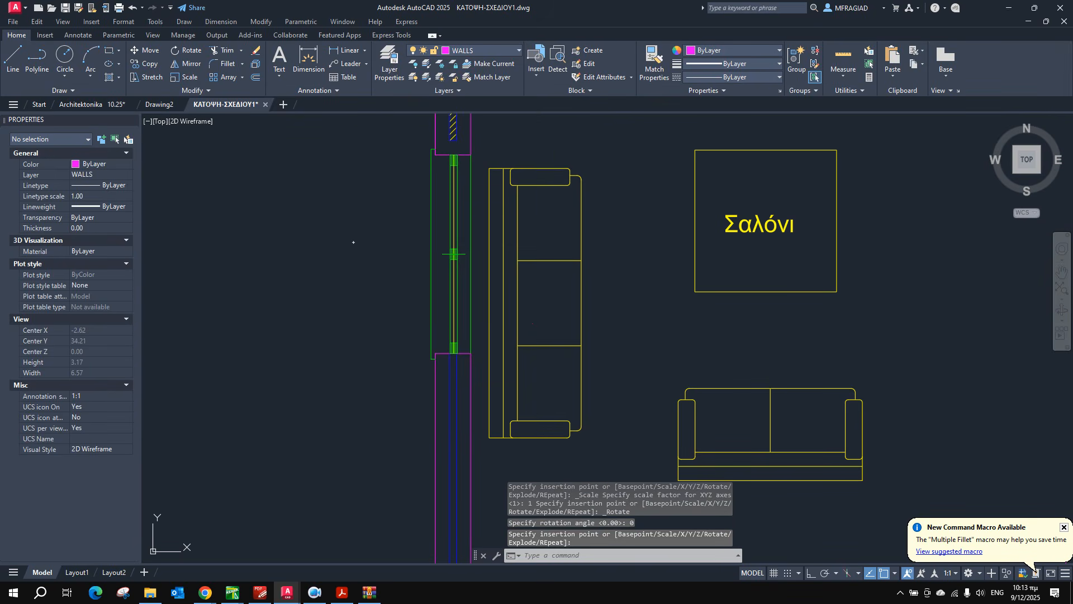
Scale the inserted window tag block by a factor of 1000 from its insertion point.
{"action": "left_click", "coordinate": [190, 78]}
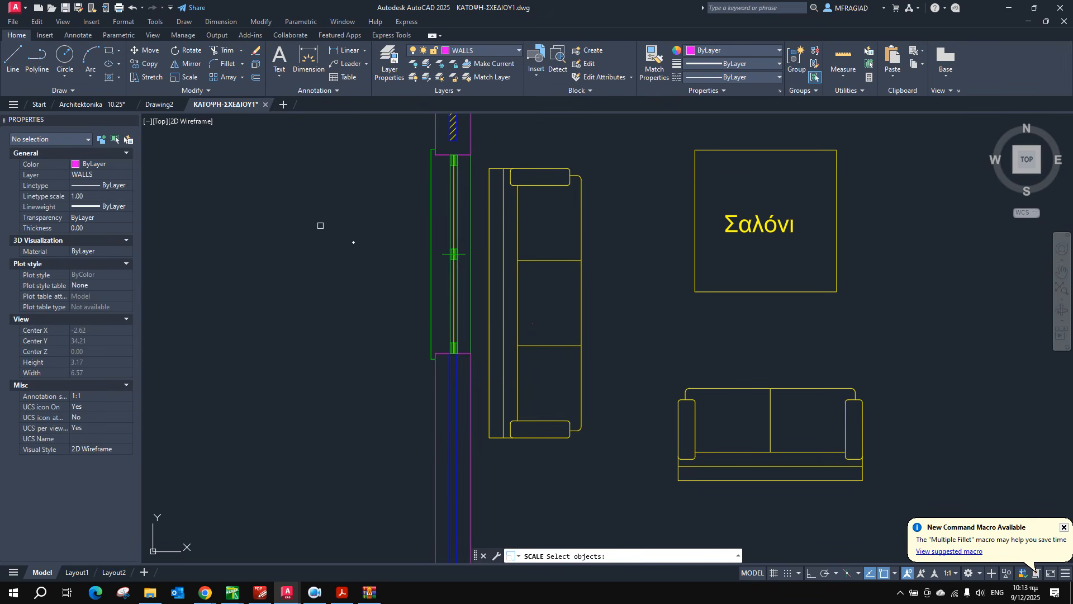
{"action": "left_click", "coordinate": [356, 247]}
{"action": "key", "text": "Return"}
{"action": "left_click", "coordinate": [354, 243]}
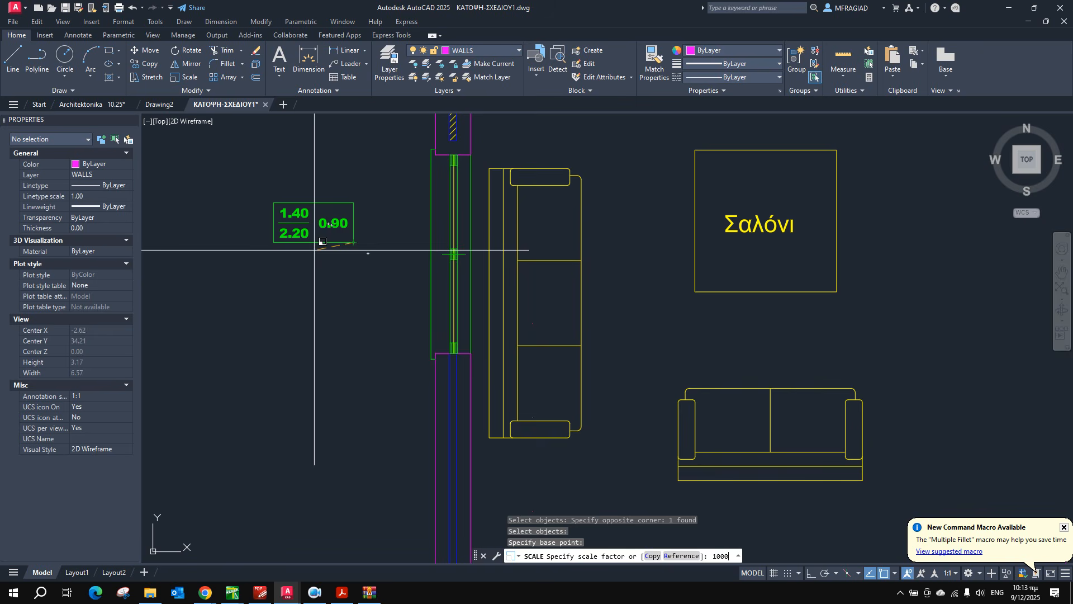
{"action": "type", "text": "1000"}
{"action": "key", "text": "Return"}
Move the enlarged window tag closer to the living room window, aligned with the opening on its outer side.
{"action": "left_click", "coordinate": [302, 224]}
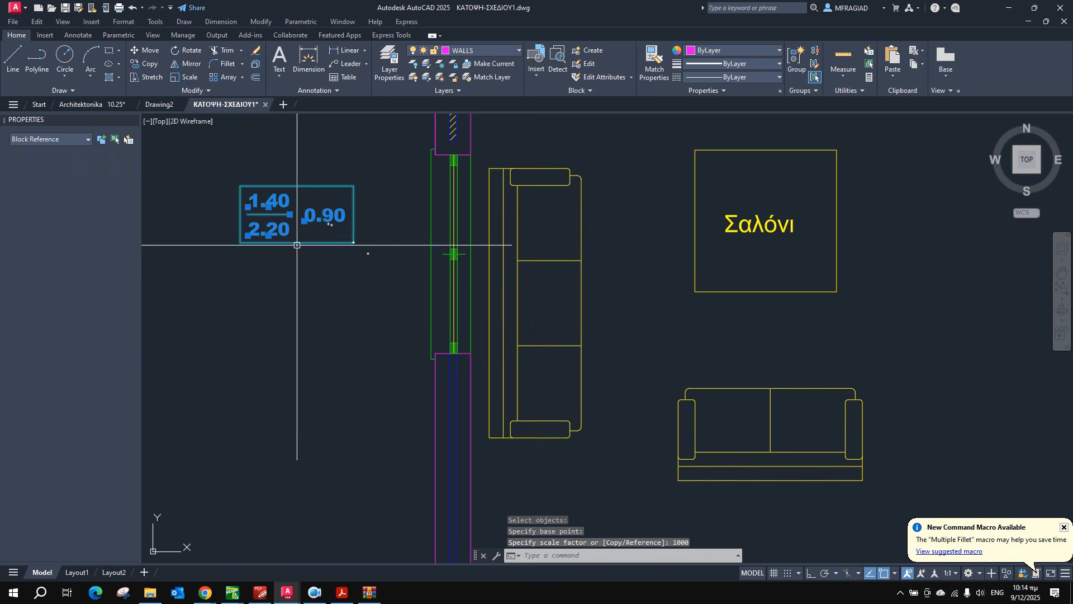
{"action": "type", "text": "m"}
{"action": "key", "text": "Return"}
{"action": "left_click", "coordinate": [309, 272]}
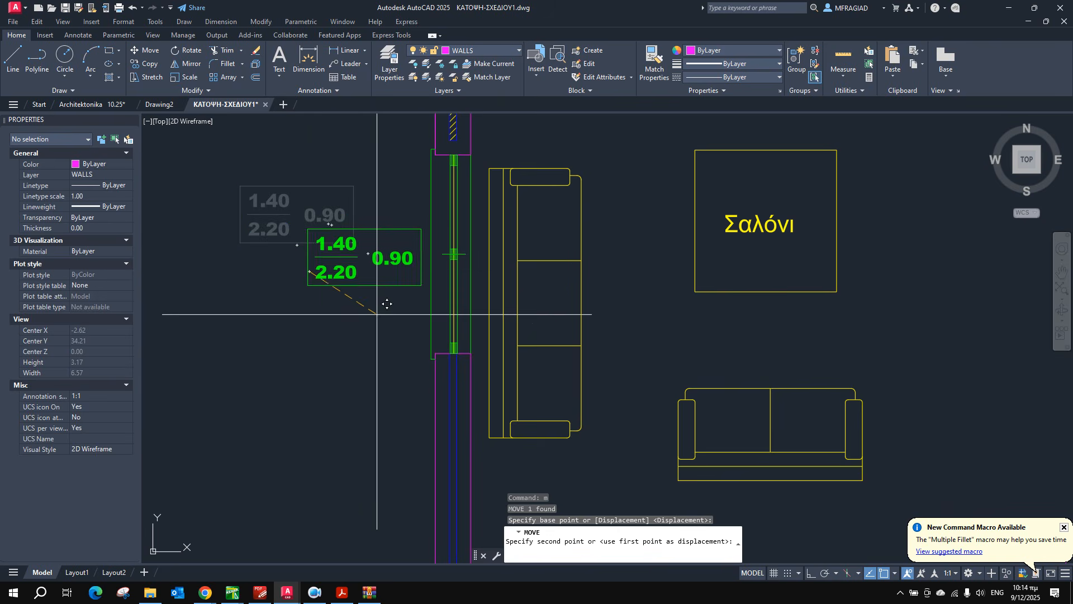
{"action": "left_click", "coordinate": [342, 311]}
Draw a line closing the kitchen balcony door opening along the wall's outer face.
{"action": "scroll", "coordinate": [342, 312], "scroll_direction": "down", "scroll_amount": 6}
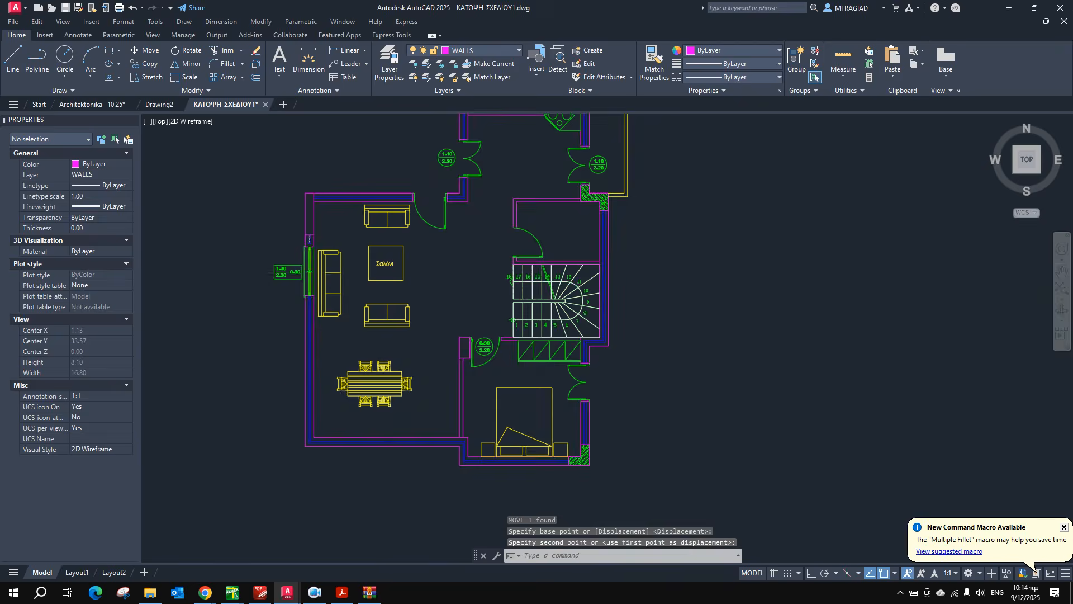
{"action": "scroll", "coordinate": [419, 238], "scroll_direction": "up", "scroll_amount": 7}
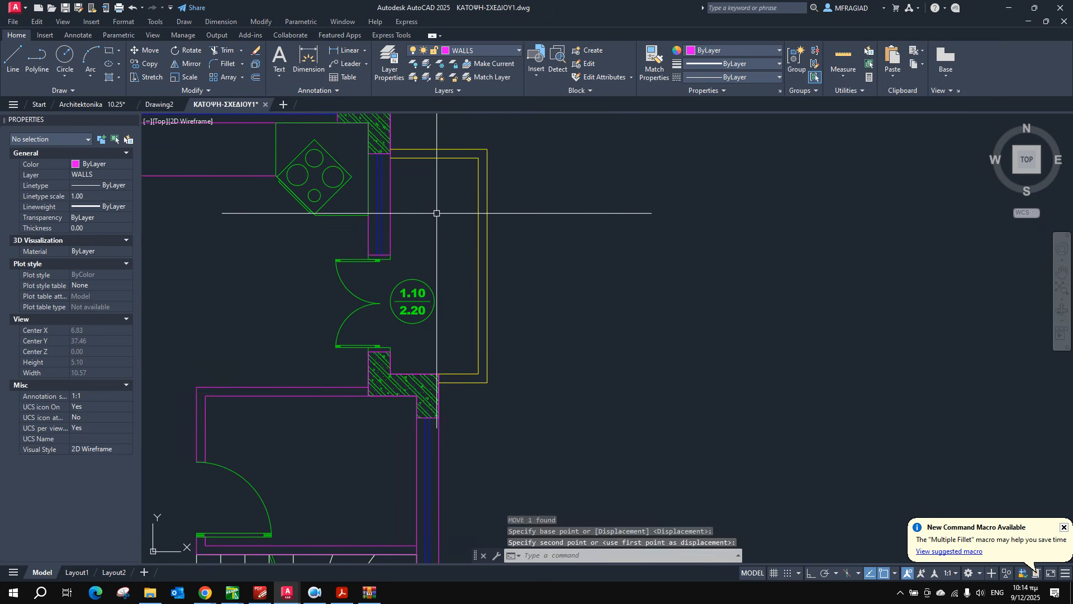
{"action": "key", "text": "l"}
{"action": "key", "text": "Return"}
{"action": "left_click", "coordinate": [390, 259]}
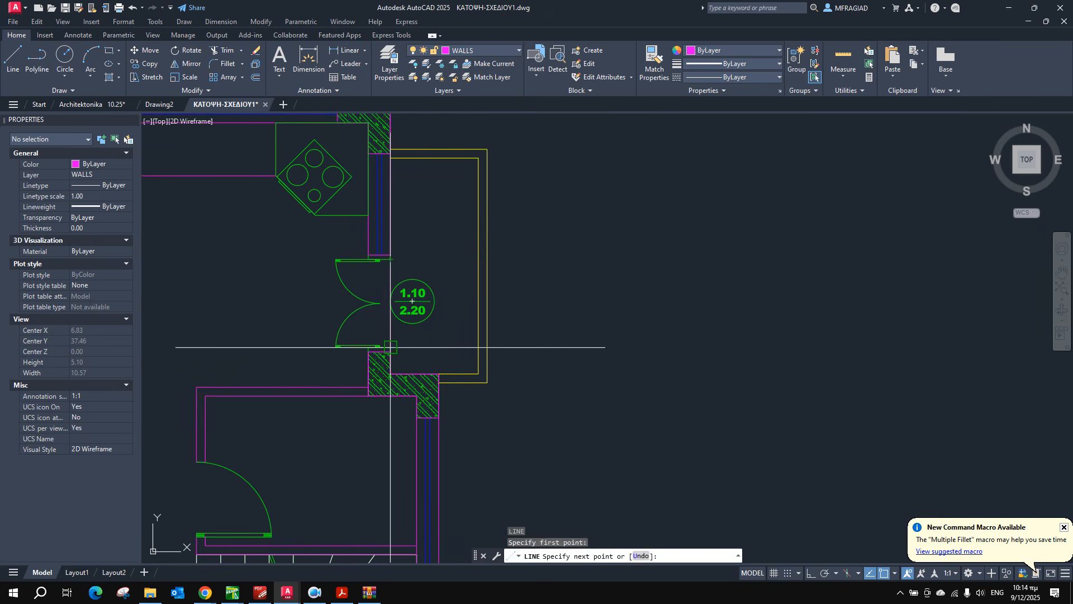
{"action": "key", "text": "Escape"}
{"action": "scroll", "coordinate": [424, 315], "scroll_direction": "up", "scroll_amount": 4}
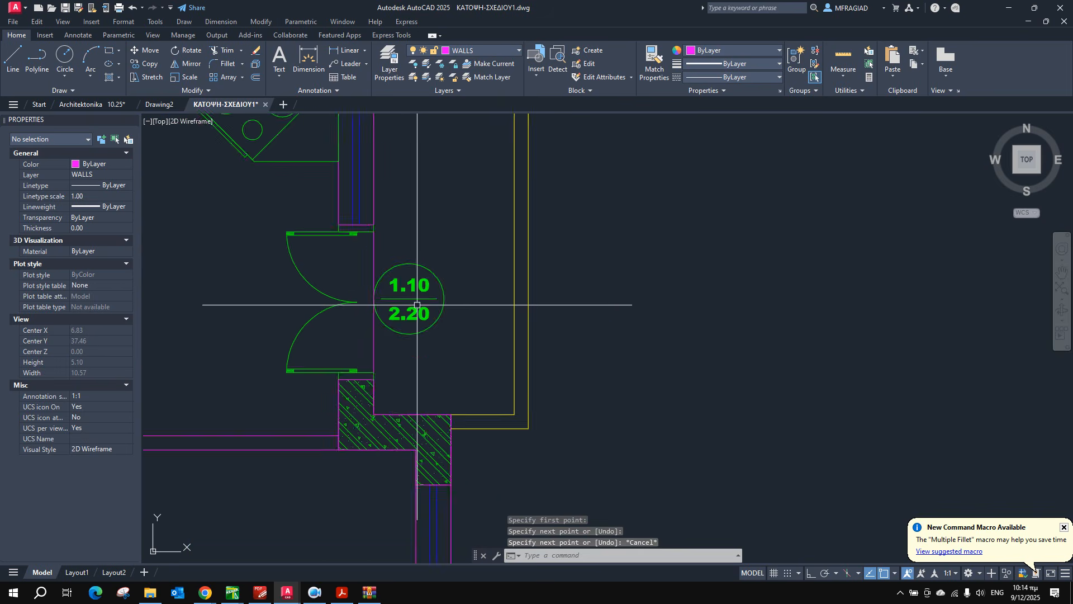
Shift the kitchen balcony door's tag slightly outward, clear of the threshold line.
{"action": "left_click", "coordinate": [403, 294]}
{"action": "left_click", "coordinate": [403, 294]}
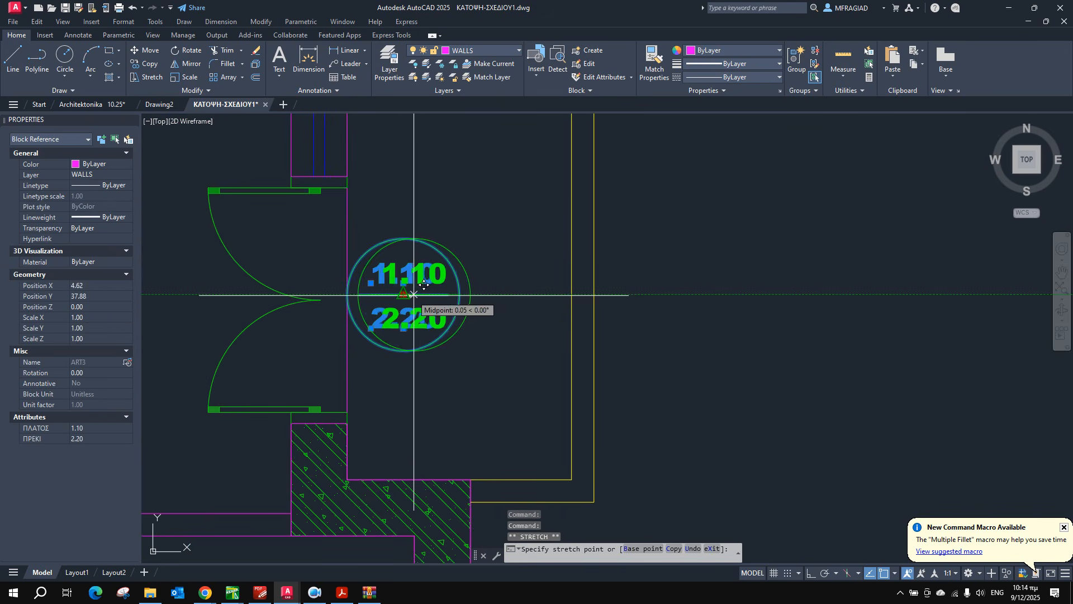
{"action": "key", "text": "Escape"}
Hatch the kitchen balcony floor inside the railing with the ANGLE pattern at scale 0.05.
{"action": "scroll", "coordinate": [460, 287], "scroll_direction": "down", "scroll_amount": 4}
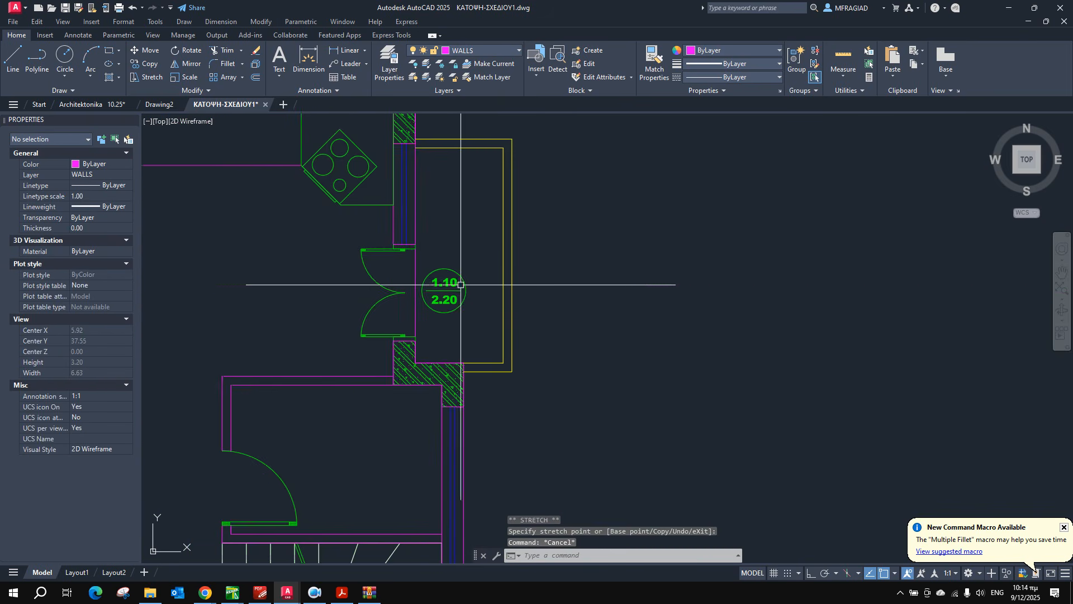
{"action": "middle_click_drag", "start_coordinate": [494, 225], "coordinate": [473, 250]}
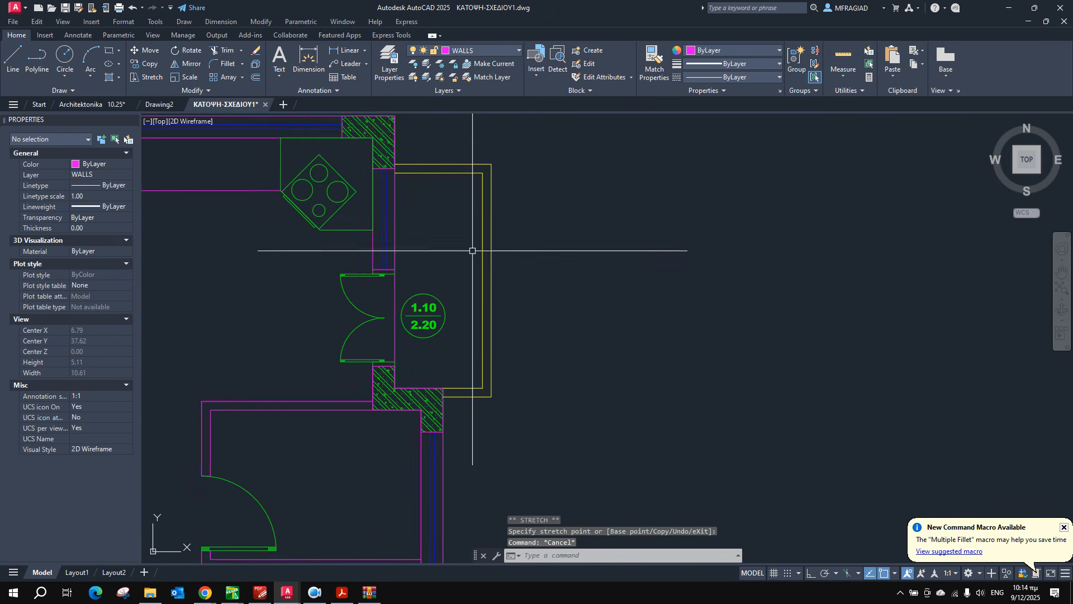
{"action": "left_click", "coordinate": [110, 77]}
{"action": "left_click", "coordinate": [478, 234]}
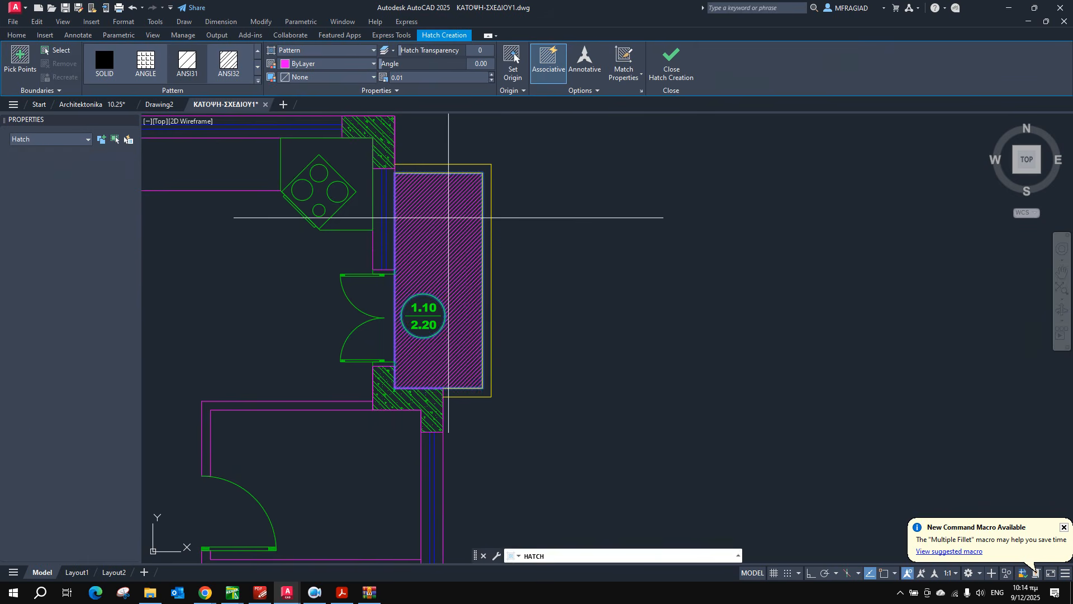
{"action": "left_click", "coordinate": [147, 62]}
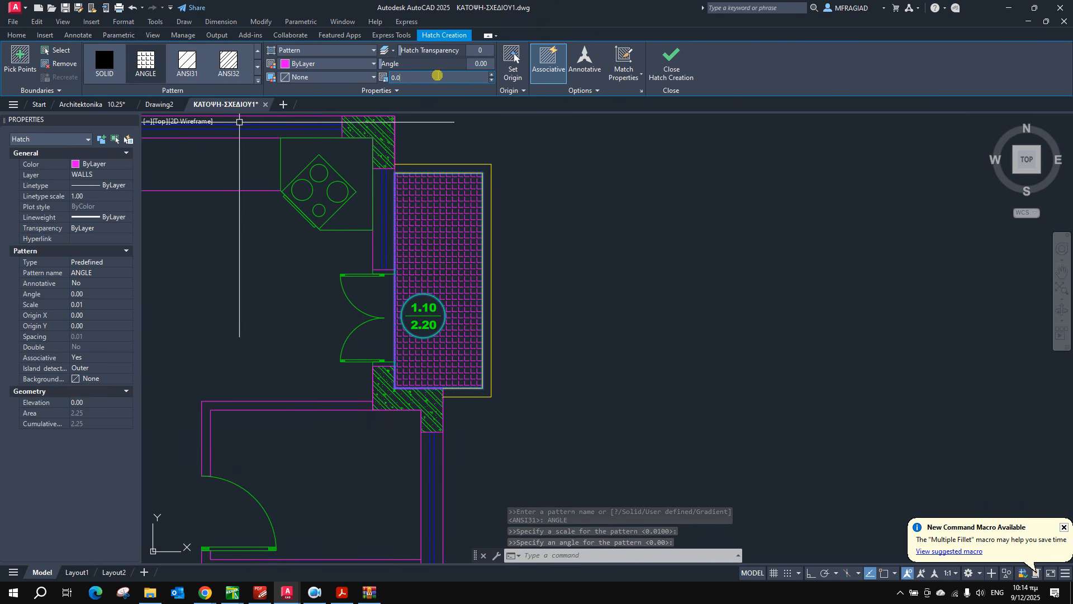
{"action": "key", "text": "Return"}
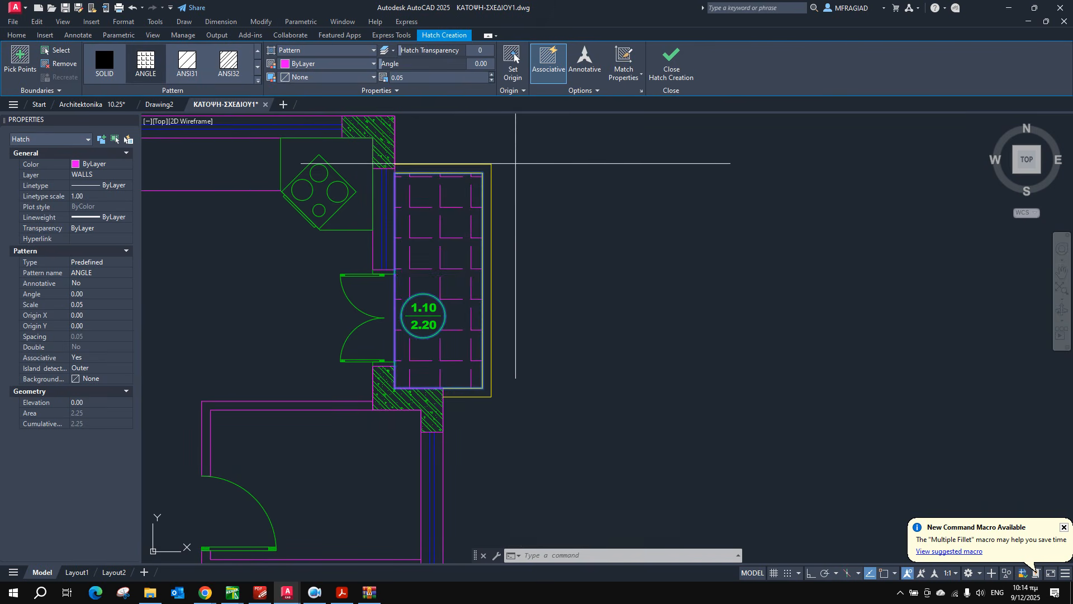
{"action": "key", "text": "Escape"}
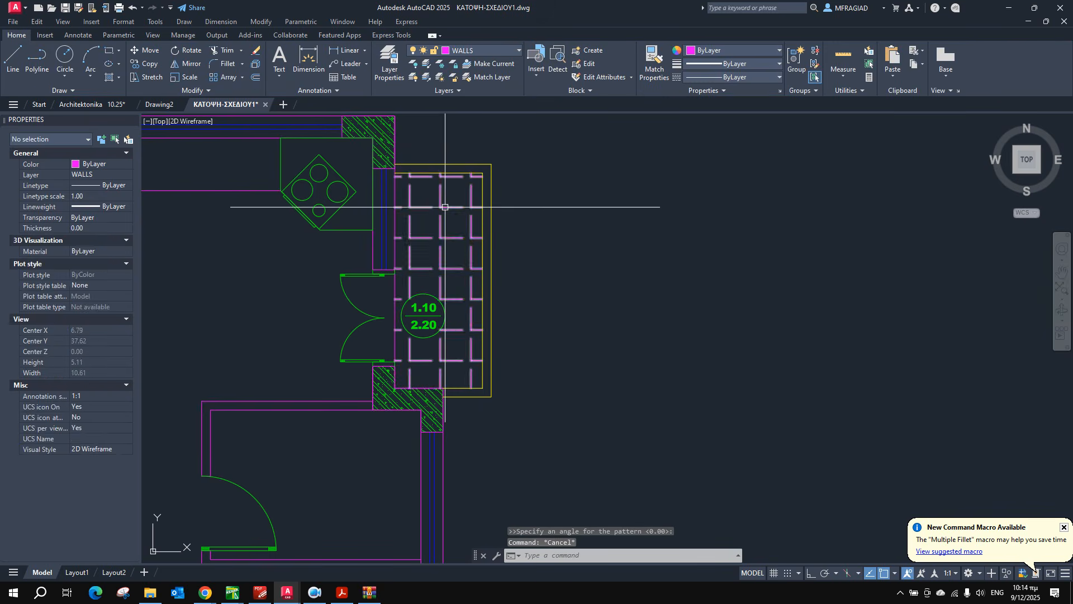
Assign the balcony floor hatch to the 2DRAIL layer.
{"action": "left_click", "coordinate": [444, 207]}
{"action": "left_click", "coordinate": [17, 35]}
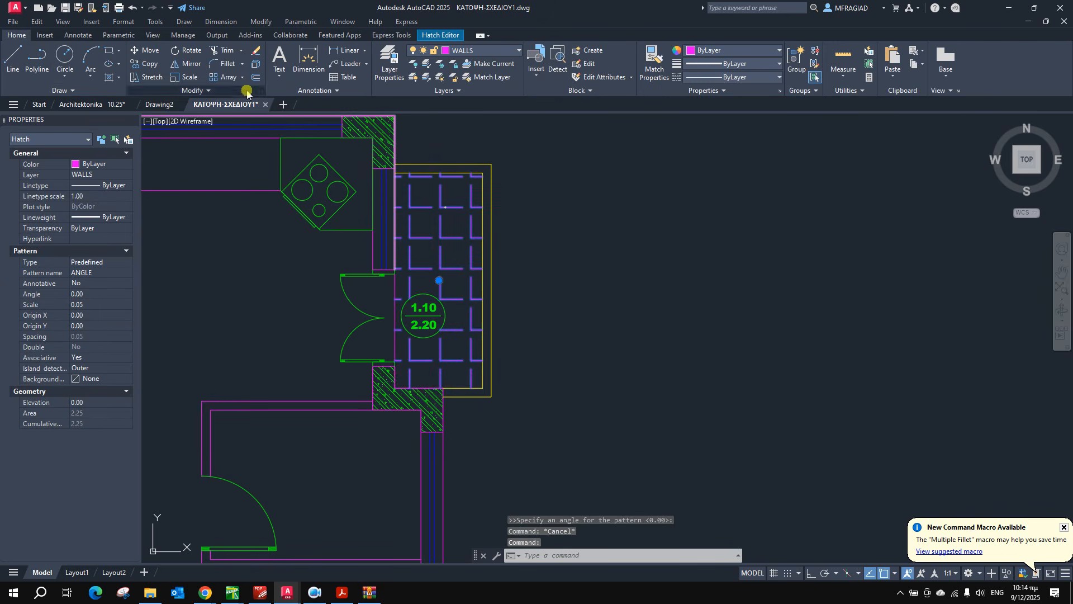
{"action": "left_click", "coordinate": [479, 53]}
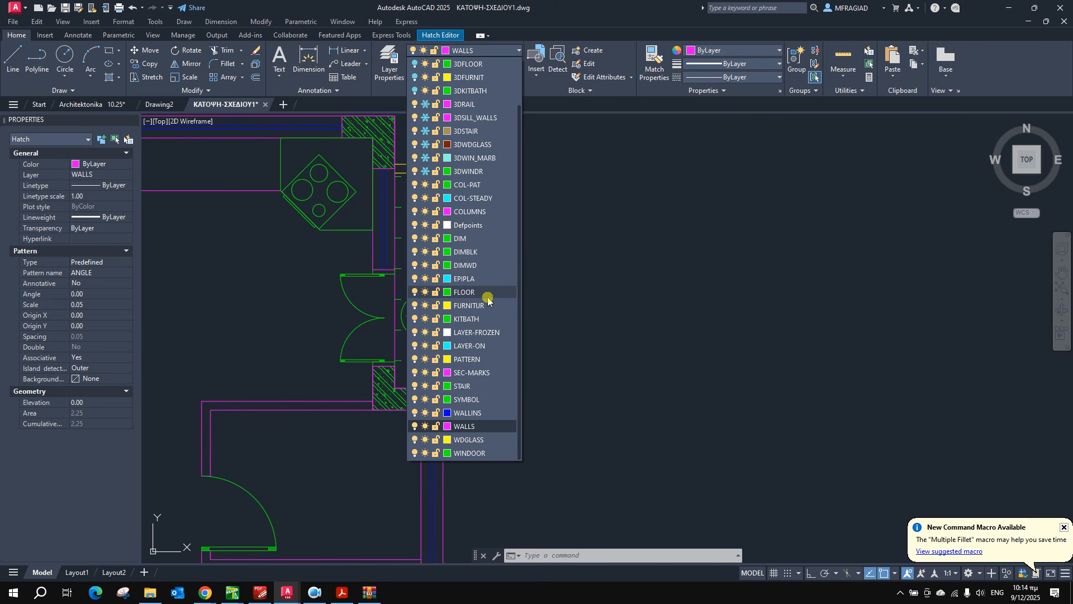
{"action": "scroll", "coordinate": [480, 313], "scroll_direction": "up", "scroll_amount": 2}
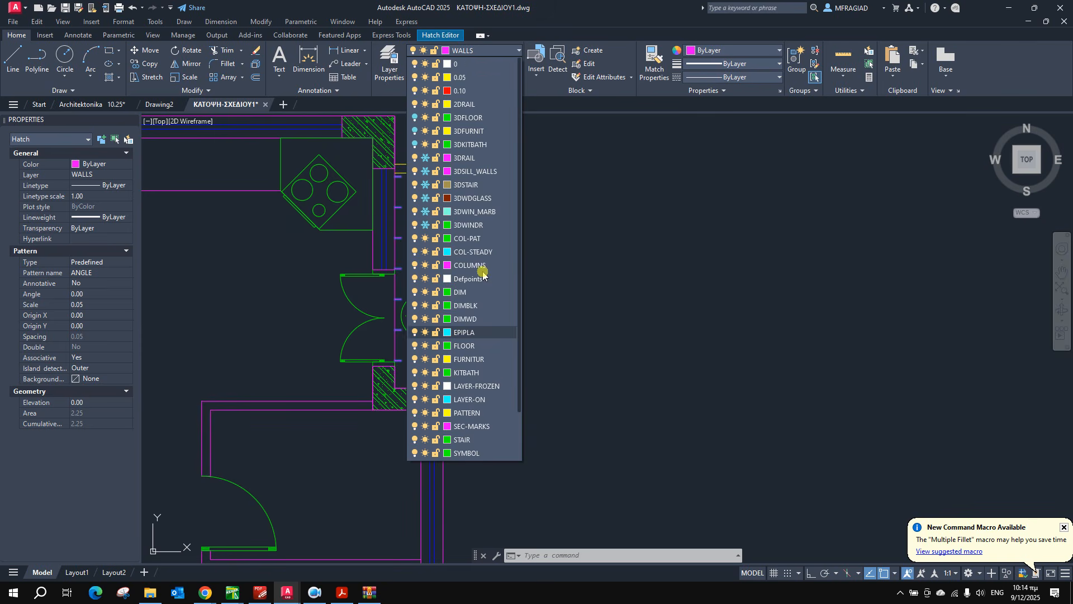
{"action": "left_click", "coordinate": [478, 105]}
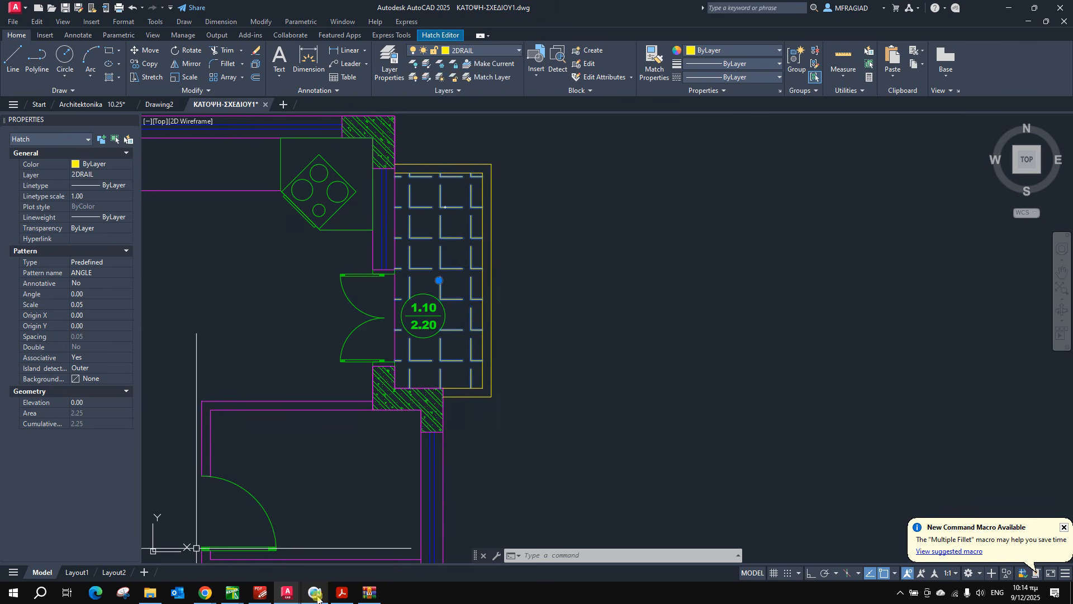
Move the kitchen balcony's floor hatch to the PATTERN layer.
{"action": "left_click", "coordinate": [339, 596]}
{"action": "left_click", "coordinate": [338, 596]}
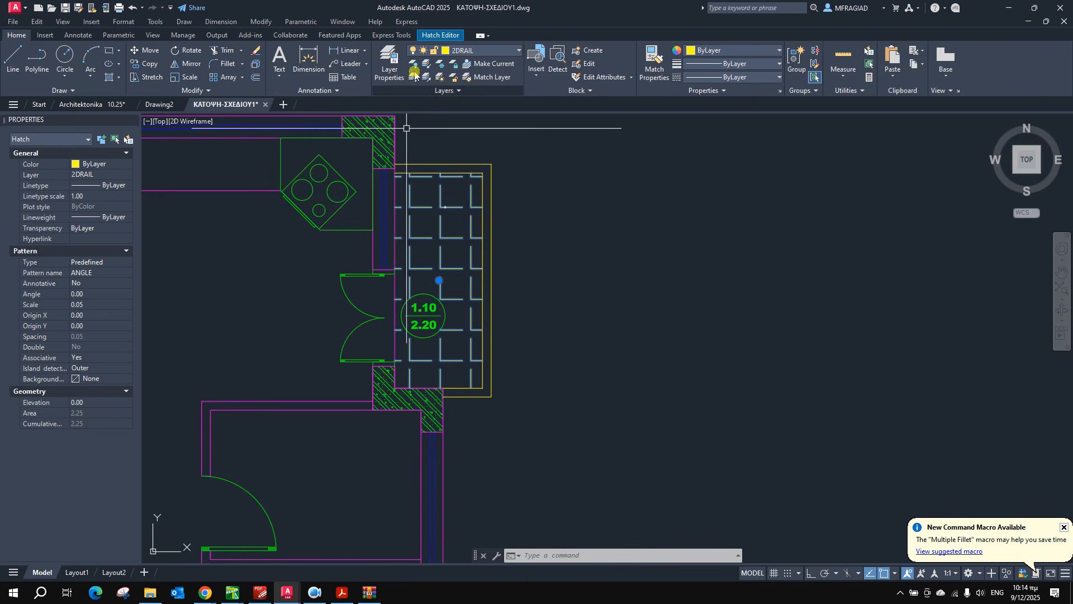
{"action": "left_click", "coordinate": [483, 50]}
{"action": "scroll", "coordinate": [481, 235], "scroll_direction": "down", "scroll_amount": 1}
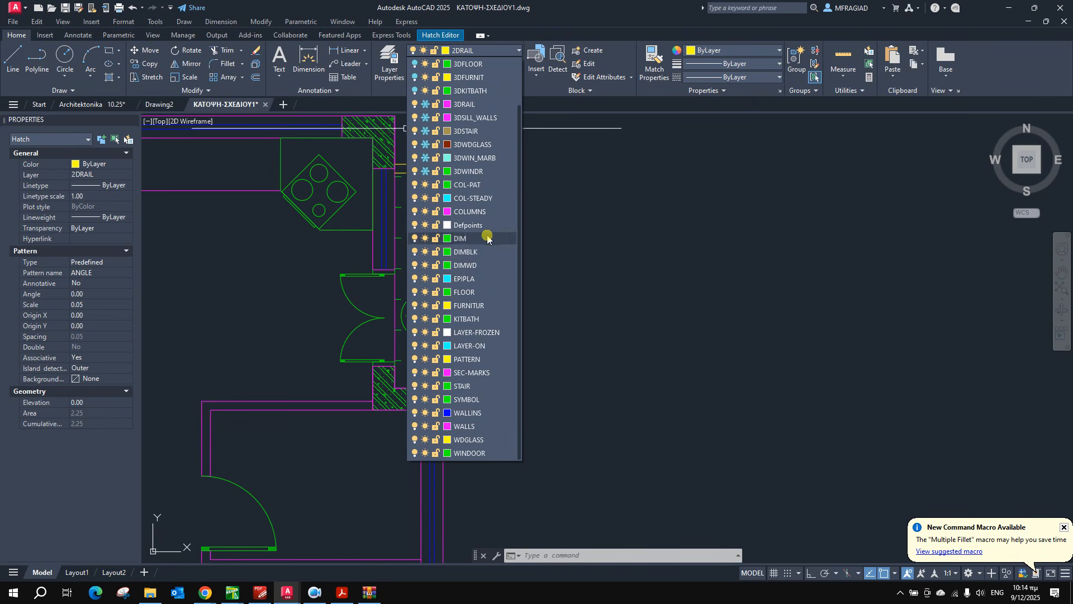
{"action": "scroll", "coordinate": [493, 274], "scroll_direction": "up", "scroll_amount": 3}
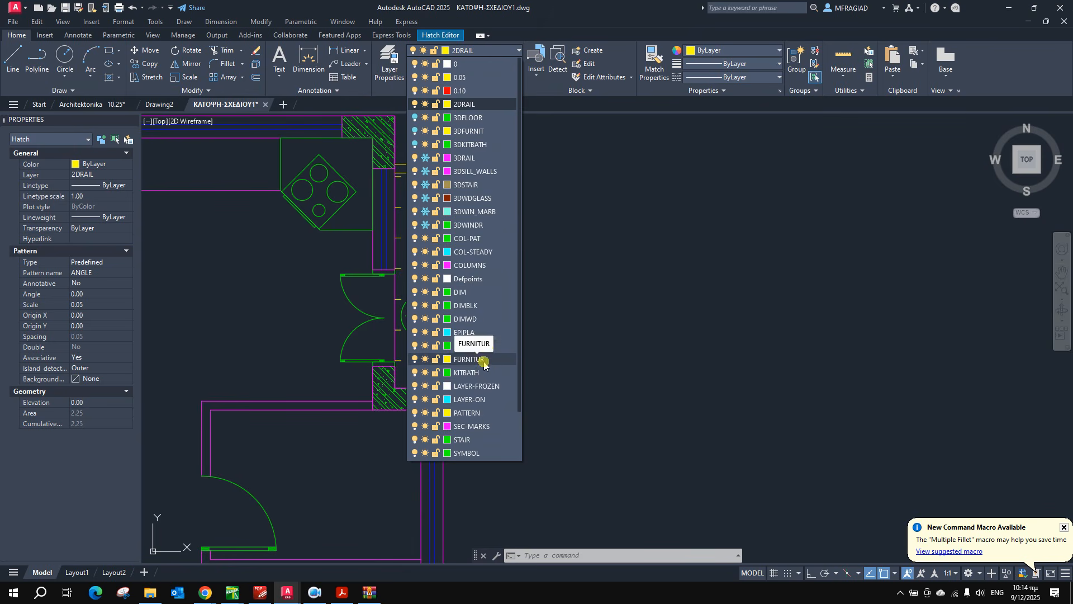
{"action": "scroll", "coordinate": [472, 344], "scroll_direction": "down", "scroll_amount": 1}
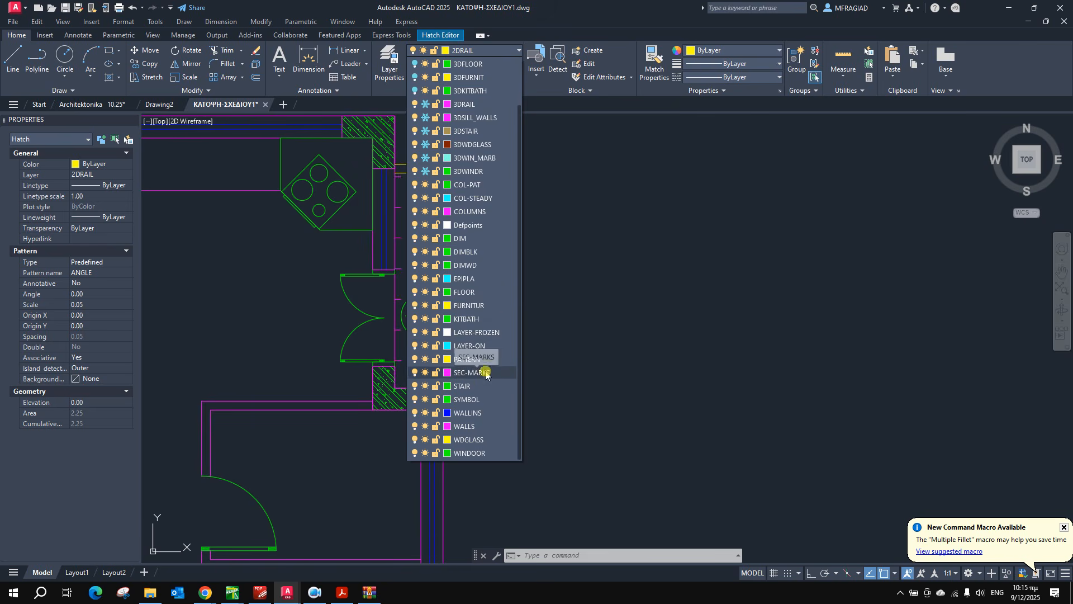
{"action": "left_click", "coordinate": [472, 358]}
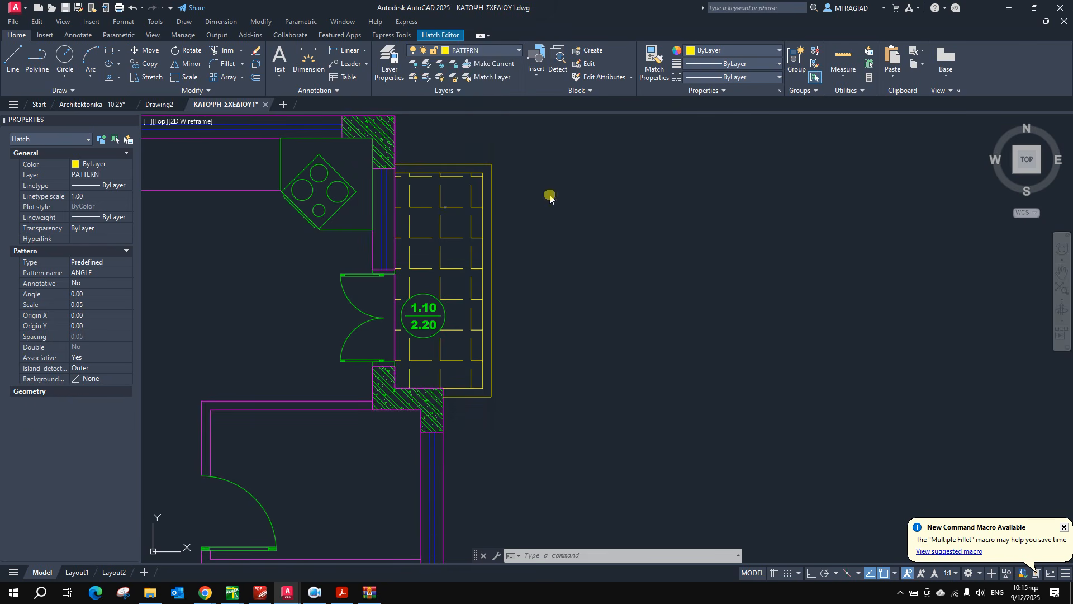
Set the kitchen balcony hatch's colour to White and deselect it.
{"action": "left_click", "coordinate": [749, 50]}
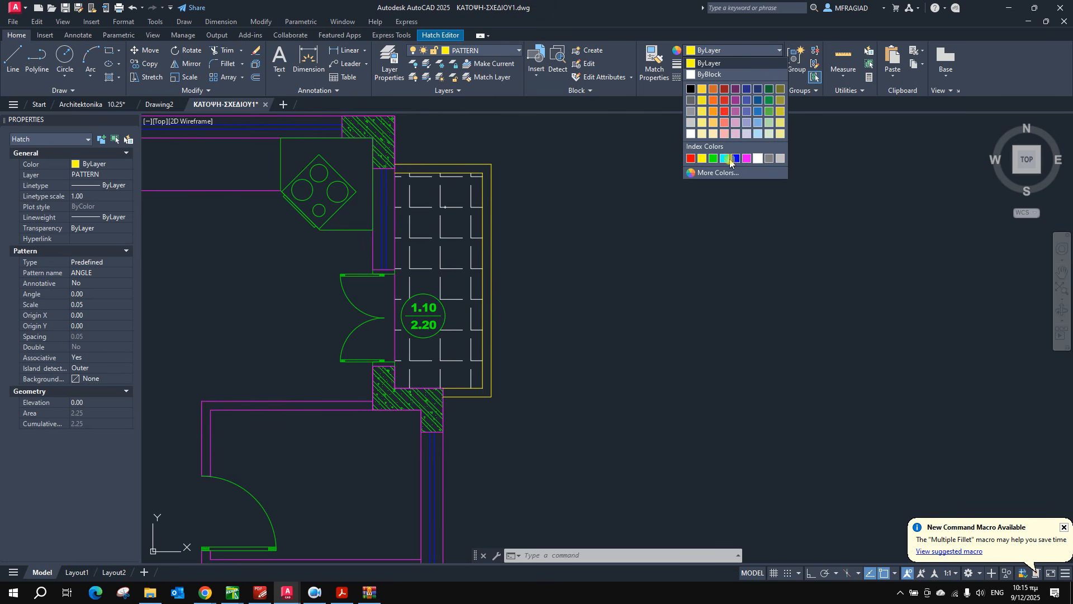
{"action": "left_click", "coordinate": [755, 160]}
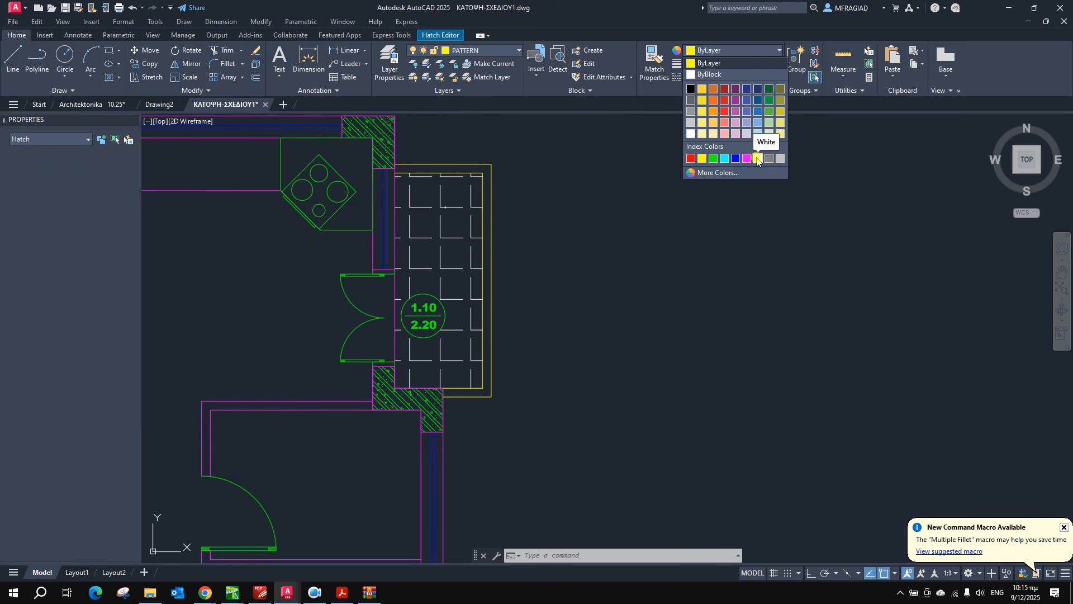
{"action": "key", "text": "Escape"}
Compare the drawn floor plan with katopsi-new.pdf in Acrobat, examining the overall veranda layout and the bedroom balcony.
{"action": "scroll", "coordinate": [506, 251], "scroll_direction": "down", "scroll_amount": 4}
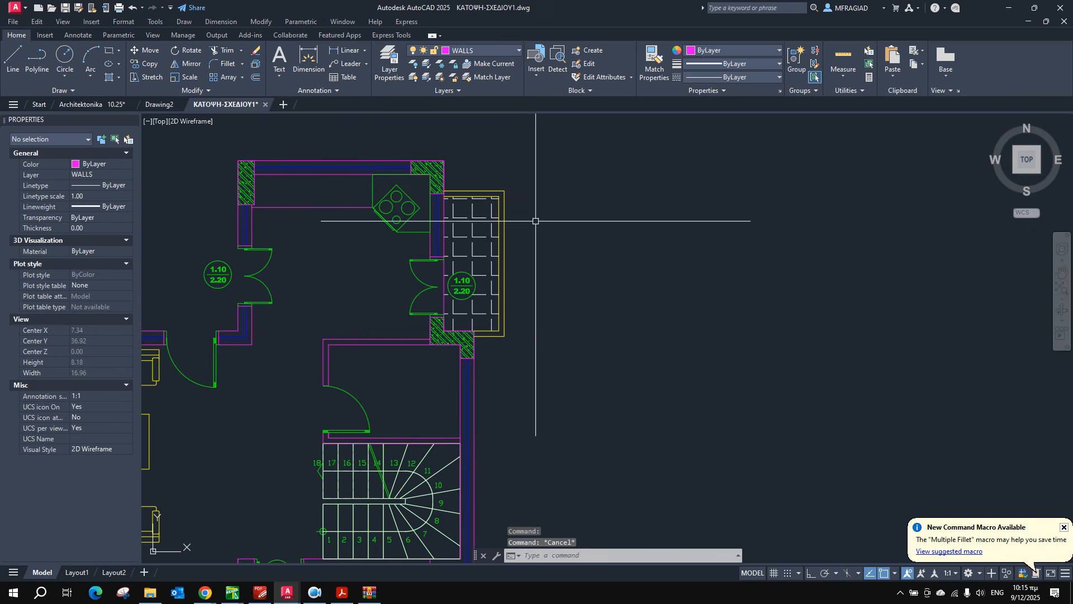
{"action": "scroll", "coordinate": [302, 307], "scroll_direction": "down", "scroll_amount": 2}
{"action": "middle_click_drag", "start_coordinate": [302, 308], "coordinate": [461, 272]}
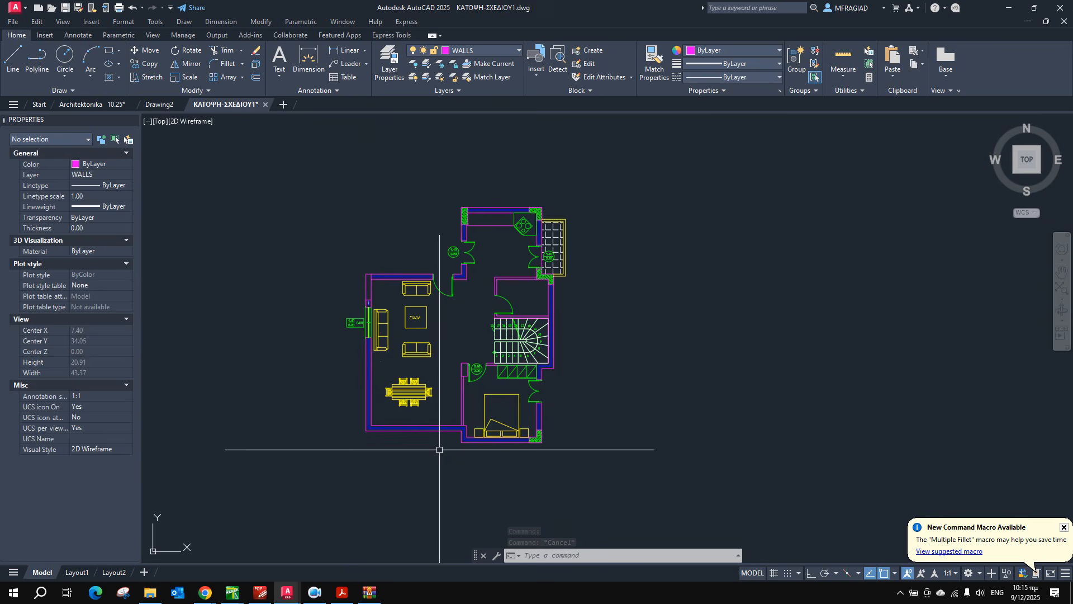
{"action": "scroll", "coordinate": [558, 427], "scroll_direction": "up", "scroll_amount": 2}
{"action": "scroll", "coordinate": [445, 341], "scroll_direction": "up", "scroll_amount": 2}
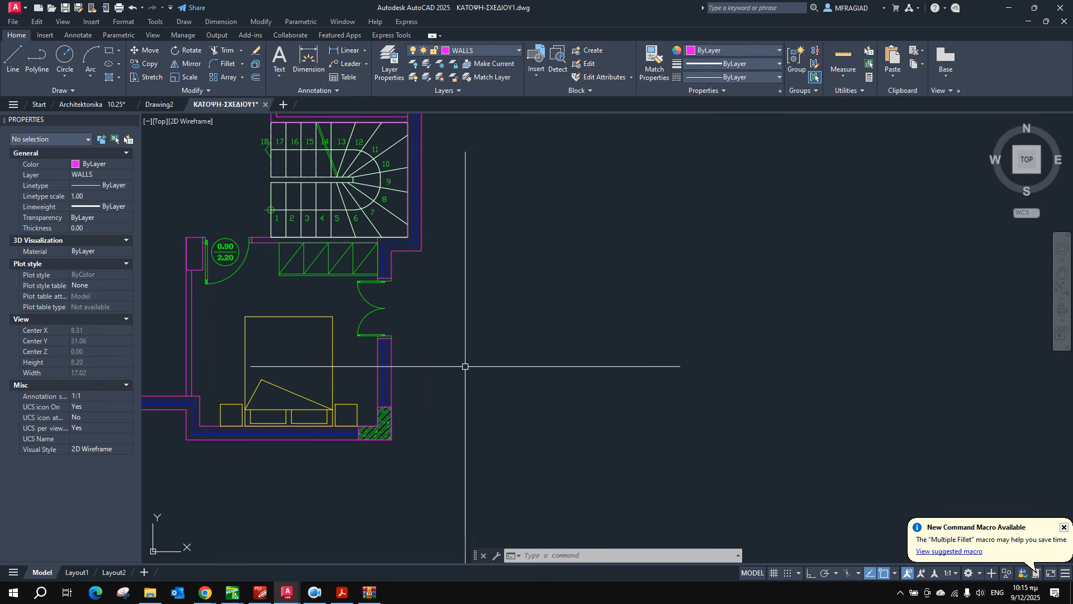
{"action": "scroll", "coordinate": [476, 345], "scroll_direction": "down", "scroll_amount": 1}
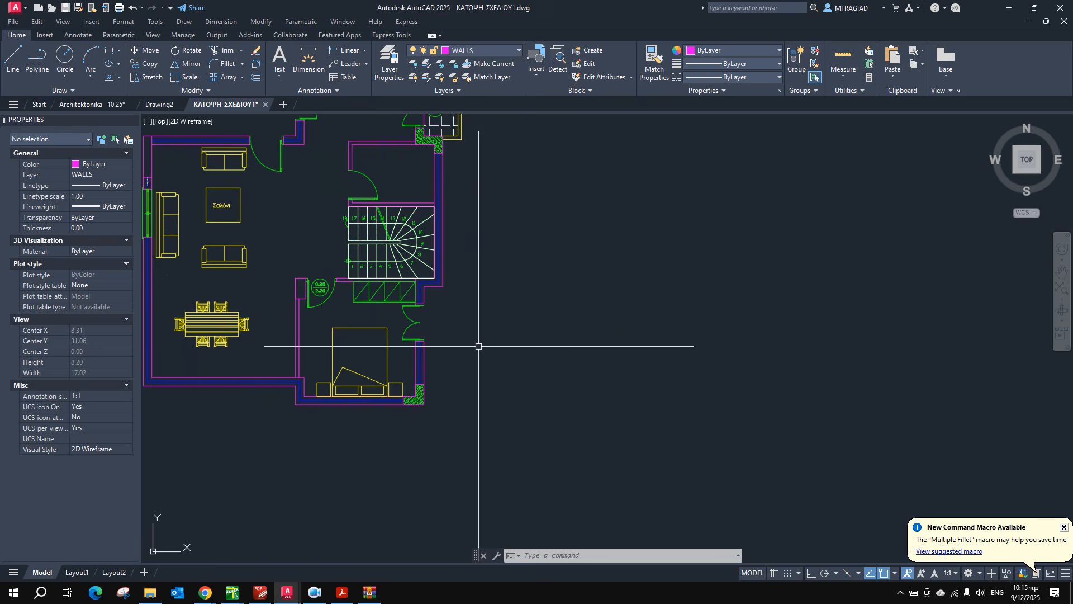
{"action": "middle_click_drag", "start_coordinate": [310, 347], "coordinate": [494, 403]}
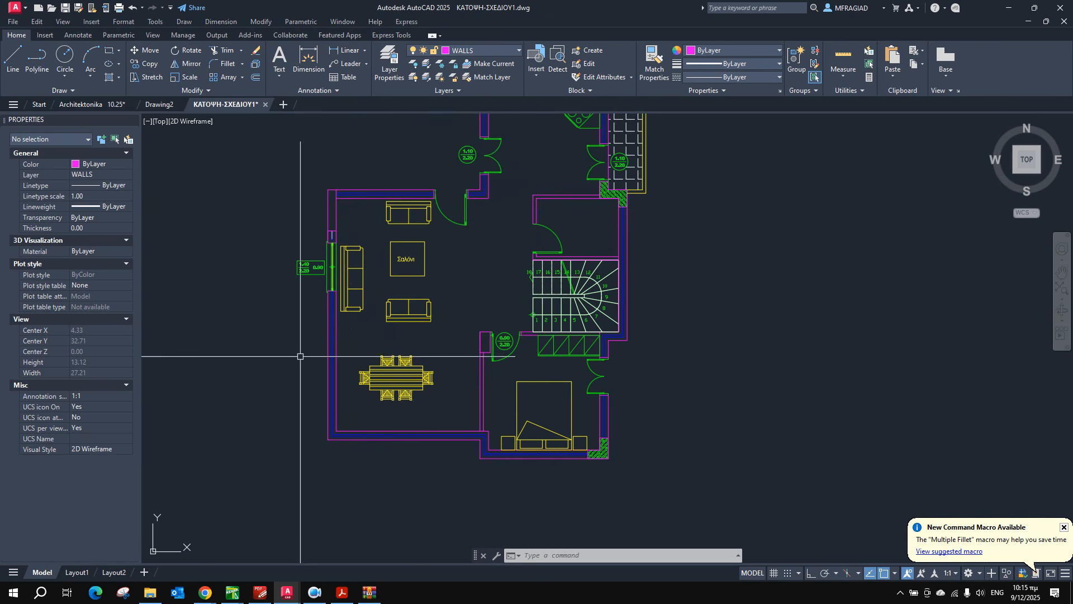
{"action": "left_click", "coordinate": [342, 593]}
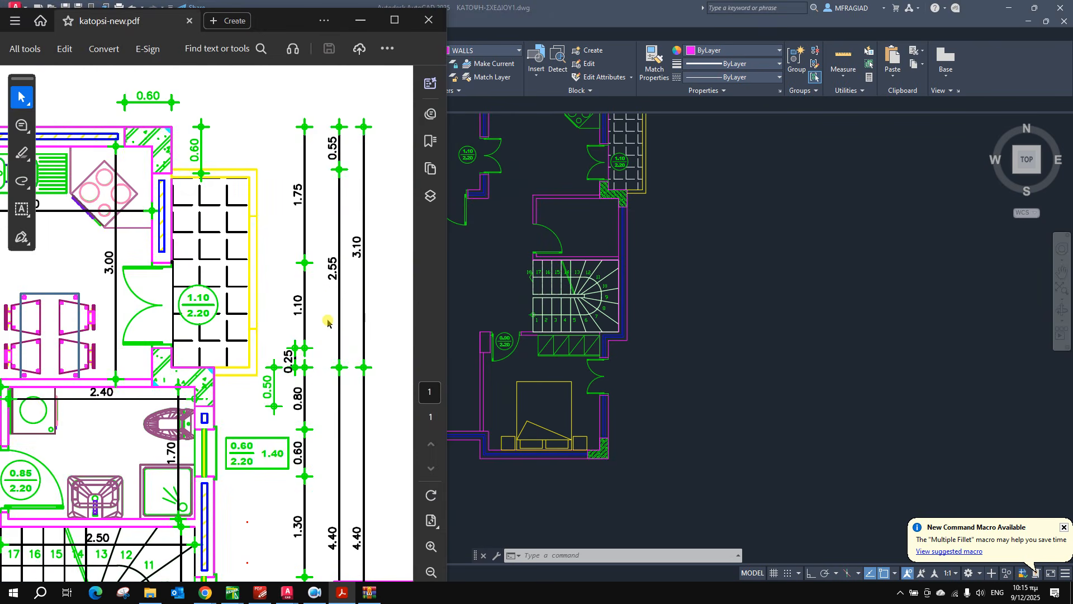
{"action": "scroll", "coordinate": [322, 298], "scroll_direction": "down", "scroll_amount": 5, "text": "ctrl"}
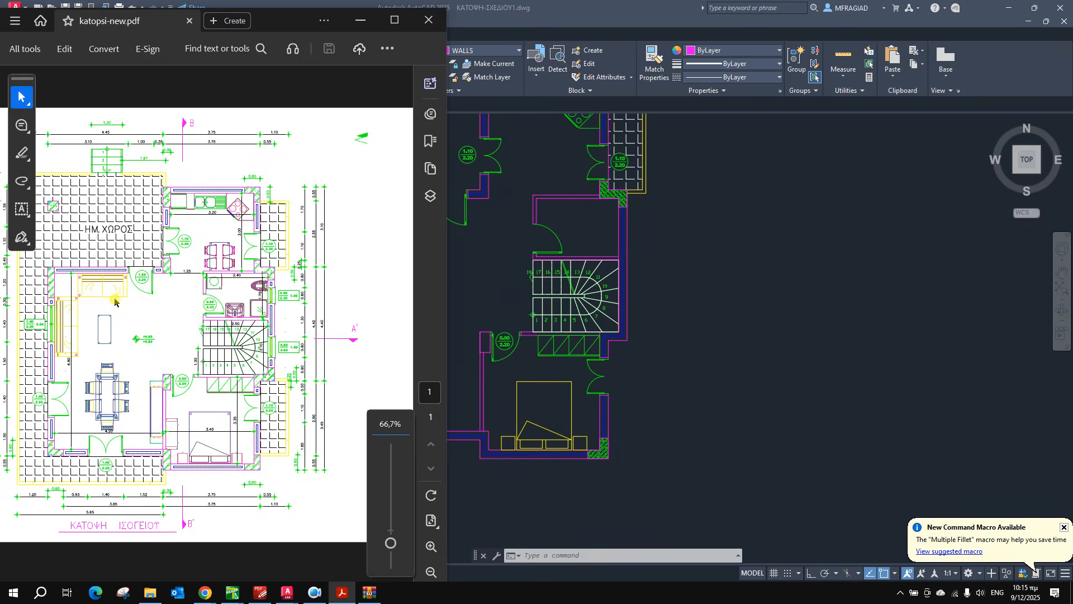
{"action": "scroll", "coordinate": [149, 261], "scroll_direction": "up", "scroll_amount": 2, "text": "ctrl"}
{"action": "scroll", "coordinate": [308, 265], "scroll_direction": "down", "scroll_amount": 2, "text": "ctrl"}
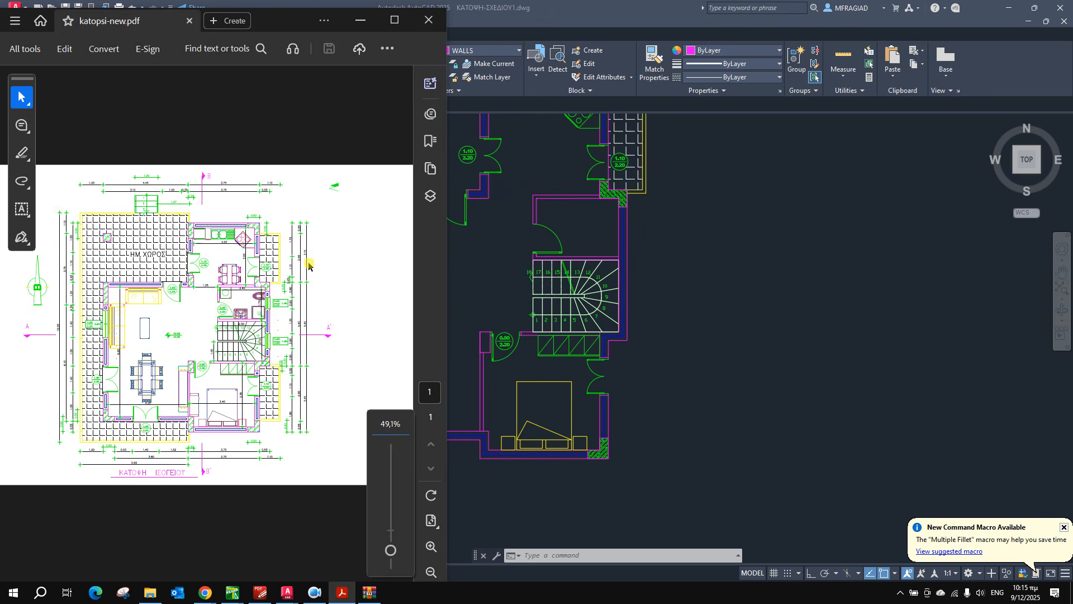
{"action": "scroll", "coordinate": [62, 395], "scroll_direction": "up", "scroll_amount": 4, "text": "ctrl"}
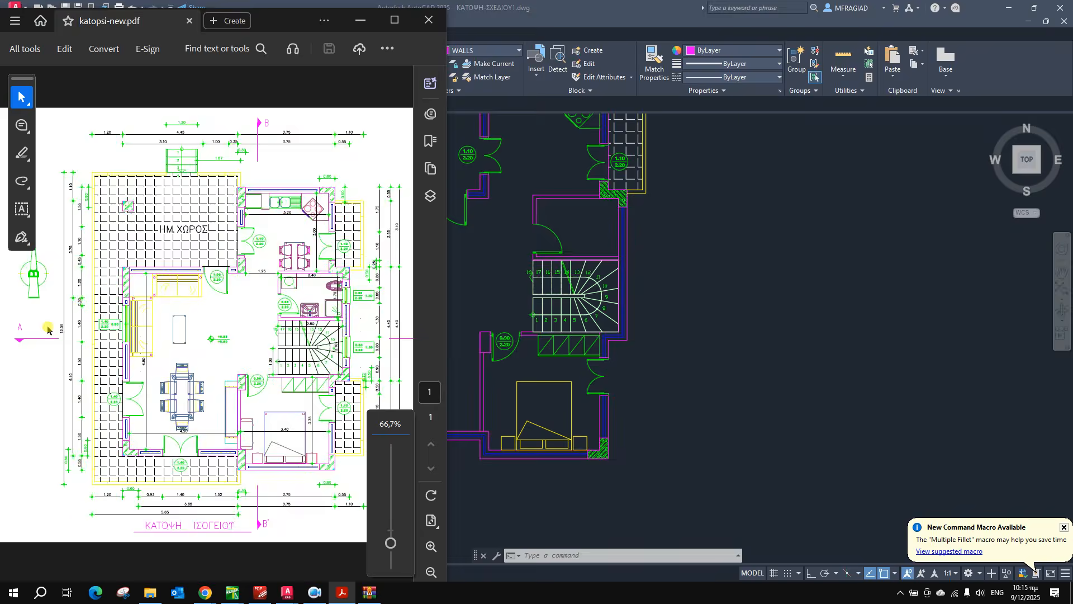
{"action": "scroll", "coordinate": [141, 272], "scroll_direction": "down", "scroll_amount": 2, "text": "ctrl"}
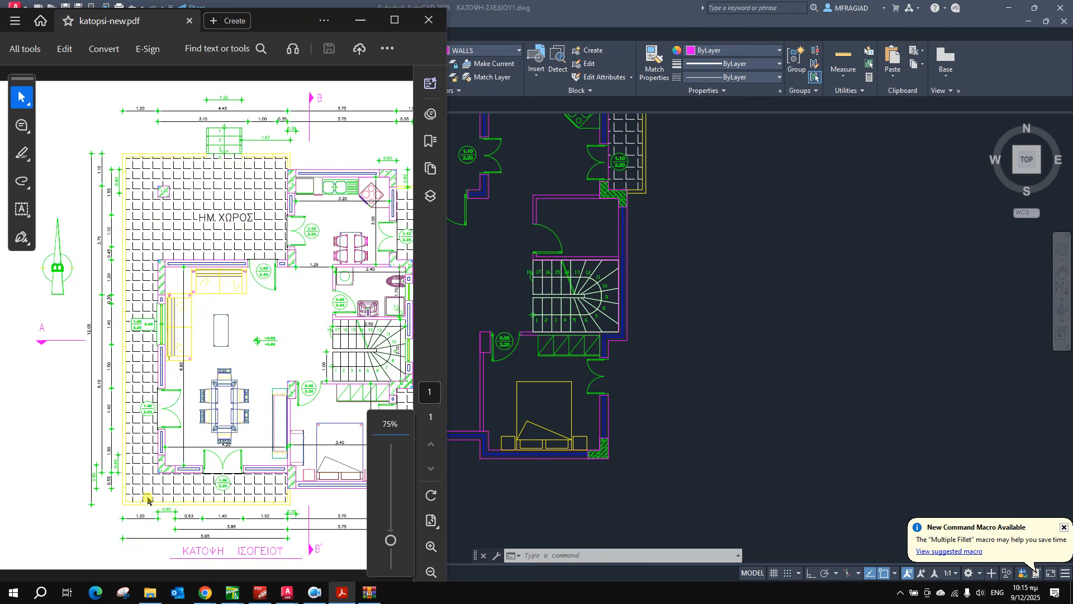
{"action": "scroll", "coordinate": [252, 524], "scroll_direction": "up", "scroll_amount": 1, "text": "ctrl"}
{"action": "scroll", "coordinate": [266, 482], "scroll_direction": "down", "scroll_amount": 2, "text": "ctrl"}
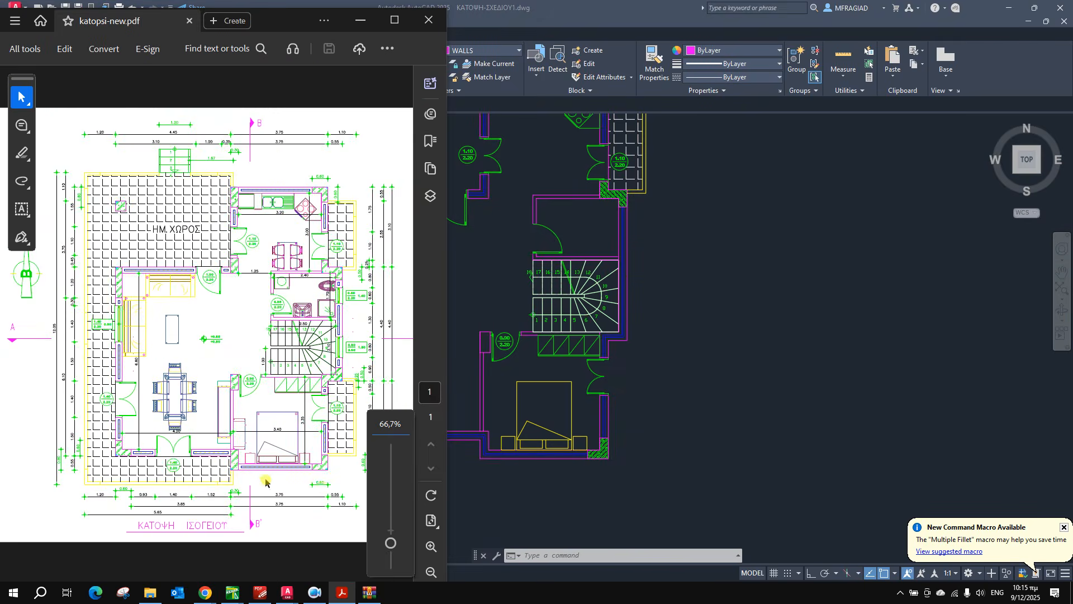
{"action": "scroll", "coordinate": [249, 455], "scroll_direction": "down", "scroll_amount": 1, "text": "ctrl"}
{"action": "scroll", "coordinate": [313, 486], "scroll_direction": "up", "scroll_amount": 4, "text": "ctrl"}
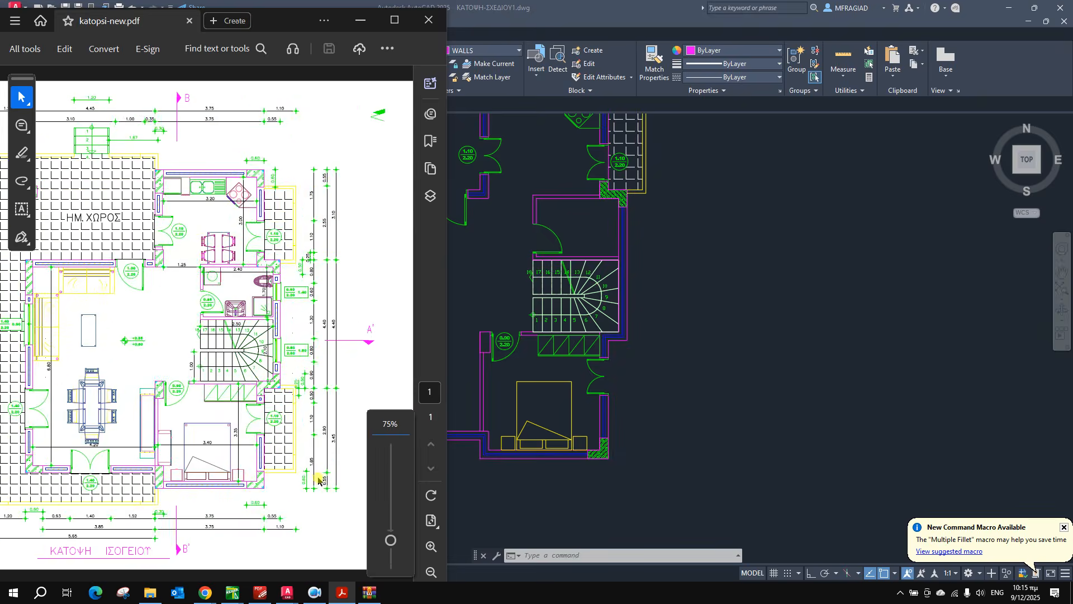
{"action": "scroll", "coordinate": [322, 475], "scroll_direction": "down", "scroll_amount": 1}
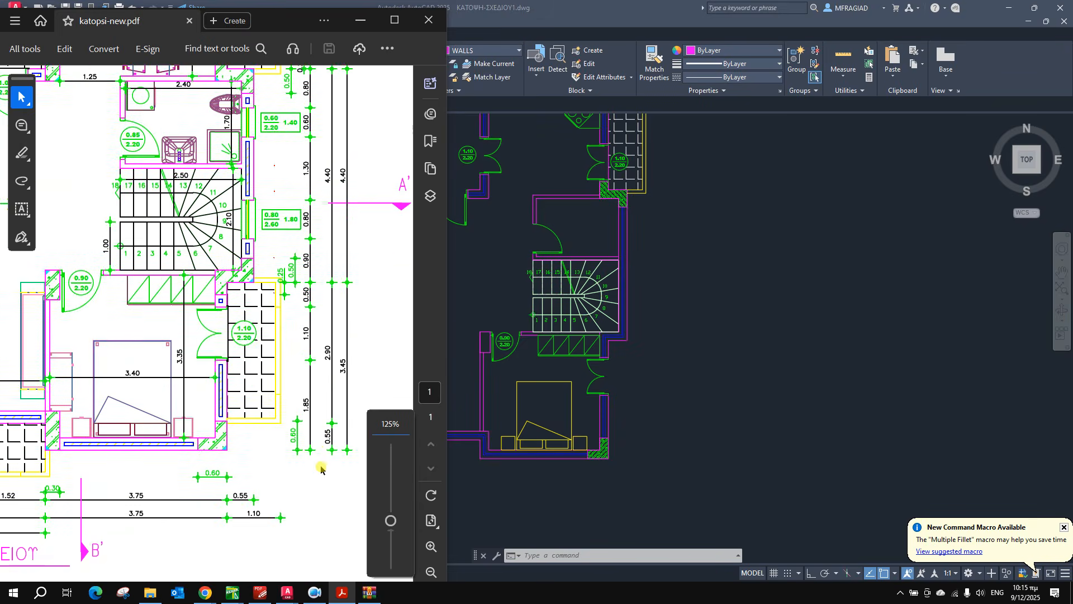
{"action": "scroll", "coordinate": [167, 480], "scroll_direction": "down", "scroll_amount": 4, "text": "ctrl"}
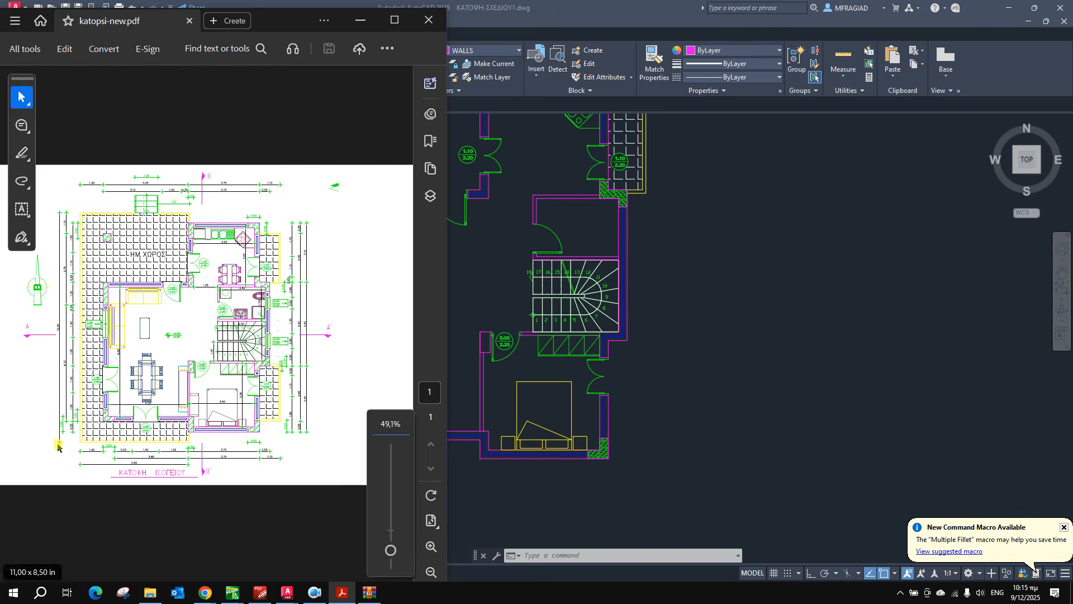
Examine the large veranda around the living room in the PDF, including its outline, column, entrance steps and offset dimensions.
{"action": "scroll", "coordinate": [58, 446], "scroll_direction": "up", "scroll_amount": 3, "text": "ctrl"}
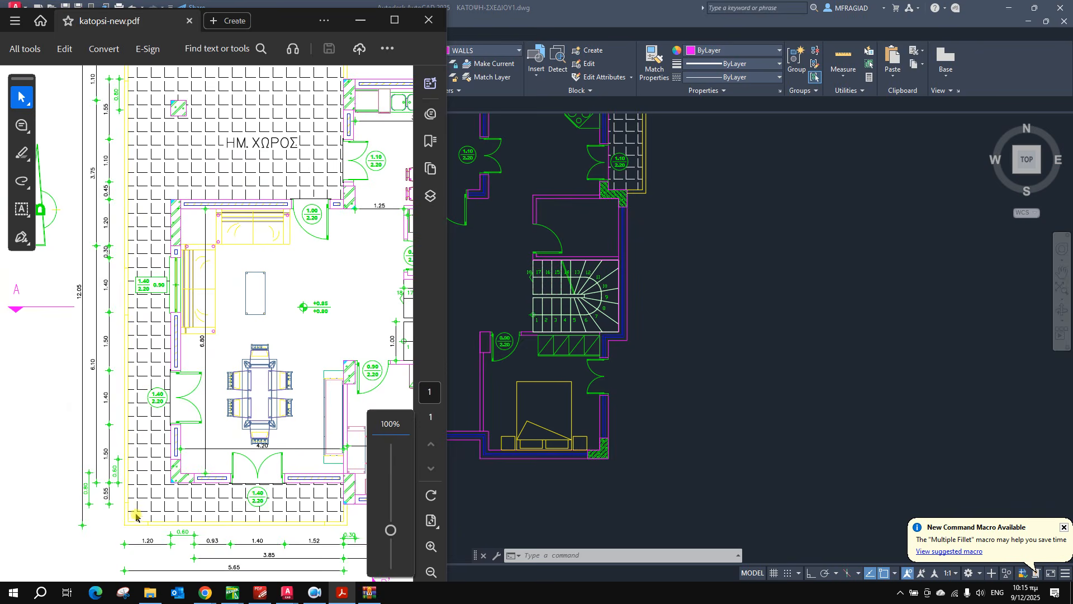
{"action": "scroll", "coordinate": [148, 433], "scroll_direction": "up", "scroll_amount": 3}
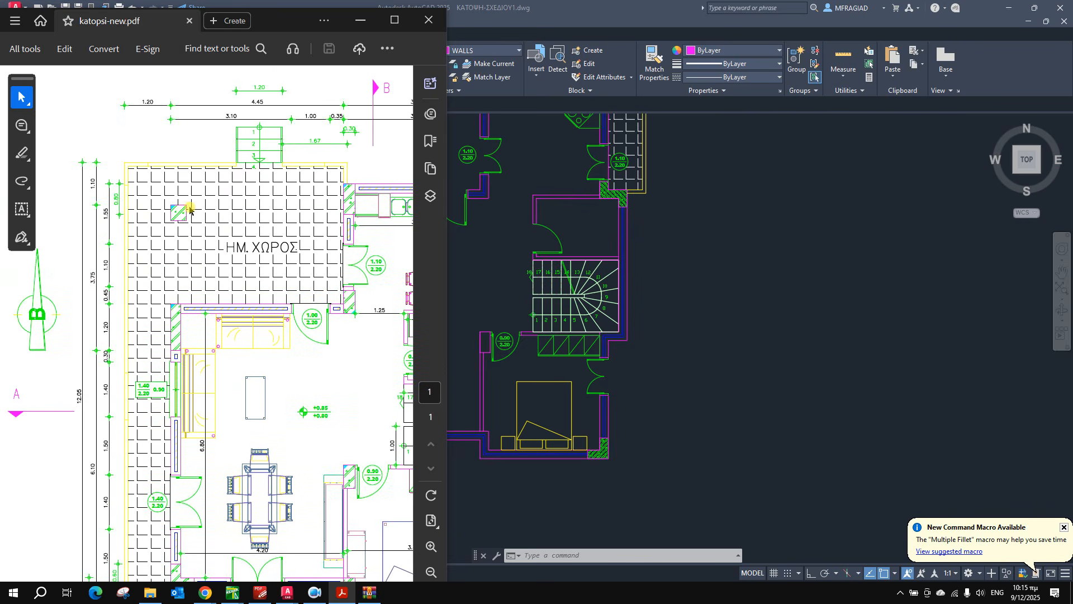
{"action": "scroll", "coordinate": [125, 211], "scroll_direction": "up", "scroll_amount": 2, "text": "ctrl"}
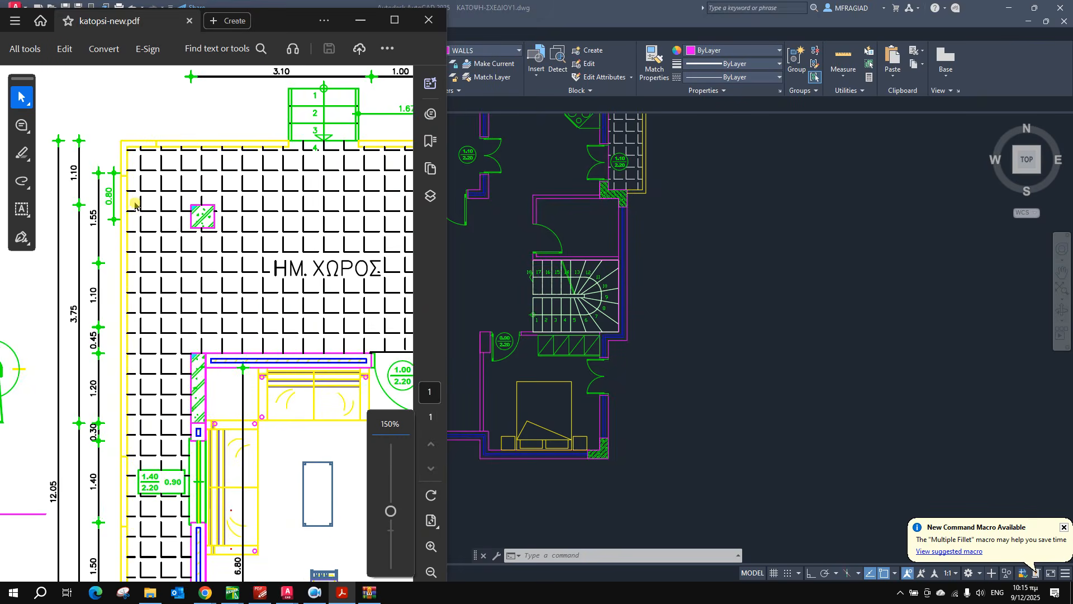
{"action": "scroll", "coordinate": [125, 218], "scroll_direction": "down", "scroll_amount": 2, "text": "ctrl"}
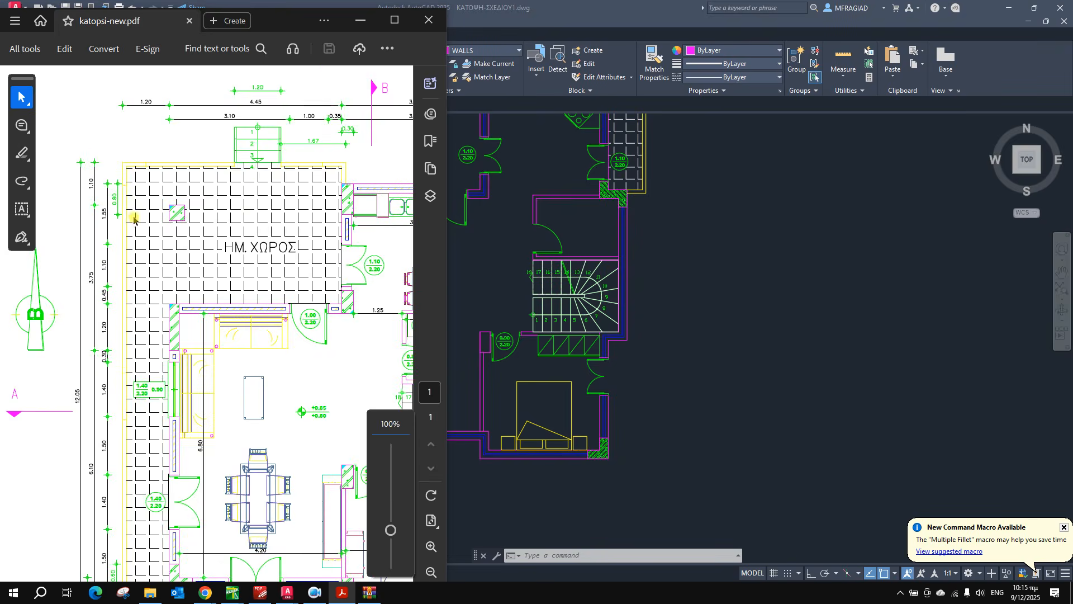
{"action": "scroll", "coordinate": [296, 134], "scroll_direction": "up", "scroll_amount": 2, "text": "ctrl"}
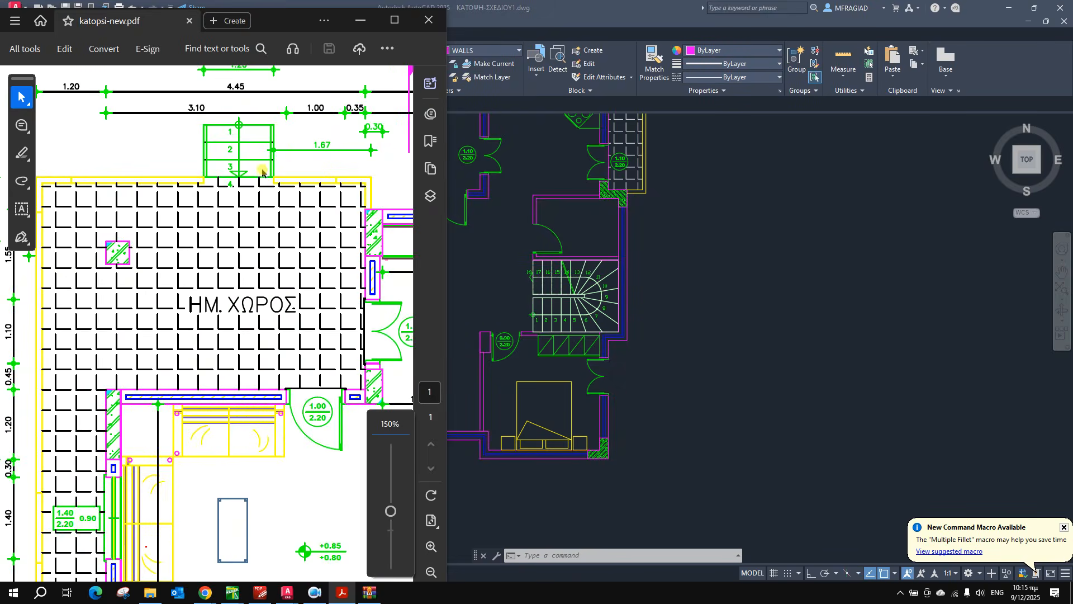
{"action": "scroll", "coordinate": [259, 173], "scroll_direction": "down", "scroll_amount": 3, "text": "ctrl"}
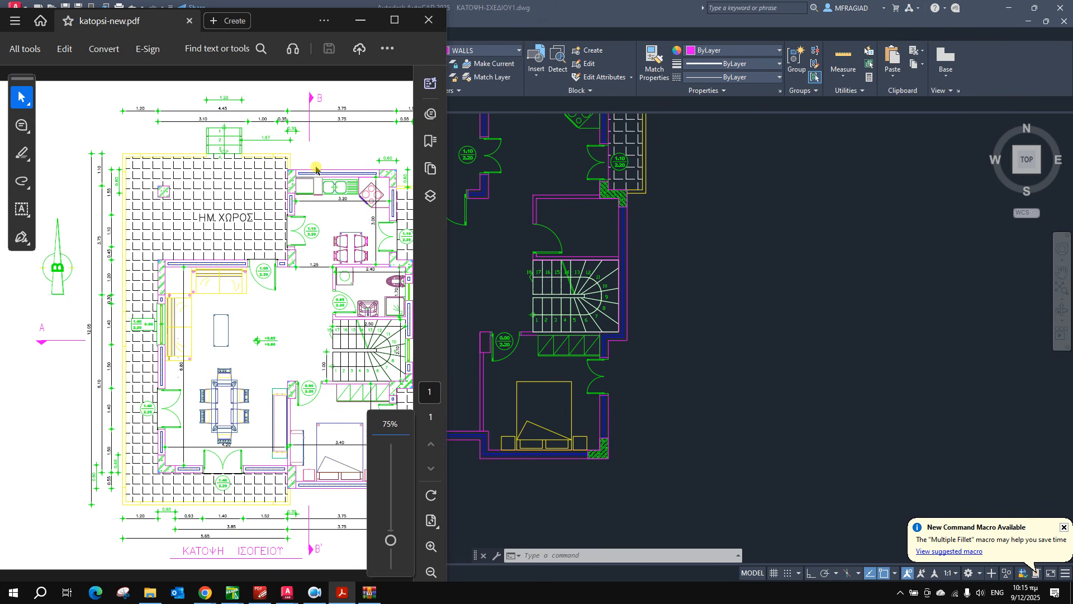
{"action": "scroll", "coordinate": [190, 209], "scroll_direction": "down", "scroll_amount": 2, "text": "ctrl"}
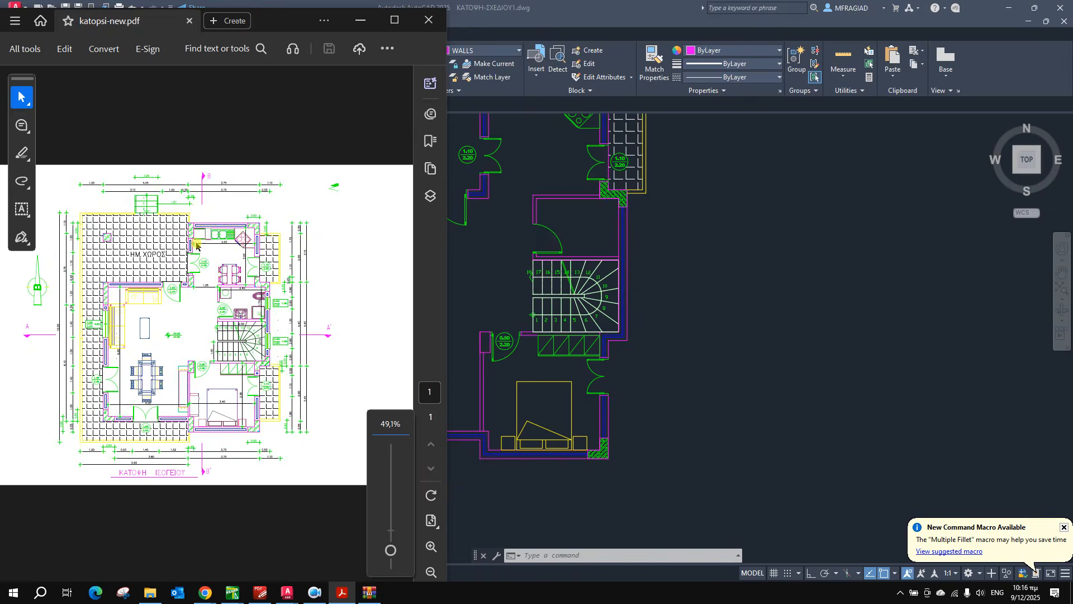
{"action": "scroll", "coordinate": [197, 240], "scroll_direction": "up", "scroll_amount": 1, "text": "ctrl"}
{"action": "scroll", "coordinate": [301, 267], "scroll_direction": "down", "scroll_amount": 1, "text": "ctrl"}
{"action": "scroll", "coordinate": [69, 195], "scroll_direction": "up", "scroll_amount": 2, "text": "ctrl"}
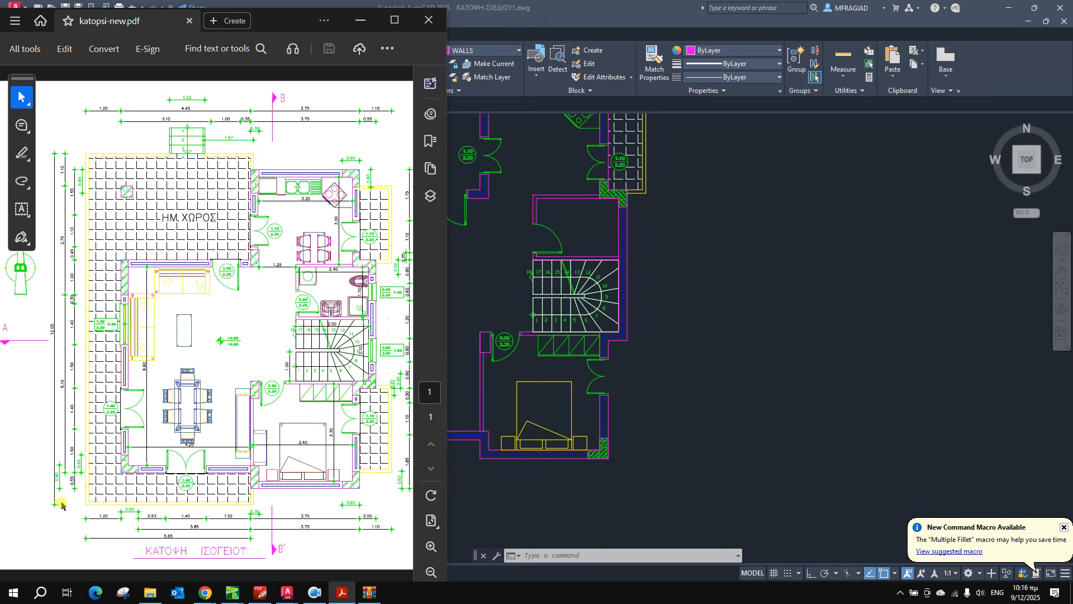
{"action": "scroll", "coordinate": [62, 504], "scroll_direction": "up", "scroll_amount": 2, "text": "ctrl"}
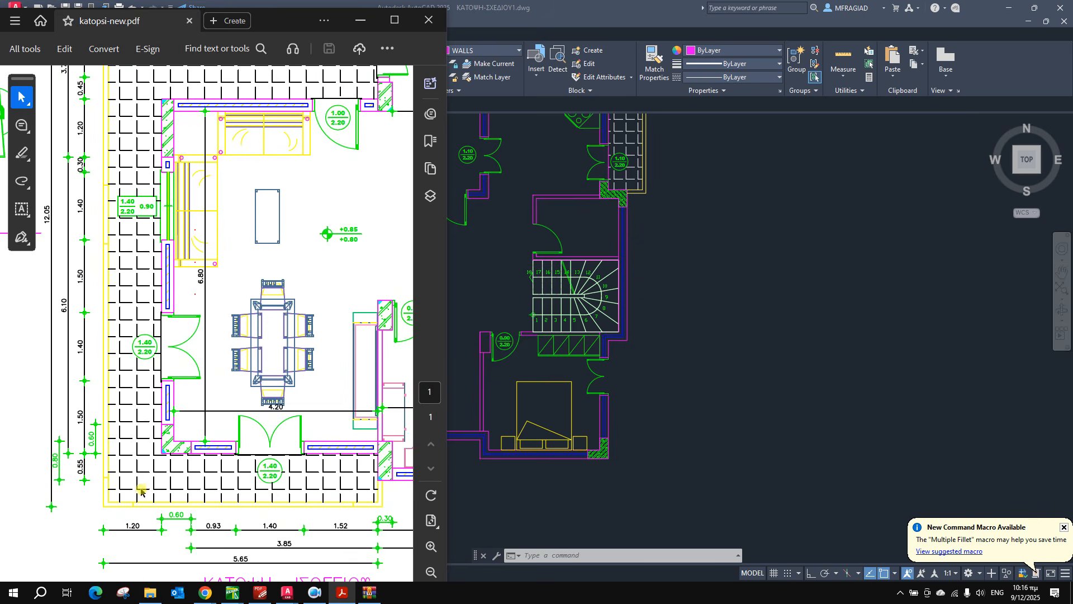
In AutoCAD, draw a 1.2 helper line left from the living room's upper-left outer corner, continuing down as the veranda's left edge past the bottom wall.
{"action": "left_click", "coordinate": [756, 347]}
{"action": "scroll", "coordinate": [794, 358], "scroll_direction": "down", "scroll_amount": 2}
{"action": "scroll", "coordinate": [637, 312], "scroll_direction": "up", "scroll_amount": 2}
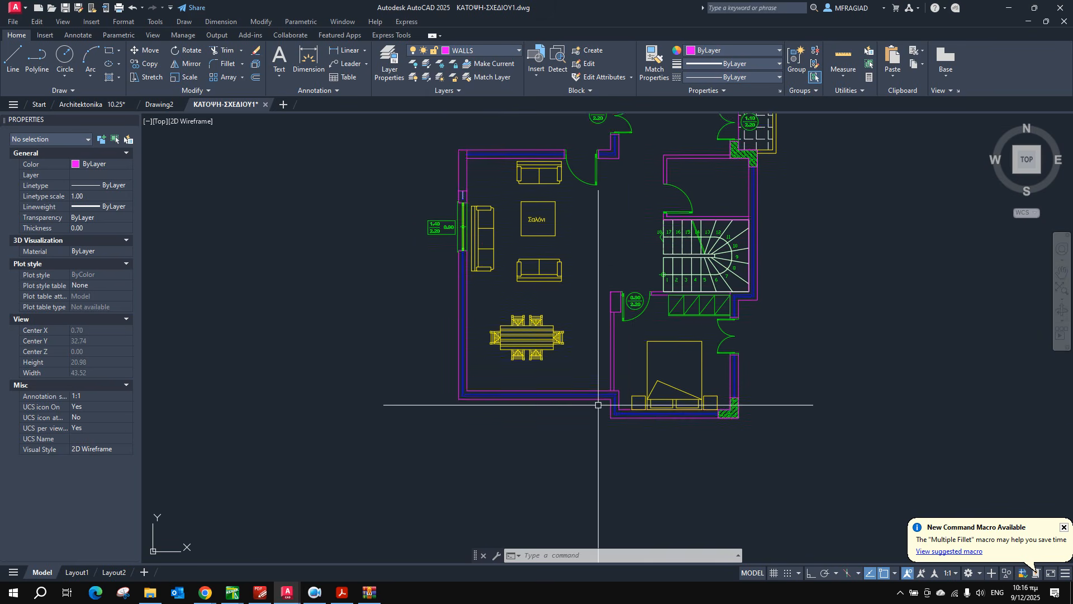
{"action": "middle_click_drag", "start_coordinate": [636, 312], "coordinate": [550, 425]}
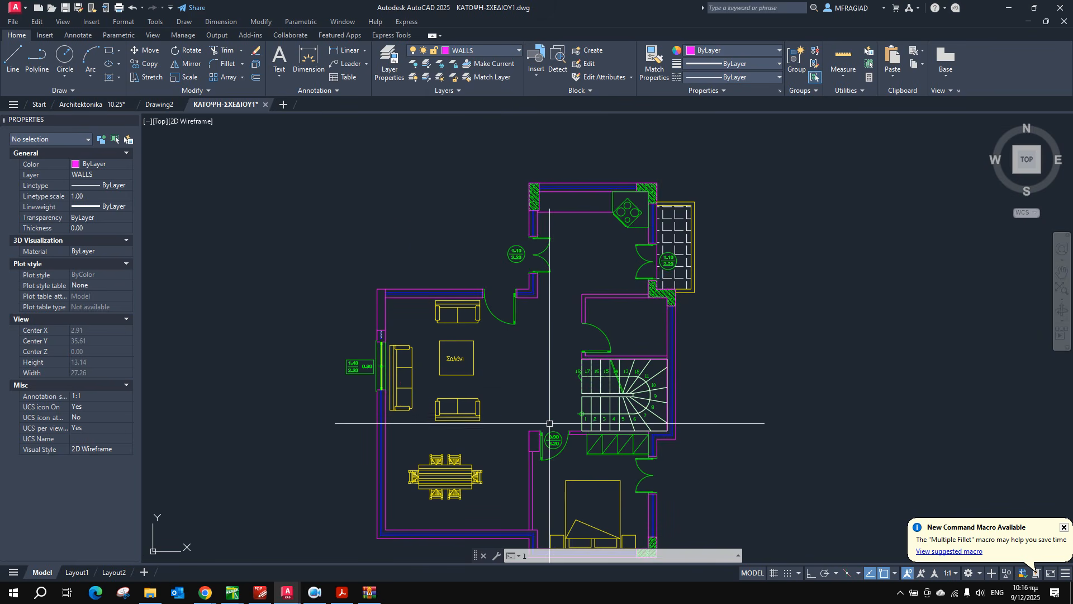
{"action": "key", "text": "Return"}
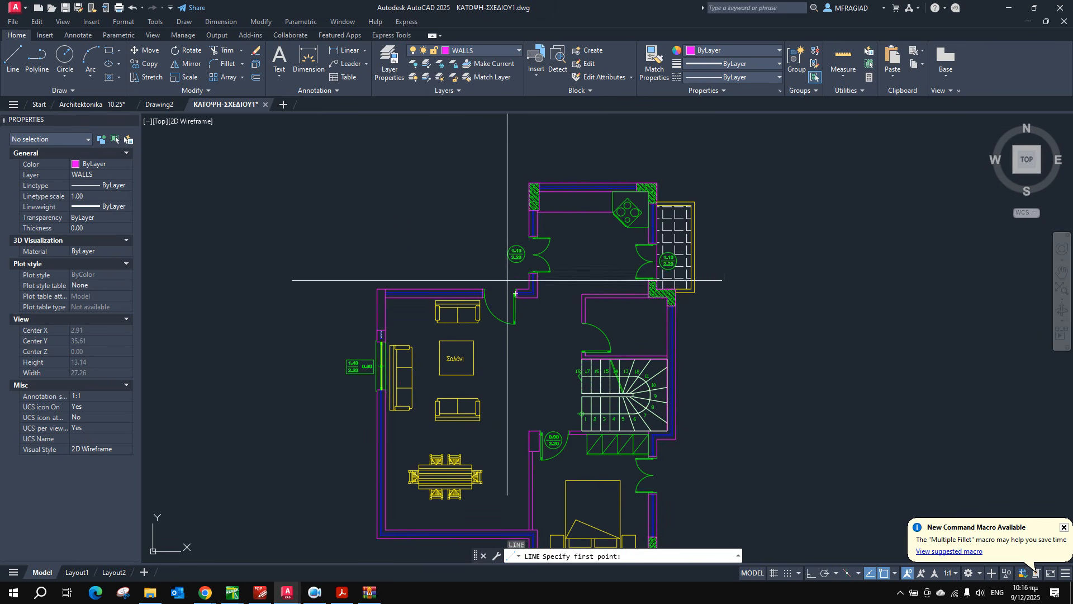
{"action": "left_click", "coordinate": [377, 289]}
{"action": "type", "text": "1.2"}
{"action": "key", "text": "Return"}
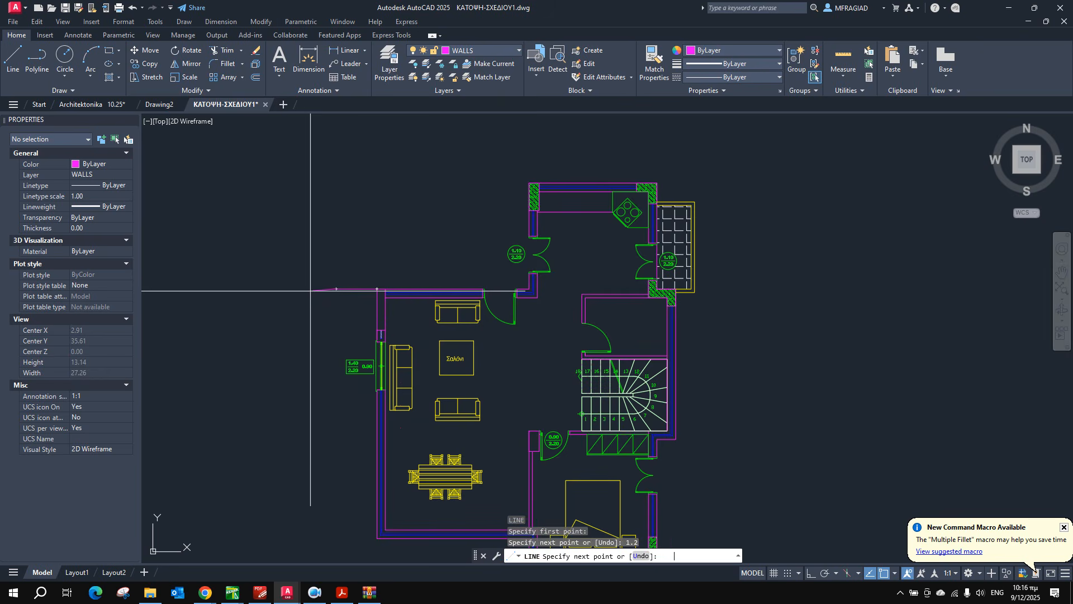
{"action": "scroll", "coordinate": [324, 291], "scroll_direction": "down", "scroll_amount": 4}
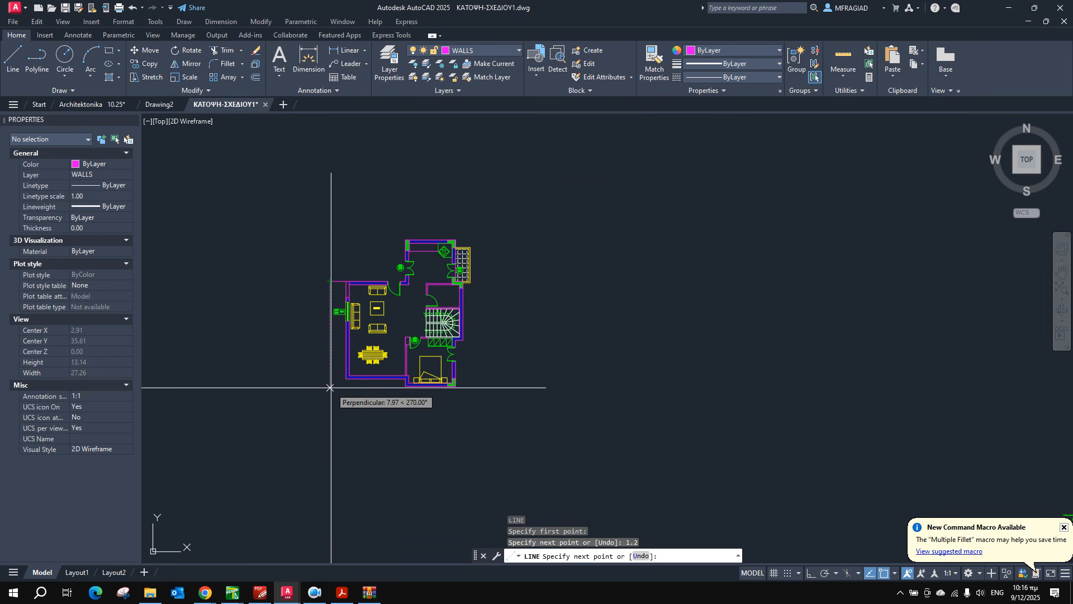
{"action": "key", "text": "F8"}
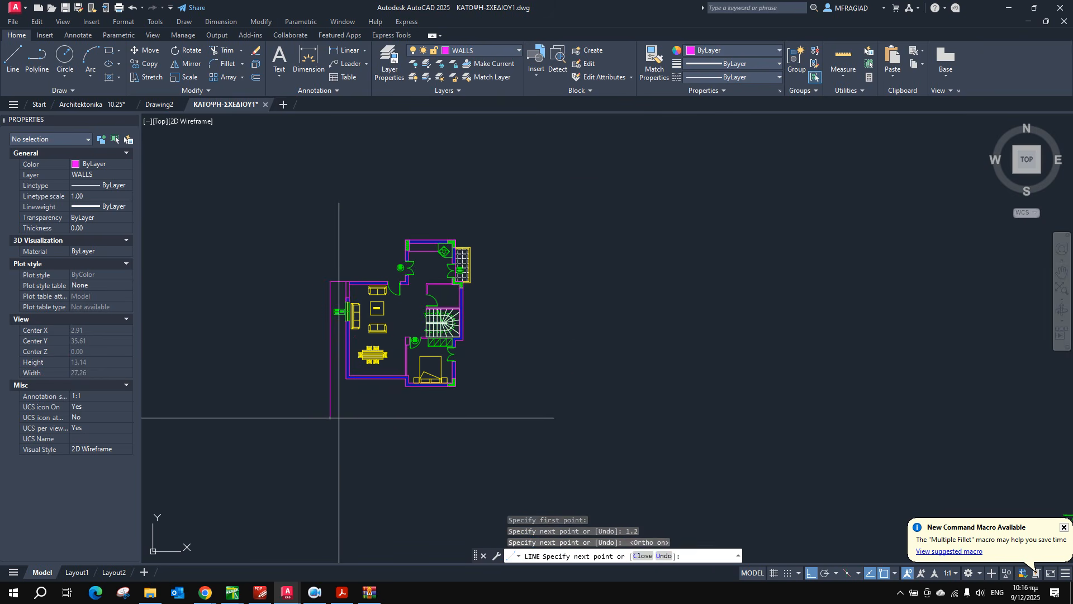
{"action": "left_click", "coordinate": [347, 402]}
{"action": "key", "text": "Escape"}
Draw a 1.2 helper line down from the living room's lower-left outer corner, continuing left across the veranda's left edge.
{"action": "scroll", "coordinate": [367, 250], "scroll_direction": "up", "scroll_amount": 3}
{"action": "scroll", "coordinate": [367, 249], "scroll_direction": "up", "scroll_amount": 2}
{"action": "right_click", "coordinate": [412, 193]}
{"action": "left_click", "coordinate": [426, 202]}
{"action": "scroll", "coordinate": [365, 215], "scroll_direction": "down", "scroll_amount": 3}
{"action": "scroll", "coordinate": [314, 365], "scroll_direction": "up", "scroll_amount": 5}
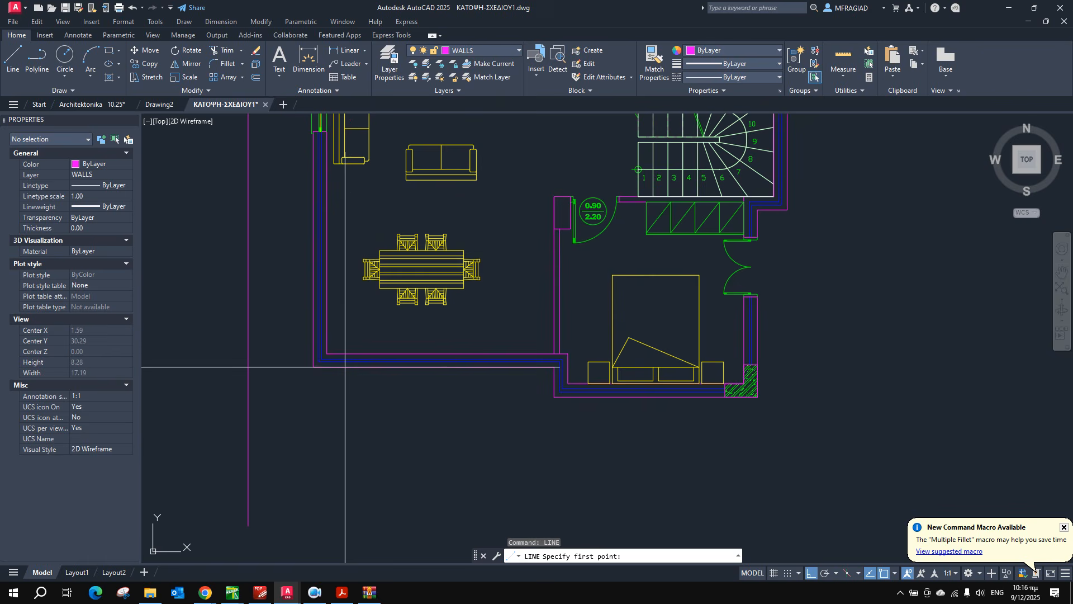
{"action": "left_click", "coordinate": [313, 367]}
{"action": "type", "text": "1.2"}
{"action": "key", "text": "Return"}
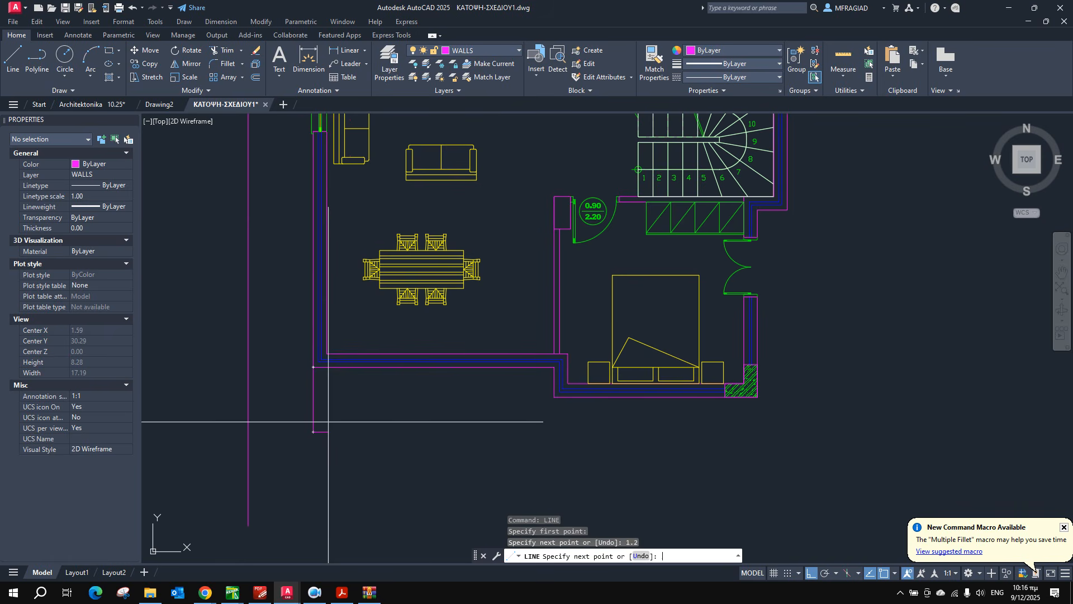
{"action": "left_click", "coordinate": [221, 431]}
{"action": "key", "text": "Escape"}
Stretch the veranda's bottom edge right to just past the bedroom wall's corner and erase the vertical 1.2 helper line.
{"action": "left_click", "coordinate": [287, 432]}
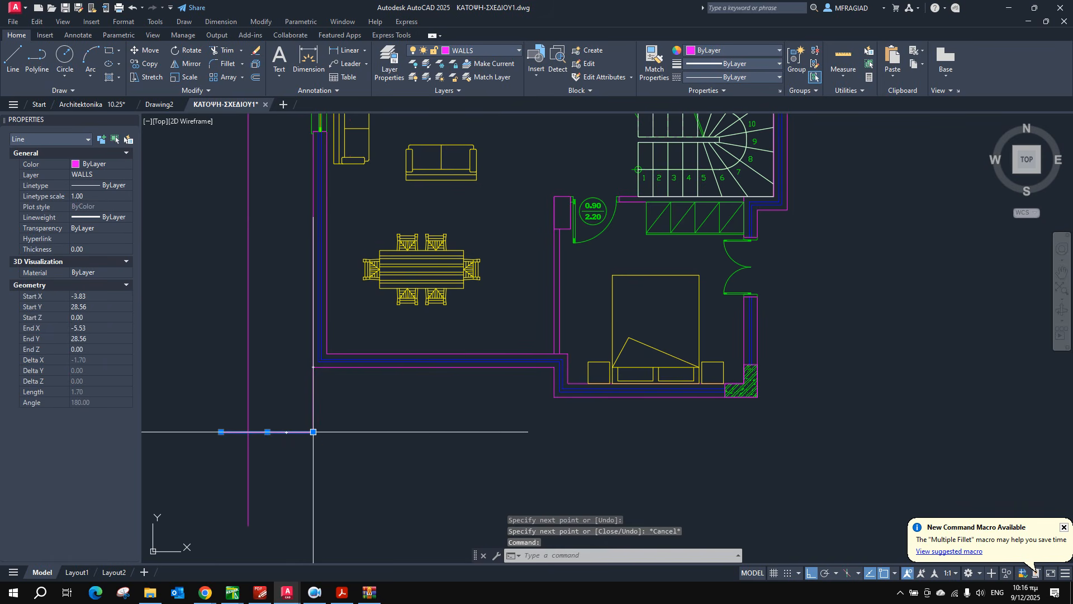
{"action": "left_click", "coordinate": [313, 432]}
{"action": "left_click", "coordinate": [570, 432]}
{"action": "key", "text": "Escape"}
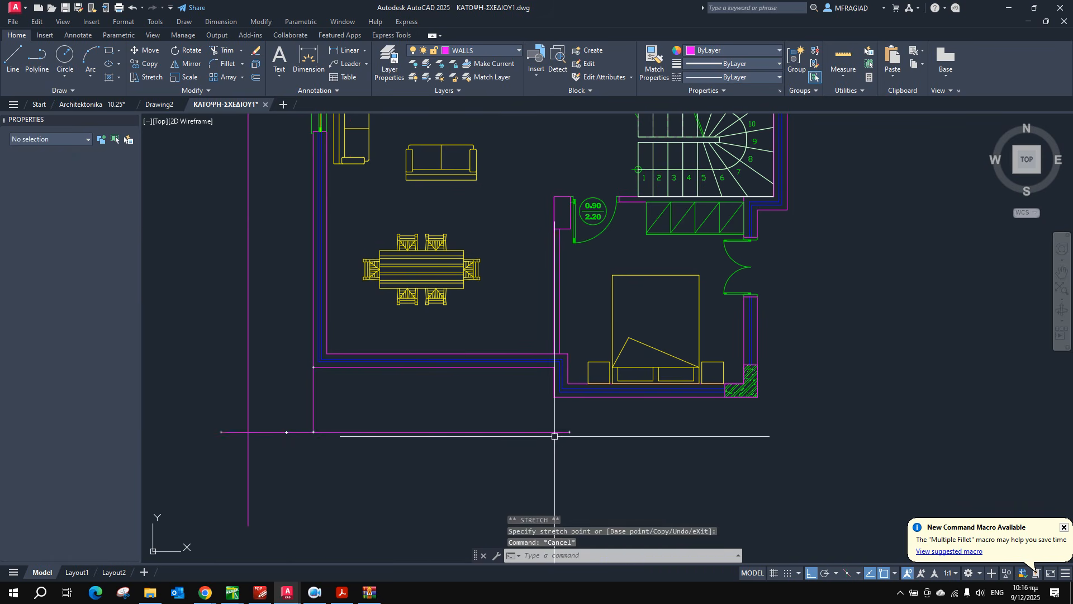
{"action": "scroll", "coordinate": [477, 426], "scroll_direction": "down", "scroll_amount": 2}
{"action": "left_click", "coordinate": [380, 398]}
{"action": "left_click", "coordinate": [367, 401]}
{"action": "key", "text": "Delete"}
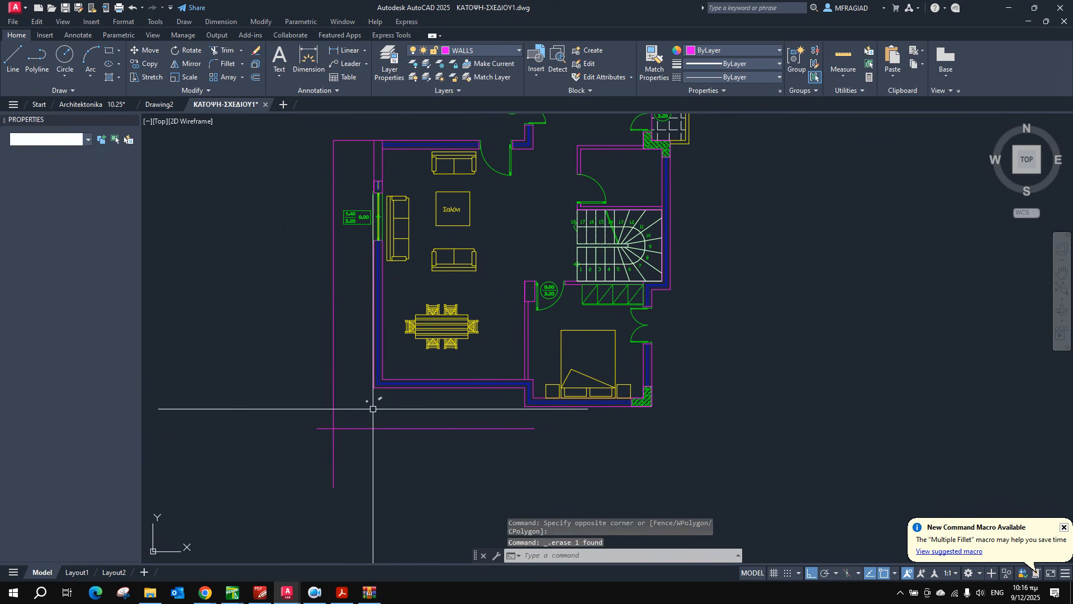
Fillet the veranda's left and bottom edges into a sharp corner.
{"action": "key", "text": "Return"}
{"action": "left_click", "coordinate": [353, 426]}
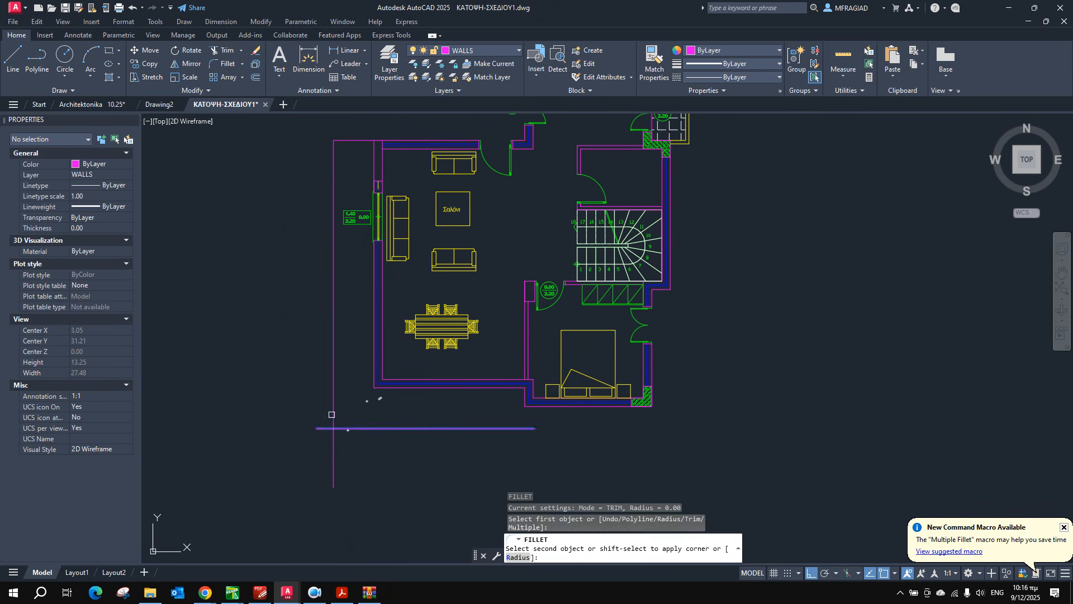
{"action": "left_click", "coordinate": [333, 414]}
{"action": "key", "text": "Escape"}
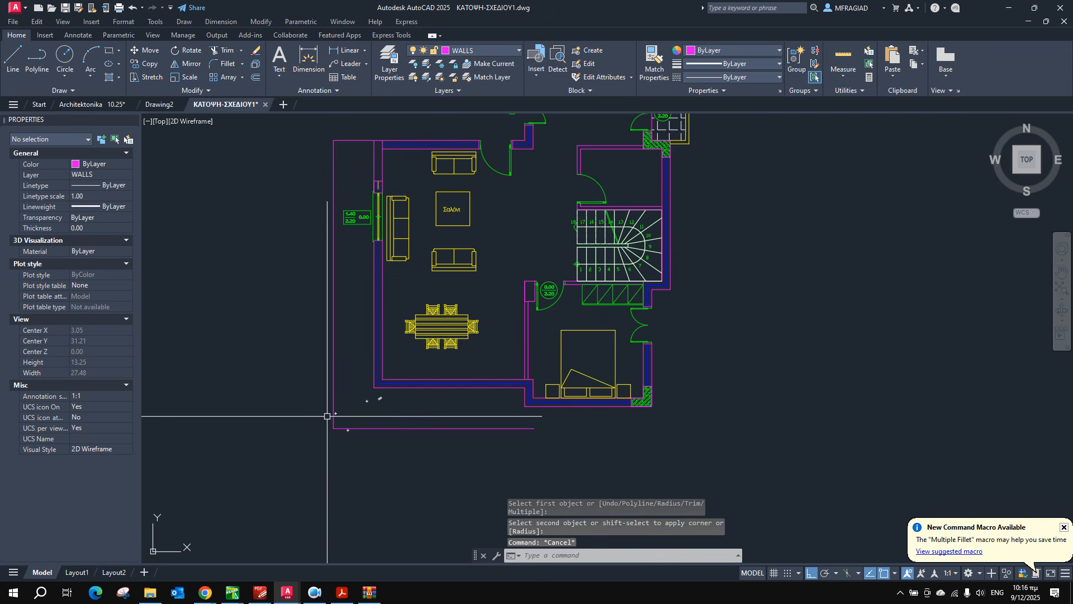
Draw a 12.05 line up from the veranda's lower-left corner, continuing right as the top edge to just past the kitchen column's outer face.
{"action": "type", "text": "l"}
{"action": "key", "text": "Return"}
{"action": "left_click", "coordinate": [334, 428]}
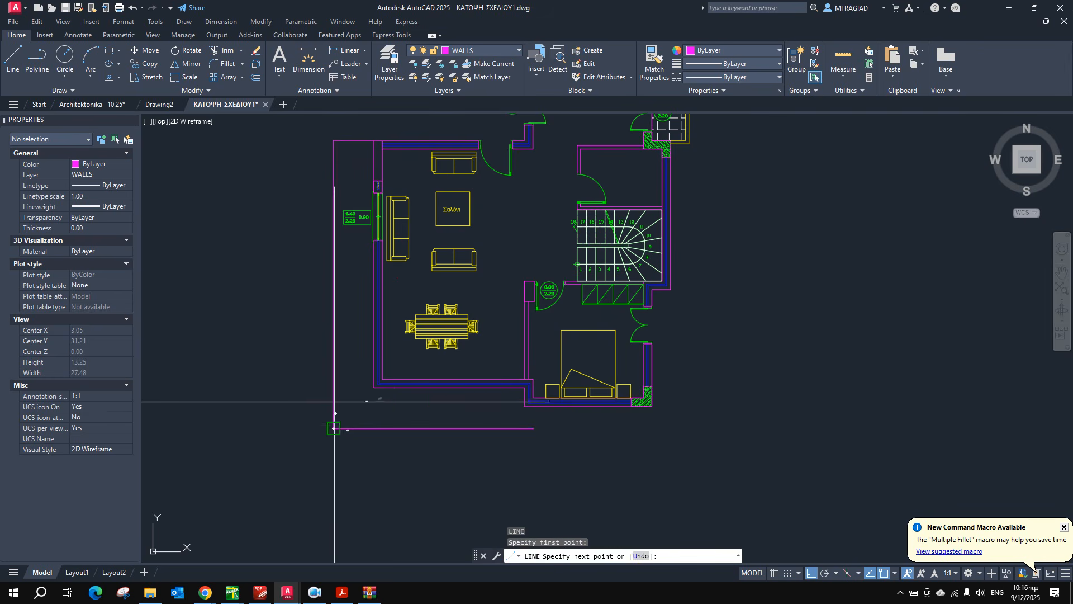
{"action": "type", "text": "12.0"}
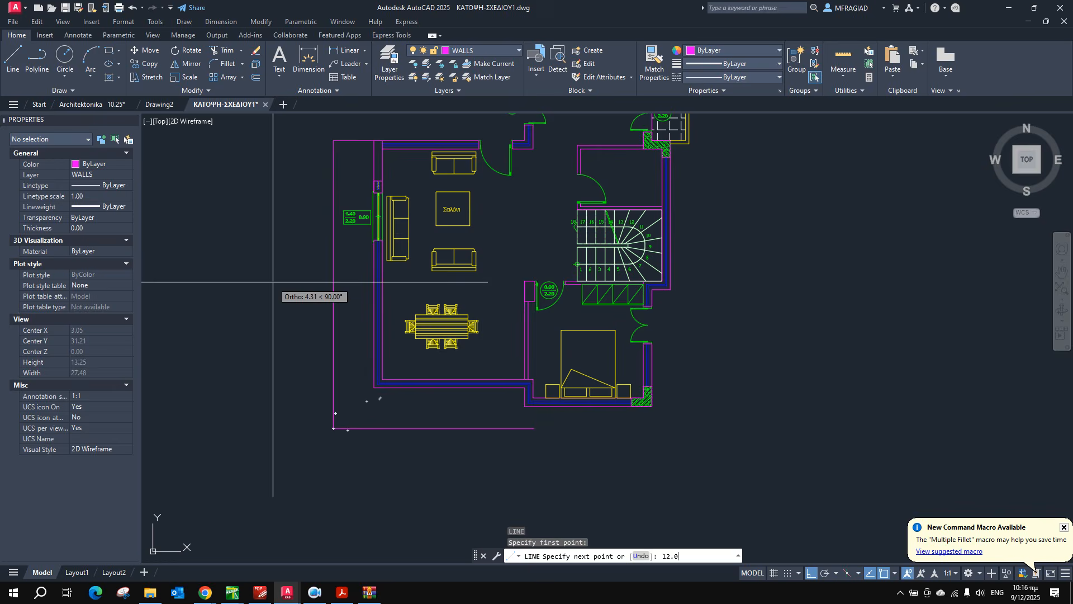
{"action": "type", "text": "5"}
{"action": "key", "text": "Return"}
{"action": "scroll", "coordinate": [274, 285], "scroll_direction": "down", "scroll_amount": 3}
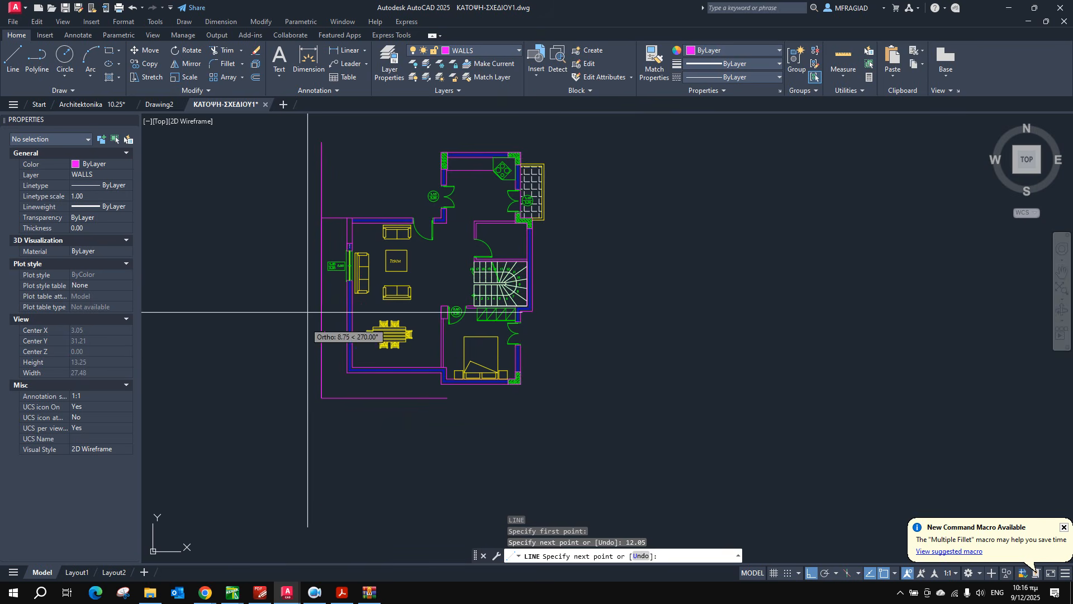
{"action": "scroll", "coordinate": [441, 142], "scroll_direction": "up", "scroll_amount": 3}
{"action": "left_click", "coordinate": [442, 143]}
{"action": "scroll", "coordinate": [425, 185], "scroll_direction": "down", "scroll_amount": 4}
{"action": "key", "text": "Escape"}
Erase the horizontal 1.2 helper line and the shorter duplicate of the veranda's left edge, keeping the 12.05 line.
{"action": "scroll", "coordinate": [360, 235], "scroll_direction": "up", "scroll_amount": 2}
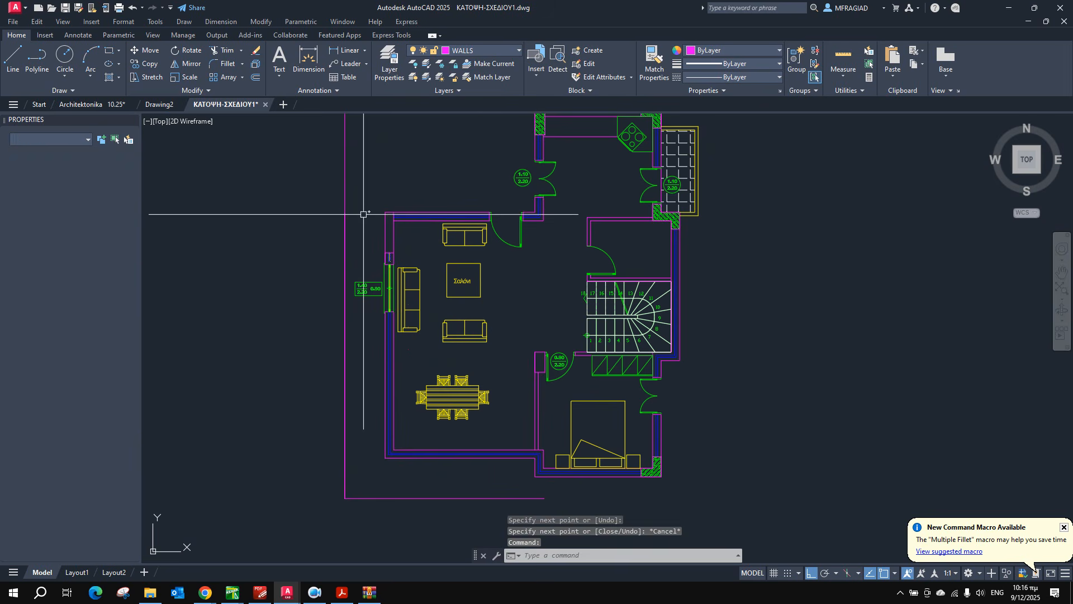
{"action": "left_click", "coordinate": [345, 235]}
{"action": "key", "text": "Delete"}
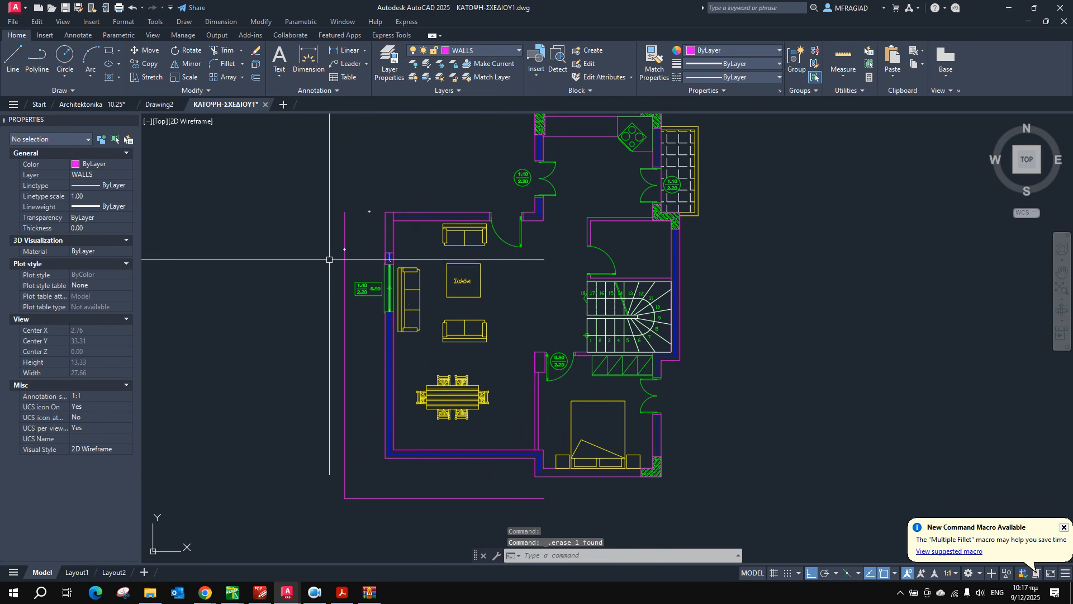
{"action": "left_click", "coordinate": [323, 206]}
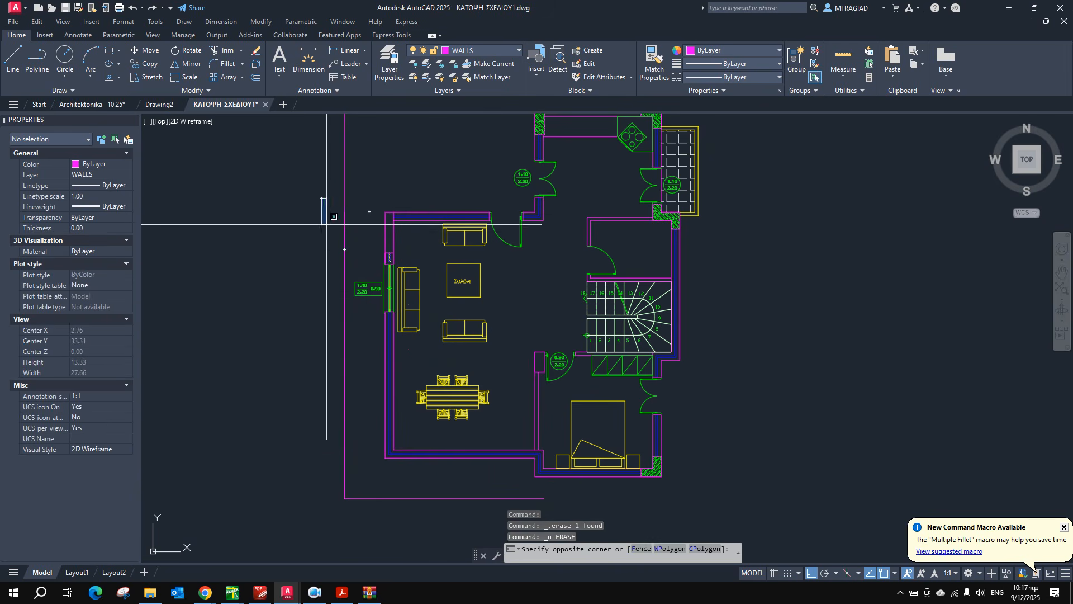
{"action": "left_click", "coordinate": [364, 510]}
{"action": "mouse_move", "coordinate": [344, 497]}
{"action": "key", "text": "Delete"}
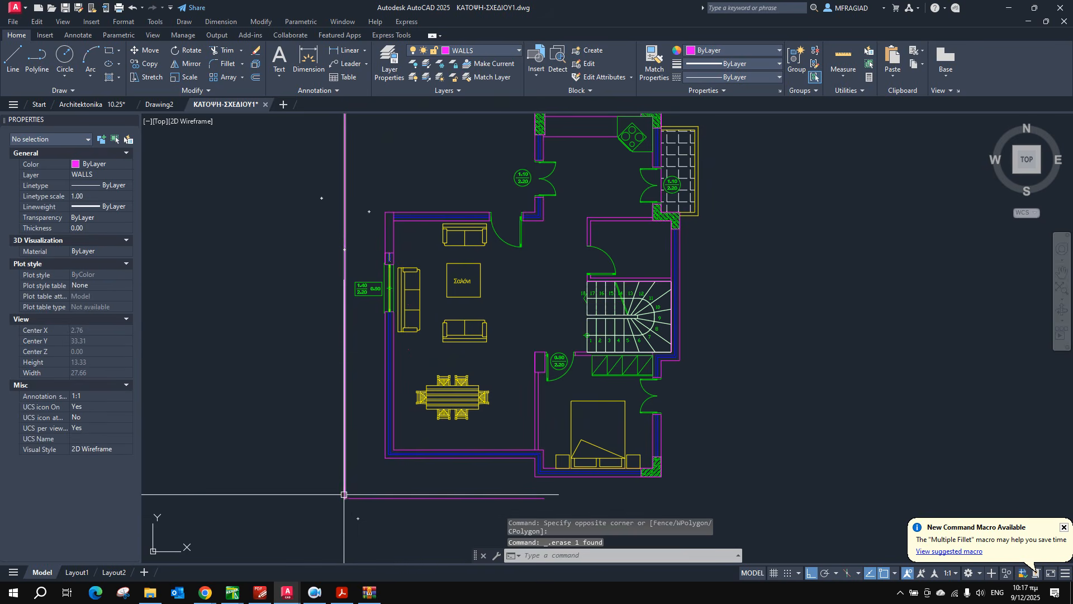
Check the veranda's end in the PDF and draw its closing line from the bedroom wall's lower-left outer corner straight down to the bottom edge.
{"action": "left_click", "coordinate": [341, 592]}
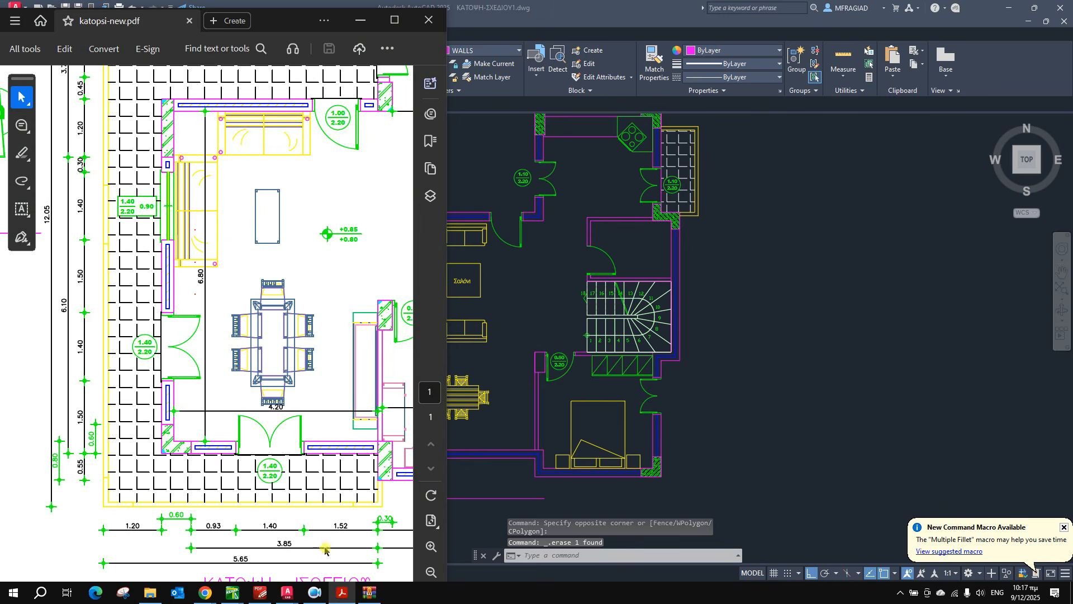
{"action": "left_click", "coordinate": [557, 482]}
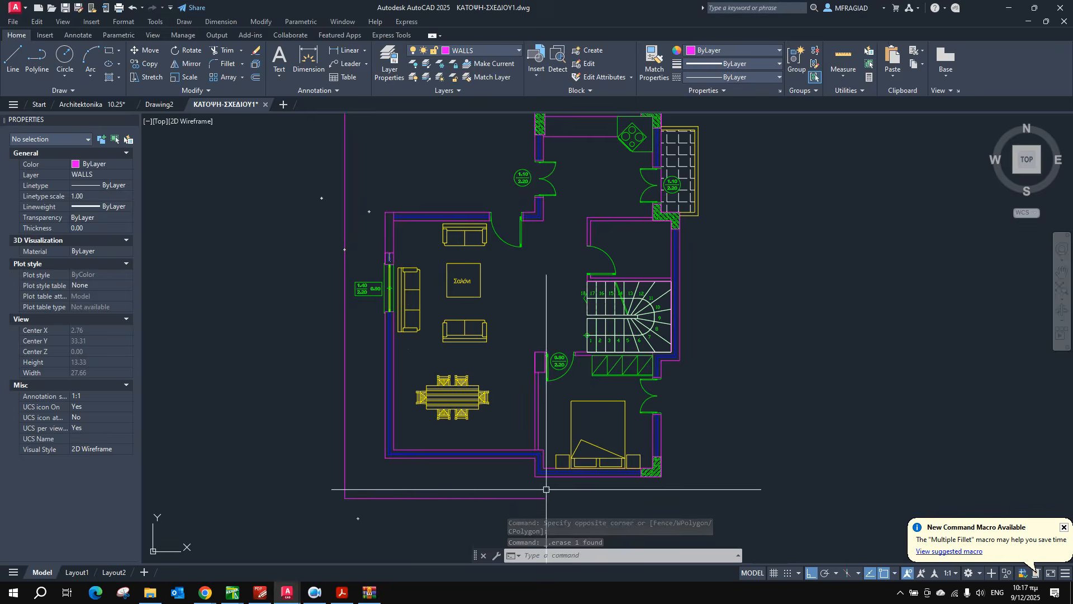
{"action": "scroll", "coordinate": [546, 469], "scroll_direction": "up", "scroll_amount": 6}
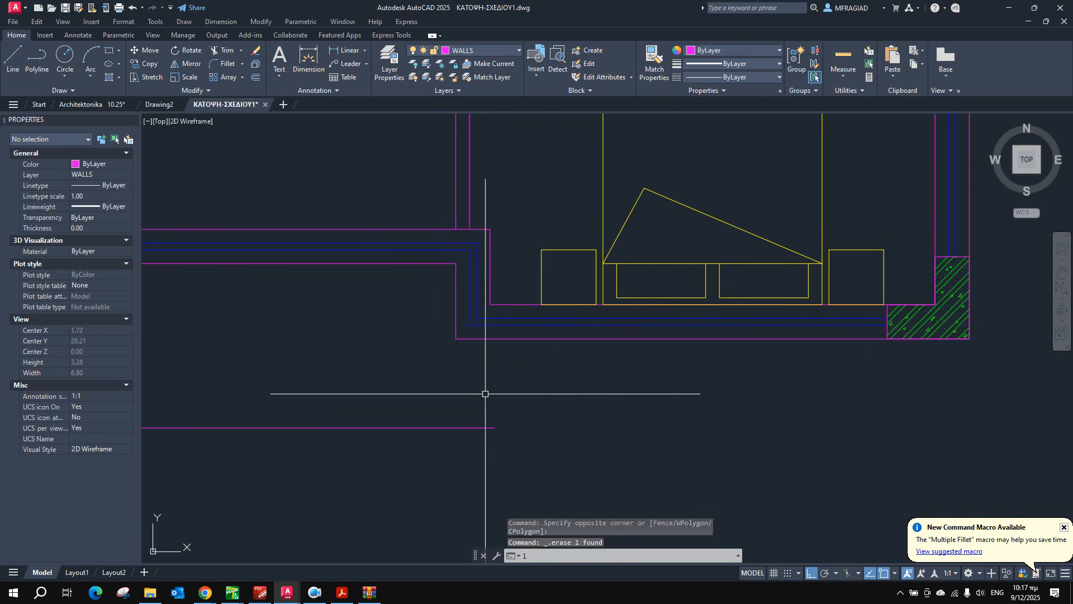
{"action": "type", "text": "l"}
{"action": "key", "text": "Return"}
{"action": "left_click", "coordinate": [456, 338]}
{"action": "left_click", "coordinate": [456, 428]}
{"action": "key", "text": "Escape"}
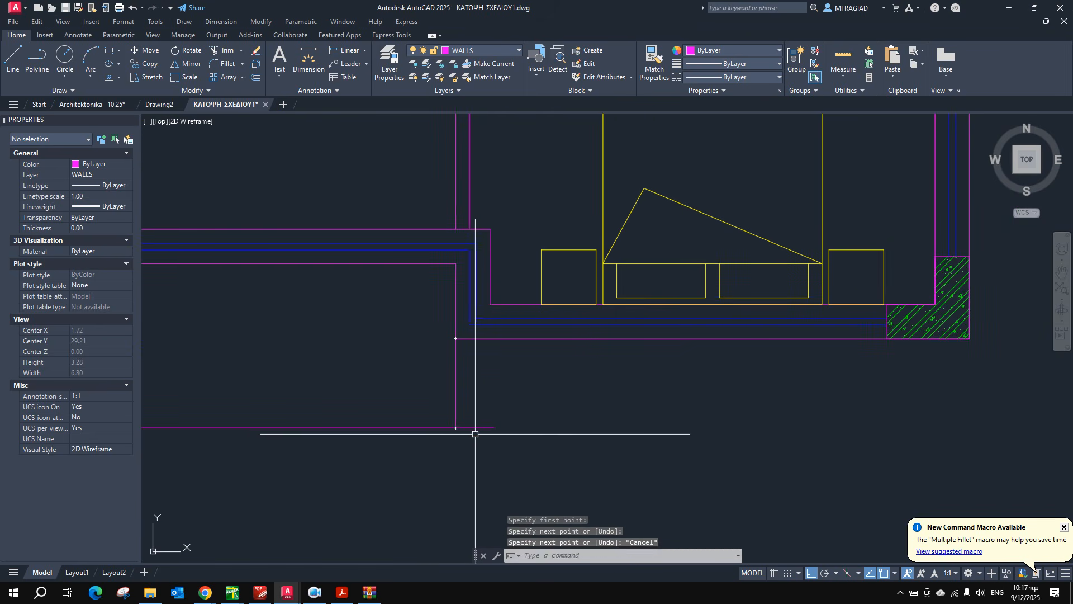
{"action": "left_click", "coordinate": [480, 432]}
{"action": "left_click", "coordinate": [476, 426]}
{"action": "key", "text": "Escape"}
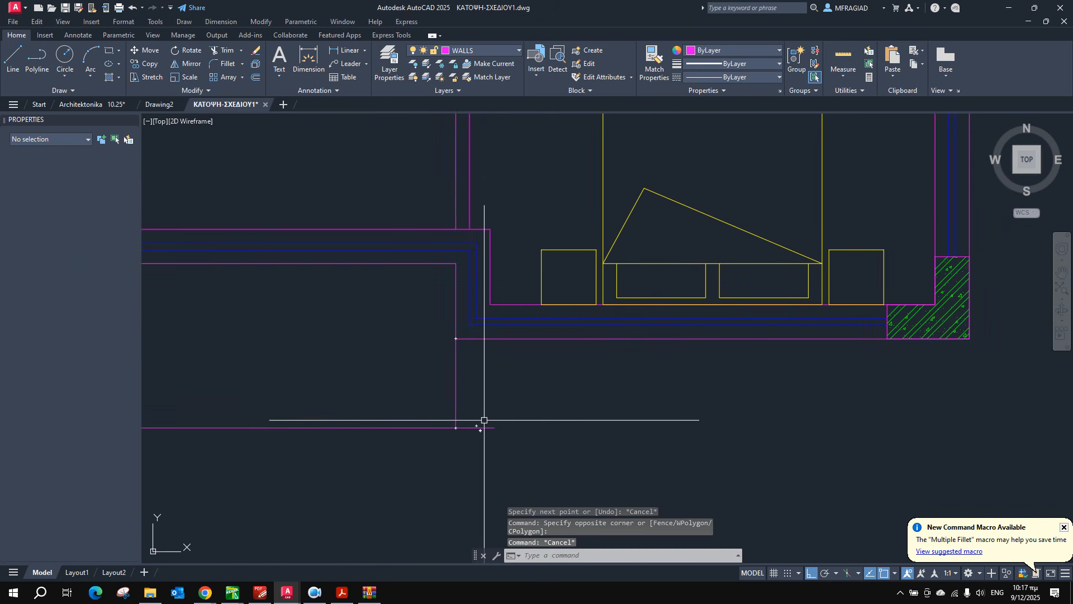
Offset the veranda's closing line 0.1 to the outside and its bottom edge 0.1 to the inside.
{"action": "type", "text": "o"}
{"action": "key", "text": "Return"}
{"action": "type", "text": "0"}
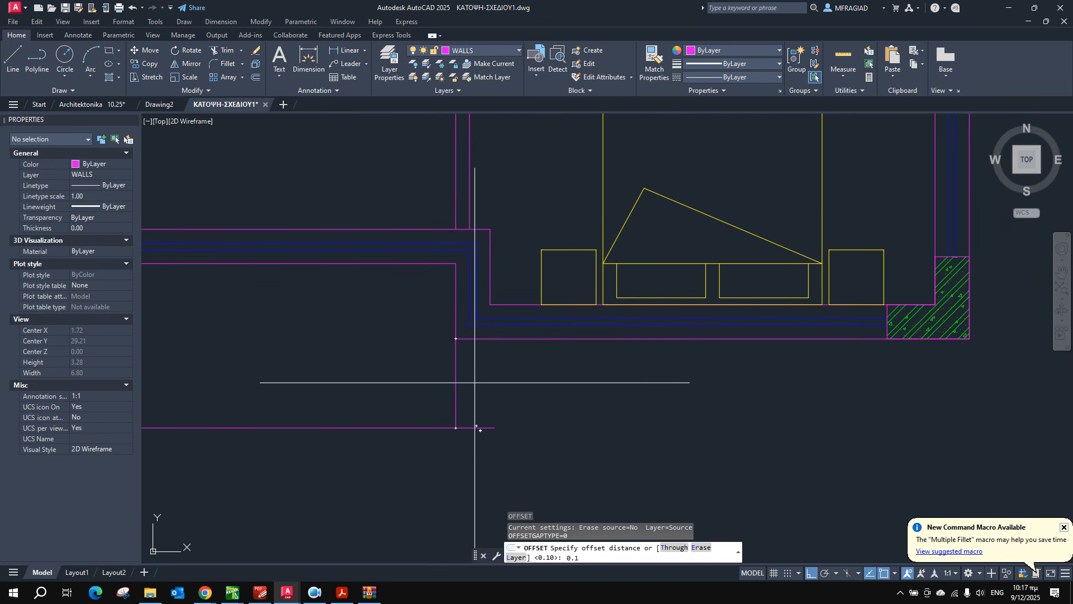
{"action": "type", "text": ".1"}
{"action": "key", "text": "Return"}
{"action": "left_click", "coordinate": [459, 395]}
{"action": "left_click", "coordinate": [479, 423]}
{"action": "key", "text": "Escape"}
{"action": "key", "text": "Return"}
{"action": "key", "text": "Return"}
{"action": "left_click", "coordinate": [442, 428]}
{"action": "left_click", "coordinate": [438, 404]}
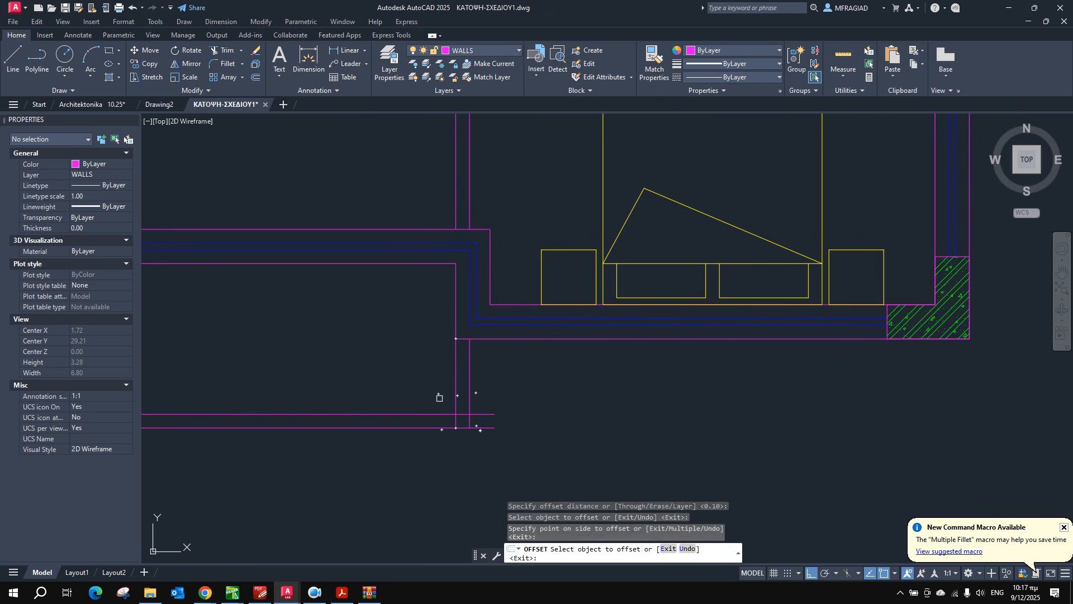
Fillet the inner and the outer parapet lines into sharp corners at the veranda's lower-right end.
{"action": "type", "text": "f"}
{"action": "key", "text": "Return"}
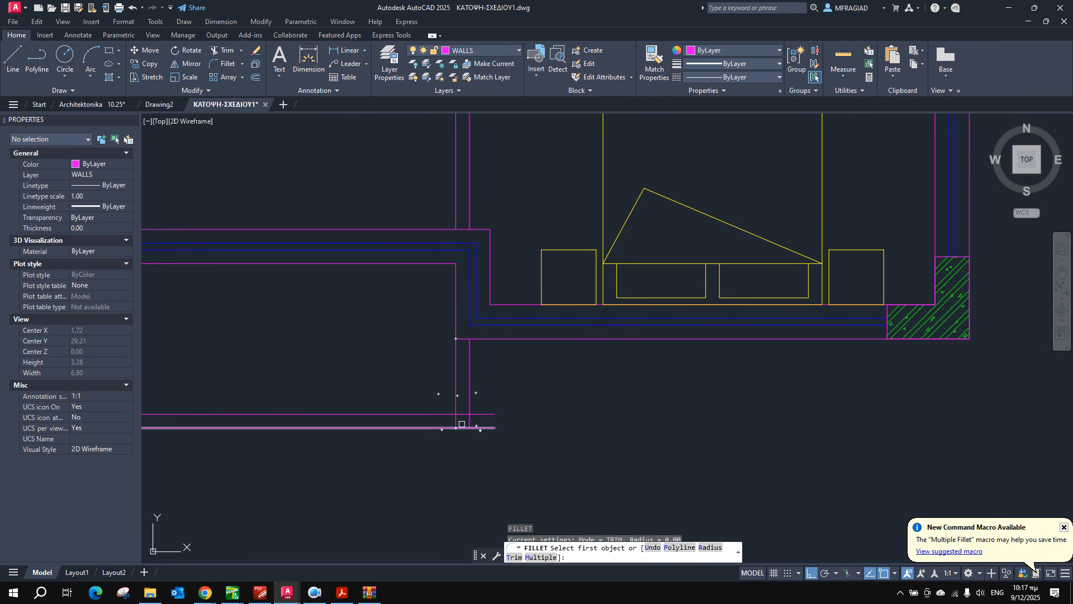
{"action": "left_click", "coordinate": [456, 394]}
{"action": "left_click", "coordinate": [449, 413]}
{"action": "right_click", "coordinate": [458, 394]}
{"action": "left_click", "coordinate": [464, 393]}
{"action": "key", "text": "Escape"}
{"action": "right_click", "coordinate": [486, 385]}
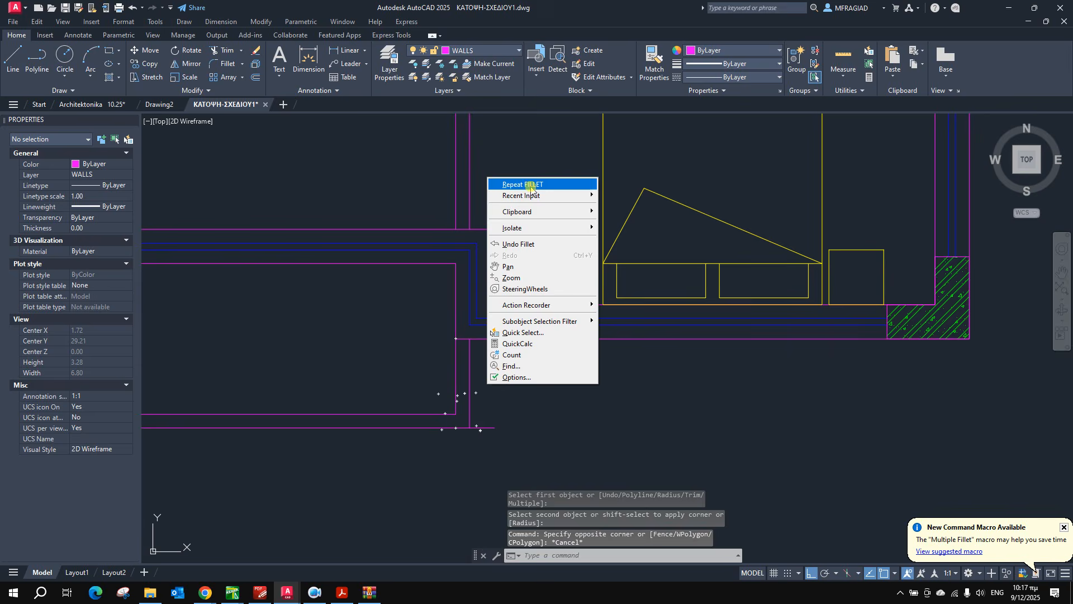
{"action": "key", "text": "Escape"}
{"action": "right_click", "coordinate": [522, 351]}
{"action": "left_click", "coordinate": [531, 352]}
{"action": "left_click", "coordinate": [469, 401]}
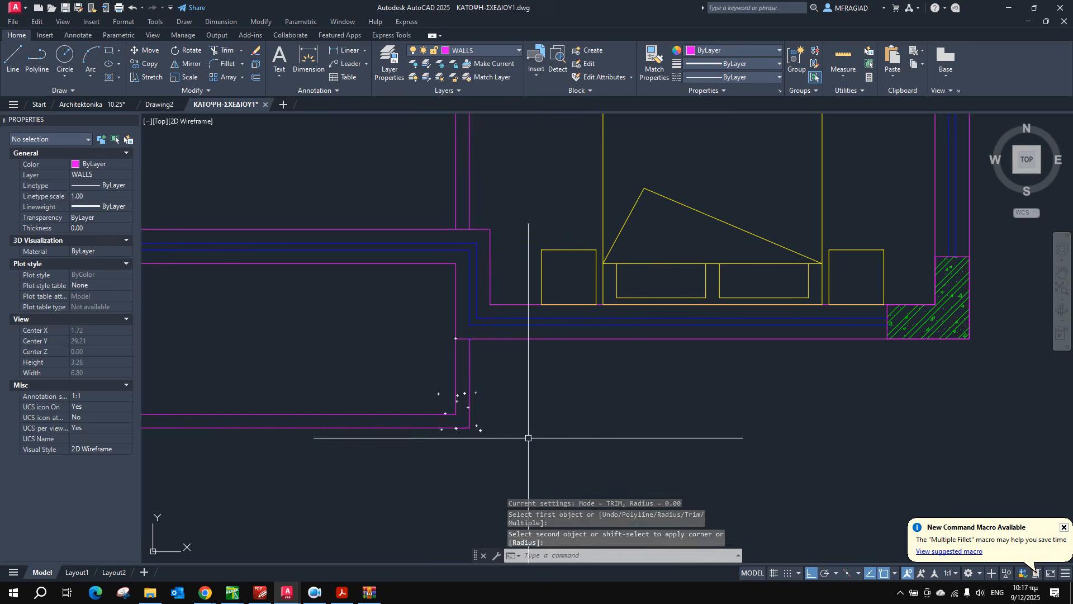
Offset the veranda's left edge 0.1 to the inside.
{"action": "scroll", "coordinate": [478, 437], "scroll_direction": "down", "scroll_amount": 5}
{"action": "scroll", "coordinate": [344, 402], "scroll_direction": "up", "scroll_amount": 4}
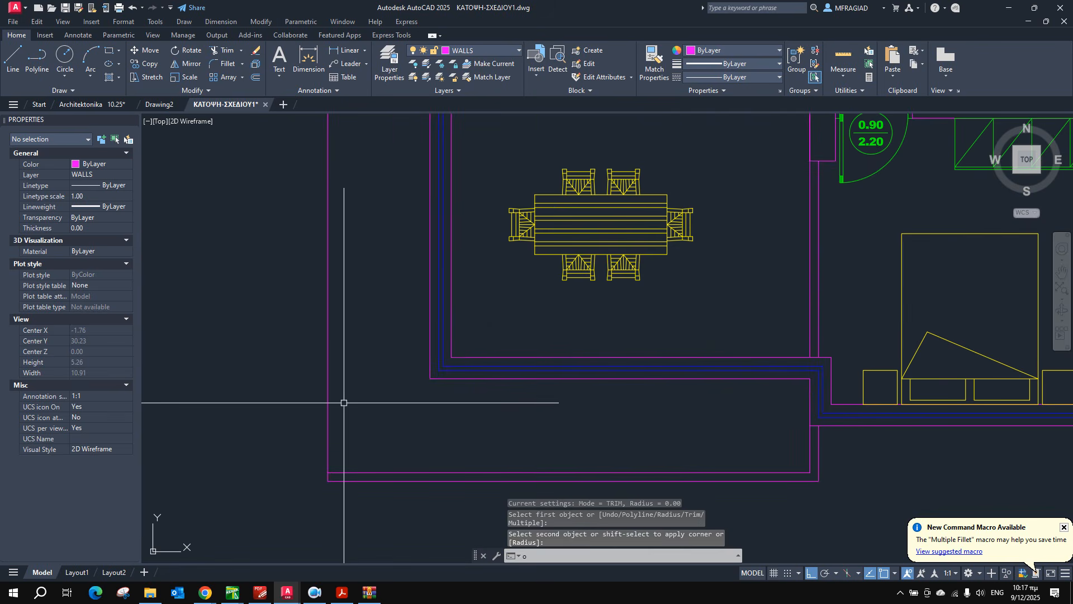
{"action": "key", "text": "Return"}
{"action": "type", "text": "0.1"}
{"action": "key", "text": "Return"}
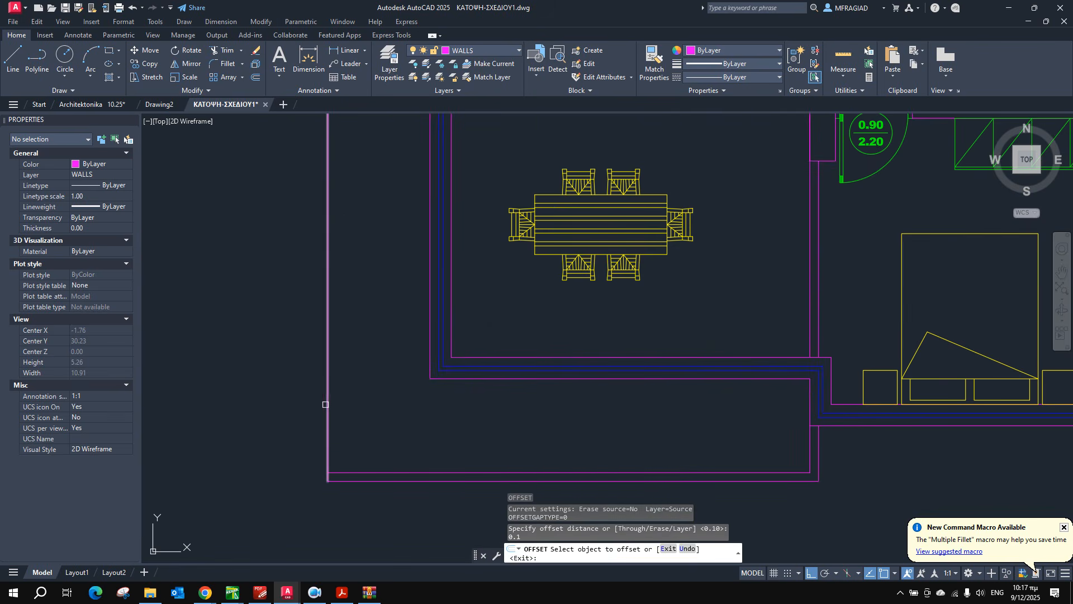
{"action": "left_click", "coordinate": [325, 404]}
{"action": "left_click", "coordinate": [360, 404]}
{"action": "key", "text": "Escape"}
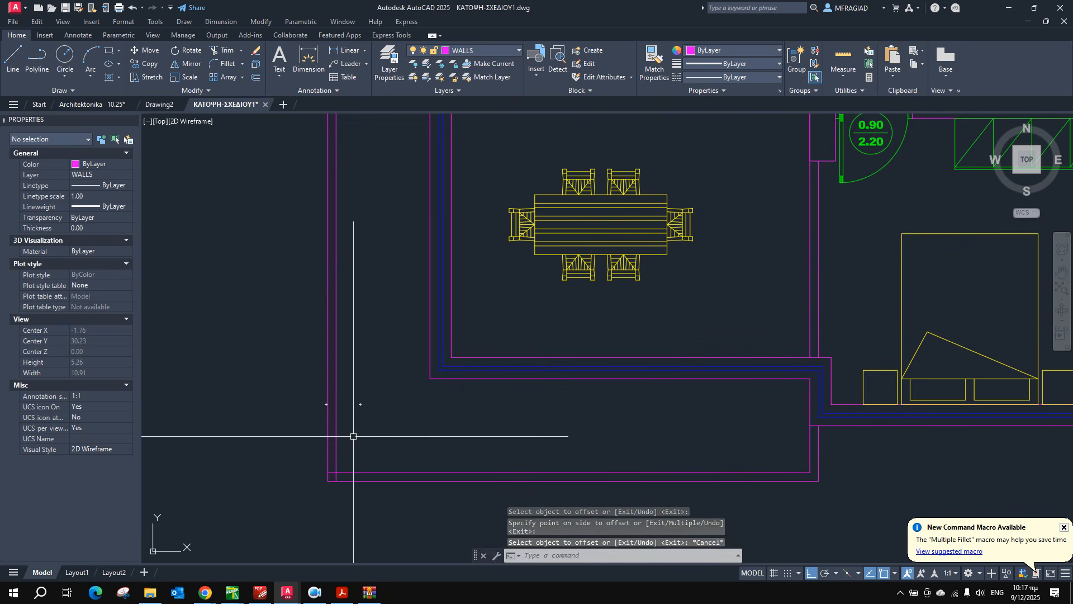
Fillet the inner left and inner bottom parapet lines into a sharp corner at the veranda's lower-left.
{"action": "type", "text": "f"}
{"action": "key", "text": "Return"}
{"action": "left_click", "coordinate": [349, 472]}
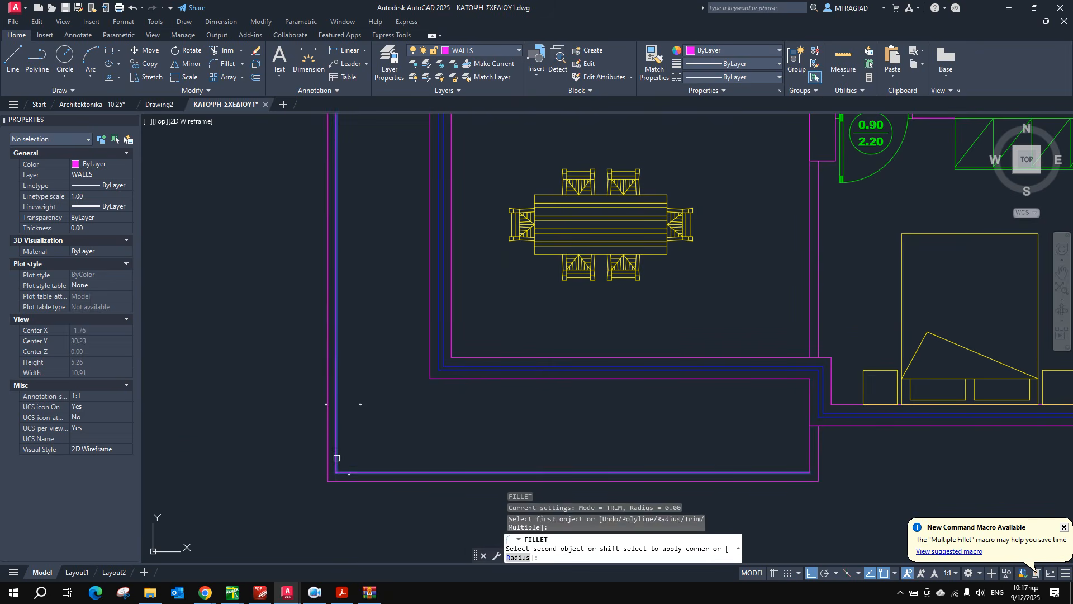
{"action": "left_click", "coordinate": [336, 457]}
Offset the veranda's top edge 0.1 to the inside.
{"action": "scroll", "coordinate": [337, 457], "scroll_direction": "down", "scroll_amount": 4}
{"action": "scroll", "coordinate": [395, 193], "scroll_direction": "up", "scroll_amount": 6}
{"action": "type", "text": "o"}
{"action": "key", "text": "Return"}
{"action": "type", "text": "0.1"}
{"action": "key", "text": "Return"}
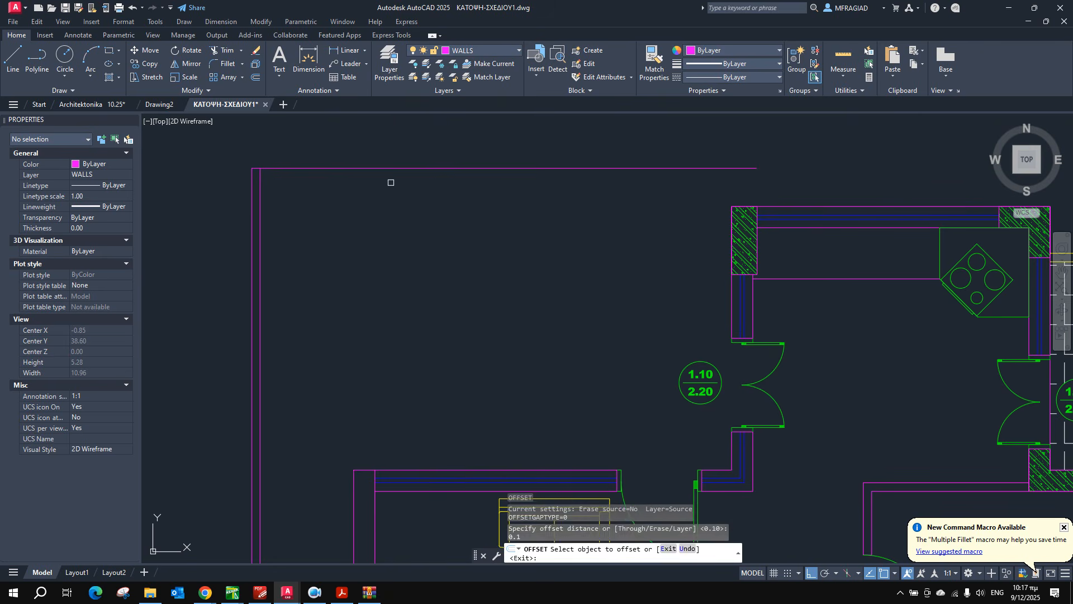
{"action": "left_click", "coordinate": [397, 166]}
{"action": "left_click", "coordinate": [395, 206]}
Fillet the inner left and inner top parapet lines into a sharp corner at the veranda's upper-left.
{"action": "key", "text": "Escape"}
{"action": "type", "text": "f"}
{"action": "key", "text": "Return"}
{"action": "left_click", "coordinate": [261, 194]}
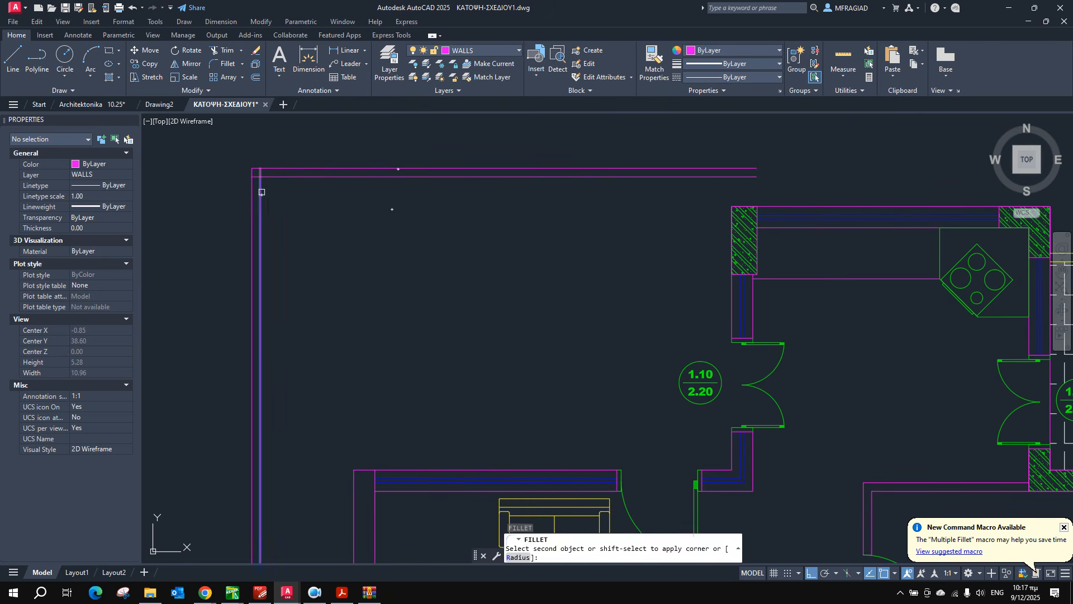
Check the veranda's upper-right end in the PDF and draw a vertical line from the kitchen column's upper-left corner up to the inner parapet line.
{"action": "left_click", "coordinate": [335, 596]}
{"action": "scroll", "coordinate": [295, 291], "scroll_direction": "down", "scroll_amount": 1, "text": "ctrl"}
{"action": "scroll", "coordinate": [310, 221], "scroll_direction": "up", "scroll_amount": 4, "text": "ctrl"}
{"action": "left_click", "coordinate": [617, 240]}
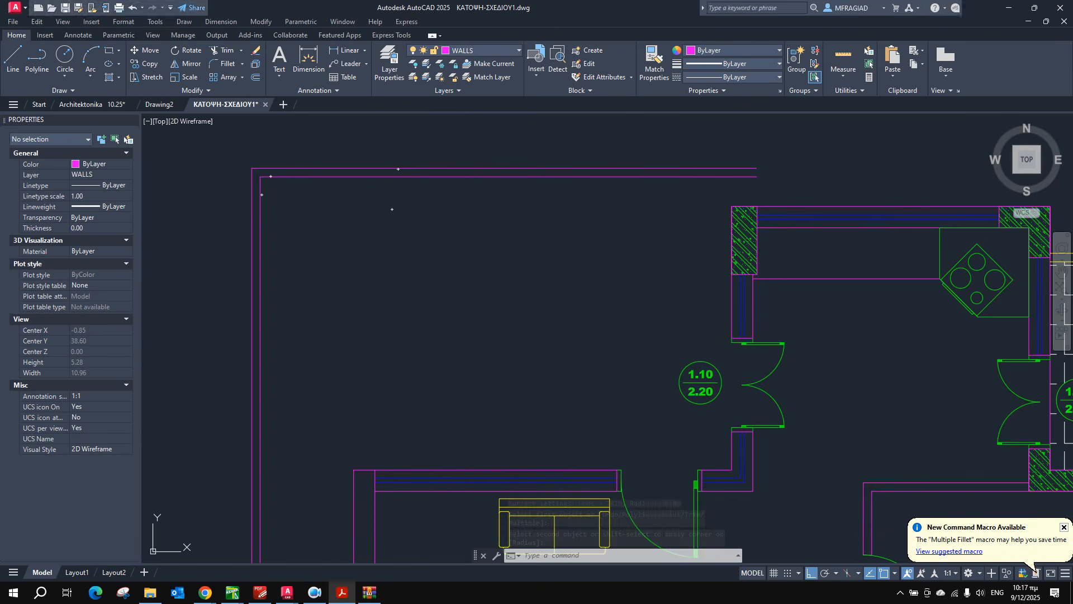
{"action": "type", "text": "l"}
{"action": "key", "text": "Return"}
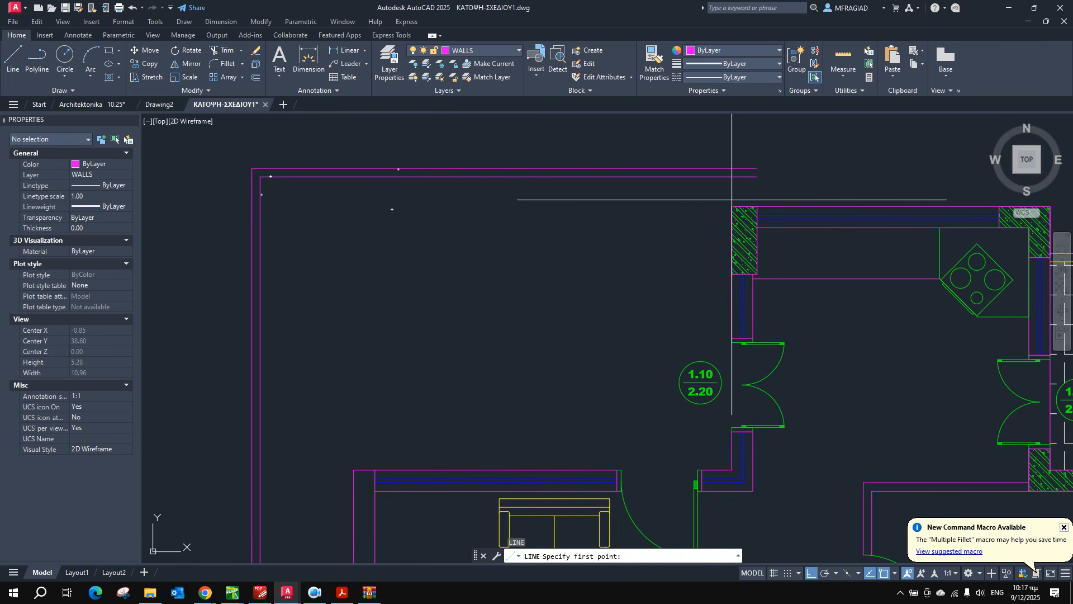
{"action": "scroll", "coordinate": [728, 179], "scroll_direction": "up", "scroll_amount": 4}
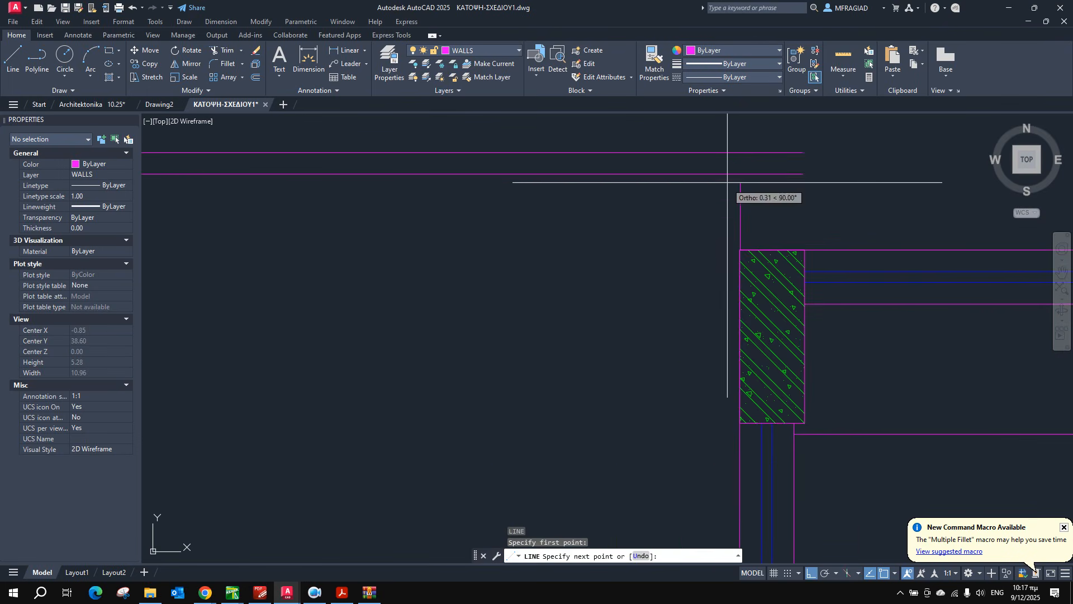
{"action": "left_click", "coordinate": [729, 177]}
{"action": "key", "text": "Escape"}
Offset the short vertical line above the kitchen column 0.1 to the right.
{"action": "type", "text": "o"}
{"action": "key", "text": "Return"}
{"action": "type", "text": "0.1"}
{"action": "key", "text": "Return"}
{"action": "left_click", "coordinate": [739, 200]}
{"action": "left_click", "coordinate": [768, 202]}
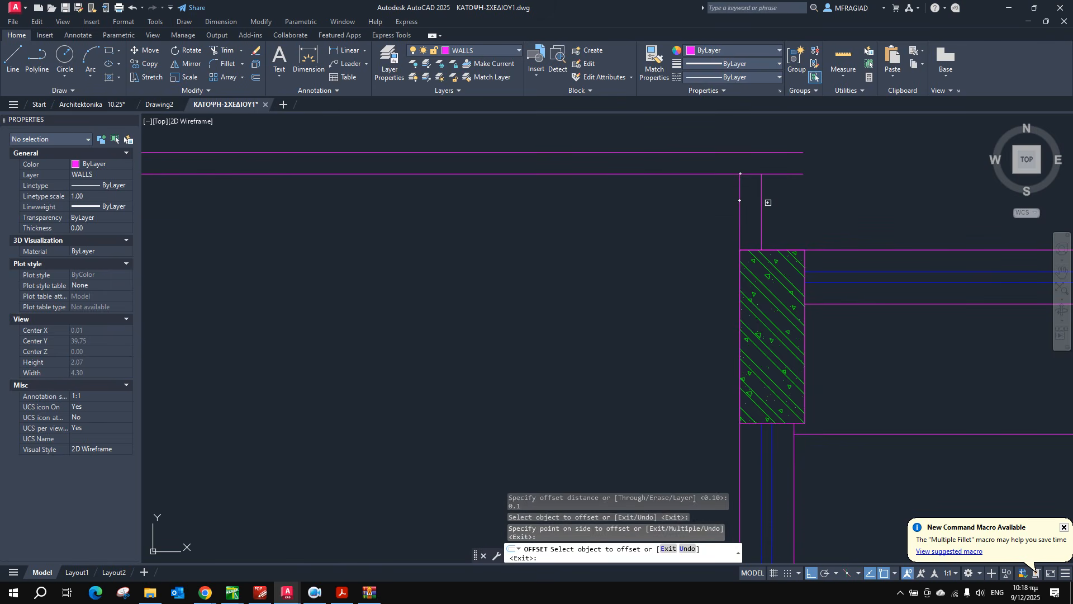
Fillet the outer and the inner parapet lines into sharp corners at the veranda's upper-right end above the column.
{"action": "key", "text": "Escape"}
{"action": "type", "text": "f"}
{"action": "key", "text": "Return"}
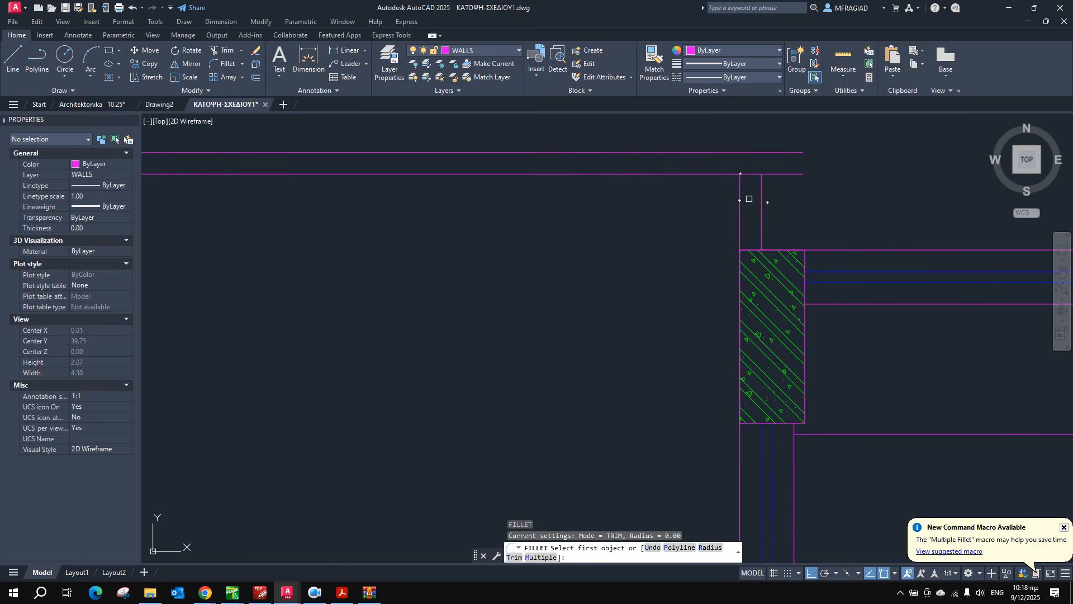
{"action": "left_click", "coordinate": [760, 185]}
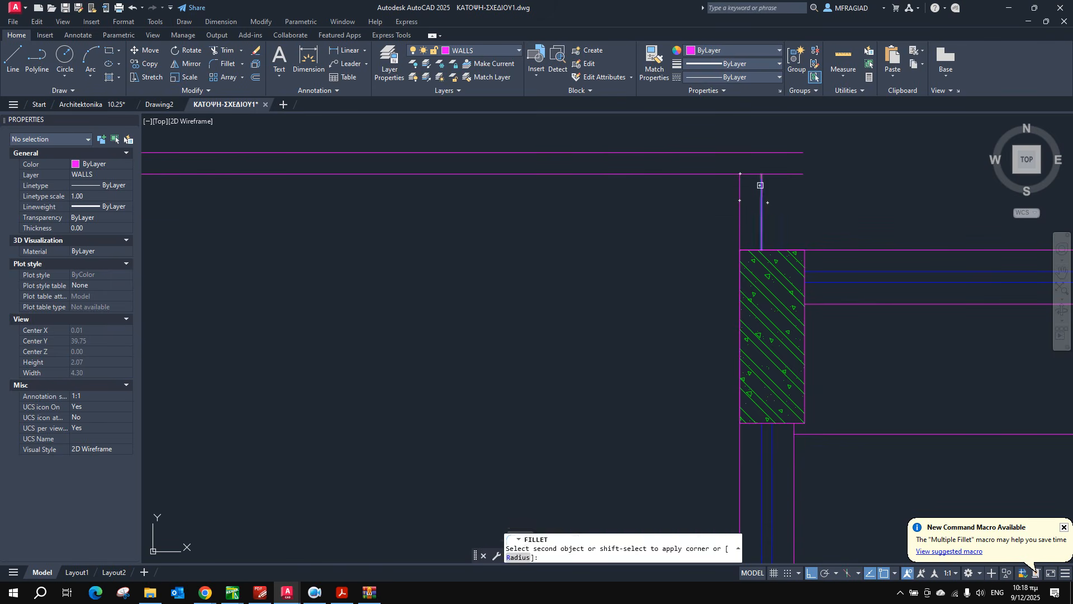
{"action": "left_click", "coordinate": [733, 152]}
{"action": "right_click", "coordinate": [721, 171]}
{"action": "left_click", "coordinate": [738, 175]}
{"action": "left_click", "coordinate": [739, 194]}
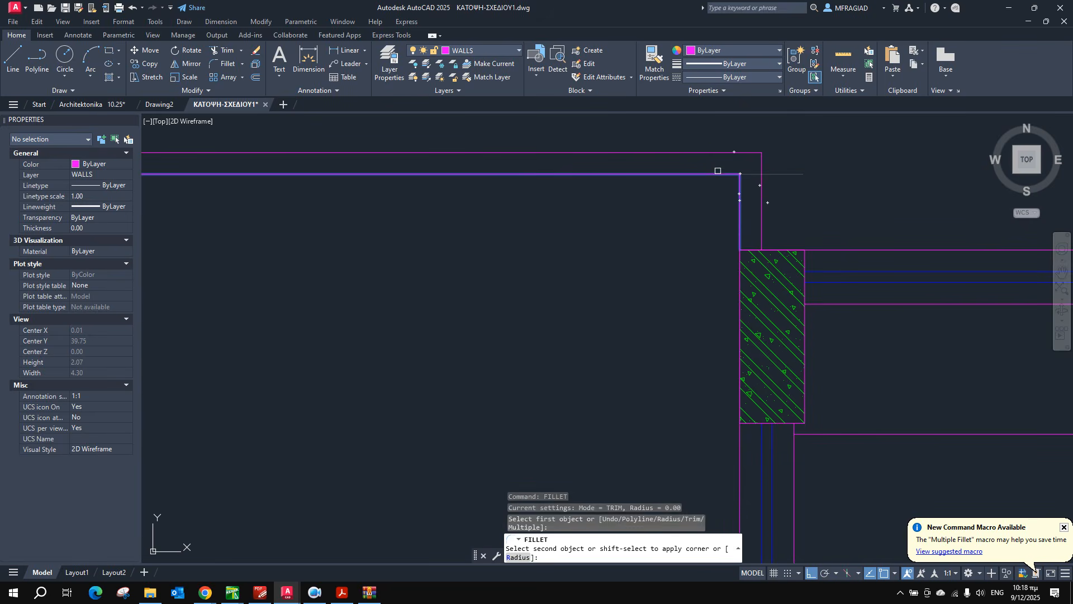
{"action": "key", "text": "Escape"}
Match the properties of the veranda's upper and left parapet lines to the yellow parapet of the small kitchen balcony.
{"action": "scroll", "coordinate": [575, 172], "scroll_direction": "down", "scroll_amount": 5}
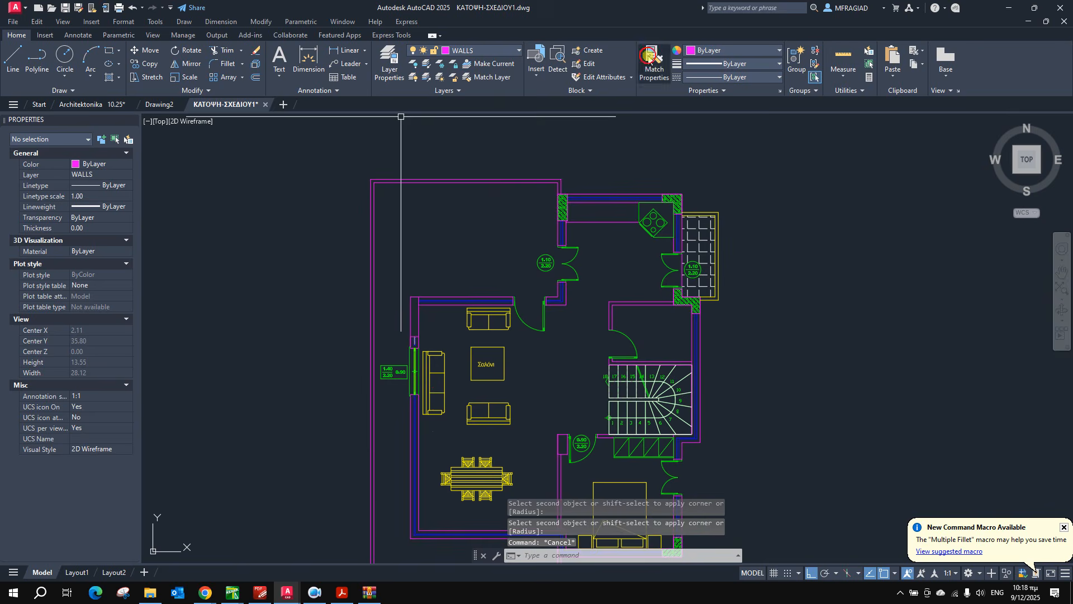
{"action": "left_click", "coordinate": [648, 56]}
{"action": "scroll", "coordinate": [709, 200], "scroll_direction": "up", "scroll_amount": 4}
{"action": "left_click", "coordinate": [730, 228]}
{"action": "scroll", "coordinate": [845, 201], "scroll_direction": "down", "scroll_amount": 4}
{"action": "scroll", "coordinate": [668, 162], "scroll_direction": "up", "scroll_amount": 1}
{"action": "left_click", "coordinate": [651, 196]}
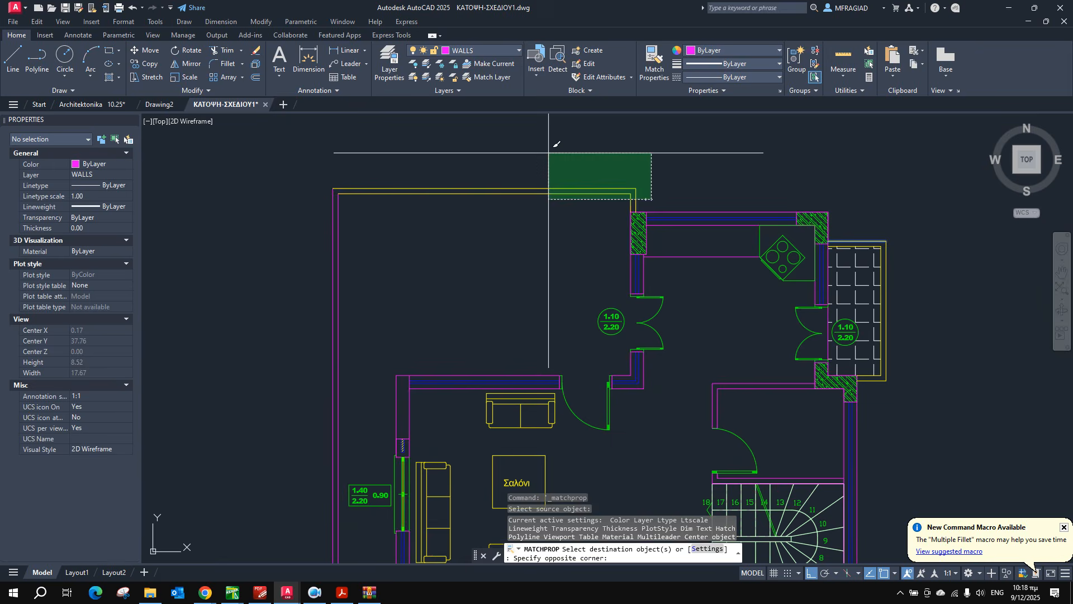
{"action": "left_click", "coordinate": [301, 162]}
Apply the same matched properties to the parapet lines at the veranda's lower-right end.
{"action": "scroll", "coordinate": [459, 134], "scroll_direction": "down", "scroll_amount": 4}
{"action": "scroll", "coordinate": [539, 422], "scroll_direction": "up", "scroll_amount": 2}
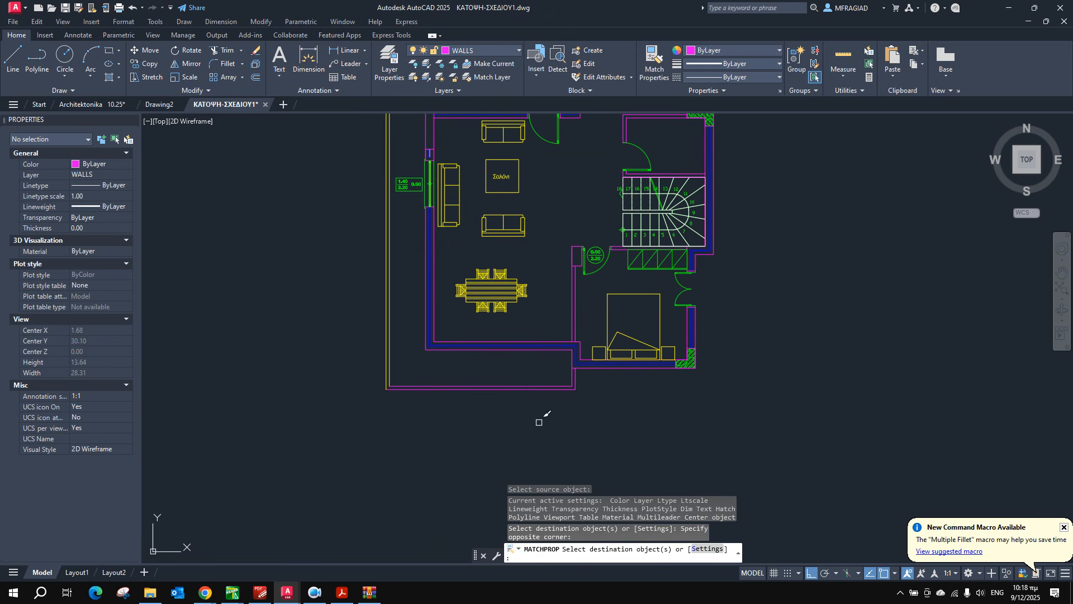
{"action": "left_click", "coordinate": [594, 398]}
{"action": "left_click", "coordinate": [552, 377]}
{"action": "key", "text": "Escape"}
Erase the magenta line across the double-door opening to the small kitchen balcony.
{"action": "middle_click_drag", "start_coordinate": [500, 360], "coordinate": [392, 452]}
{"action": "middle_click_drag", "start_coordinate": [438, 191], "coordinate": [520, 286]}
{"action": "scroll", "coordinate": [667, 263], "scroll_direction": "up", "scroll_amount": 5}
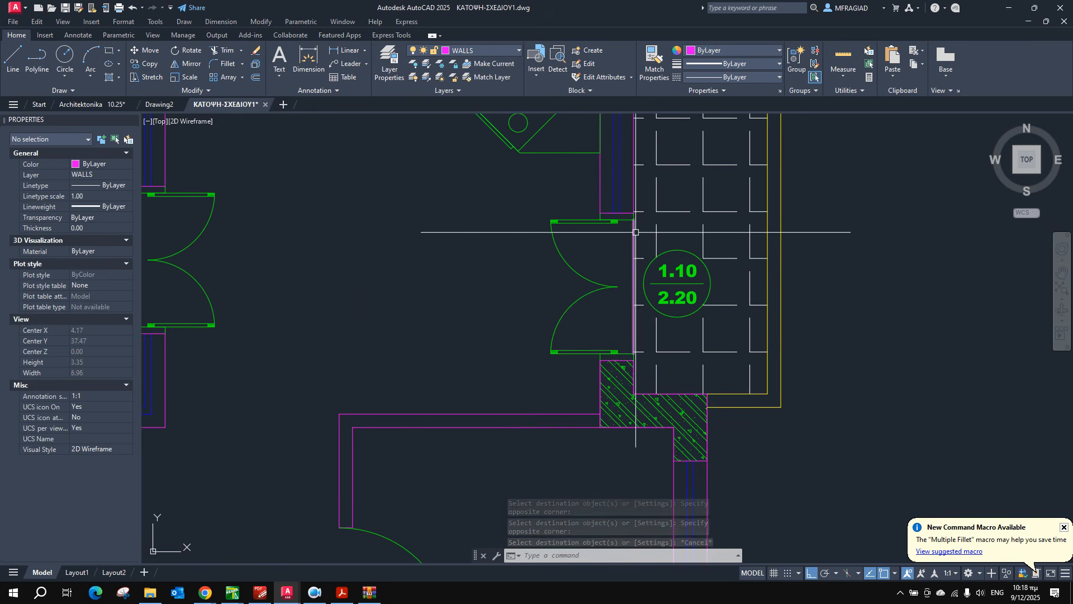
{"action": "left_click", "coordinate": [635, 232]}
{"action": "key", "text": "Delete"}
{"action": "scroll", "coordinate": [690, 289], "scroll_direction": "down", "scroll_amount": 4}
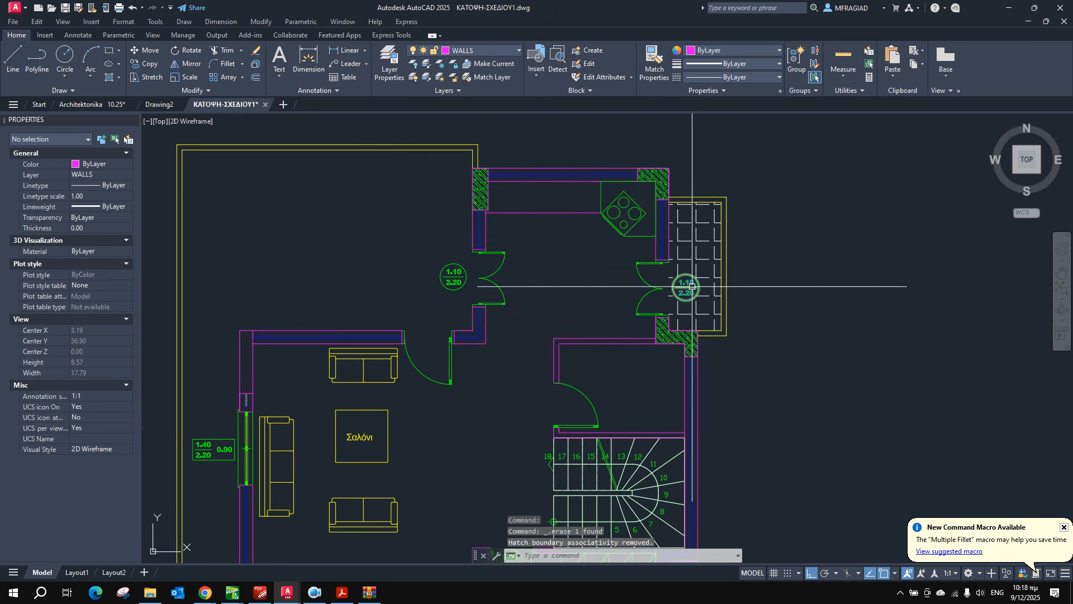
Draw a vertical line along the outer wall face across the kitchen's 1.10 double-door opening to the veranda.
{"action": "scroll", "coordinate": [456, 275], "scroll_direction": "up", "scroll_amount": 4}
{"action": "middle_click_drag", "start_coordinate": [472, 302], "coordinate": [538, 289]}
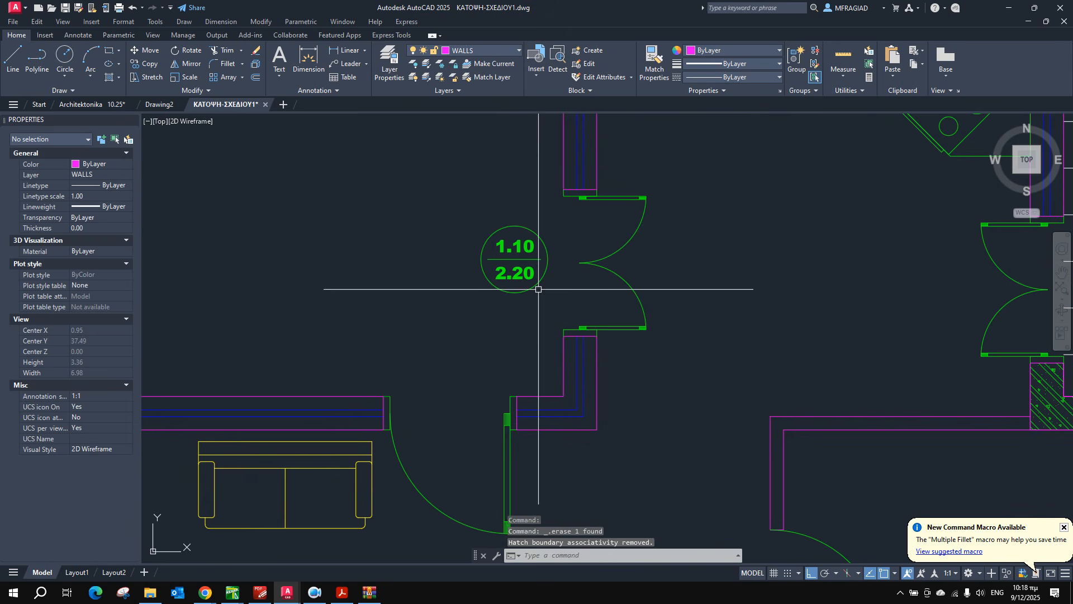
{"action": "key", "text": "Return"}
{"action": "left_click", "coordinate": [563, 195]}
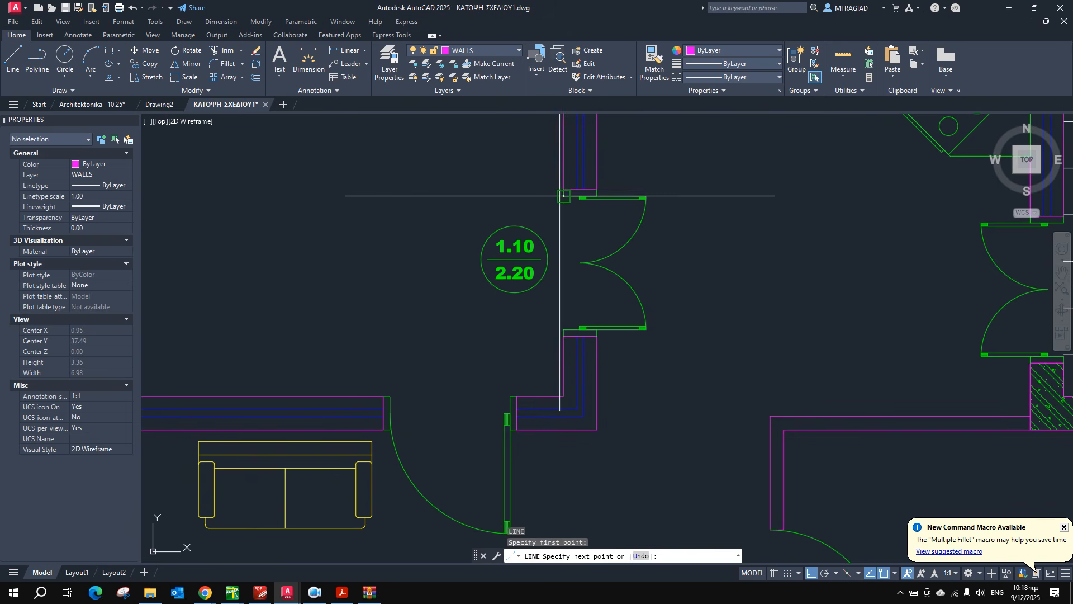
{"action": "key", "text": "Return"}
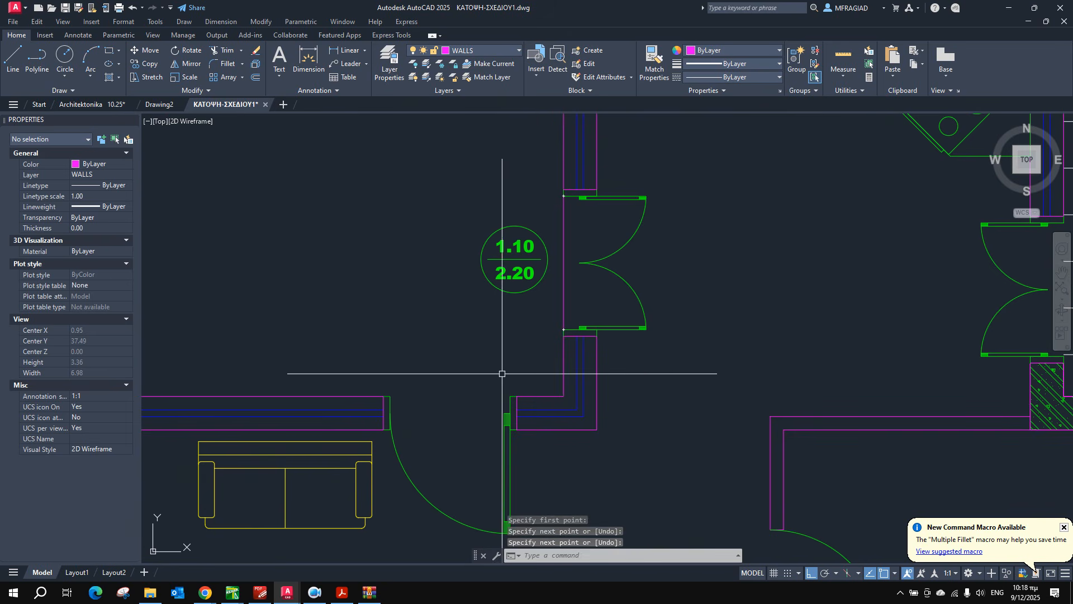
Draw a horizontal line along the outer wall face across the single-door opening above the living room.
{"action": "key", "text": "Return"}
{"action": "left_click", "coordinate": [510, 395]}
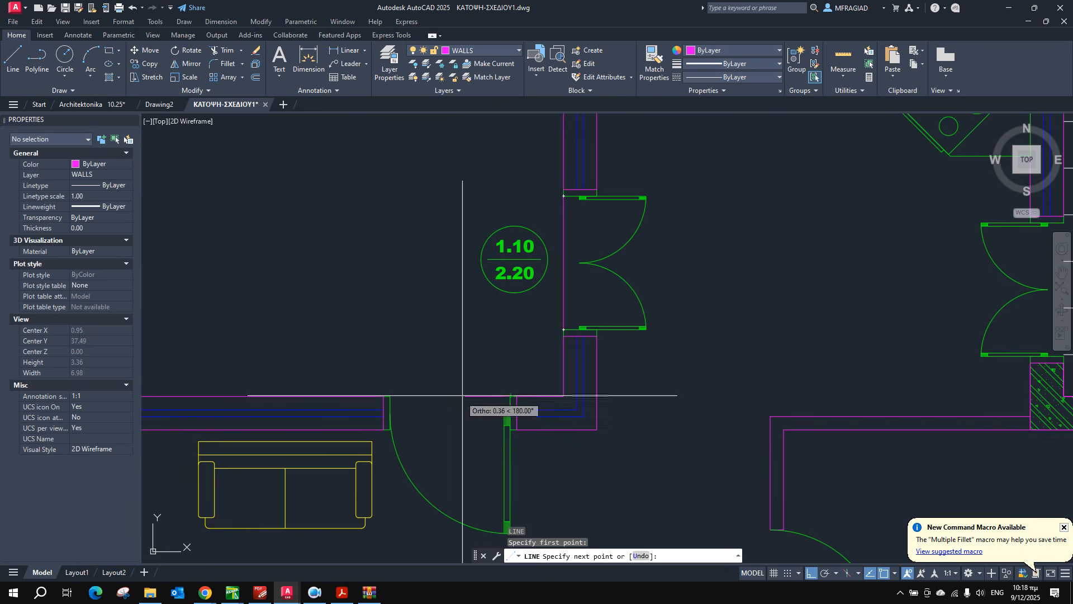
{"action": "left_click", "coordinate": [385, 401]}
{"action": "key", "text": "Return"}
{"action": "scroll", "coordinate": [519, 341], "scroll_direction": "down", "scroll_amount": 4}
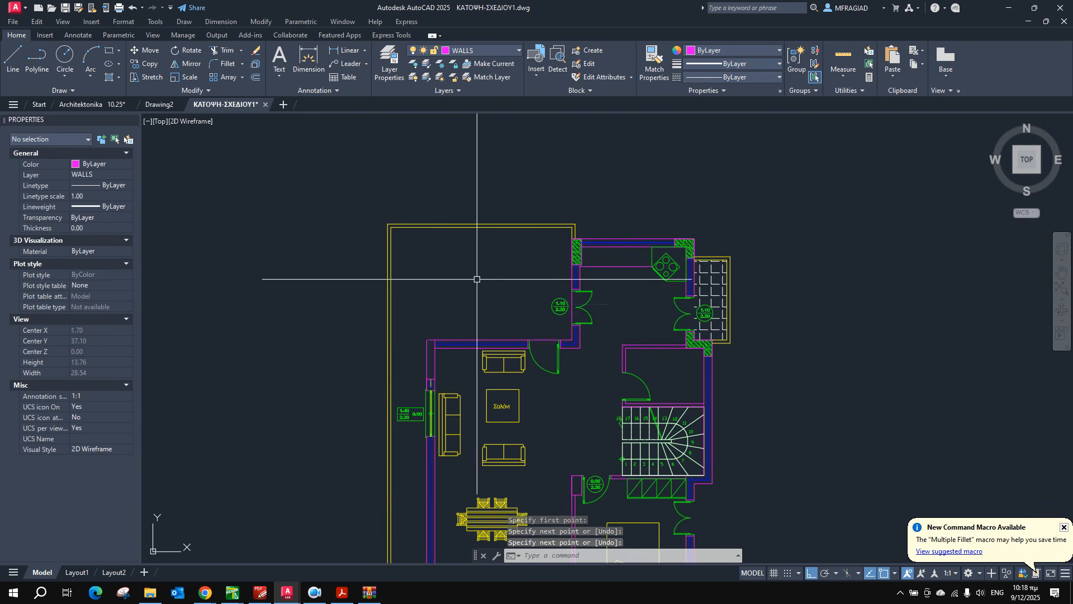
Draw a vertical guide line about 4.02 long from the living room's outer upper-left corner up past the veranda's top parapet.
{"action": "scroll", "coordinate": [476, 272], "scroll_direction": "up", "scroll_amount": 2}
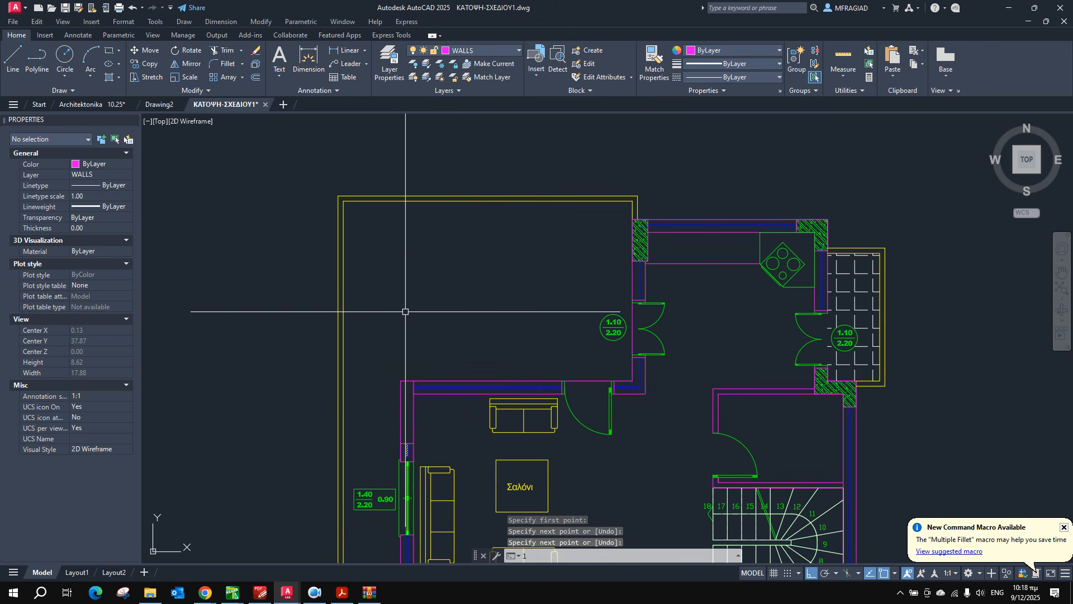
{"action": "key", "text": "Return"}
{"action": "left_click", "coordinate": [400, 381]}
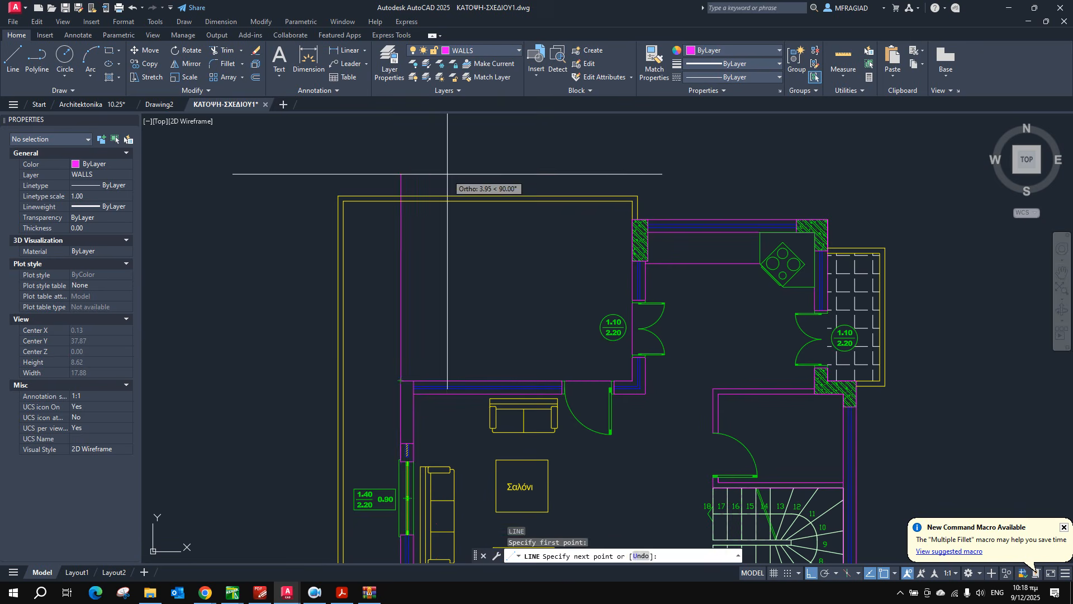
{"action": "left_click", "coordinate": [400, 171]}
{"action": "key", "text": "Escape"}
Check the veranda column in the PDF and draw a line 0.25 up from the kitchen column's lower-left corner, continuing horizontally to the vertical guide line.
{"action": "left_click", "coordinate": [338, 594]}
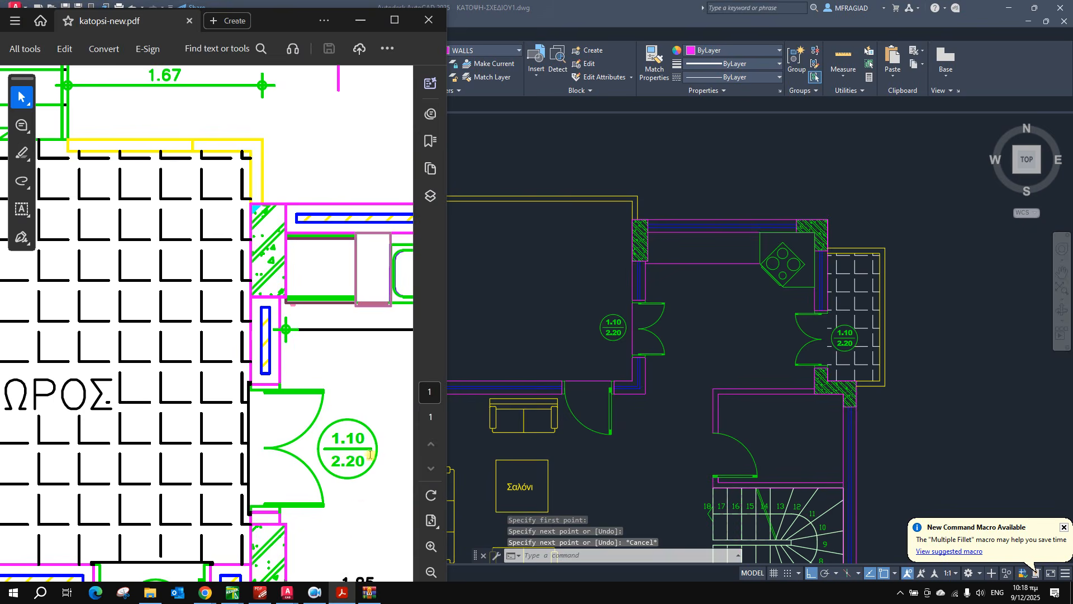
{"action": "scroll", "coordinate": [300, 304], "scroll_direction": "down", "scroll_amount": 4, "text": "ctrl"}
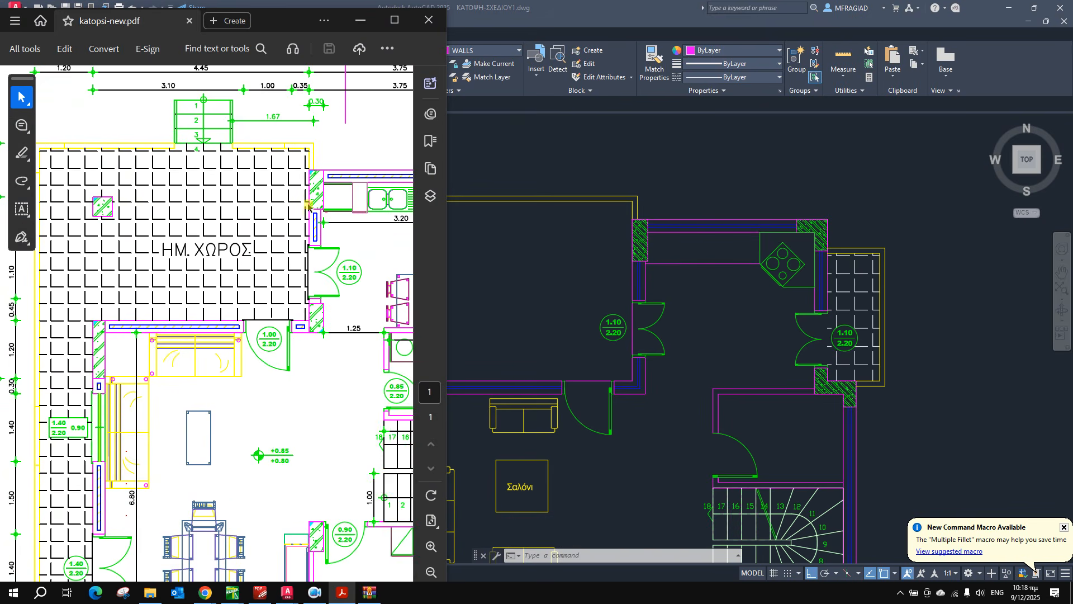
{"action": "left_click", "coordinate": [526, 249]}
{"action": "scroll", "coordinate": [587, 257], "scroll_direction": "up", "scroll_amount": 6}
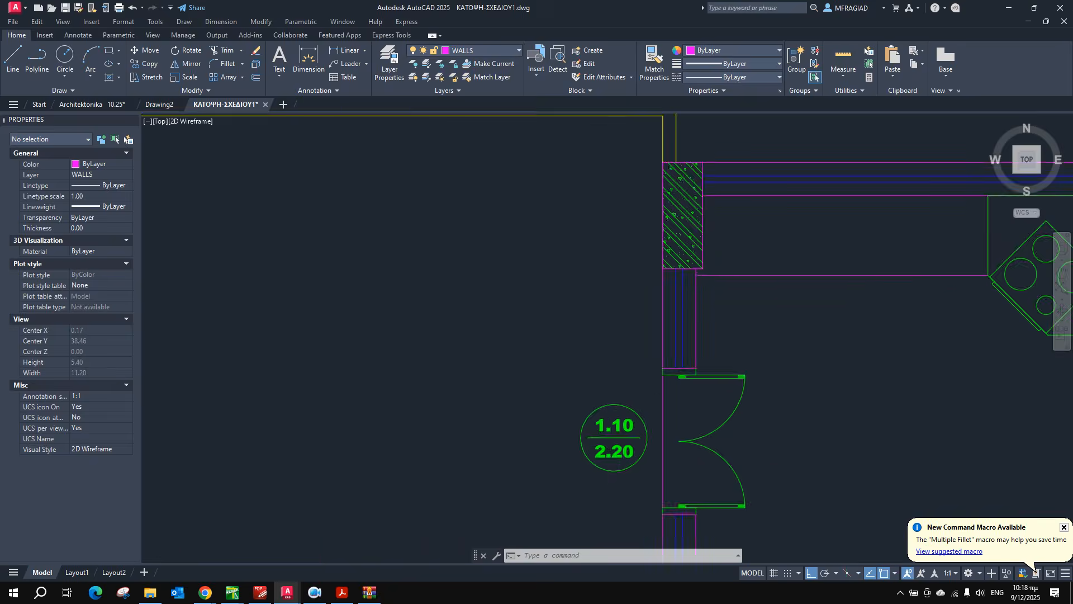
{"action": "type", "text": "l"}
{"action": "key", "text": "Return"}
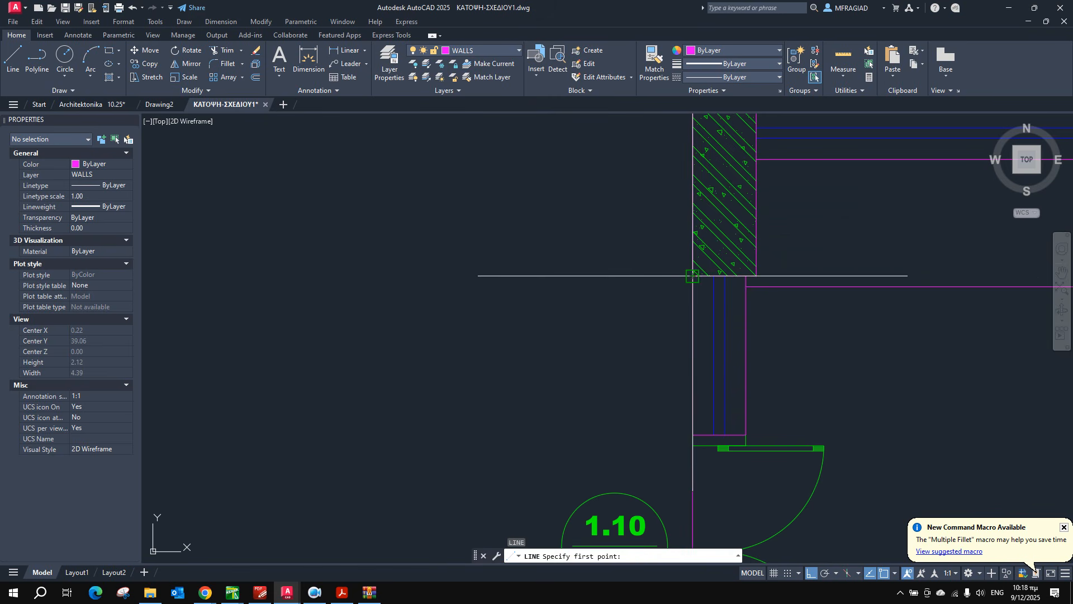
{"action": "left_click", "coordinate": [693, 275]}
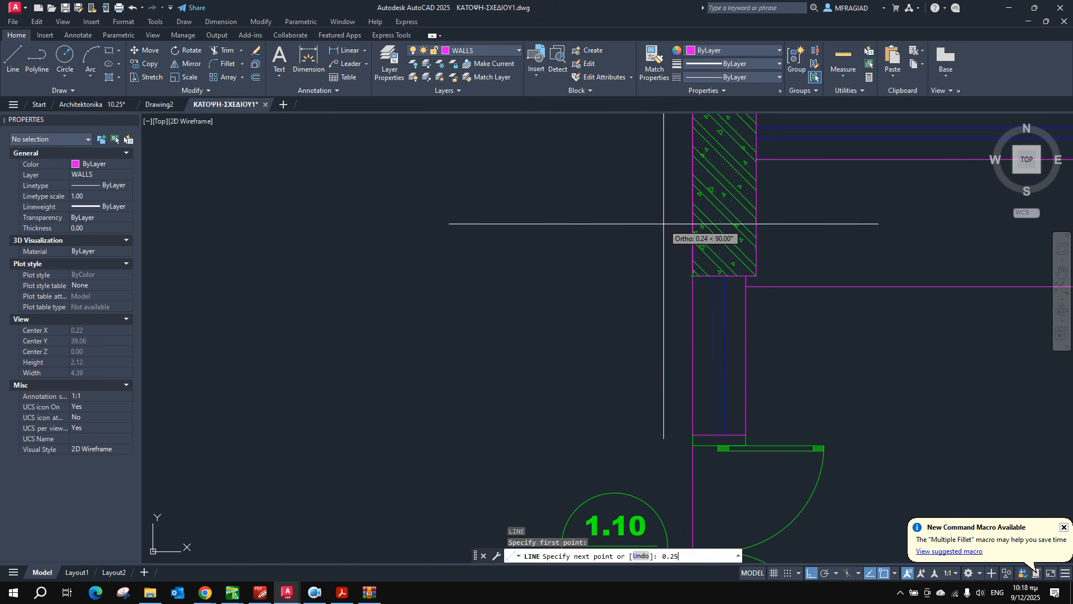
{"action": "type", "text": "0.25"}
{"action": "key", "text": "Return"}
{"action": "scroll", "coordinate": [643, 237], "scroll_direction": "down", "scroll_amount": 4}
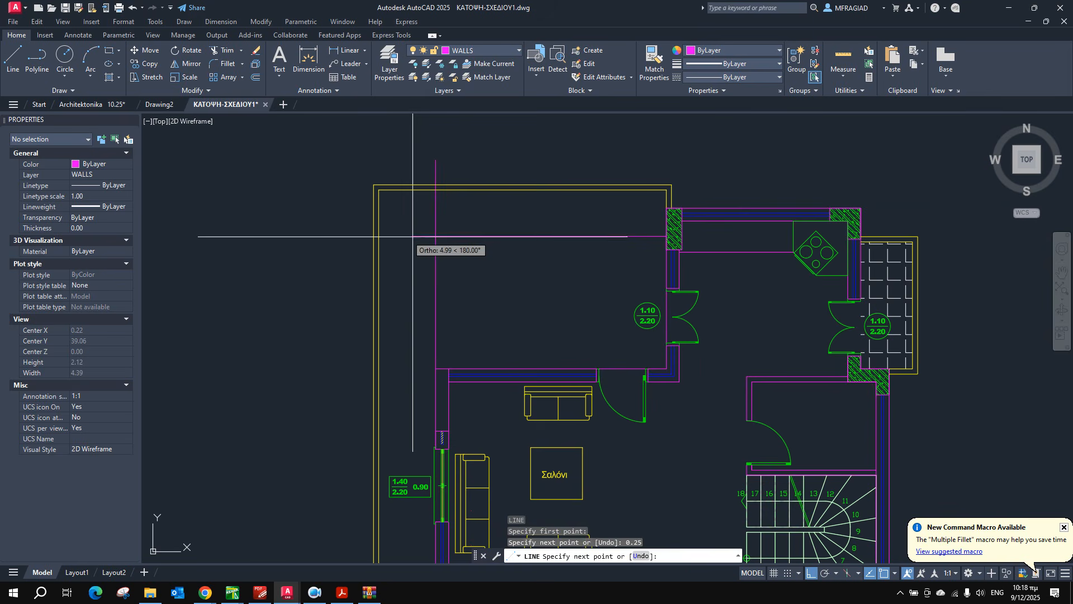
{"action": "left_click", "coordinate": [436, 236]}
{"action": "key", "text": "Escape"}
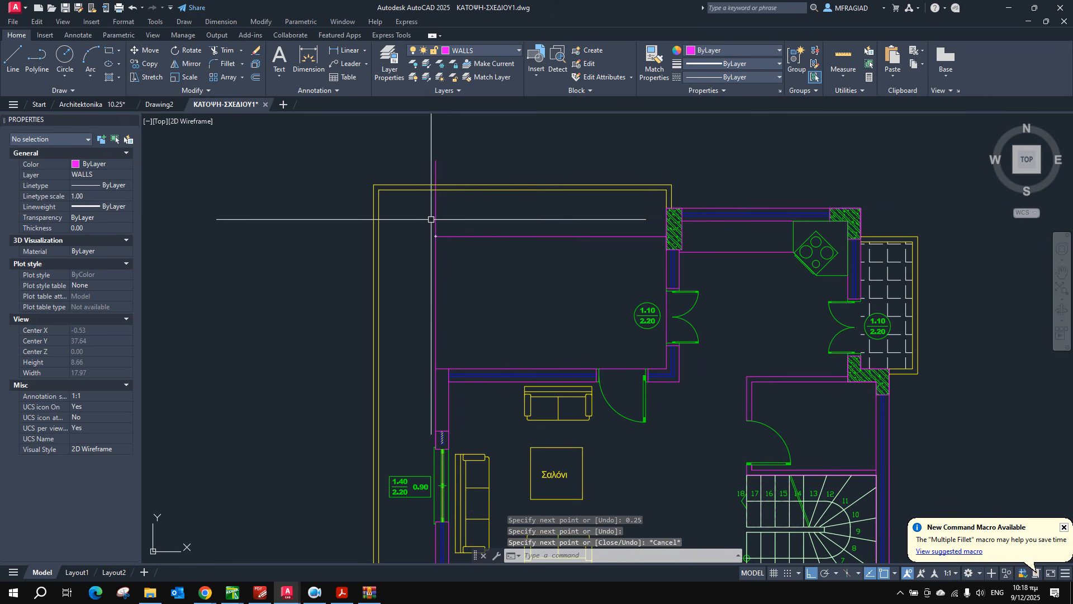
Shorten the vertical guide line so its upper end meets the horizontal guide line's left end.
{"action": "left_click", "coordinate": [433, 214]}
{"action": "key", "text": "Escape"}
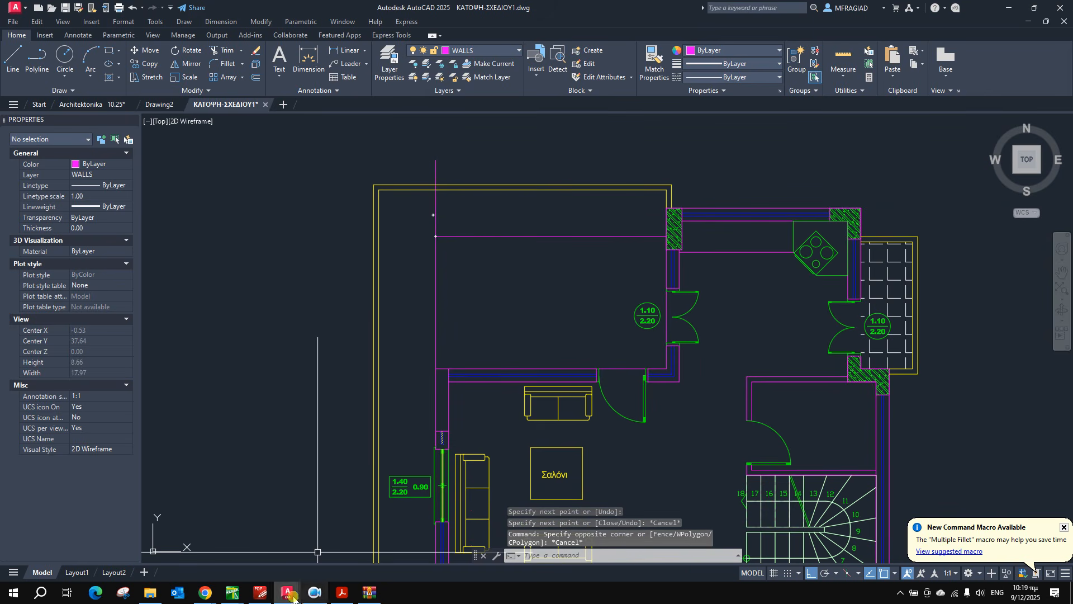
{"action": "left_click", "coordinate": [435, 169]}
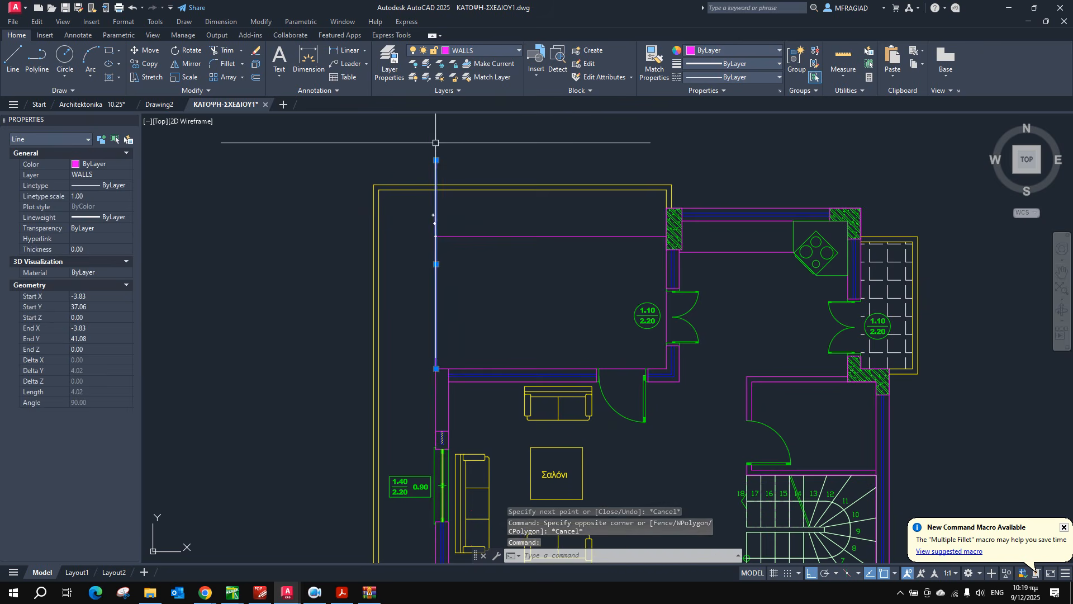
{"action": "left_click", "coordinate": [436, 159]}
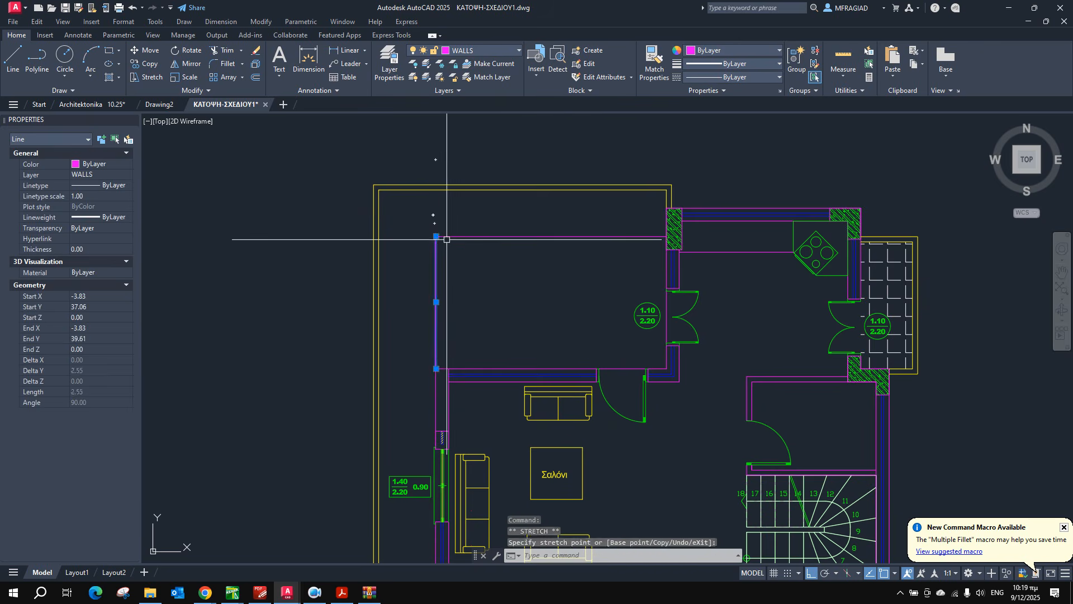
{"action": "key", "text": "Escape"}
Check the free-standing veranda column's size and position against the surrounding dimensions in the PDF floor plan.
{"action": "scroll", "coordinate": [430, 245], "scroll_direction": "up", "scroll_amount": 5}
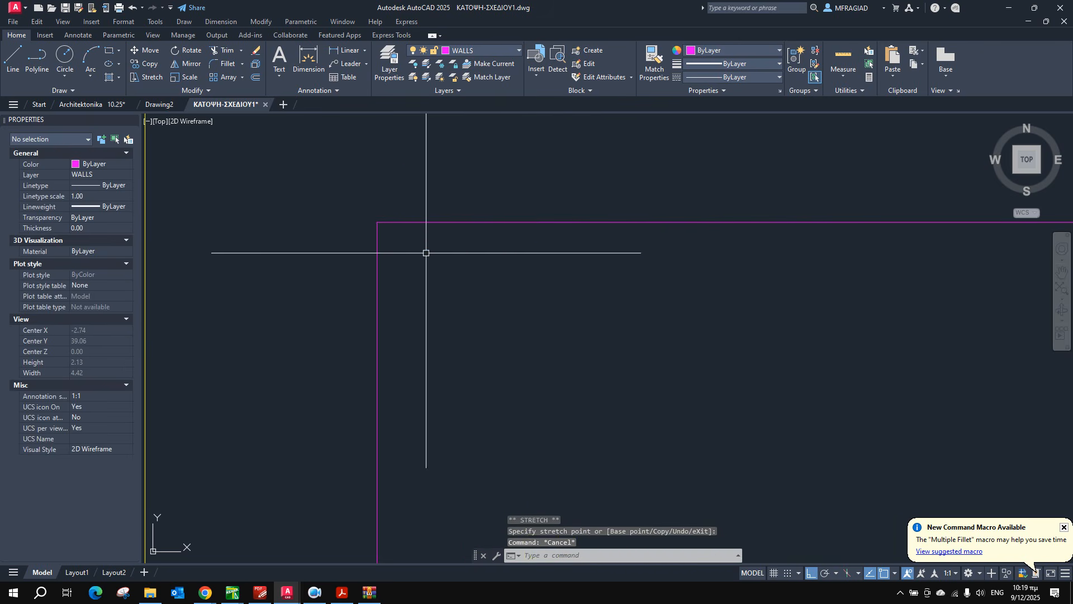
{"action": "left_click", "coordinate": [340, 593]}
{"action": "scroll", "coordinate": [714, 314], "scroll_direction": "down", "scroll_amount": 3}
{"action": "scroll", "coordinate": [675, 313], "scroll_direction": "up", "scroll_amount": 2}
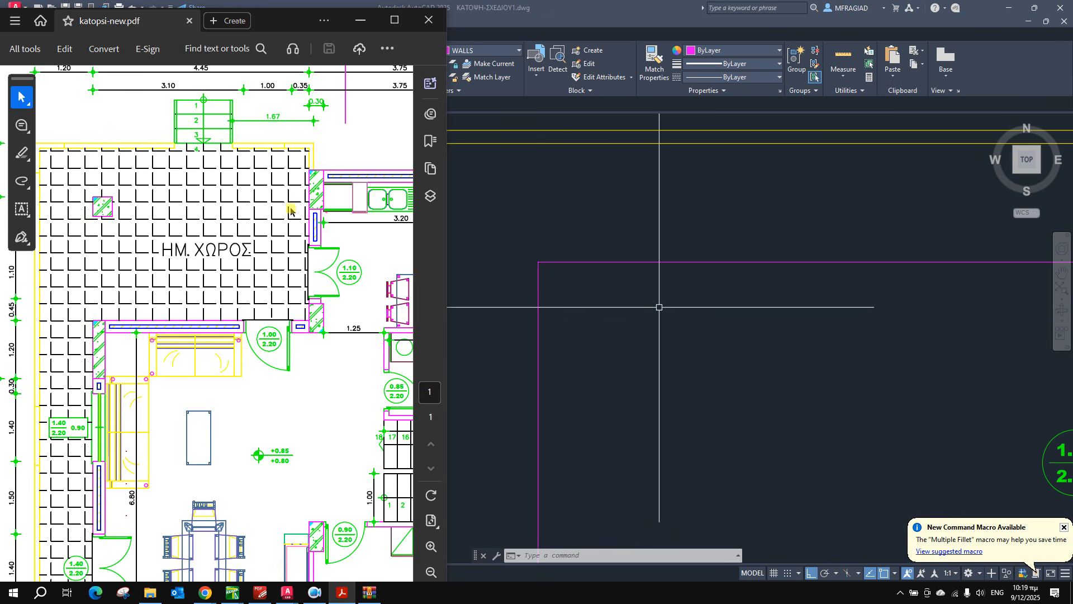
{"action": "scroll", "coordinate": [272, 261], "scroll_direction": "down", "scroll_amount": 1}
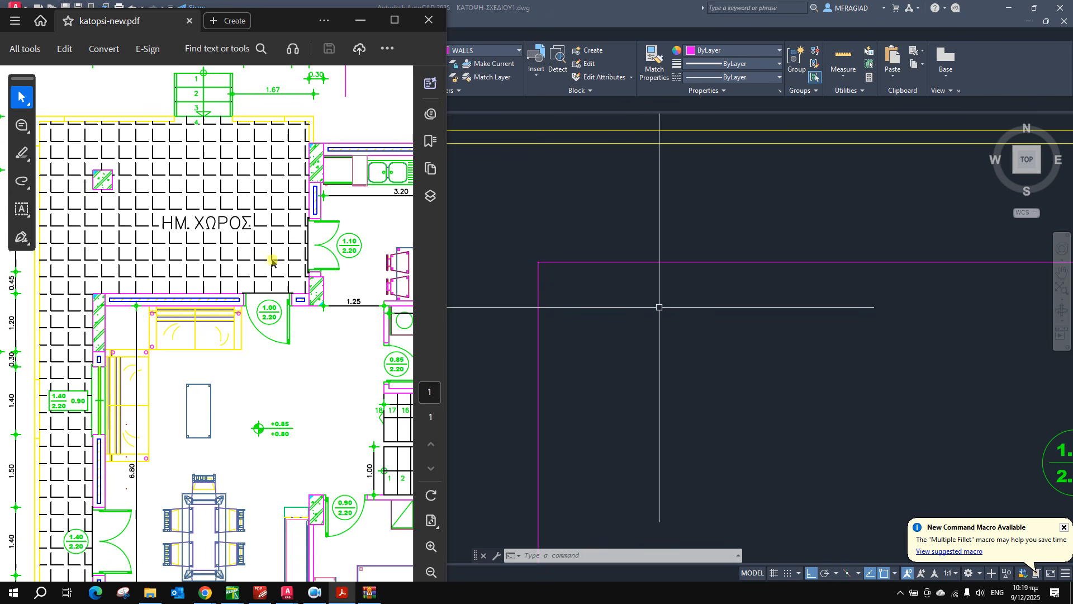
{"action": "scroll", "coordinate": [256, 260], "scroll_direction": "down", "scroll_amount": 3, "text": "ctrl"}
{"action": "scroll", "coordinate": [99, 181], "scroll_direction": "up", "scroll_amount": 5, "text": "ctrl"}
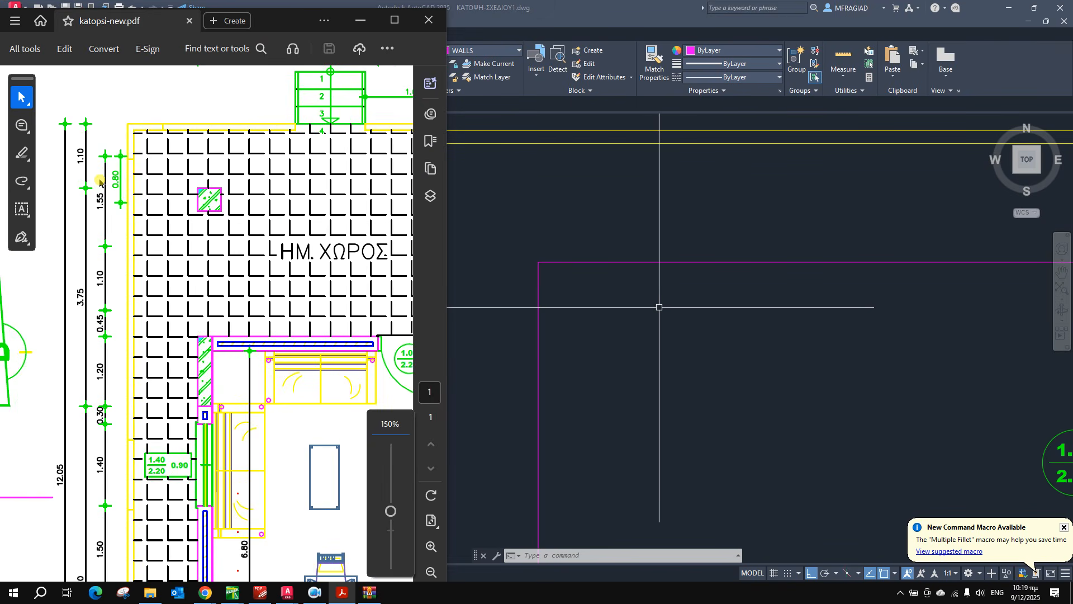
{"action": "scroll", "coordinate": [210, 218], "scroll_direction": "down", "scroll_amount": 2, "text": "ctrl"}
{"action": "scroll", "coordinate": [214, 140], "scroll_direction": "up", "scroll_amount": 1, "text": "ctrl"}
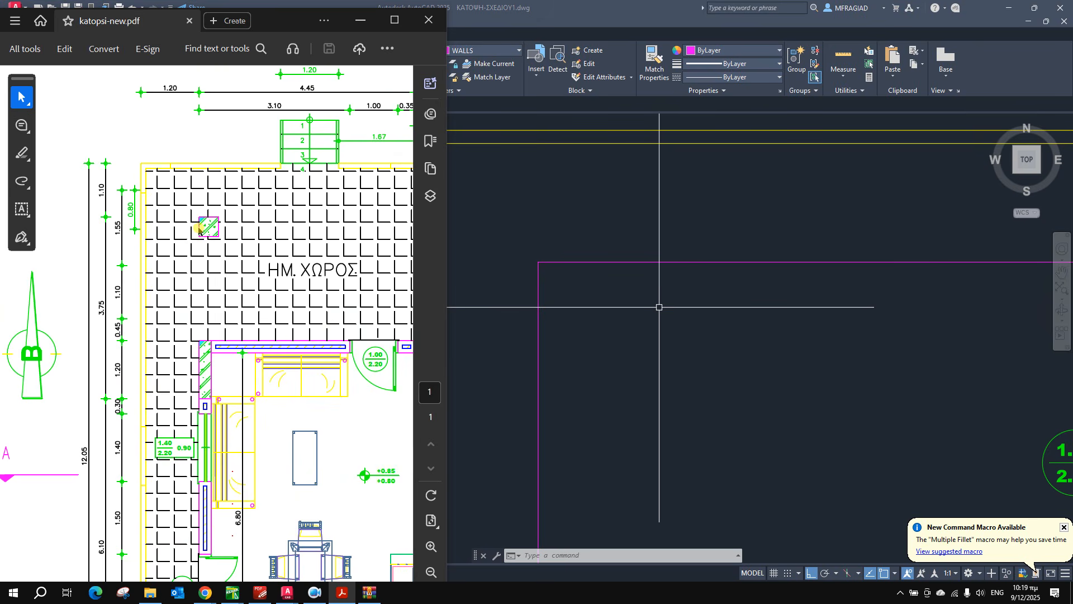
{"action": "key", "text": "alt+Tab"}
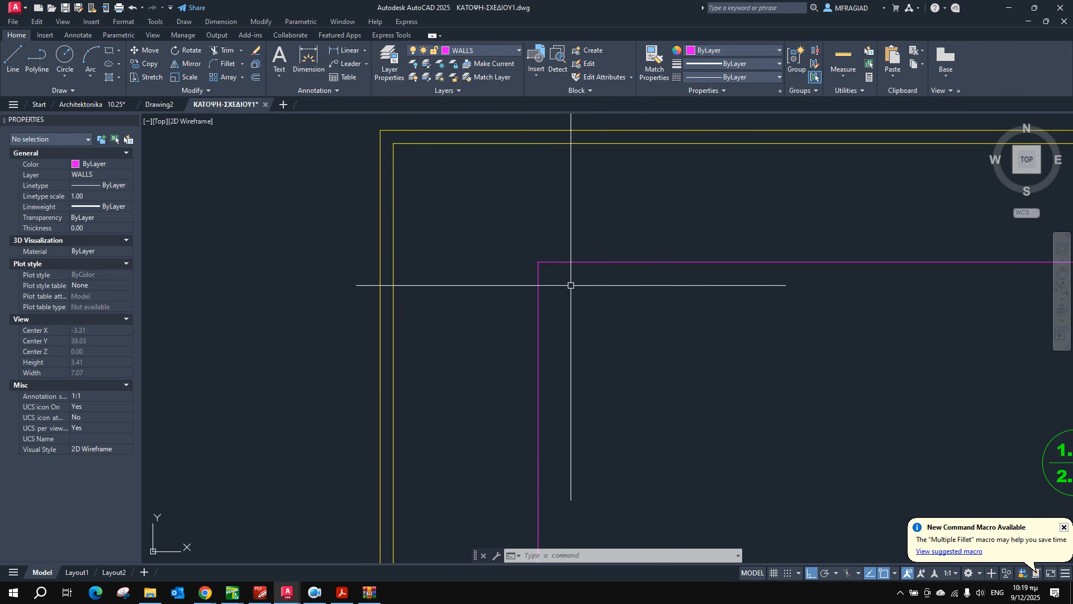
Draw a 0.4 by 0.4 square for the veranda column, starting from the corner where the two guide lines meet.
{"action": "left_click", "coordinate": [108, 52]}
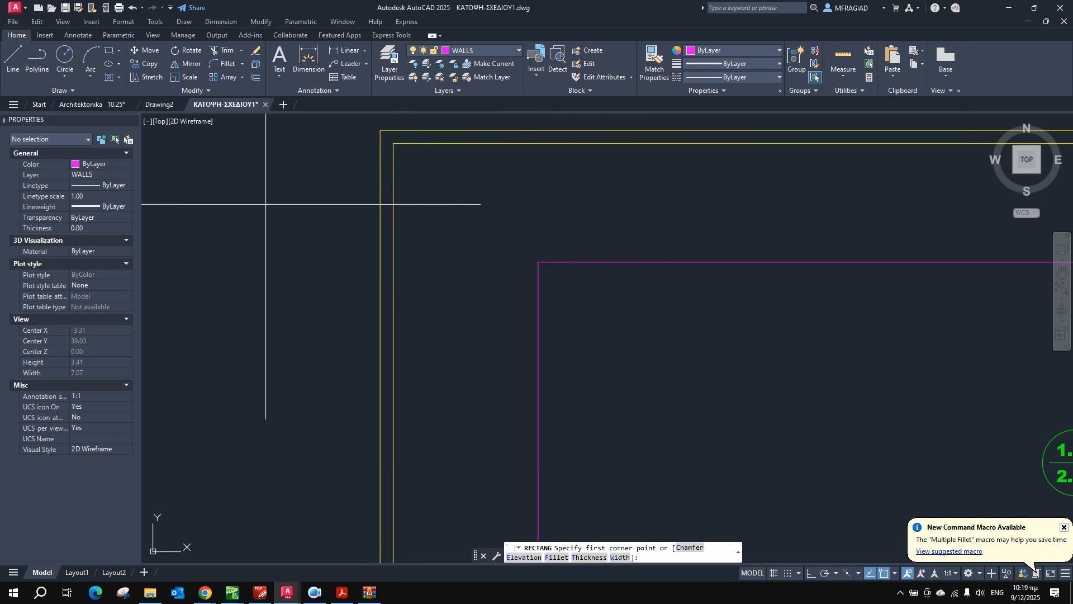
{"action": "left_click", "coordinate": [538, 261]}
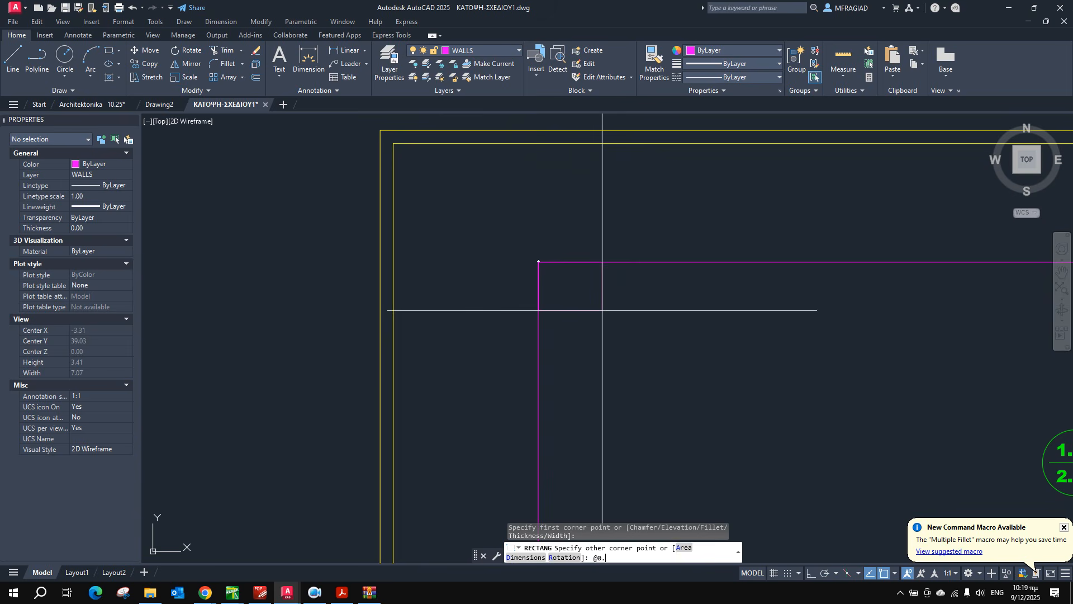
{"action": "type", "text": "@0.4,0.4"}
{"action": "key", "text": "Return"}
Move the column square down so its upper-left corner sits on the guide lines' corner.
{"action": "left_click", "coordinate": [589, 232]}
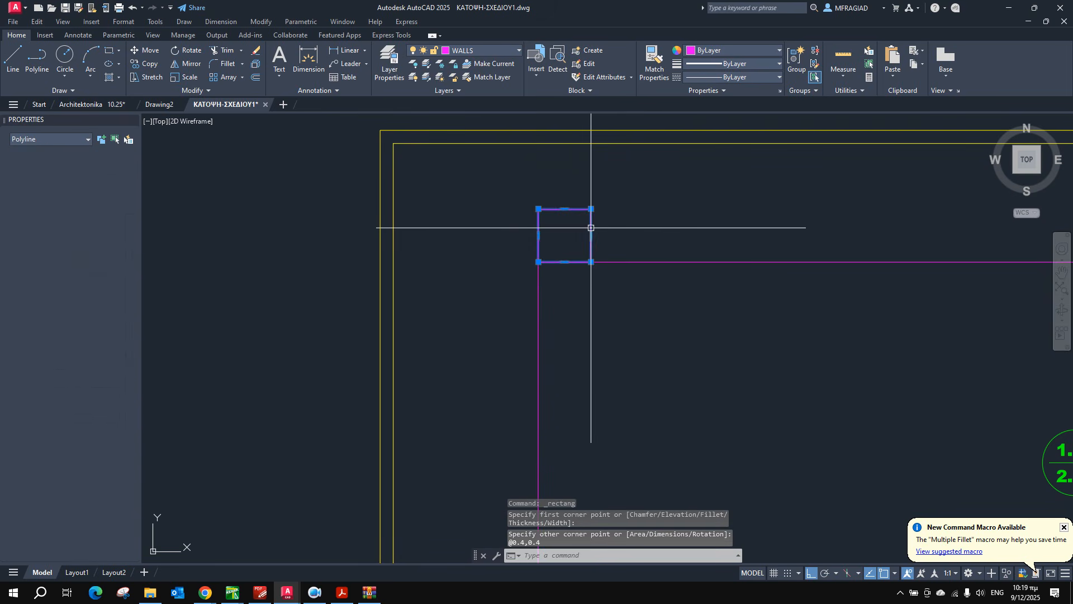
{"action": "type", "text": "m"}
{"action": "key", "text": "Return"}
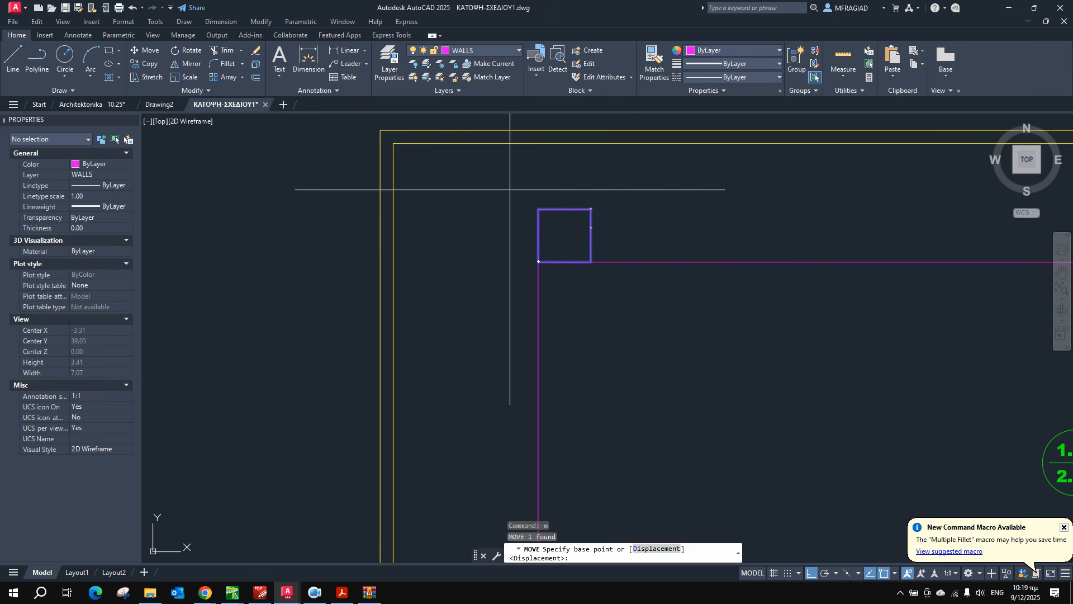
{"action": "left_click", "coordinate": [538, 208]}
{"action": "key", "text": "Escape"}
{"action": "scroll", "coordinate": [472, 227], "scroll_direction": "down", "scroll_amount": 3}
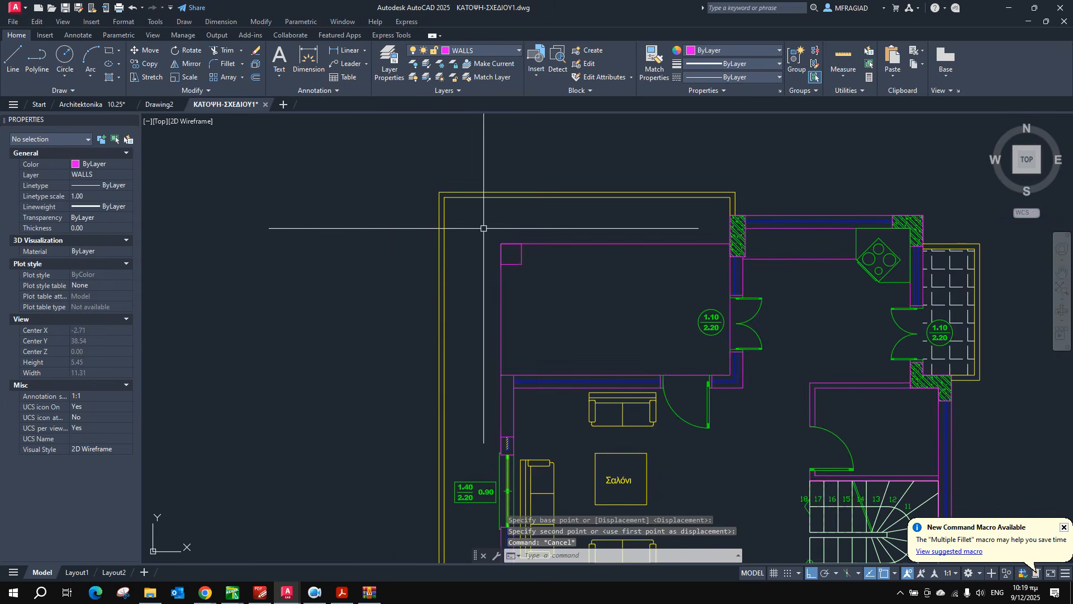
Erase the horizontal and vertical guide lines used to position the veranda column.
{"action": "scroll", "coordinate": [517, 223], "scroll_direction": "up", "scroll_amount": 2}
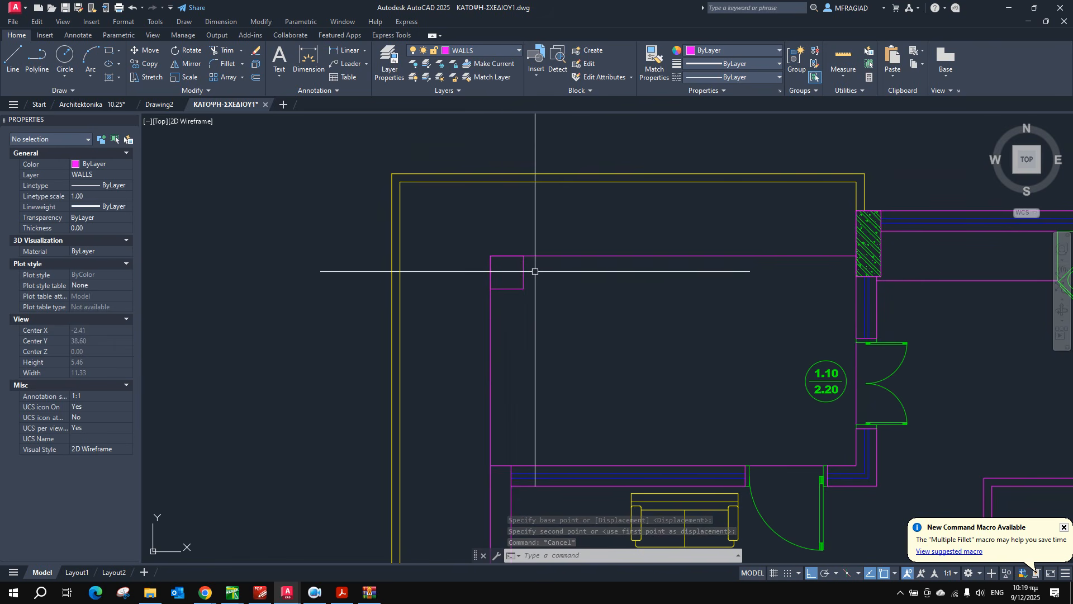
{"action": "left_click", "coordinate": [572, 254]}
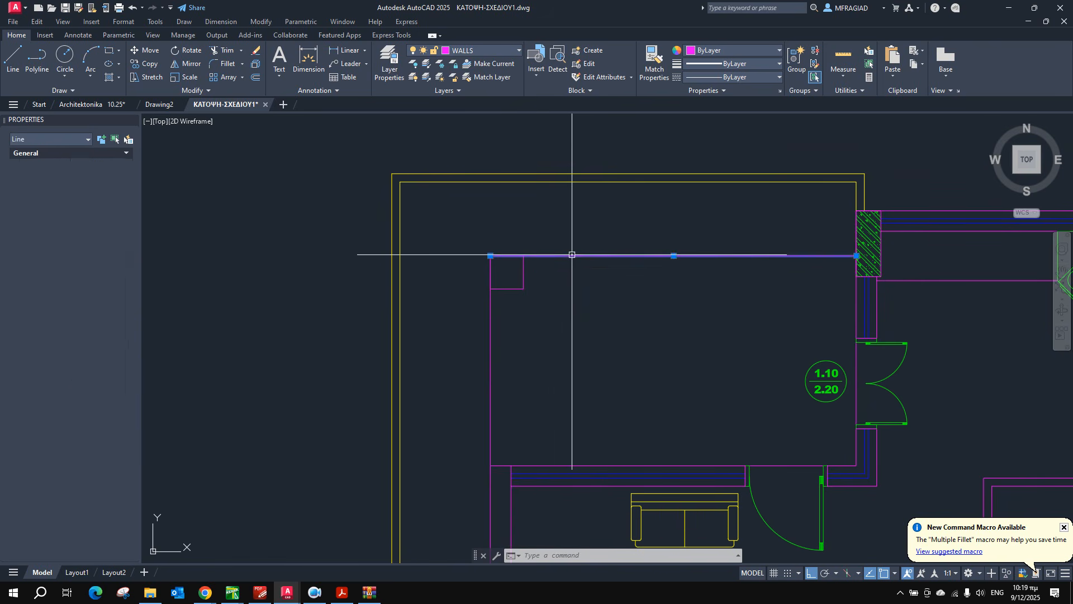
{"action": "left_click", "coordinate": [491, 317]}
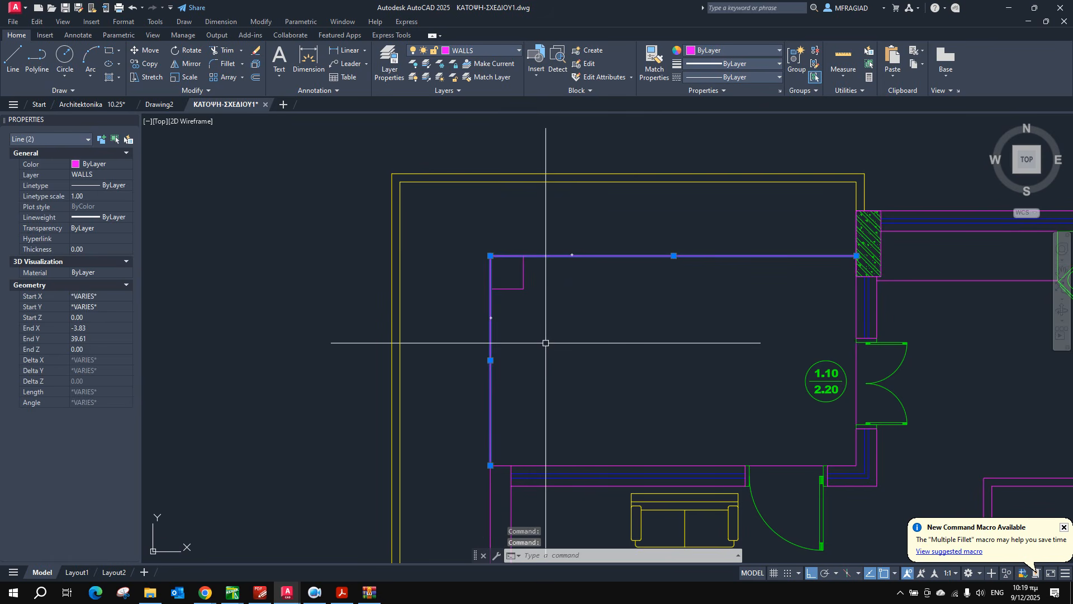
{"action": "key", "text": "Delete"}
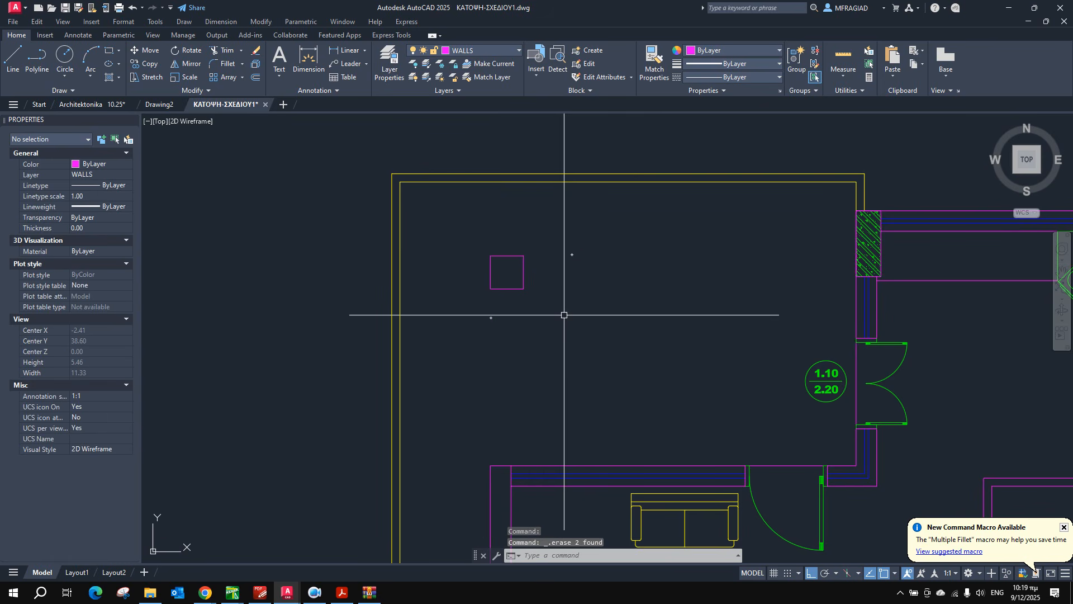
Hatch the large veranda's floor around the column with the ANGLE pattern at scale 0.05.
{"action": "scroll", "coordinate": [562, 311], "scroll_direction": "down", "scroll_amount": 4}
{"action": "middle_click_drag", "start_coordinate": [555, 292], "coordinate": [450, 218]}
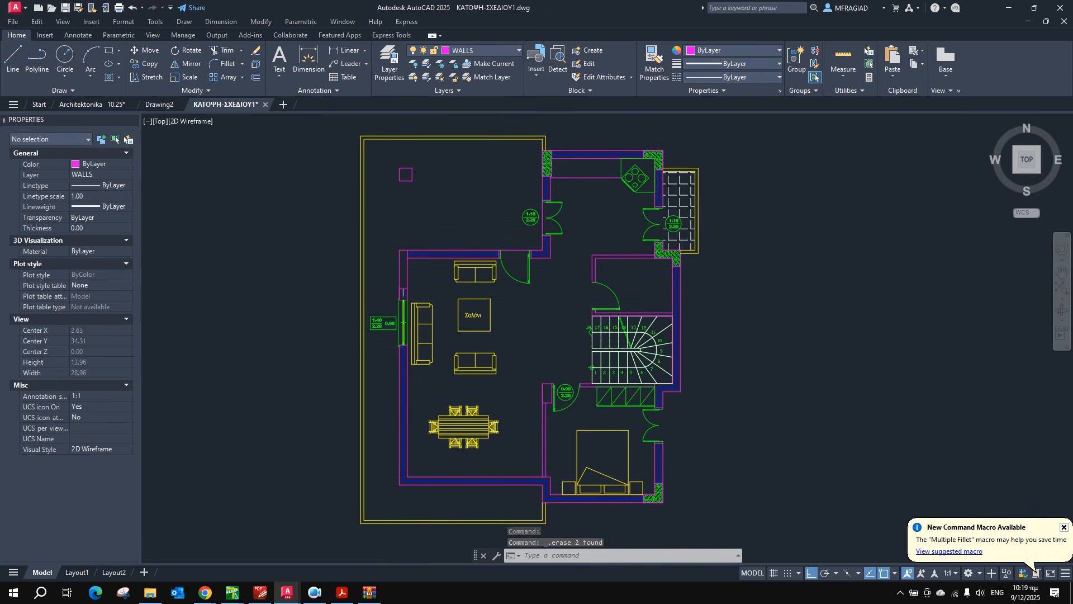
{"action": "left_click", "coordinate": [107, 80]}
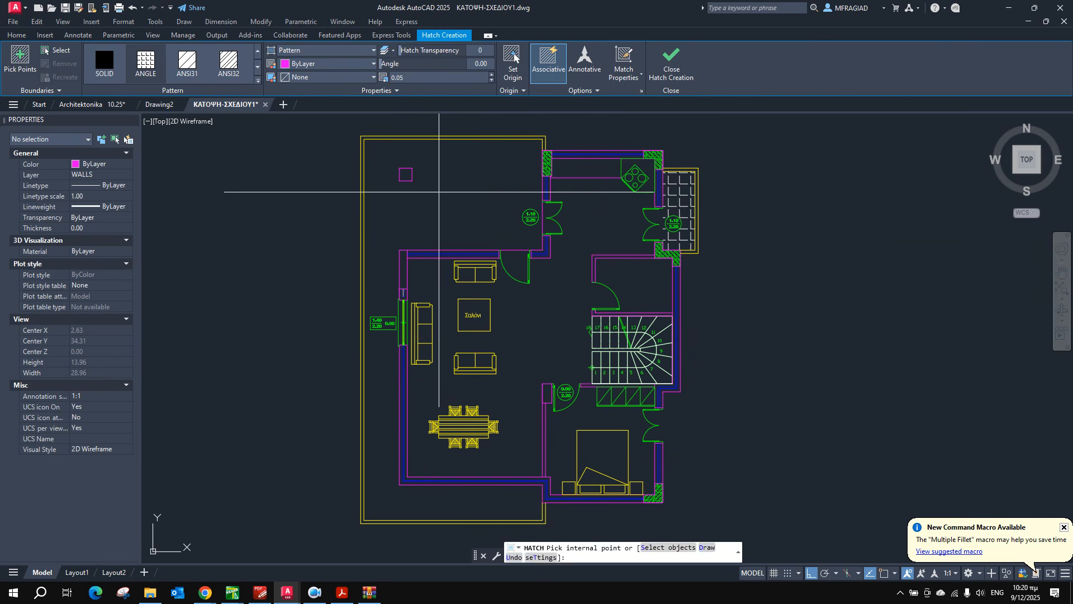
{"action": "left_click", "coordinate": [450, 187]}
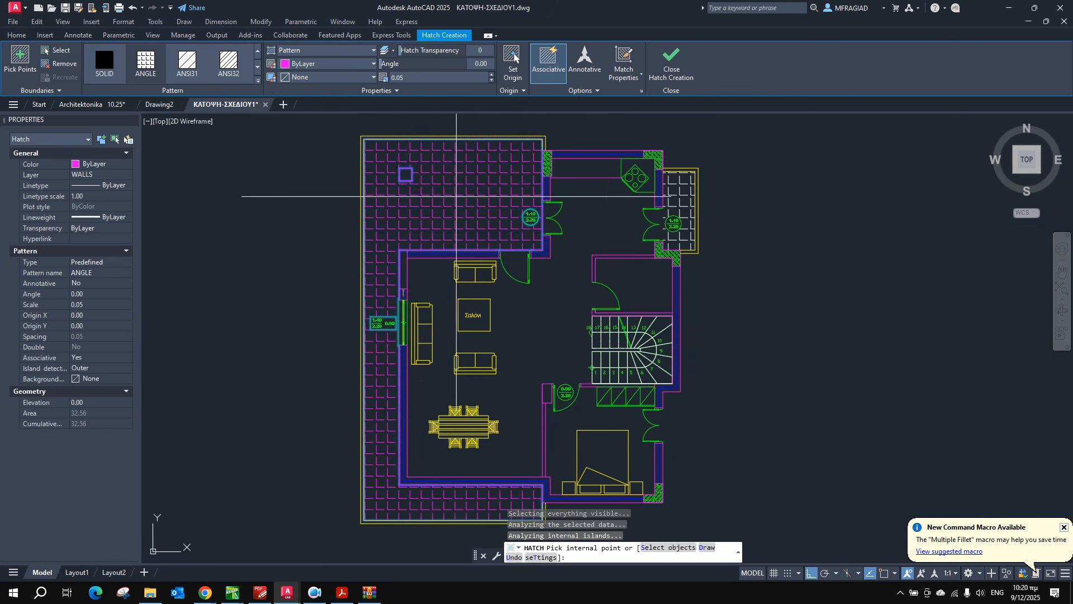
{"action": "right_click", "coordinate": [475, 198]}
{"action": "left_click", "coordinate": [490, 203]}
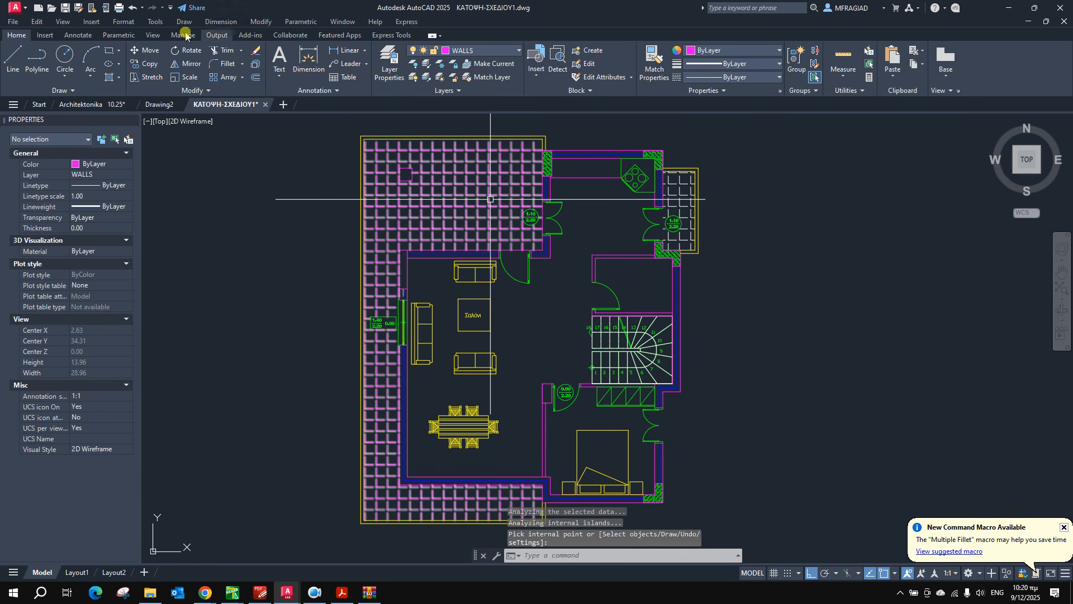
Match the large veranda's hatch properties to those of the small kitchen veranda's hatch.
{"action": "left_click", "coordinate": [641, 62]}
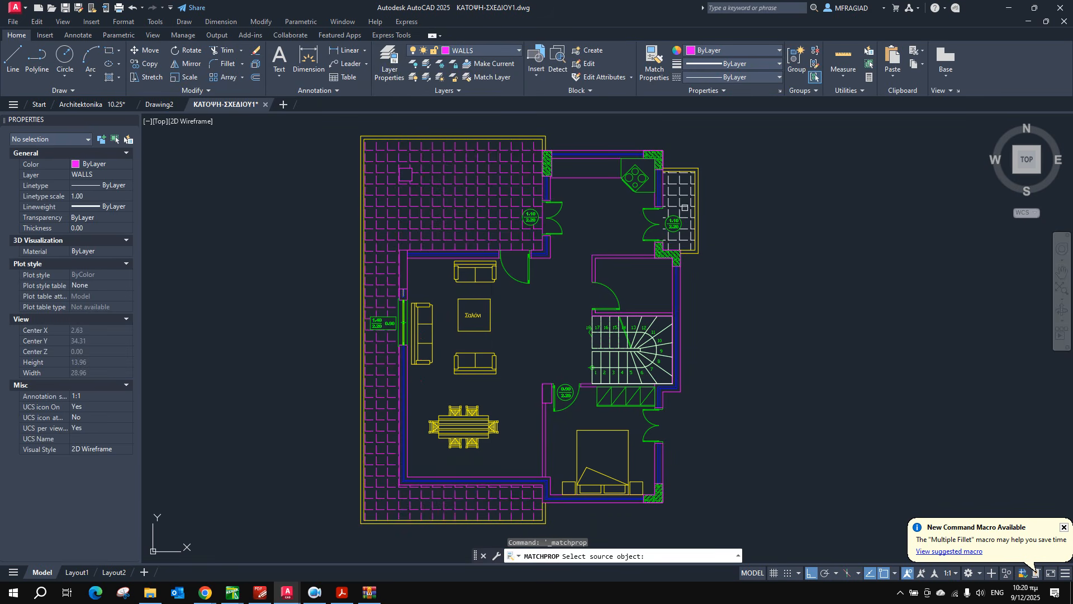
{"action": "left_click", "coordinate": [684, 209]}
{"action": "left_click", "coordinate": [481, 183]}
{"action": "key", "text": "Escape"}
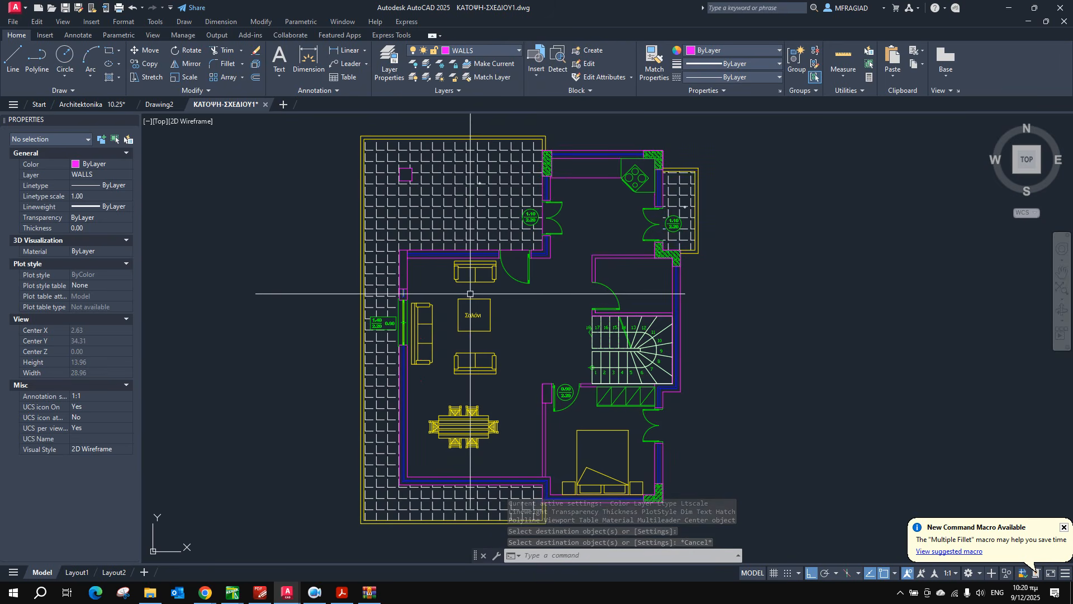
Erase the horizontal line across the single-door opening above the living room.
{"action": "scroll", "coordinate": [517, 252], "scroll_direction": "up", "scroll_amount": 6}
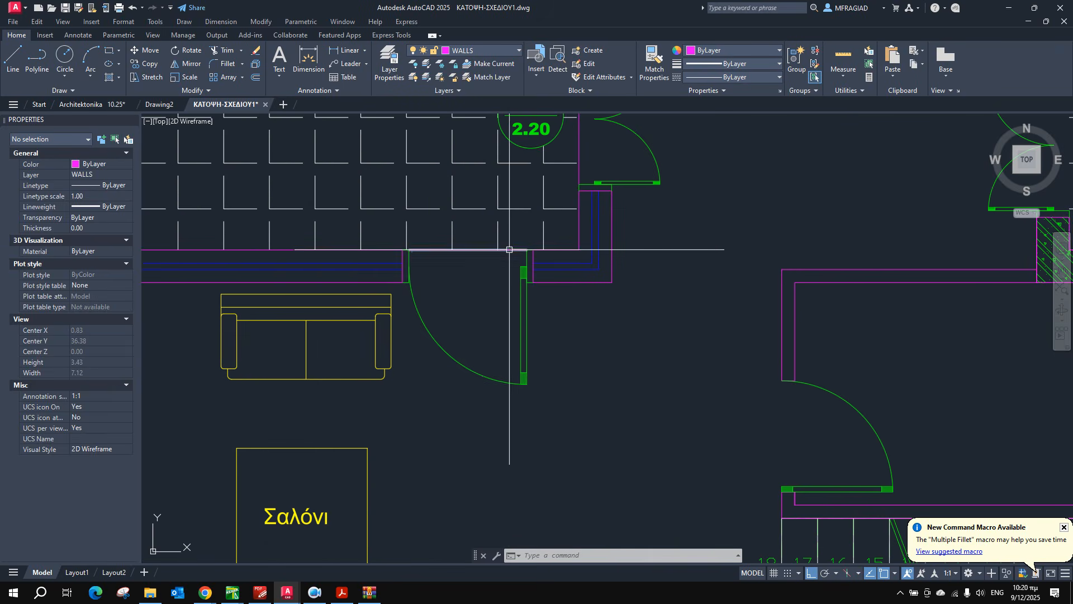
{"action": "left_click", "coordinate": [510, 250]}
{"action": "key", "text": "Delete"}
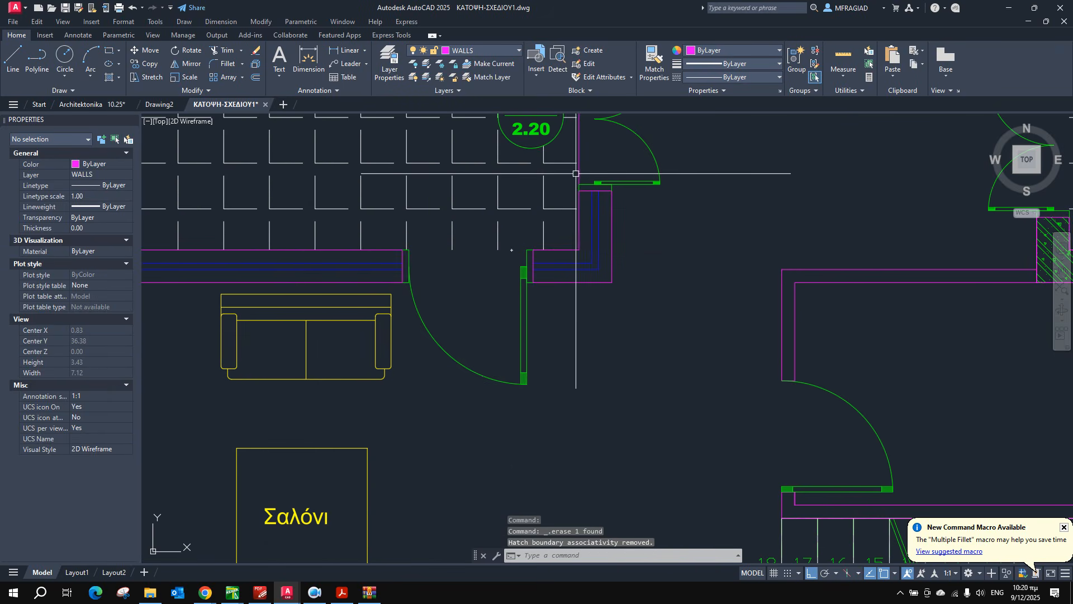
Make DIM the current layer and check which dimension style is active.
{"action": "scroll", "coordinate": [475, 299], "scroll_direction": "down", "scroll_amount": 4}
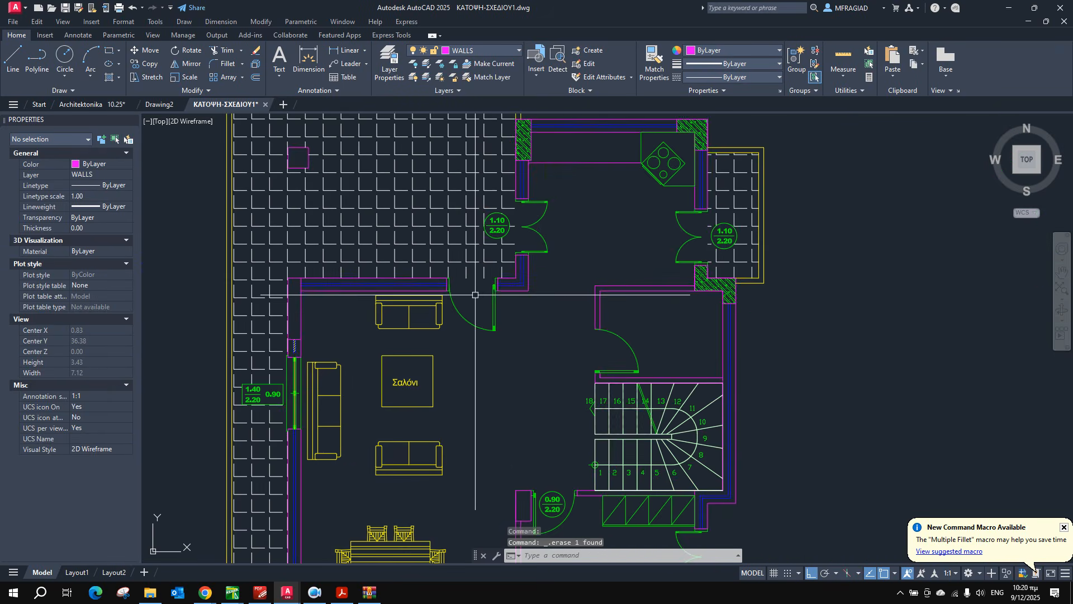
{"action": "mouse_move", "coordinate": [508, 388]}
{"action": "middle_mouse_down"}
{"action": "mouse_move", "coordinate": [522, 266]}
{"action": "mouse_move", "coordinate": [492, 252]}
{"action": "mouse_move", "coordinate": [445, 318]}
{"action": "middle_mouse_up"}
{"action": "scroll", "coordinate": [490, 251], "scroll_direction": "down", "scroll_amount": 2}
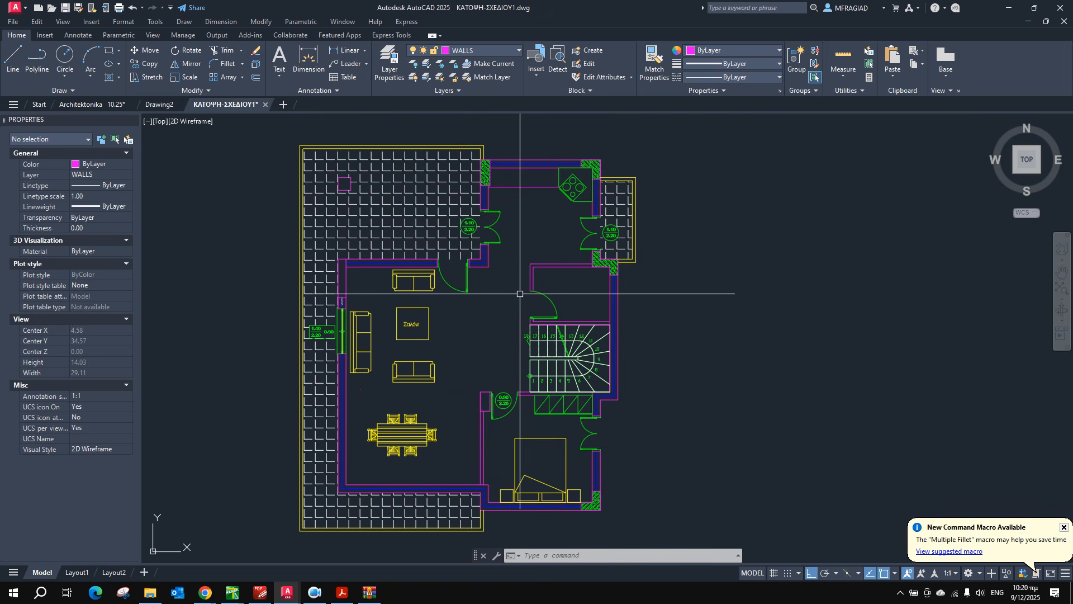
{"action": "left_click", "coordinate": [476, 55]}
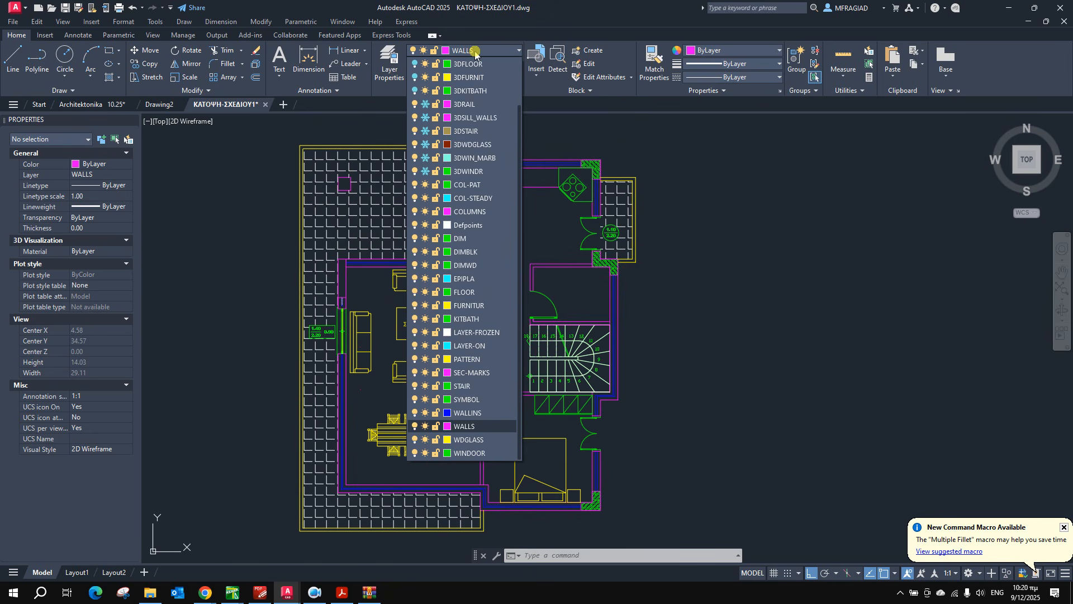
{"action": "left_click", "coordinate": [473, 237]}
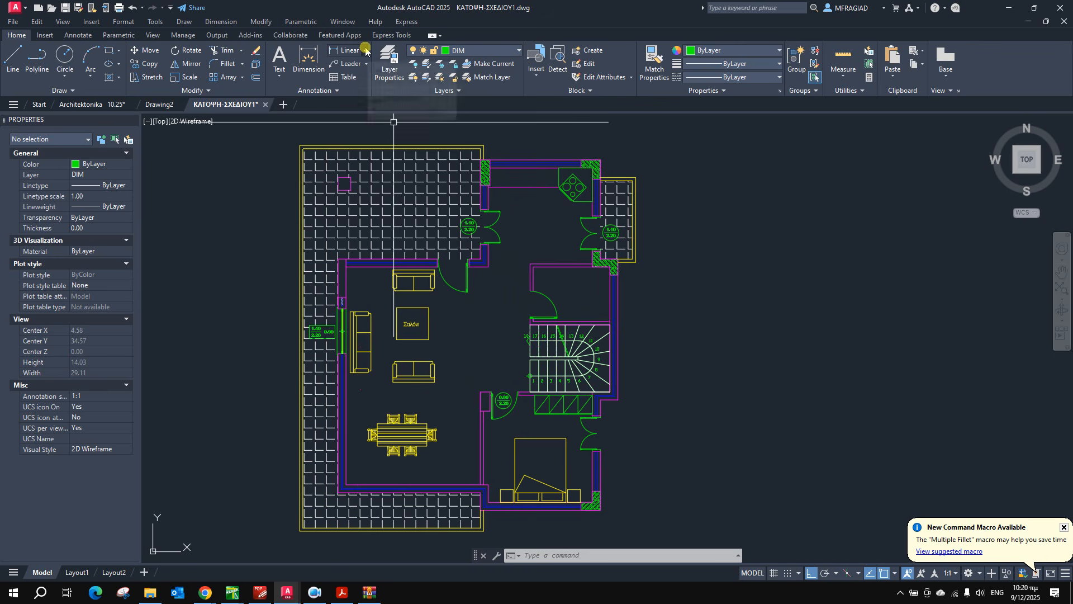
{"action": "left_click", "coordinate": [330, 90]}
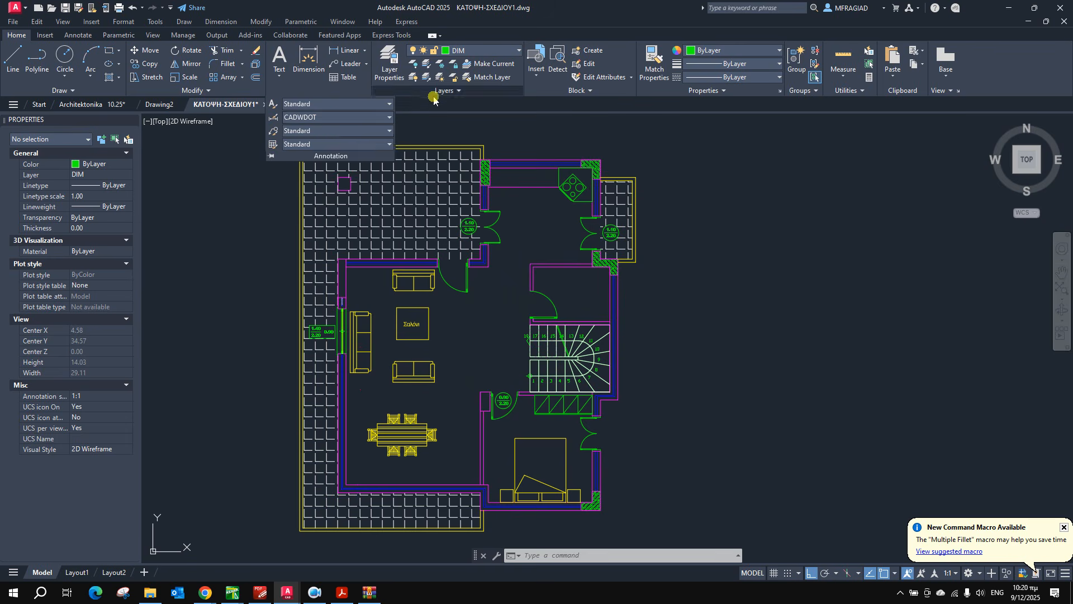
{"action": "left_click", "coordinate": [489, 137]}
{"action": "left_click", "coordinate": [480, 126]}
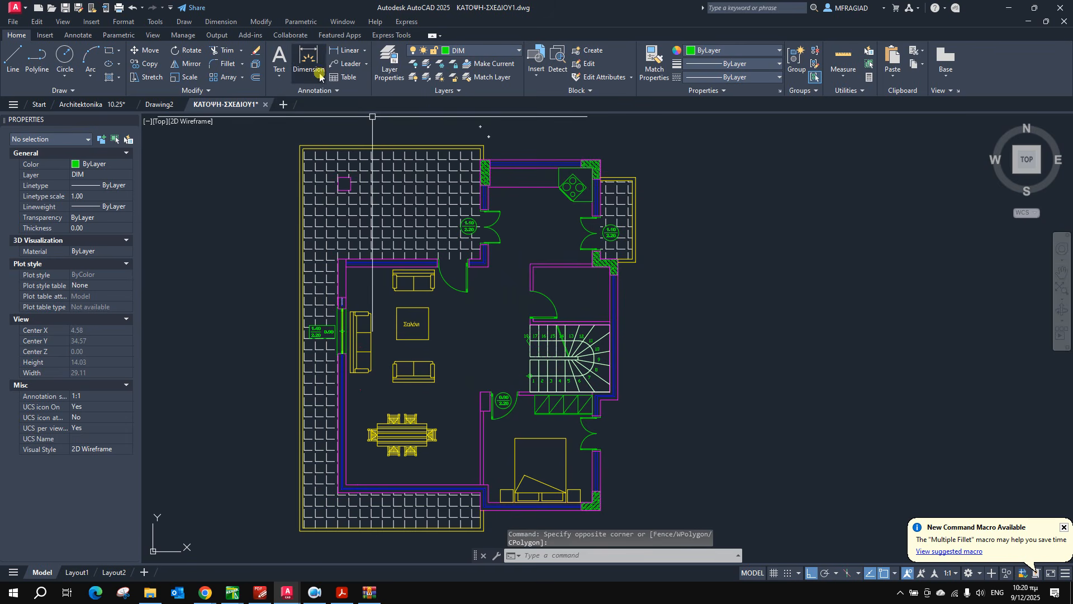
Add a vertical linear dimension from the kitchen's outer upper-right corner to the small veranda's outer upper edge, placed outside the small veranda.
{"action": "left_click", "coordinate": [363, 52]}
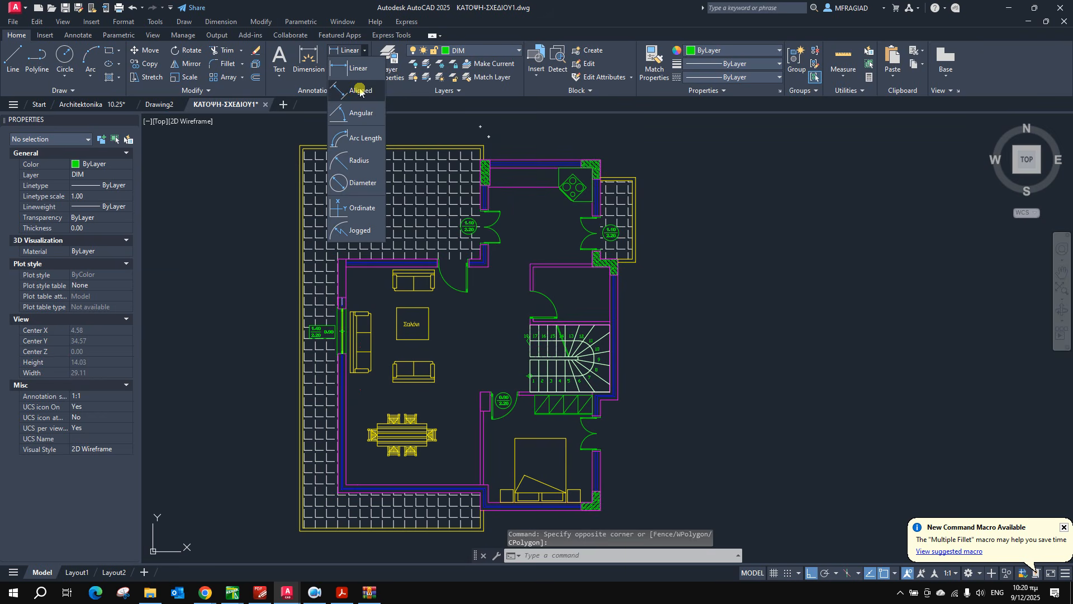
{"action": "left_click", "coordinate": [358, 68]}
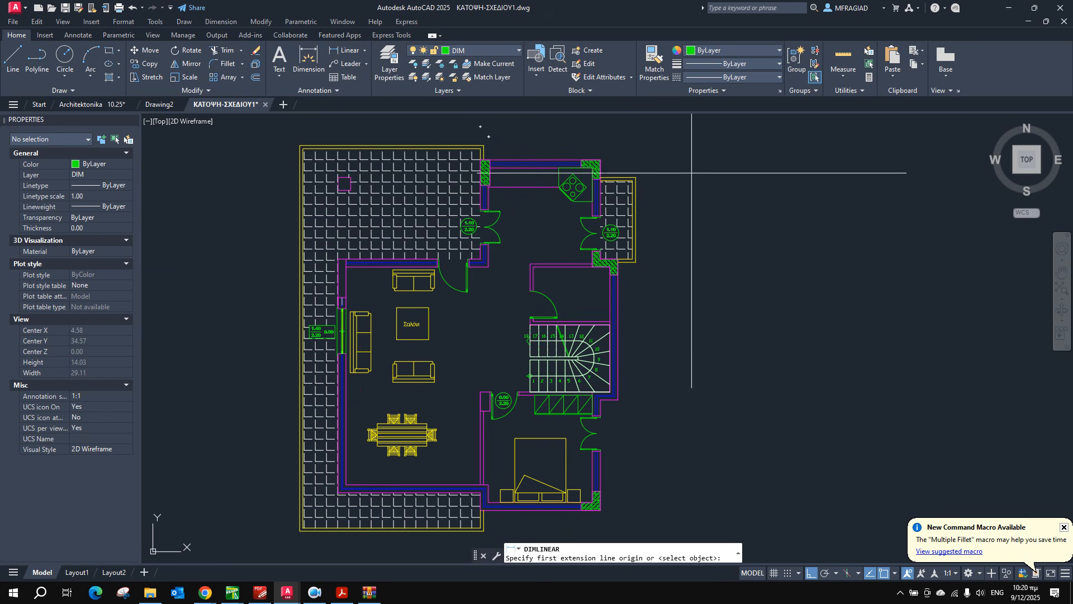
{"action": "scroll", "coordinate": [592, 156], "scroll_direction": "up", "scroll_amount": 4}
{"action": "left_click", "coordinate": [526, 150]}
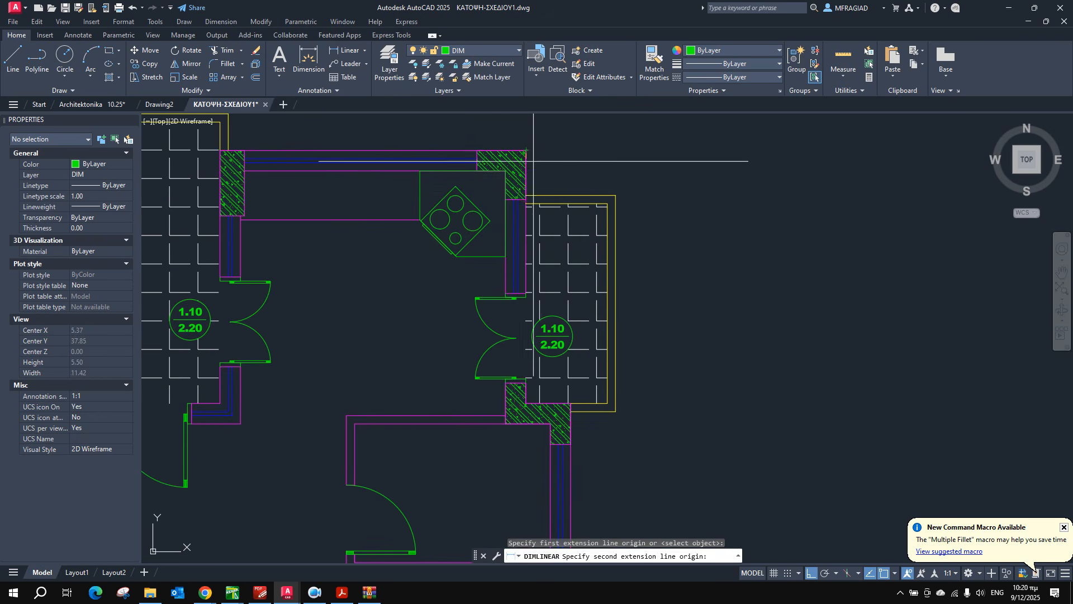
{"action": "left_click", "coordinate": [526, 199]}
{"action": "scroll", "coordinate": [598, 181], "scroll_direction": "down", "scroll_amount": 4}
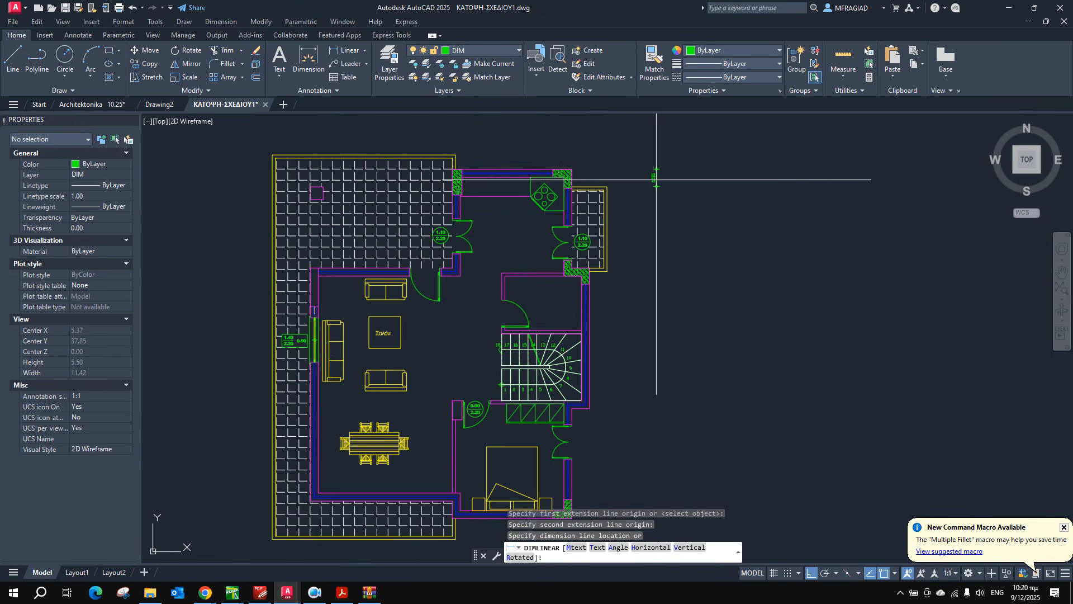
{"action": "left_click", "coordinate": [646, 180]}
{"action": "right_click", "coordinate": [621, 170]}
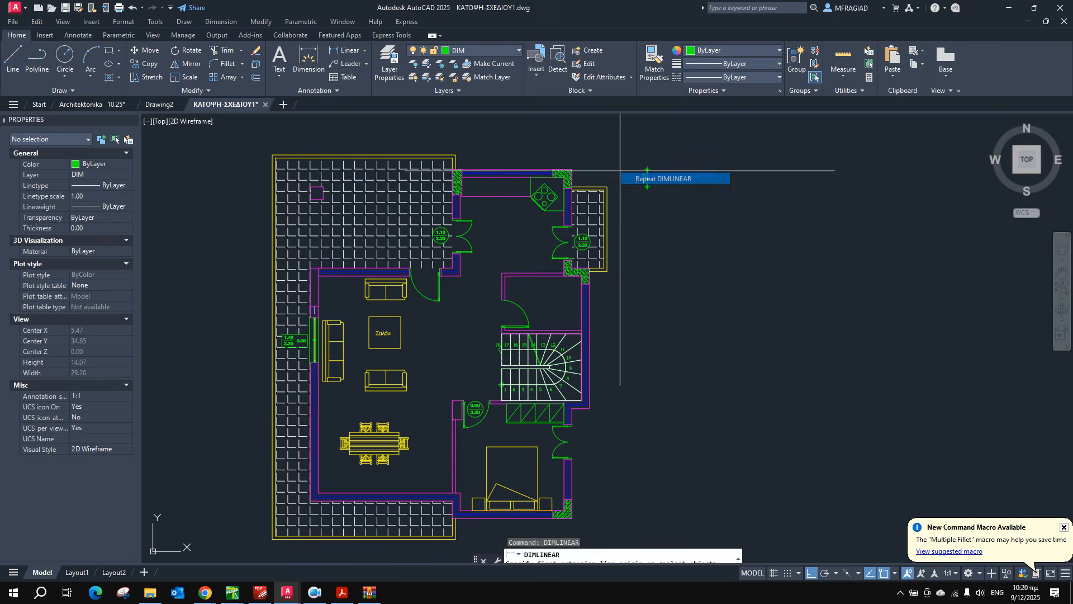
{"action": "left_click", "coordinate": [663, 179]}
{"action": "scroll", "coordinate": [617, 192], "scroll_direction": "up", "scroll_amount": 4}
{"action": "left_click", "coordinate": [586, 183]}
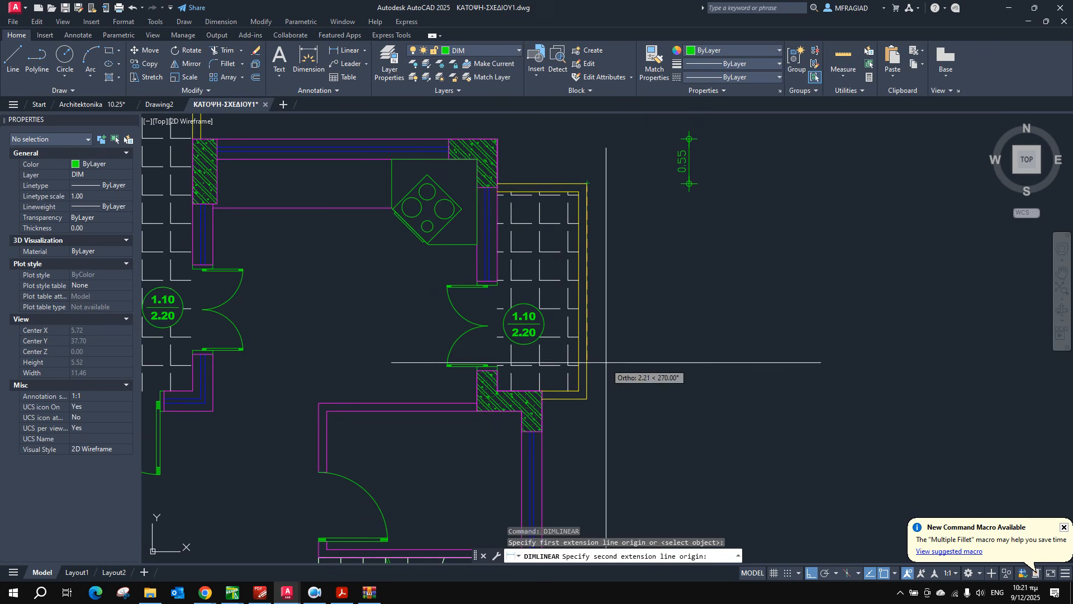
{"action": "key", "text": "Escape"}
Add a vertical linear dimension along the kitchen's outer wall, from the small veranda's outer upper edge to its inner lower corner, aligned with the previous dimension.
{"action": "right_click", "coordinate": [618, 180]}
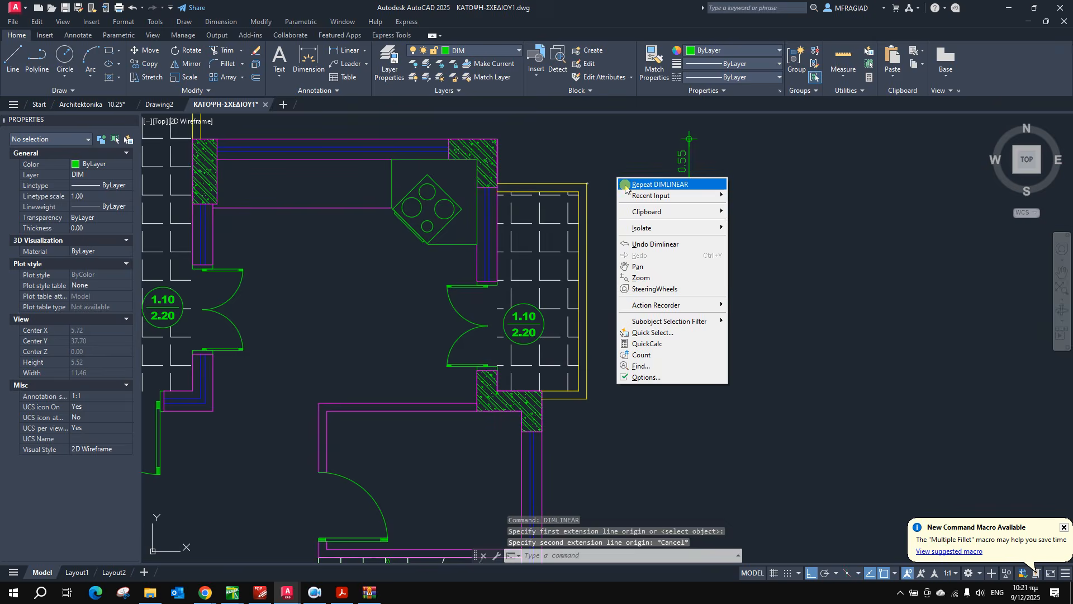
{"action": "left_click", "coordinate": [659, 184]}
{"action": "scroll", "coordinate": [461, 170], "scroll_direction": "up", "scroll_amount": 5}
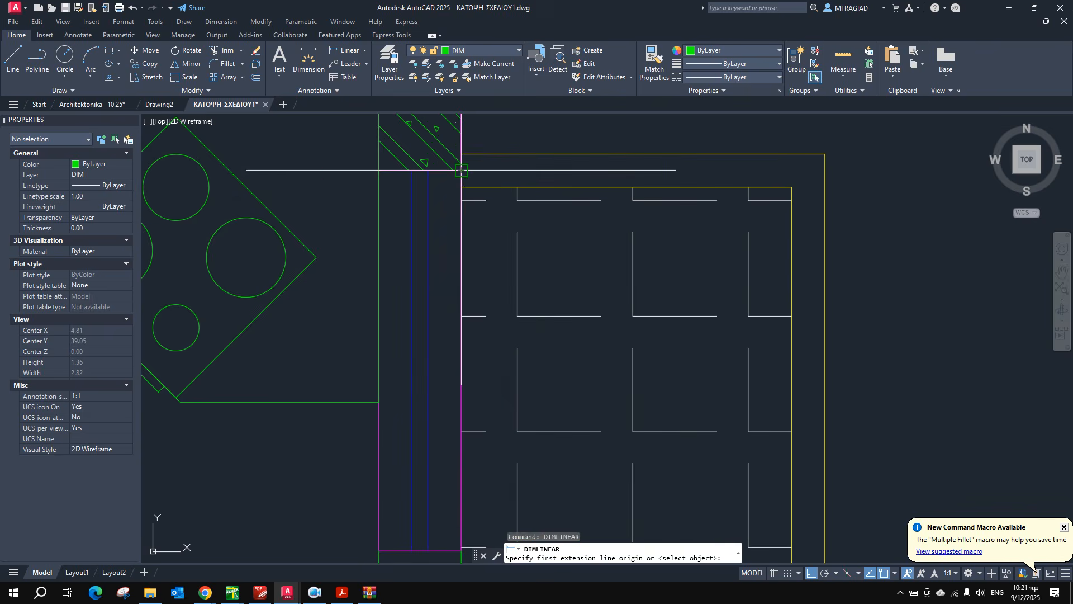
{"action": "scroll", "coordinate": [461, 170], "scroll_direction": "down", "scroll_amount": 4}
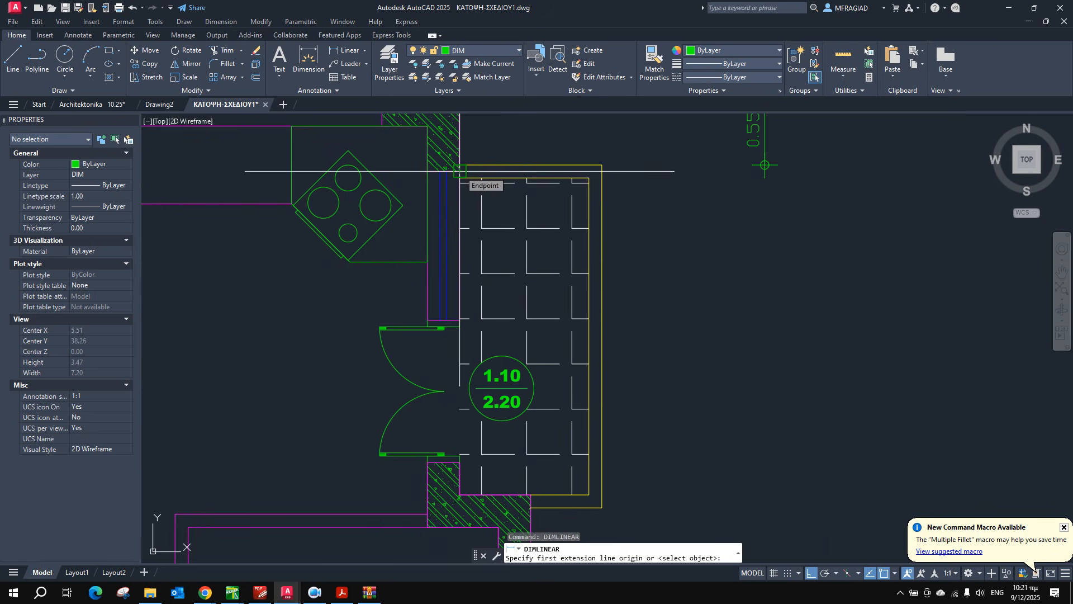
{"action": "middle_click_drag", "start_coordinate": [525, 134], "coordinate": [507, 191]}
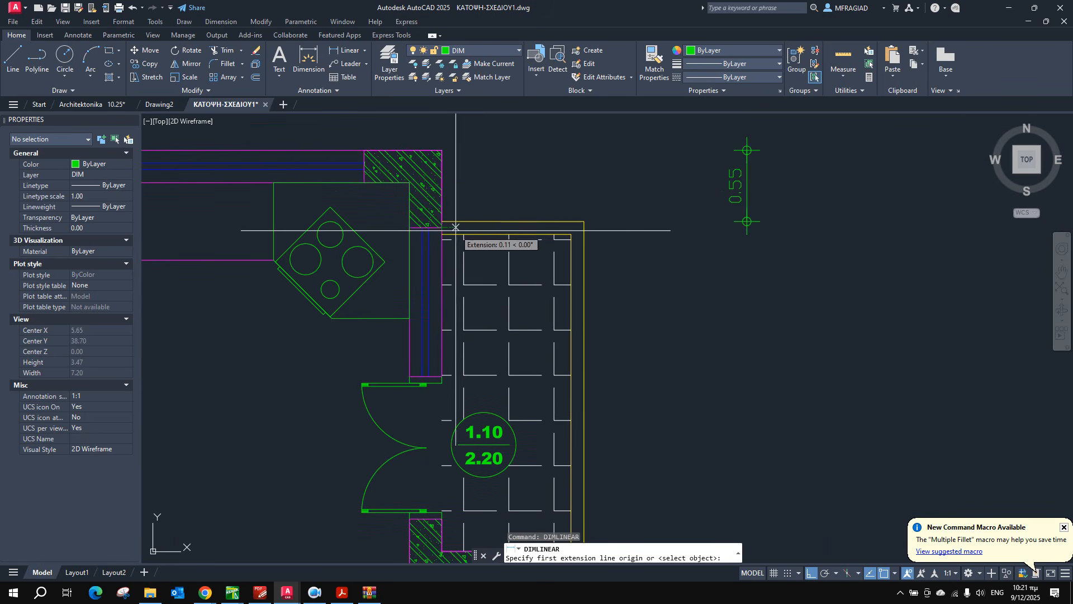
{"action": "left_click", "coordinate": [443, 221]}
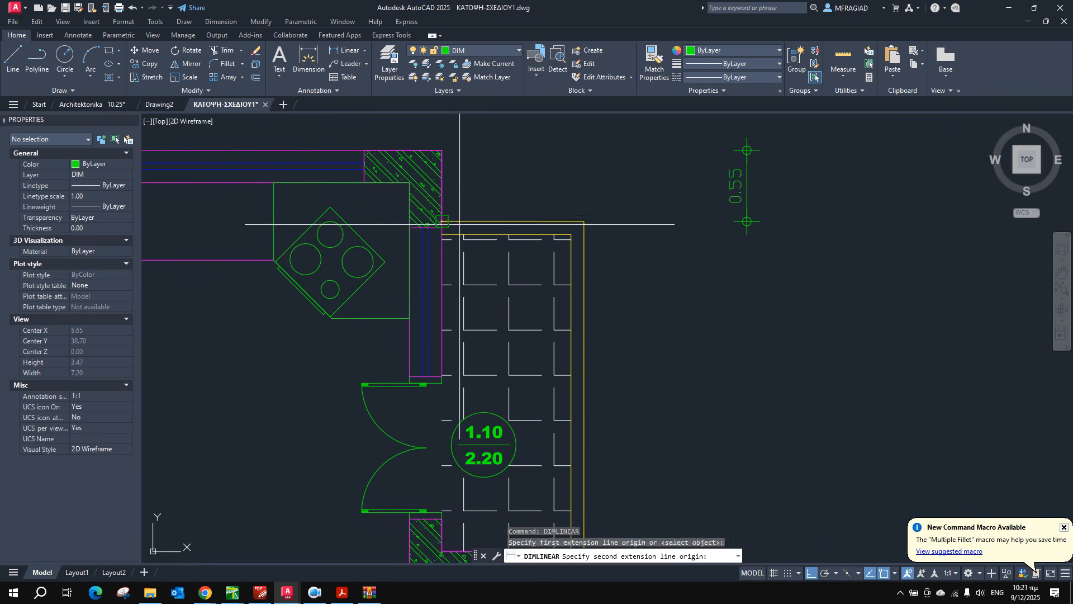
{"action": "scroll", "coordinate": [492, 288], "scroll_direction": "down", "scroll_amount": 3}
{"action": "scroll", "coordinate": [357, 363], "scroll_direction": "up", "scroll_amount": 5}
{"action": "left_click", "coordinate": [334, 375]}
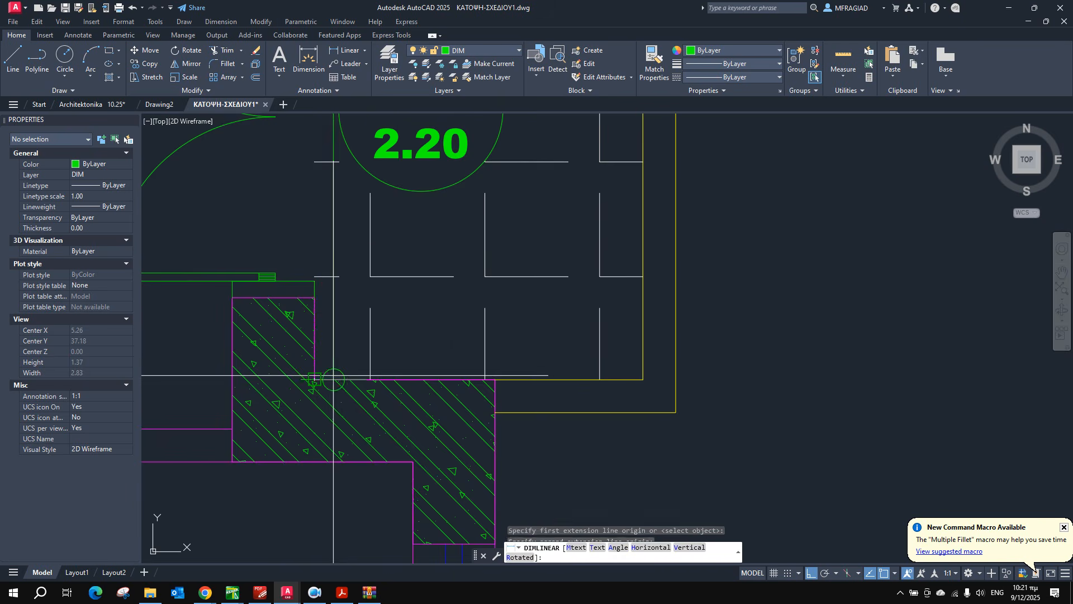
{"action": "scroll", "coordinate": [450, 233], "scroll_direction": "down", "scroll_amount": 5}
{"action": "scroll", "coordinate": [480, 229], "scroll_direction": "up", "scroll_amount": 2}
{"action": "scroll", "coordinate": [453, 226], "scroll_direction": "up", "scroll_amount": 3}
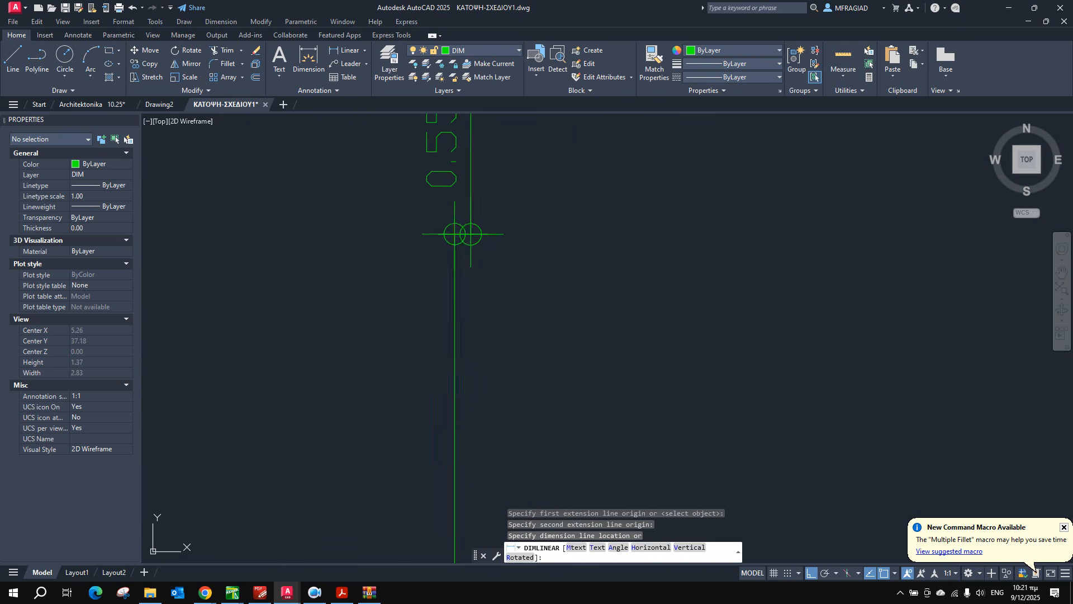
{"action": "left_click", "coordinate": [472, 232]}
Add a vertical linear dimension from the small veranda's lower edge at the column to the stairwell's outer lower-right corner, outside the wall.
{"action": "scroll", "coordinate": [481, 174], "scroll_direction": "down", "scroll_amount": 5}
{"action": "scroll", "coordinate": [399, 316], "scroll_direction": "up", "scroll_amount": 4}
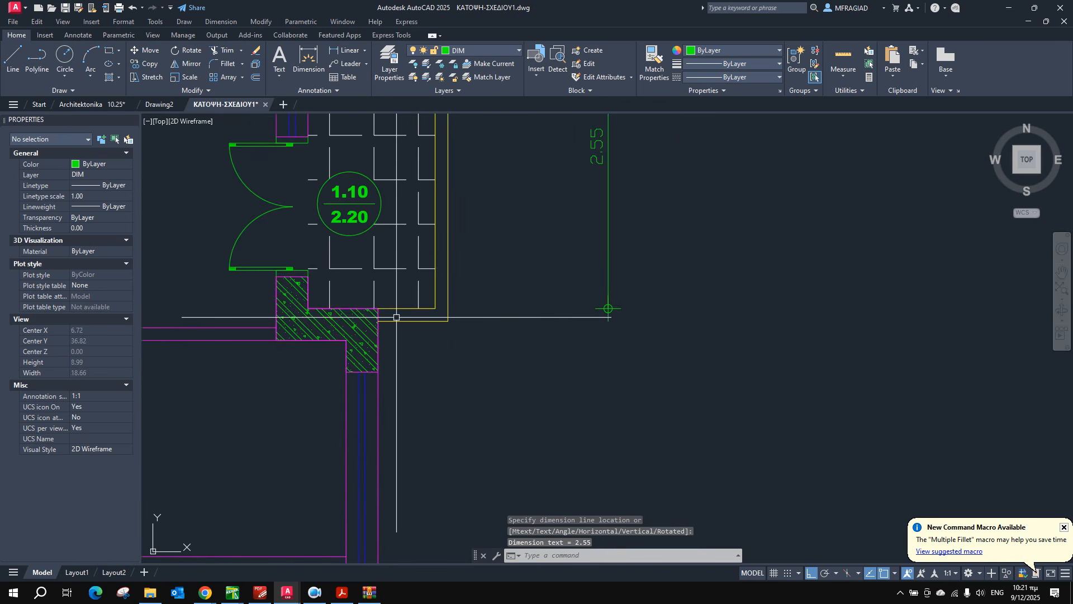
{"action": "right_click", "coordinate": [419, 323]}
{"action": "left_click", "coordinate": [422, 326]}
{"action": "scroll", "coordinate": [510, 246], "scroll_direction": "down", "scroll_amount": 3}
{"action": "scroll", "coordinate": [964, 230], "scroll_direction": "up", "scroll_amount": 5}
{"action": "left_click", "coordinate": [381, 229]}
{"action": "scroll", "coordinate": [428, 335], "scroll_direction": "down", "scroll_amount": 5}
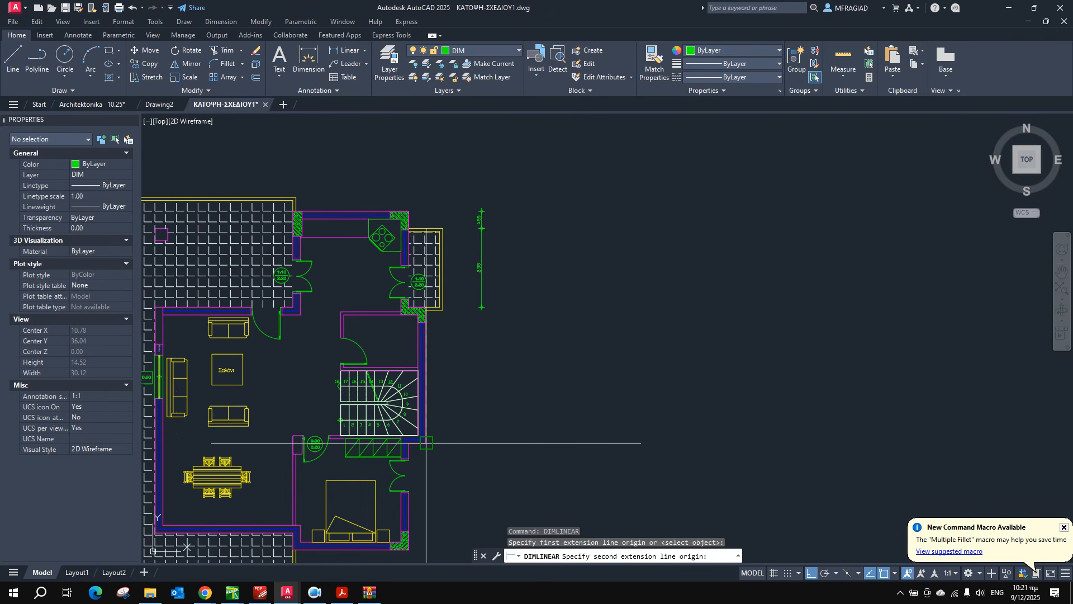
{"action": "left_click", "coordinate": [426, 443]}
{"action": "scroll", "coordinate": [500, 325], "scroll_direction": "up", "scroll_amount": 2}
{"action": "left_click", "coordinate": [485, 323]}
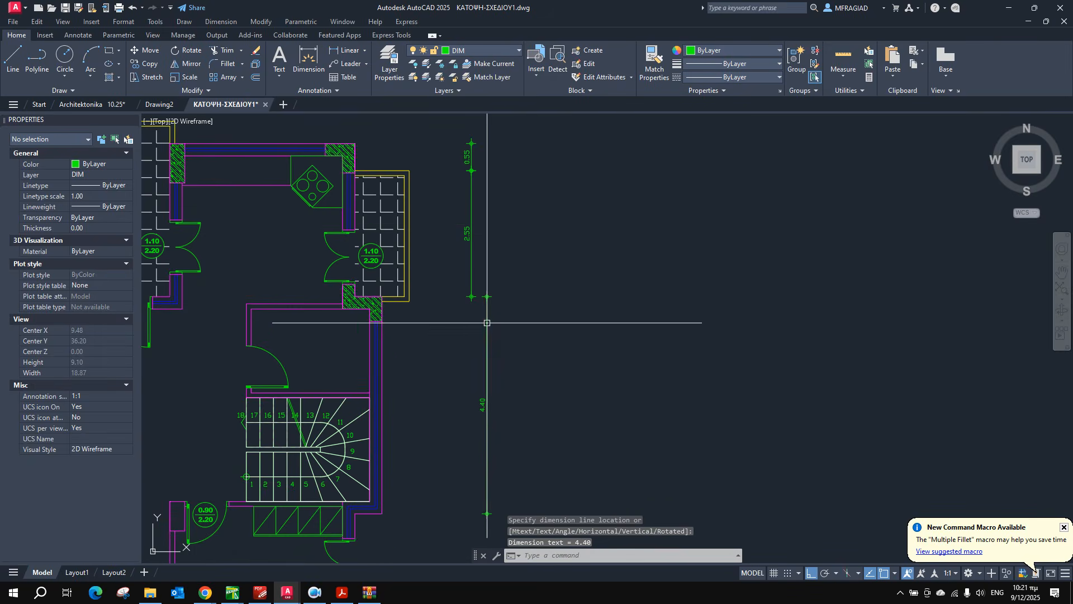
Add a horizontal linear dimension across the exterior wall setback between stairwell and bedroom, placed below the plan.
{"action": "scroll", "coordinate": [497, 200], "scroll_direction": "down", "scroll_amount": 2}
{"action": "right_click", "coordinate": [534, 205]}
{"action": "left_click", "coordinate": [550, 211]}
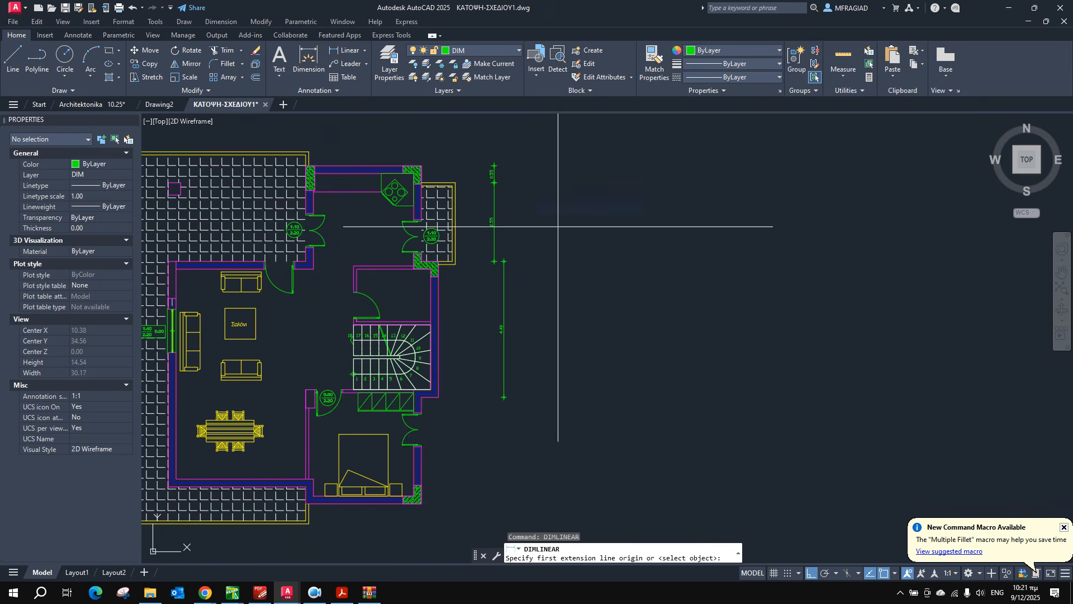
{"action": "scroll", "coordinate": [554, 235], "scroll_direction": "down", "scroll_amount": 3}
{"action": "scroll", "coordinate": [522, 271], "scroll_direction": "up", "scroll_amount": 6}
{"action": "left_click", "coordinate": [441, 271]}
{"action": "left_click", "coordinate": [371, 271]}
{"action": "scroll", "coordinate": [438, 391], "scroll_direction": "down", "scroll_amount": 3}
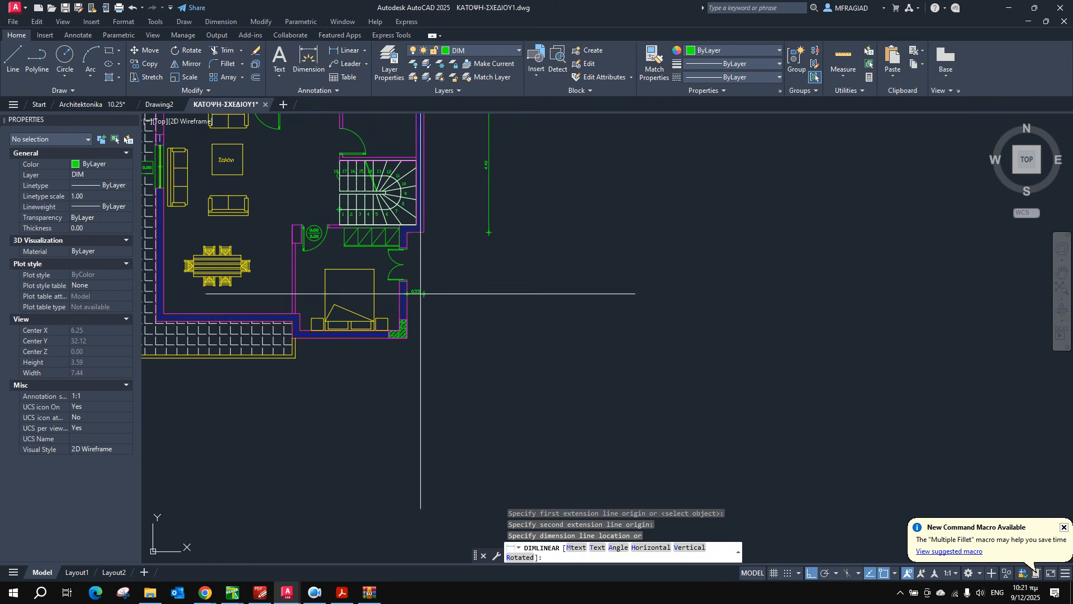
{"action": "left_click", "coordinate": [437, 390]}
{"action": "key", "text": "Escape"}
Add a vertical linear dimension from the bedroom's upper setback corner to its outer lower-right corner, aligned with the stairwell wall's dimension line.
{"action": "right_click", "coordinate": [441, 240]}
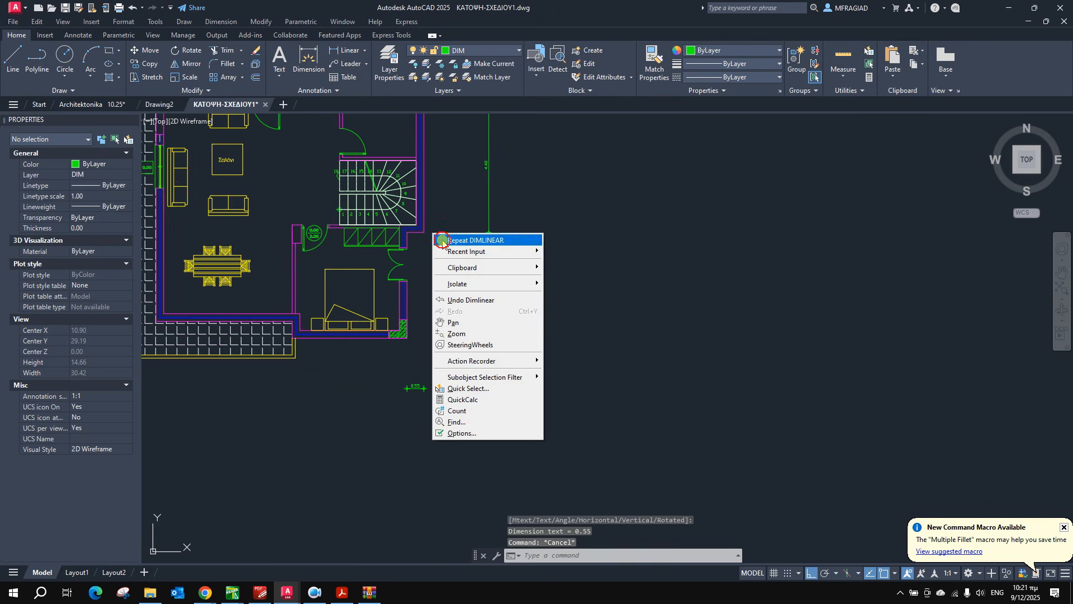
{"action": "left_click", "coordinate": [442, 240]}
{"action": "scroll", "coordinate": [398, 253], "scroll_direction": "up", "scroll_amount": 6}
{"action": "left_click", "coordinate": [428, 164]}
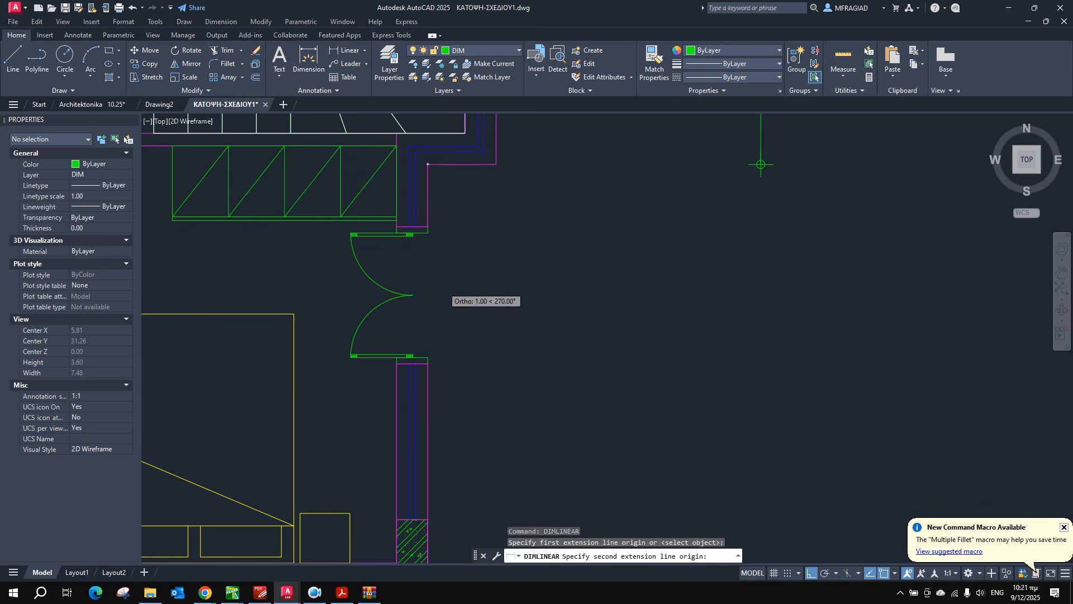
{"action": "scroll", "coordinate": [440, 280], "scroll_direction": "down", "scroll_amount": 3}
{"action": "scroll", "coordinate": [440, 351], "scroll_direction": "up", "scroll_amount": 2}
{"action": "left_click", "coordinate": [433, 360]}
{"action": "scroll", "coordinate": [586, 340], "scroll_direction": "down", "scroll_amount": 1}
{"action": "scroll", "coordinate": [588, 341], "scroll_direction": "down", "scroll_amount": 2}
{"action": "scroll", "coordinate": [586, 241], "scroll_direction": "up", "scroll_amount": 5}
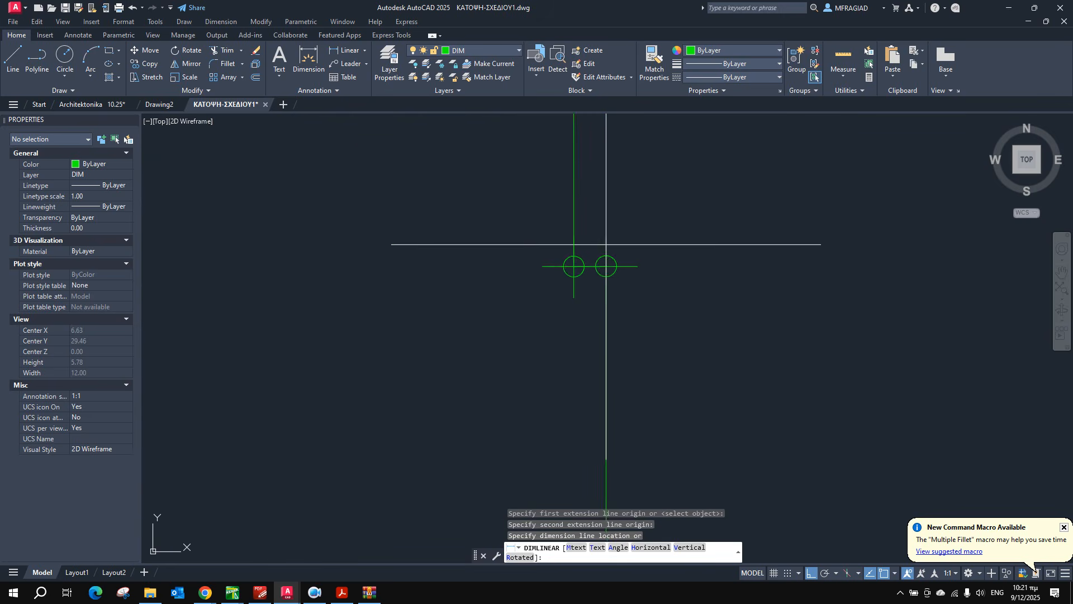
{"action": "left_click", "coordinate": [573, 266]}
Switch to katopsi-new.pdf in Acrobat and examine the entrance steps' width and offset along the large veranda's upper edge, then return to AutoCAD.
{"action": "scroll", "coordinate": [580, 228], "scroll_direction": "down", "scroll_amount": 4}
{"action": "scroll", "coordinate": [540, 290], "scroll_direction": "down", "scroll_amount": 3}
{"action": "middle_click_drag", "start_coordinate": [537, 314], "coordinate": [618, 368]}
{"action": "scroll", "coordinate": [366, 292], "scroll_direction": "up", "scroll_amount": 1}
{"action": "scroll", "coordinate": [575, 254], "scroll_direction": "up", "scroll_amount": 2}
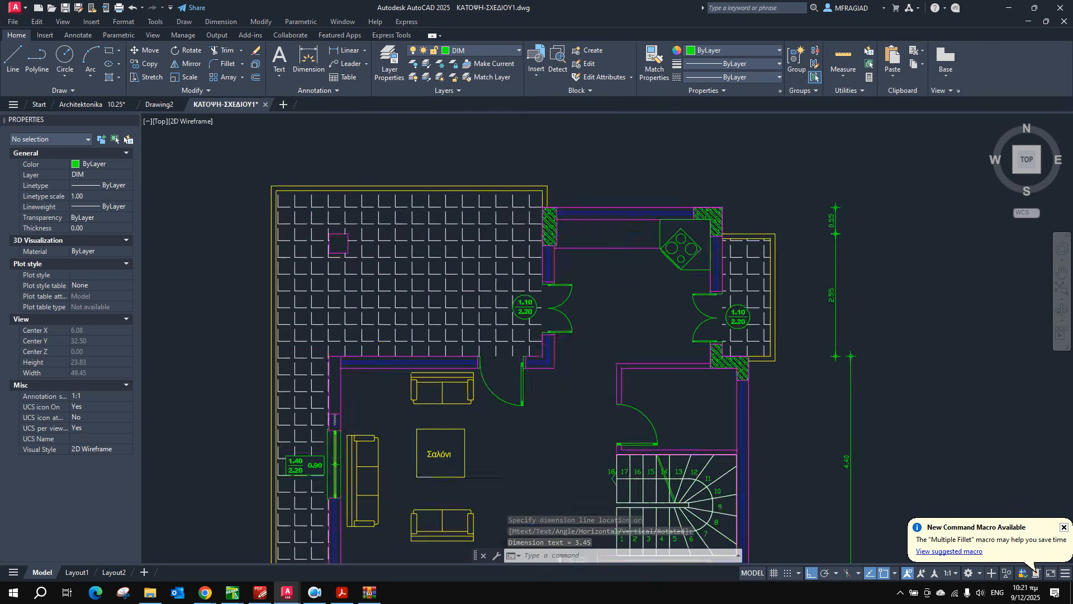
{"action": "scroll", "coordinate": [512, 176], "scroll_direction": "up", "scroll_amount": 3}
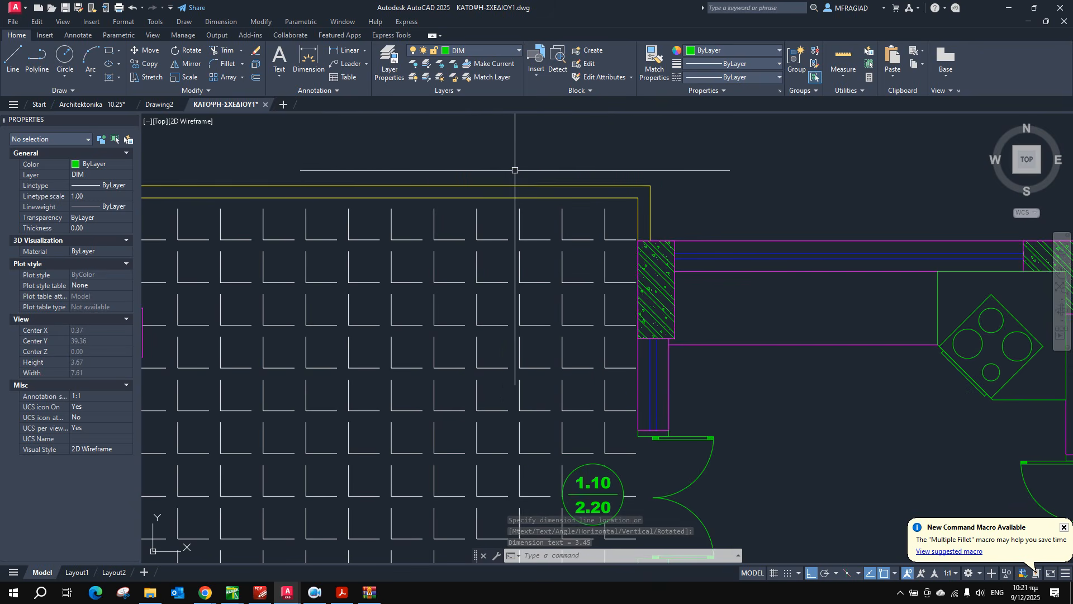
{"action": "left_click", "coordinate": [341, 592]}
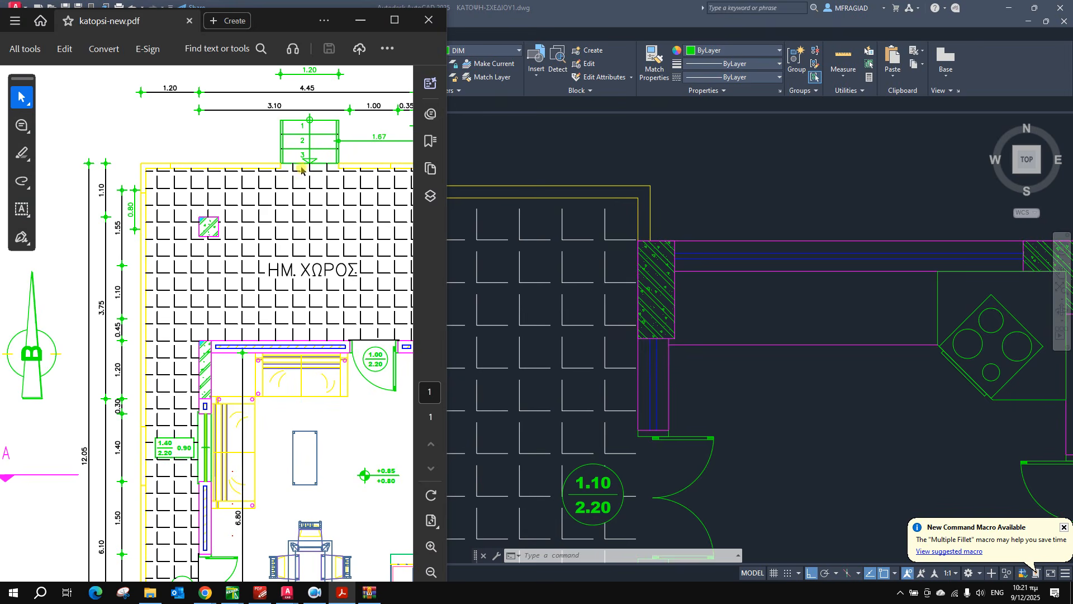
{"action": "scroll", "coordinate": [332, 158], "scroll_direction": "down", "scroll_amount": 2, "text": "ctrl"}
{"action": "scroll", "coordinate": [313, 161], "scroll_direction": "up", "scroll_amount": 3, "text": "ctrl"}
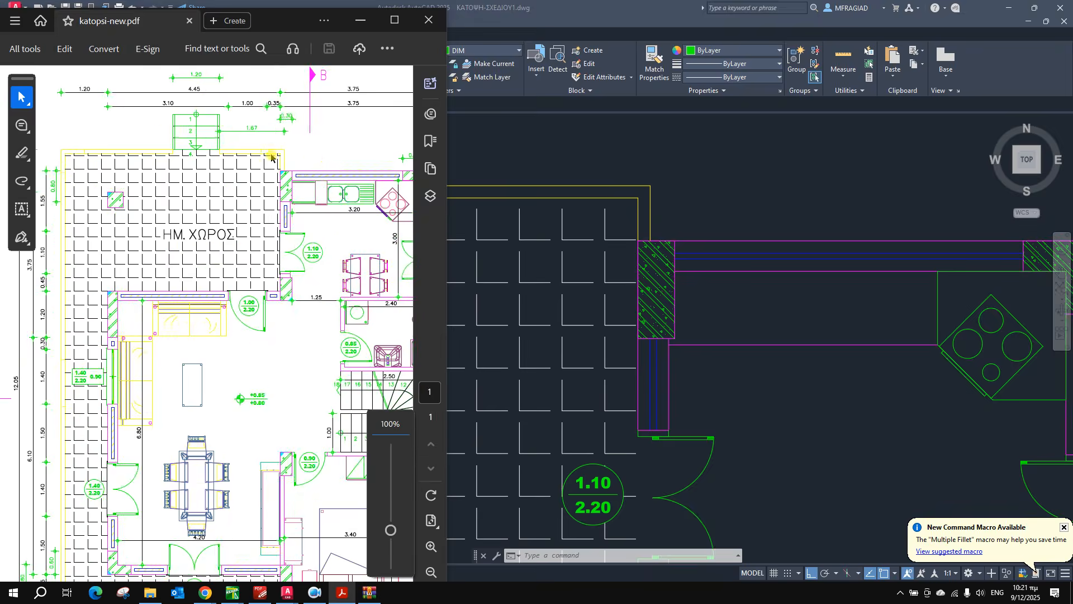
{"action": "left_click", "coordinate": [574, 157]}
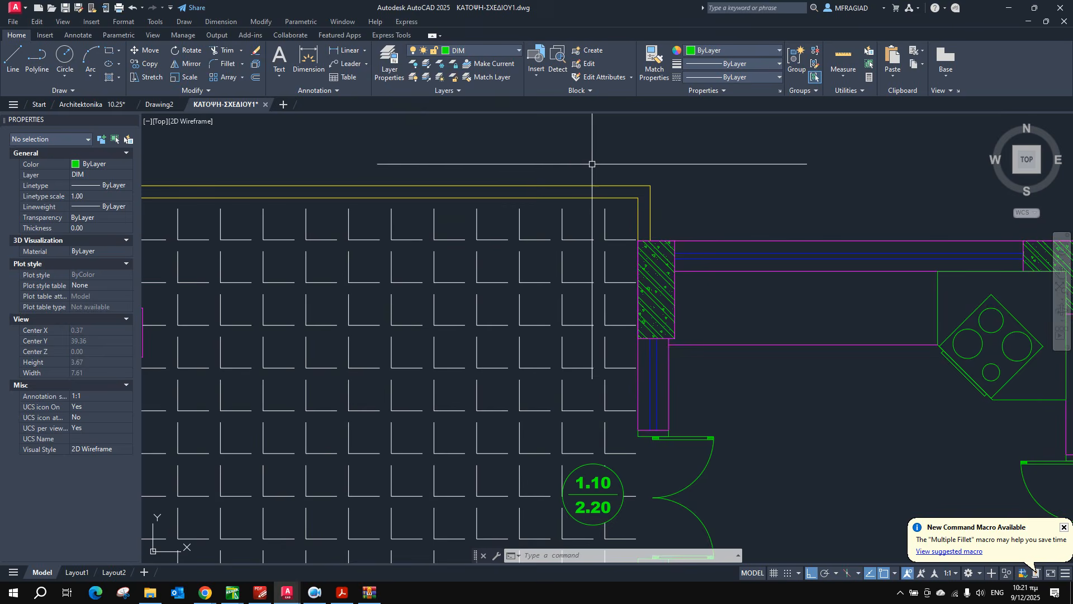
Draw a construction circle of radius 1.67 centred on the large veranda's outer upper-right corner.
{"action": "key", "text": "Return"}
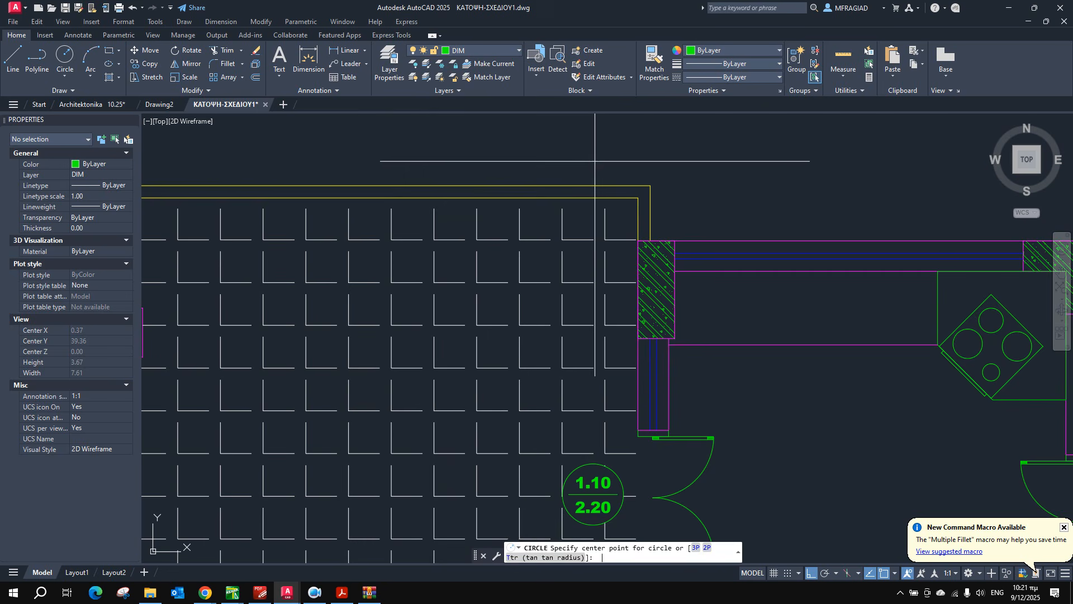
{"action": "left_click", "coordinate": [650, 185]}
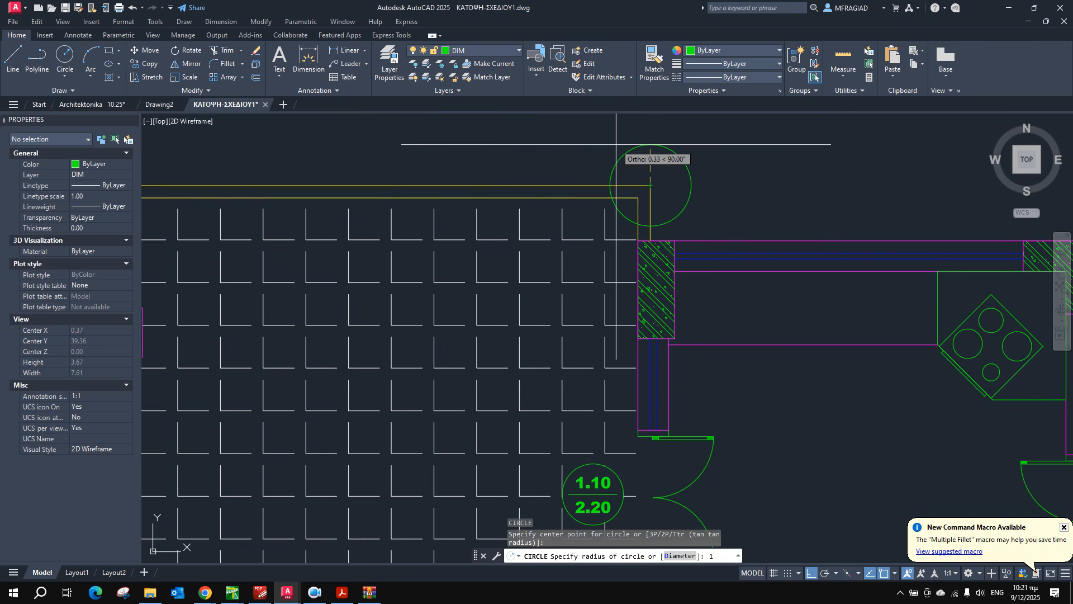
{"action": "type", "text": "1.67"}
{"action": "key", "text": "Return"}
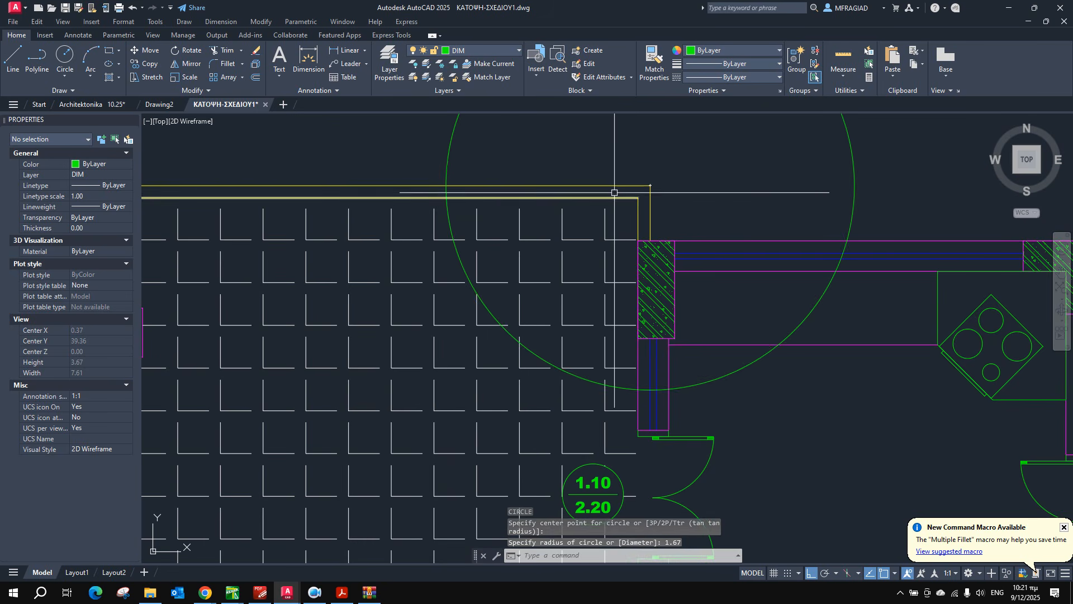
Draw a short vertical line across the upper veranda parapet from its intersection with the construction circle, and erase the circle.
{"action": "scroll", "coordinate": [428, 168], "scroll_direction": "up", "scroll_amount": 2}
{"action": "middle_click_drag", "start_coordinate": [426, 163], "coordinate": [481, 205]}
{"action": "type", "text": "l"}
{"action": "key", "text": "Return"}
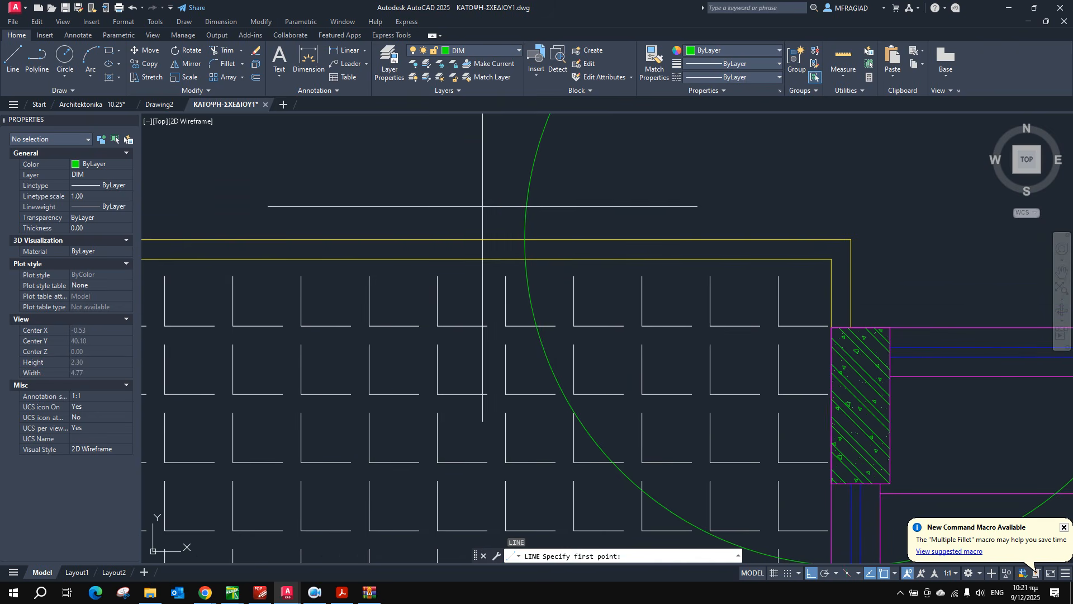
{"action": "left_click", "coordinate": [524, 239]}
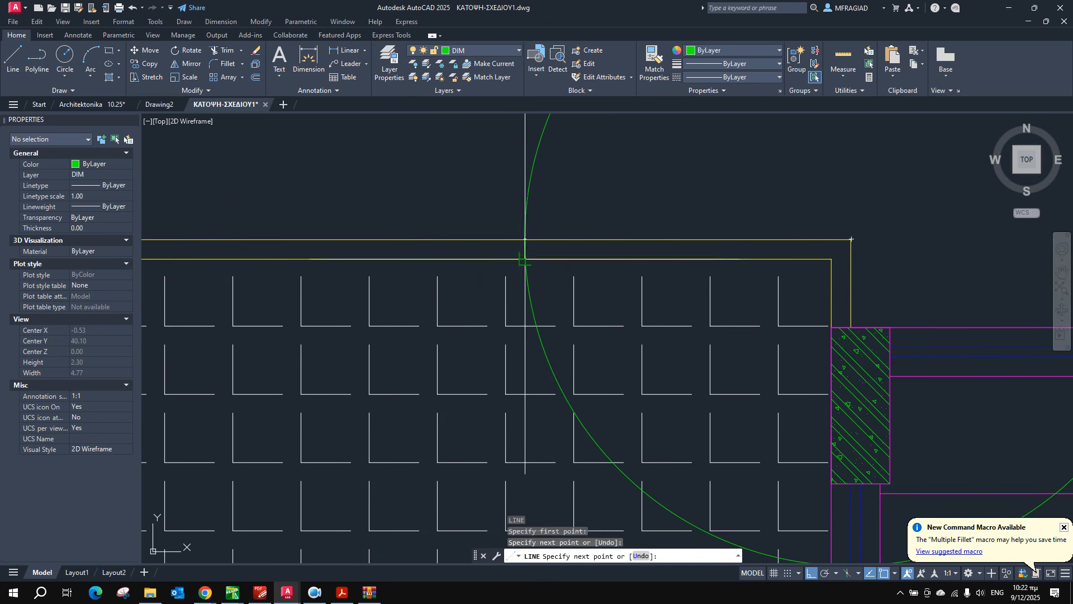
{"action": "left_click", "coordinate": [518, 255]}
{"action": "key", "text": "Escape"}
{"action": "left_click", "coordinate": [540, 210]}
{"action": "left_click", "coordinate": [502, 188]}
{"action": "key", "text": "Delete"}
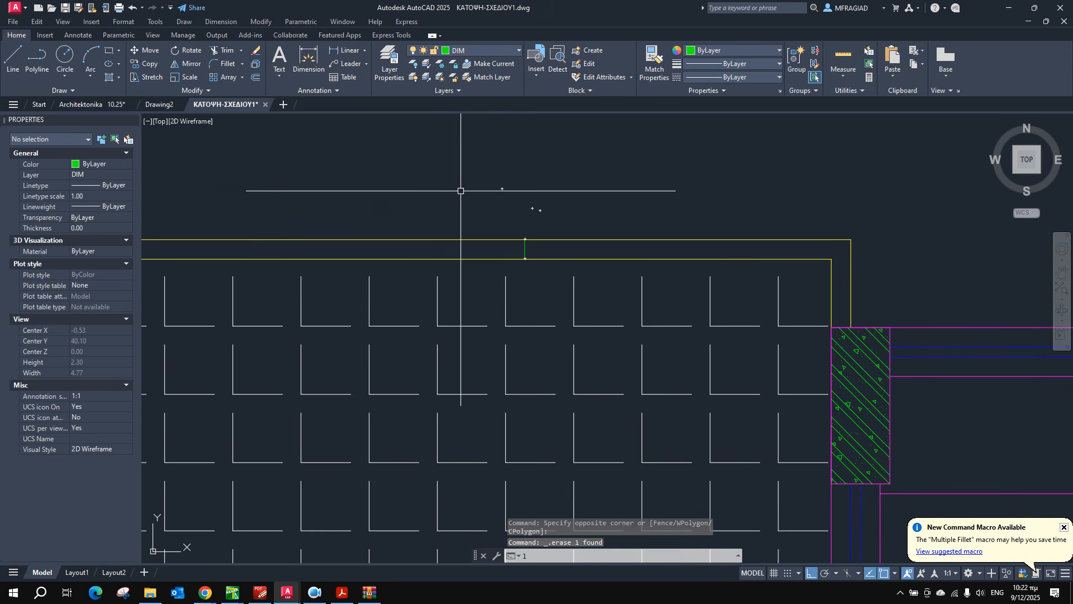
Draw a line 1.2 to the left along the parapet's outer edge from the short cross line, continuing down to the inner edge.
{"action": "type", "text": "l"}
{"action": "key", "text": "Return"}
{"action": "left_click", "coordinate": [525, 239]}
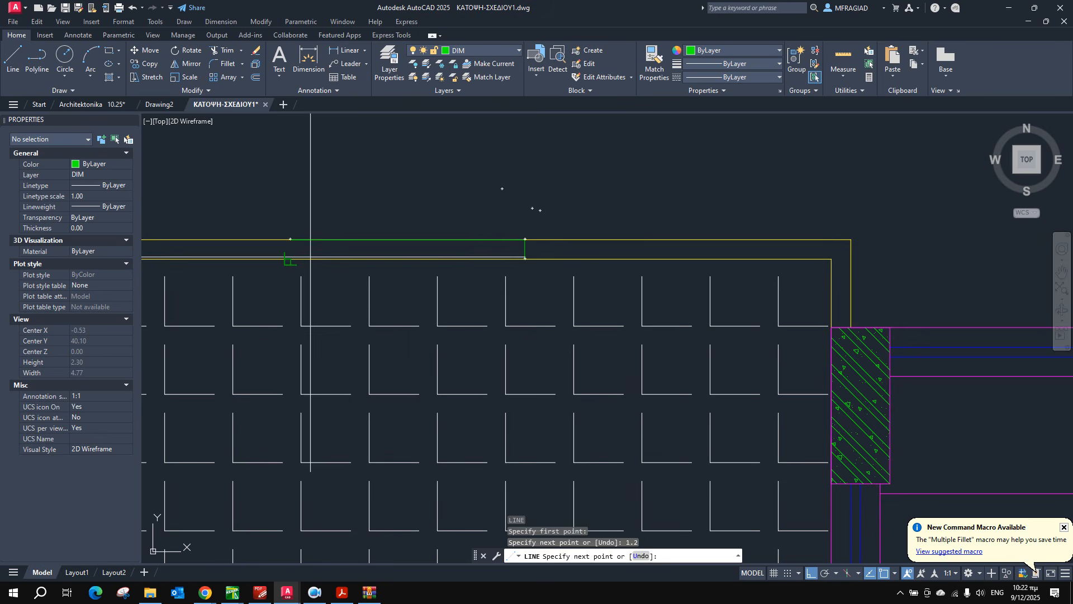
{"action": "left_click", "coordinate": [290, 258]}
{"action": "key", "text": "Escape"}
Trim the parapet lines between the two short cross lines to open the large veranda's entrance gap.
{"action": "type", "text": "t"}
{"action": "key", "text": "Return"}
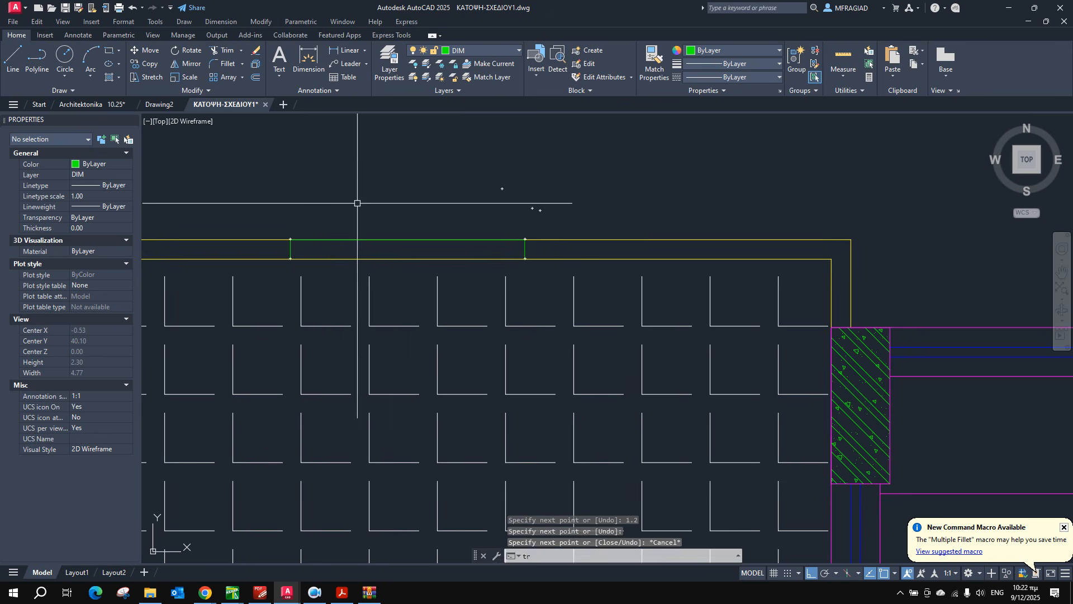
{"action": "left_click", "coordinate": [408, 209]}
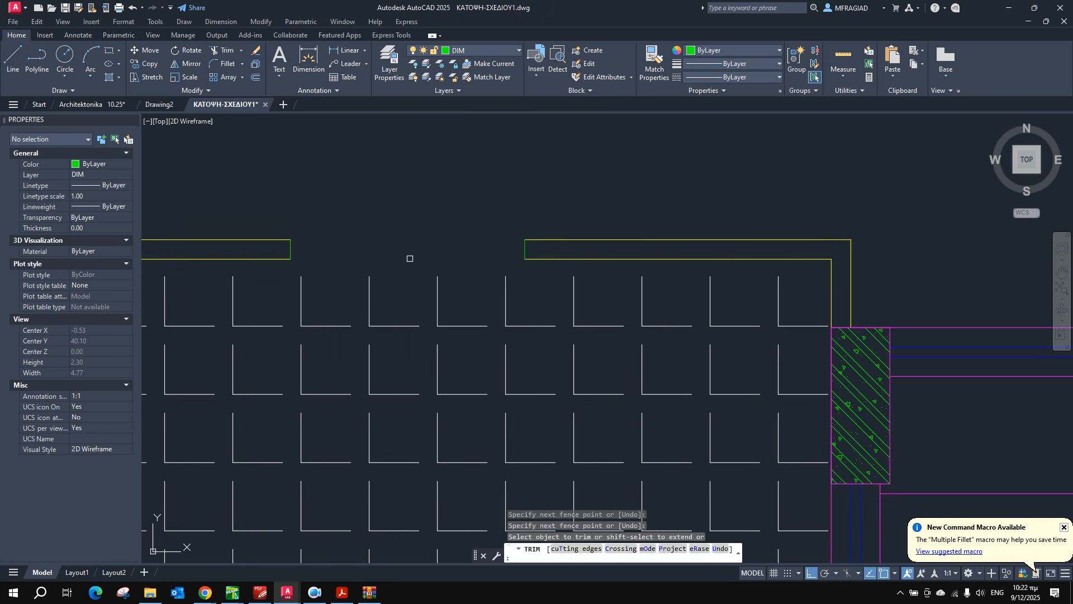
{"action": "key", "text": "Return"}
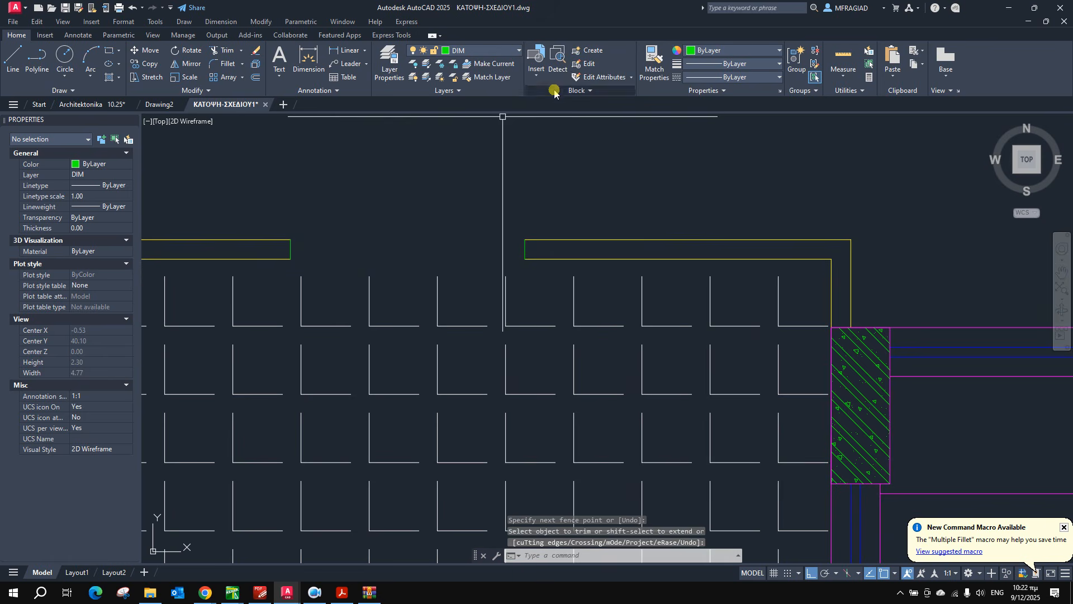
Insert the eksoskala stair block in the large veranda's entrance gap, placed at the inner corner of the left parapet end.
{"action": "left_click", "coordinate": [537, 71]}
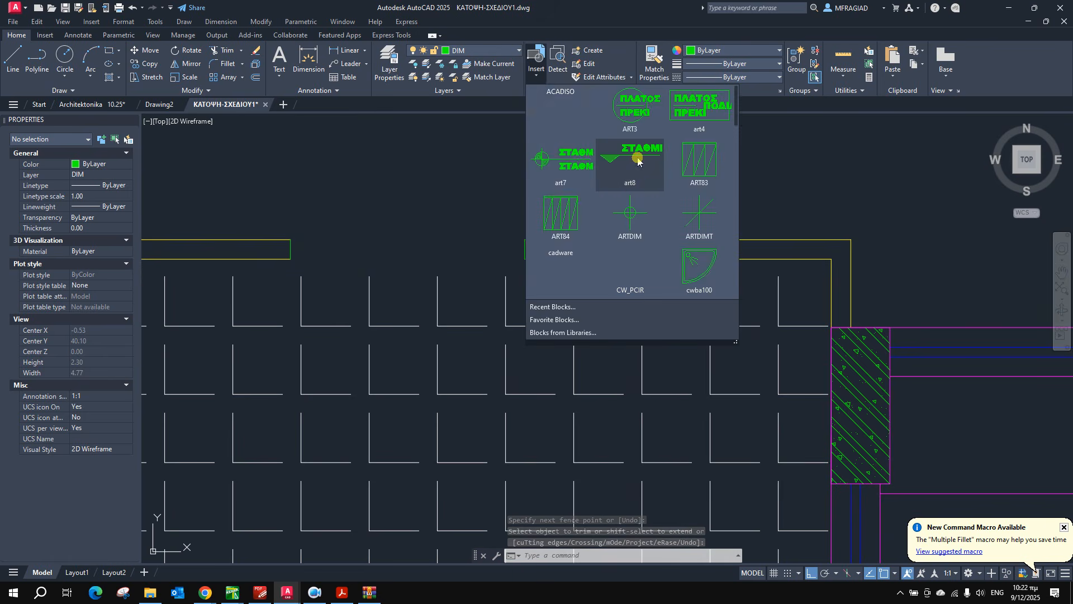
{"action": "scroll", "coordinate": [637, 179], "scroll_direction": "down", "scroll_amount": 6}
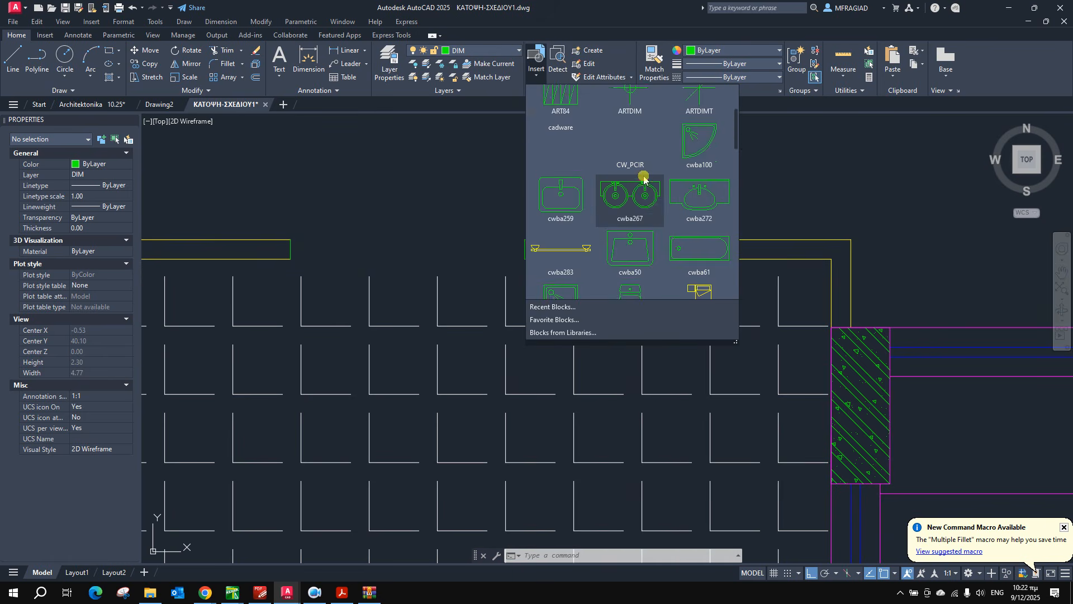
{"action": "scroll", "coordinate": [665, 168], "scroll_direction": "down", "scroll_amount": 5}
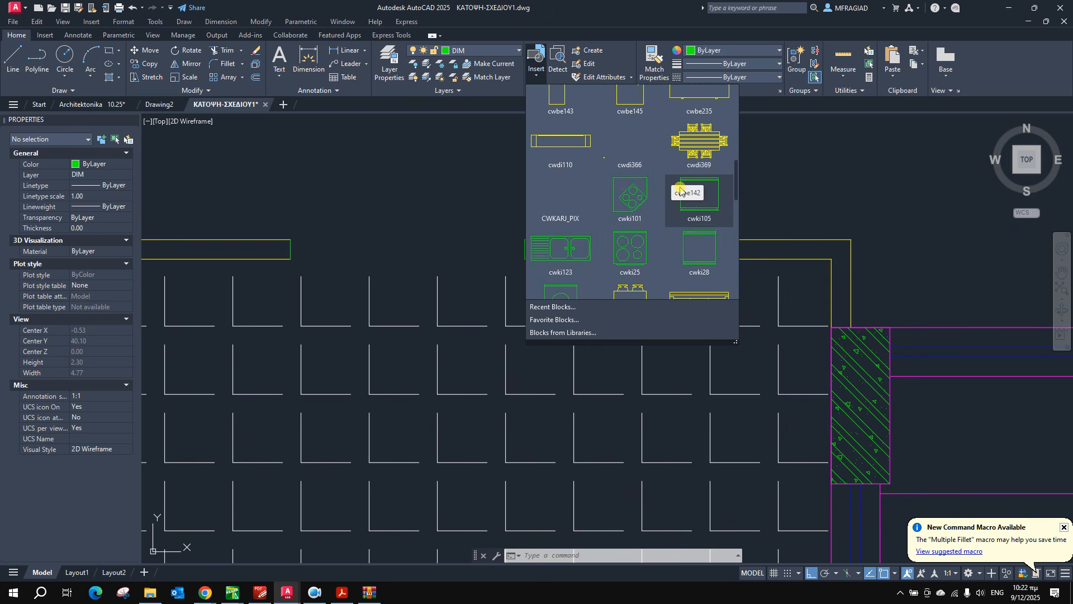
{"action": "scroll", "coordinate": [679, 190], "scroll_direction": "down", "scroll_amount": 6}
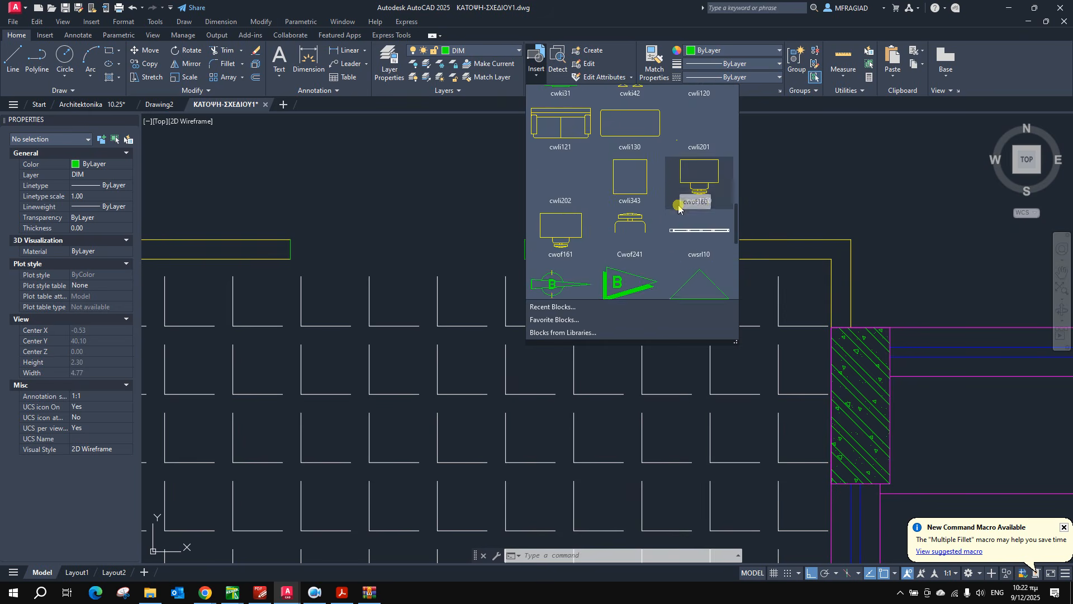
{"action": "scroll", "coordinate": [693, 226], "scroll_direction": "down", "scroll_amount": 6}
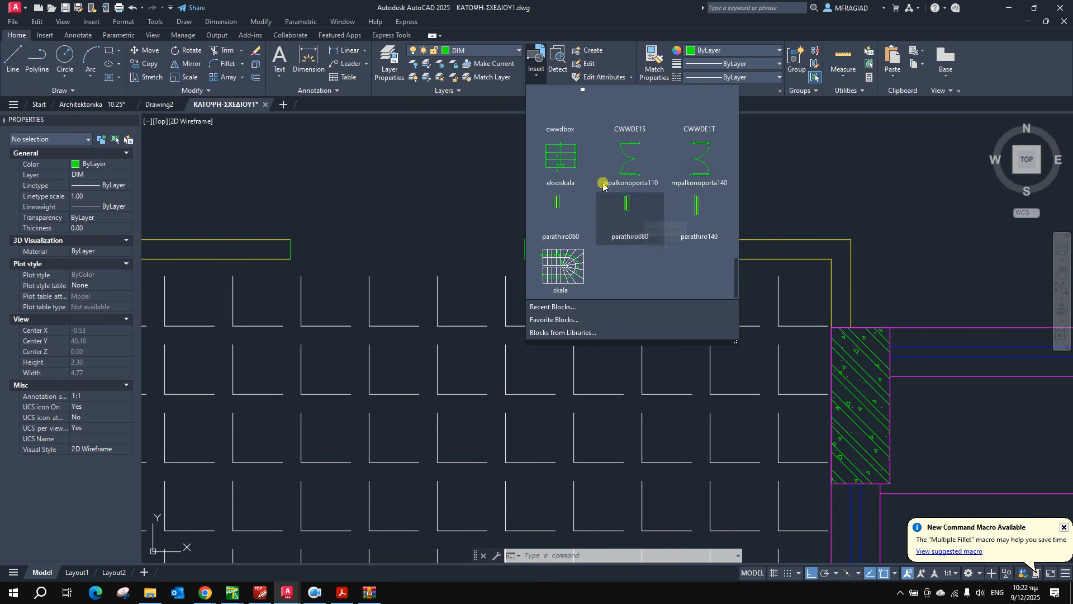
{"action": "left_click", "coordinate": [575, 162]}
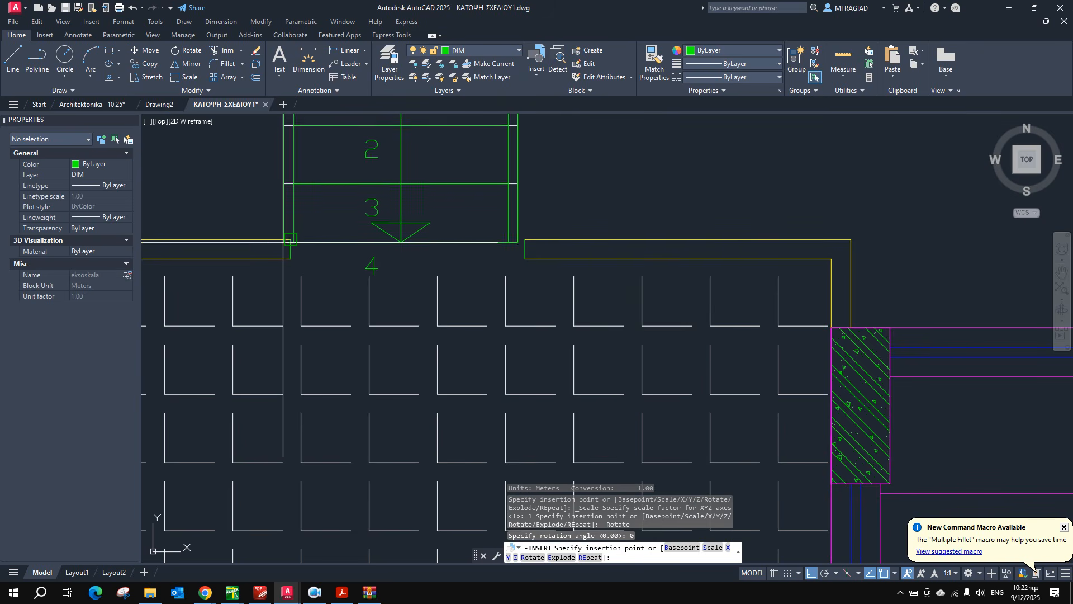
{"action": "left_click", "coordinate": [290, 239]}
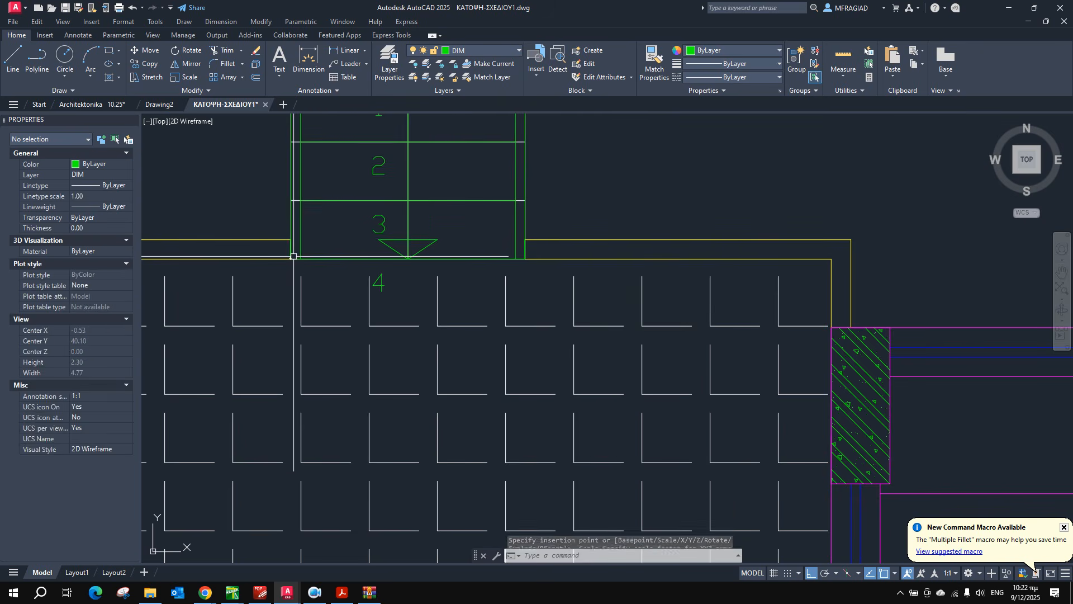
{"action": "scroll", "coordinate": [534, 194], "scroll_direction": "down", "scroll_amount": 6}
{"action": "scroll", "coordinate": [570, 175], "scroll_direction": "up", "scroll_amount": 2}
{"action": "scroll", "coordinate": [559, 171], "scroll_direction": "down", "scroll_amount": 5}
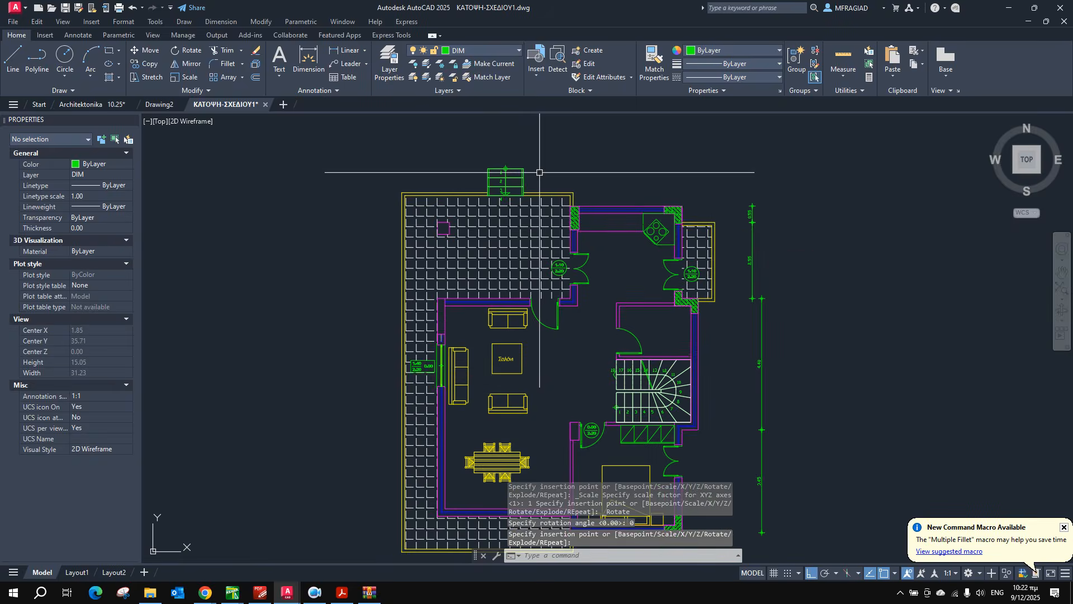
{"action": "scroll", "coordinate": [554, 255], "scroll_direction": "up", "scroll_amount": 1}
{"action": "scroll", "coordinate": [555, 251], "scroll_direction": "down", "scroll_amount": 2}
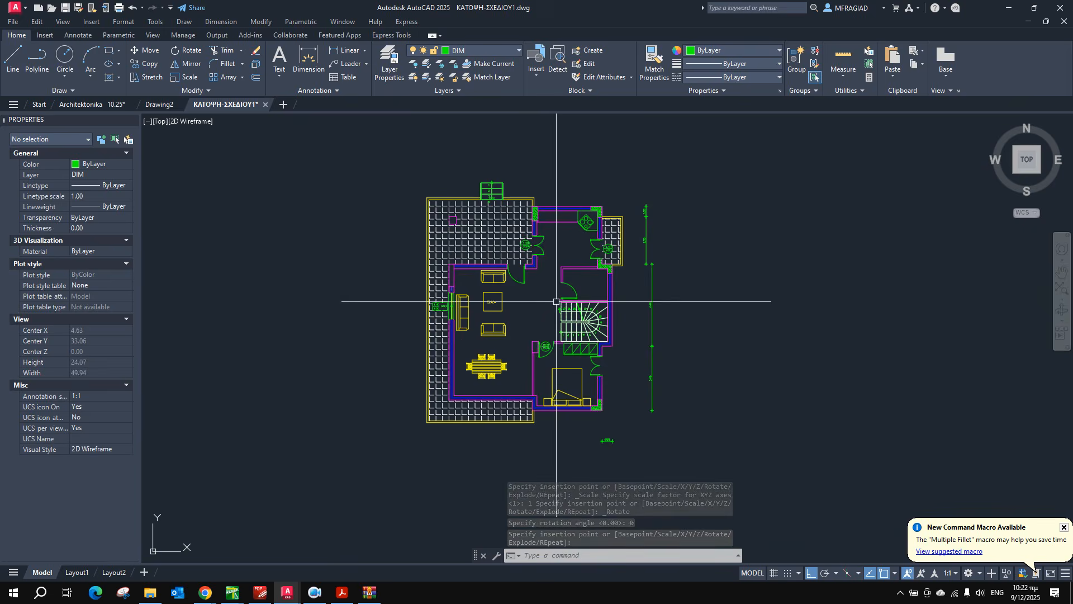
{"action": "scroll", "coordinate": [546, 320], "scroll_direction": "up", "scroll_amount": 2}
{"action": "middle_click_drag", "start_coordinate": [547, 320], "coordinate": [501, 307]}
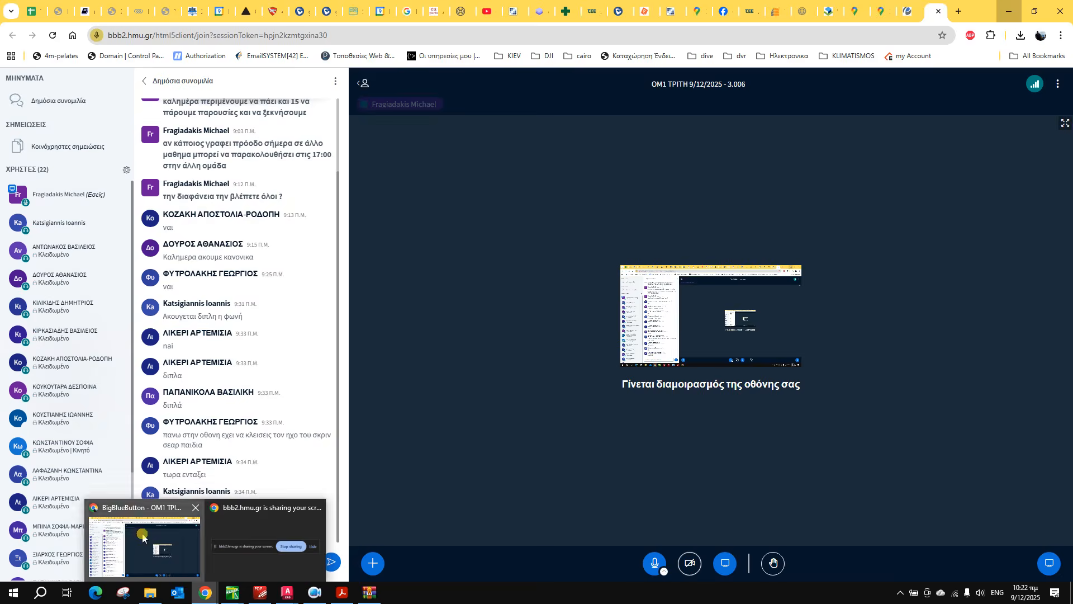
{"action": "left_click", "coordinate": [143, 536]}
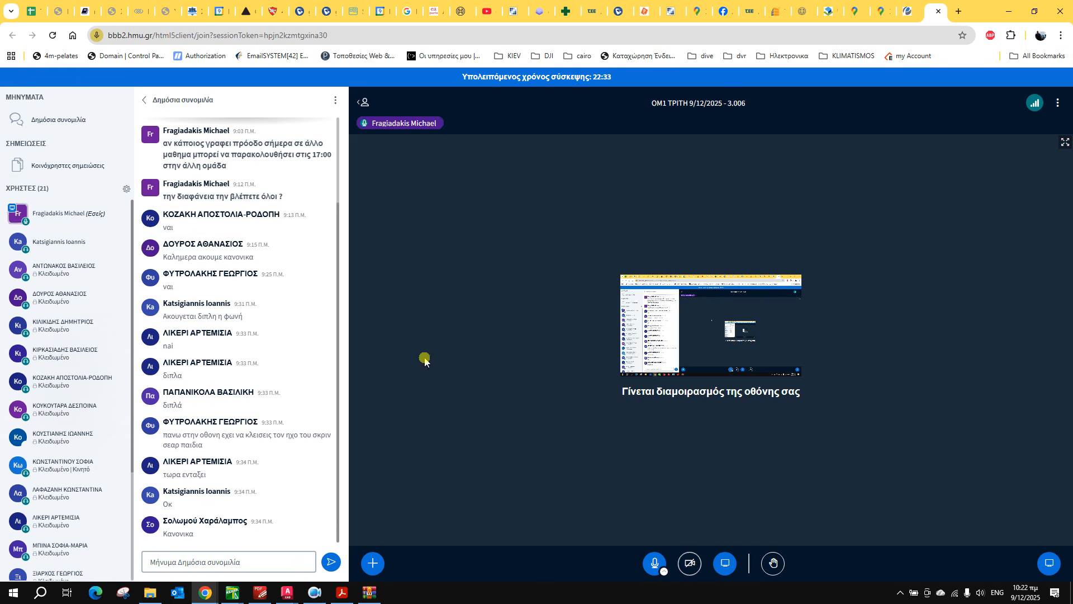
{"action": "left_click", "coordinate": [316, 593]}
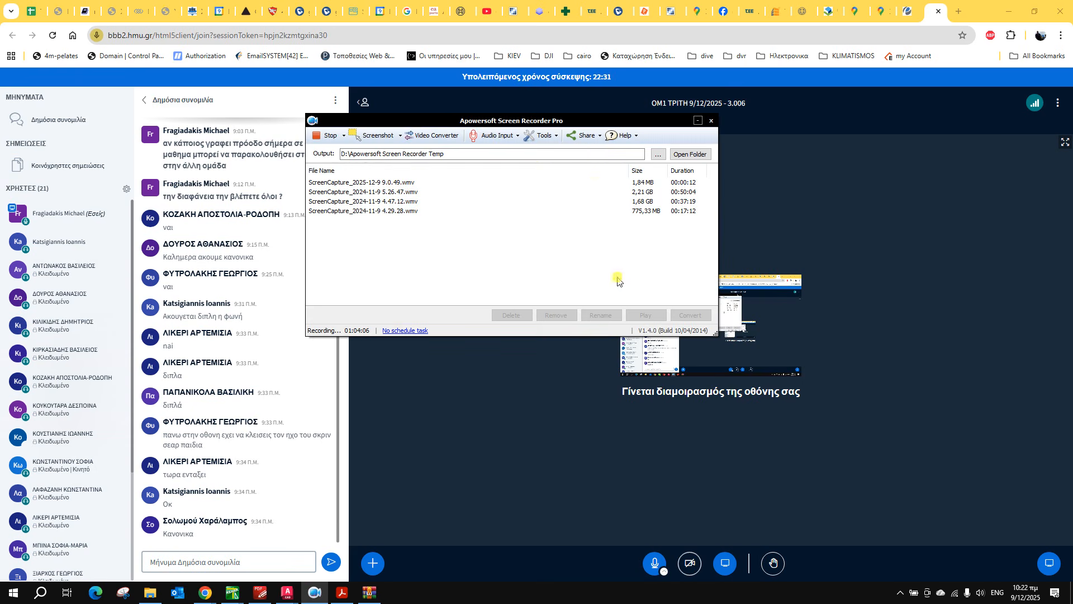